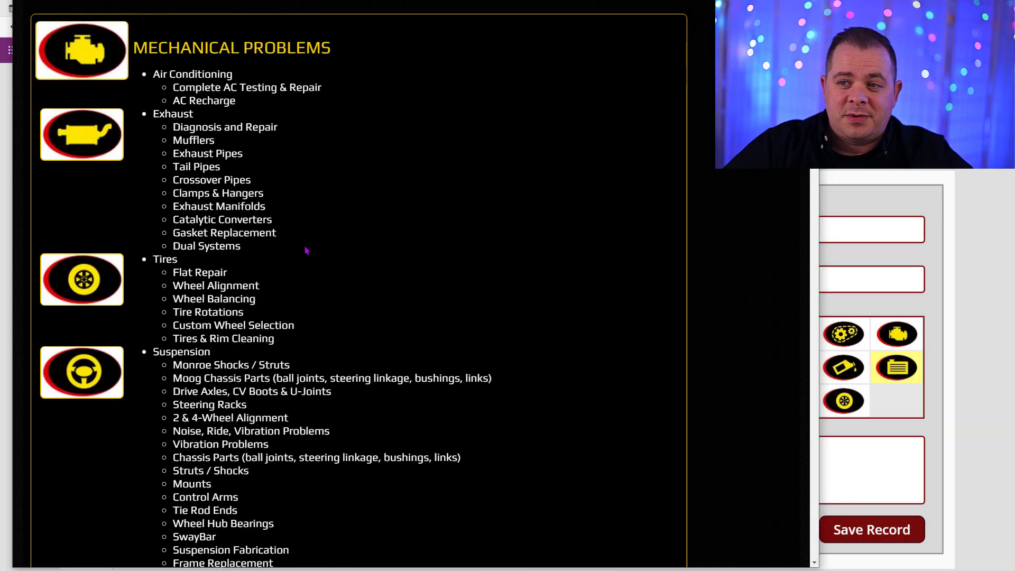
Review the mechanical problems service list and the job type fields on the finished Job Type Edit Screen.
scroll(490, 191, down, 1)
drag(812, 158, 789, 322)
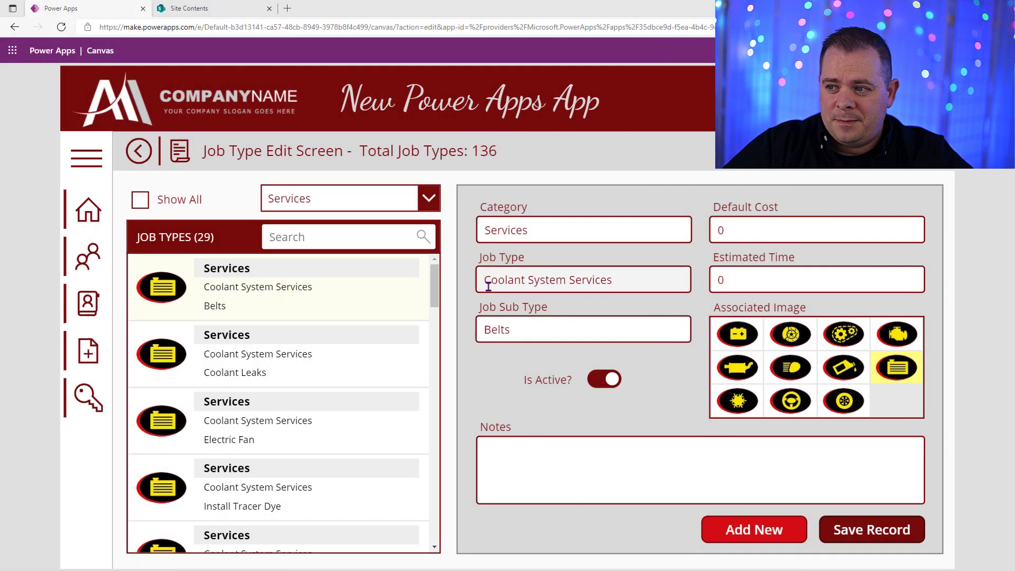
drag(487, 279, 664, 272)
click(634, 324)
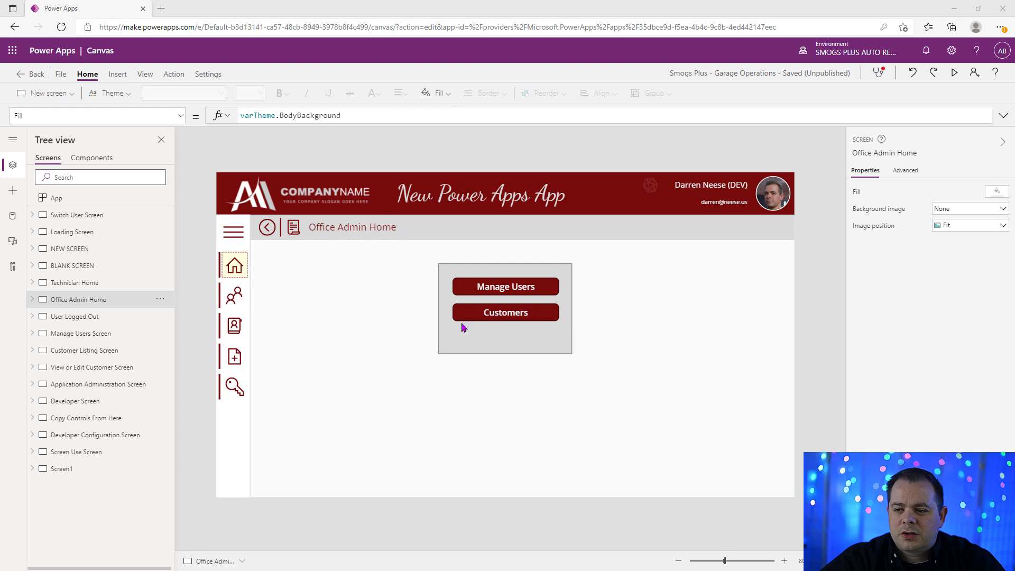
Open the Manage Users Screen from the Office Admin Home screen's Manage Users button and duplicate that screen.
click(518, 291)
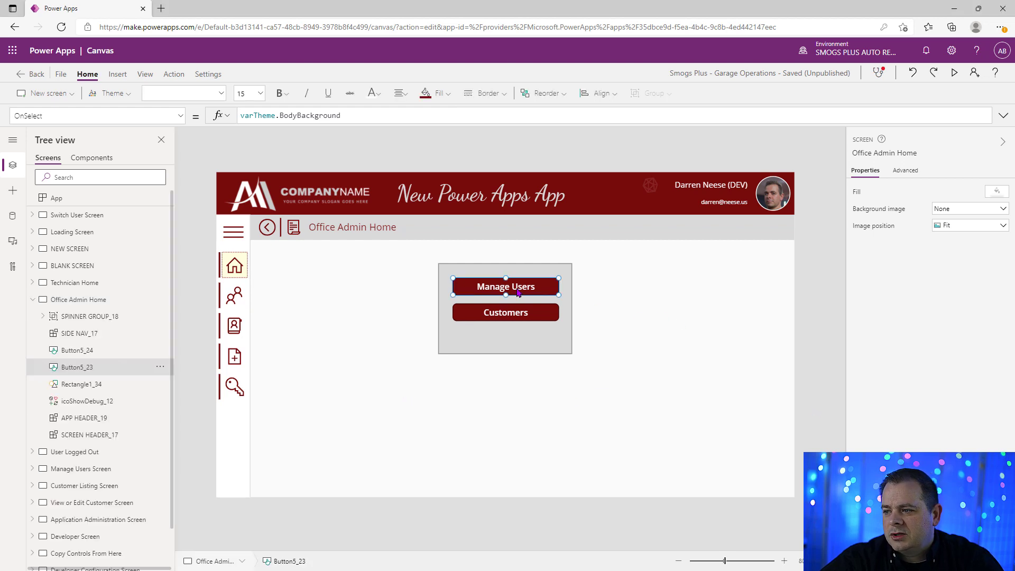
alt+click(517, 289)
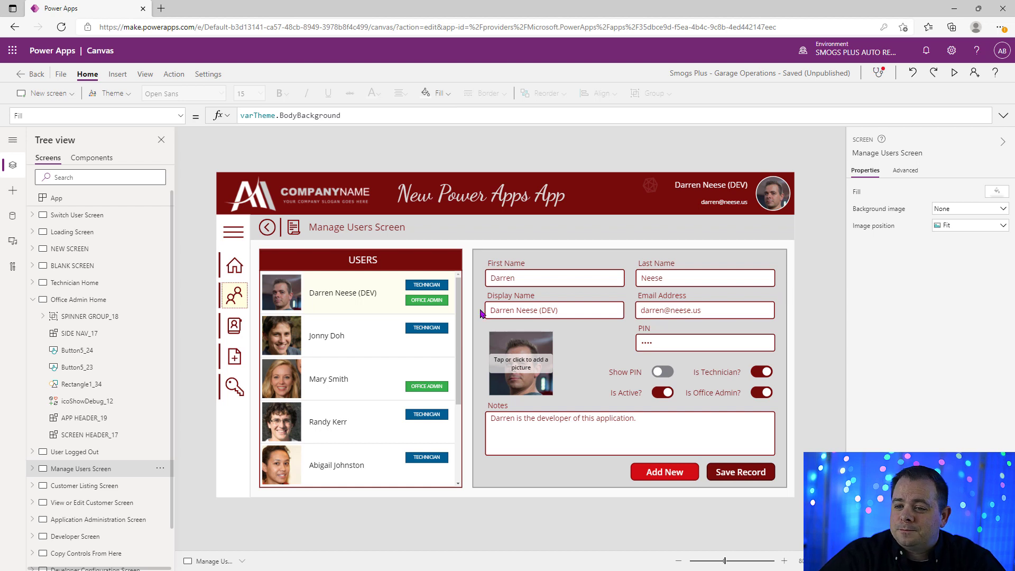
click(32, 299)
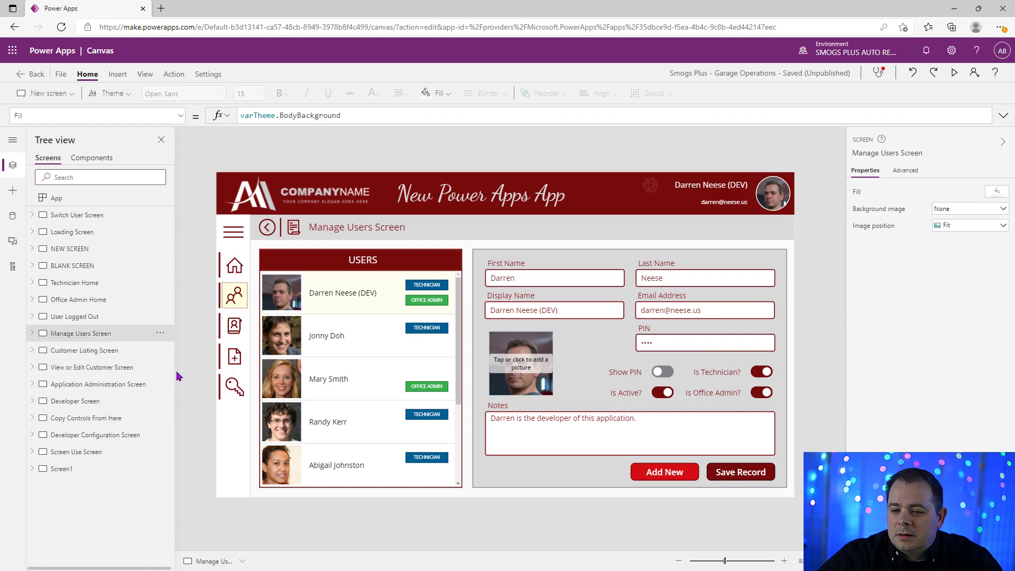
click(160, 333)
click(220, 390)
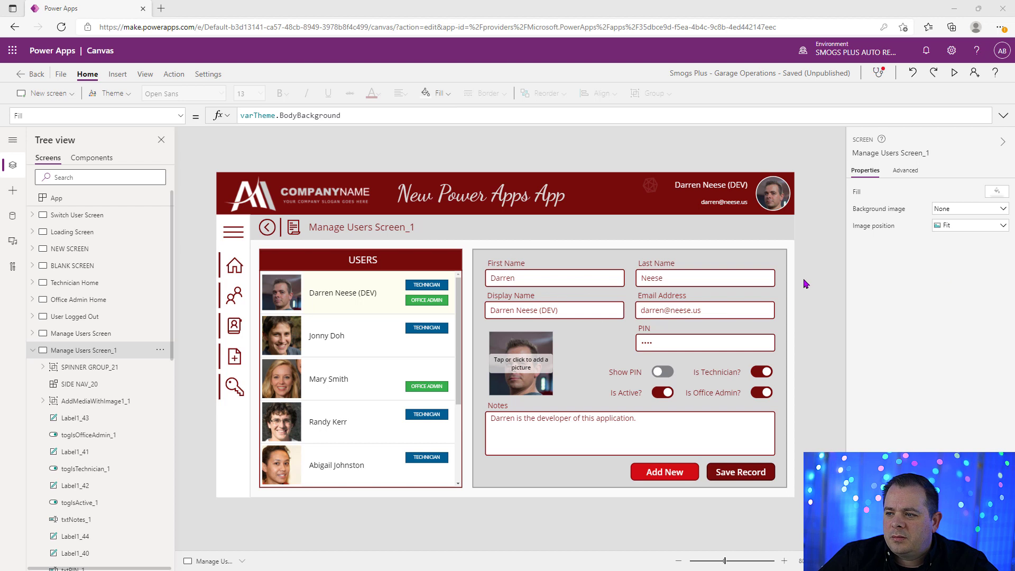
Rename the duplicated screen as Job Type Edit Screen.
click(908, 153)
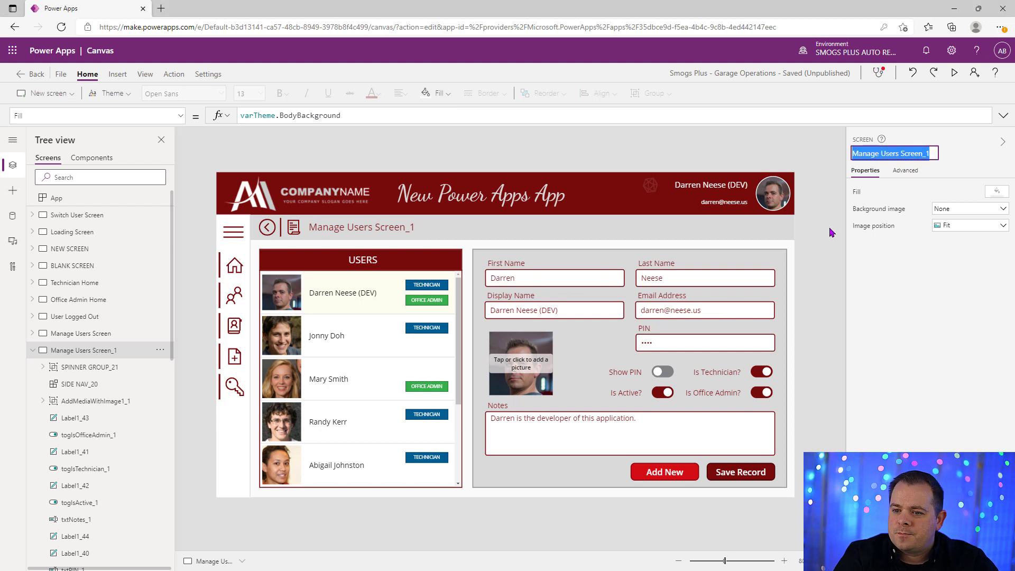
text(Job Type)
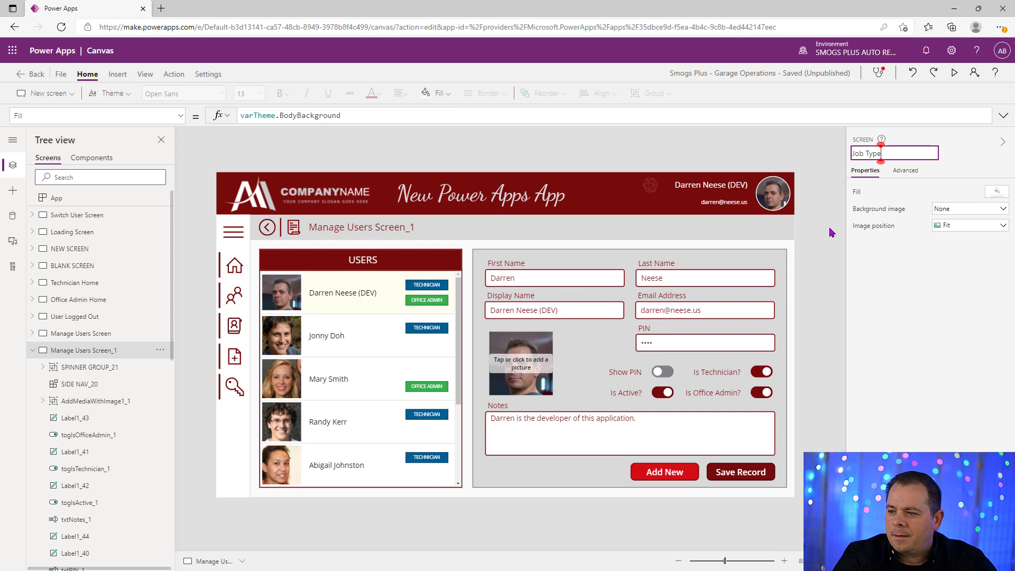
text(Edit Screen)
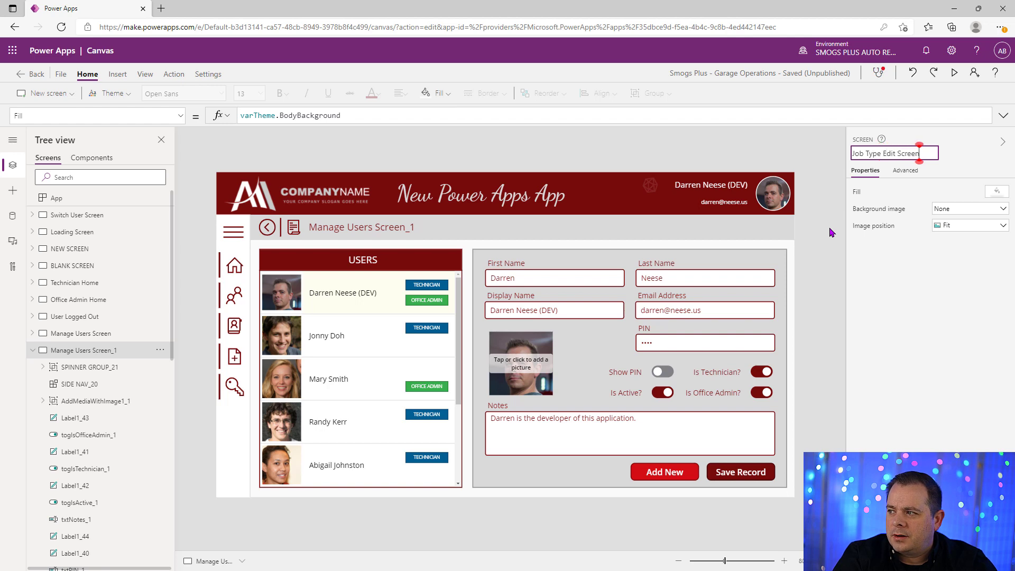
key(Return)
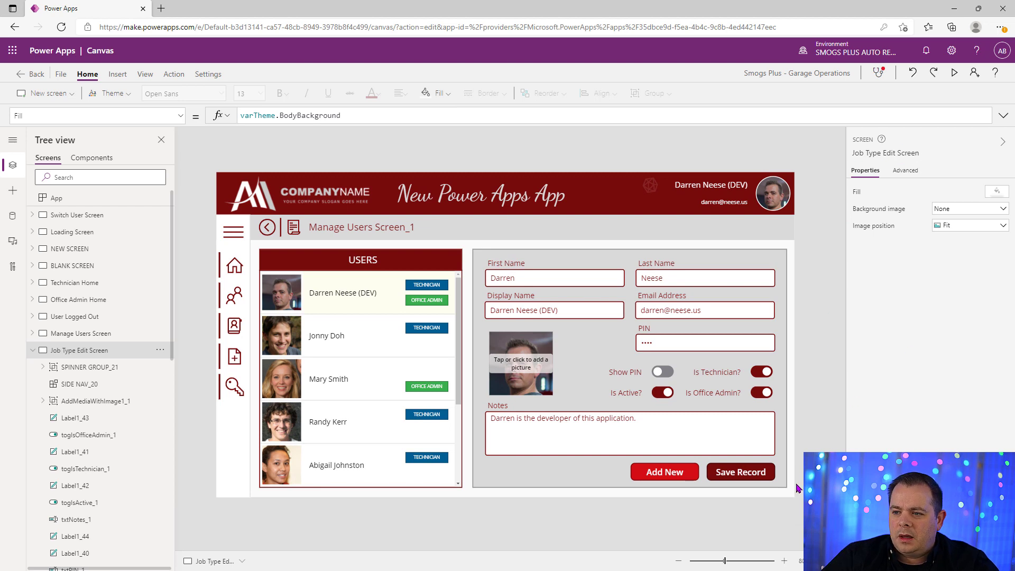
Delete the Technician and Office Admin labels and the user picture from the gallery template.
click(434, 283)
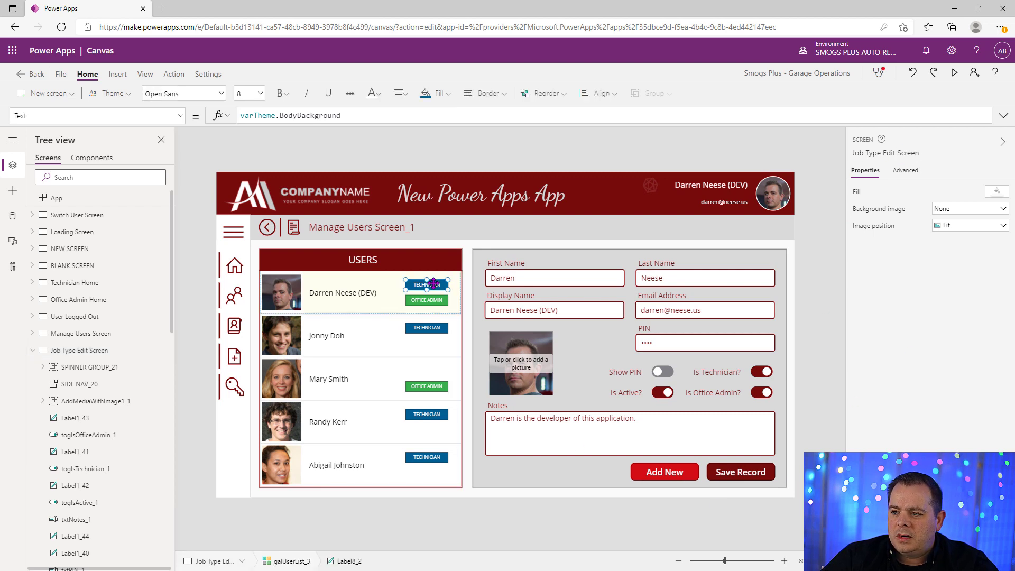
shift+click(442, 300)
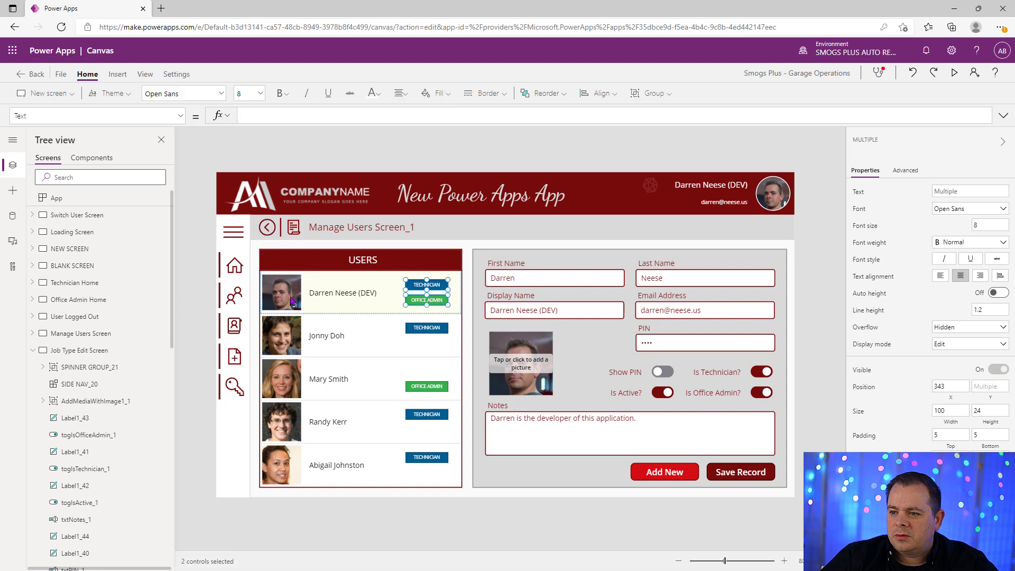
key(Delete)
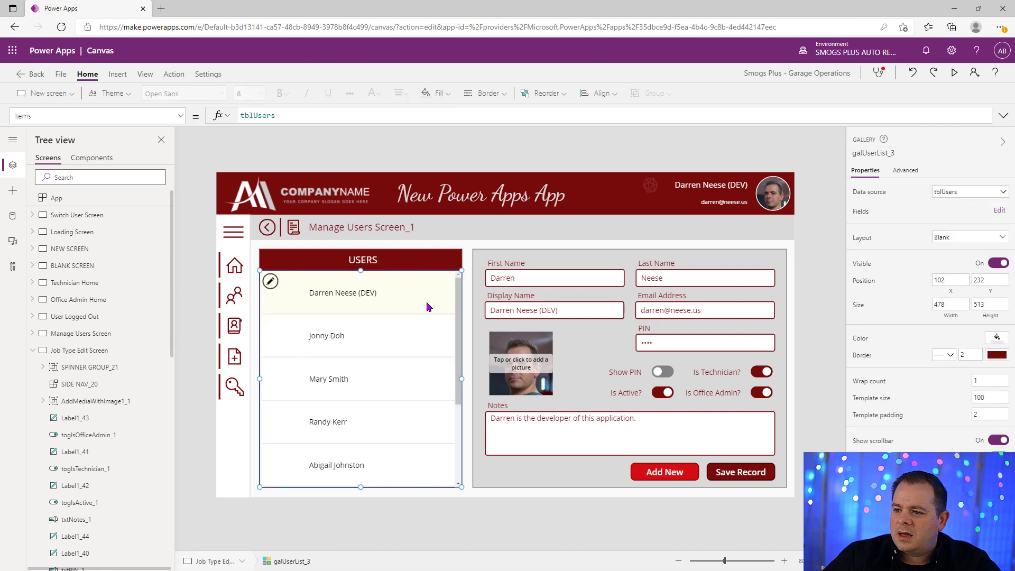
Change the gallery heading text from USERS to JOB TYPES.
click(363, 259)
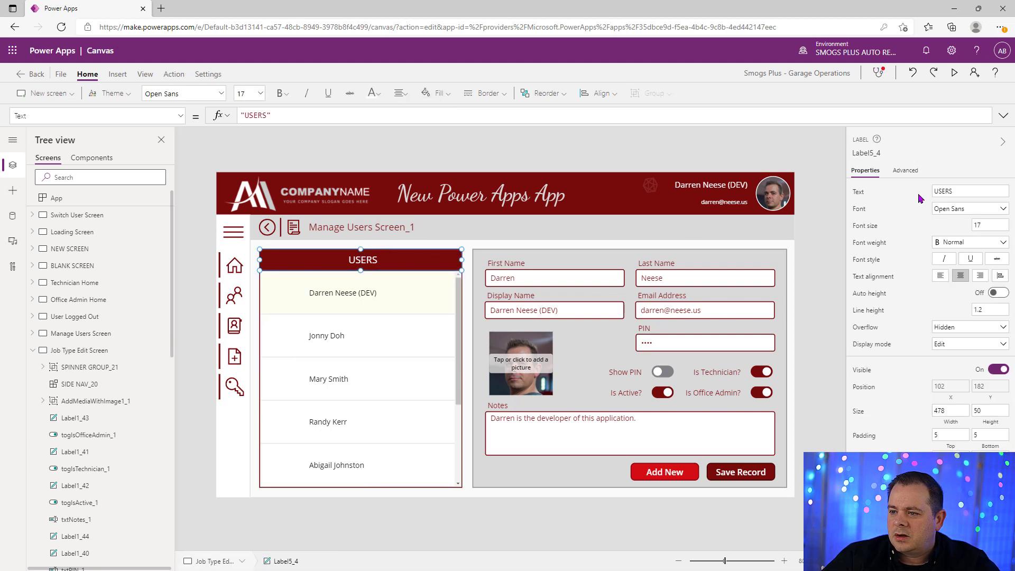
double_click(958, 190)
text(jobOB TYPES)
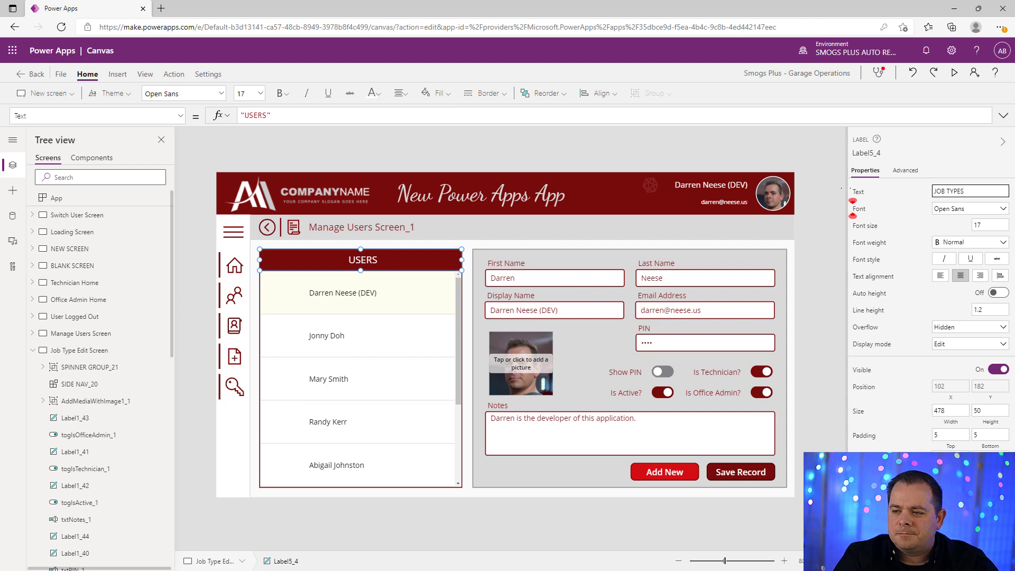
click(845, 189)
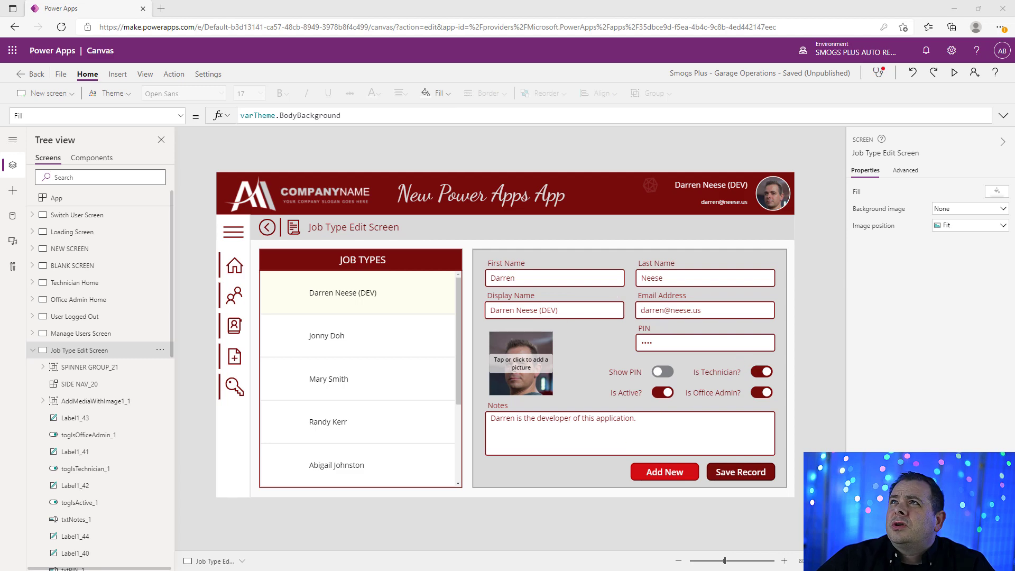
Review the Job Types Module's required fields in the Google Docs specification and the job type icon images in Paint.
drag(582, 1, 555, 147)
double_click(556, 147)
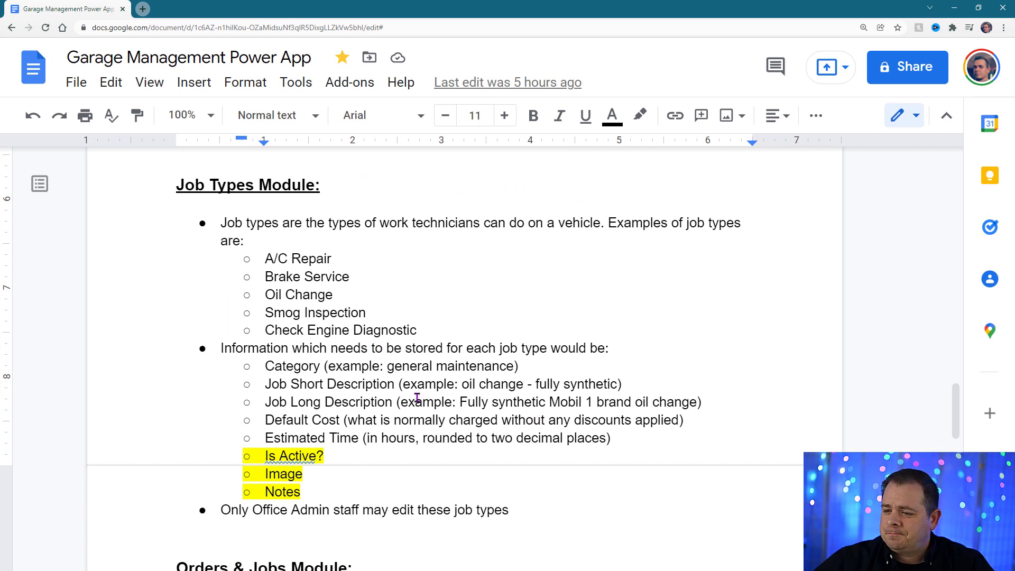
click(451, 449)
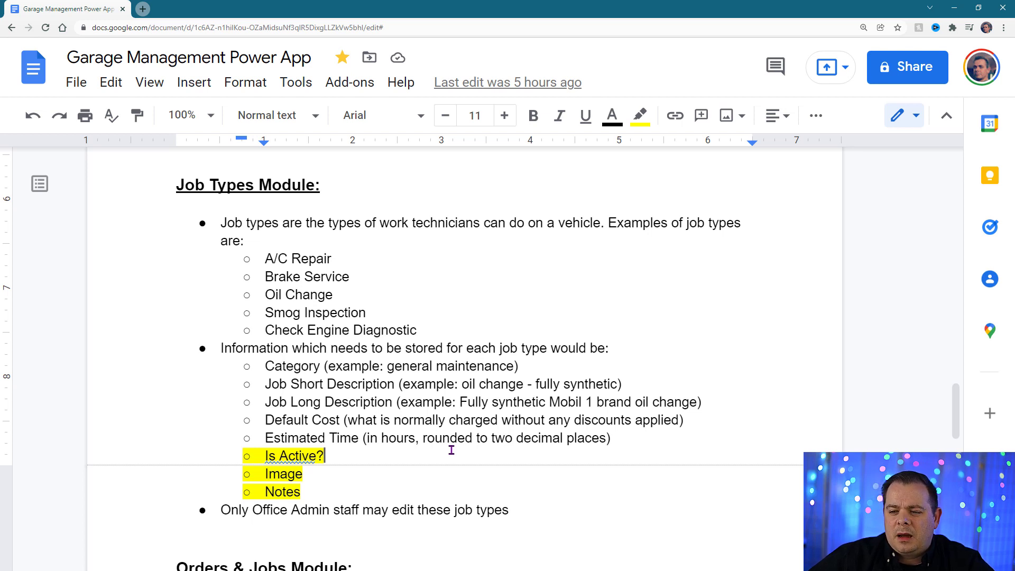
click(392, 472)
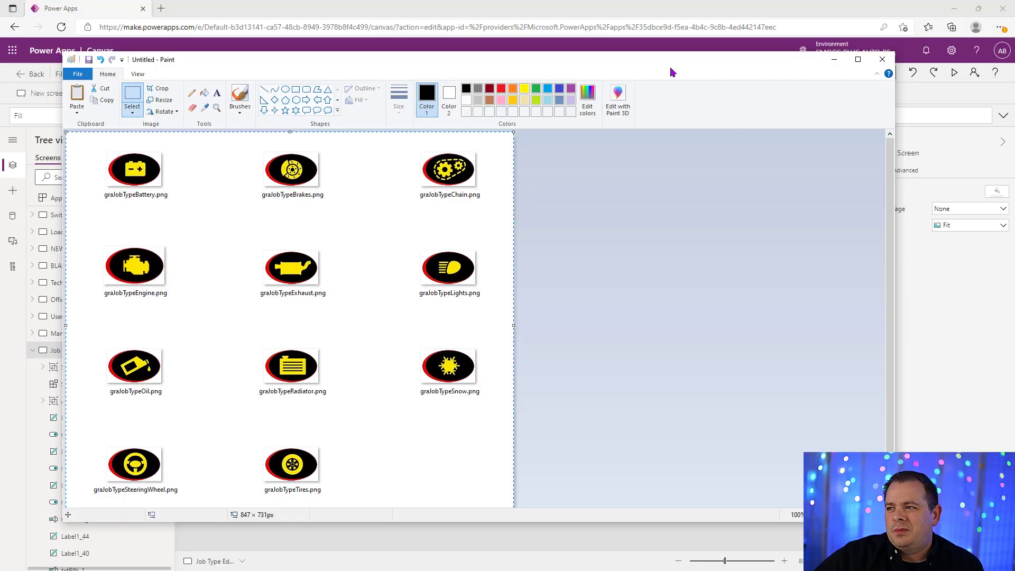
mouse_move(672, 62)
mouse_down()
mouse_move(714, 187)
mouse_move(715, 0)
mouse_up()
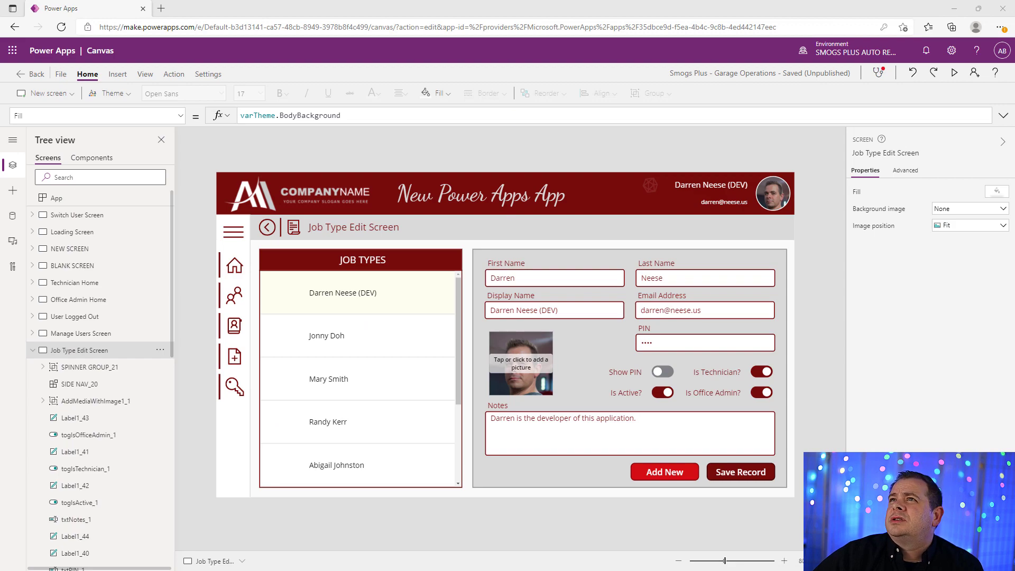
drag(518, 0, 487, 77)
double_click(487, 77)
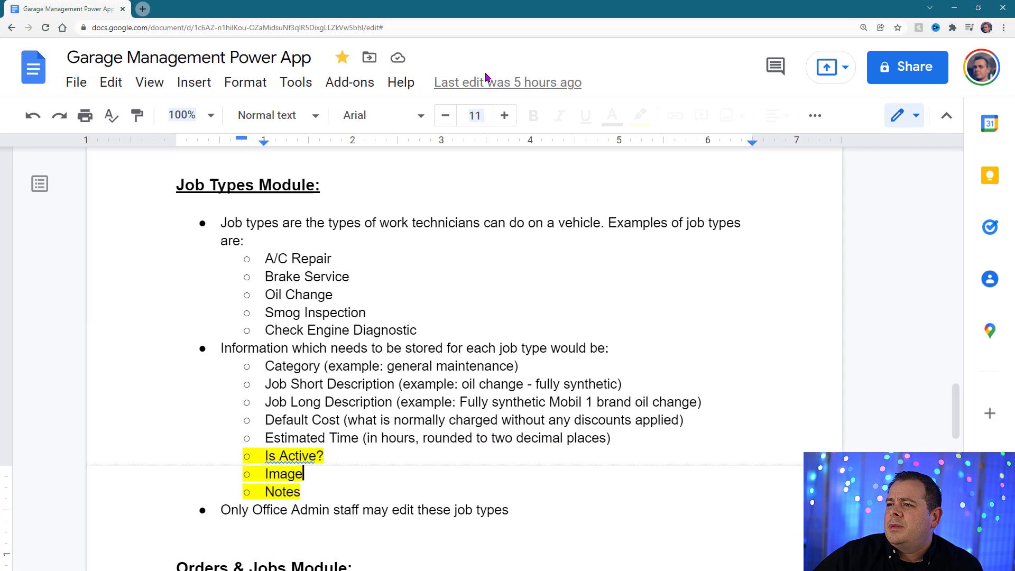
drag(363, 490, 257, 372)
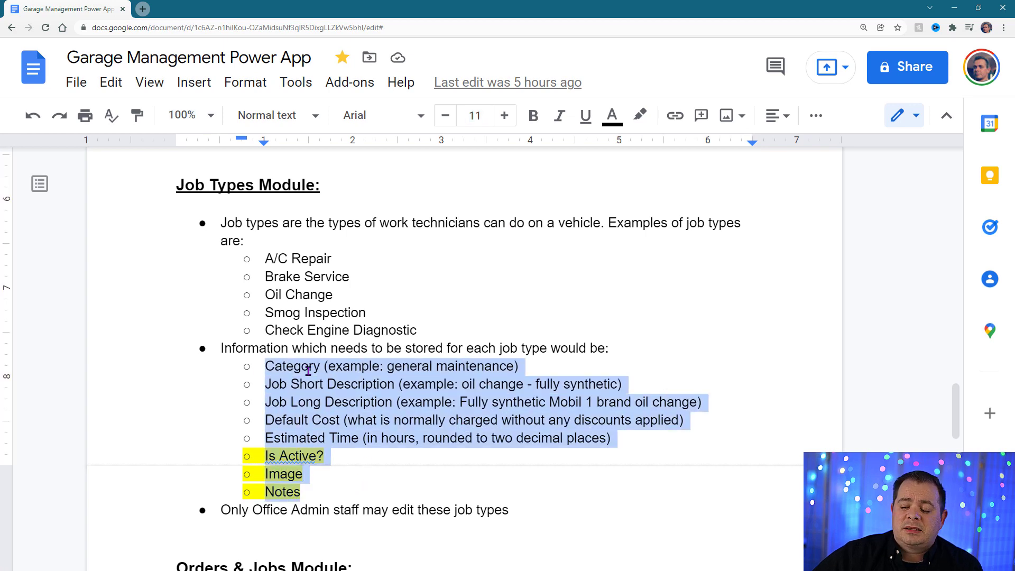
drag(663, 12, 690, 0)
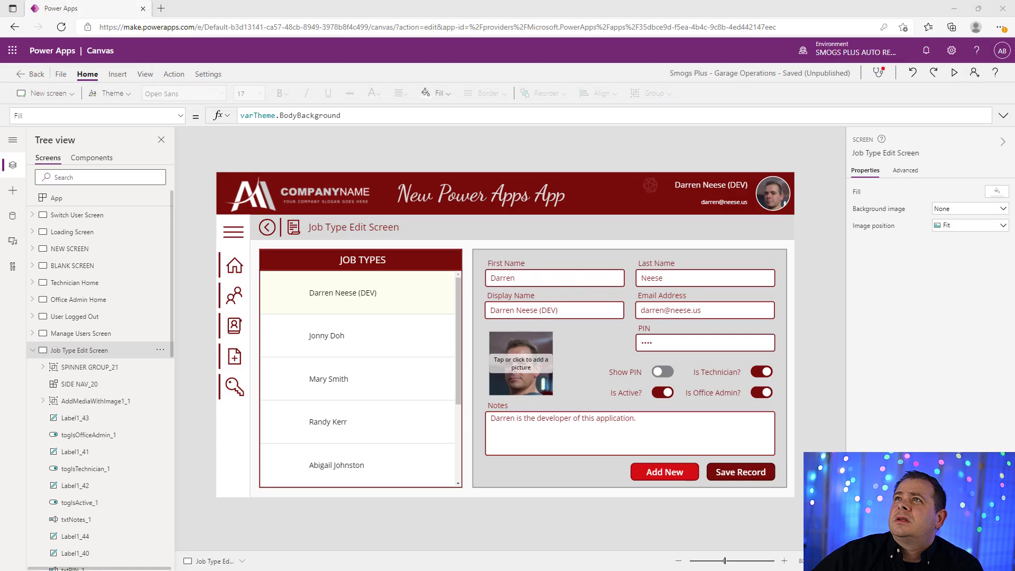
Open the tblUsers data source for editing in SharePoint and go to the PowerApps Data site contents.
click(13, 216)
click(163, 228)
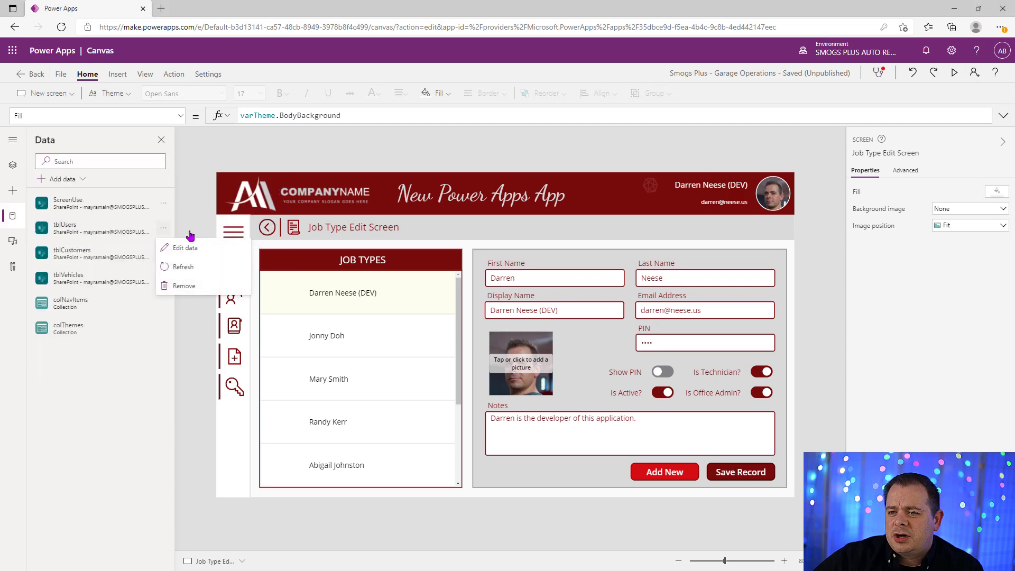
click(197, 251)
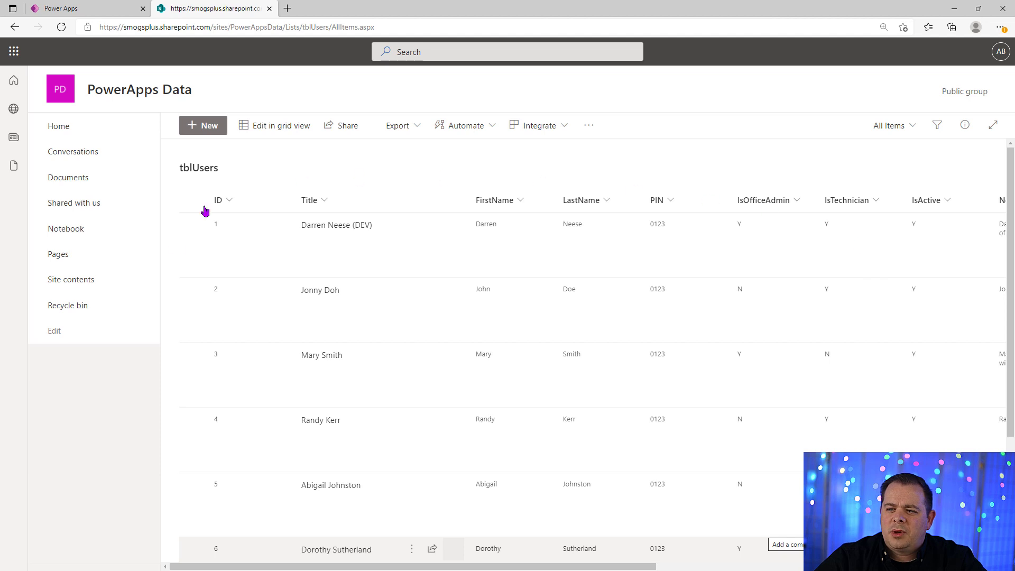
click(75, 282)
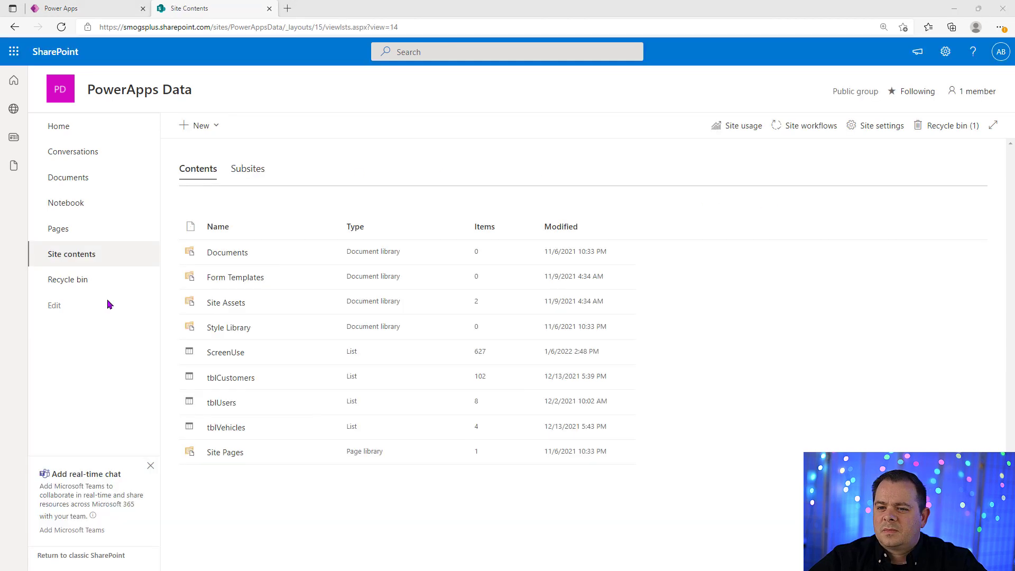
Create a blank SharePoint list named tblJobTypes that is not shown in the site navigation.
click(212, 130)
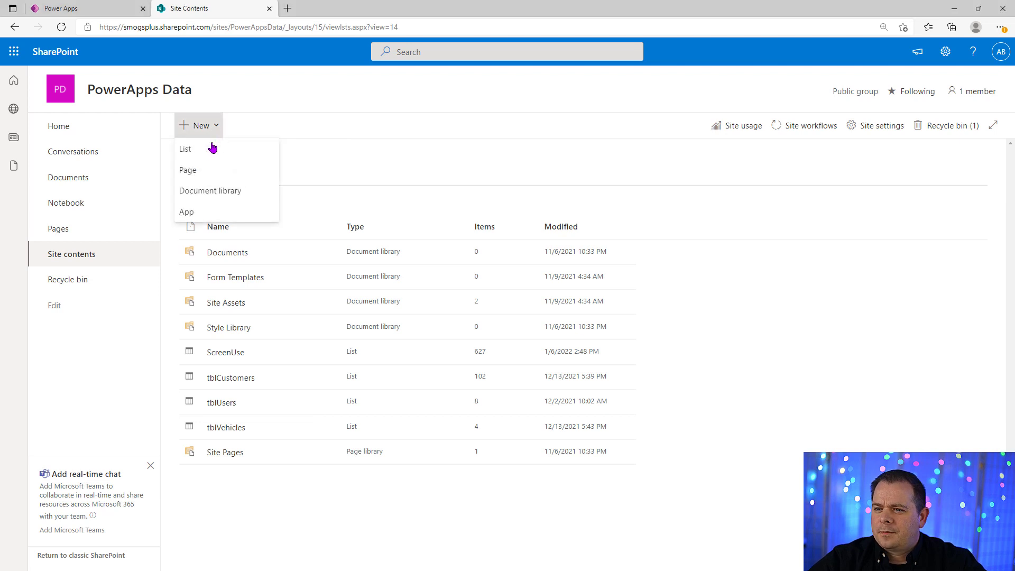
click(211, 147)
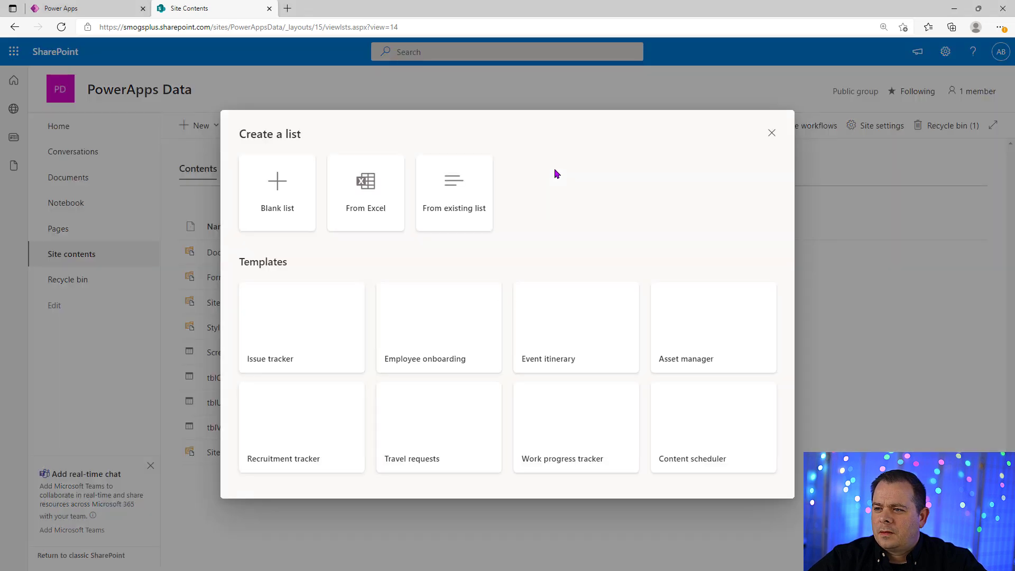
click(271, 189)
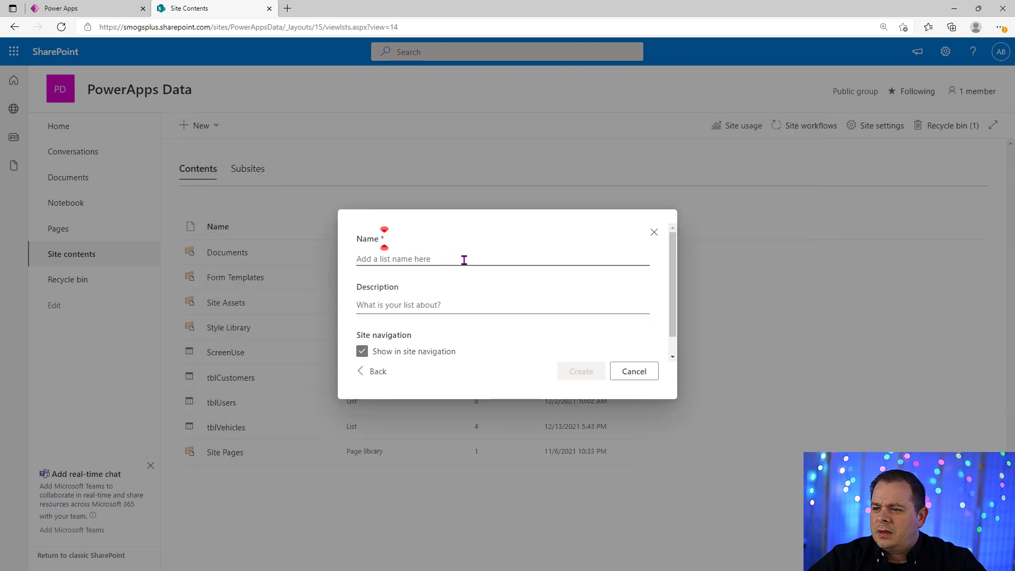
text(tbl)
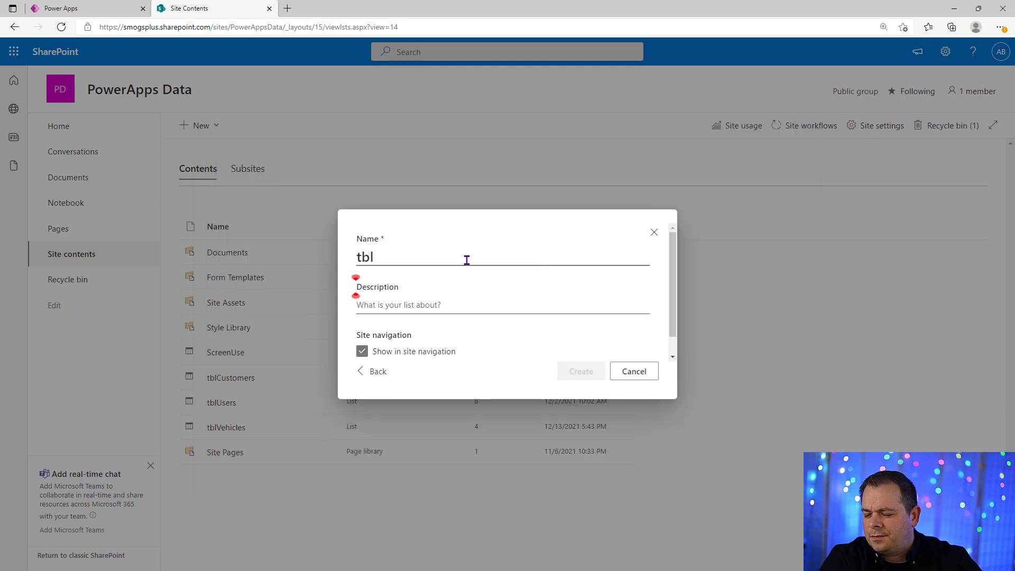
text(JobTypes)
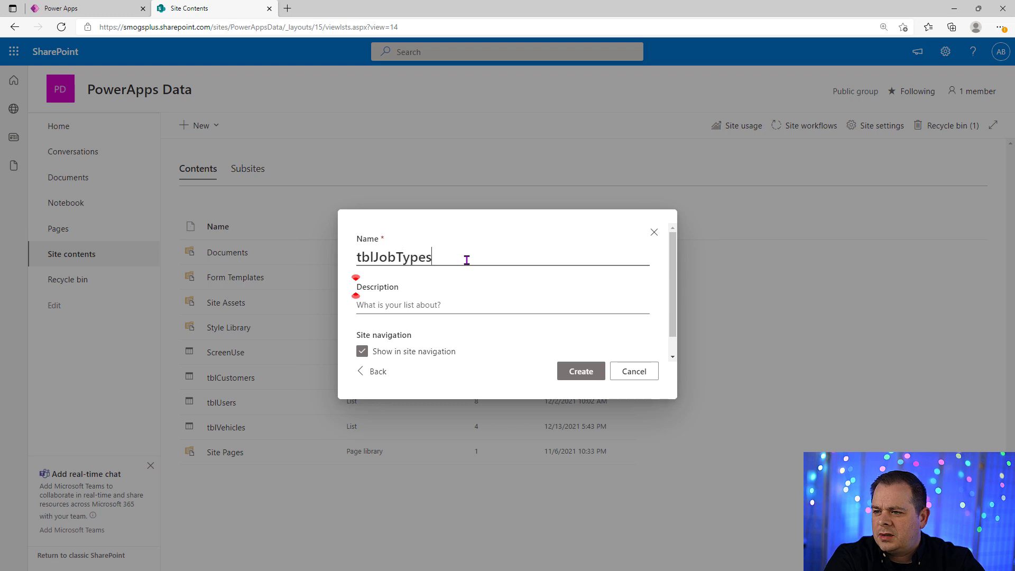
click(362, 352)
click(584, 372)
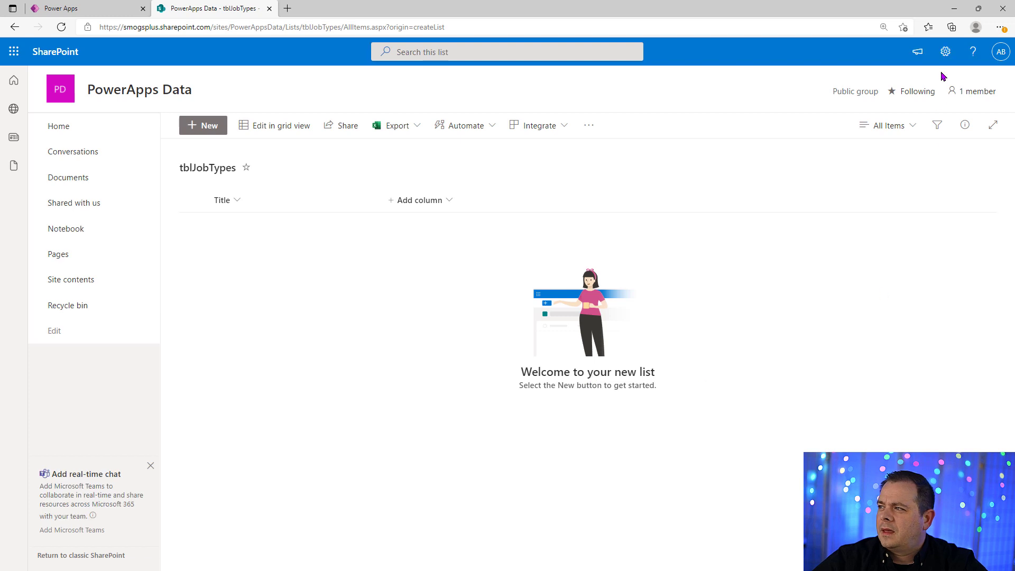
Open the tblJobTypes list settings and create a single-line-of-text column named Category.
click(946, 51)
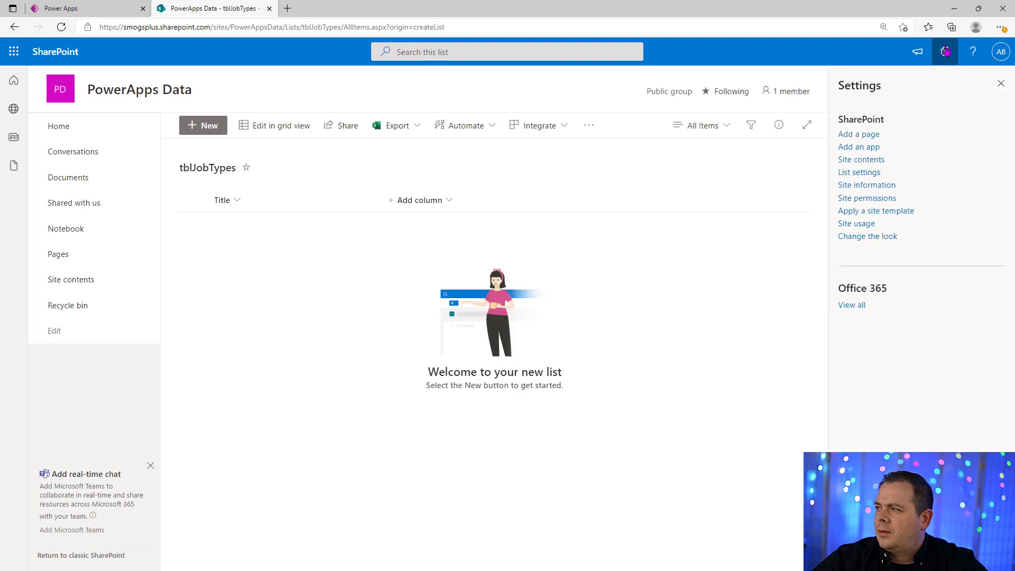
click(865, 174)
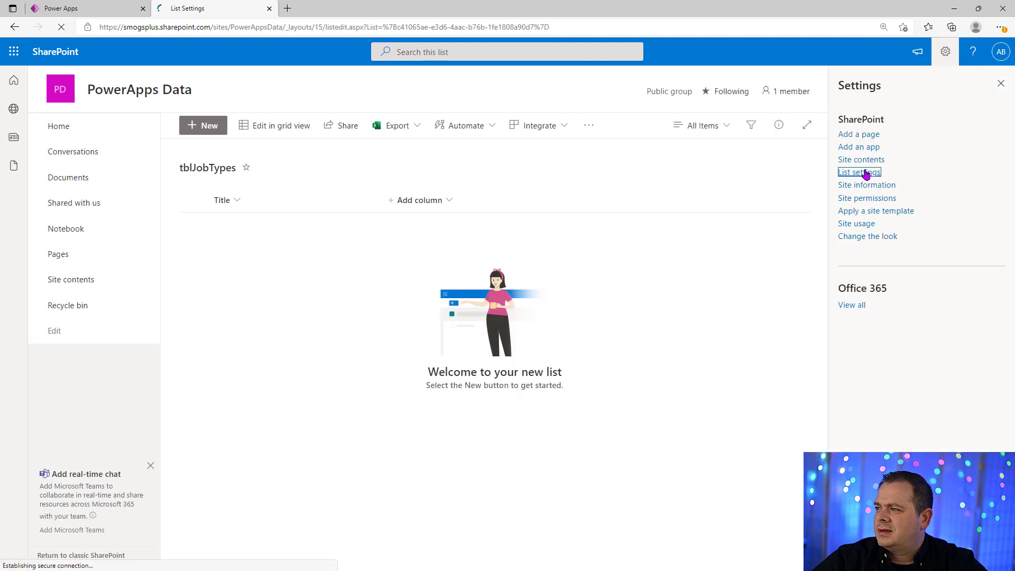
scroll(501, 354, down, 3)
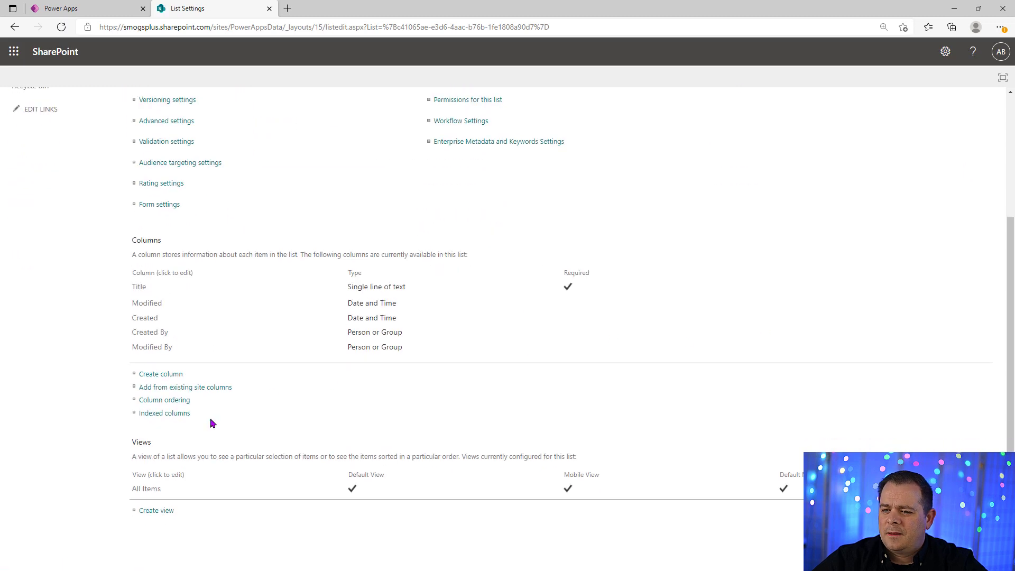
click(169, 377)
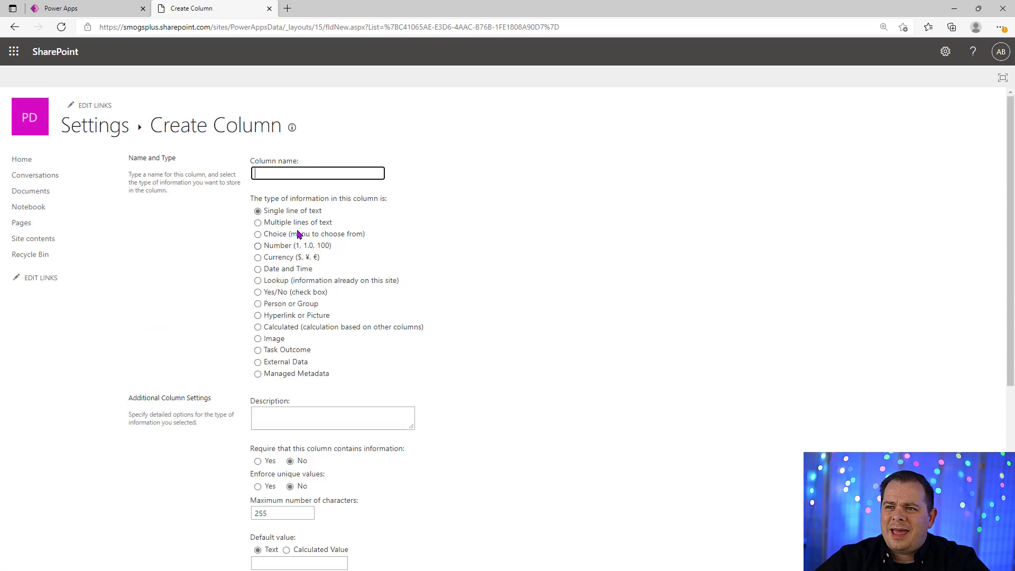
text(Category)
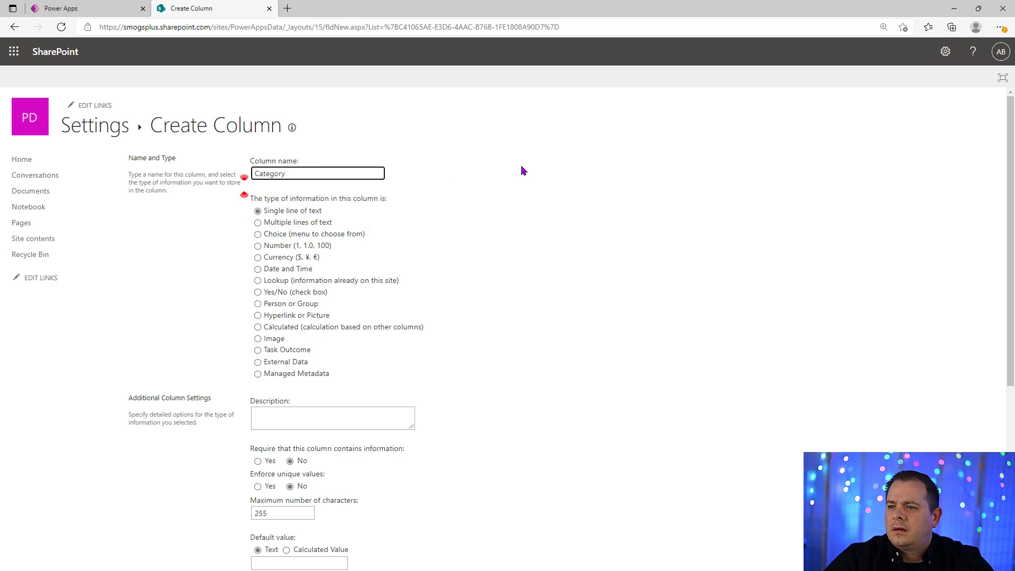
scroll(521, 171, down, 5)
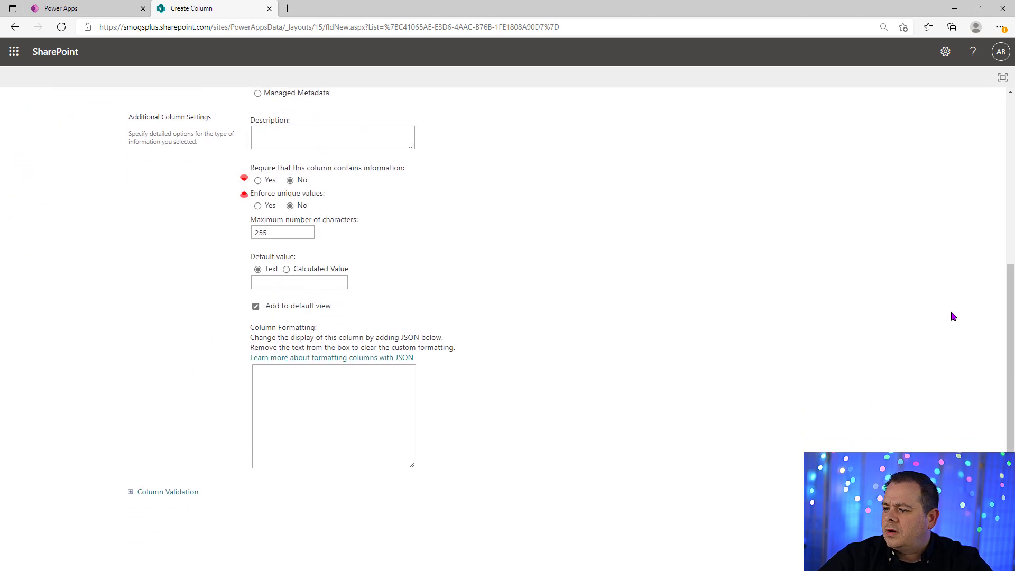
key(Return)
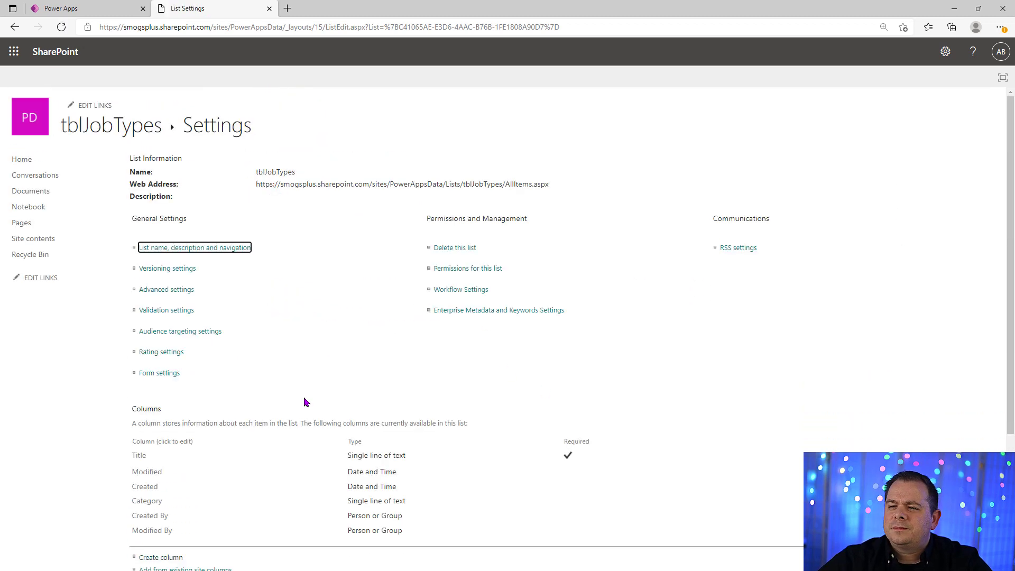
Open the form for creating another column in the tblJobTypes list.
scroll(140, 455, down, 3)
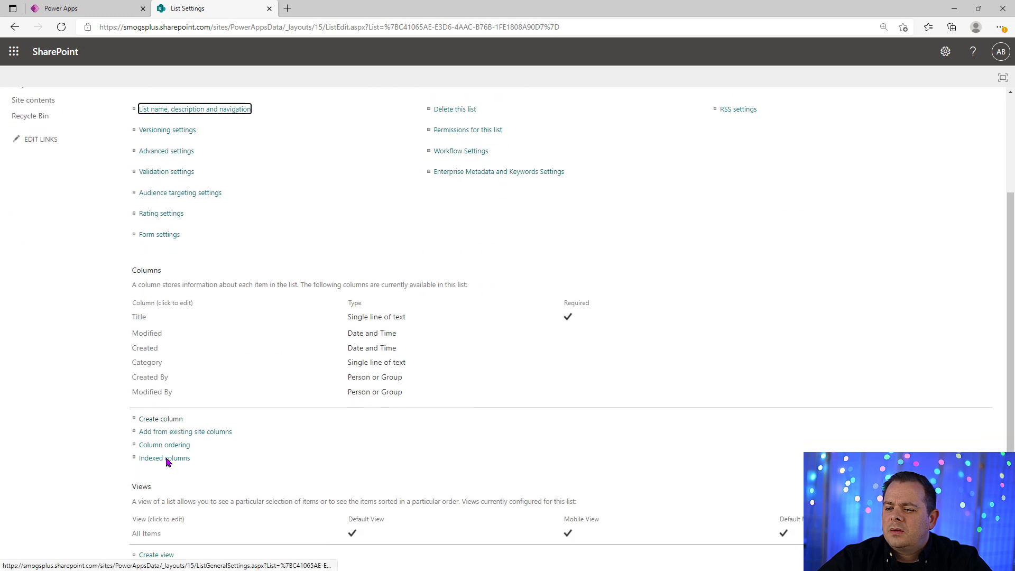
click(162, 416)
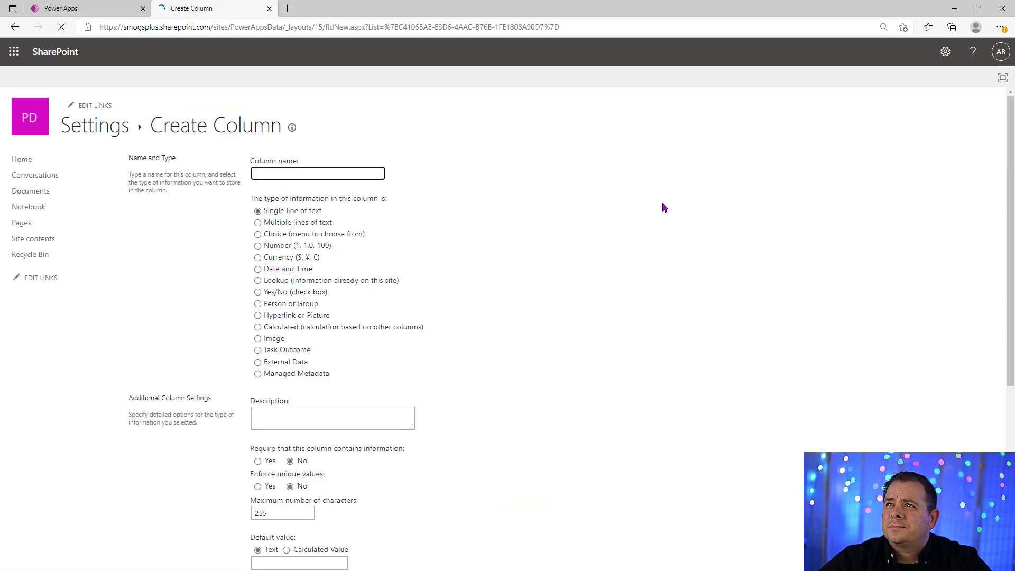
click(337, 179)
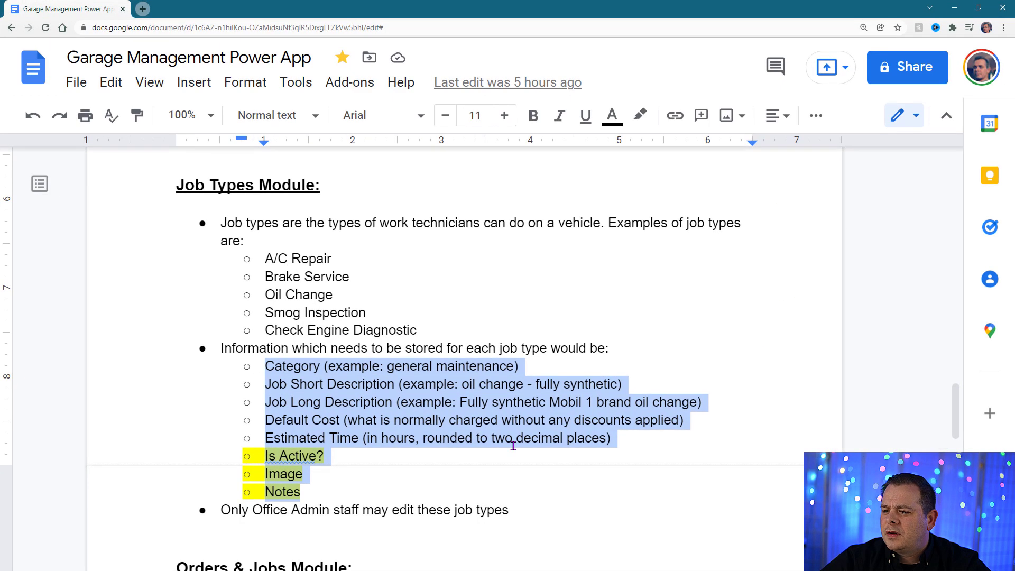
In the Google Docs specification, prefix the Job Short Description item with the field name "JobTypeText –".
click(513, 445)
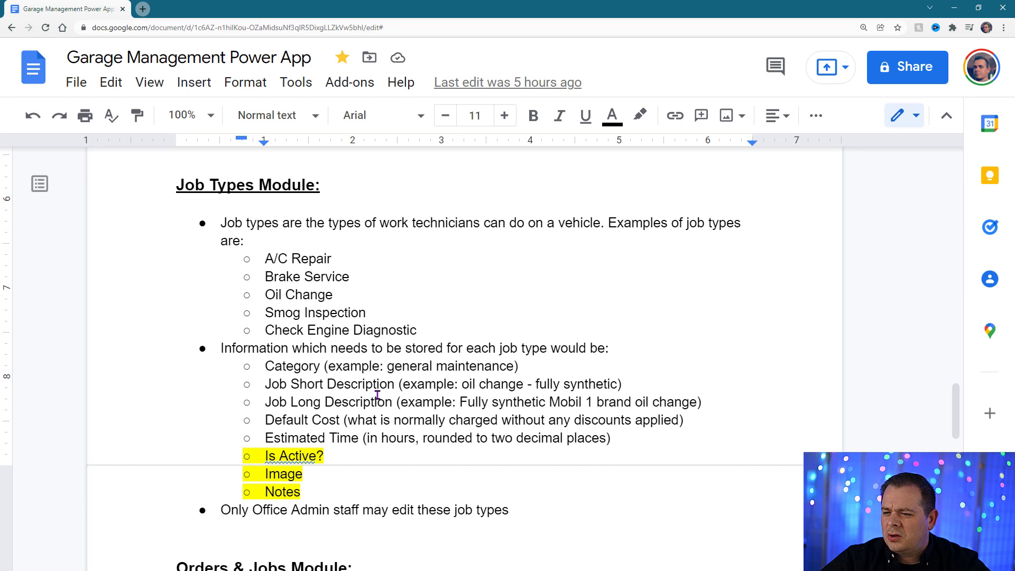
click(307, 384)
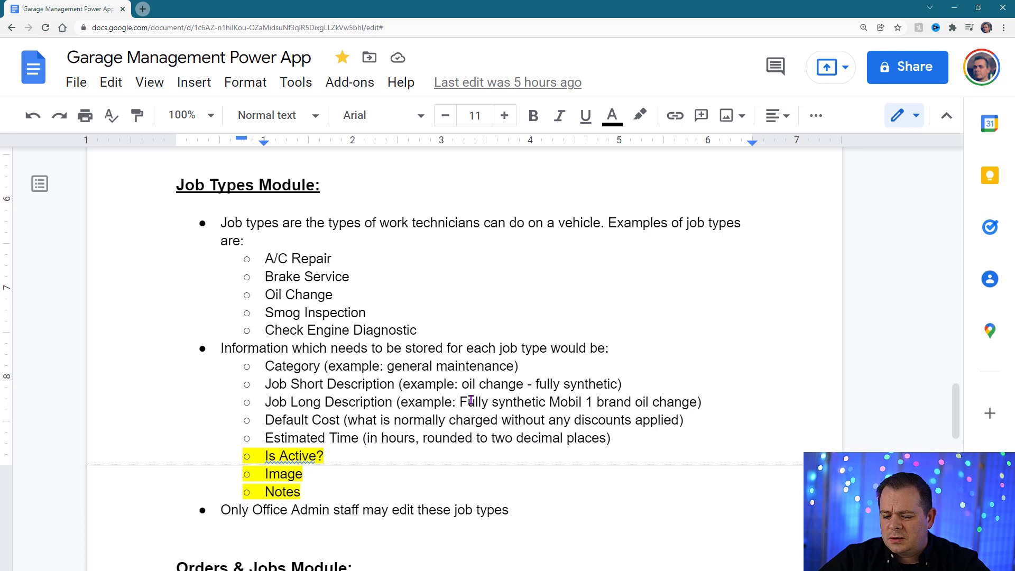
key(Home)
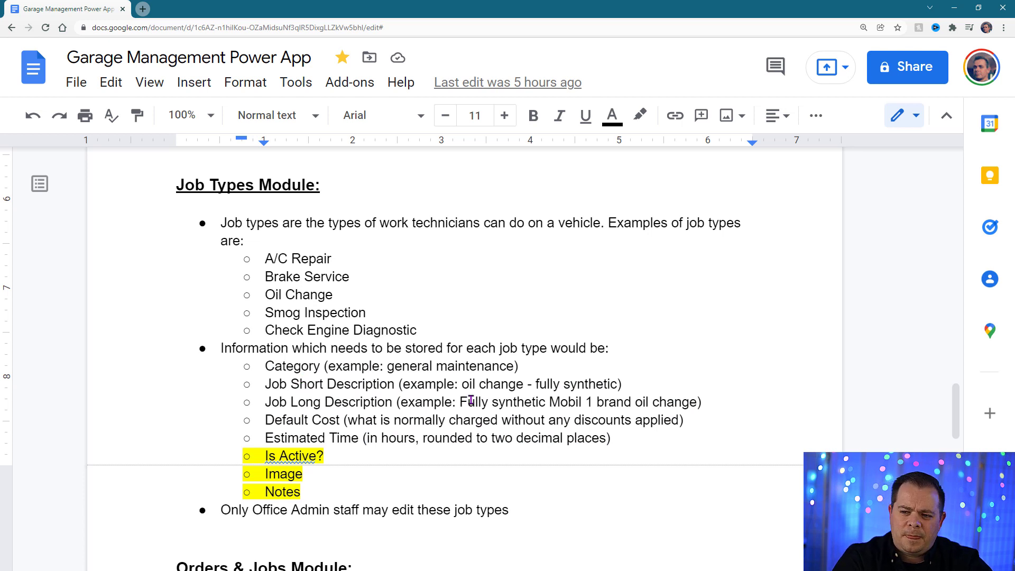
text(Job)
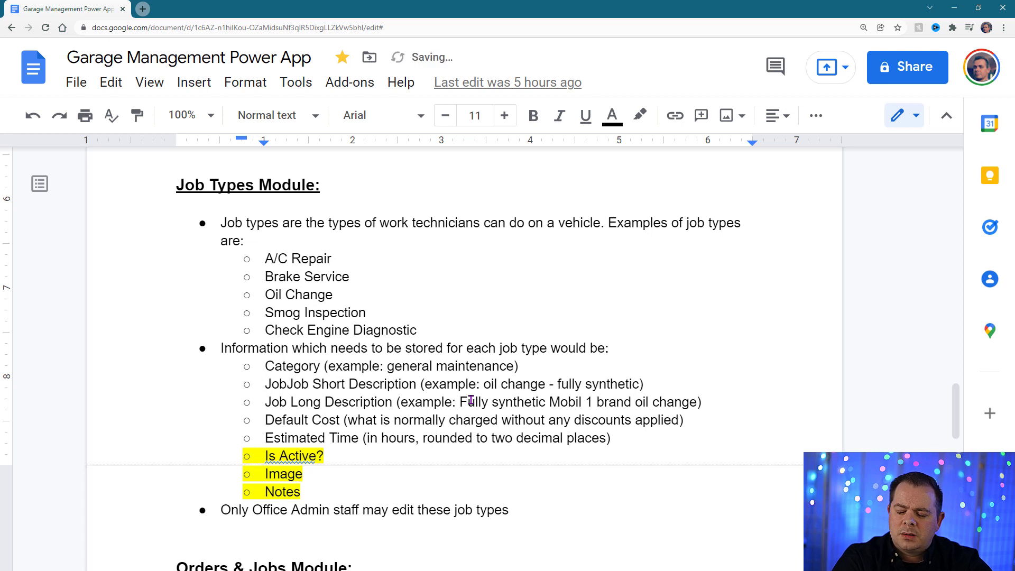
text(TypeText)
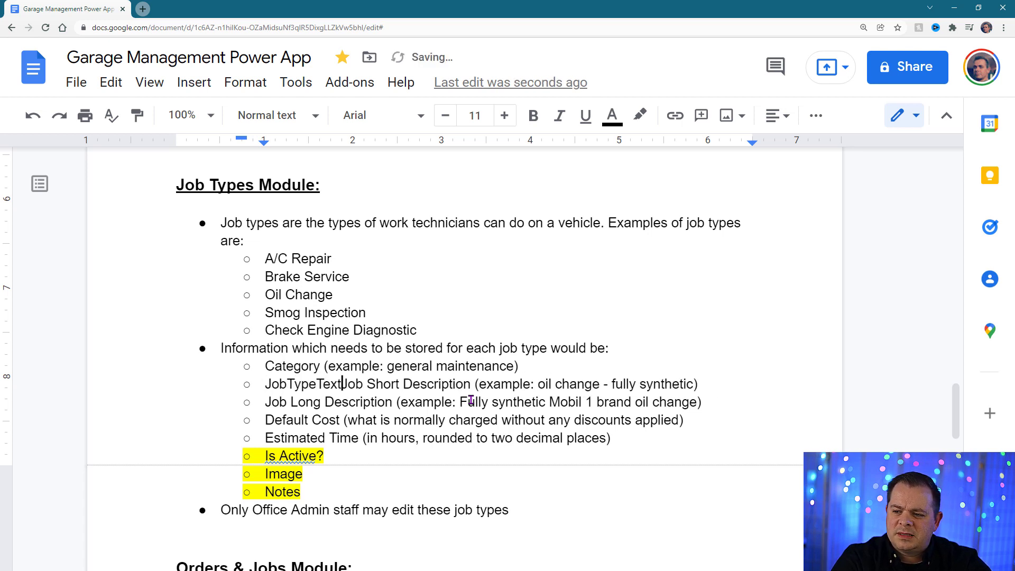
text( --)
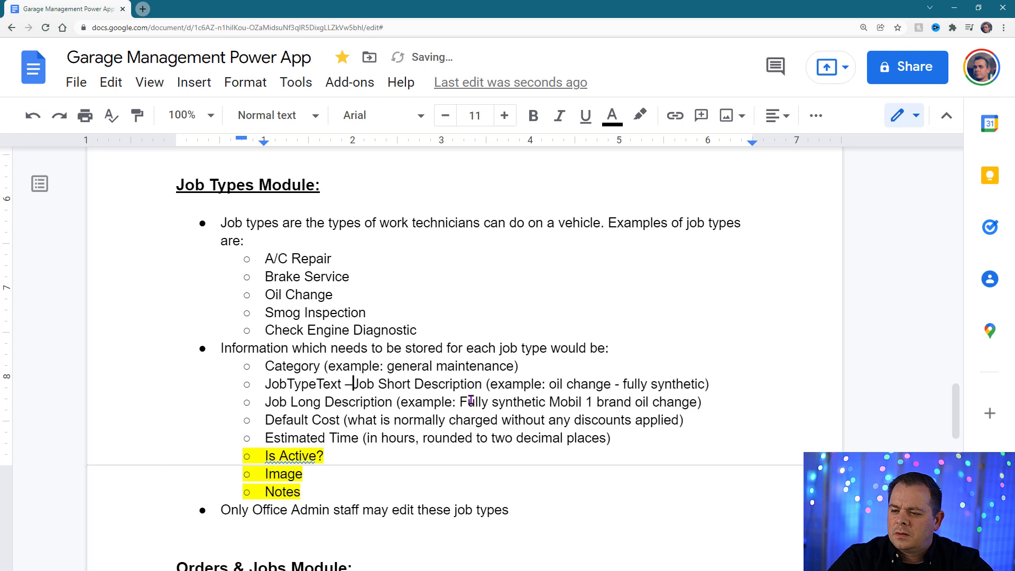
Prefix the Job Long Description item in the specification with the field name "JobSubType –".
key(Down)
text(Job)
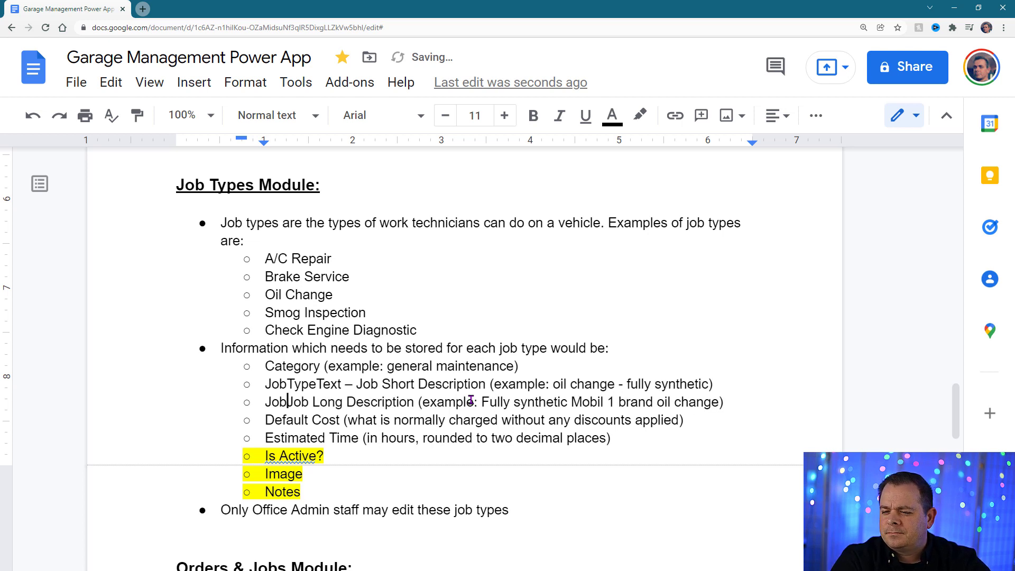
text(Sub)
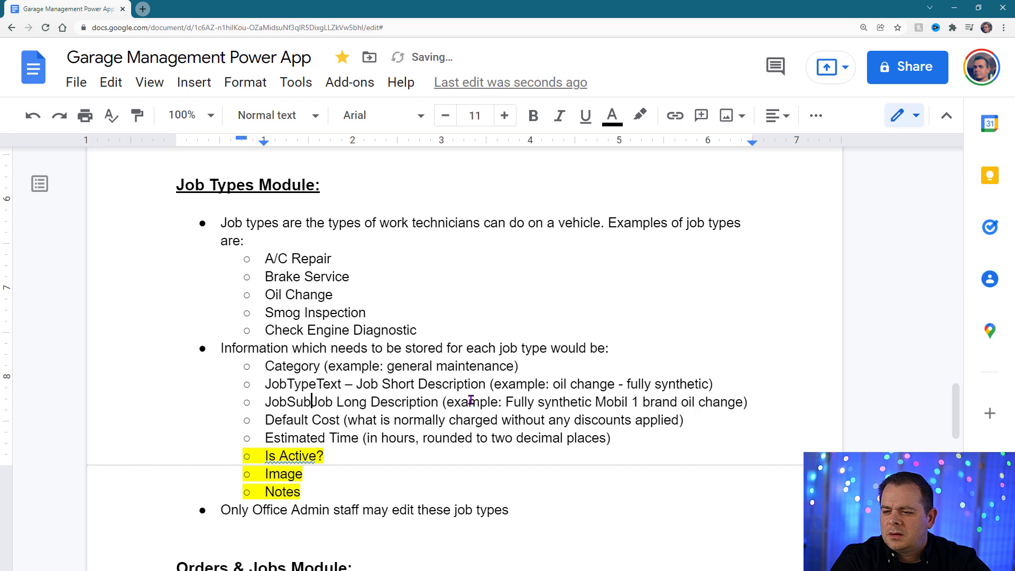
text(Type –)
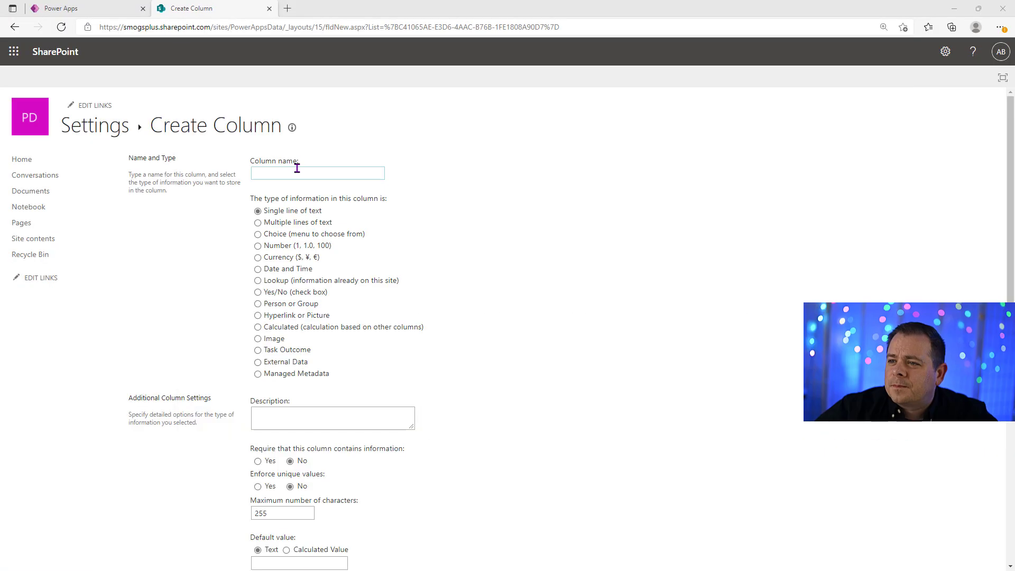
Back in SharePoint, create a single-line-of-text column named JobTypeText in the tblJobTypes list.
click(296, 173)
text(JobTypeText)
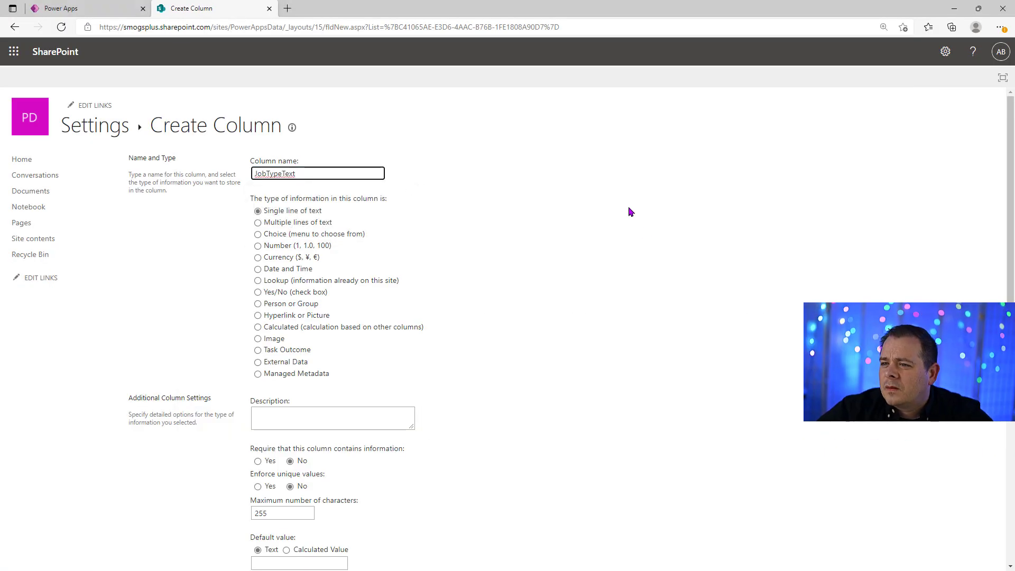
scroll(671, 302, down, 5)
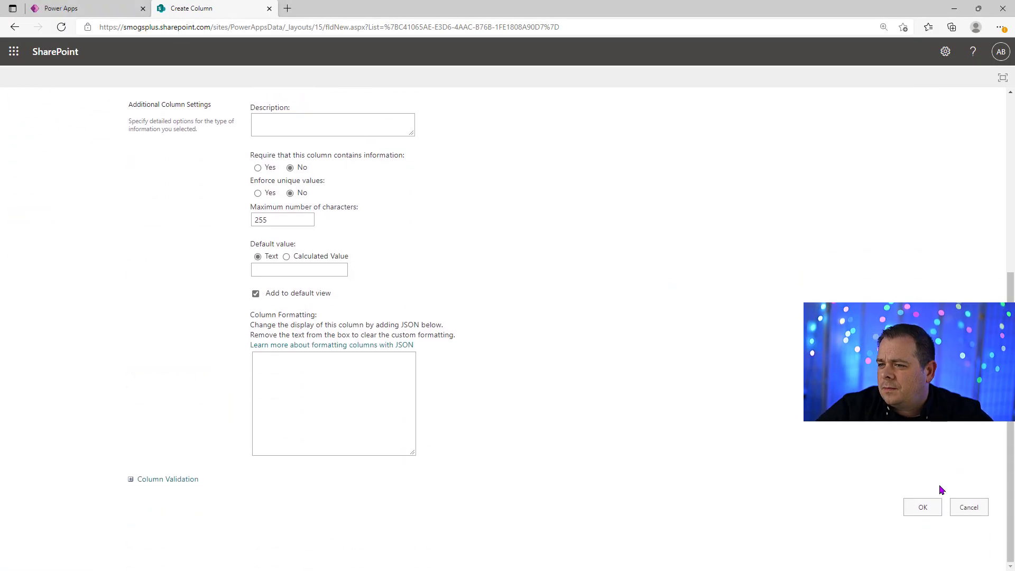
click(923, 507)
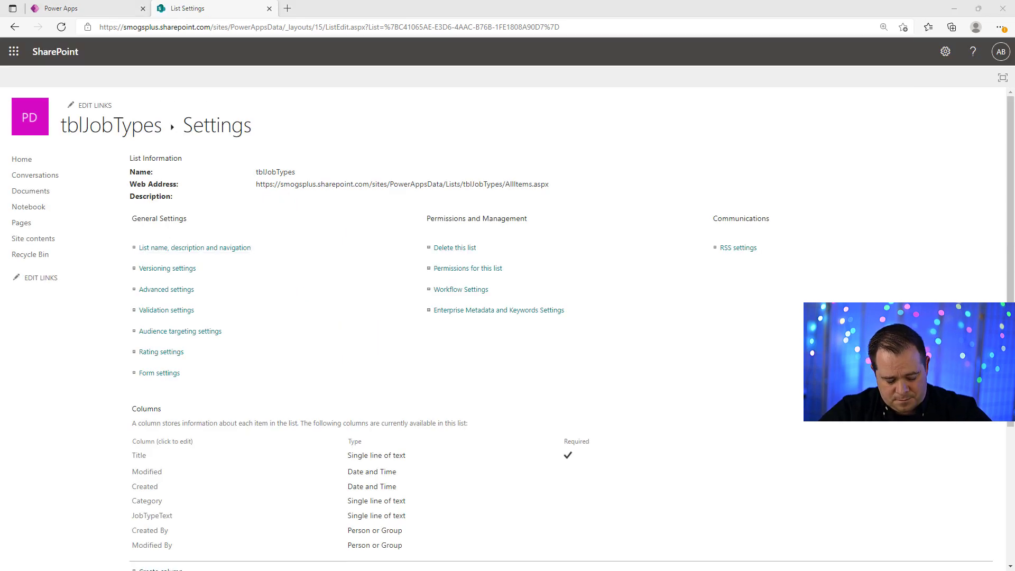
Create a Currency column named DefaultCost in the tblJobTypes list, keeping the United States currency format.
scroll(158, 423, down, 4)
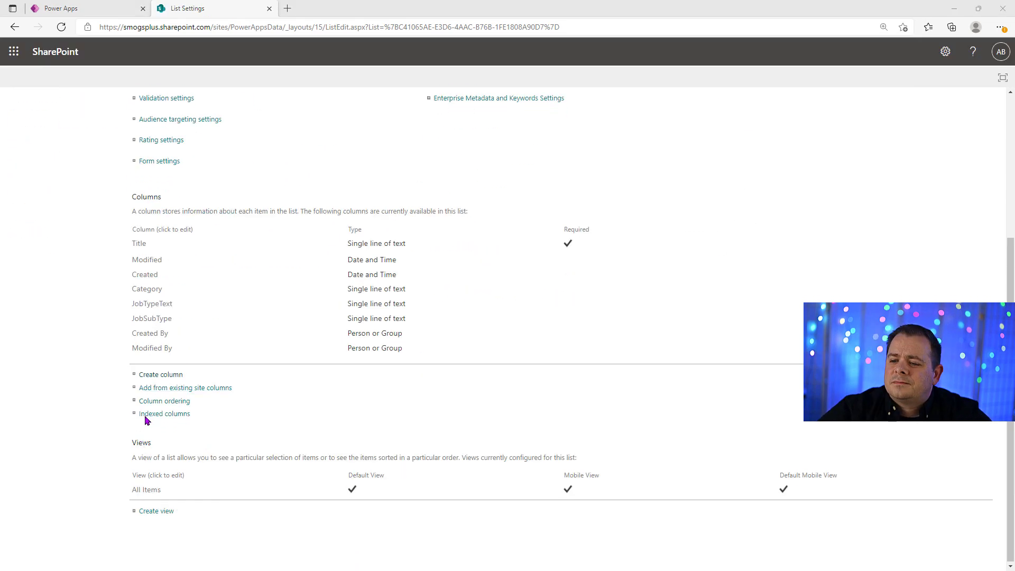
click(160, 375)
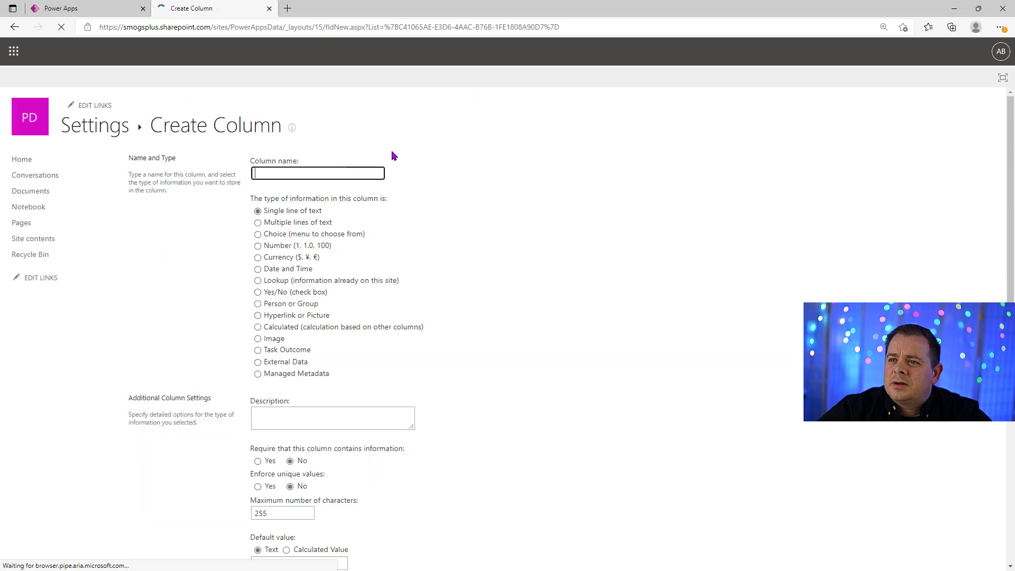
click(276, 170)
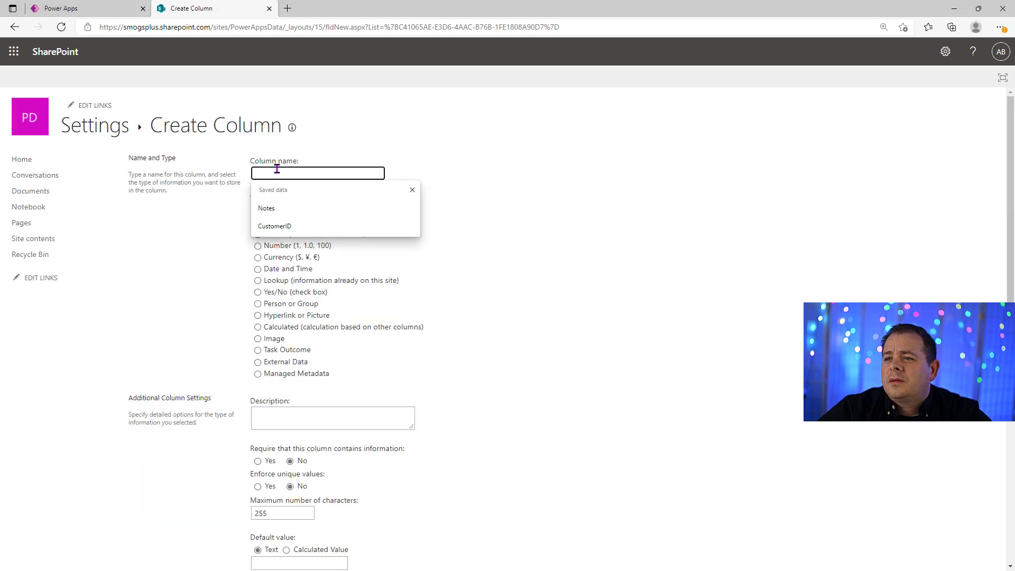
text(Defa)
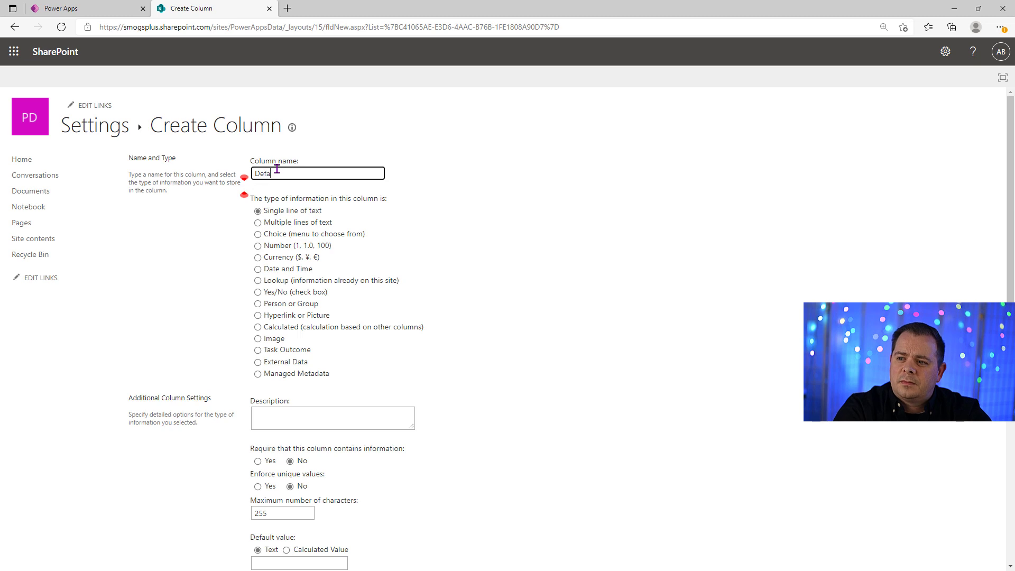
text(ultCost)
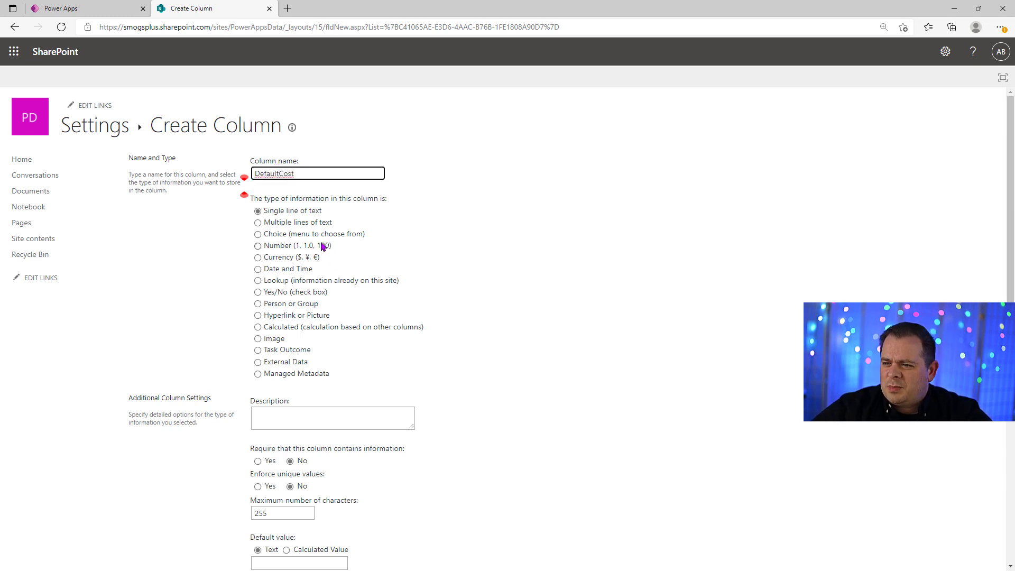
click(309, 261)
scroll(746, 483, down, 4)
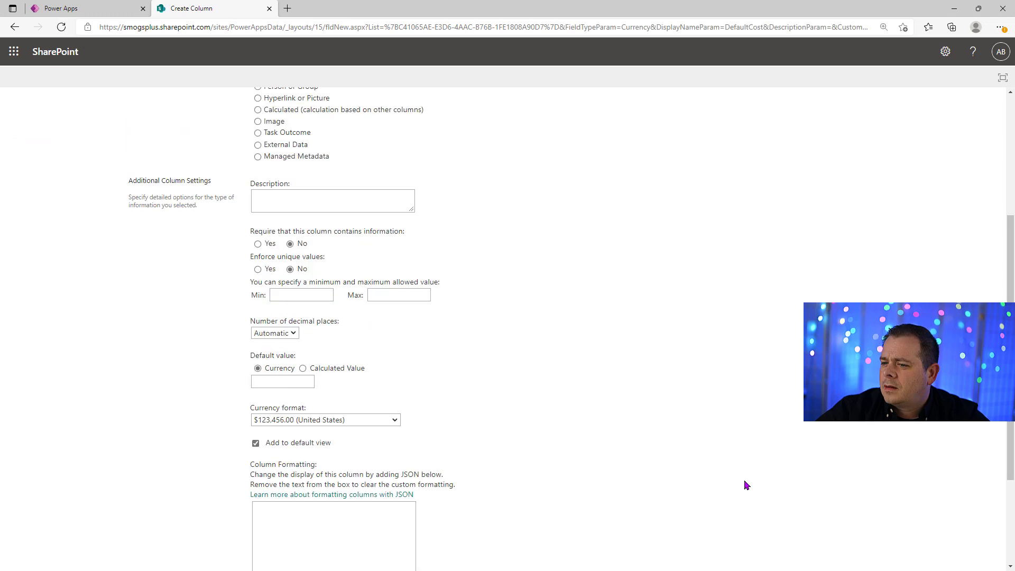
scroll(745, 483, down, 3)
click(924, 507)
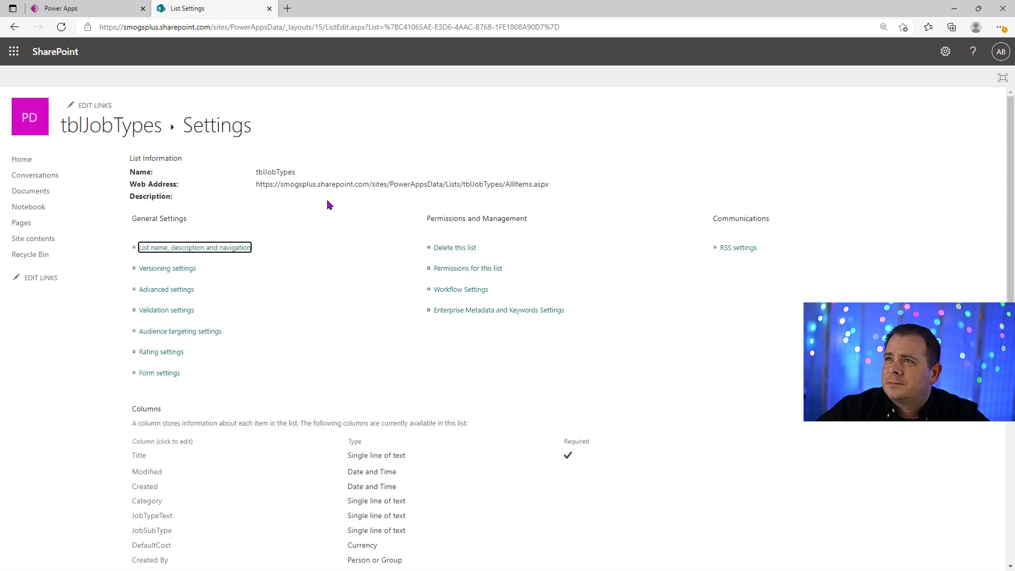
Create a Number column named EstimatedTime in the tblJobTypes list with automatic decimal places.
scroll(243, 424, down, 2)
scroll(242, 424, down, 2)
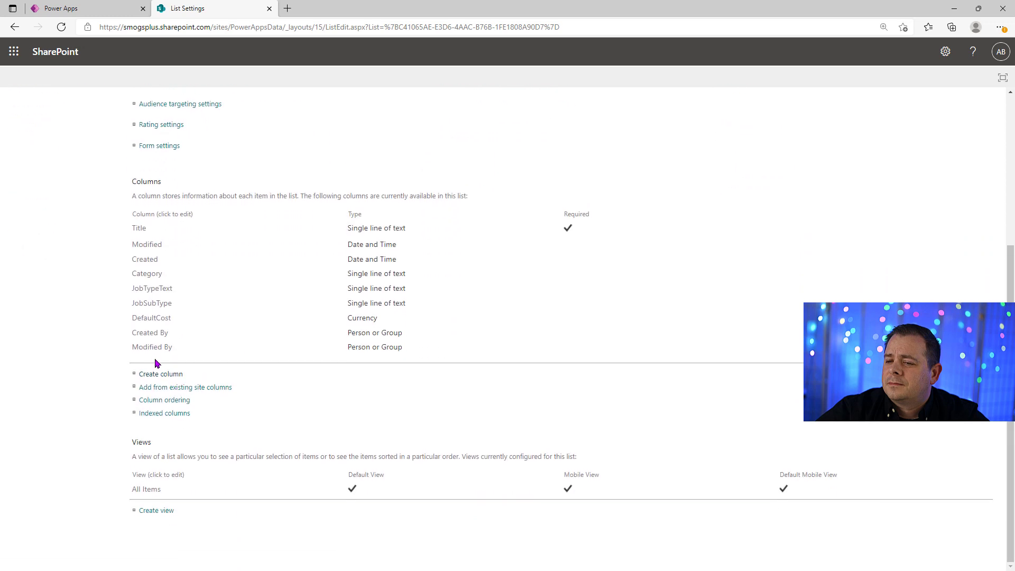
click(155, 374)
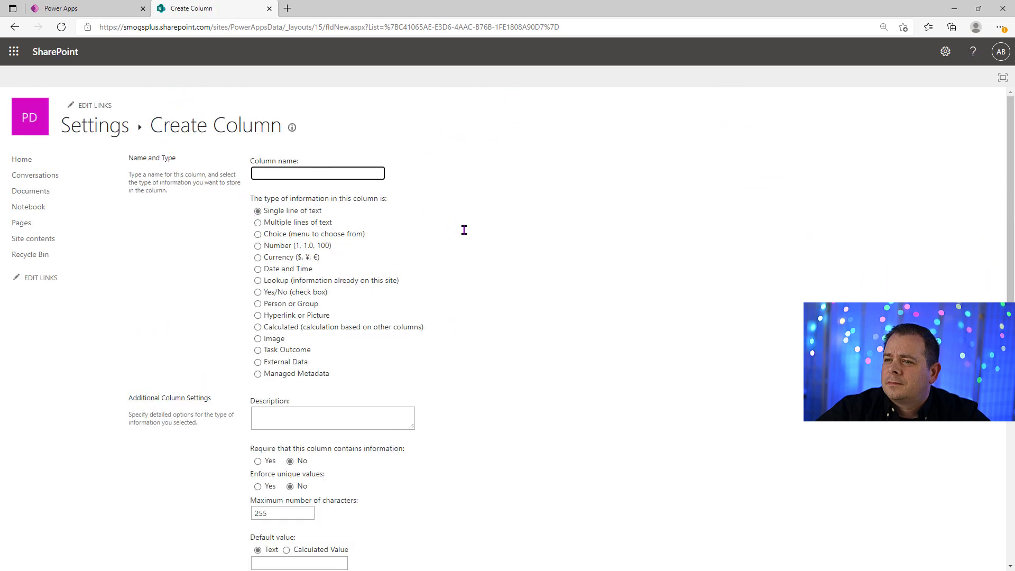
text(EstimatedTime)
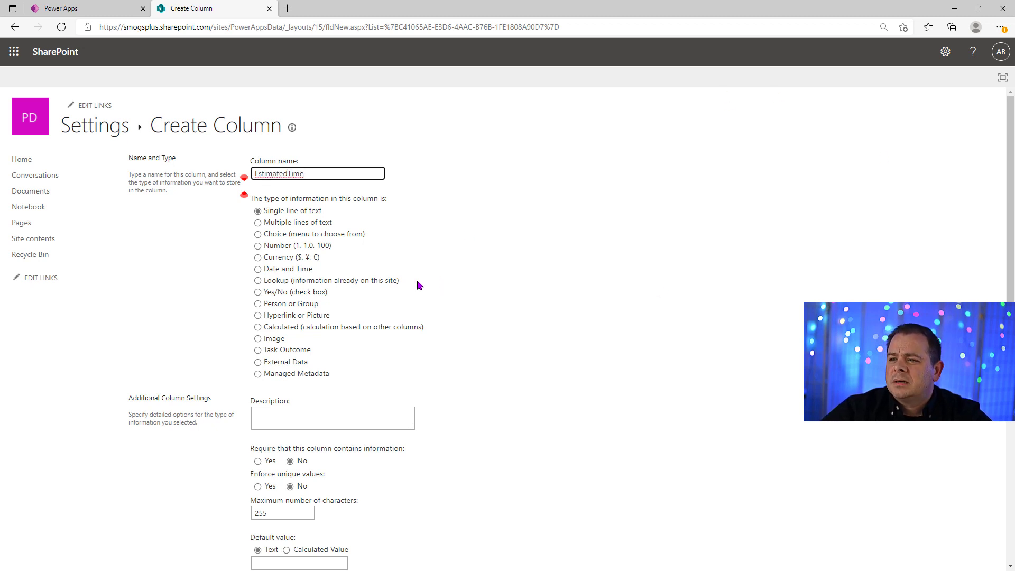
click(297, 245)
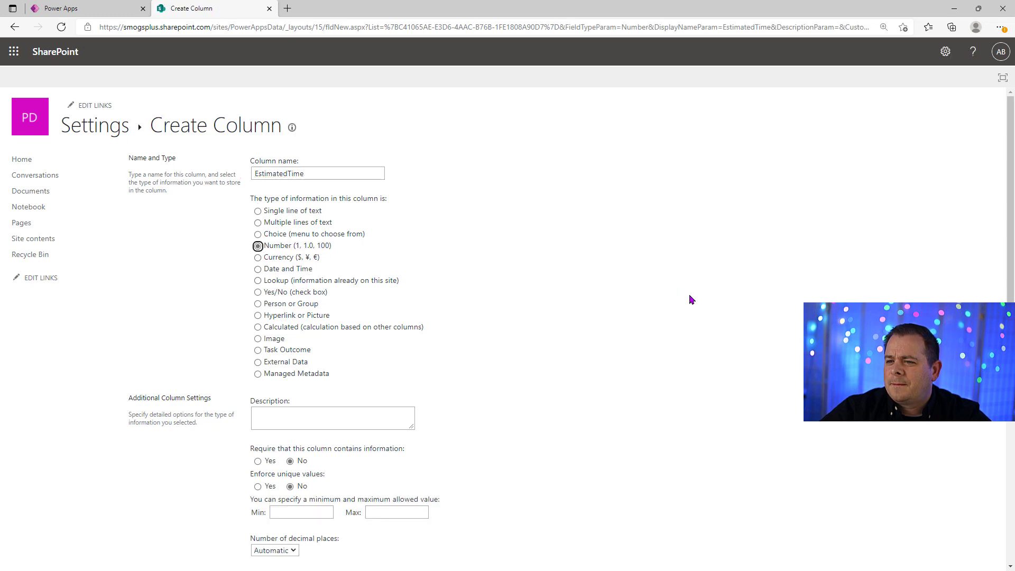
scroll(703, 302, down, 5)
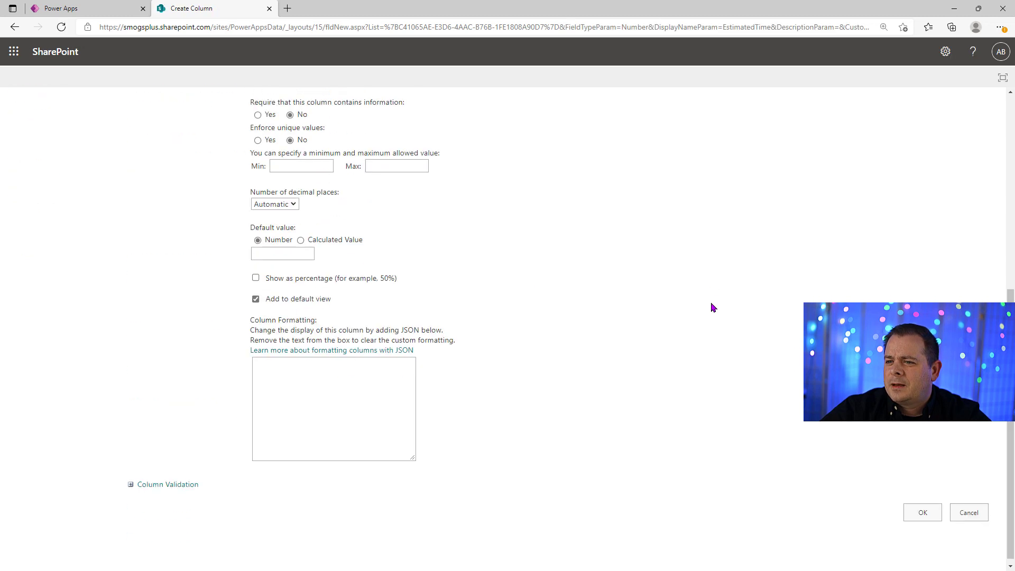
click(923, 508)
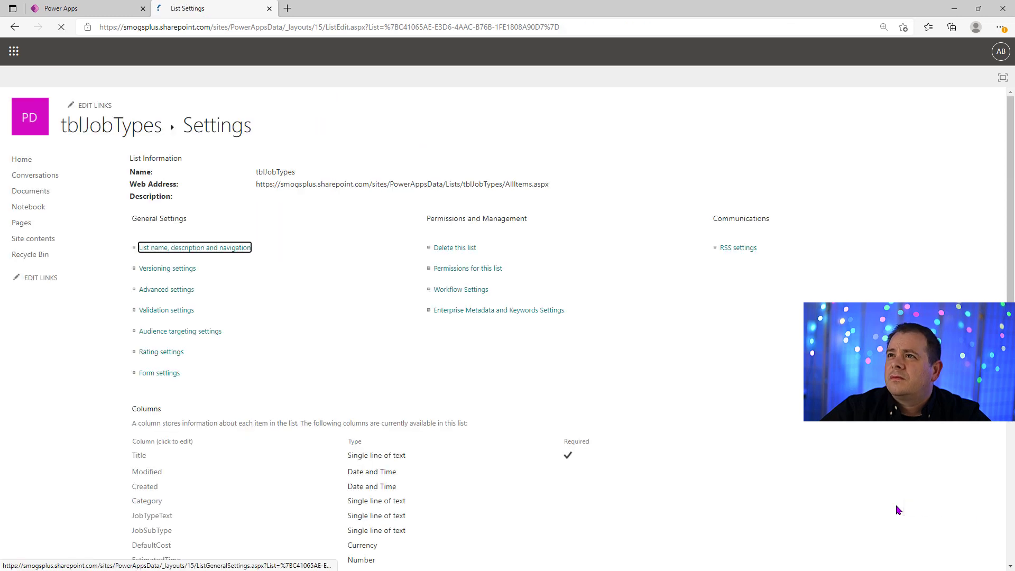
Create a single-line-of-text column named IsActive in the tblJobTypes list.
scroll(378, 395, down, 4)
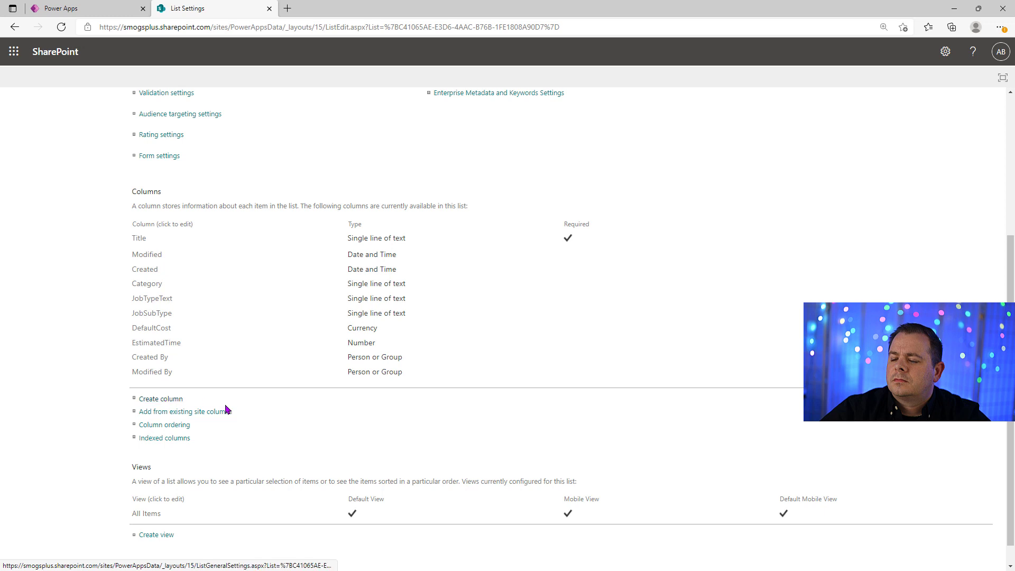
click(170, 400)
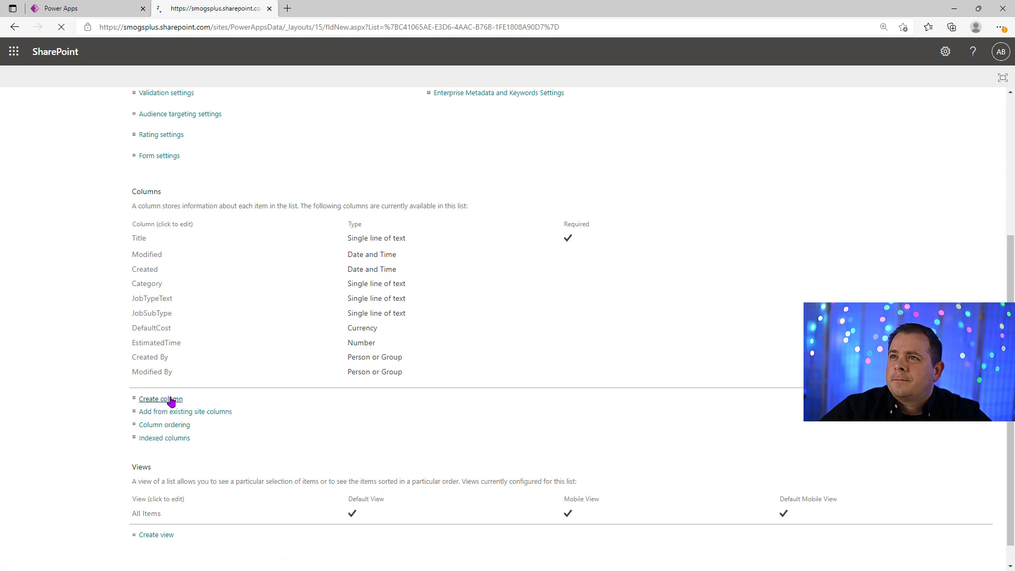
text(Is)
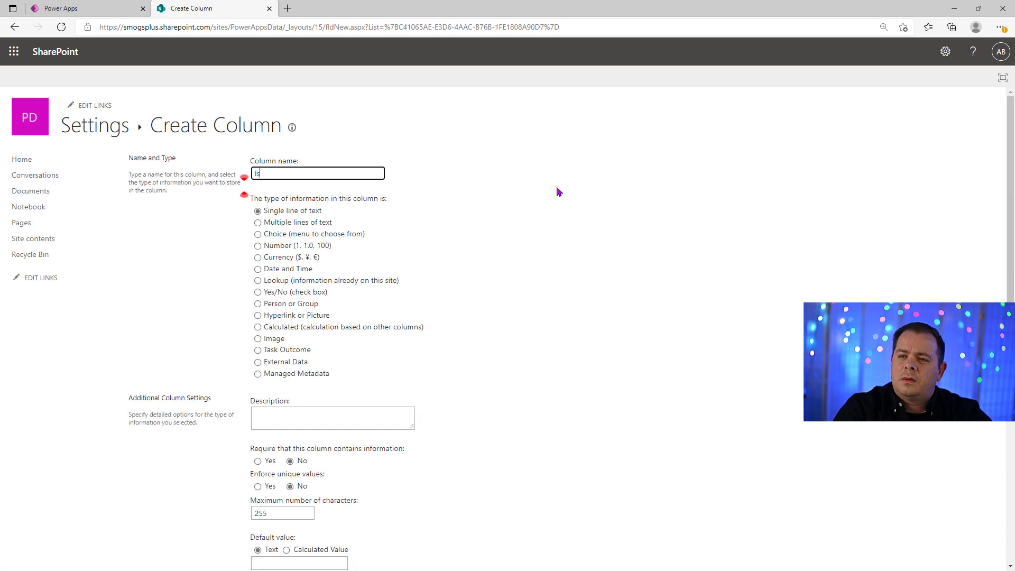
text(Active)
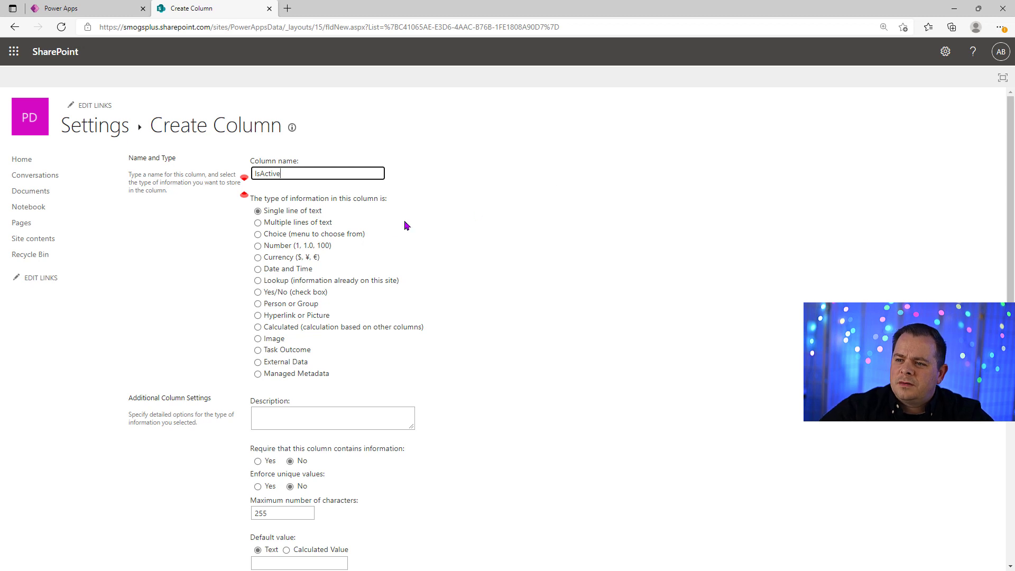
scroll(729, 404, down, 5)
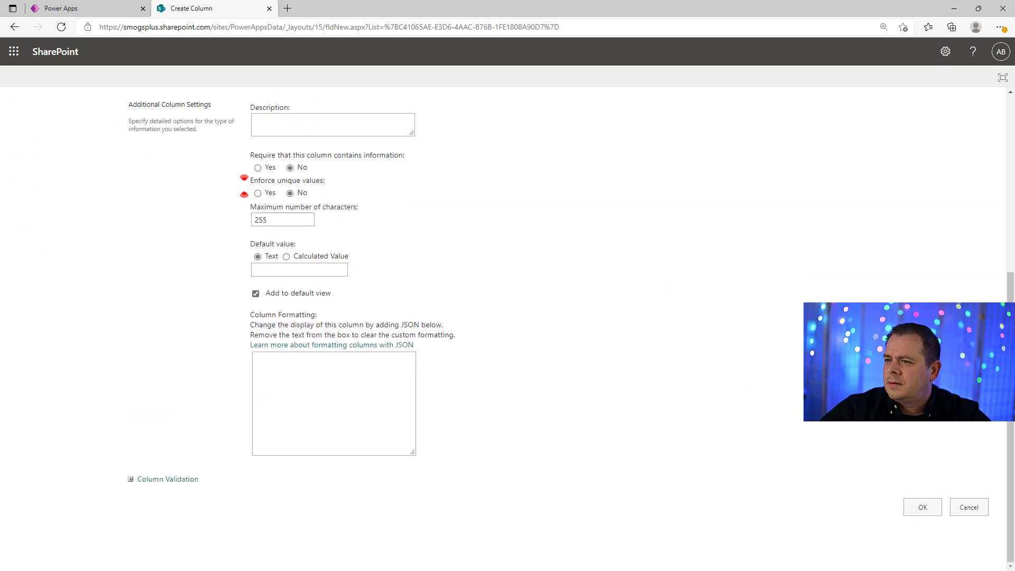
scroll(508, 328, up, 5)
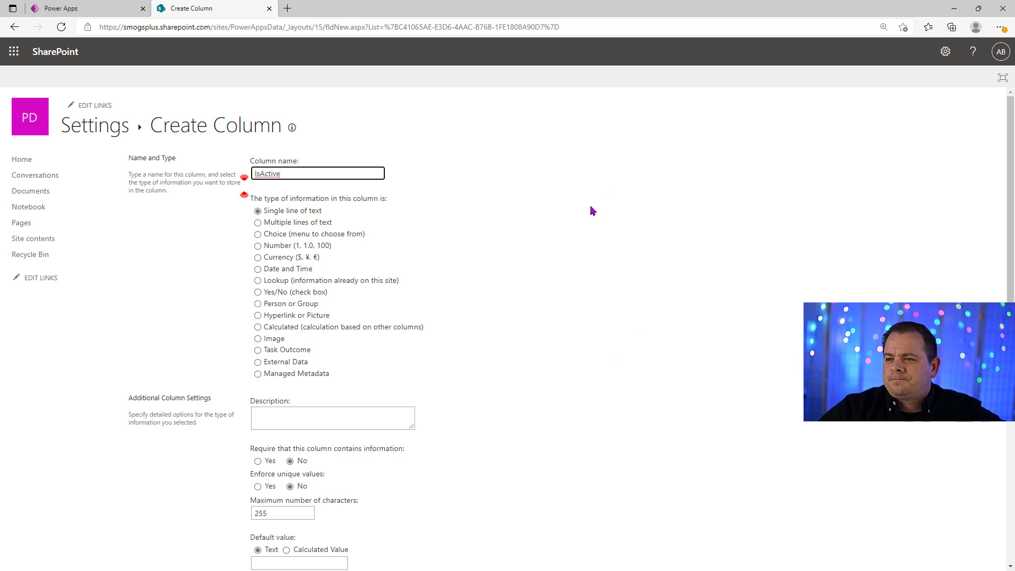
scroll(691, 249, down, 5)
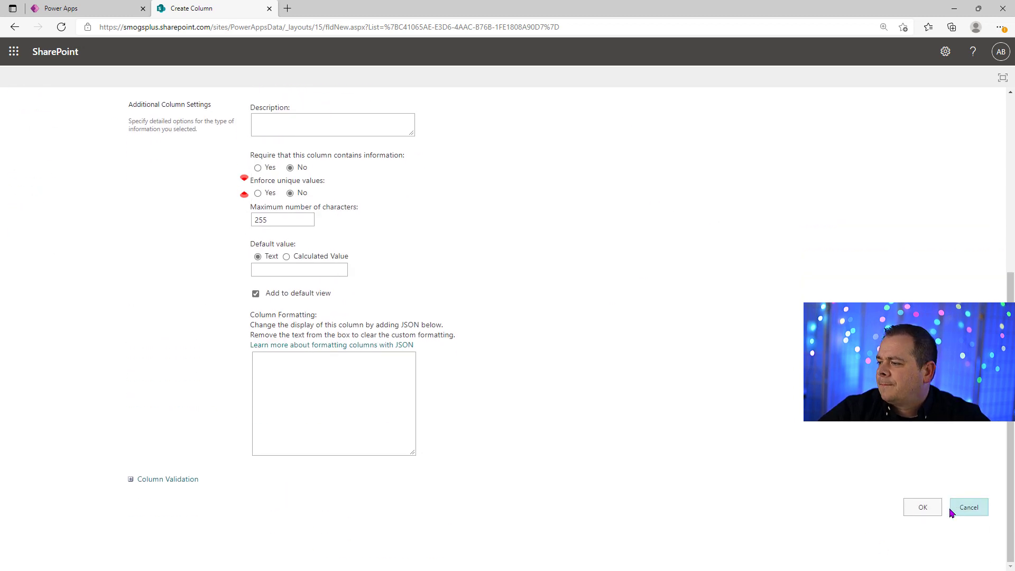
click(968, 507)
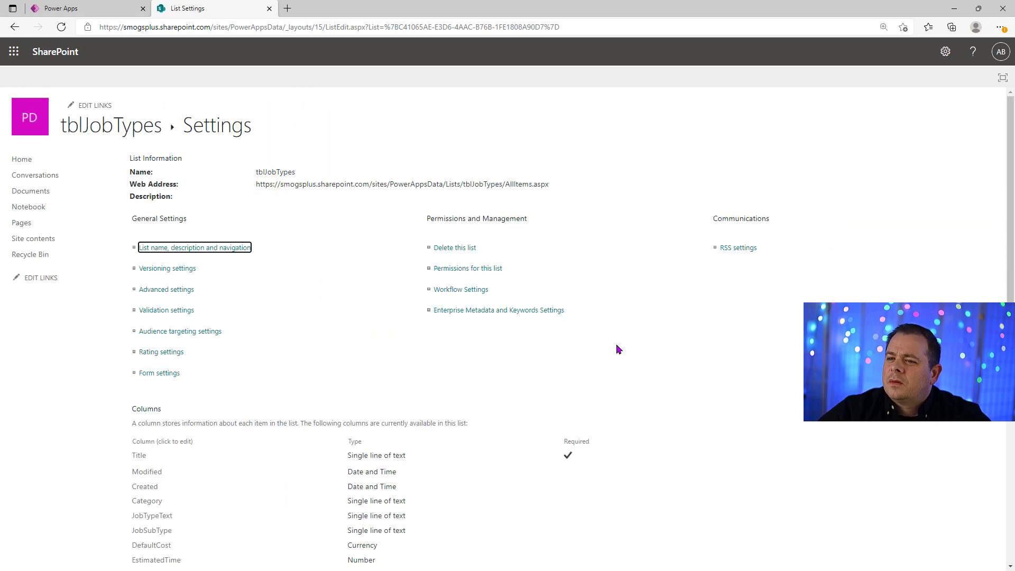
Create a Number column named ImageID in the tblJobTypes list with automatic decimal places.
scroll(364, 357, down, 5)
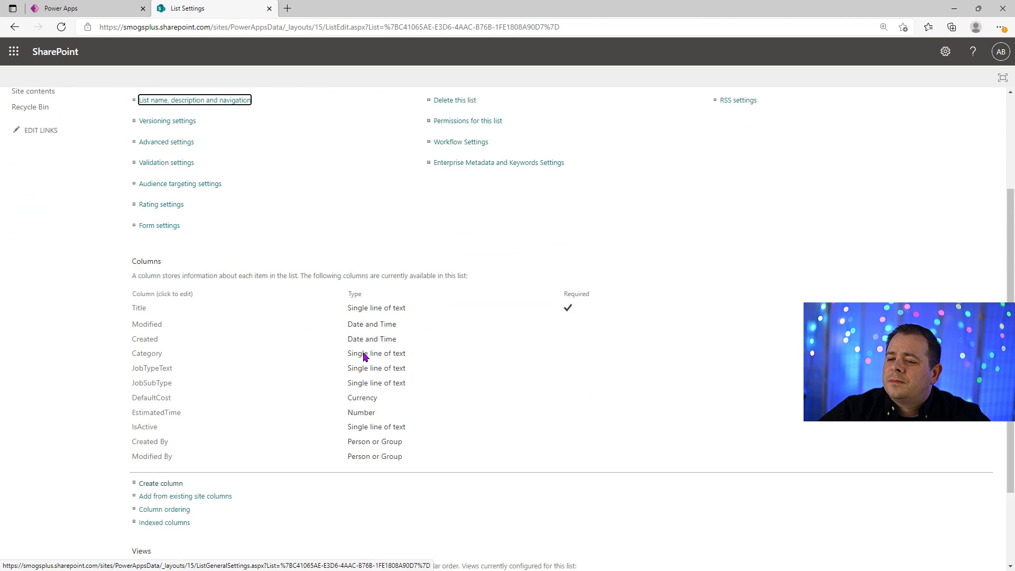
click(155, 375)
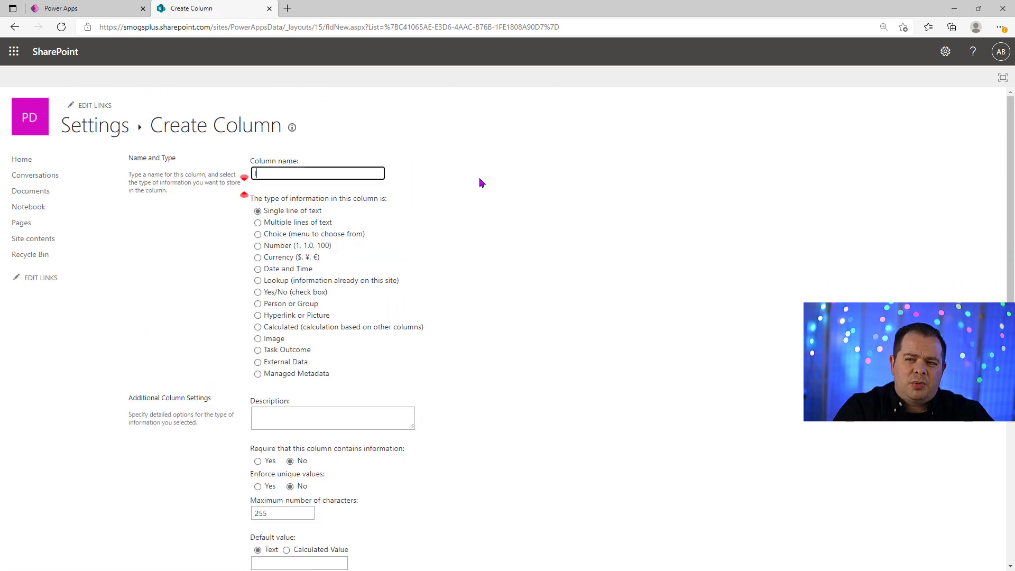
text(Ima)
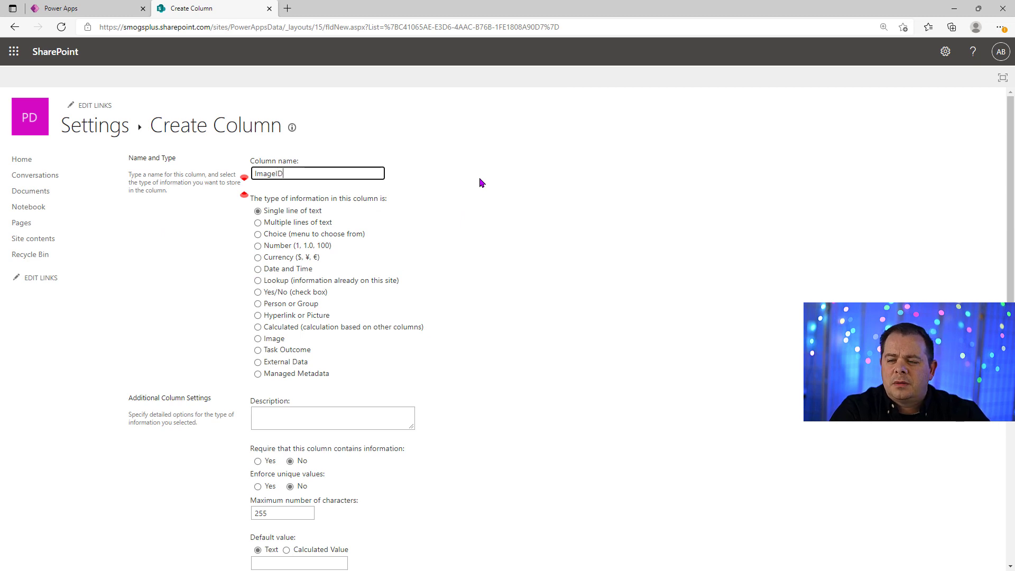
text(geID)
key(Left)
key(Left)
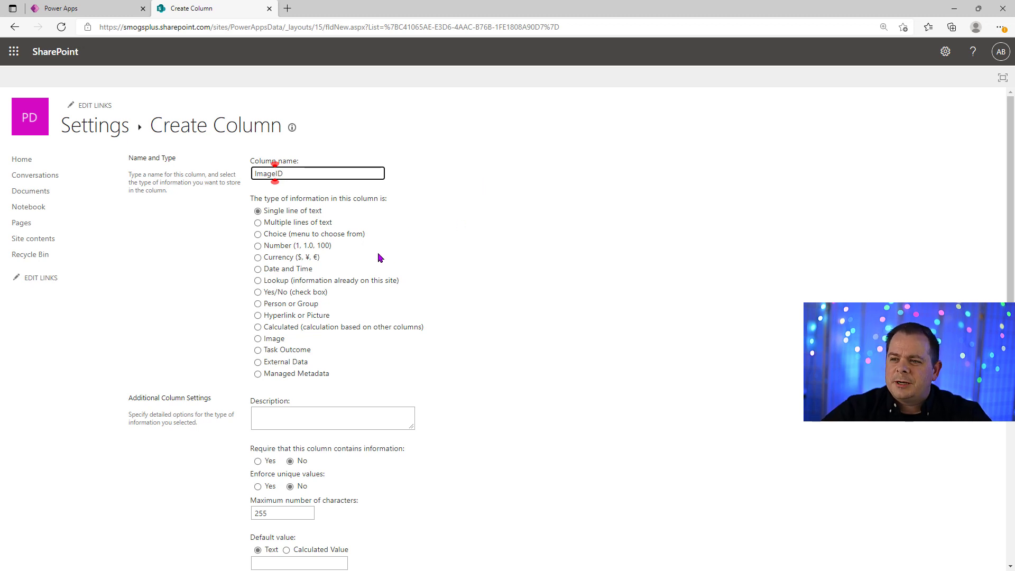
click(308, 246)
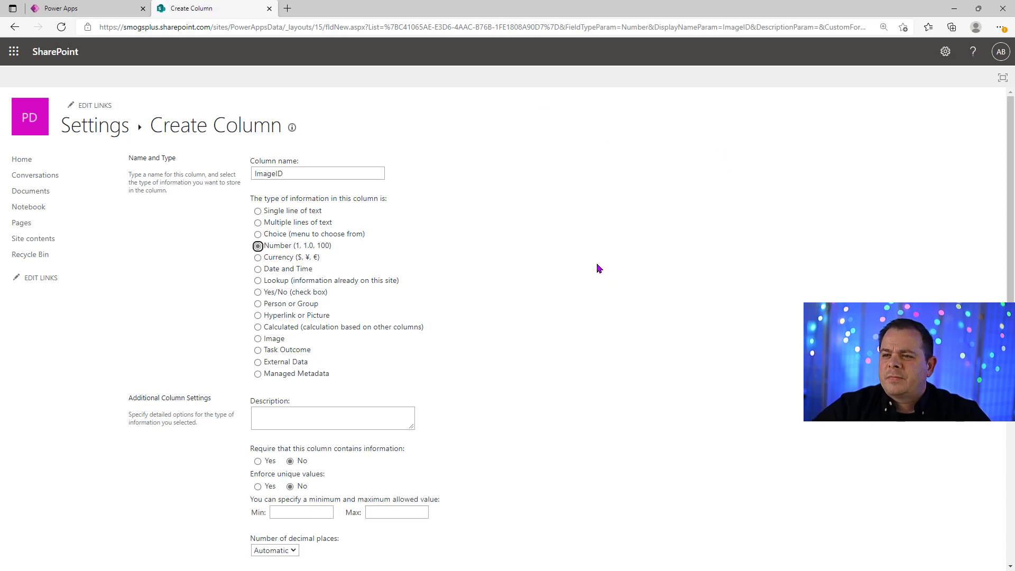
scroll(626, 312, down, 7)
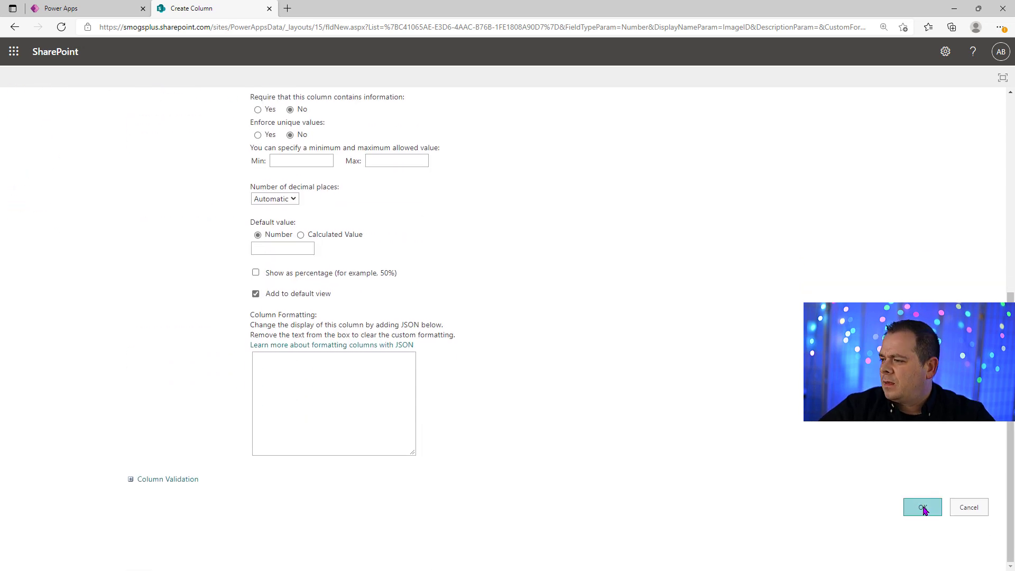
click(923, 508)
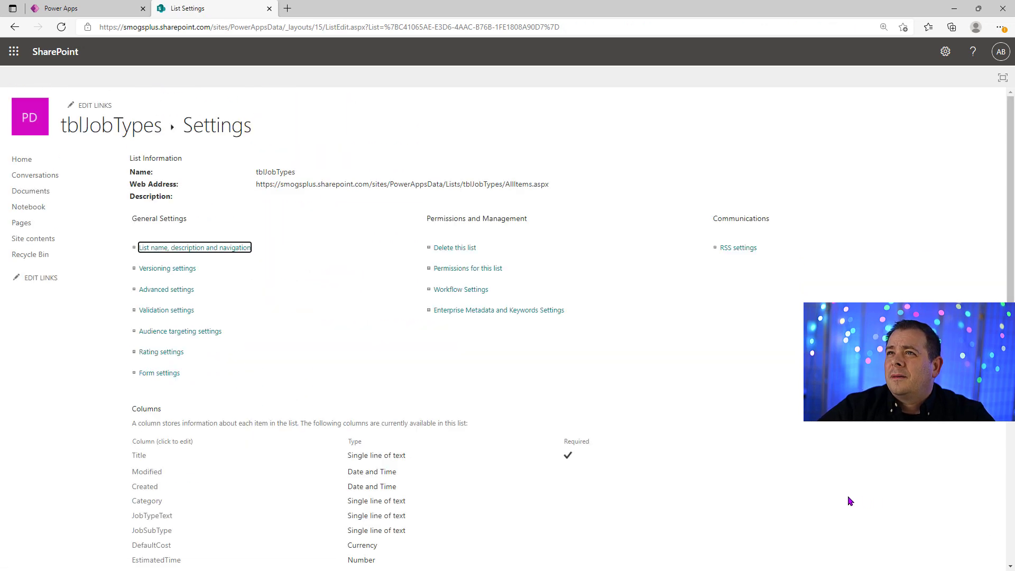
Create a multiple-lines-of-text column named Notes in the tblJobTypes list, allowing plain text only.
scroll(165, 365, down, 5)
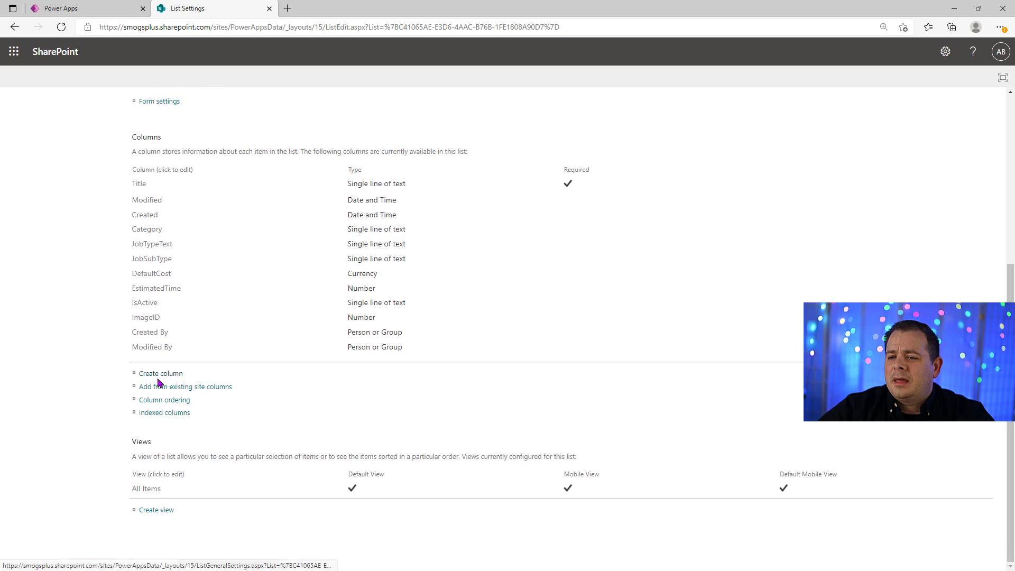
click(159, 375)
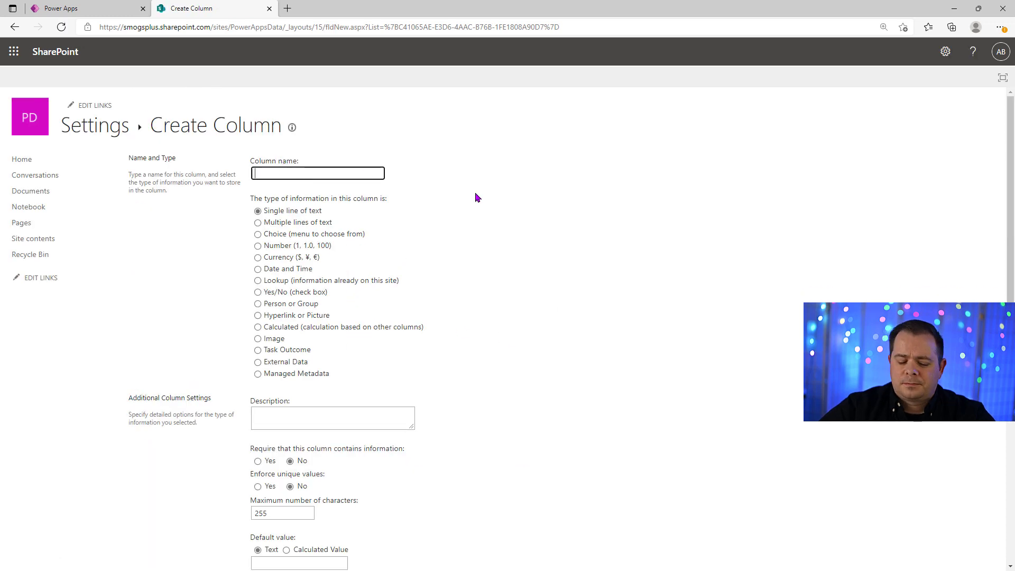
text(Notes)
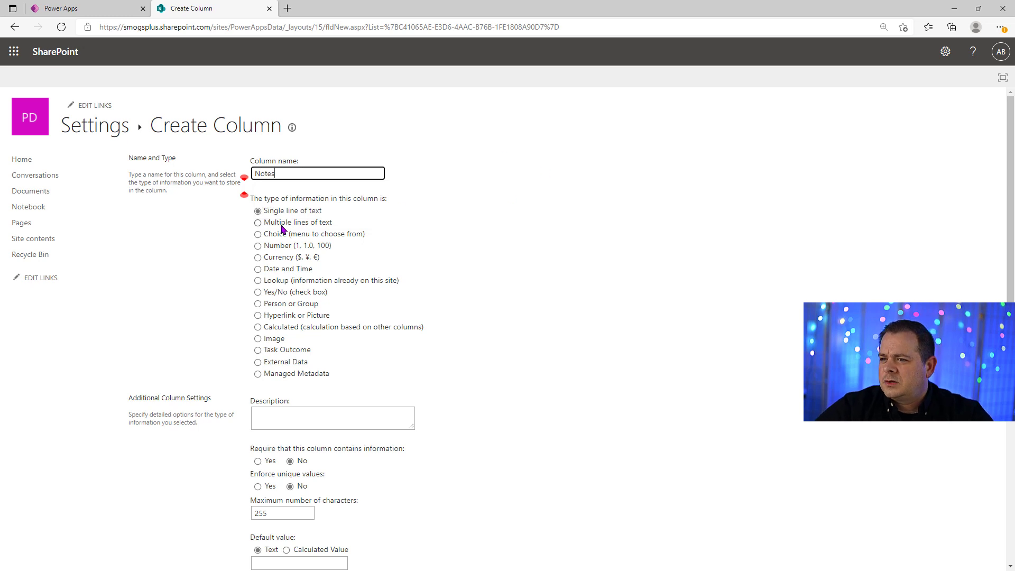
click(282, 225)
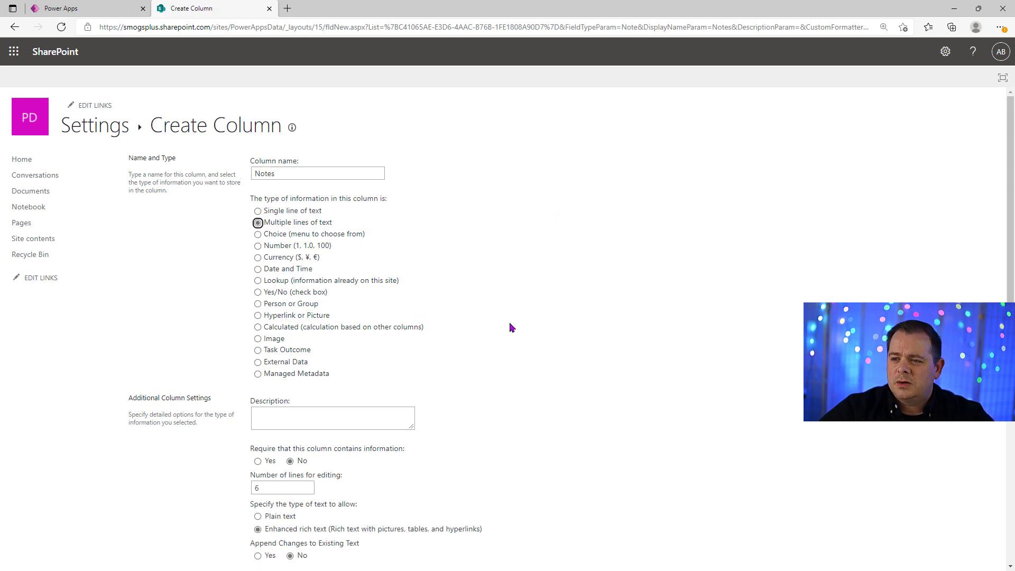
scroll(510, 328, down, 5)
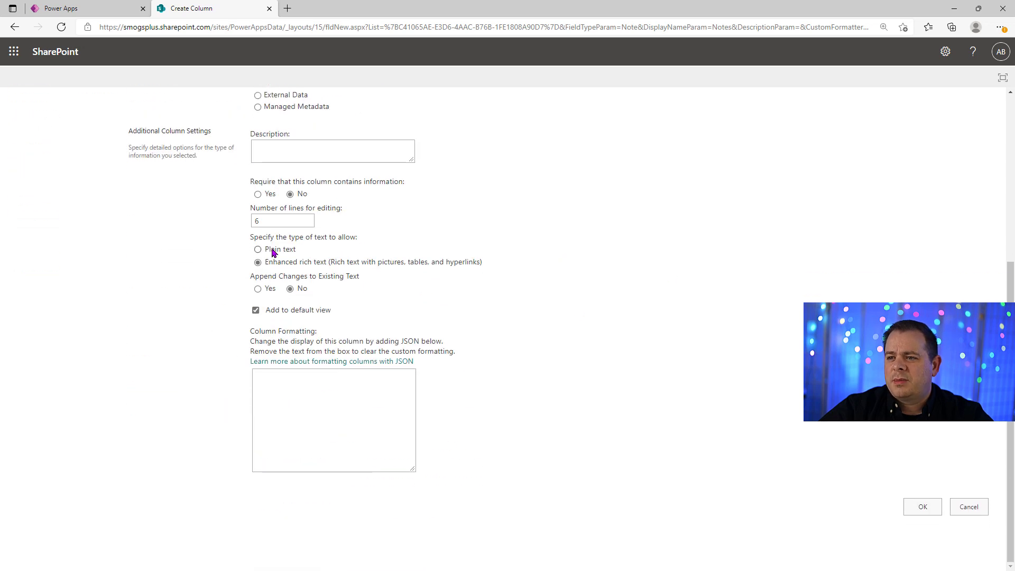
click(258, 250)
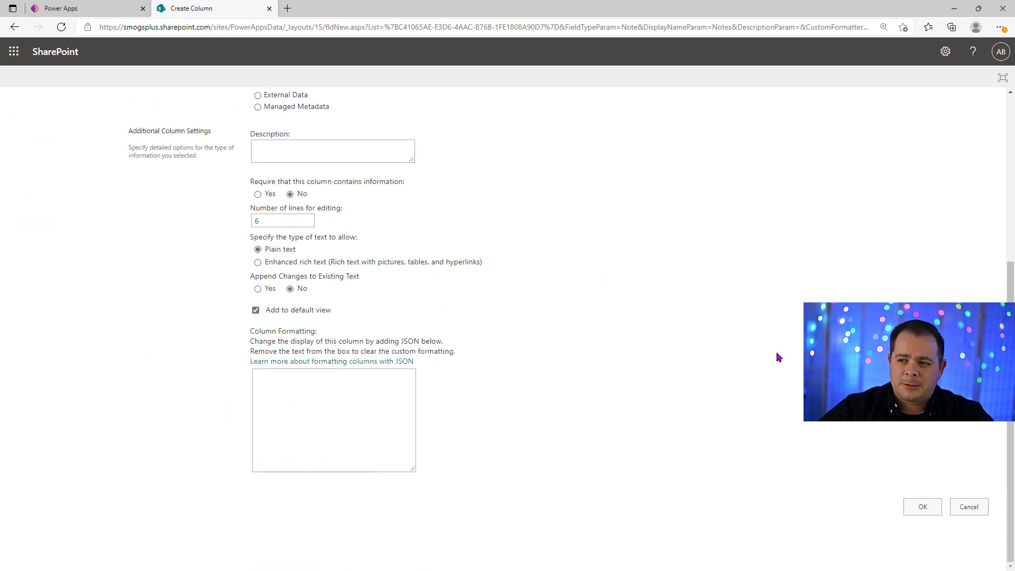
click(925, 509)
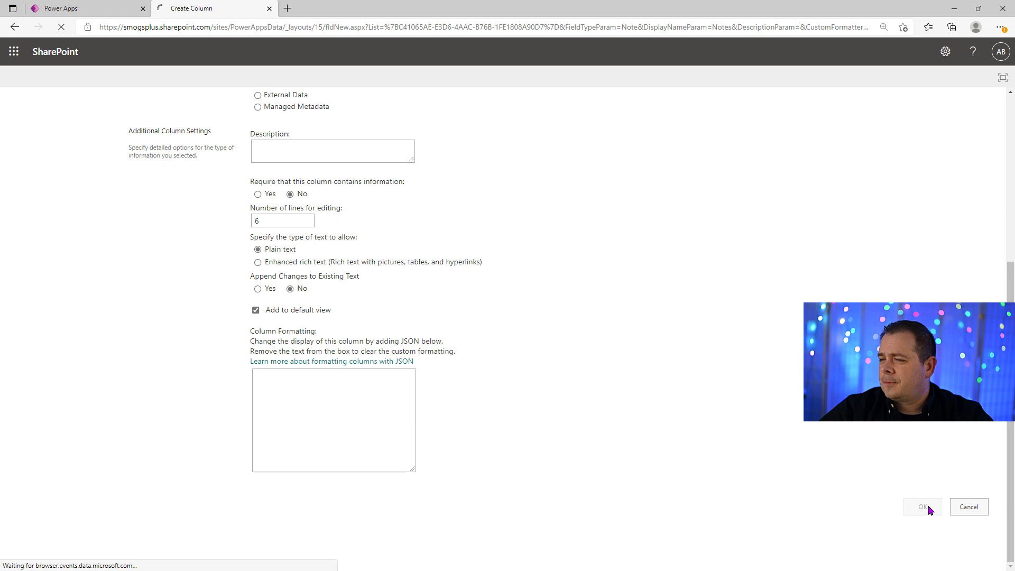
Open the PowerApps Data site's home page in a separate browser tab and copy its URL.
scroll(494, 410, down, 4)
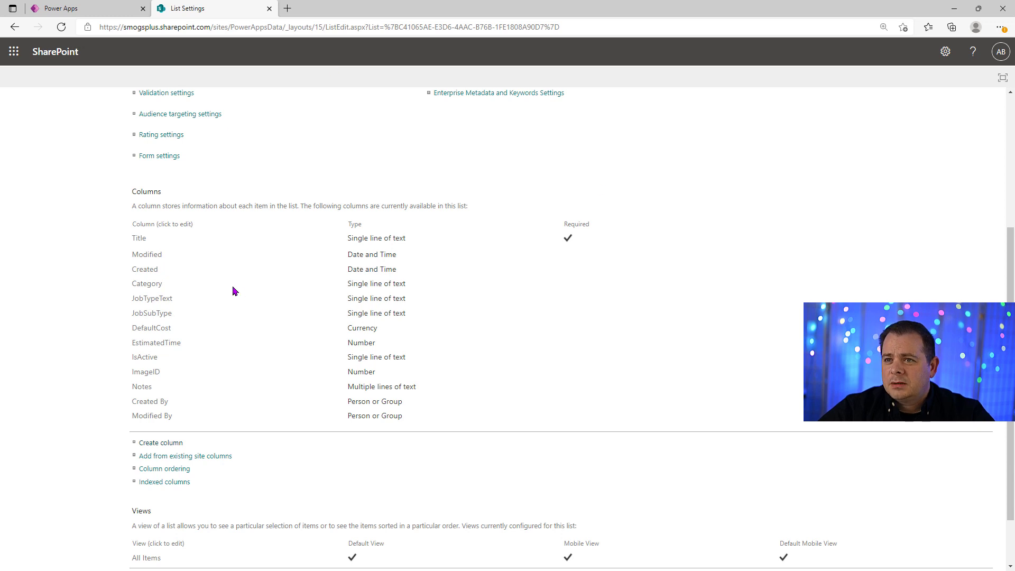
scroll(237, 292, up, 4)
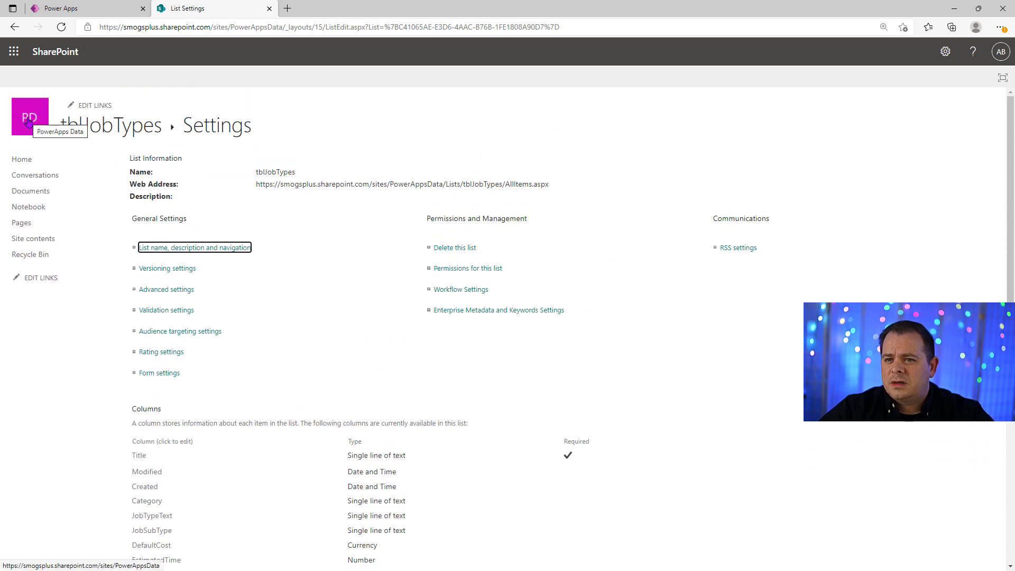
ctrl+click(29, 121)
click(348, 9)
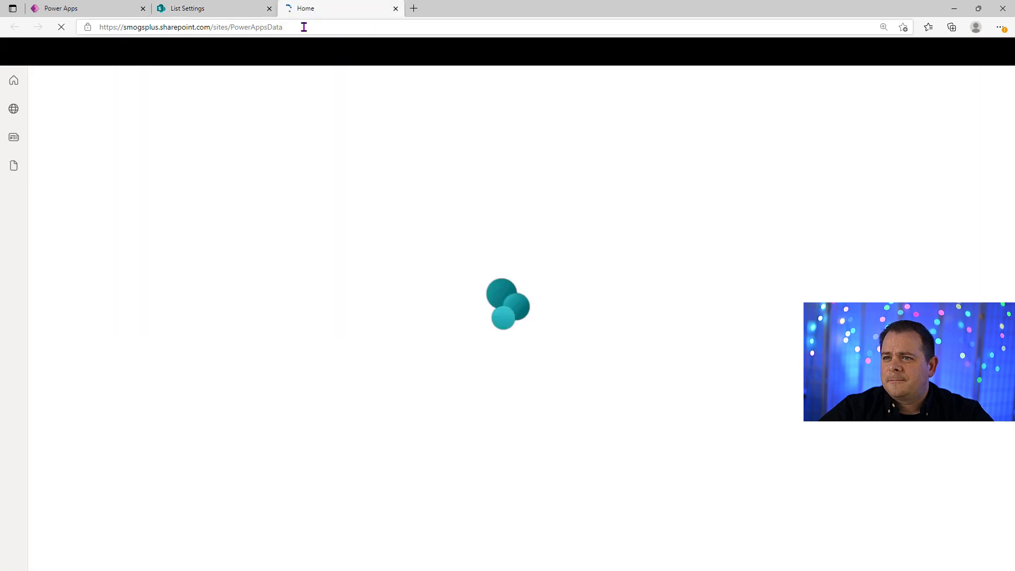
click(304, 27)
key(ctrl+c)
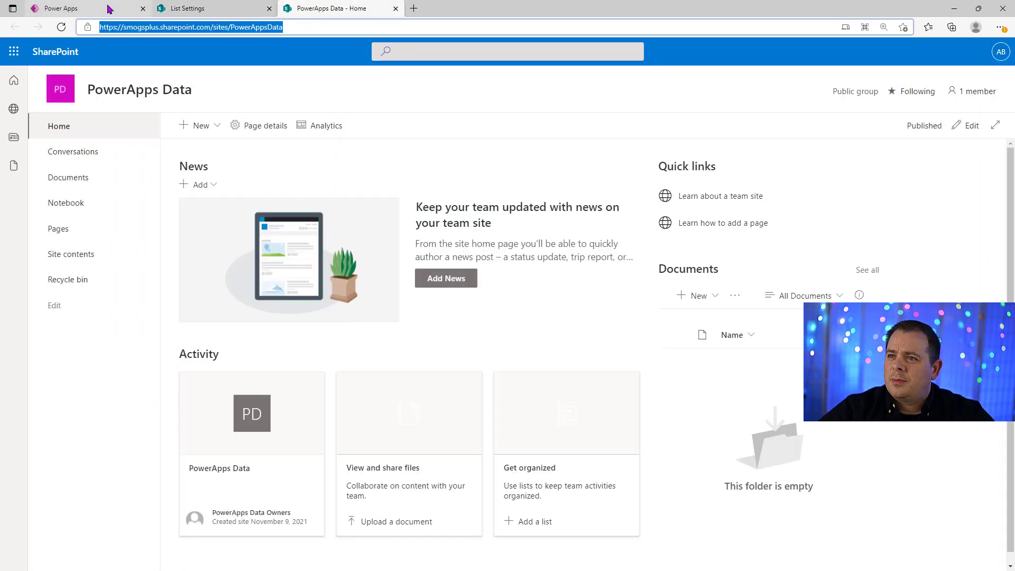
click(109, 9)
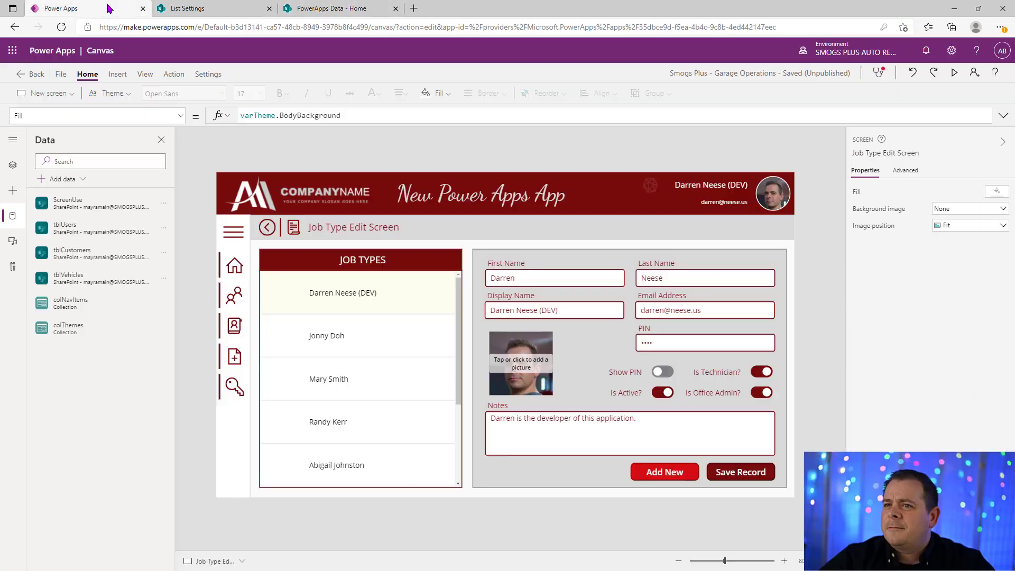
click(62, 179)
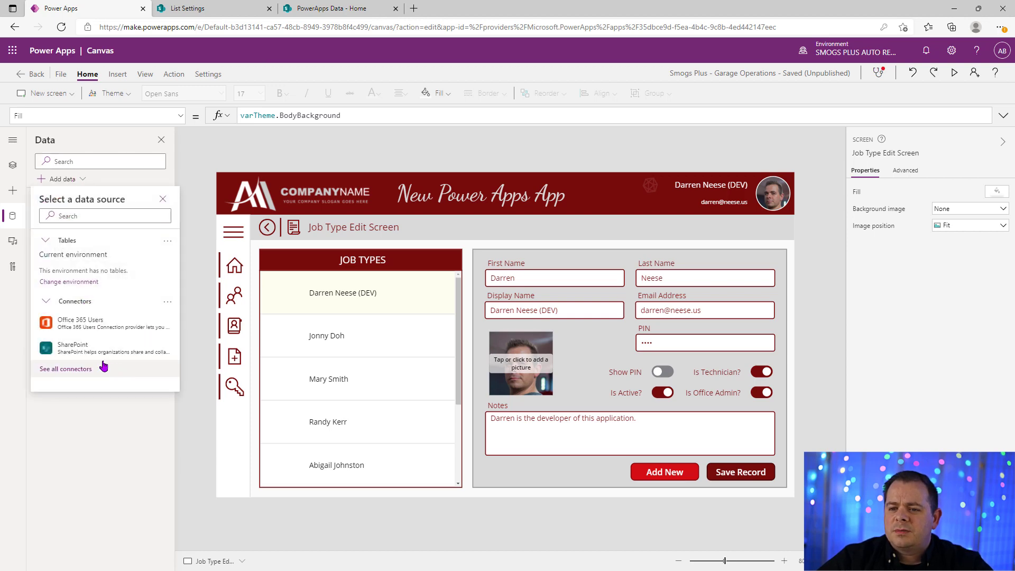
click(100, 349)
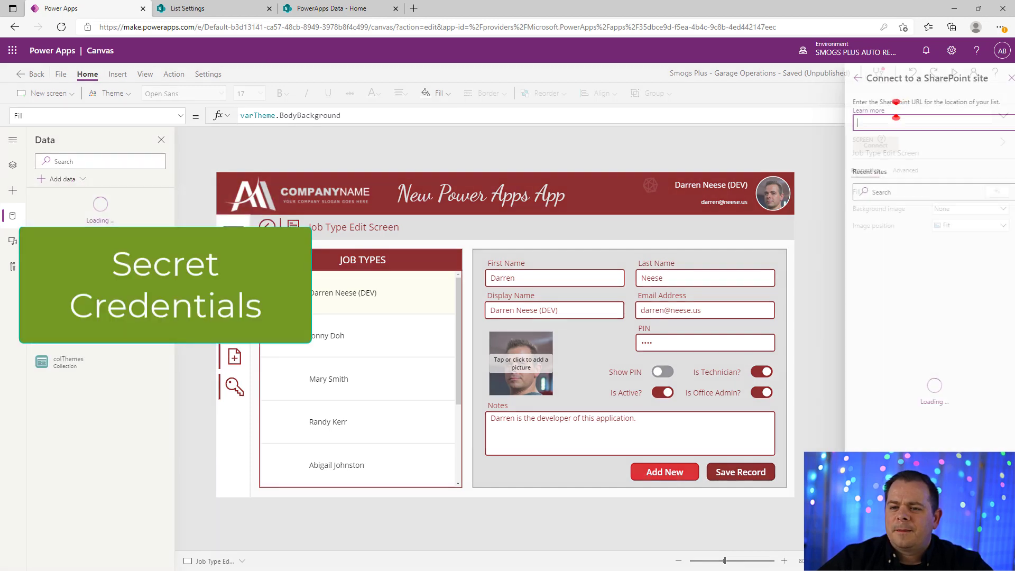
key(ctrl+v)
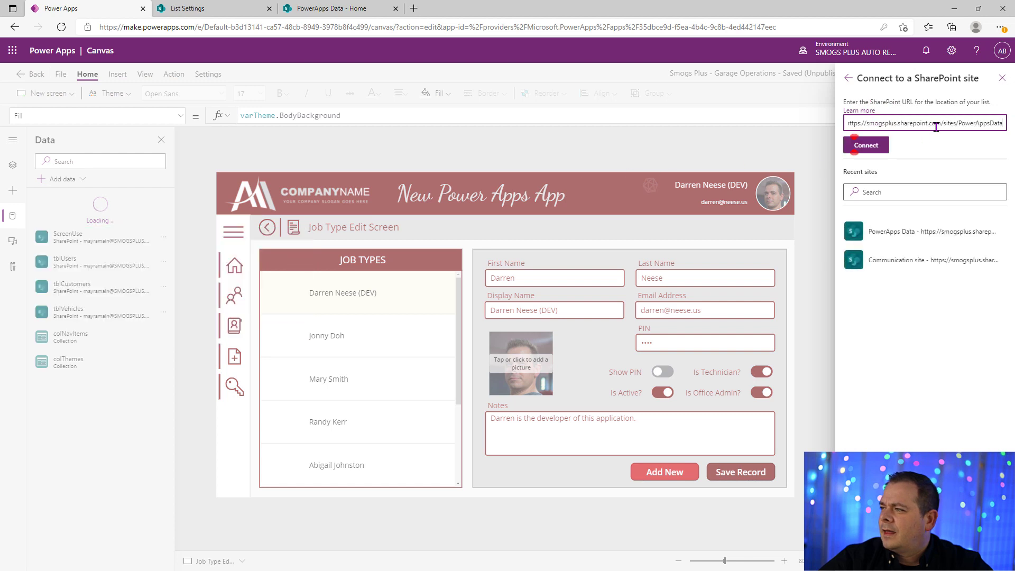
click(860, 149)
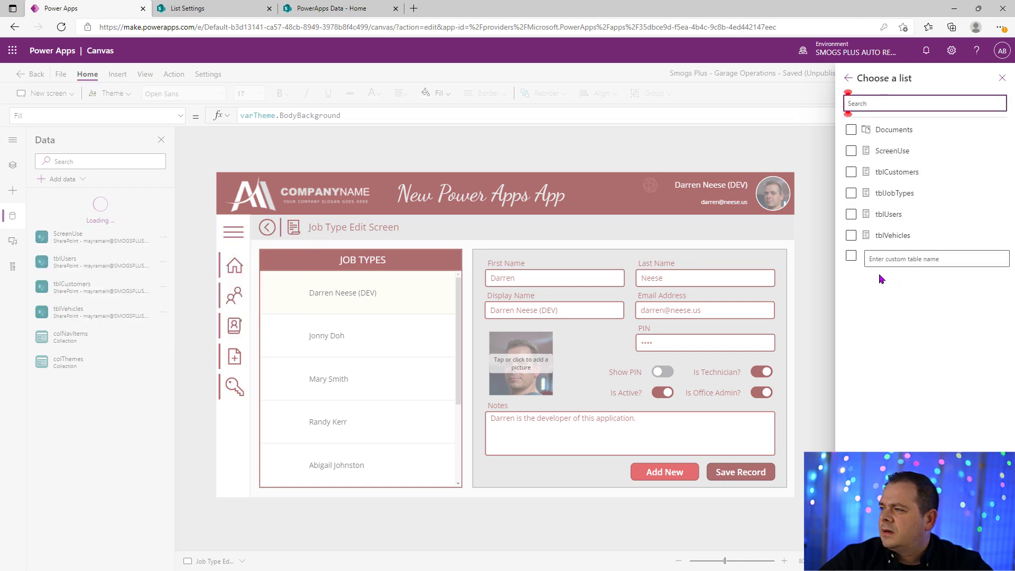
click(850, 192)
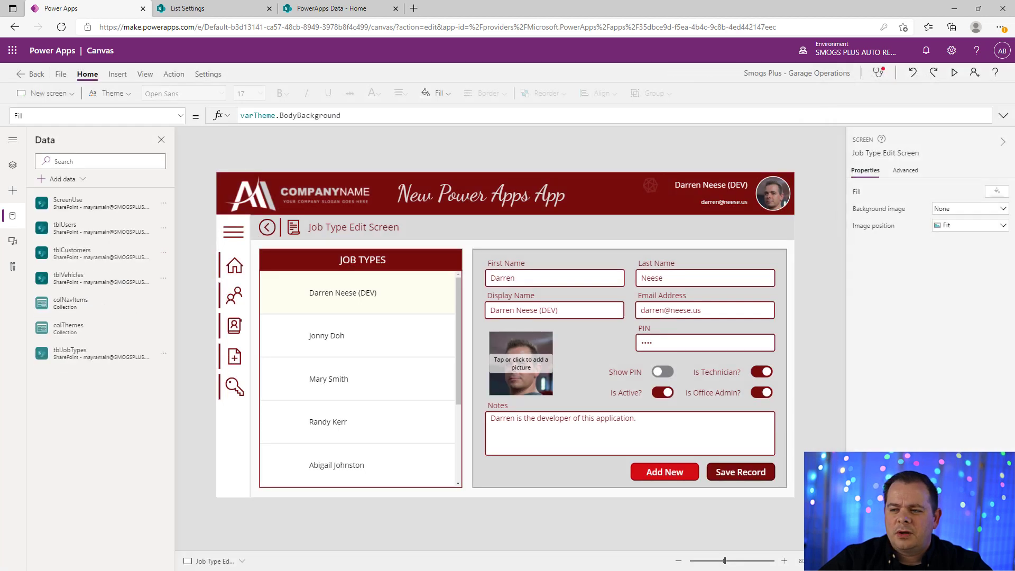
Set the Items property of the gallery under the JOB TYPES header to tblJobTypes and select its title label.
click(337, 382)
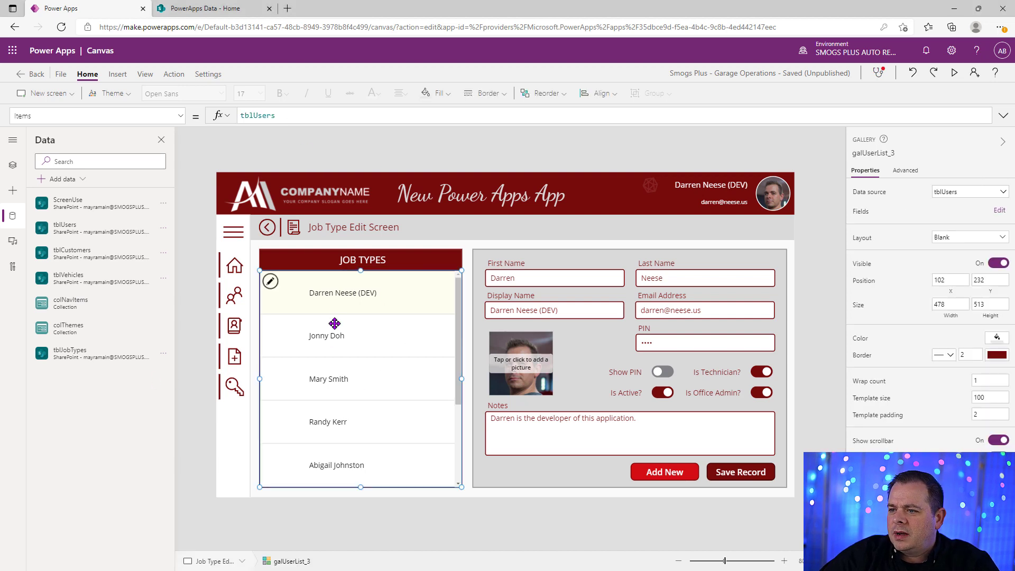
double_click(269, 115)
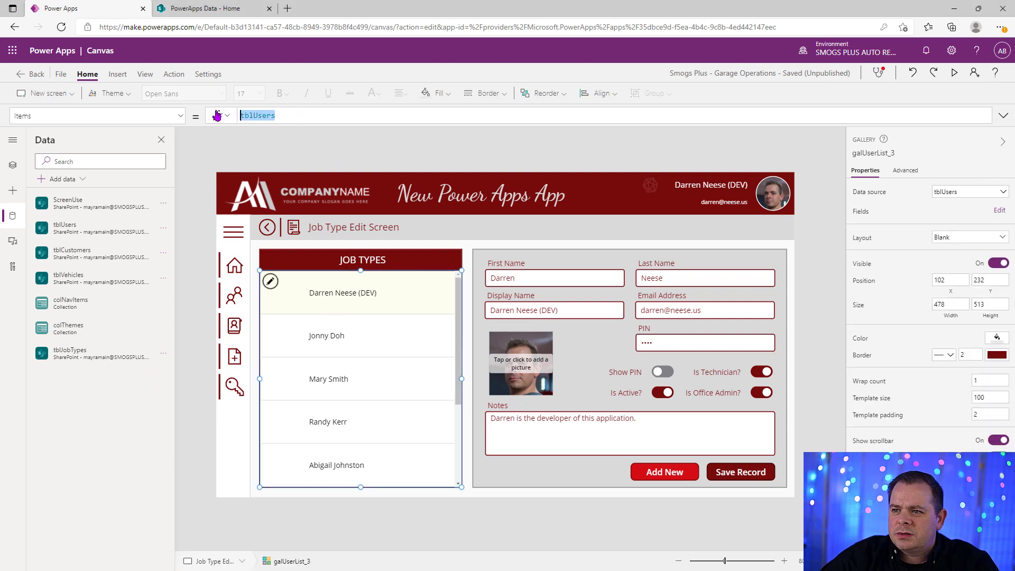
text(tblJob)
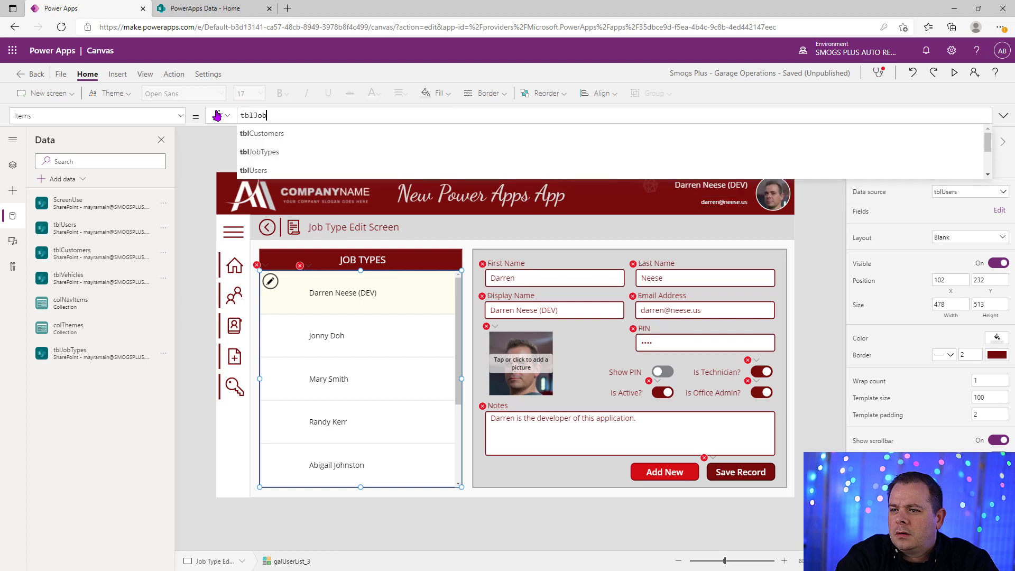
key(Tab)
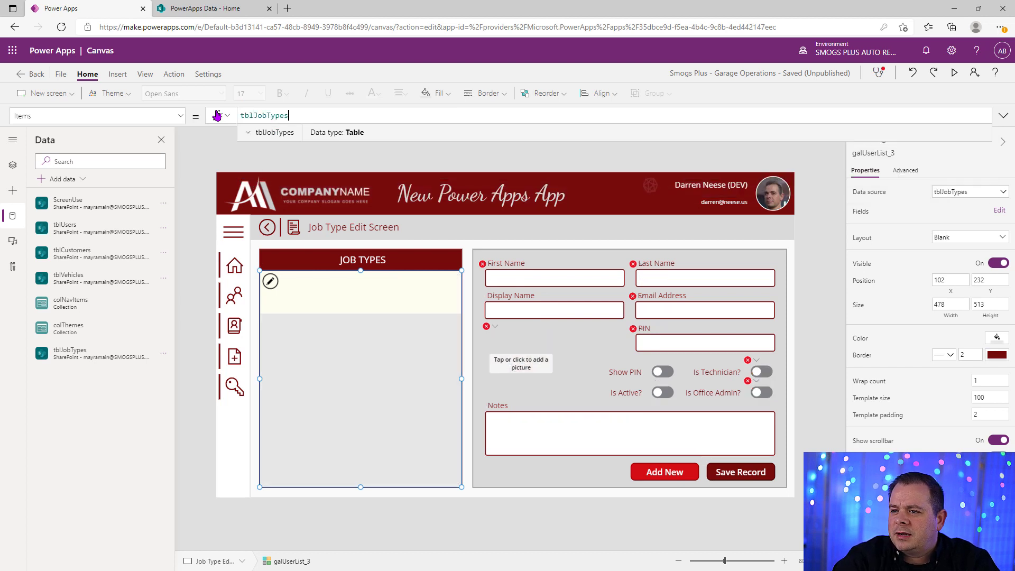
click(313, 297)
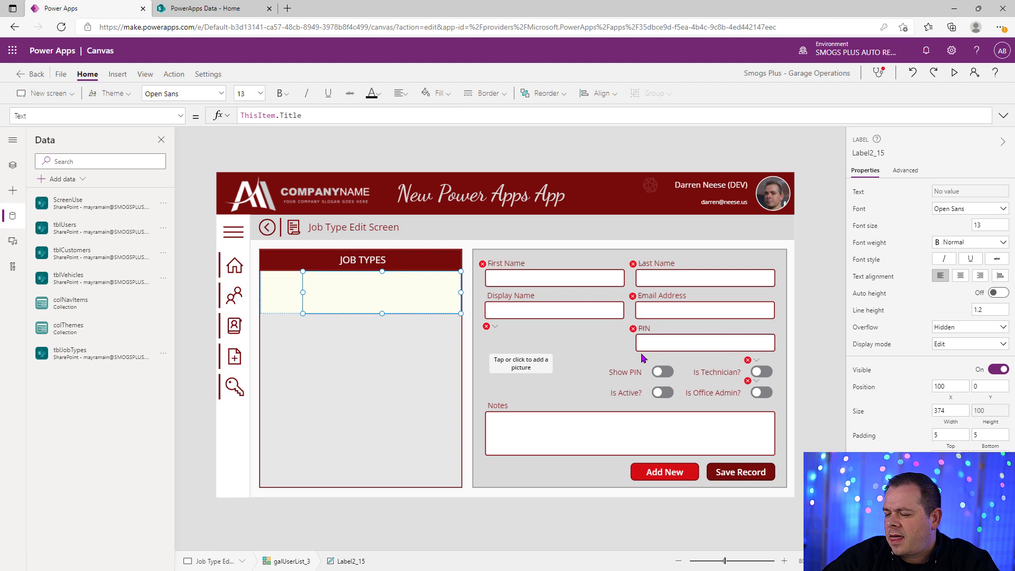
Delete the PIN label and its text input from the form area.
click(634, 328)
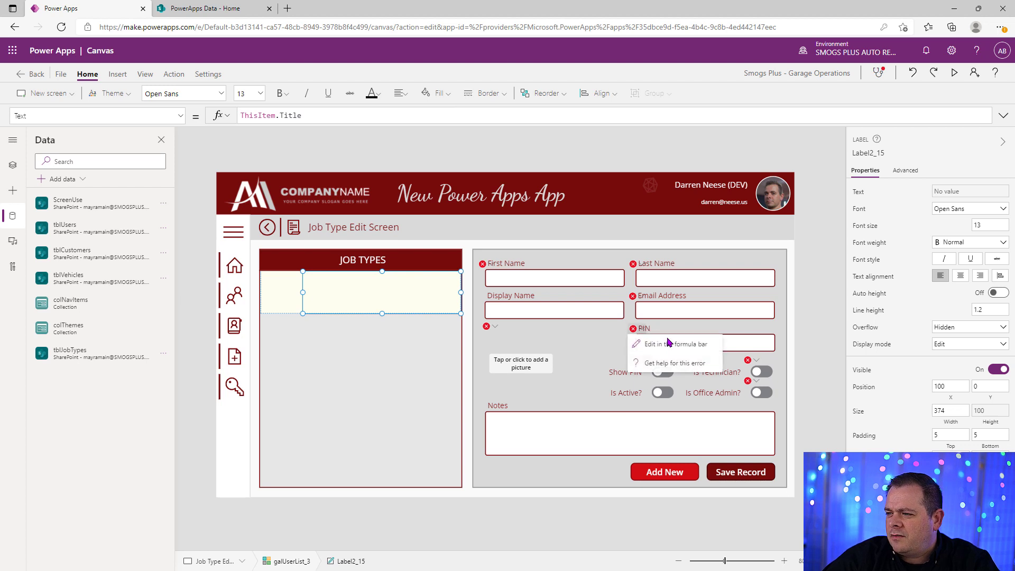
click(740, 348)
shift+click(648, 327)
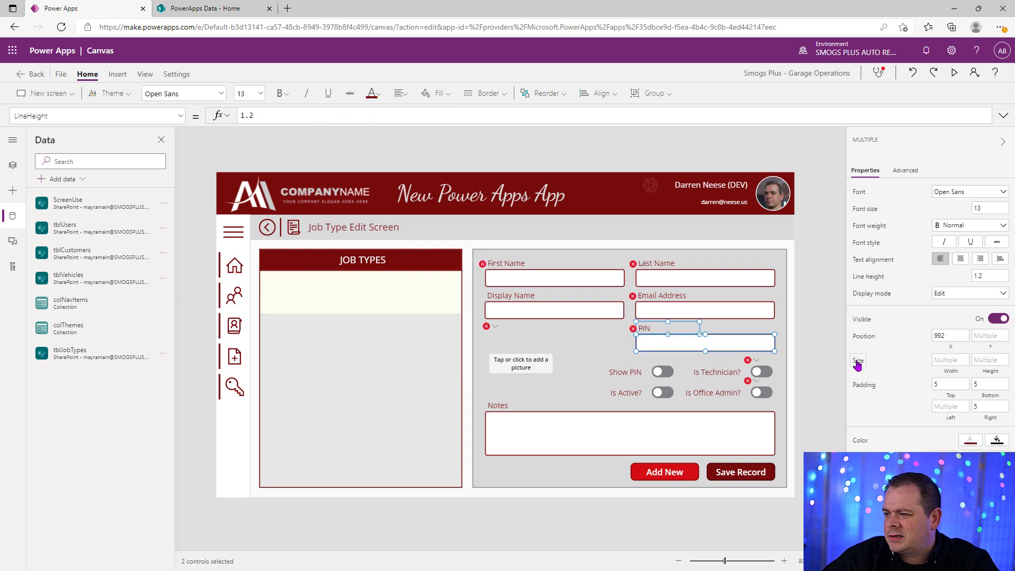
key(Delete)
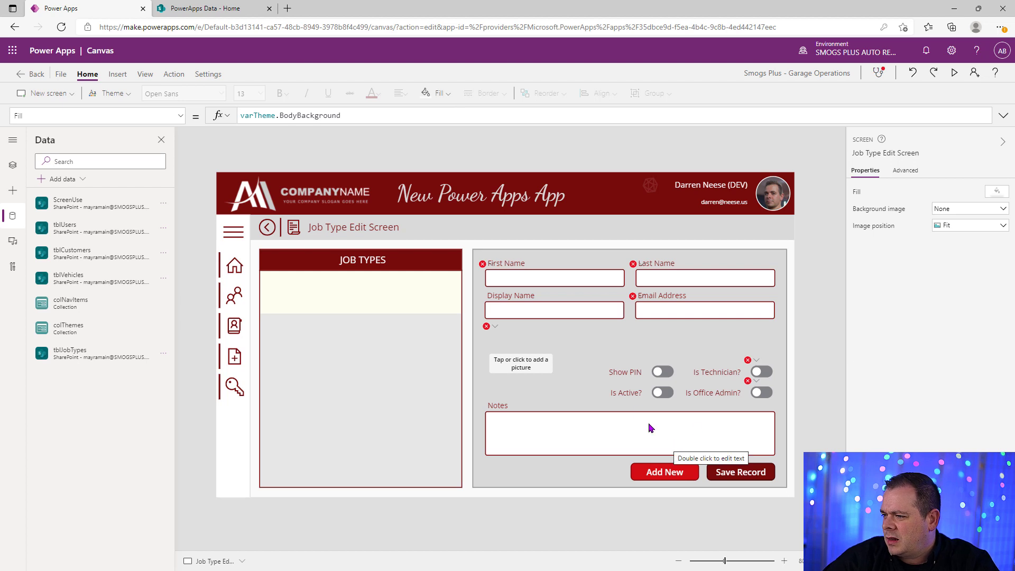
Delete the Show PIN, Is Technician? and Is Office Admin? toggles with their labels, plus the add-picture control.
click(624, 372)
shift+click(662, 371)
shift+click(717, 372)
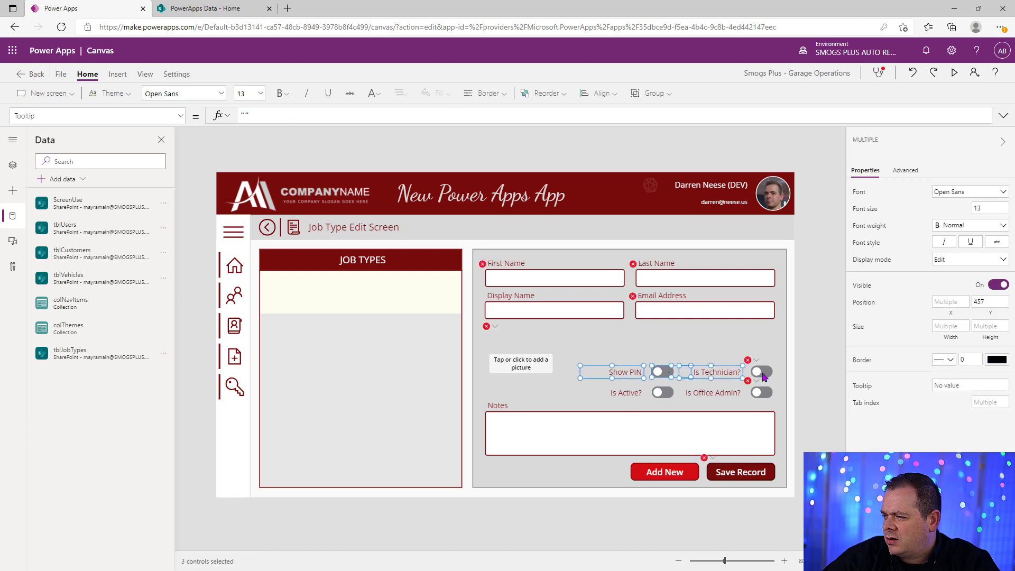
shift+click(761, 371)
shift+click(714, 392)
shift+click(762, 392)
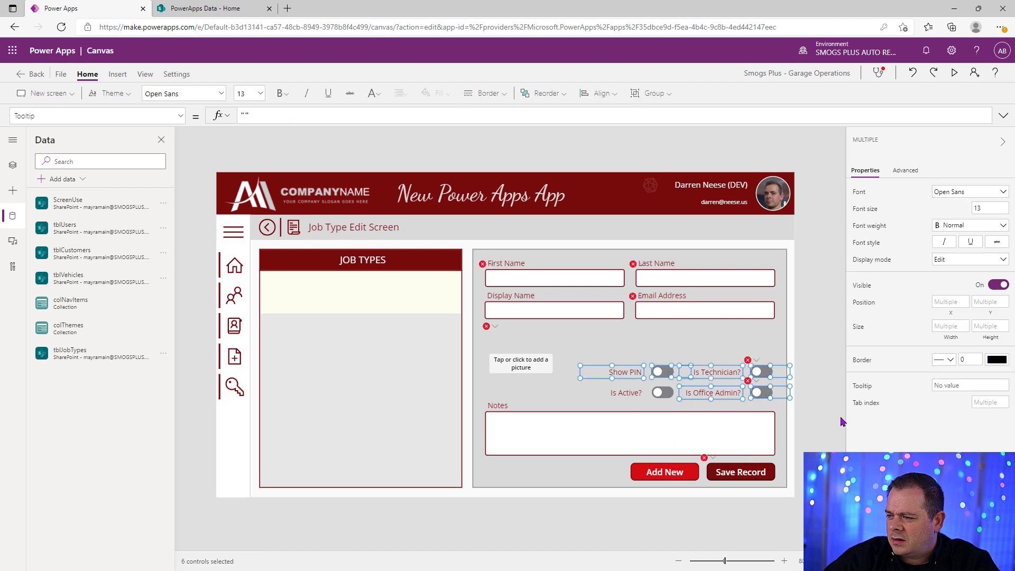
key(Delete)
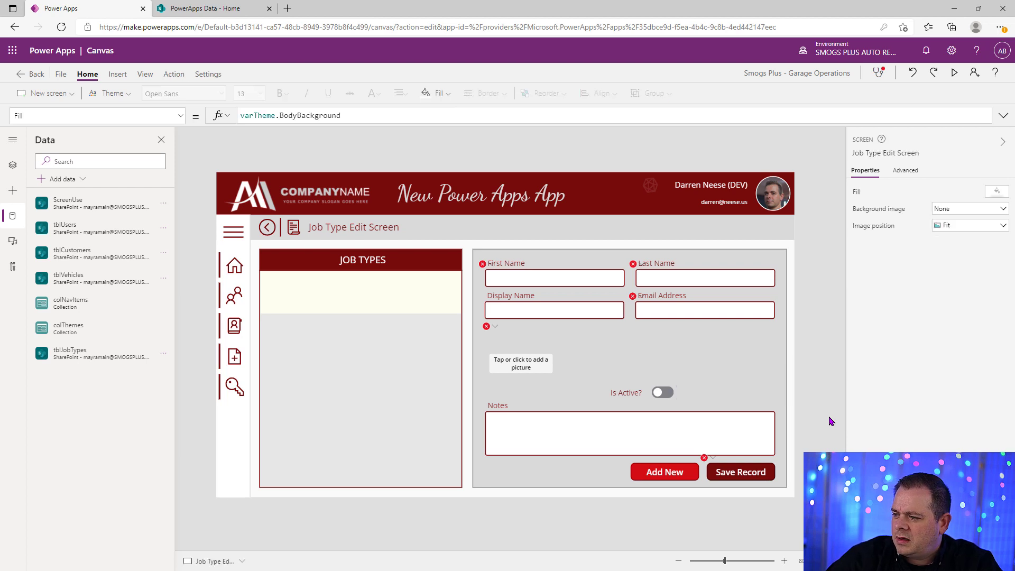
click(530, 346)
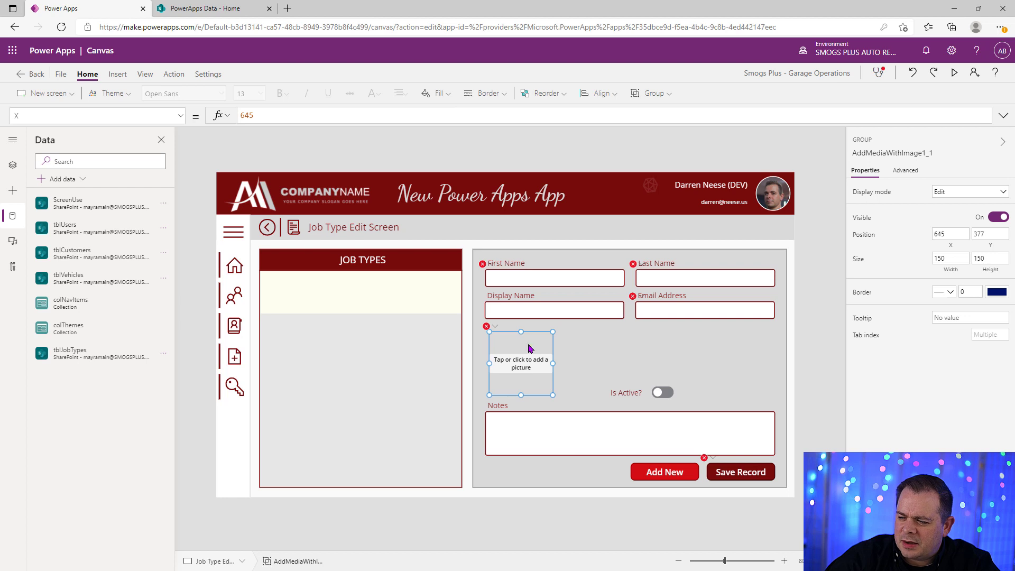
key(Delete)
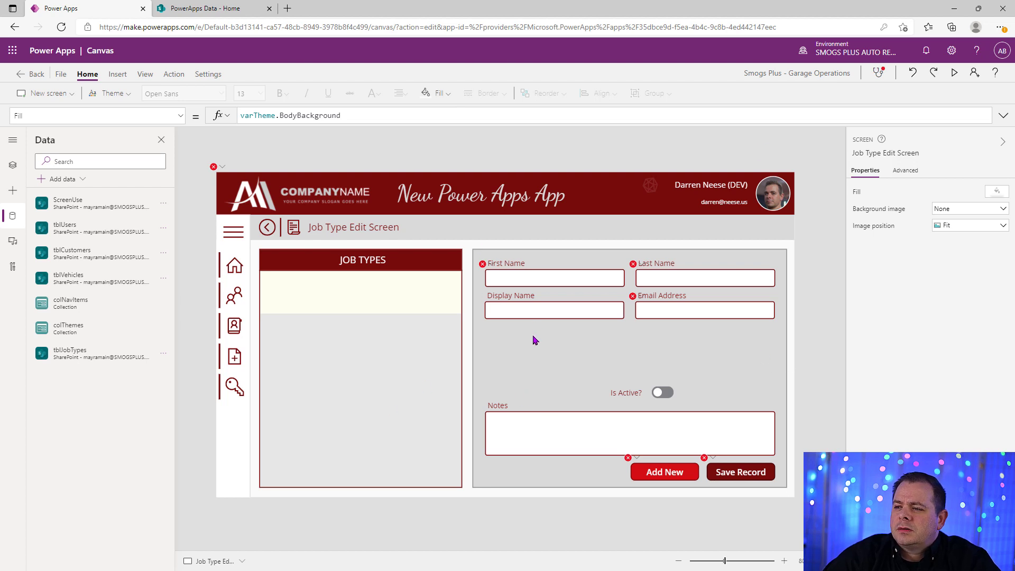
Change the First Name label's text to Category.
click(517, 264)
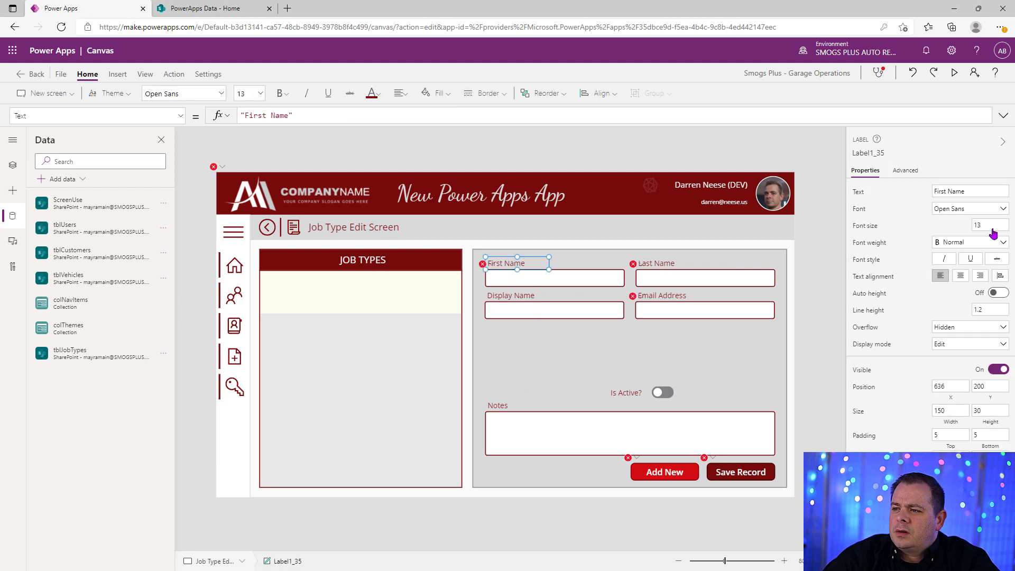
click(976, 190)
text(Category)
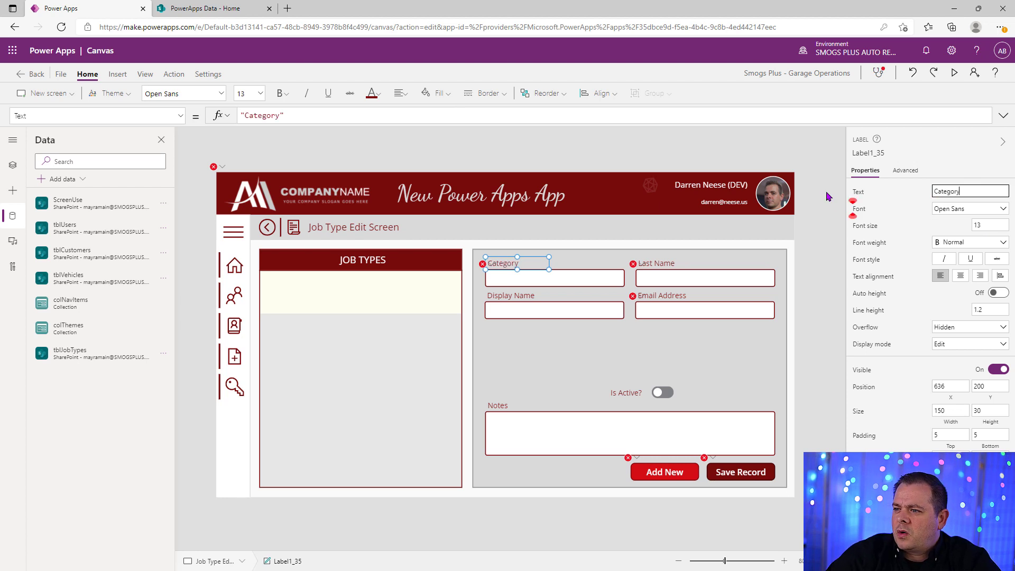
Change the Last Name label's text to Job Type and the Display Name label's text to Job Sub Type.
click(657, 263)
drag(974, 192, 870, 190)
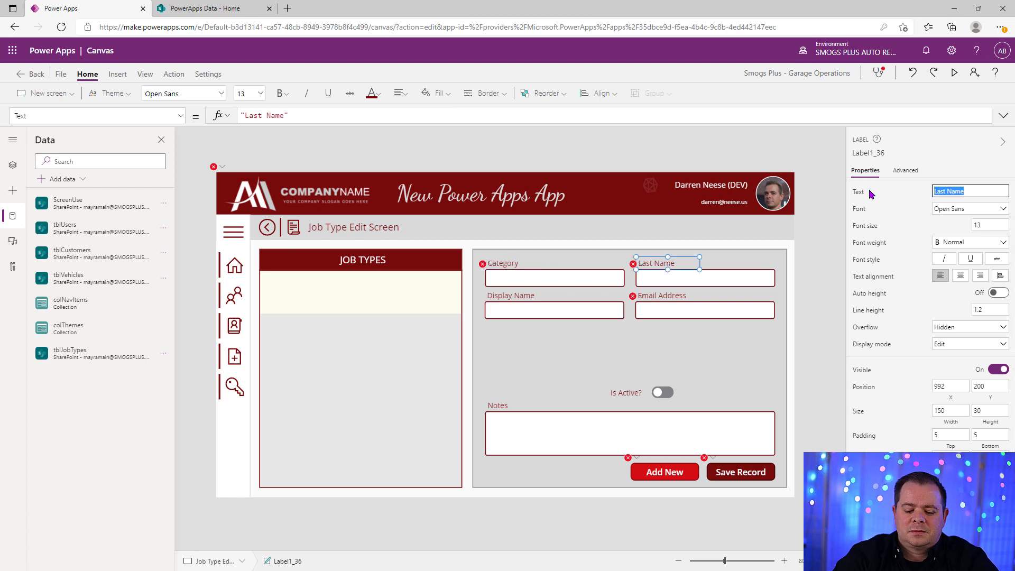
text(Job Type)
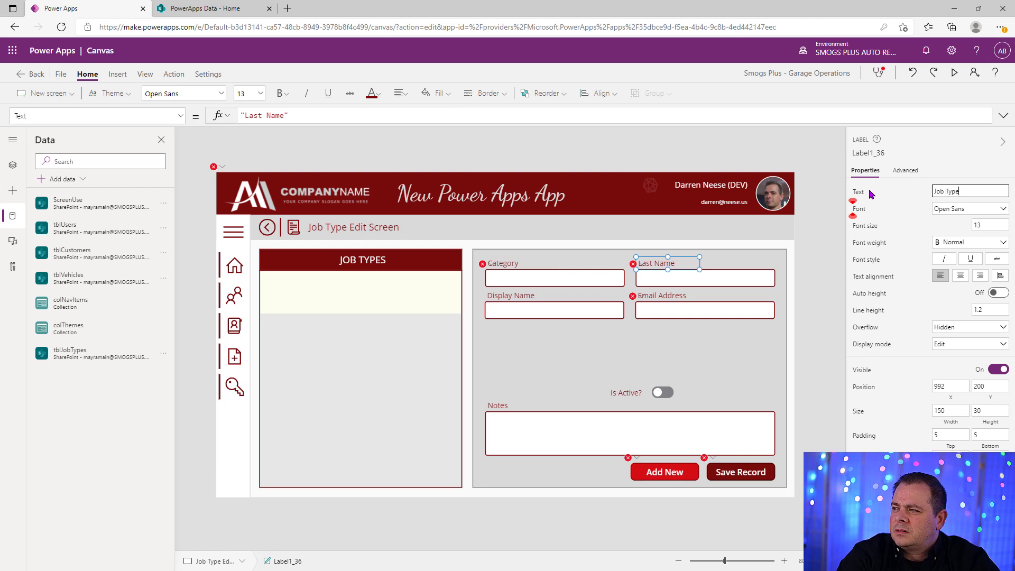
click(519, 299)
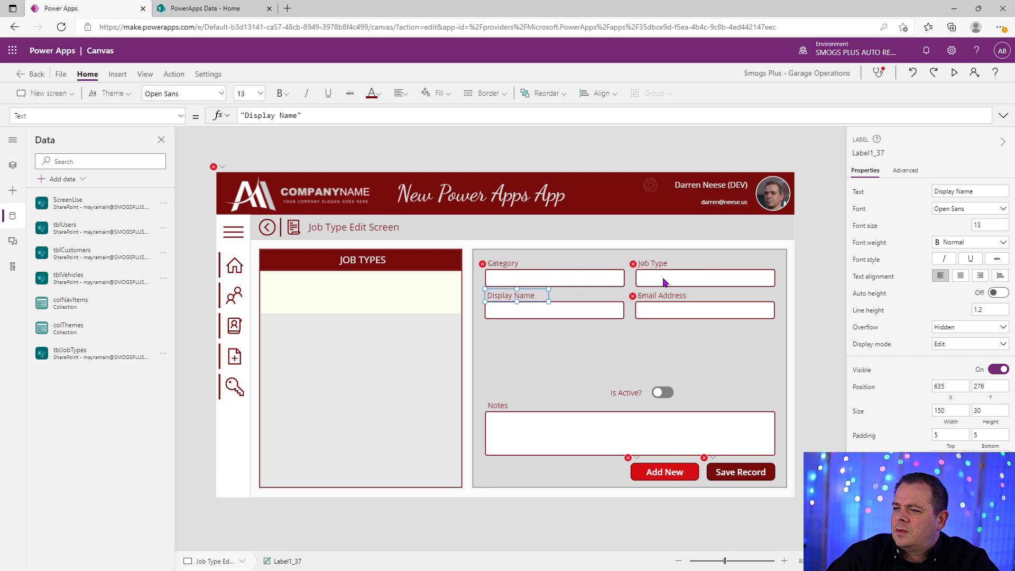
drag(996, 192, 871, 196)
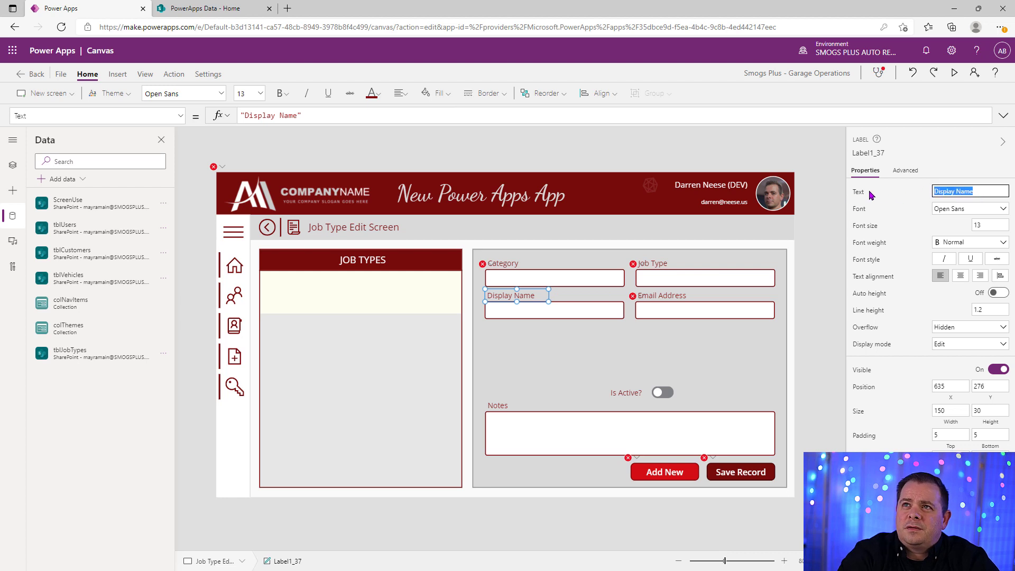
text(Job Sub Type)
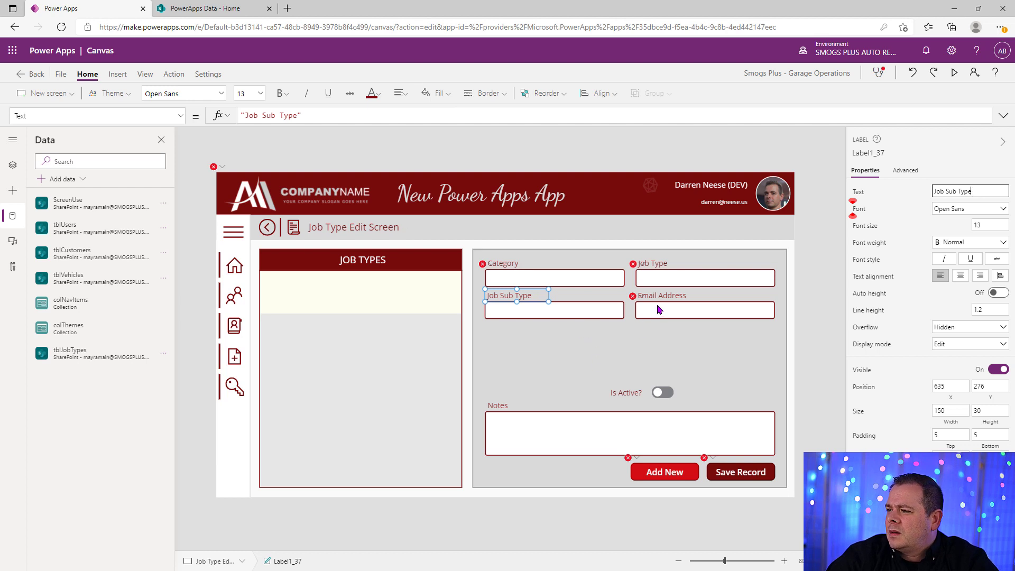
drag(972, 191, 923, 194)
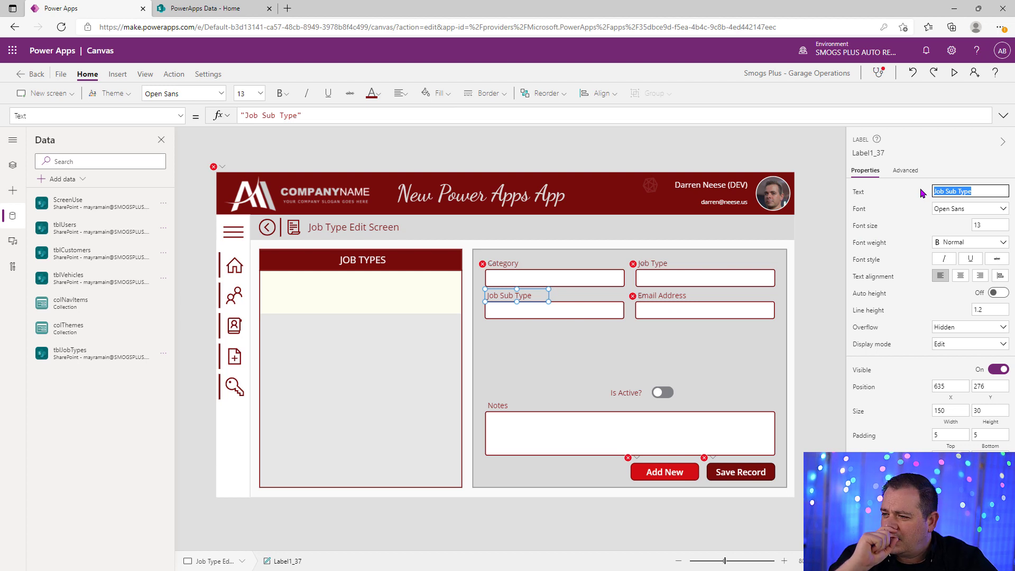
Duplicate the four labels and their text inputs into two rows directly below the originals, moving the Is Active? toggle further right.
click(507, 263)
shift+click(599, 281)
shift+click(519, 297)
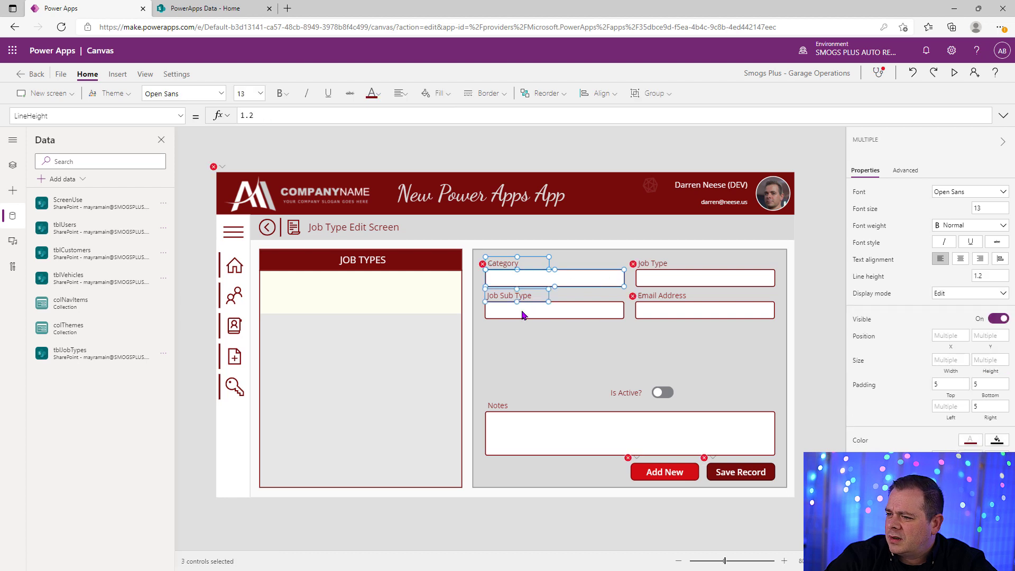
shift+click(522, 316)
shift+click(660, 267)
shift+click(670, 296)
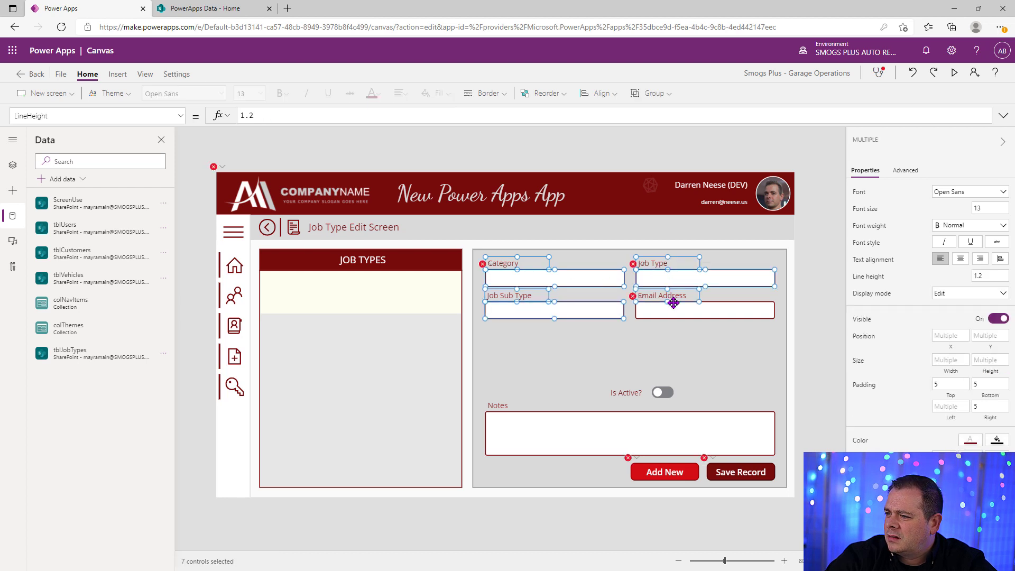
shift+click(687, 310)
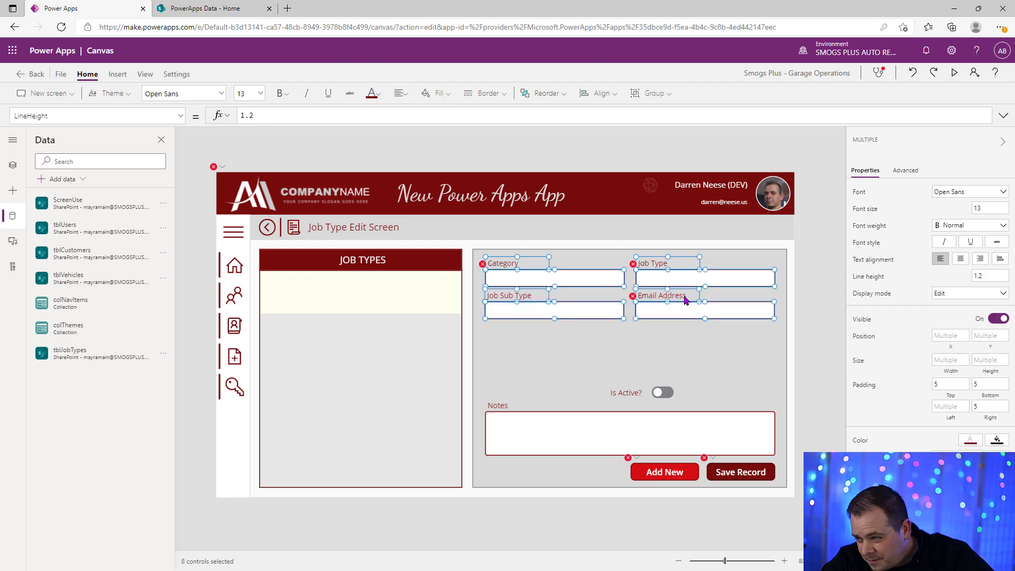
key(ctrl+c)
key(ctrl+v)
drag(600, 323, 591, 375)
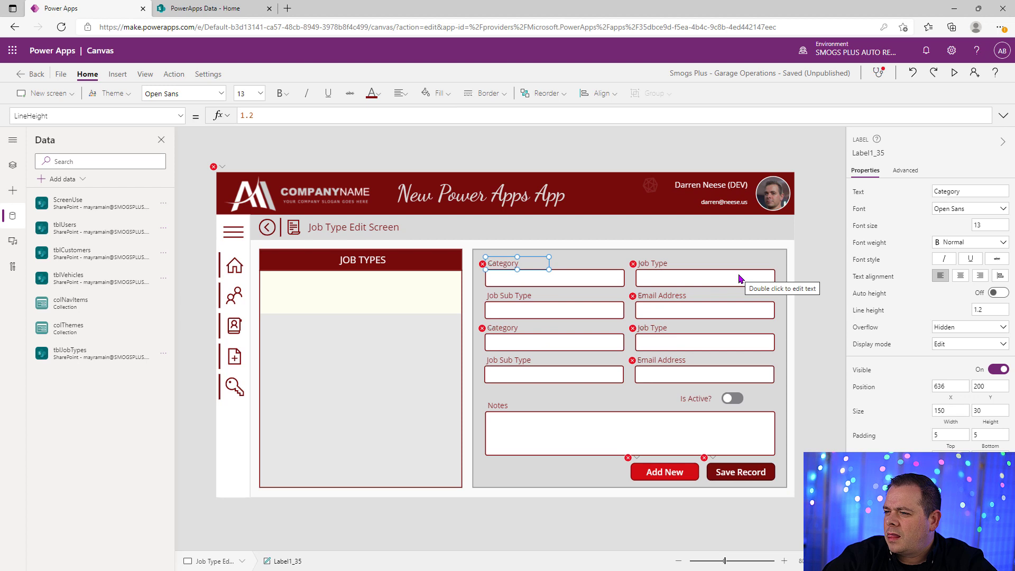
Relabel the second-row Job Sub Type label as Job Type and the duplicated Category label beneath it as Job Sub Type.
click(511, 298)
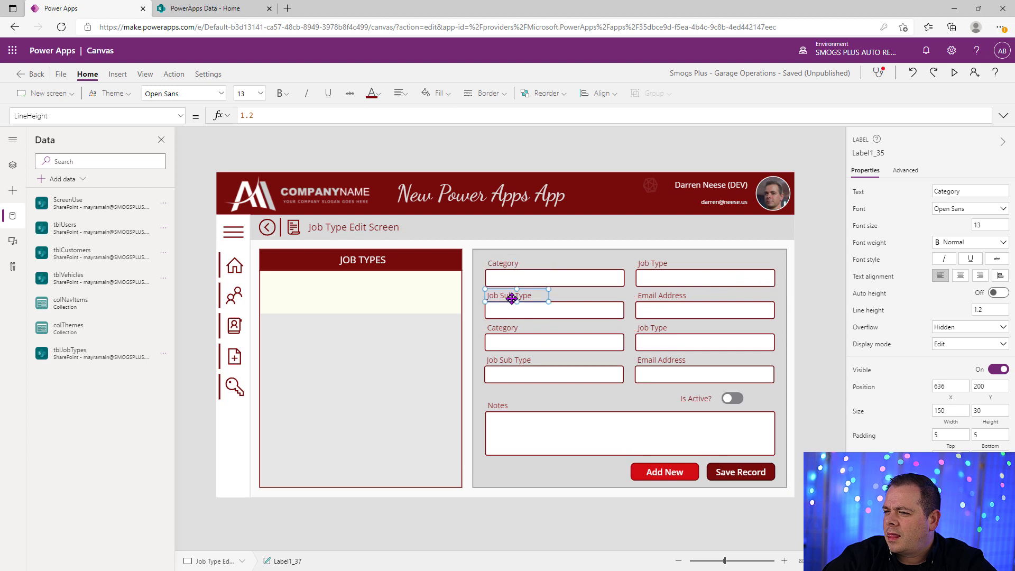
click(973, 189)
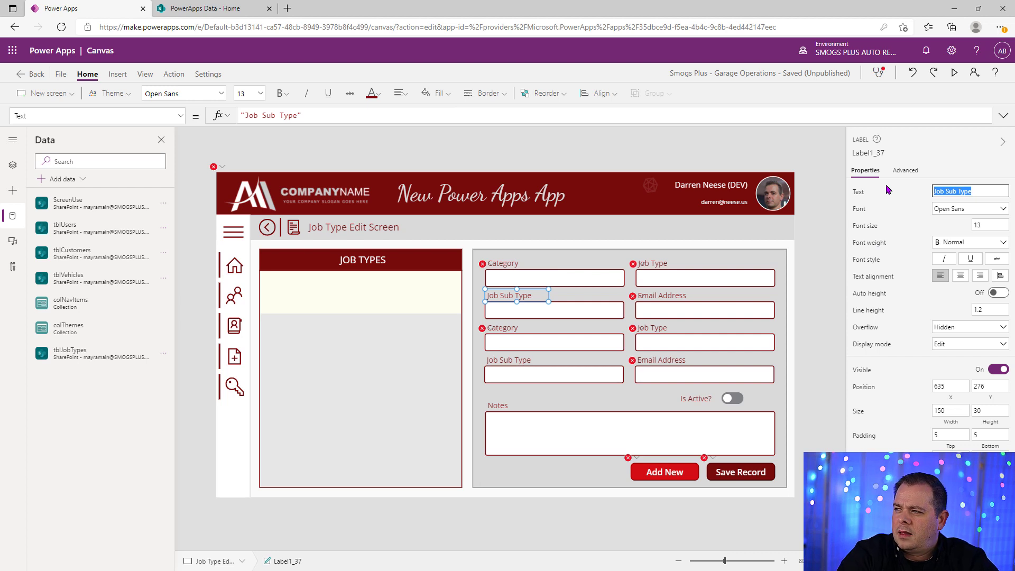
text(Job Type)
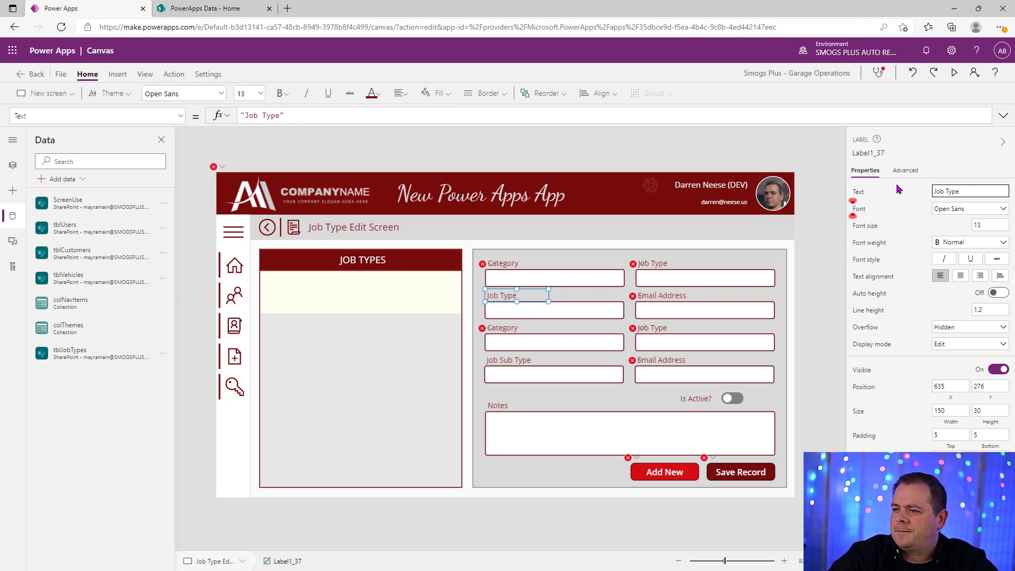
click(510, 333)
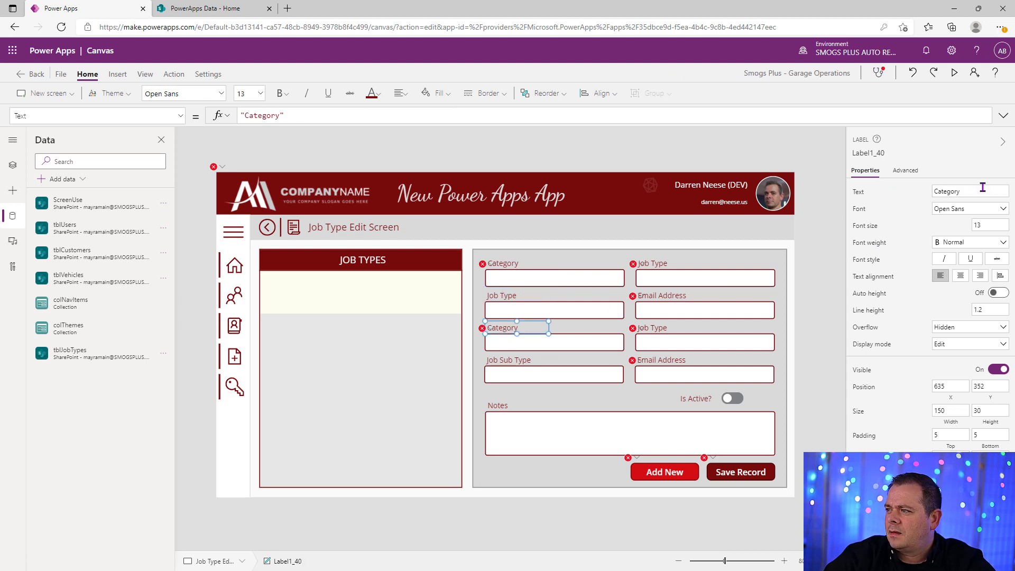
text(JOb)
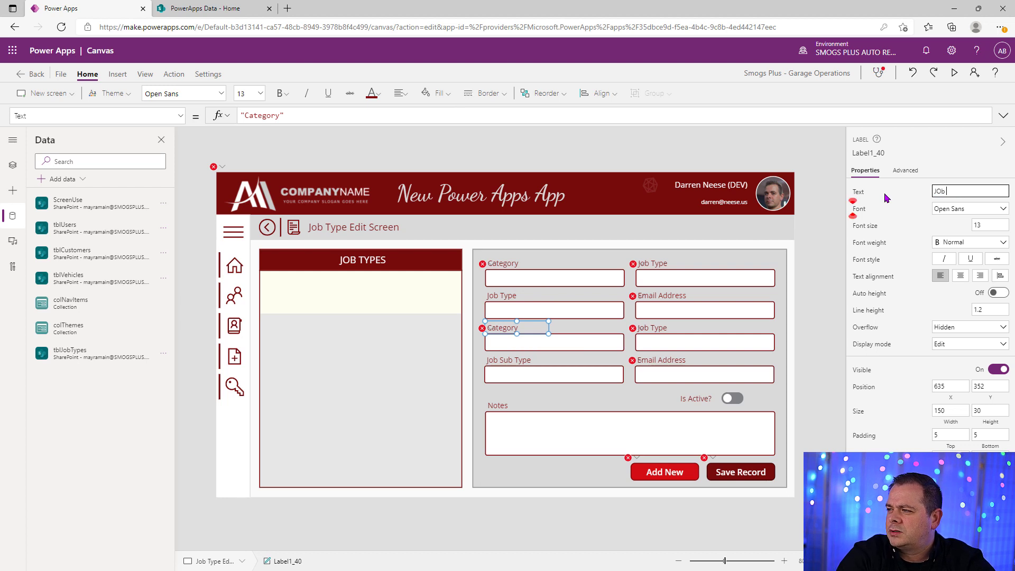
text(ob Su)
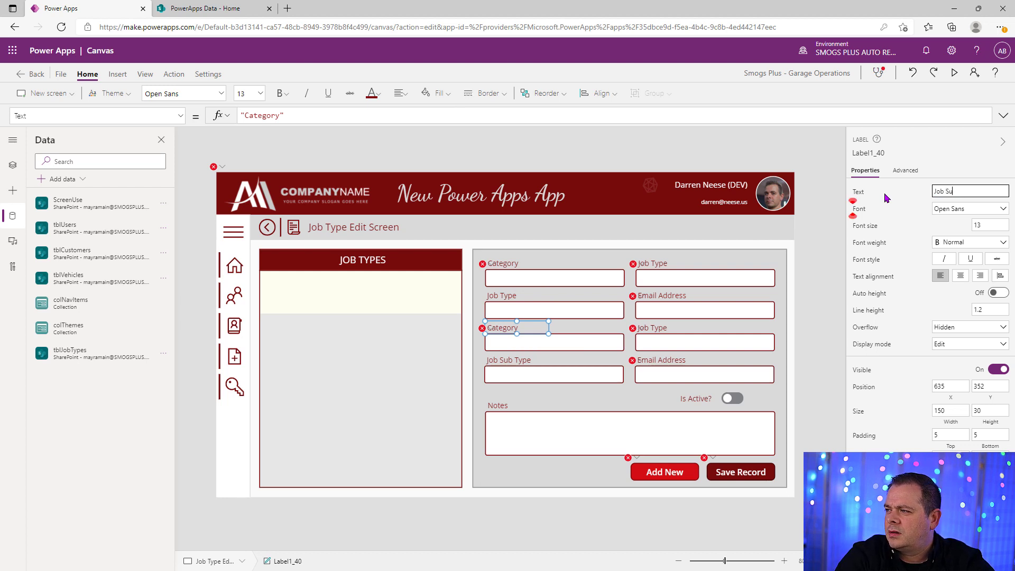
text(b Type)
Change the text of the first-row Job Type label, beside Category, to Default Cost.
click(656, 264)
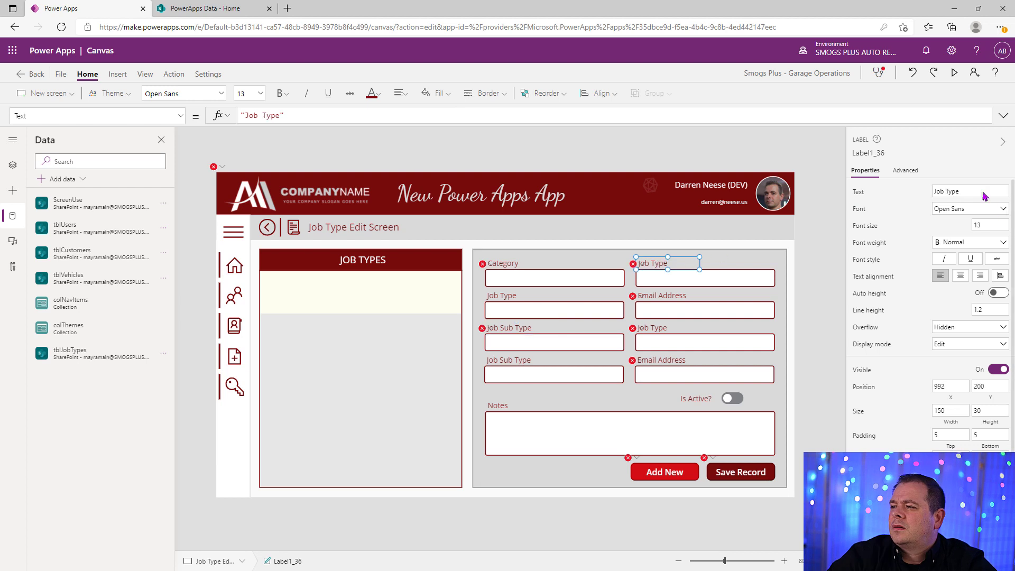
drag(982, 194, 867, 188)
text(Defaul)
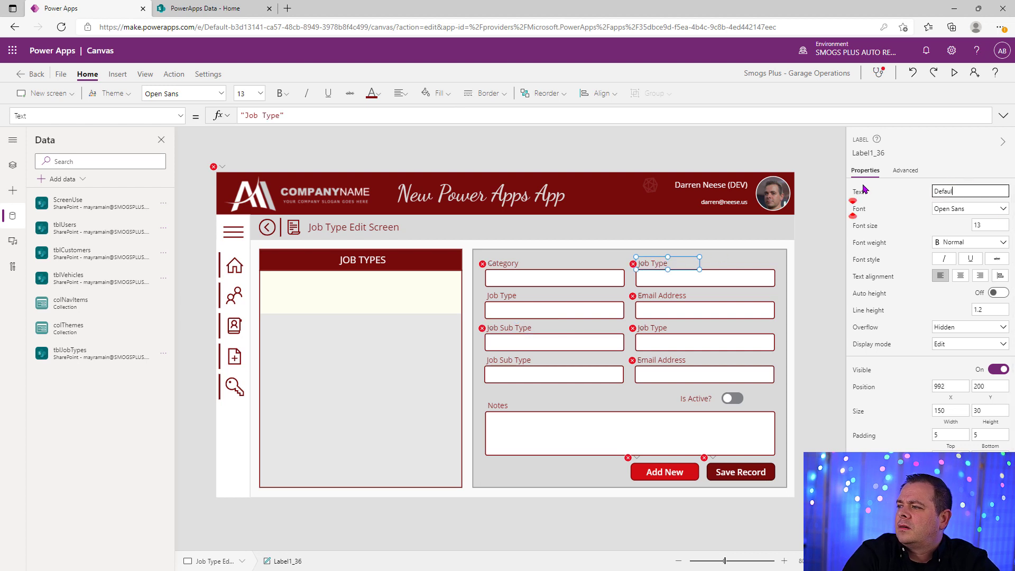
text(t Cost)
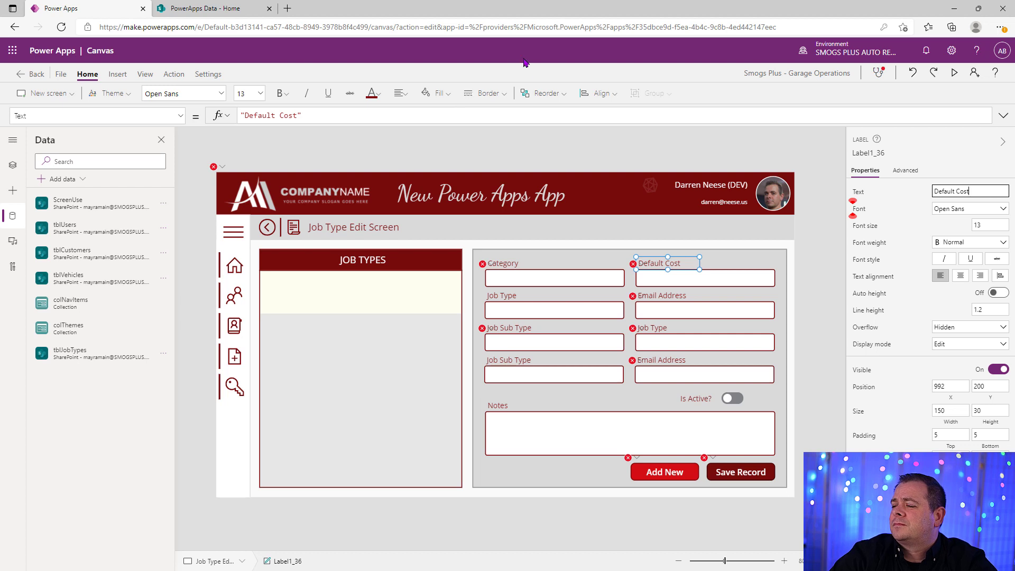
Change the text of the Email Address label directly below Default Cost to Estimated Time.
click(671, 297)
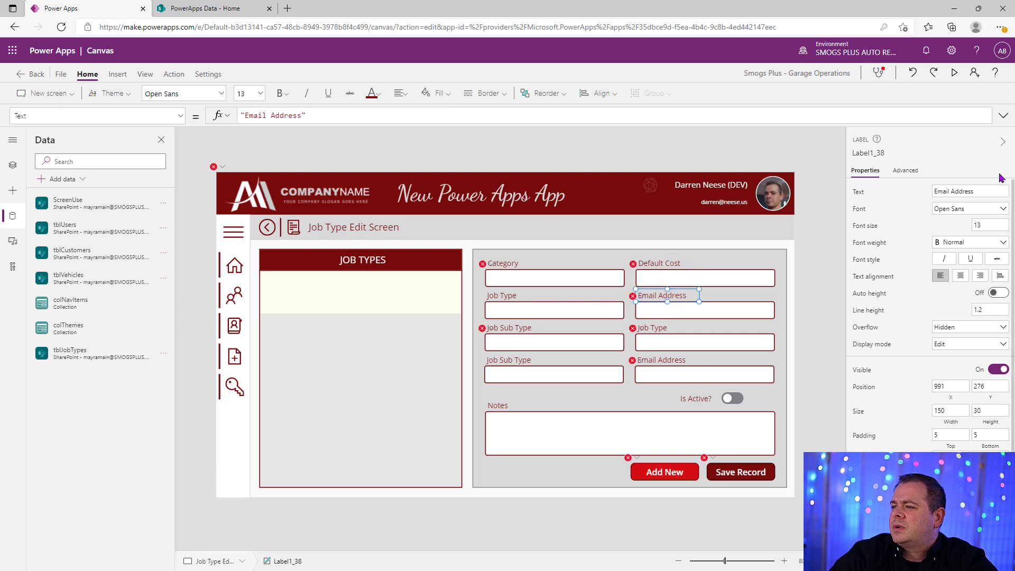
drag(978, 191, 840, 190)
text(Est)
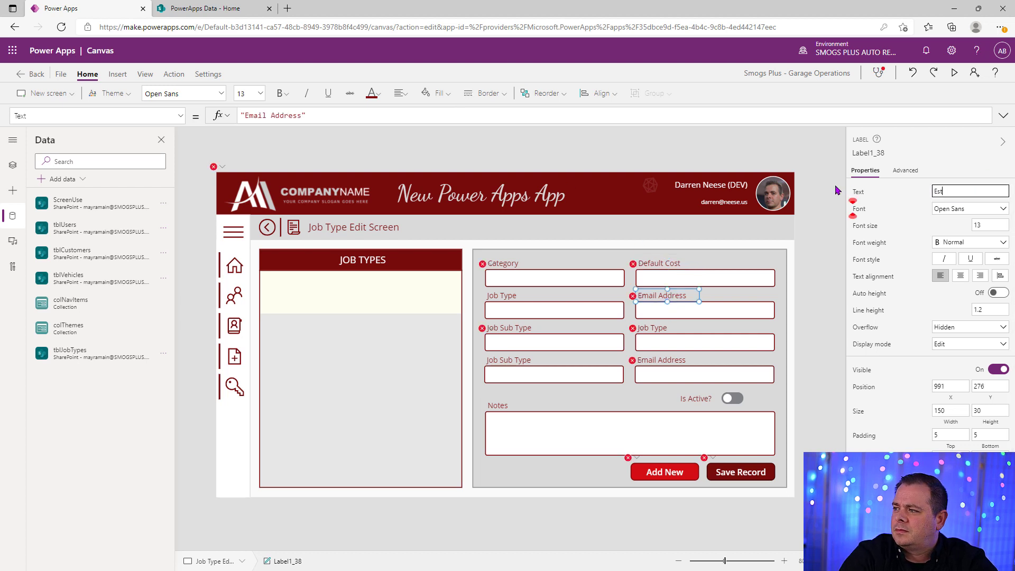
text(imated Ty)
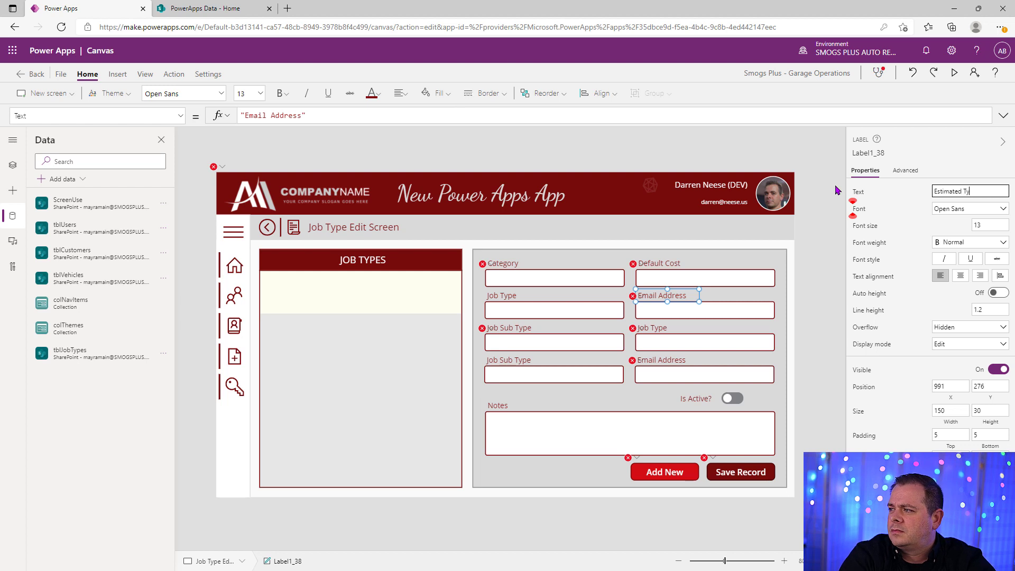
key(BackSpace)
text(ime)
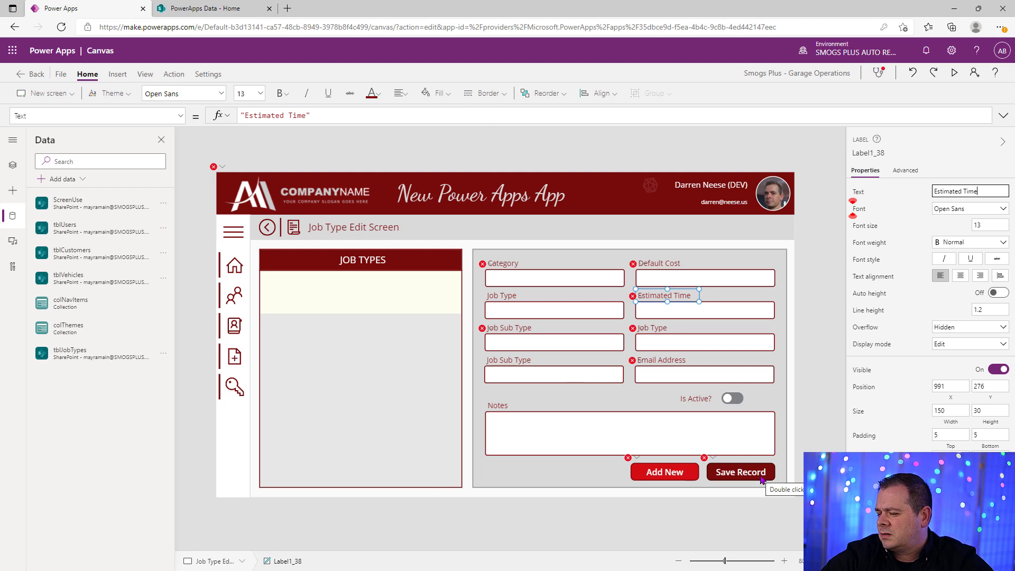
Delete the surplus fourth-row Job Sub Type and Email Address fields and the third-row Job Type field, including their labels and text inputs.
click(523, 365)
shift+click(550, 374)
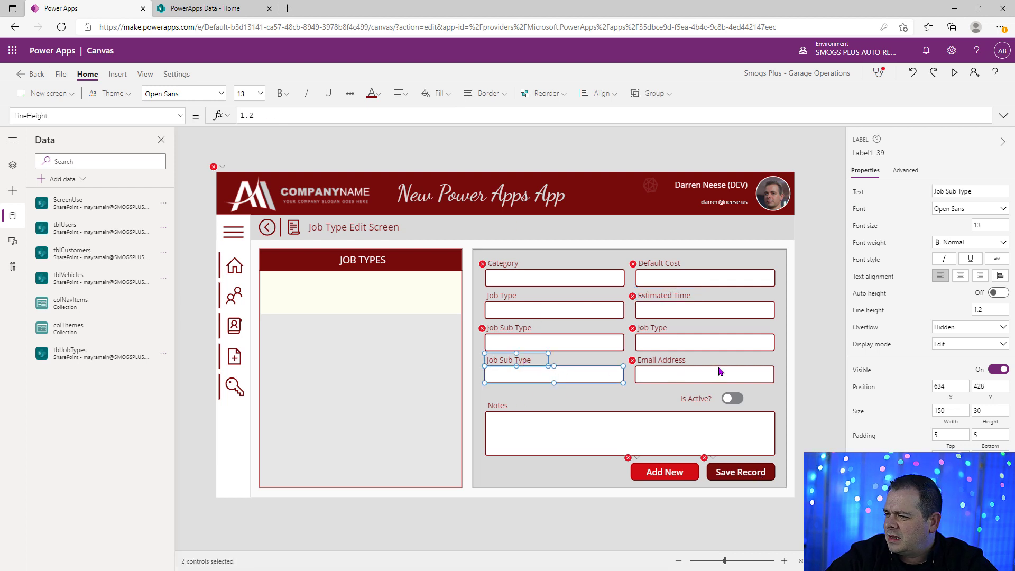
shift+click(669, 361)
shift+click(685, 373)
shift+click(661, 329)
shift+click(661, 343)
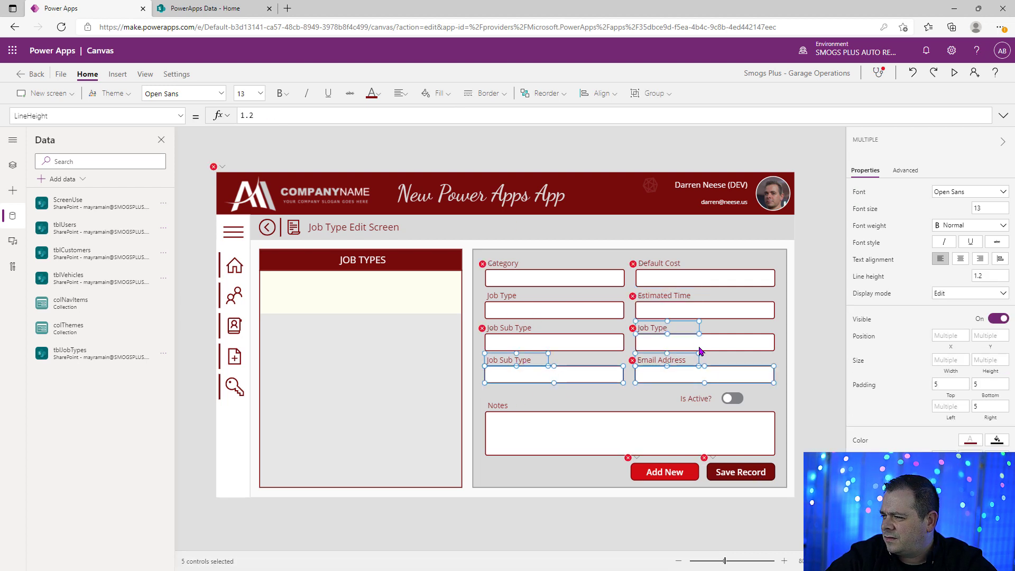
key(Delete)
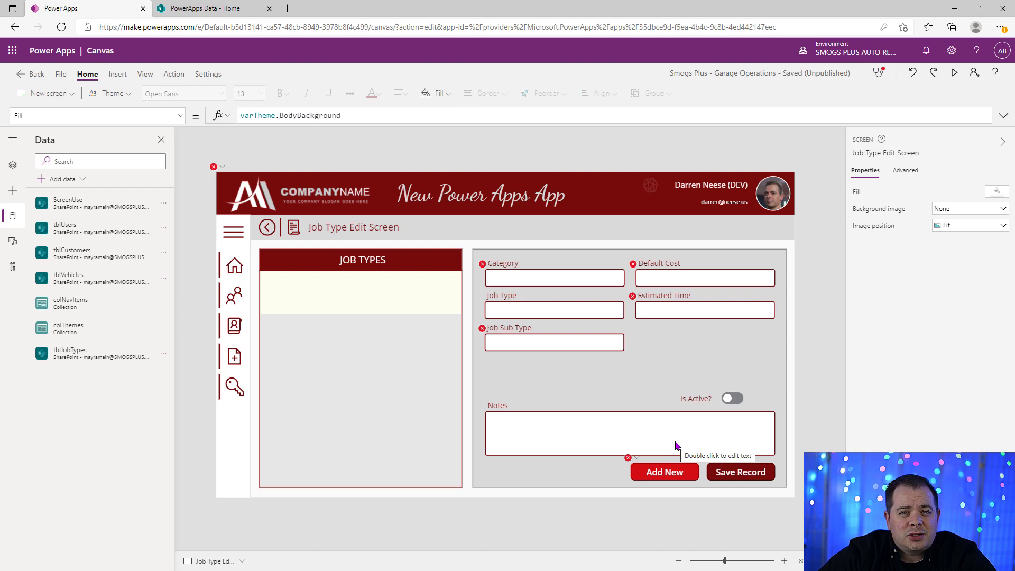
Upload the eleven job type PNG icons, from graJobTypeBattery.png to graJobTypeTires.png, to the app's media.
click(13, 240)
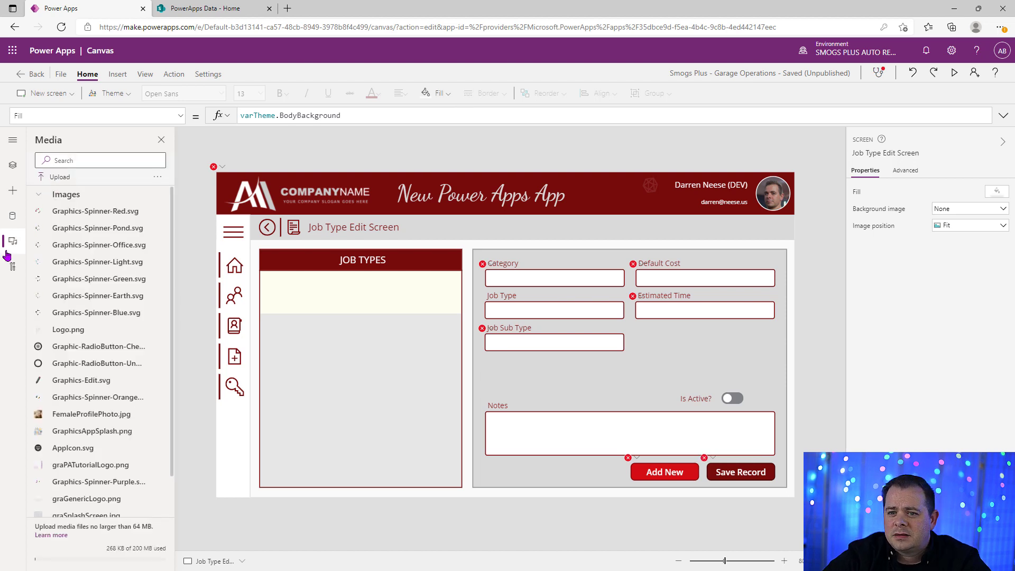
click(12, 139)
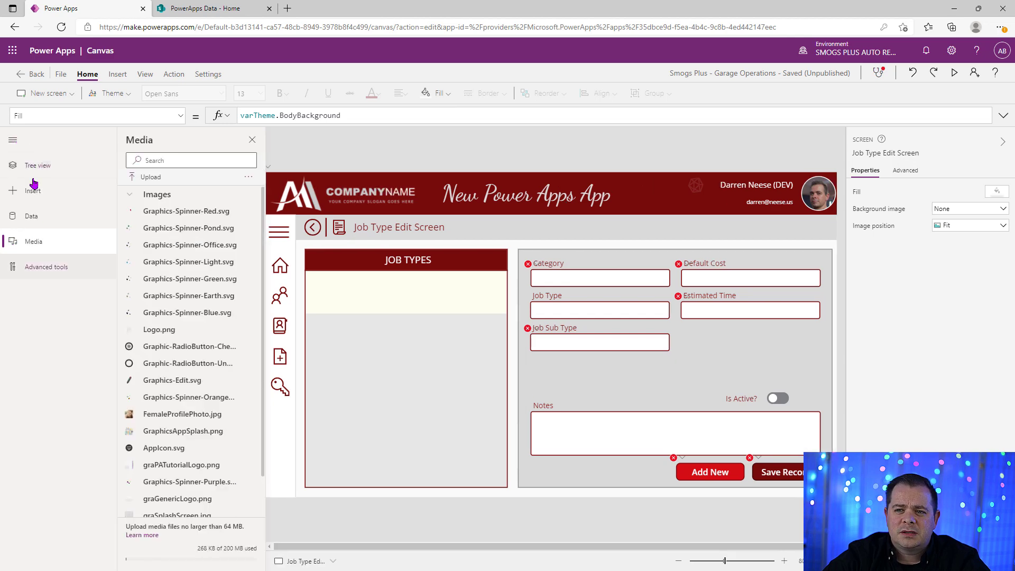
click(13, 140)
click(42, 178)
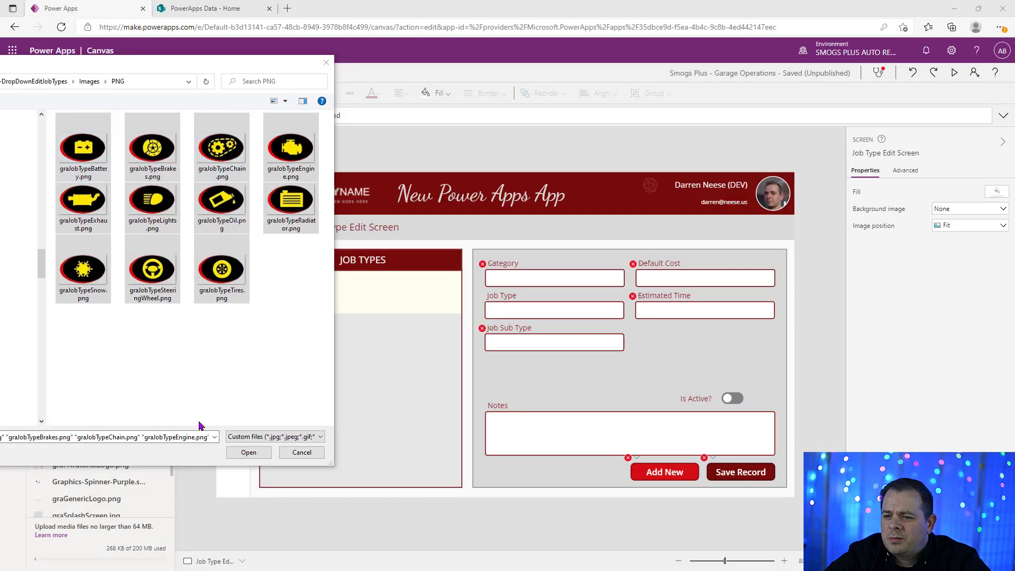
click(248, 452)
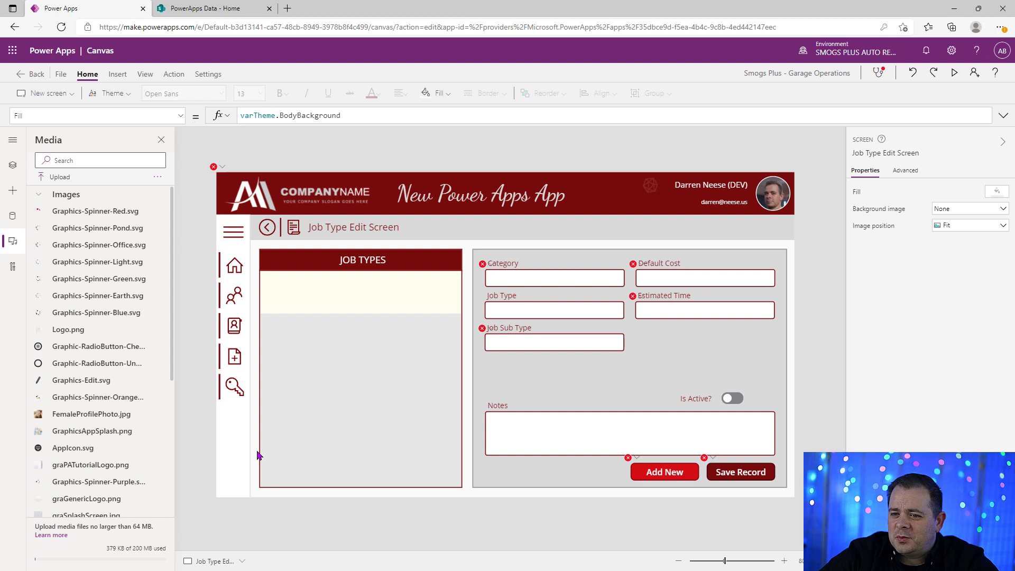
scroll(120, 347, down, 4)
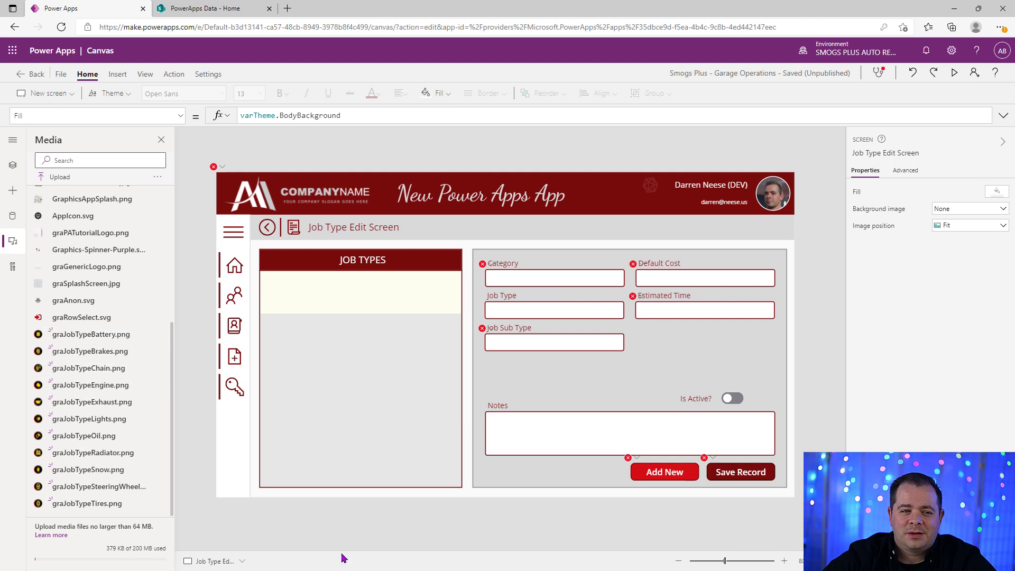
Insert a button and place it in the title strip above the form, at about X 655, Y 110.
click(120, 73)
click(151, 93)
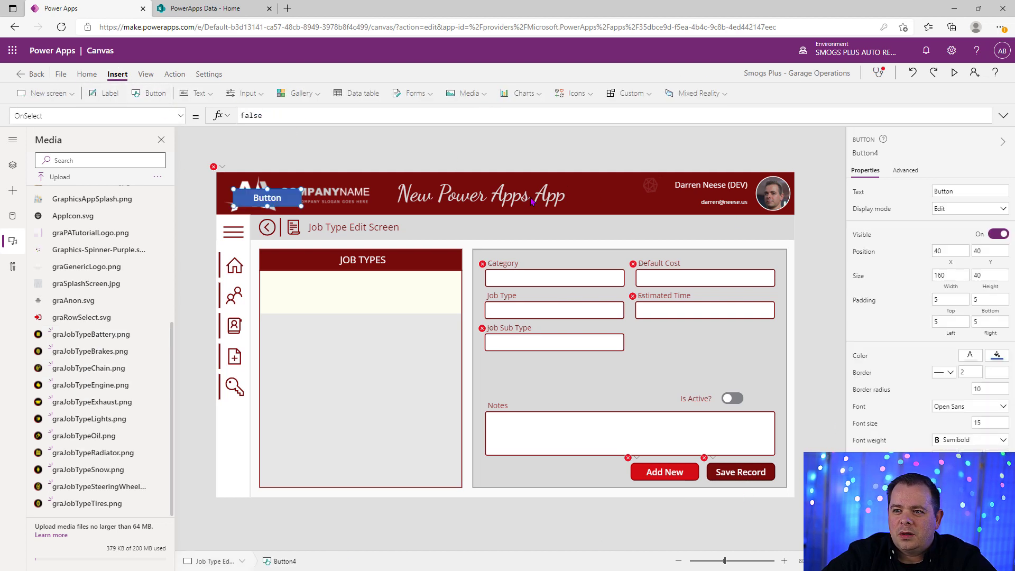
drag(282, 197, 543, 226)
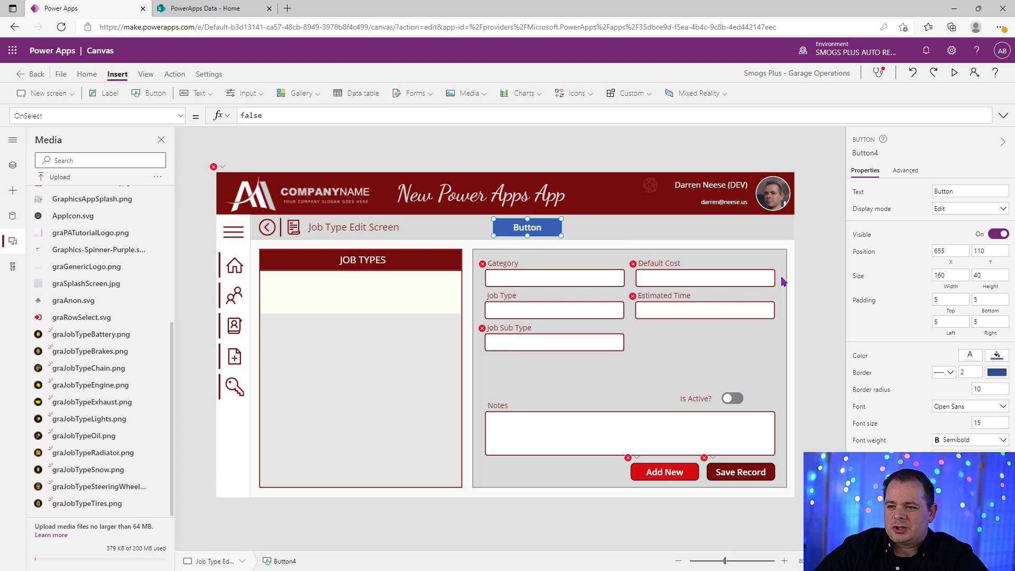
Replace the new button's OnSelect formula with an empty ClearCollect(); call, its parentheses split over separate lines.
click(566, 115)
key(ctrl+a)
text(ClearCollect)
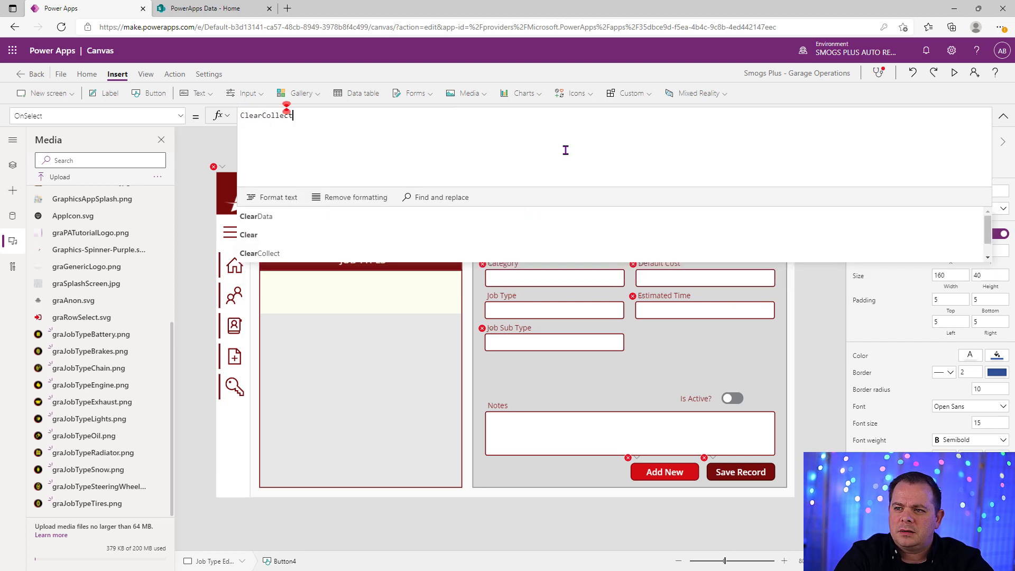
text(();)
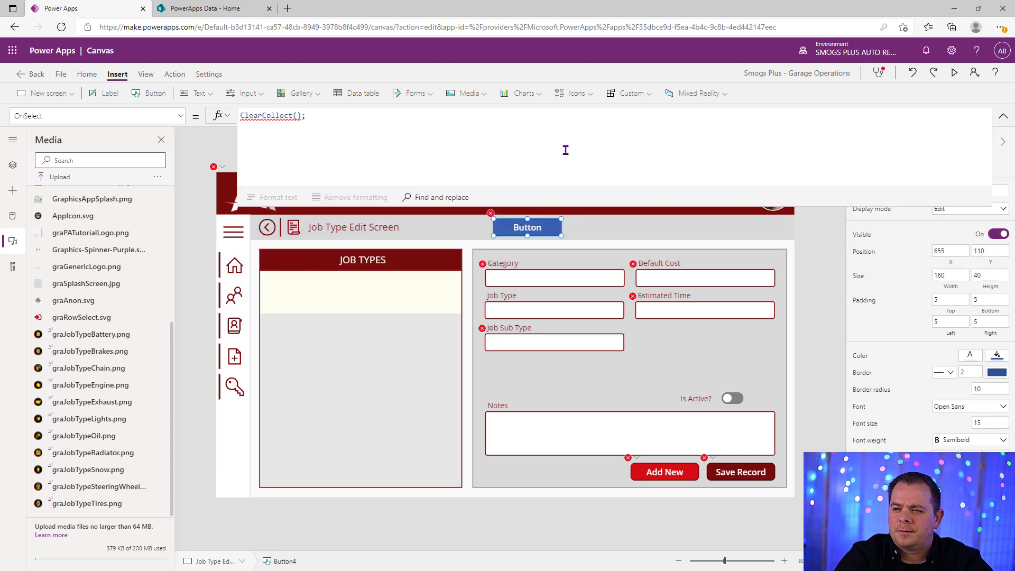
key(Left)
key(Left)
key(Return)
key(Return)
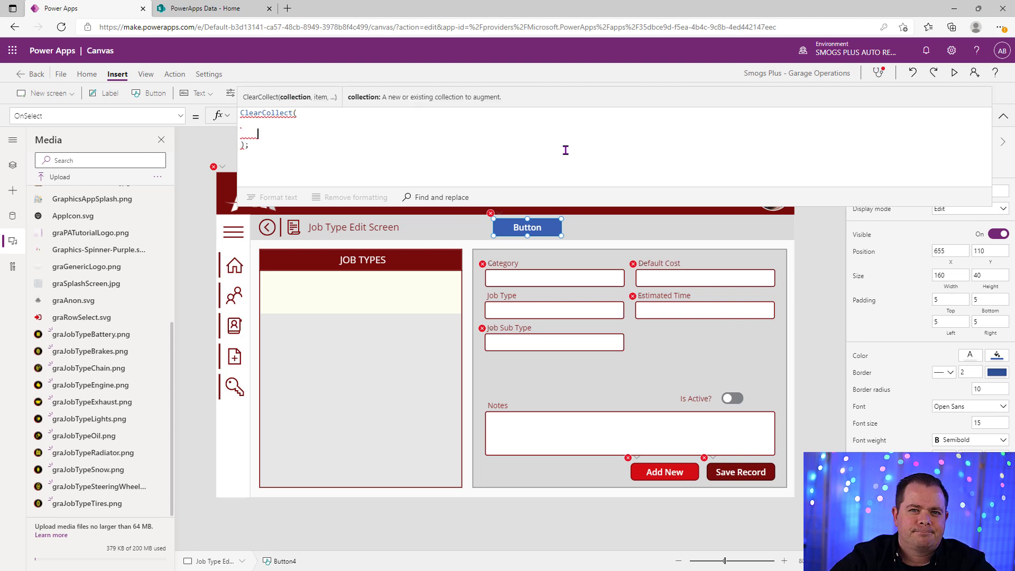
key(BackSpace)
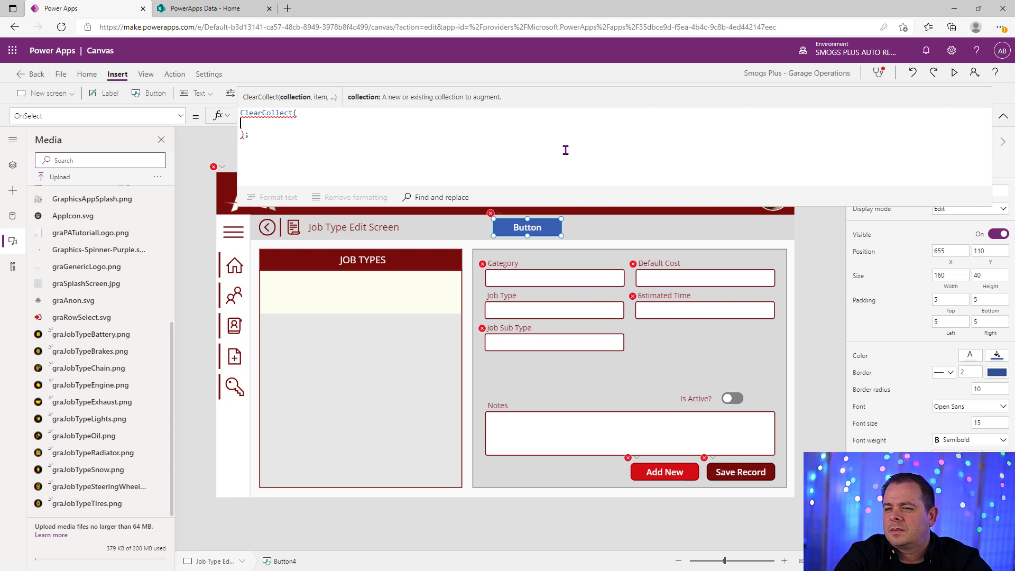
Enter colJobTypeImages as the collection argument of ClearCollect, followed by a comma and a new line.
key(Tab)
text(col)
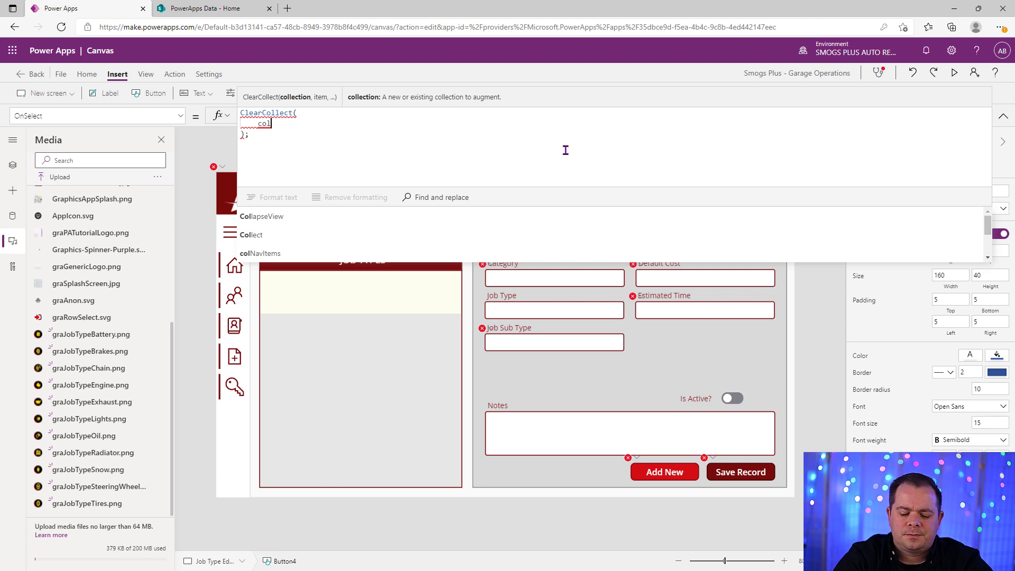
text(Job)
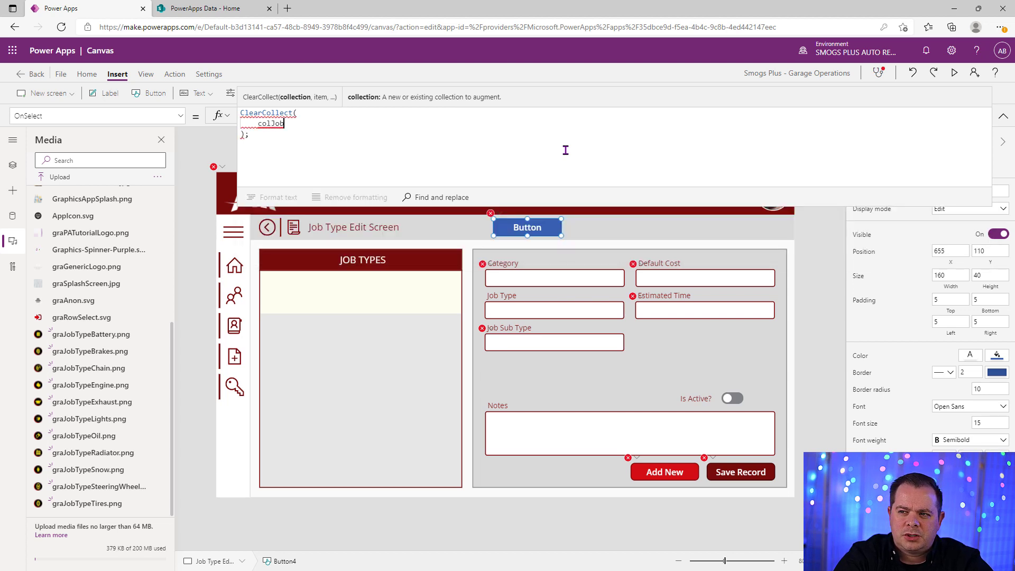
text(Type)
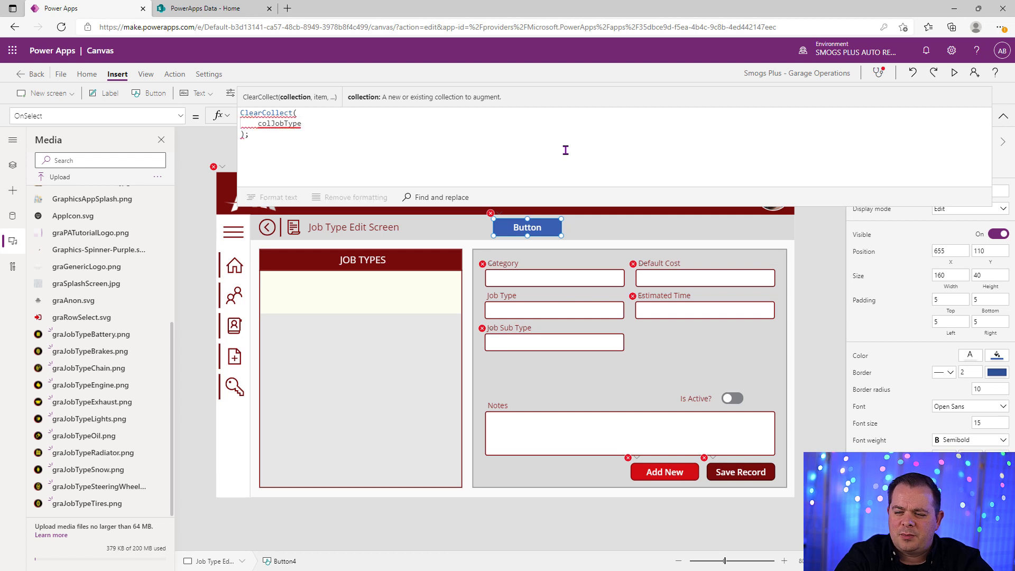
text(Image)
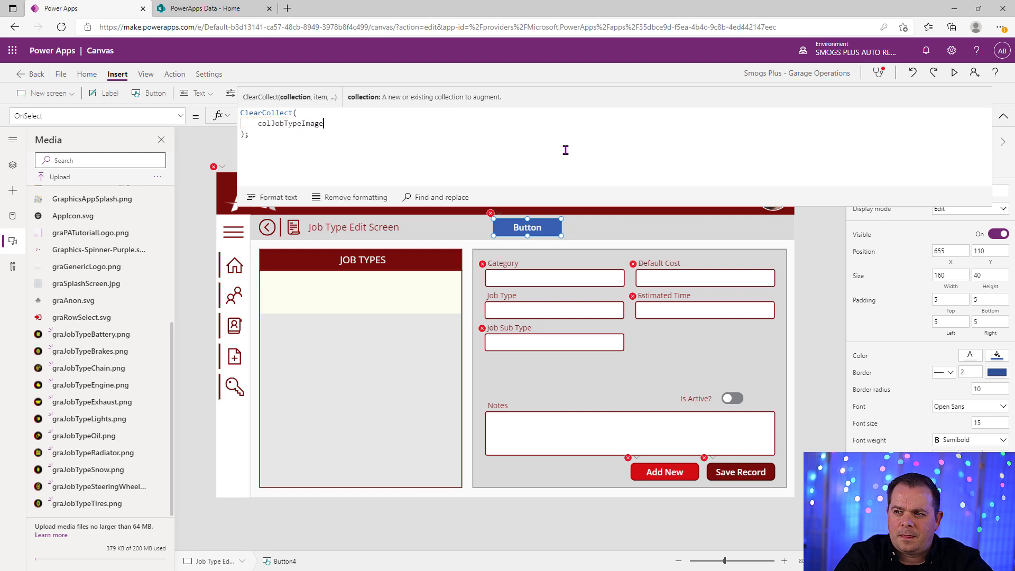
text(s,)
key(Return)
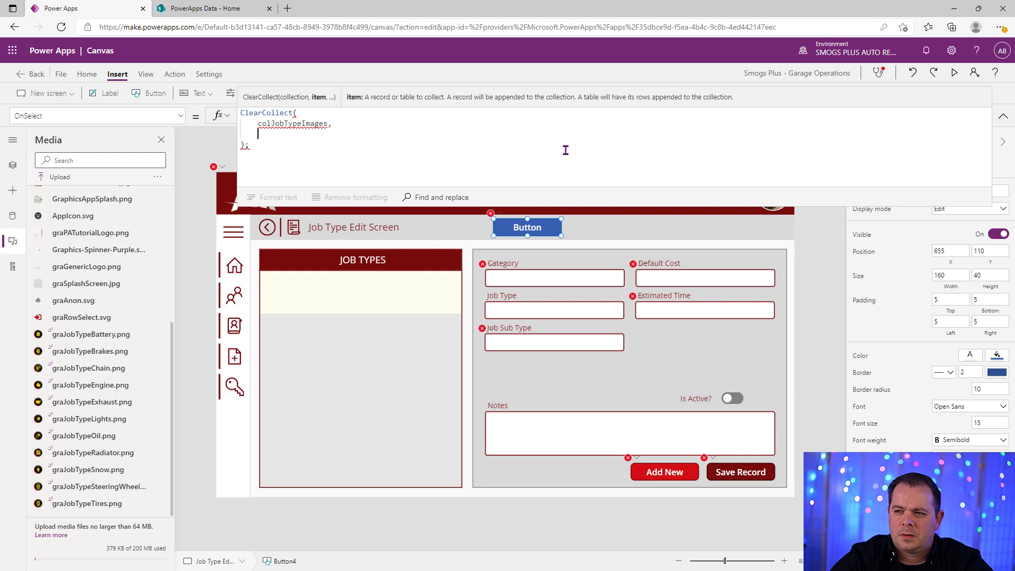
Add a Table() as the ClearCollect item, containing a first record that begins with ID: 1.
text(Table())
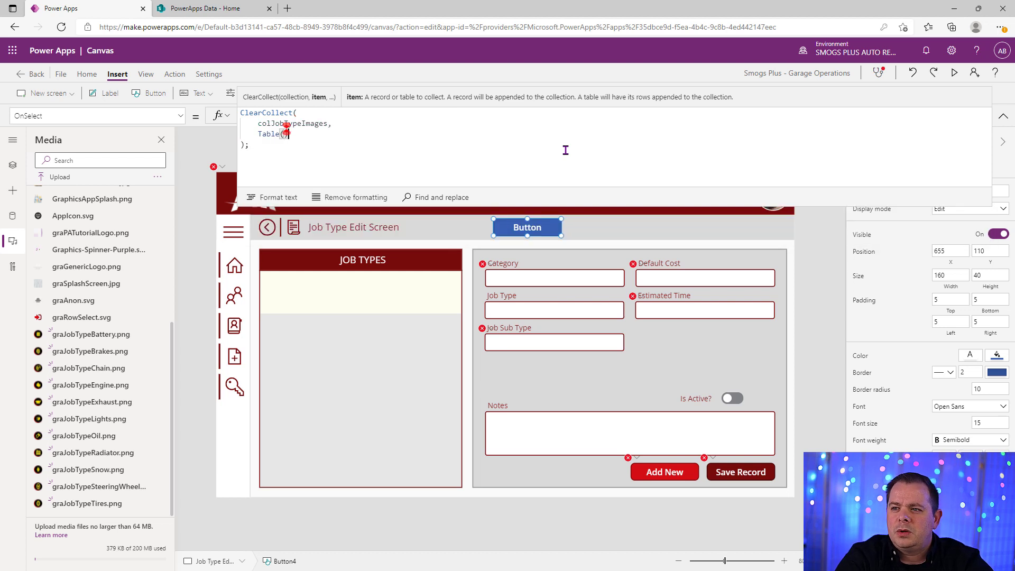
key(Return)
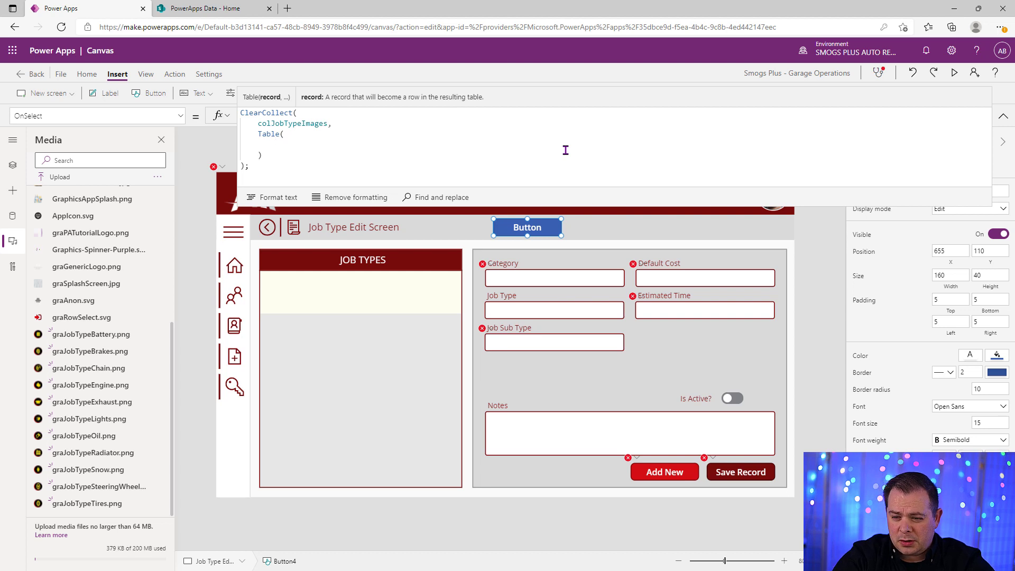
text({)
key(Return)
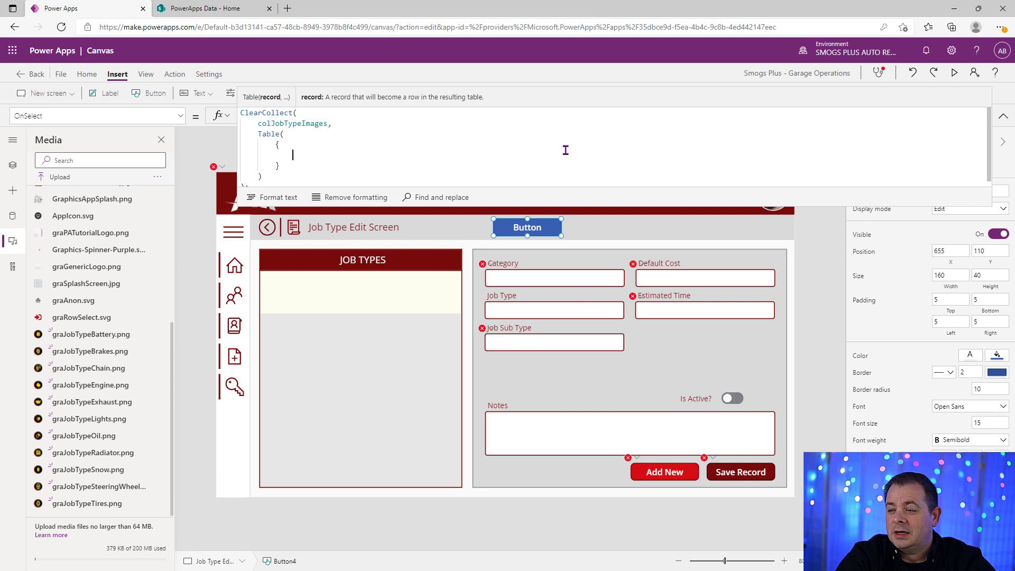
text(ID)
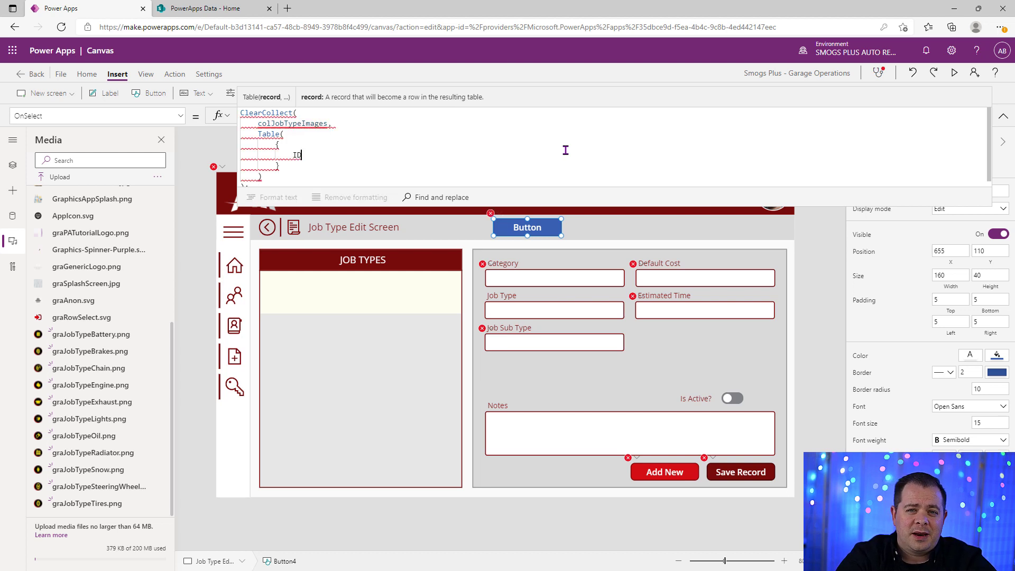
text(: 1)
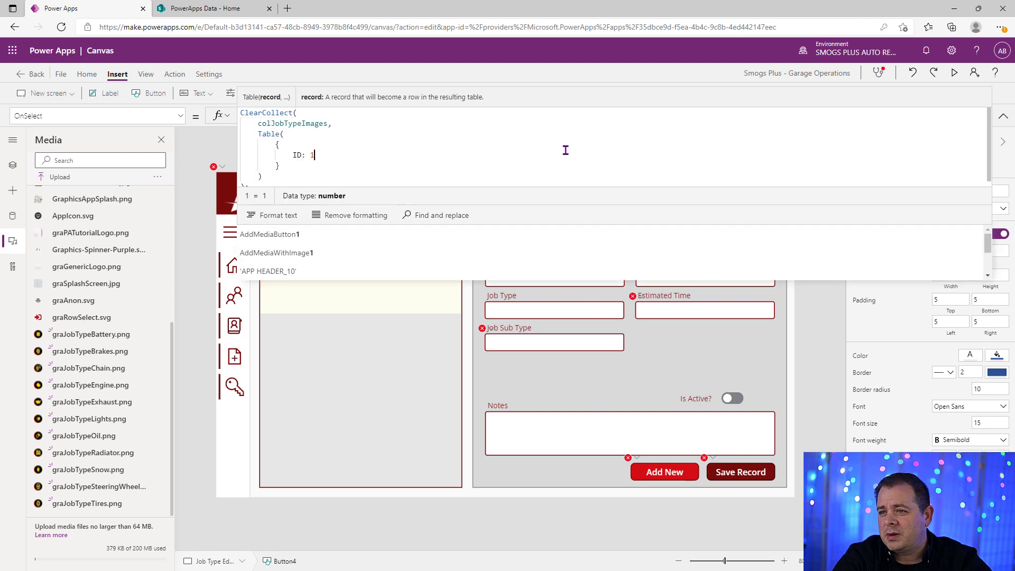
text(,)
key(Return)
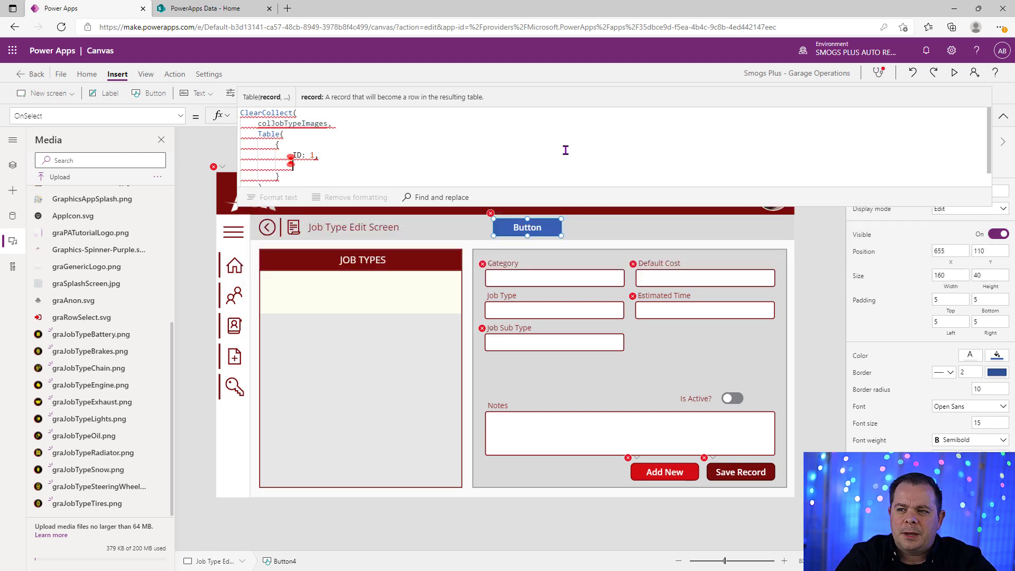
Add to the first record an ImageName field with empty quotes and an Image field set to graJobTypeBattery.
text(Image)
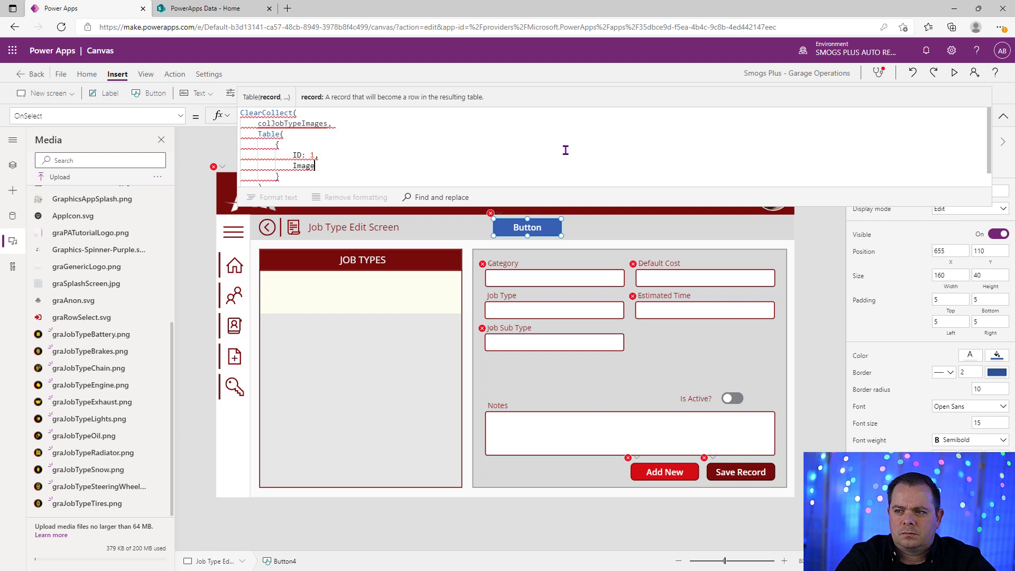
text(Name: "")
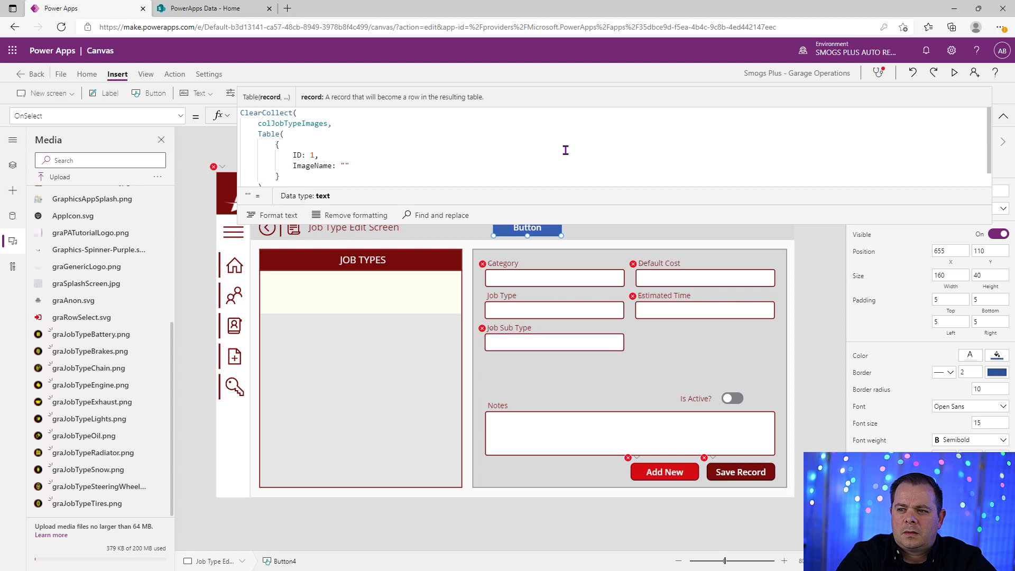
text(,)
key(Return)
text(Image:)
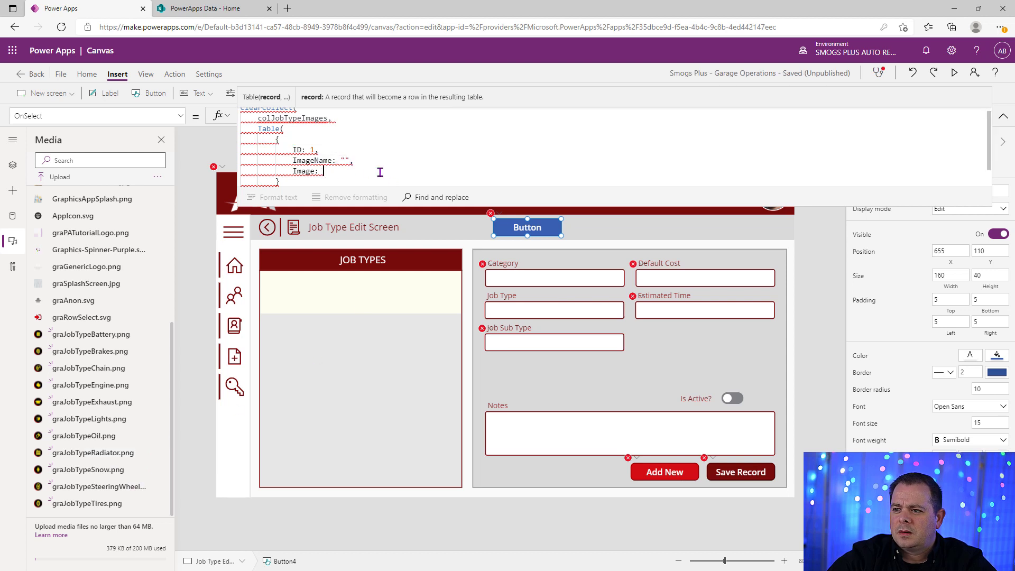
text(gra)
text(JobTypeB)
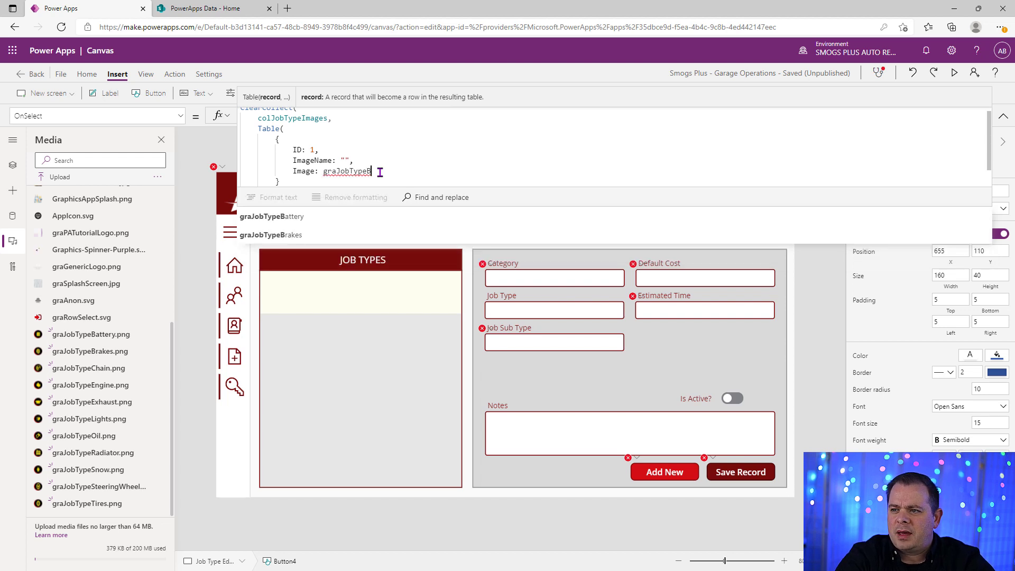
key(Tab)
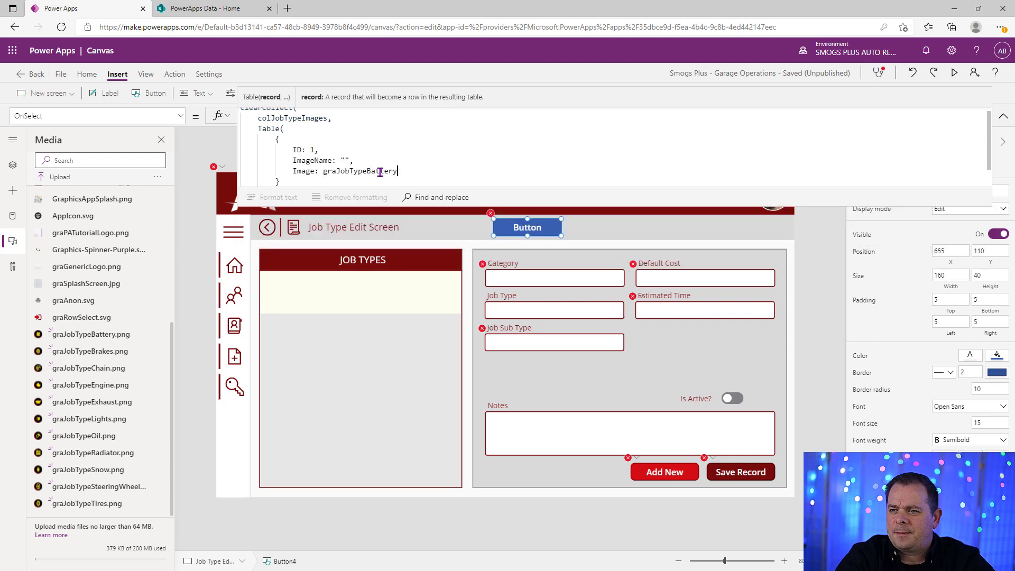
Copy graJobTypeBattery from the Image field into the empty quotes of the first record's ImageName.
double_click(380, 172)
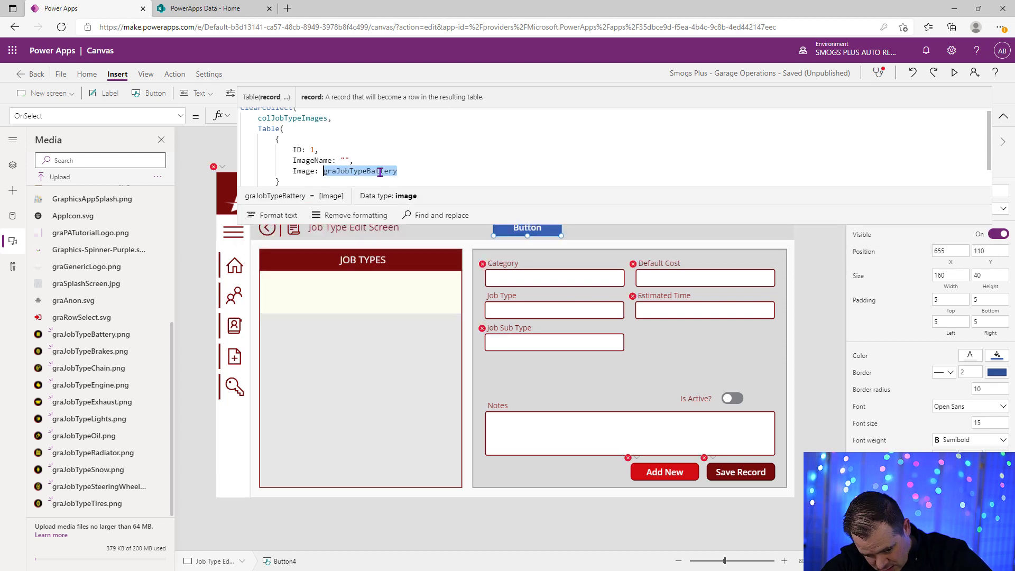
key(ctrl+c)
click(344, 161)
key(ctrl+v)
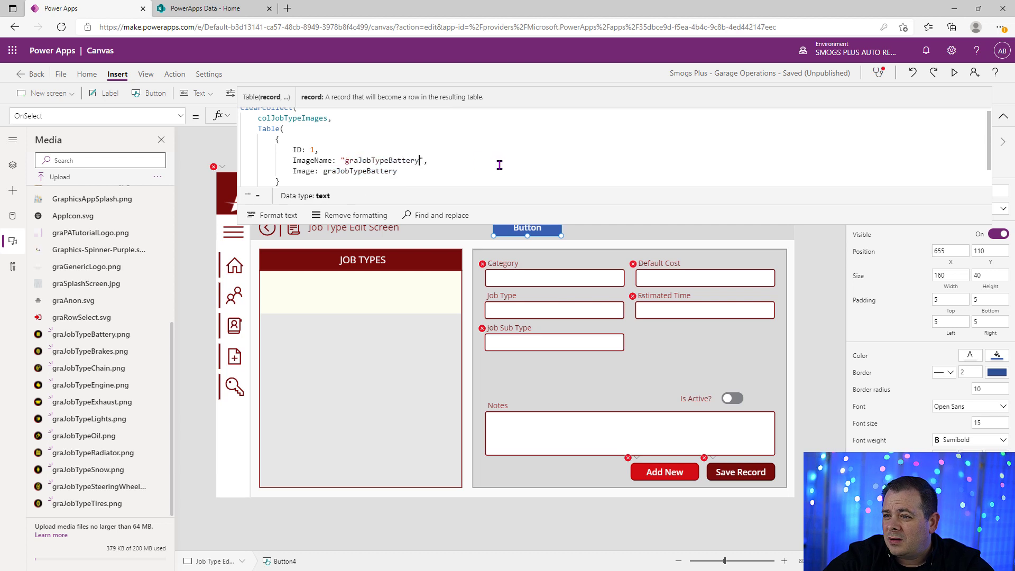
Enlarge the formula editor and duplicate the battery record as a second record of the Table, separated by a comma.
click(499, 164)
scroll(536, 179, down, 1)
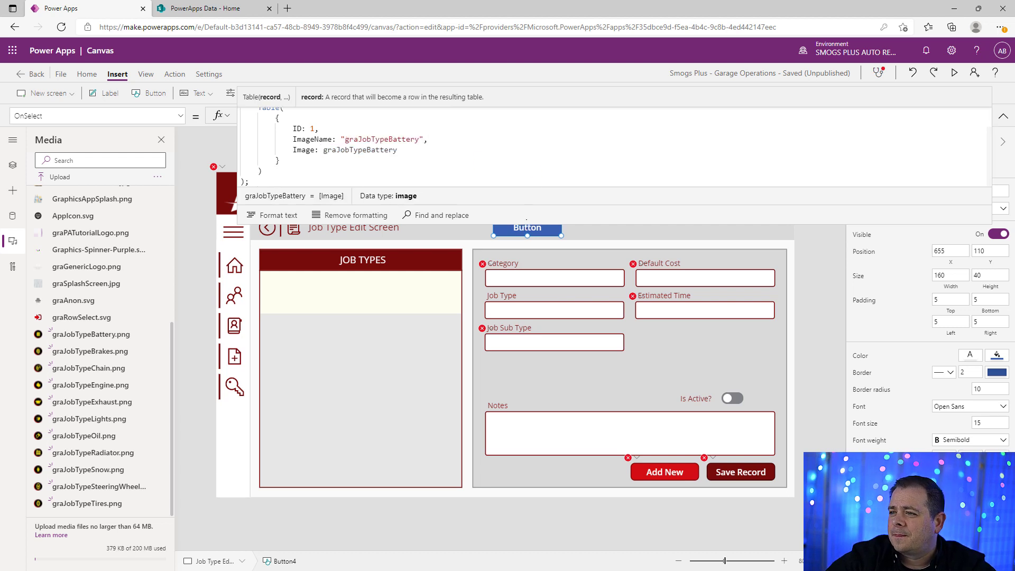
drag(527, 224, 566, 510)
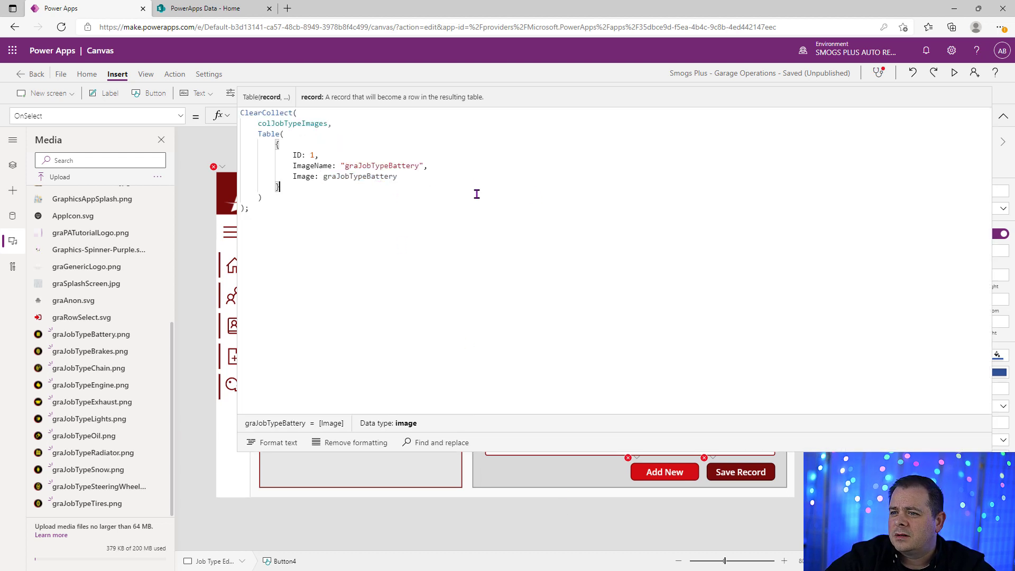
drag(302, 184, 232, 150)
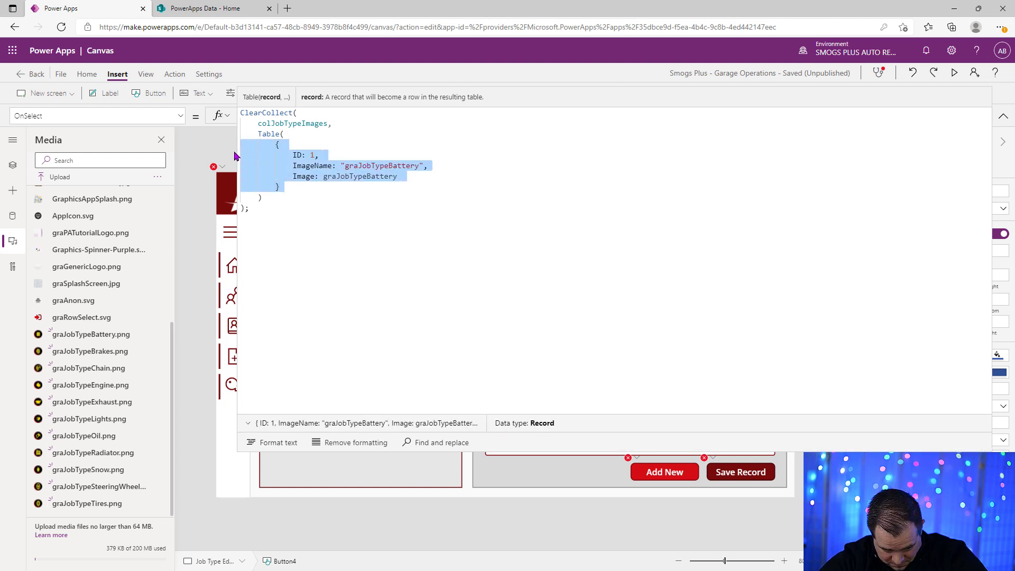
click(281, 187)
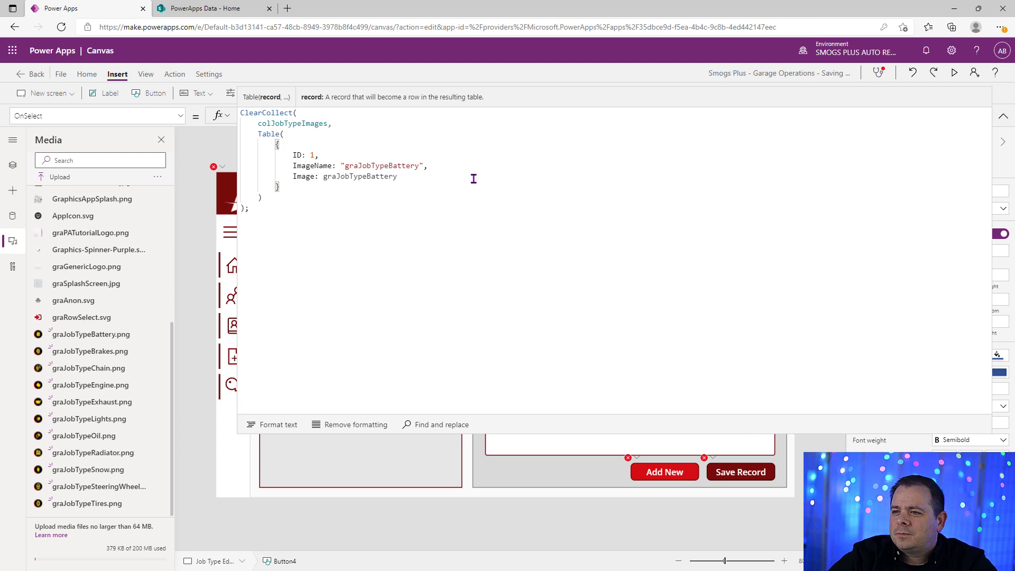
drag(303, 186, 231, 152)
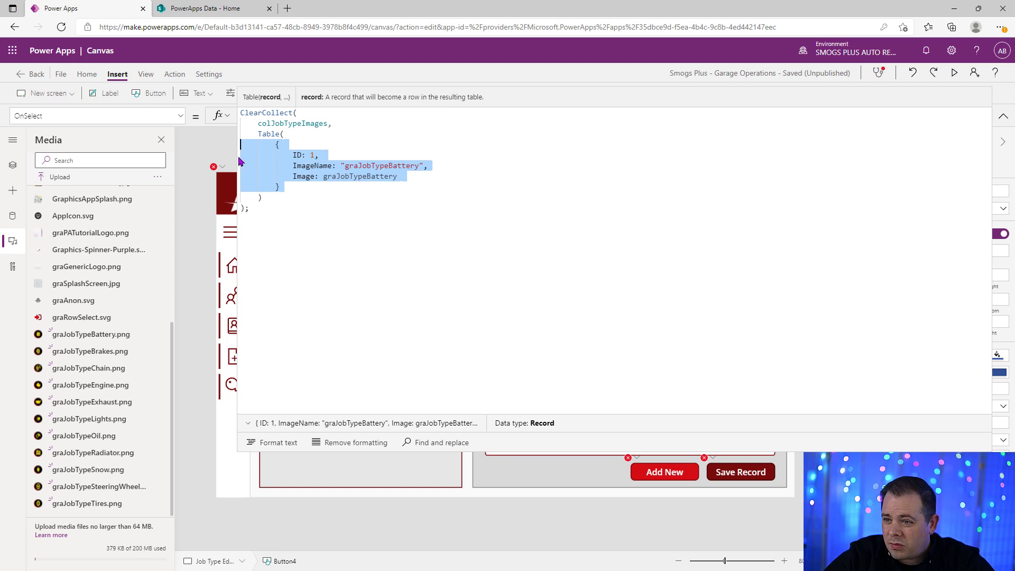
click(482, 204)
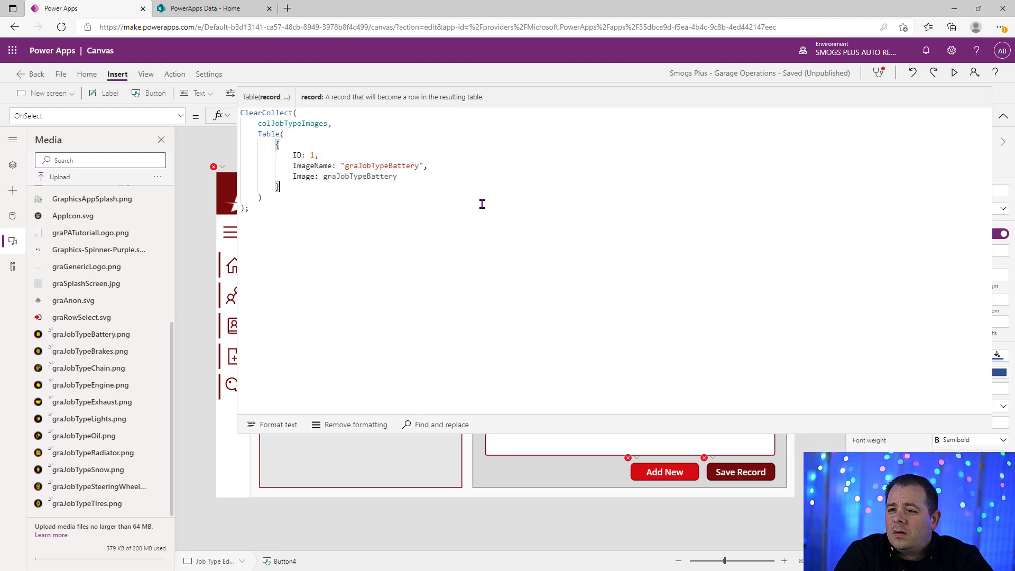
text(,)
key(Return)
key(ctrl+v)
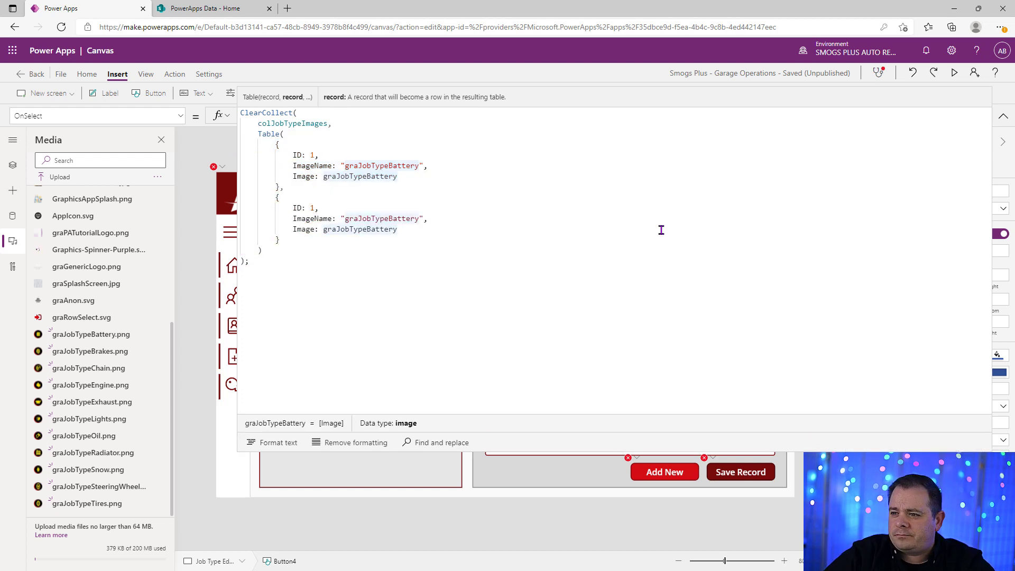
Change the second record to ID 2, with ImageName "graJobTypeBrakes" and Image graJobTypeBrakes.
key(shift+End)
text(Brakes)
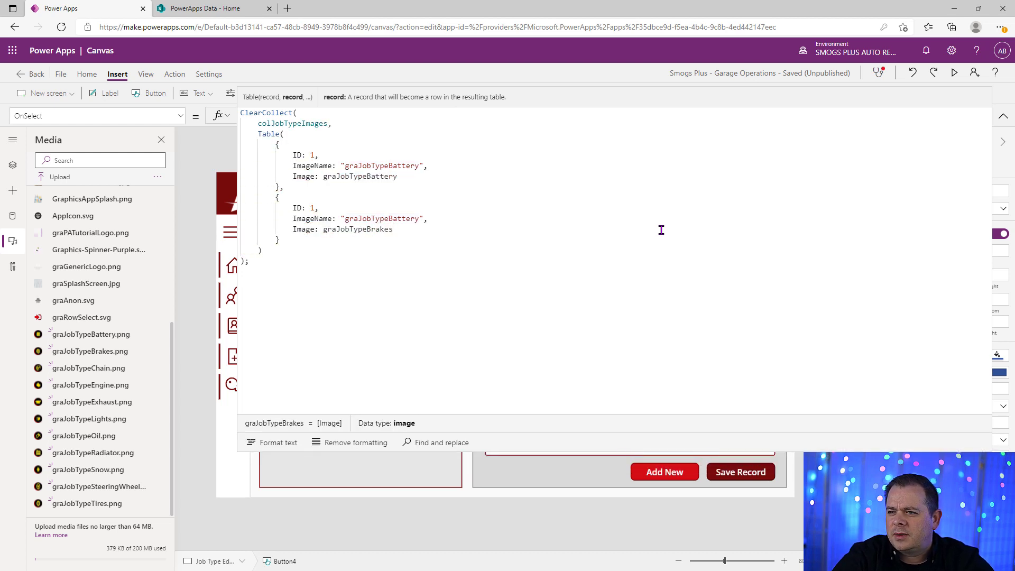
key(ctrl+shift+Left)
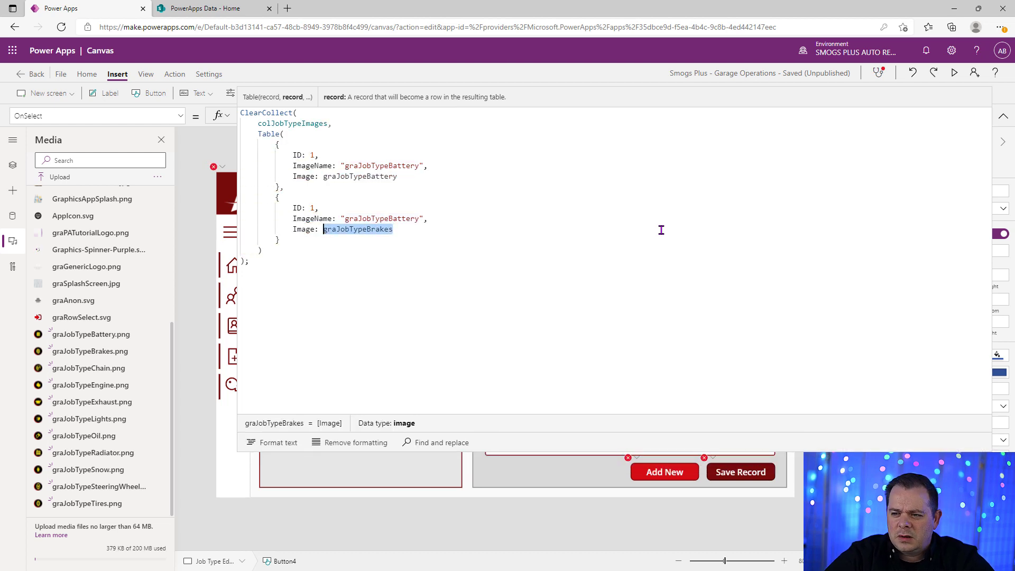
key(ctrl+c)
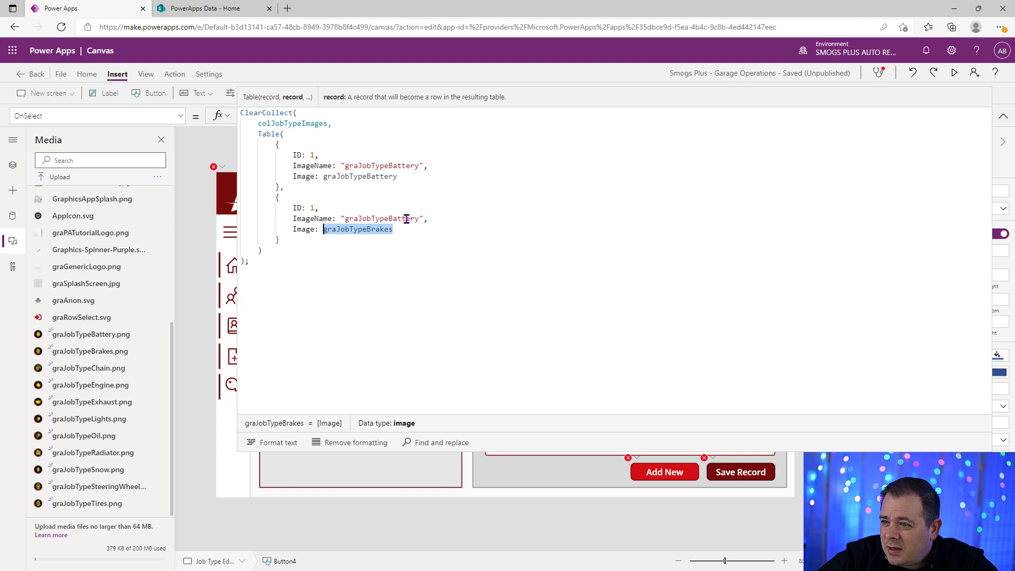
double_click(404, 219)
key(ctrl+v)
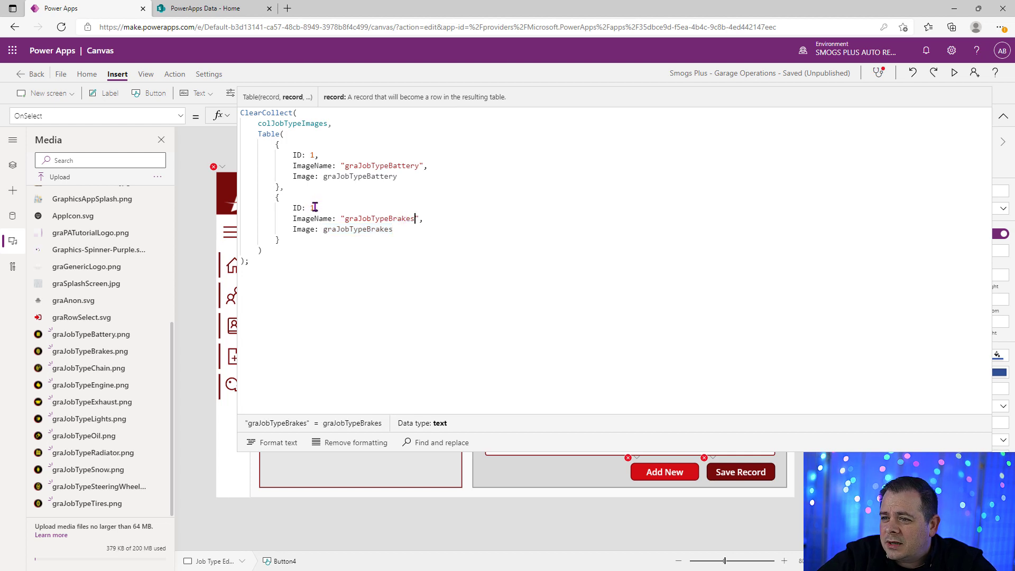
double_click(315, 208)
text(2)
Paste in records 3 to 11 for Chain, Engine, Exhaust, Lights, Oil, Radiator, Snow, SteeringWheel and Tires, and check them against the media names.
key(ctrl+v)
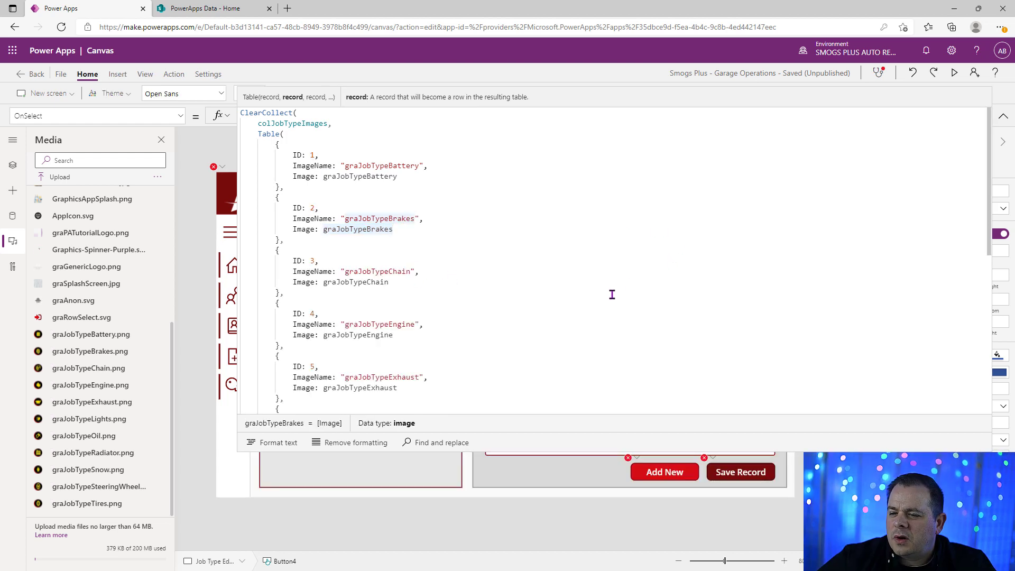
click(529, 274)
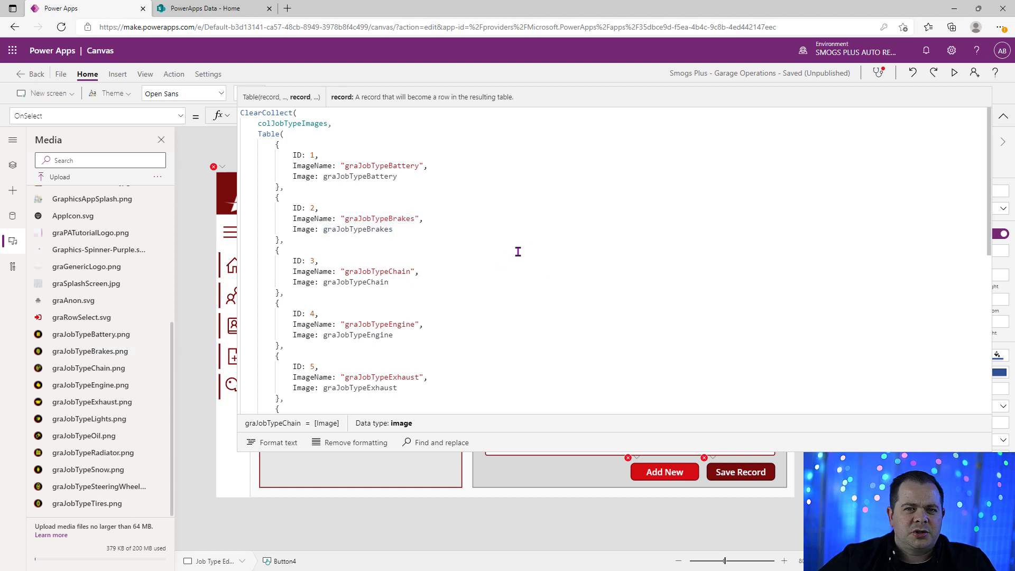
scroll(469, 238, down, 6)
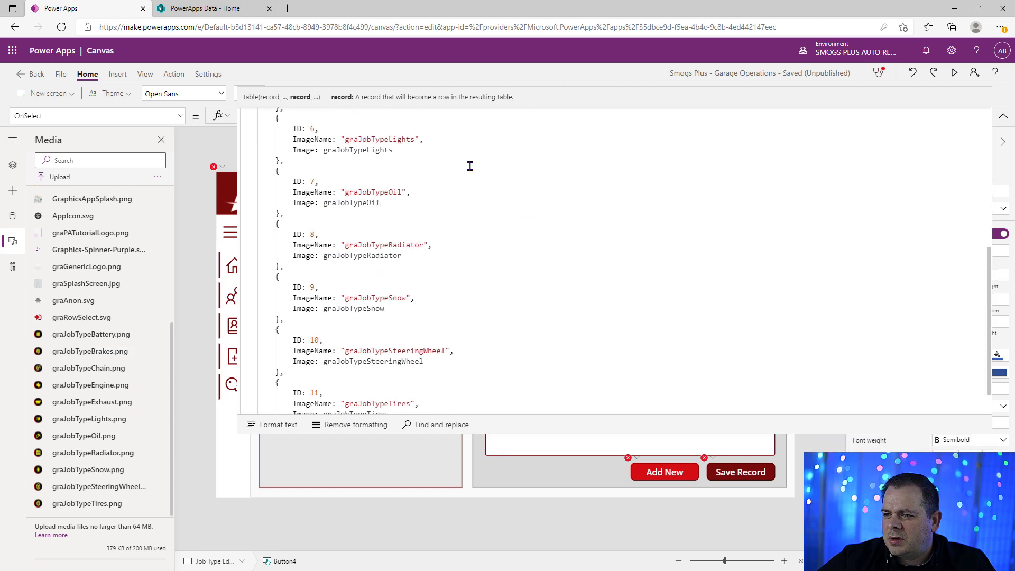
scroll(492, 237, down, 2)
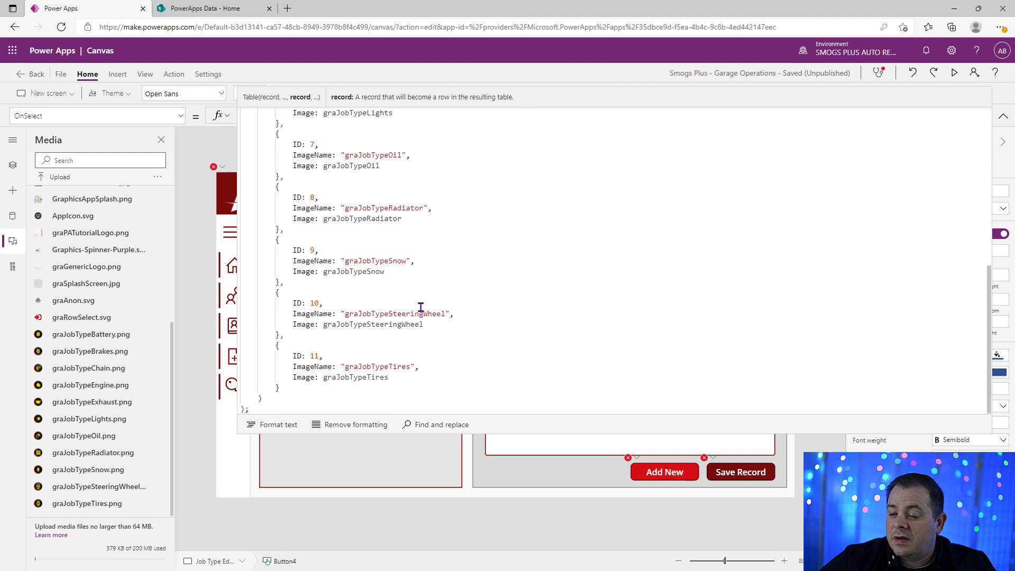
double_click(383, 325)
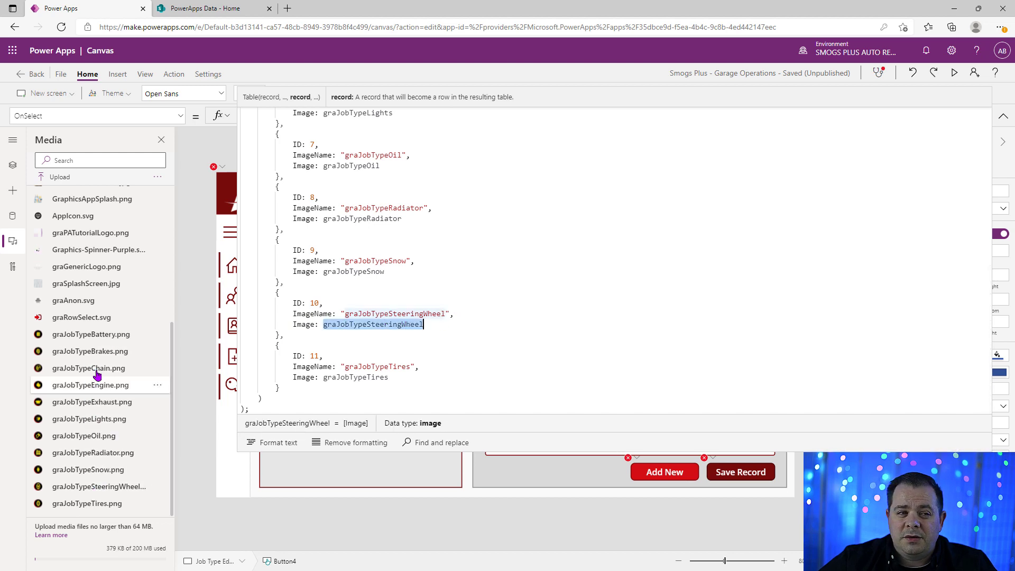
click(503, 325)
scroll(592, 306, up, 6)
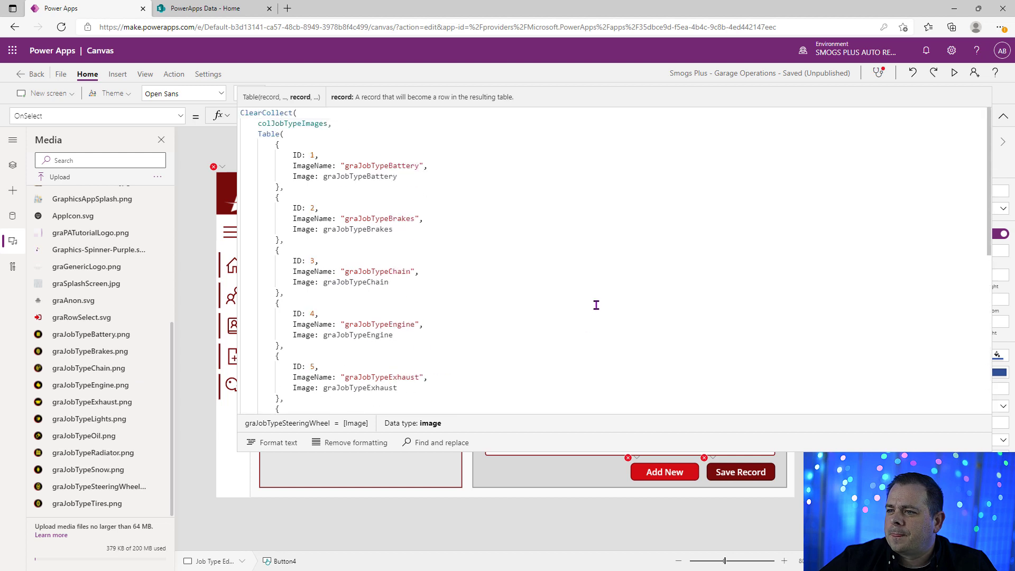
Collapse the formula editor and run the button's OnSelect formula to fill colJobTypeImages.
click(1002, 116)
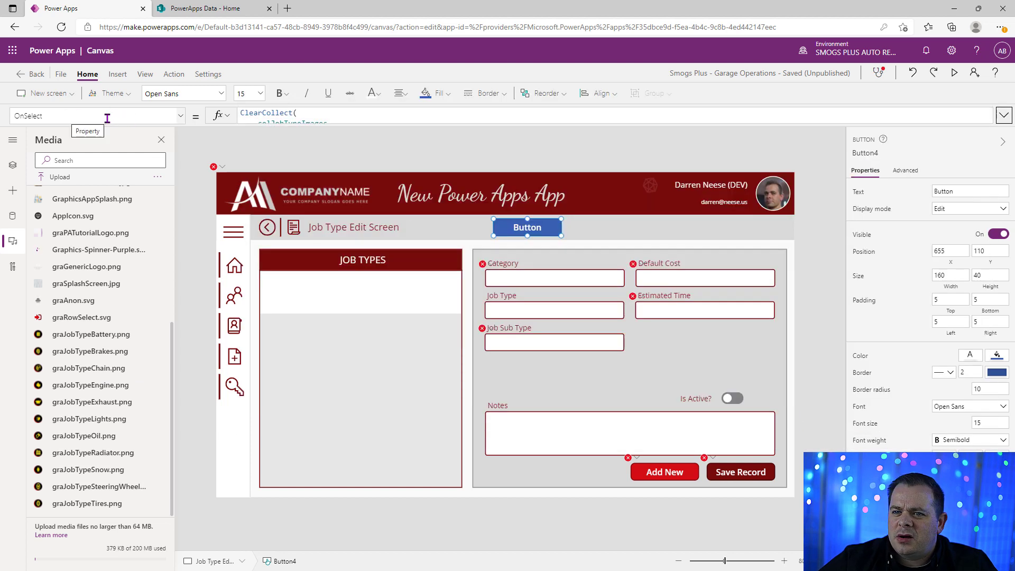
alt+click(539, 232)
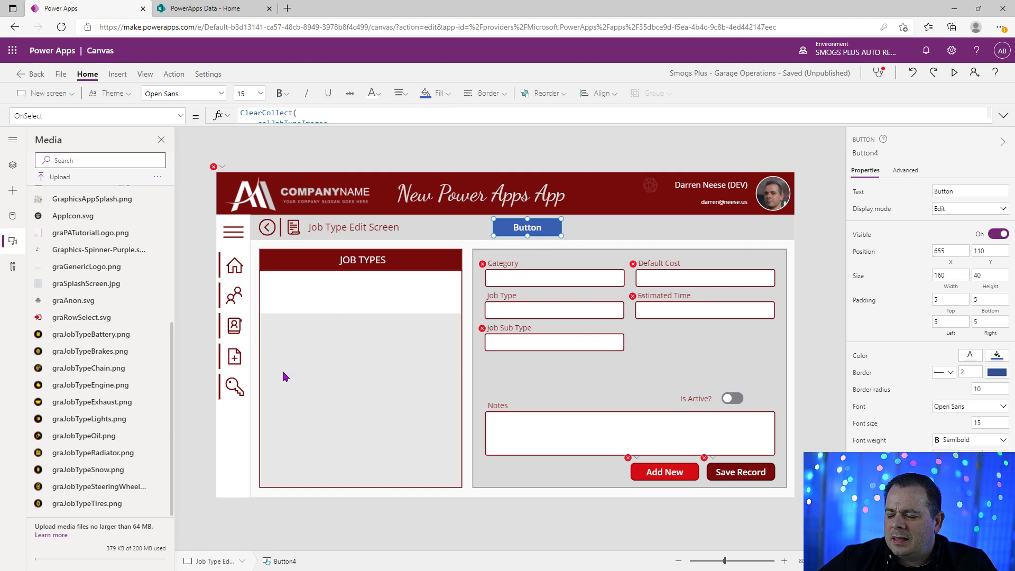
Duplicate the job types gallery, shrink the copy to about 357 by 253, and place it over the form at about X 729, Y 283.
click(403, 374)
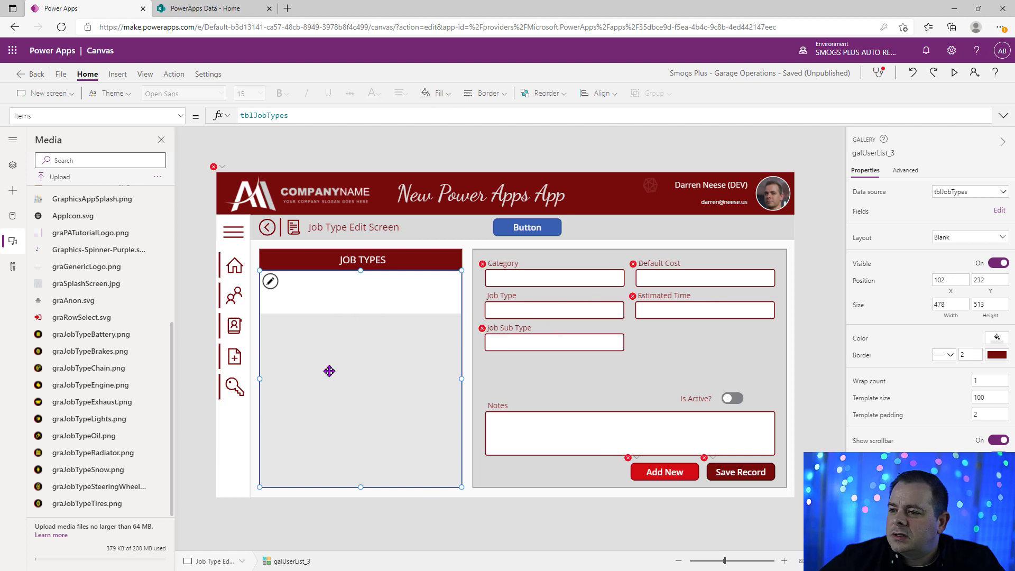
key(ctrl+v)
drag(370, 363, 571, 344)
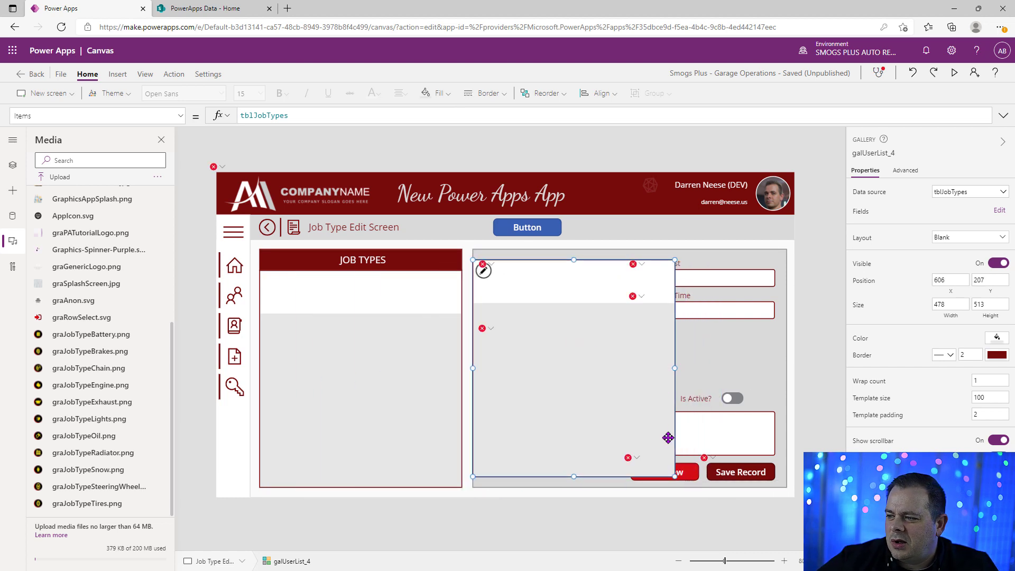
drag(675, 476, 624, 367)
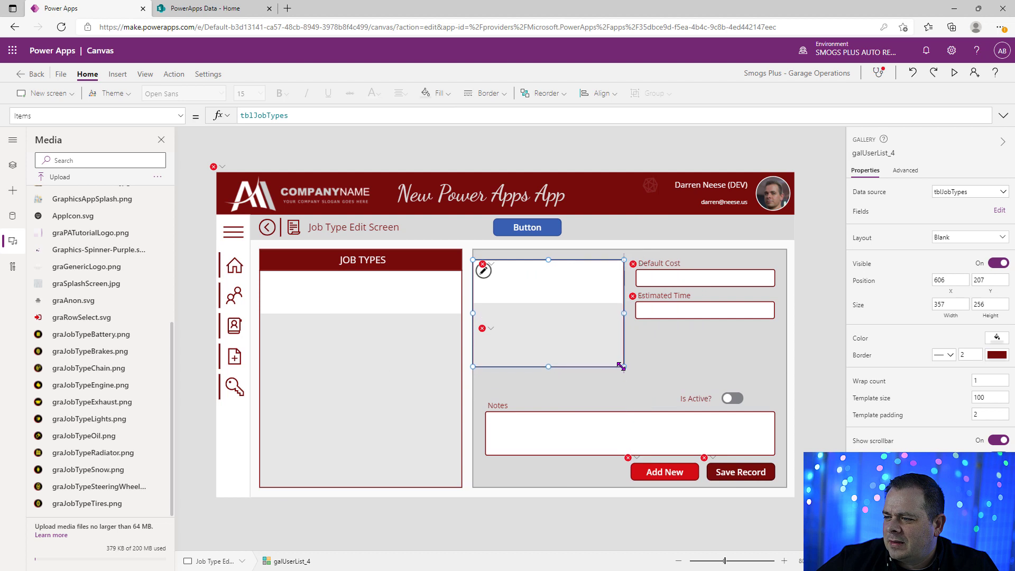
drag(512, 306, 600, 344)
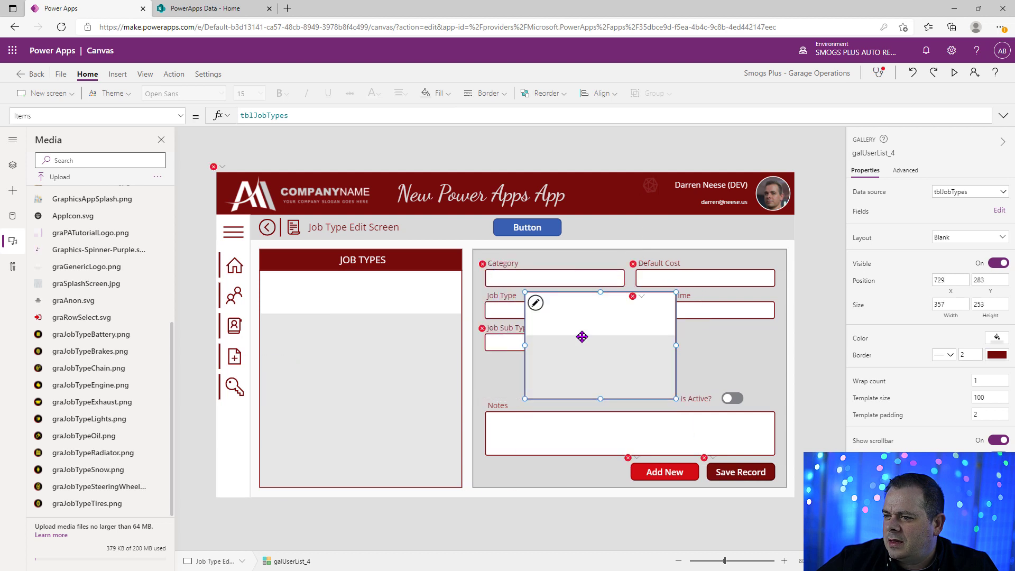
Set the copied gallery's Items to colJobTypeImages.
drag(297, 117, 205, 118)
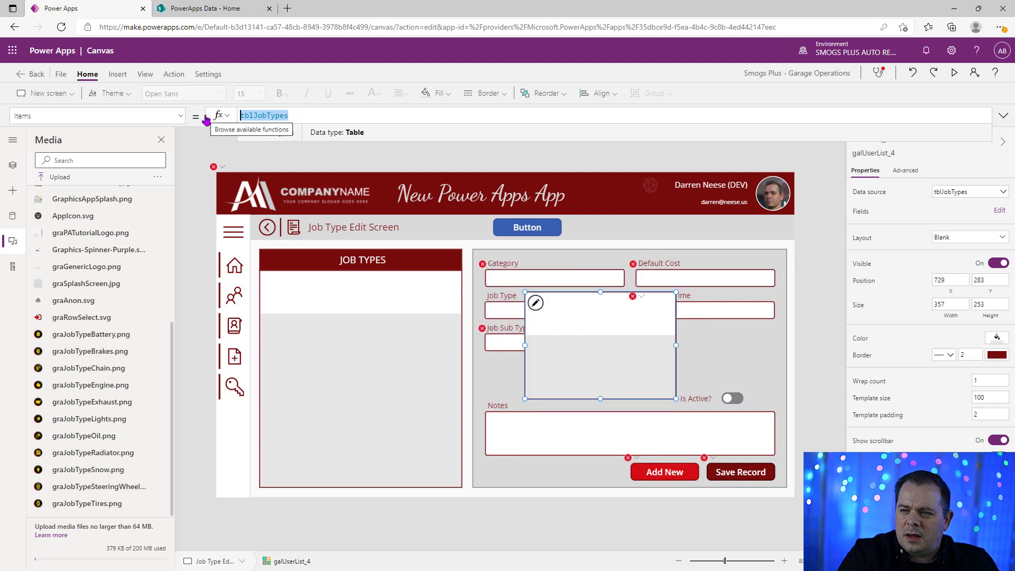
text(col)
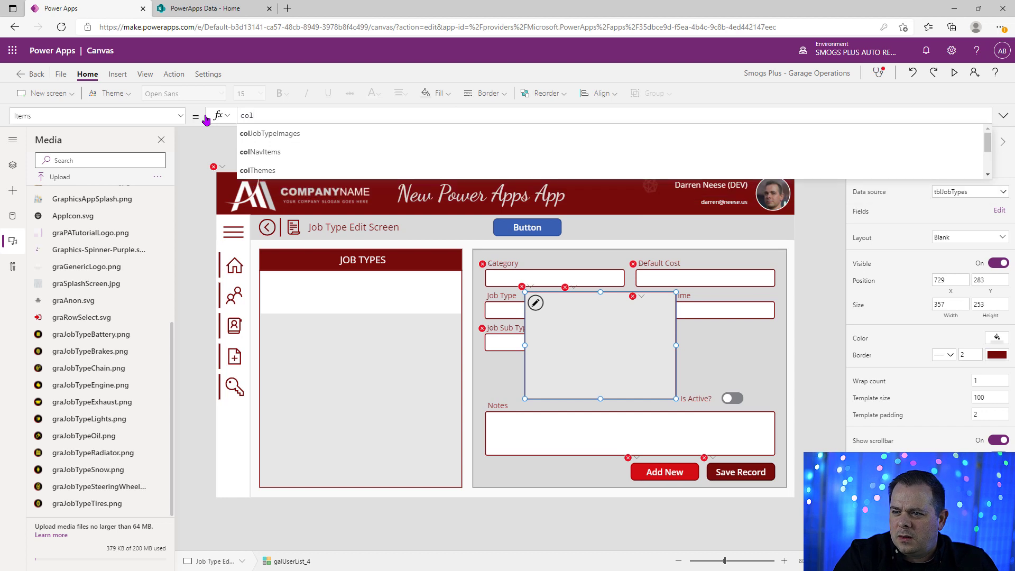
key(Tab)
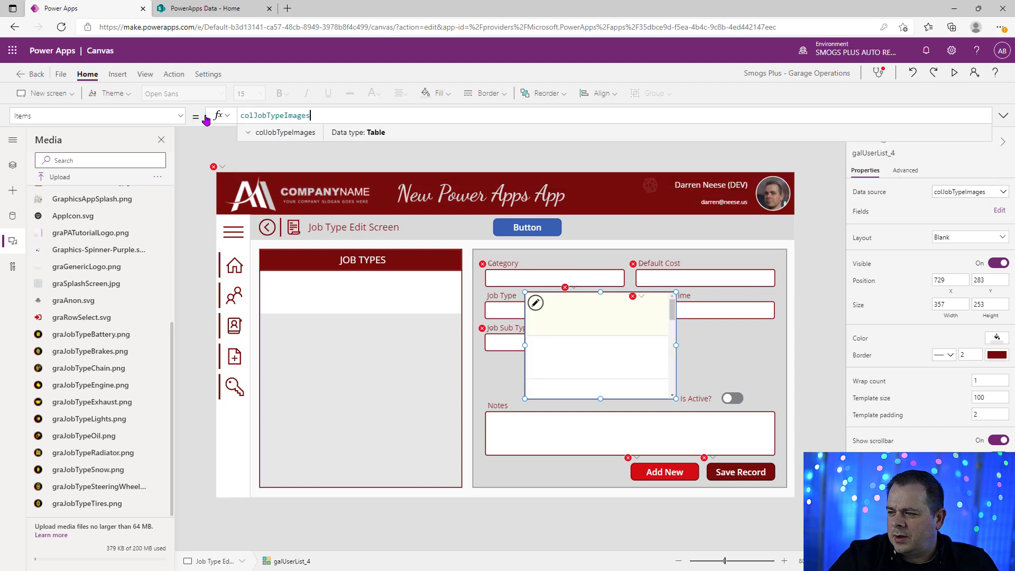
Delete the leftover control from the copied gallery's template and open the list of items to insert into it.
click(576, 312)
key(Delete)
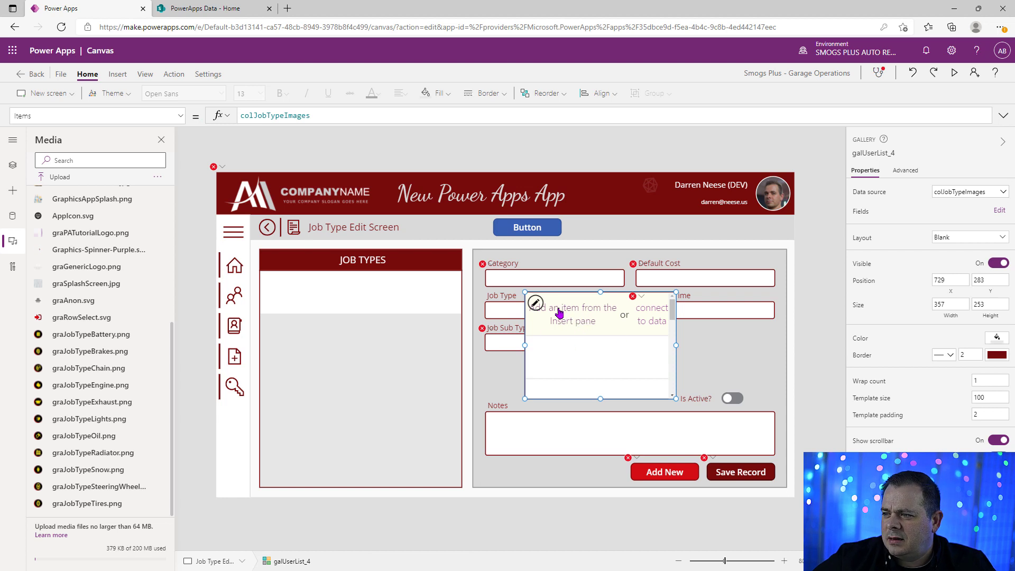
click(559, 313)
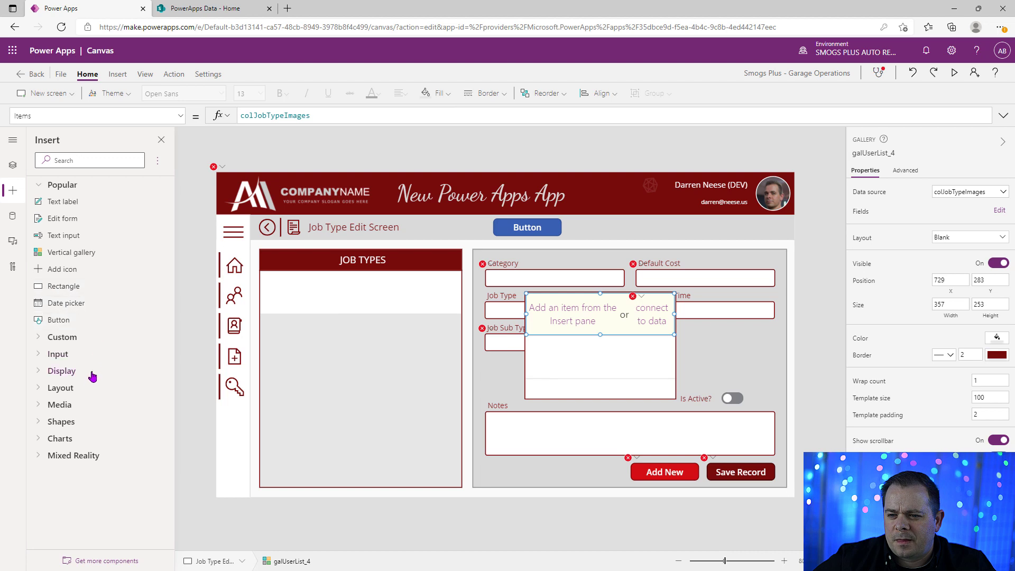
Insert an image control into the copied gallery's template and set the gallery's wrap count to 3.
click(85, 405)
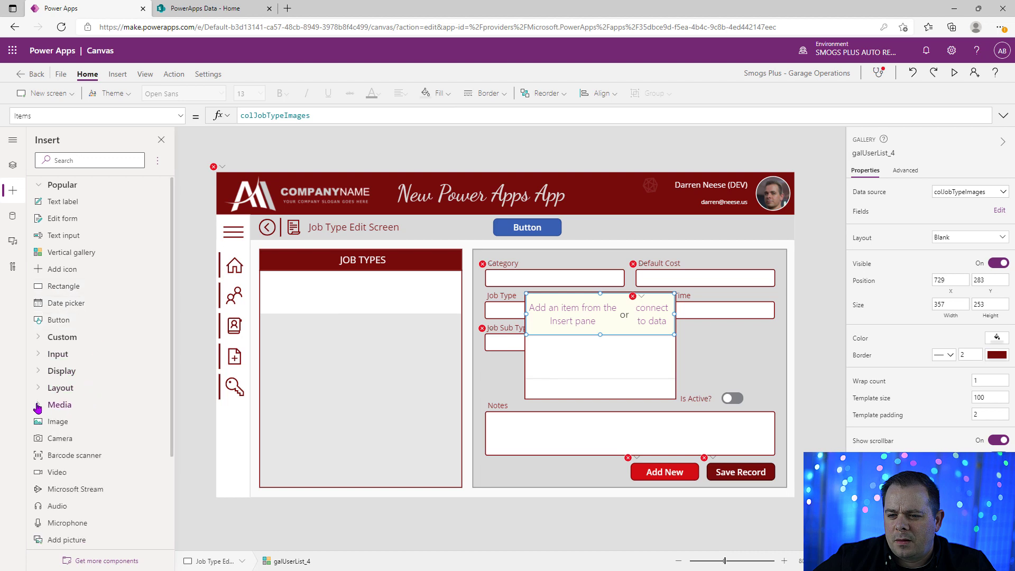
click(82, 421)
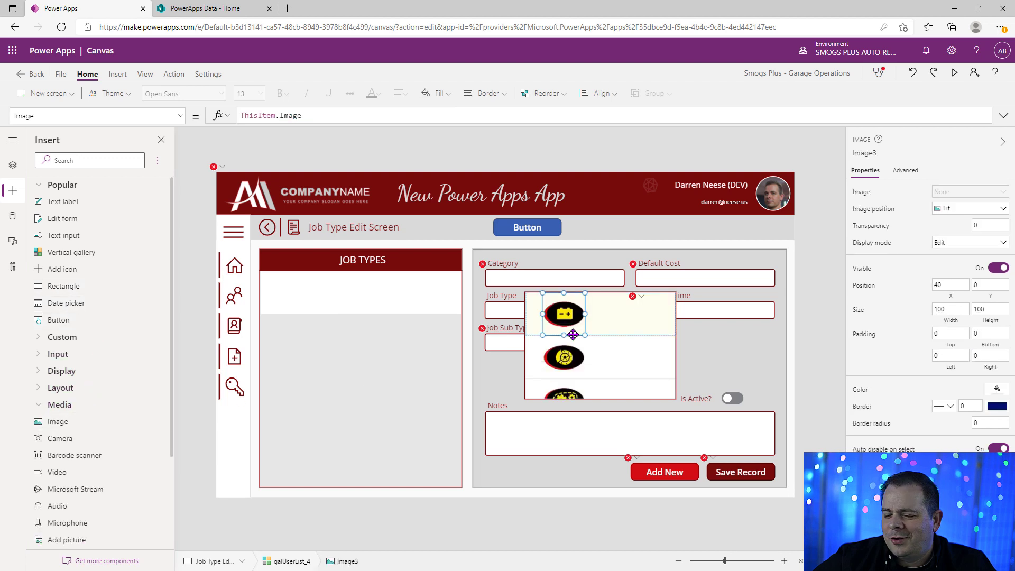
click(626, 356)
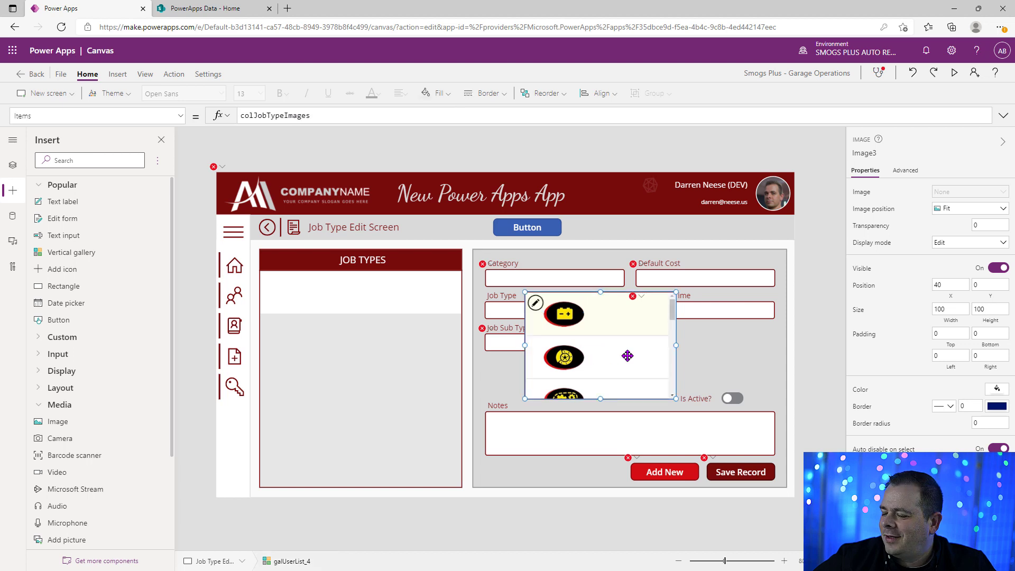
click(979, 379)
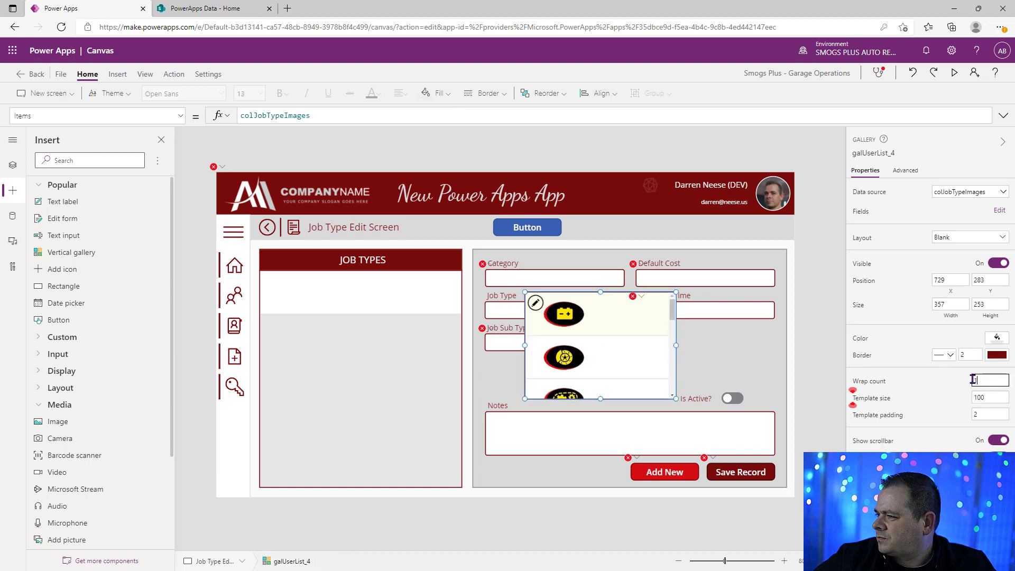
text(3)
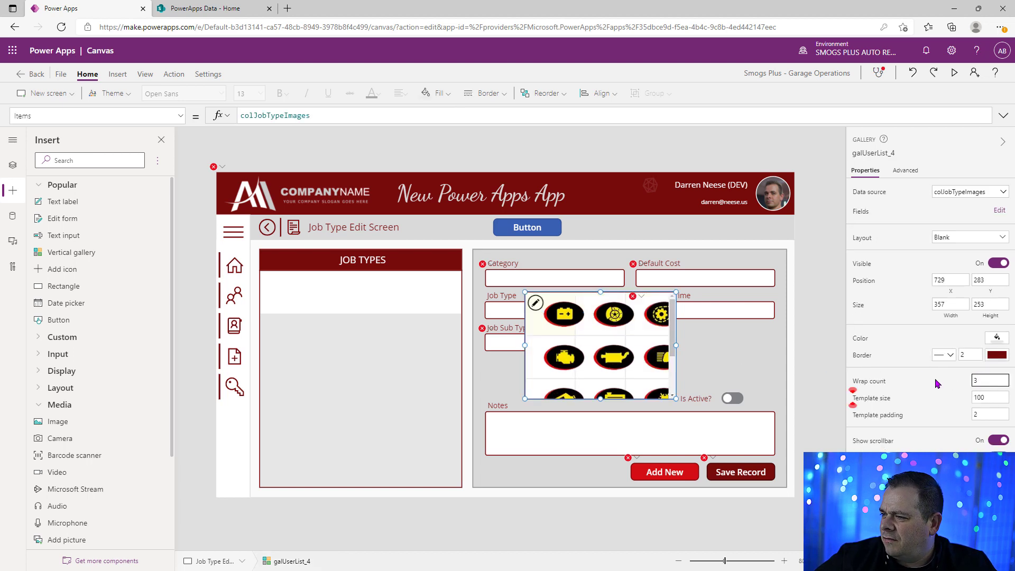
Align the image to X 0 in the template, and place the gallery over the Job Types panel at about 415 by 376.
click(550, 314)
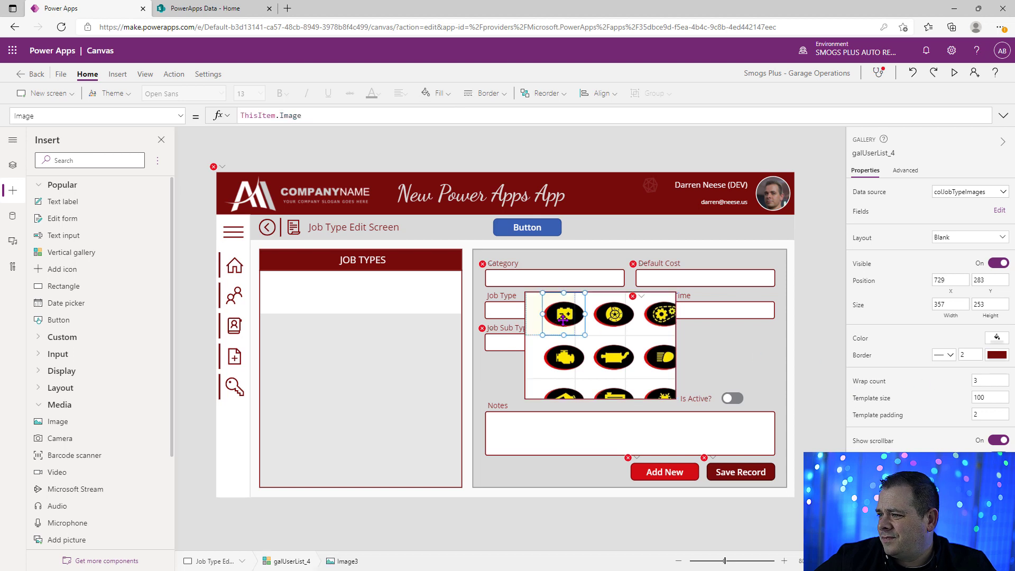
drag(548, 312, 530, 313)
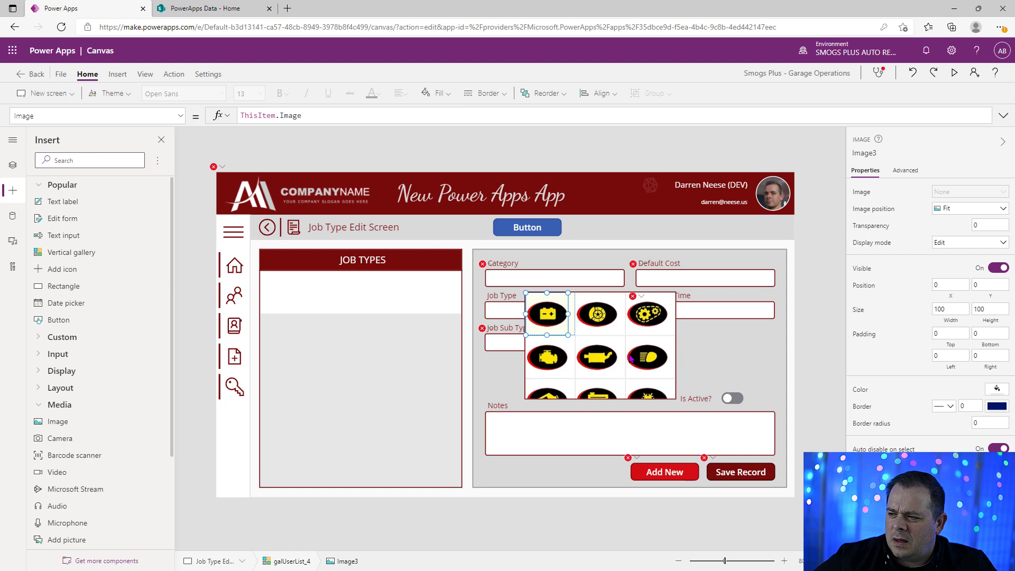
click(672, 380)
drag(635, 358, 392, 387)
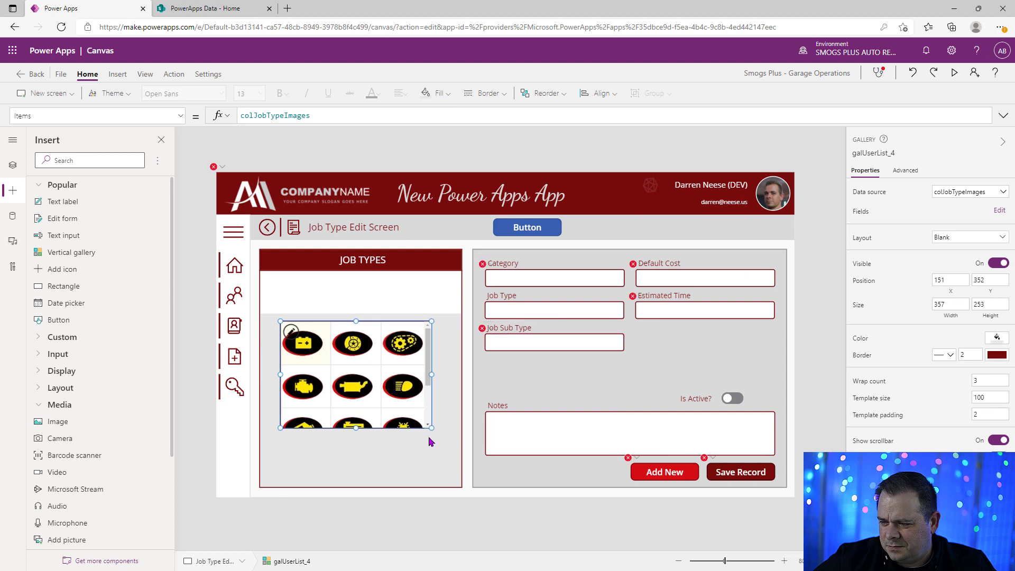
drag(431, 429, 456, 479)
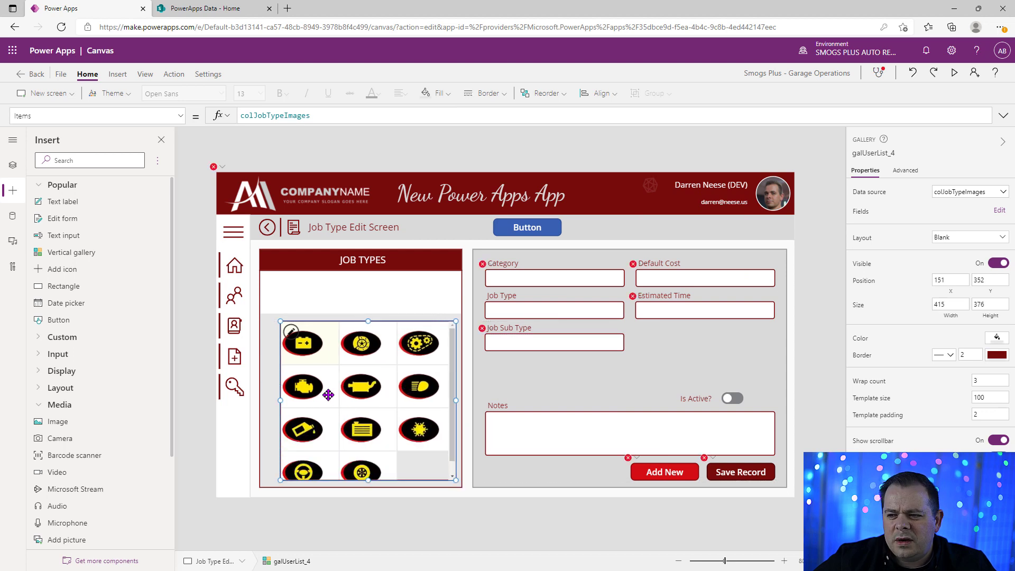
Set the gallery image's Width to Parent.TemplateWidth.
click(316, 350)
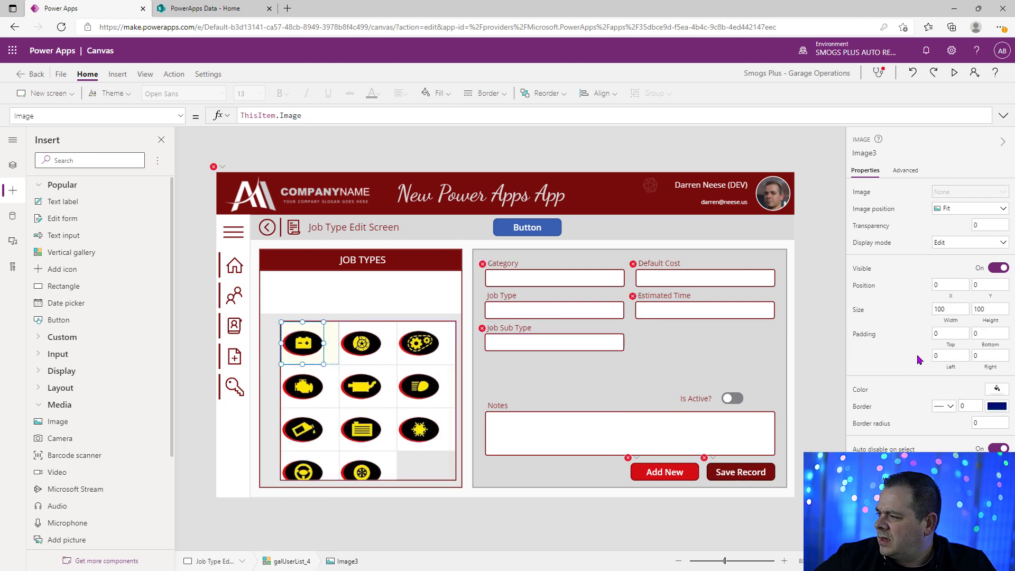
click(951, 309)
double_click(280, 115)
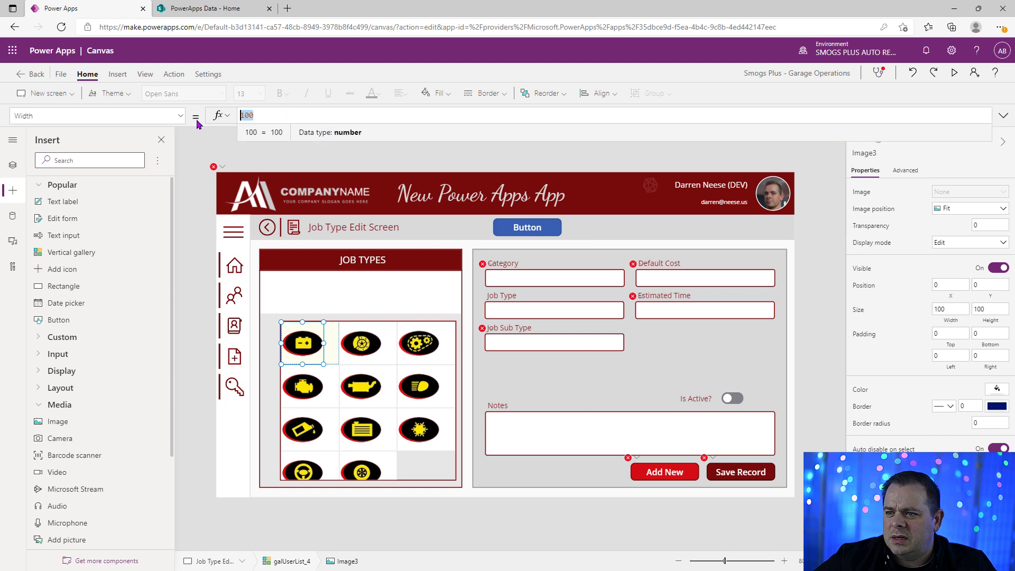
text(Partn)
key(BackSpace)
key(BackSpace)
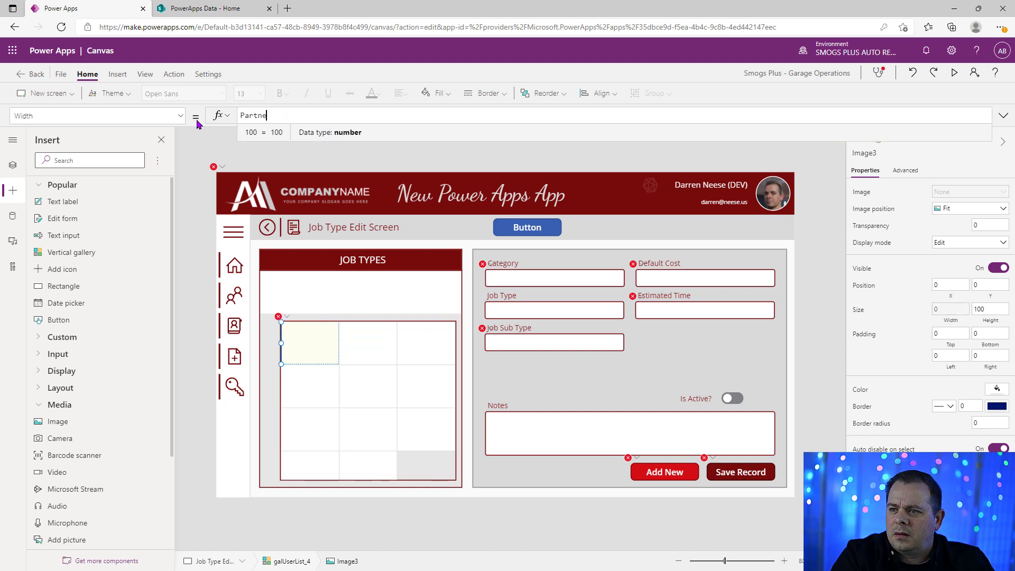
text(ent.Template)
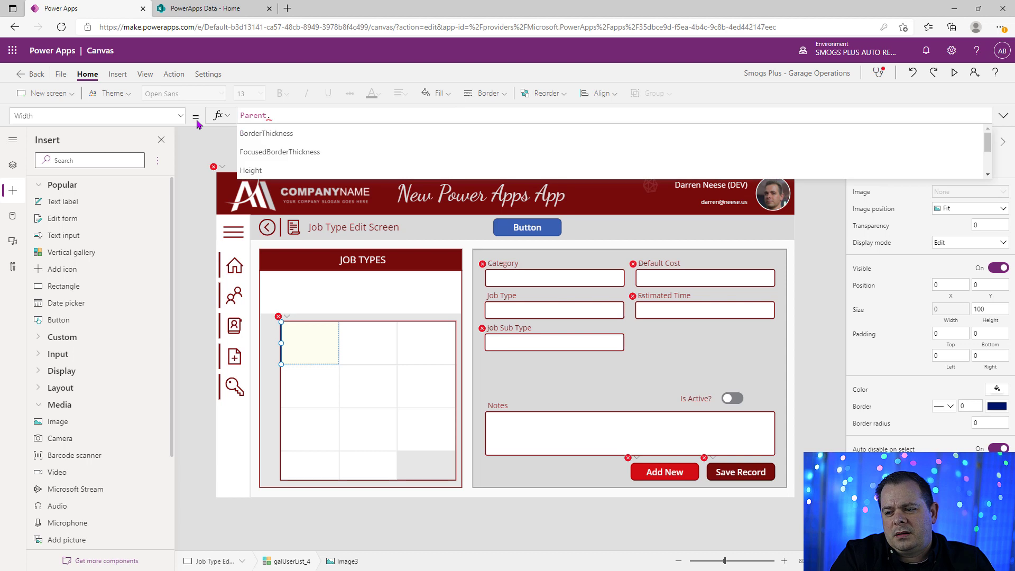
text(Width)
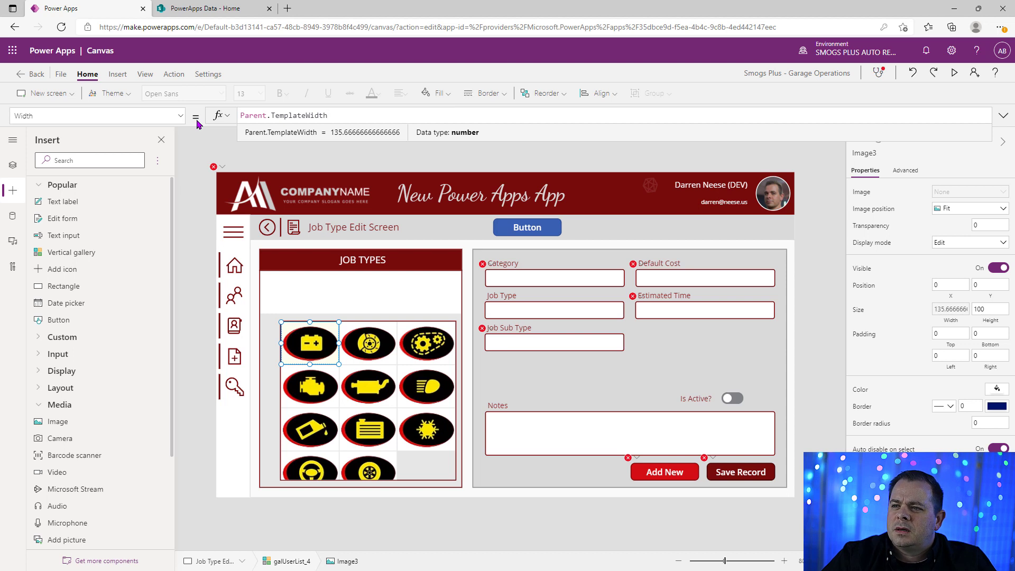
Set the gallery image's Height to Parent.TemplateHeight.
click(989, 310)
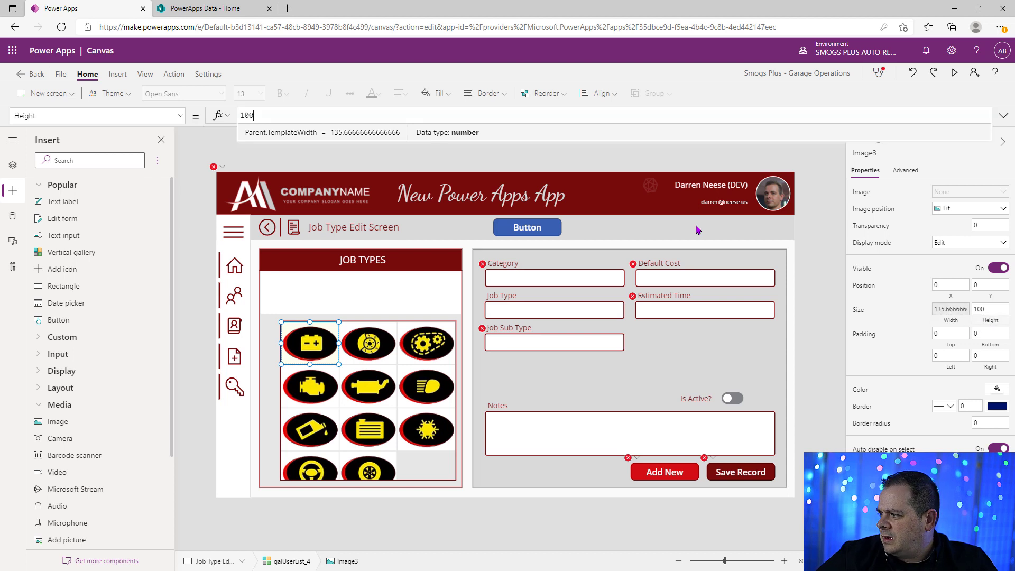
text(P)
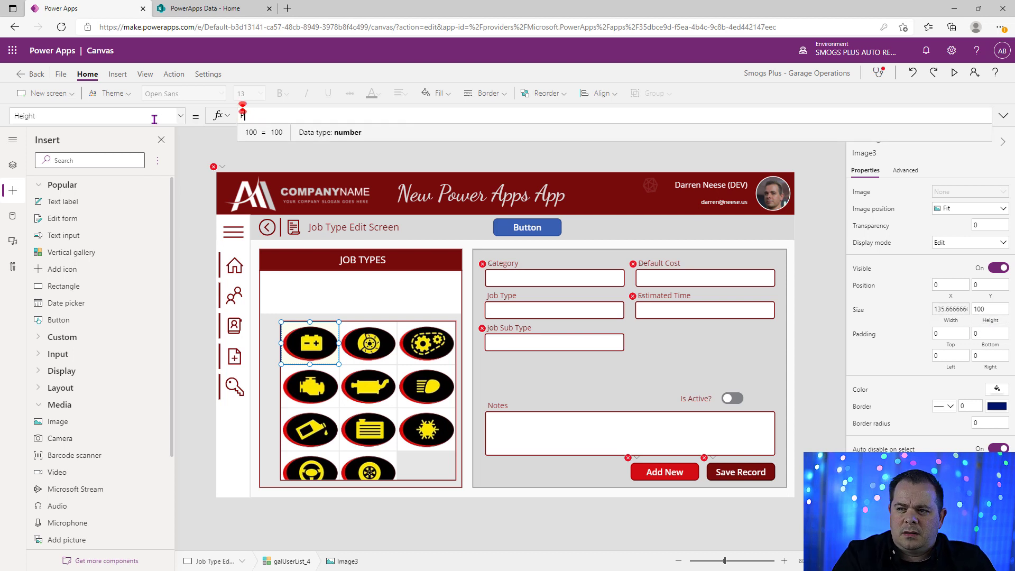
text(arent.Tem)
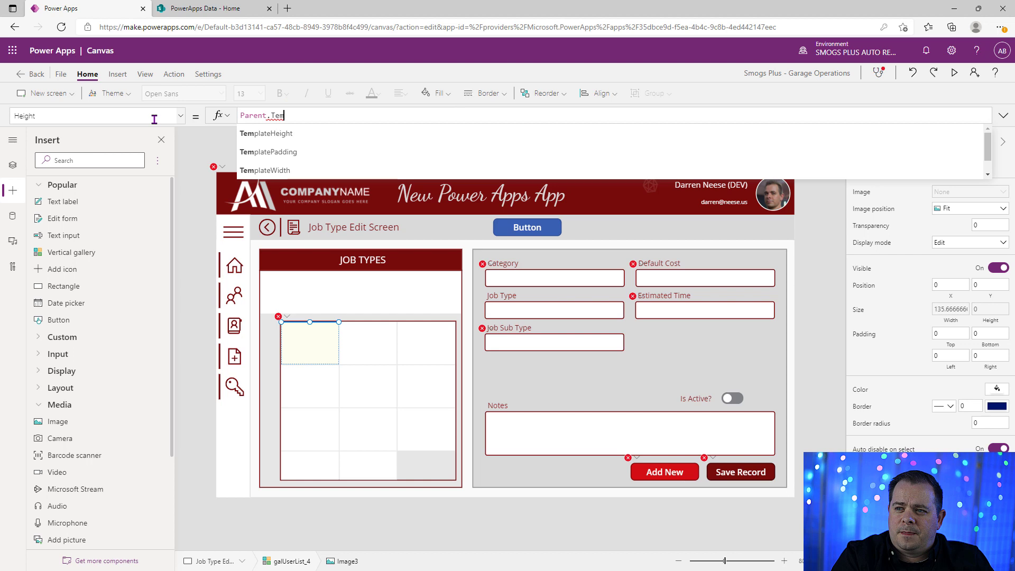
text(plateh)
key(Tab)
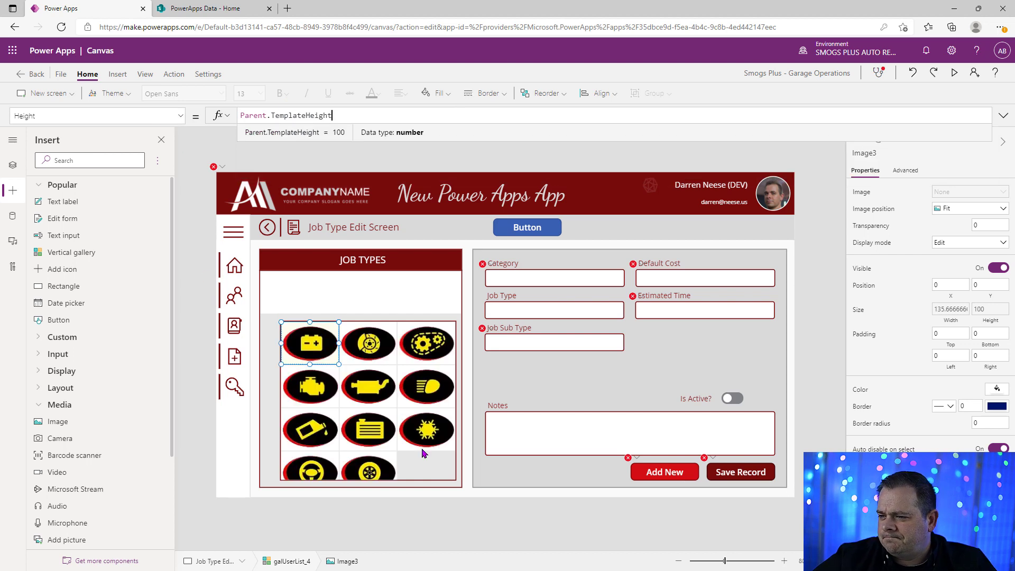
Try a wrap count of 4 with the icon gallery shrunk to about 410 by 246, and restore the count to 3.
click(420, 426)
drag(399, 426, 387, 424)
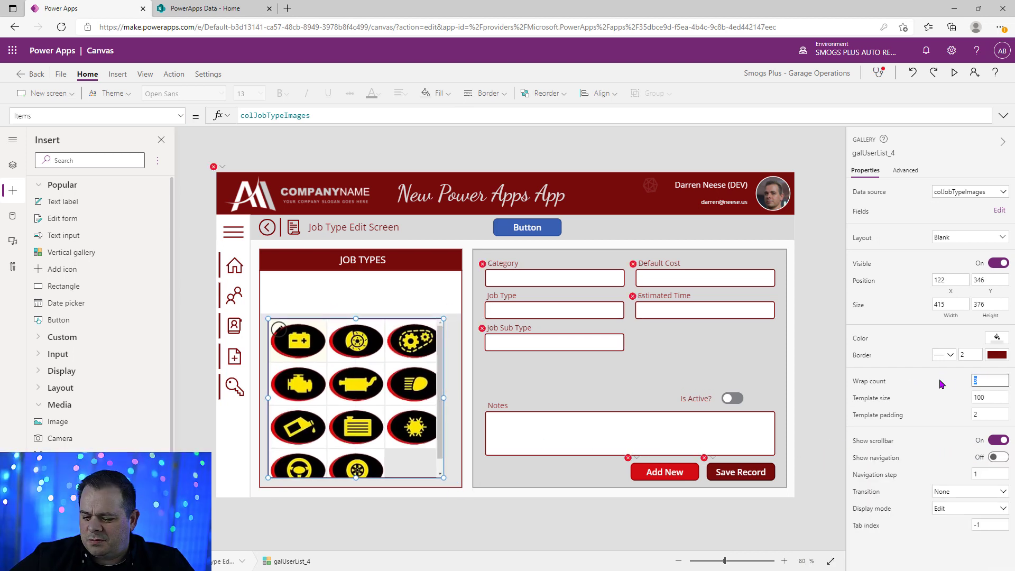
text(4)
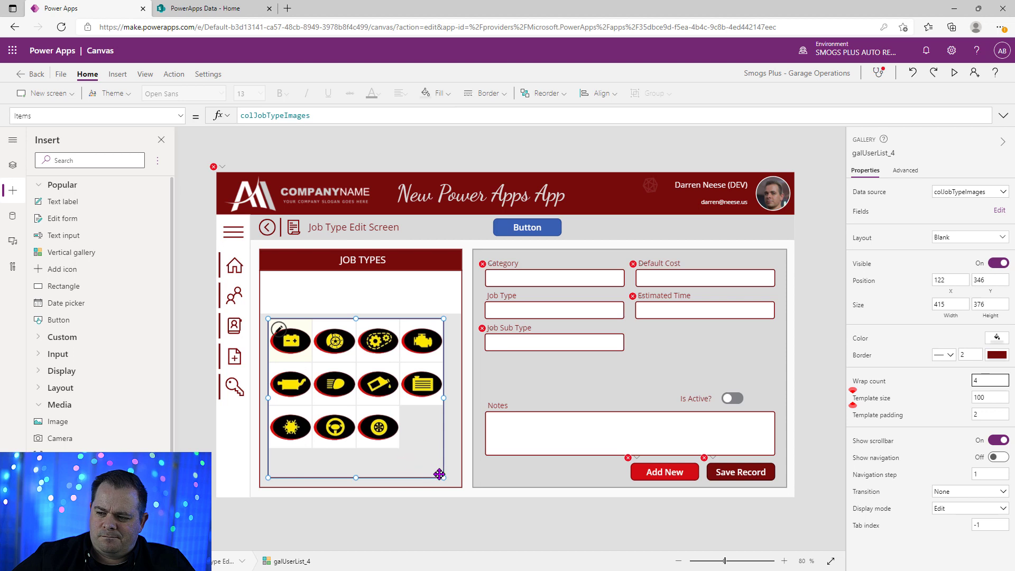
drag(442, 475, 439, 420)
double_click(983, 378)
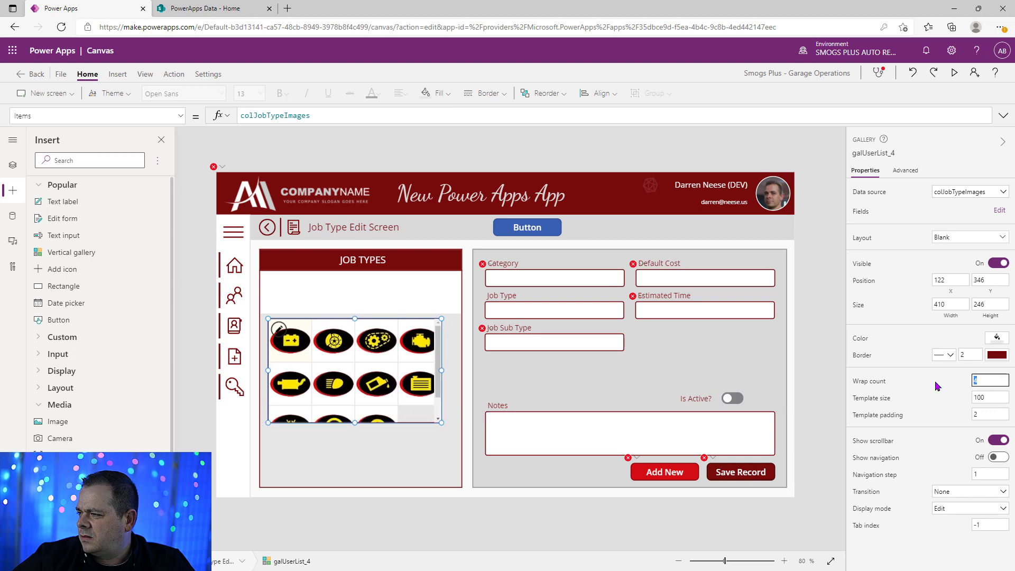
text(3)
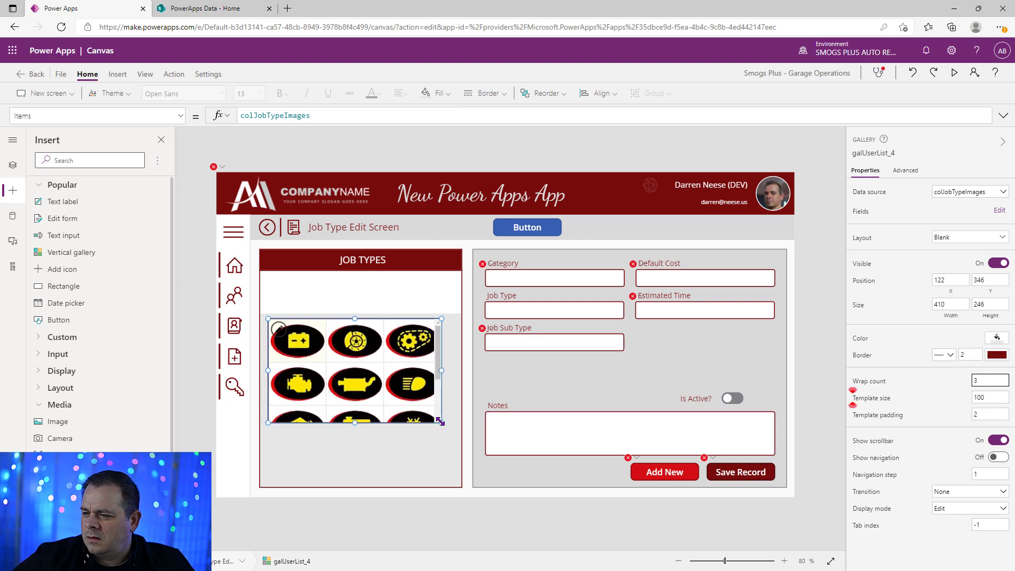
Resize the icon gallery to about 437 by 258 and reduce its template size to 40.
mouse_move(440, 421)
mouse_down()
mouse_move(450, 389)
mouse_move(453, 428)
mouse_up()
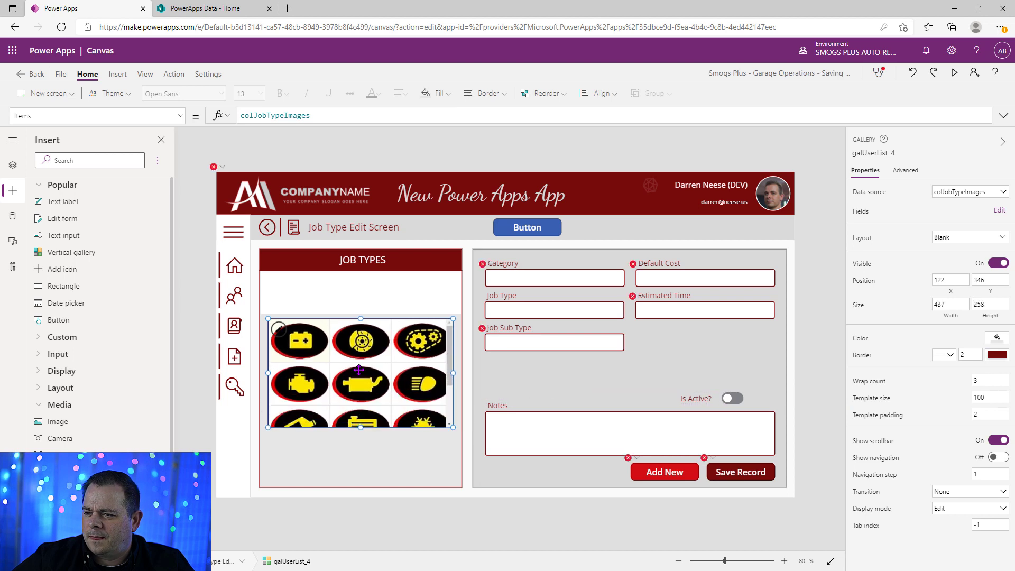
double_click(982, 397)
text(60)
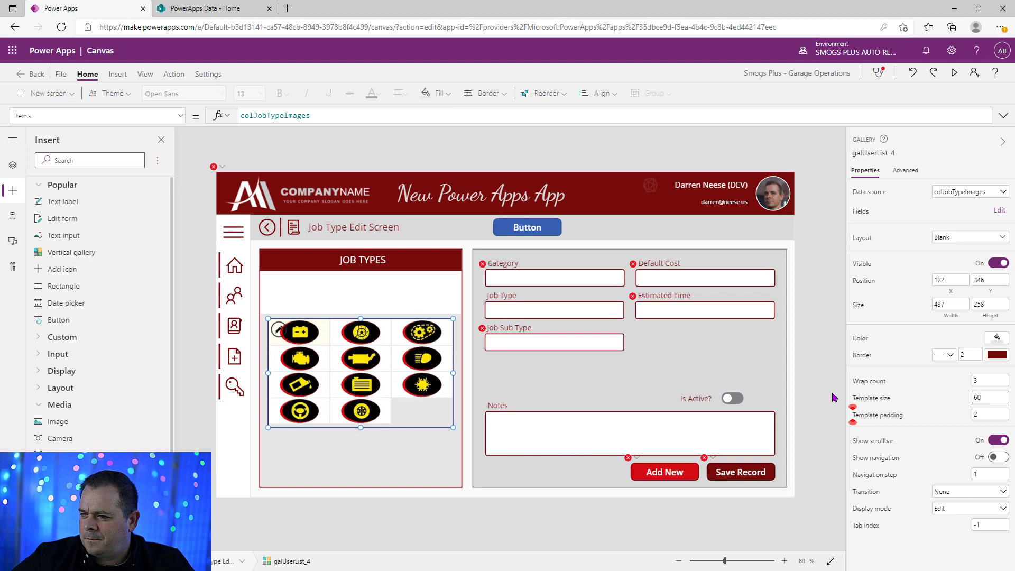
key(ctrl+a)
text(40)
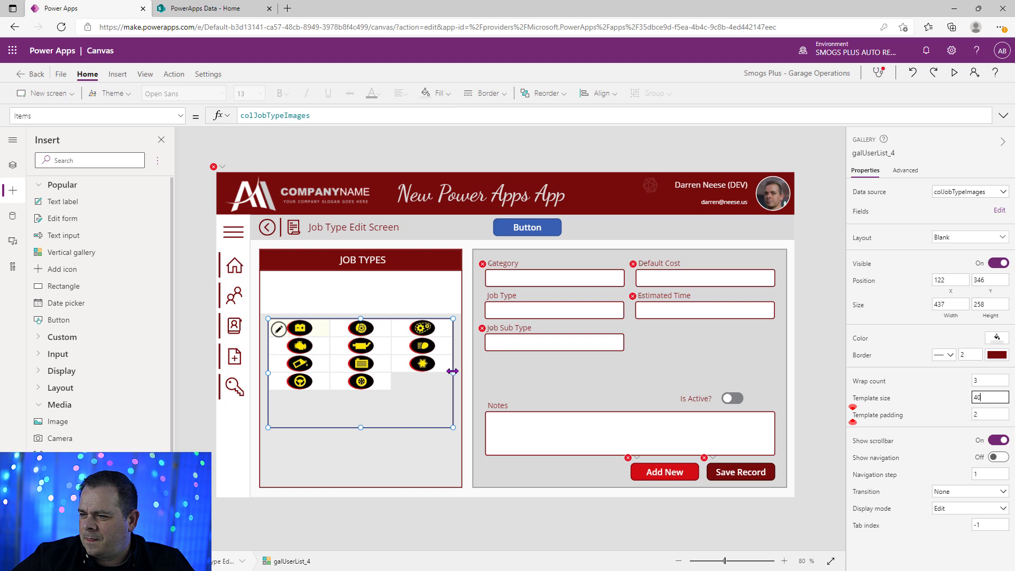
Place the icon gallery under the Estimated Time field at about X 992, Y 368, and shrink it to about 327 by 180.
drag(453, 373, 411, 373)
drag(376, 403, 745, 413)
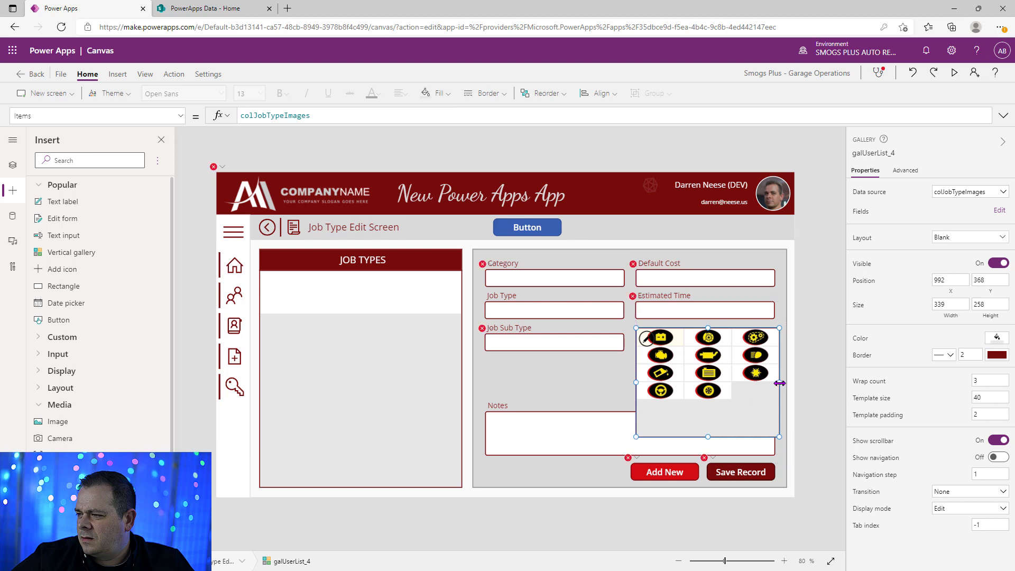
drag(779, 382, 772, 385)
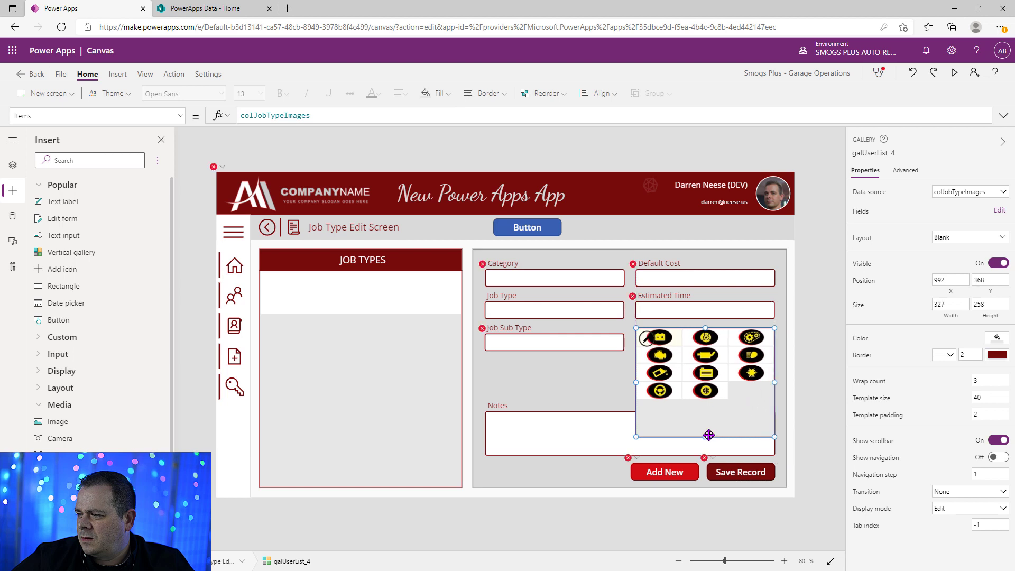
drag(705, 436, 710, 402)
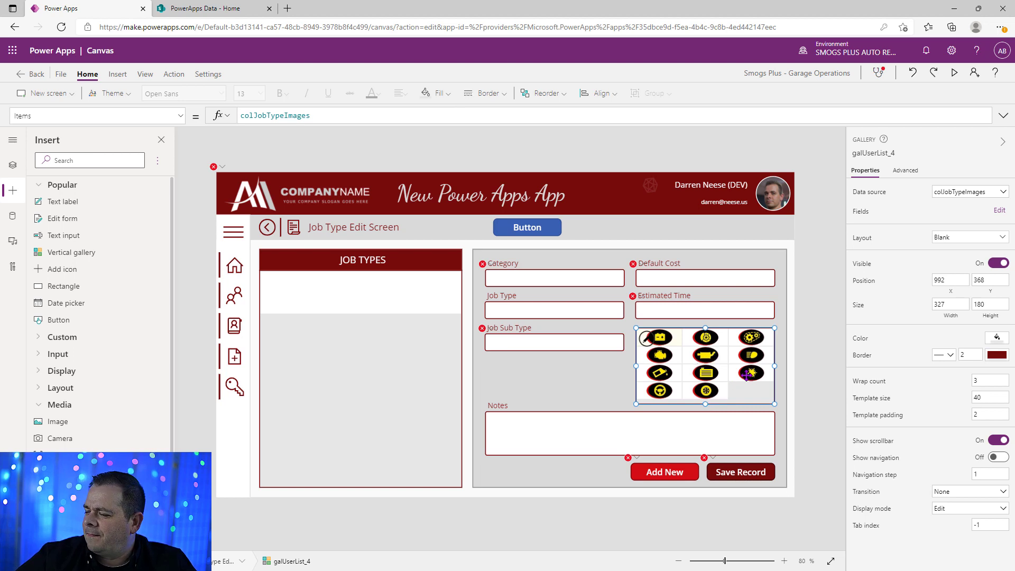
Move the Is Active? label and toggle below Job Sub Type, with the icon gallery under Estimated Time at about X 991, Y 366.
drag(718, 377, 724, 298)
click(685, 398)
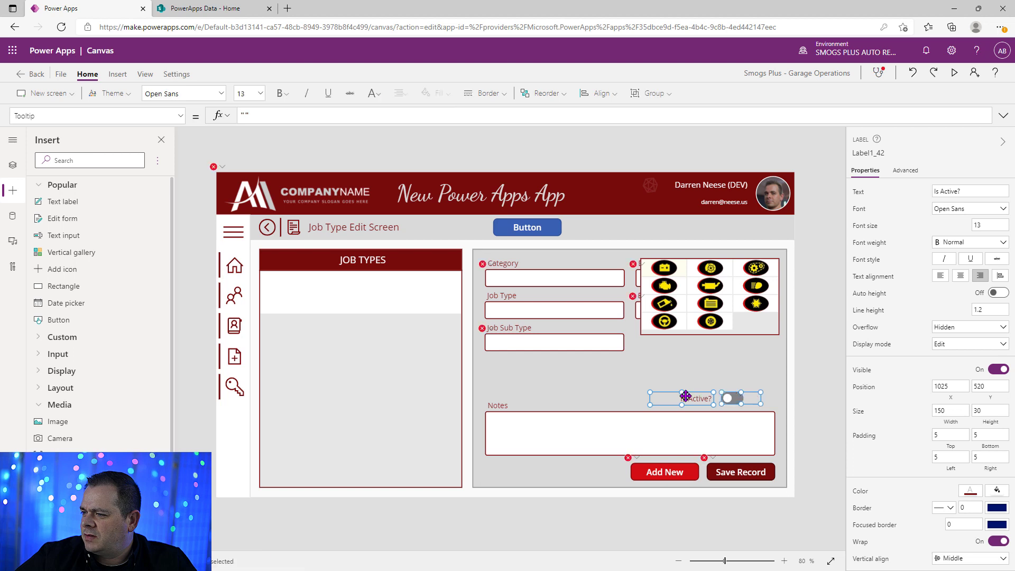
drag(686, 396, 525, 372)
click(721, 289)
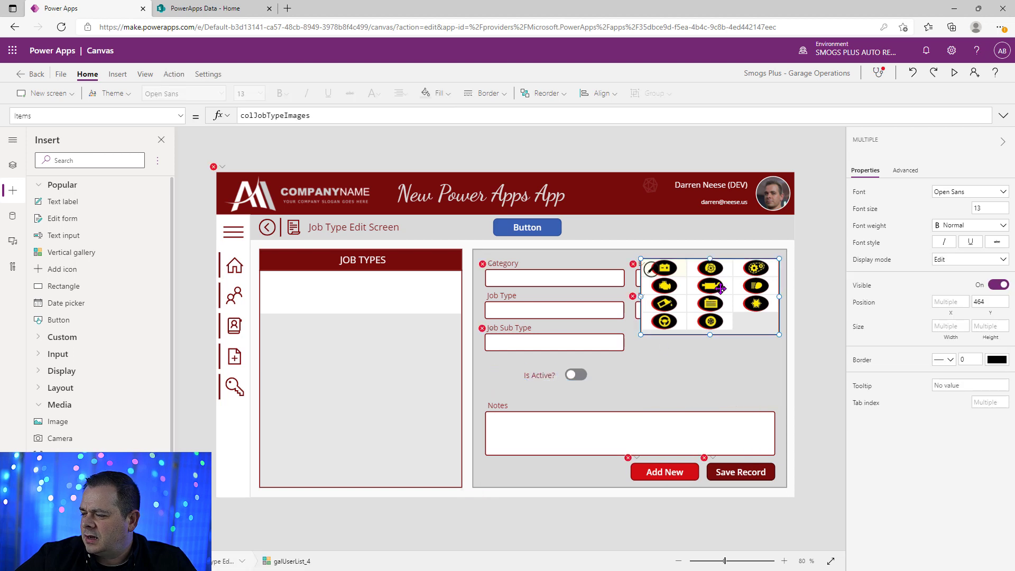
drag(721, 289, 722, 345)
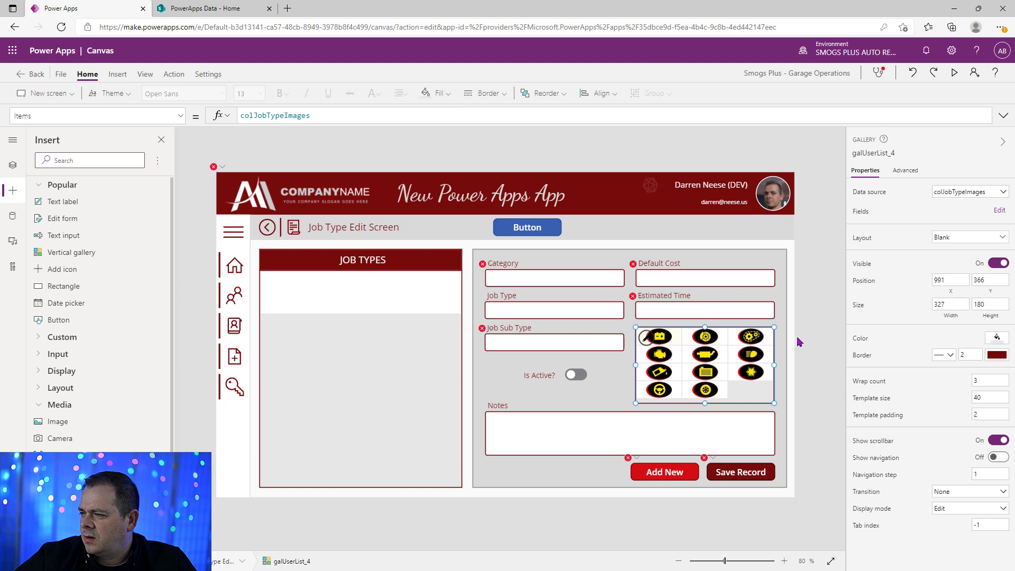
Reduce the icon gallery's height to about 170 and turn off its scrollbar.
click(824, 349)
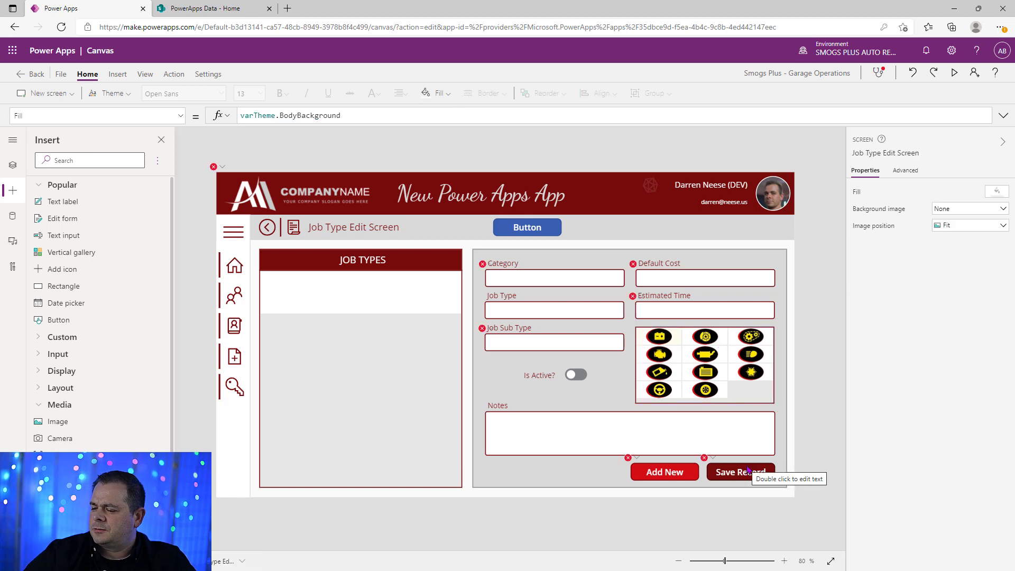
click(740, 391)
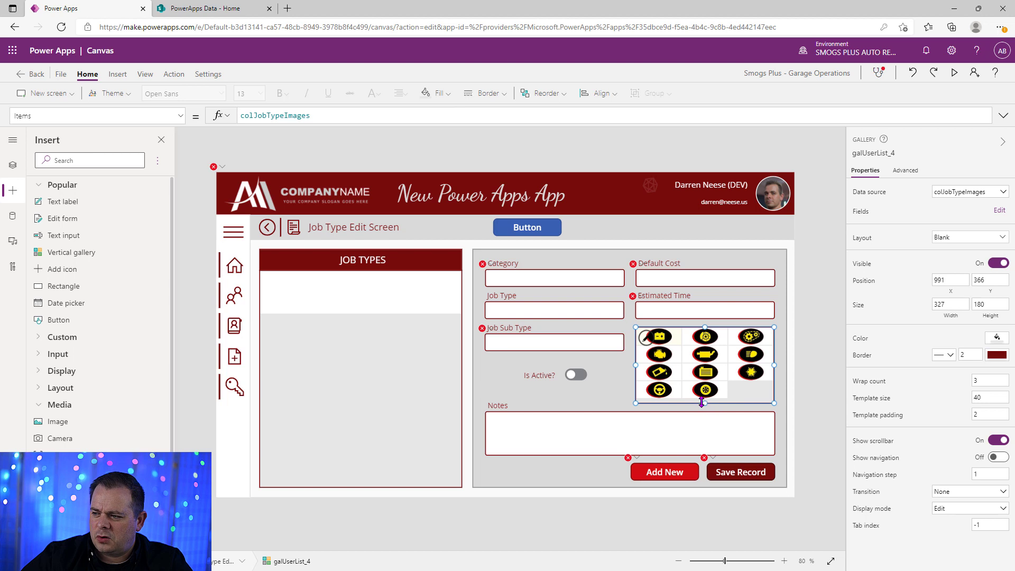
drag(705, 402, 707, 399)
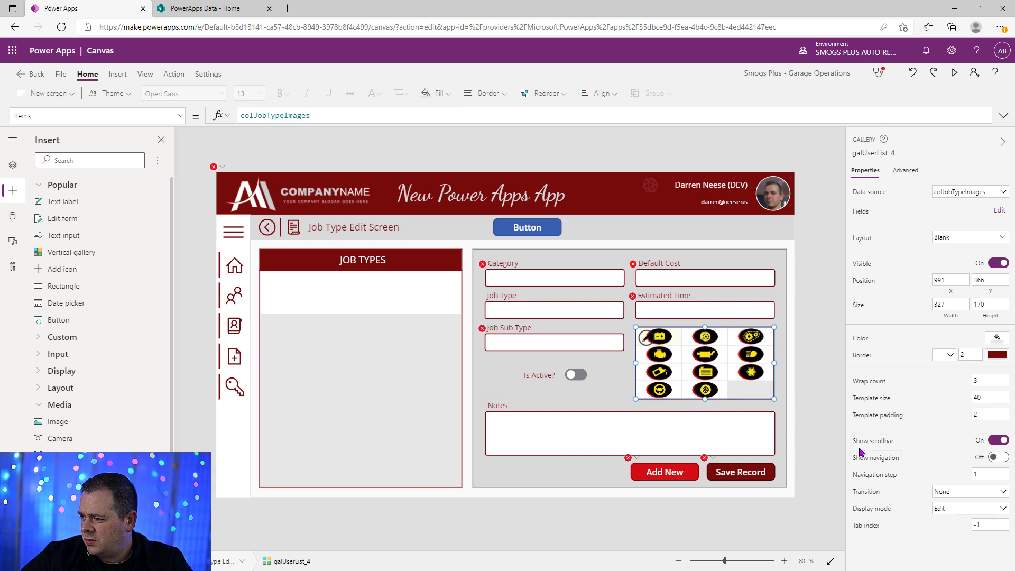
click(997, 441)
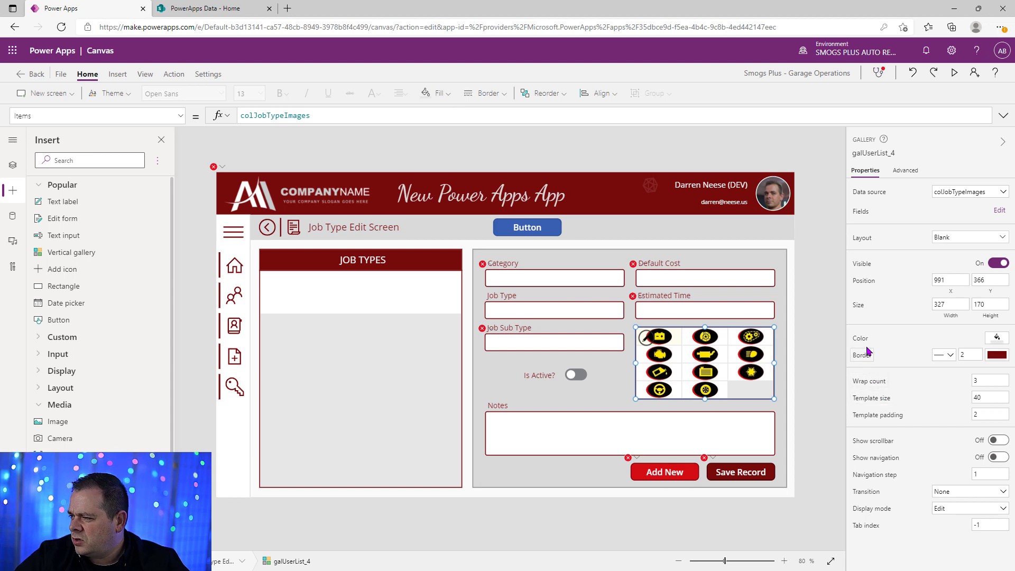
Set the icon gallery's template padding to 1.
drag(990, 415, 949, 415)
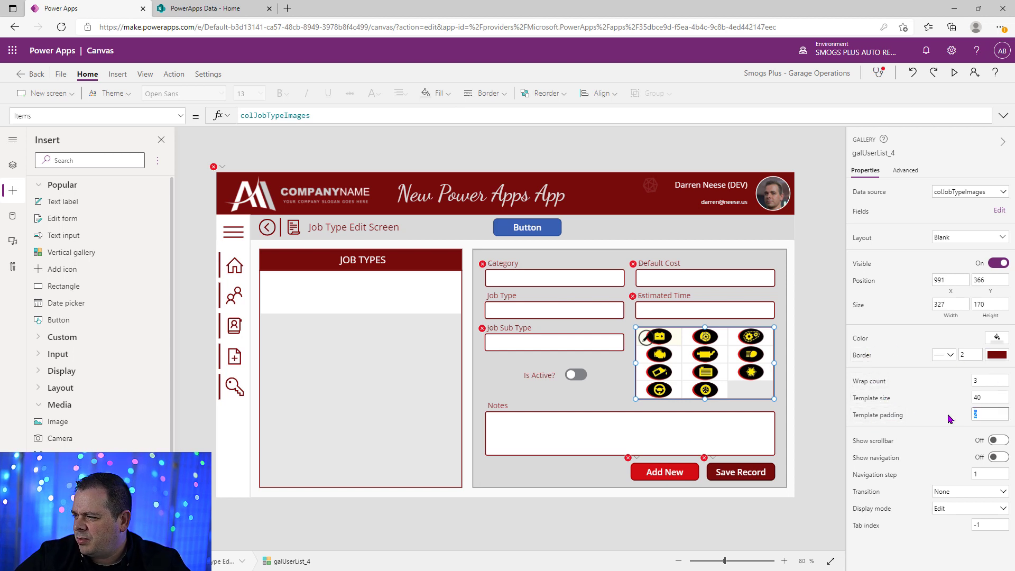
text(1)
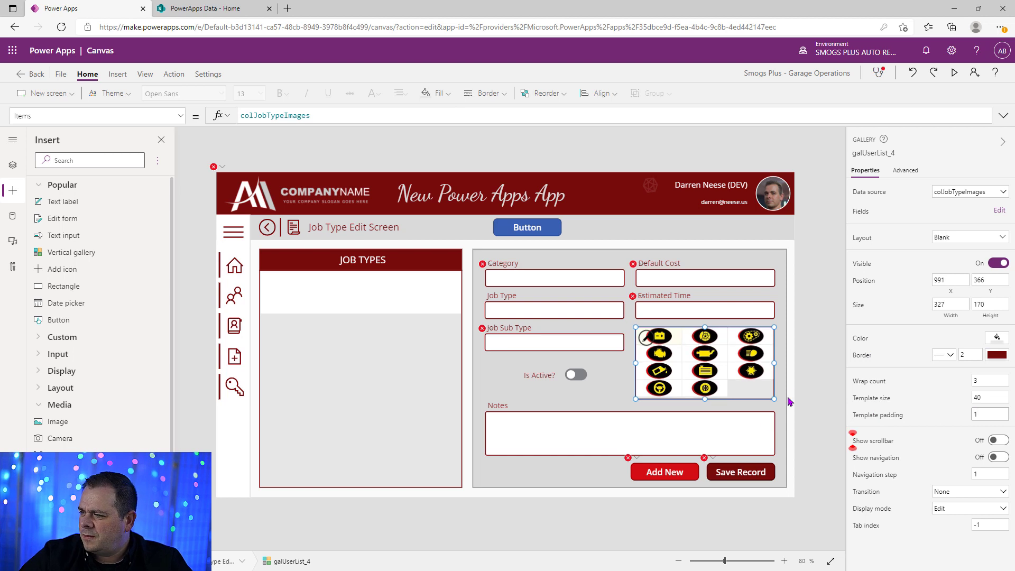
click(814, 339)
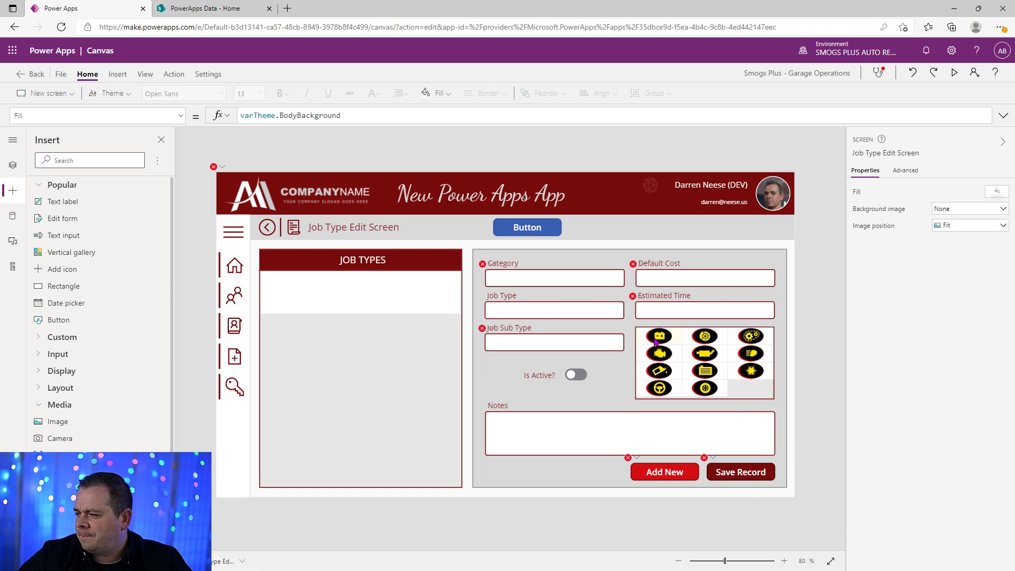
drag(724, 561, 762, 542)
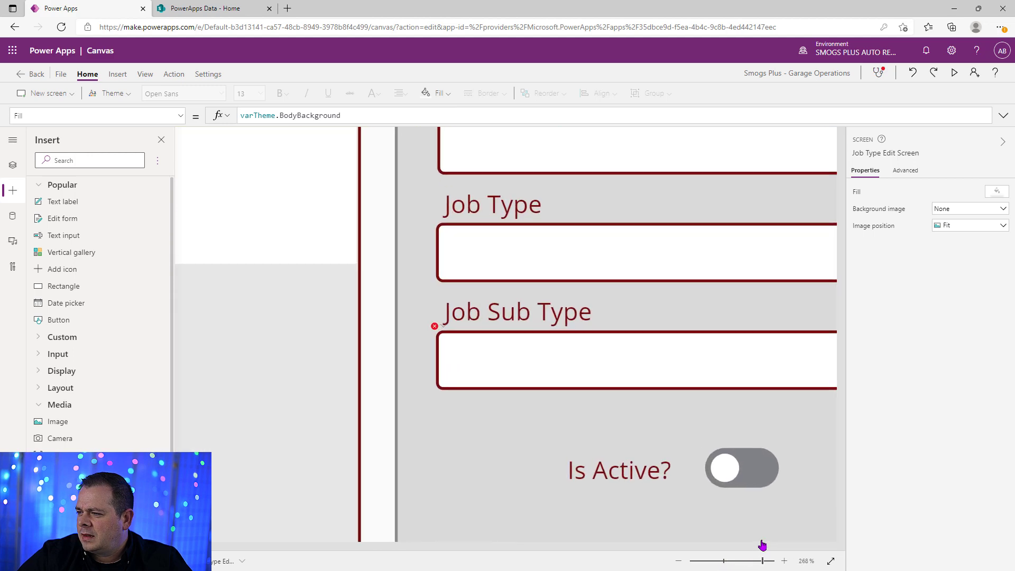
click(734, 547)
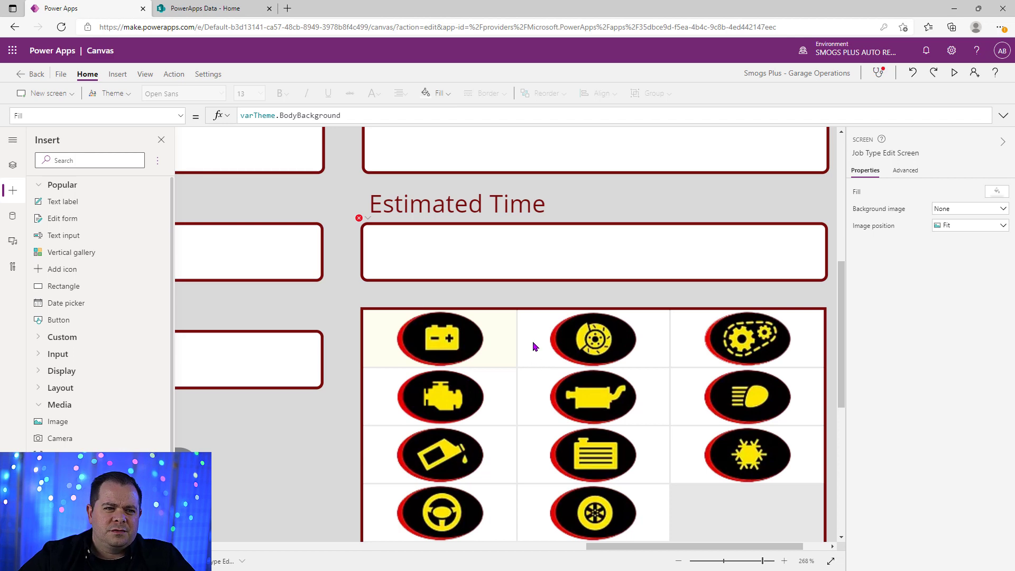
click(723, 561)
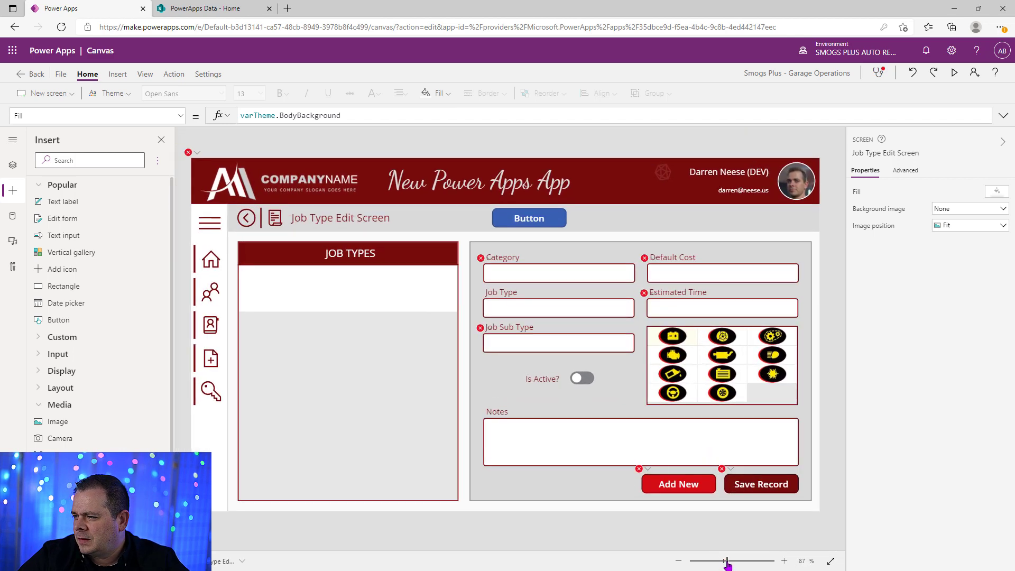
In the icon gallery's TemplateFill formula, replace the selected-item colour with LightYellow, keeping White for the other items.
click(708, 383)
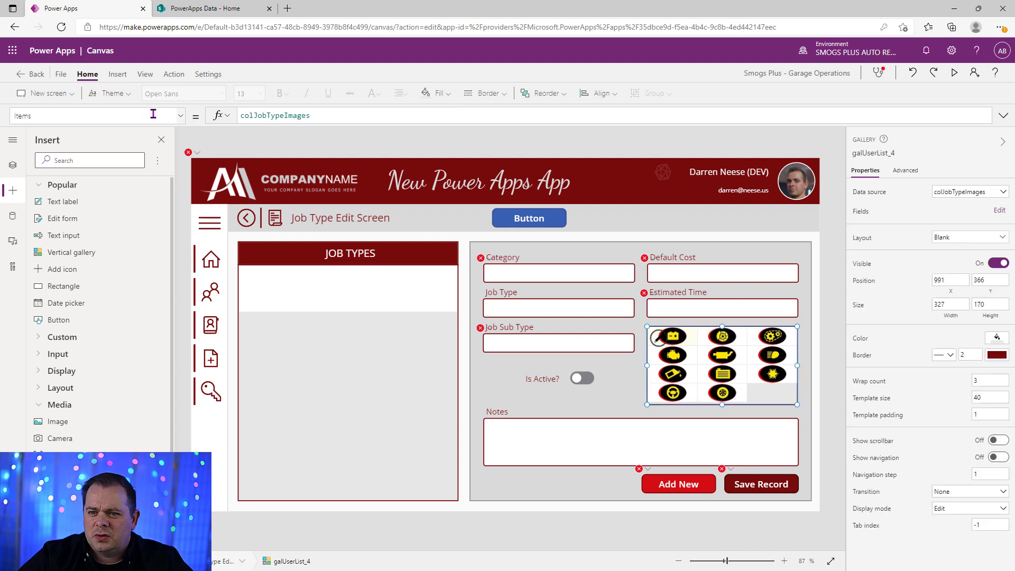
click(180, 116)
scroll(147, 255, down, 2)
scroll(147, 256, down, 3)
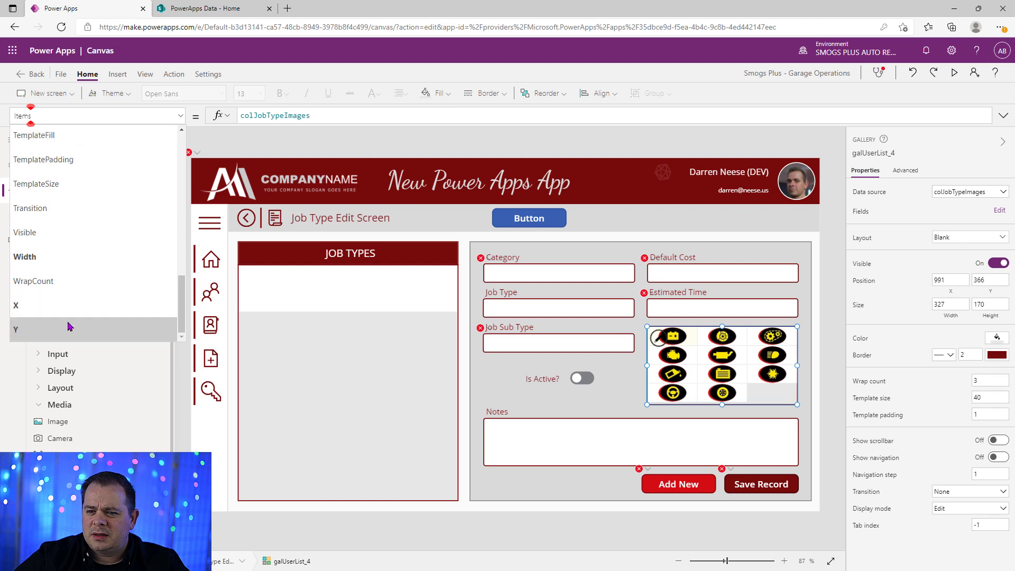
click(96, 136)
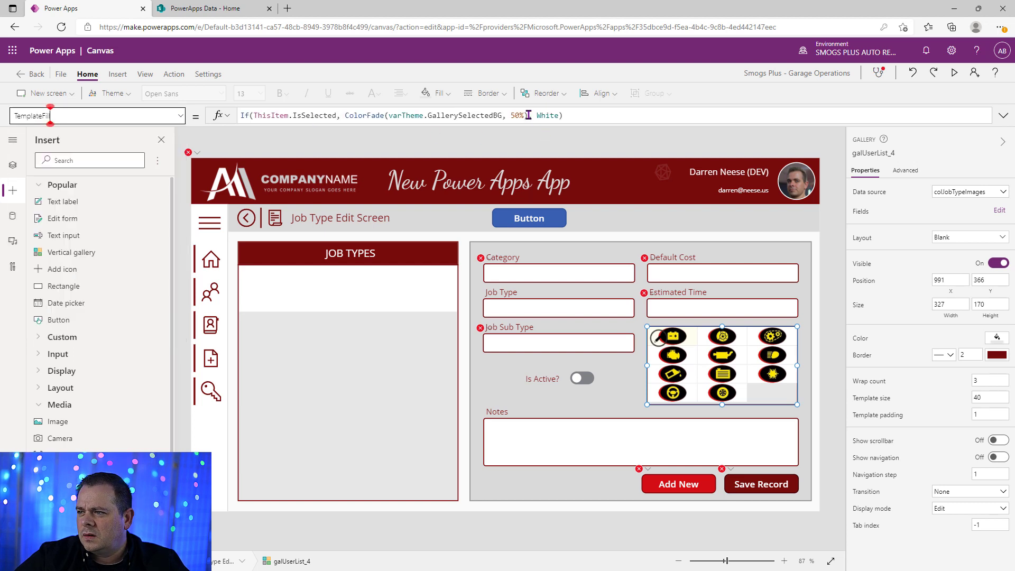
drag(528, 115, 344, 115)
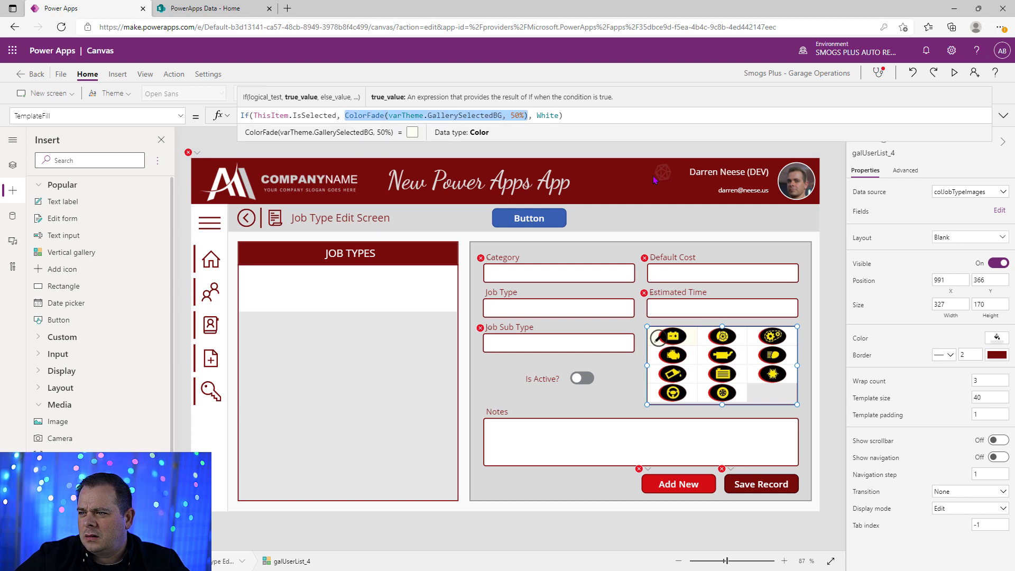
text(LightYel)
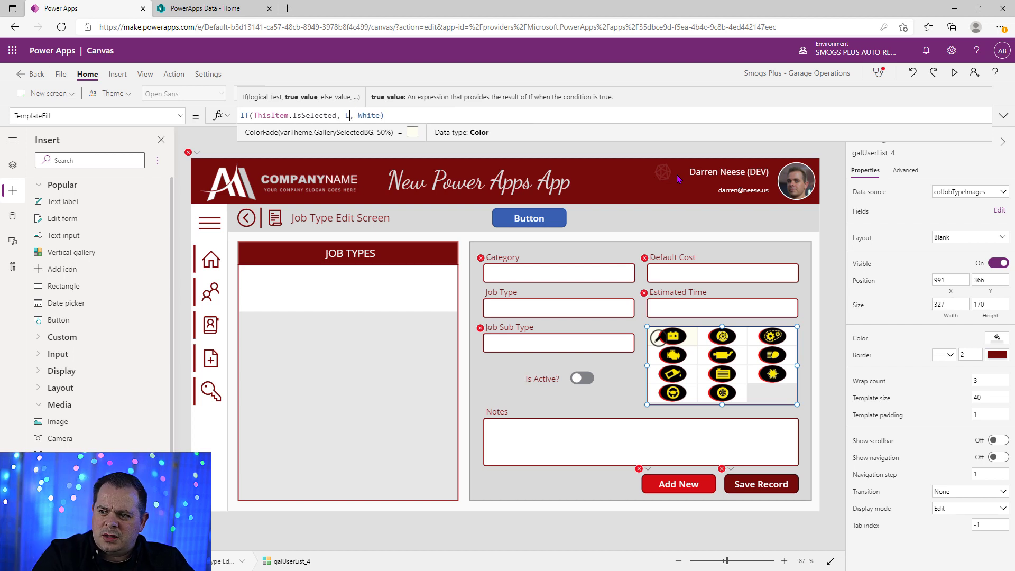
key(Tab)
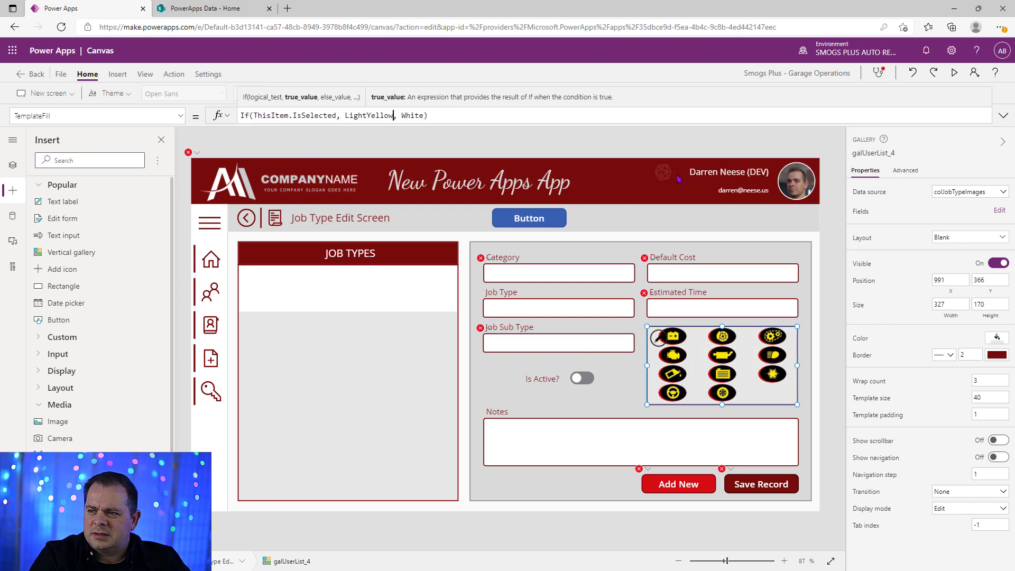
Change the selected-item colour in the gallery's TemplateFill formula to ColorFade(Yellow, 50%).
double_click(372, 115)
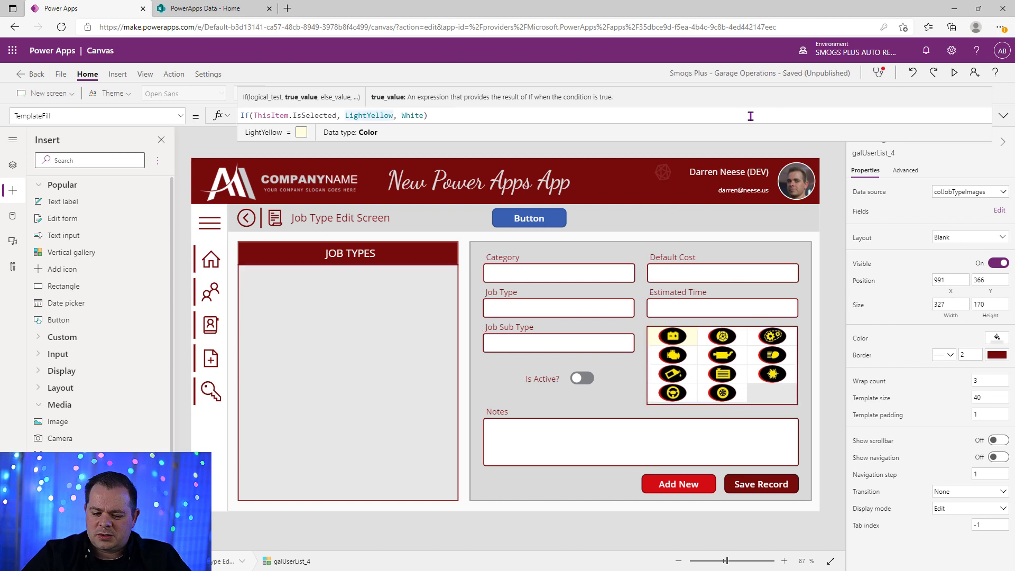
text(Yellow)
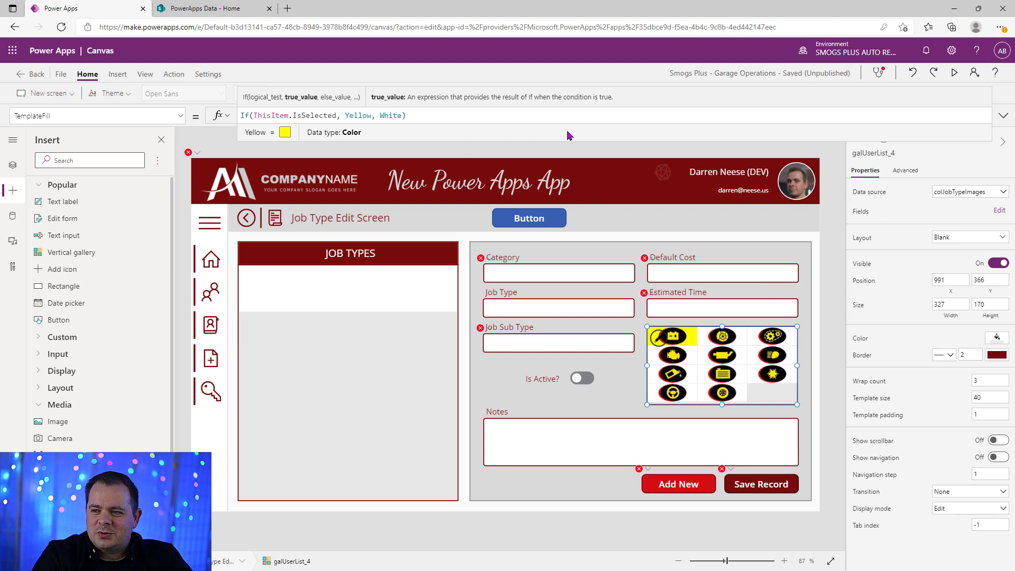
key(ctrl+Left)
text(ColorFade)
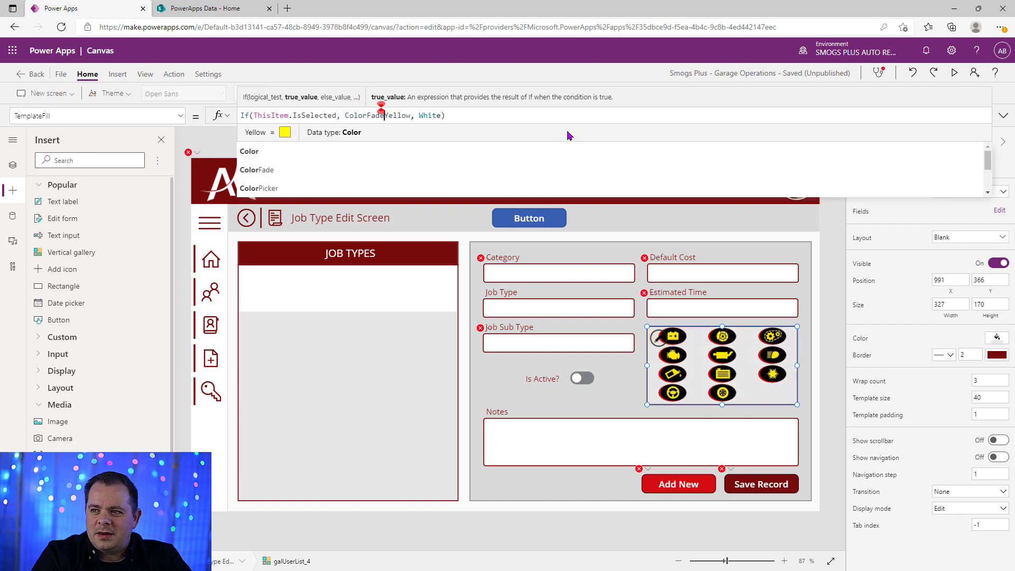
text(()
key(ctrl+Right)
text(, 30)
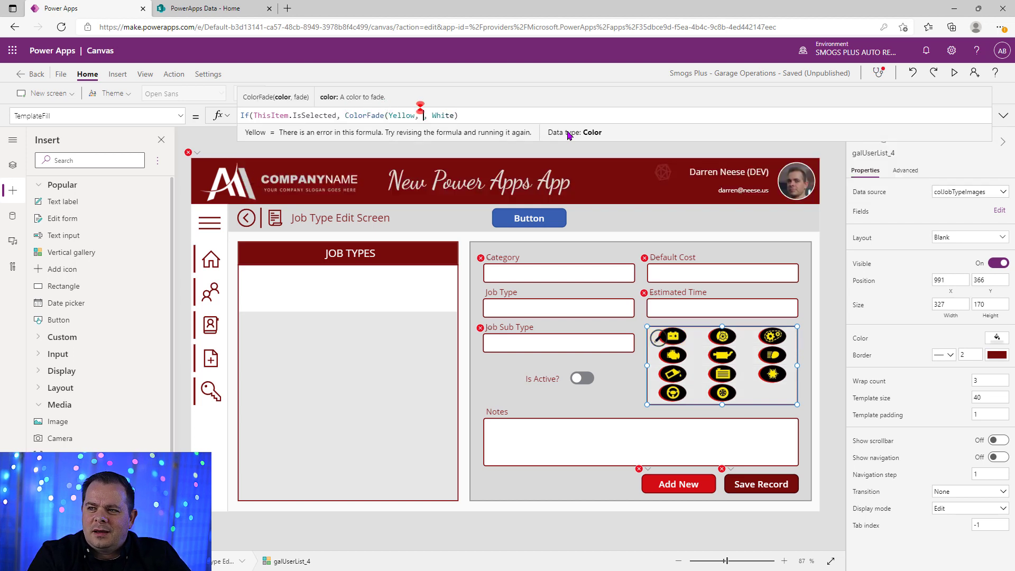
text(%))
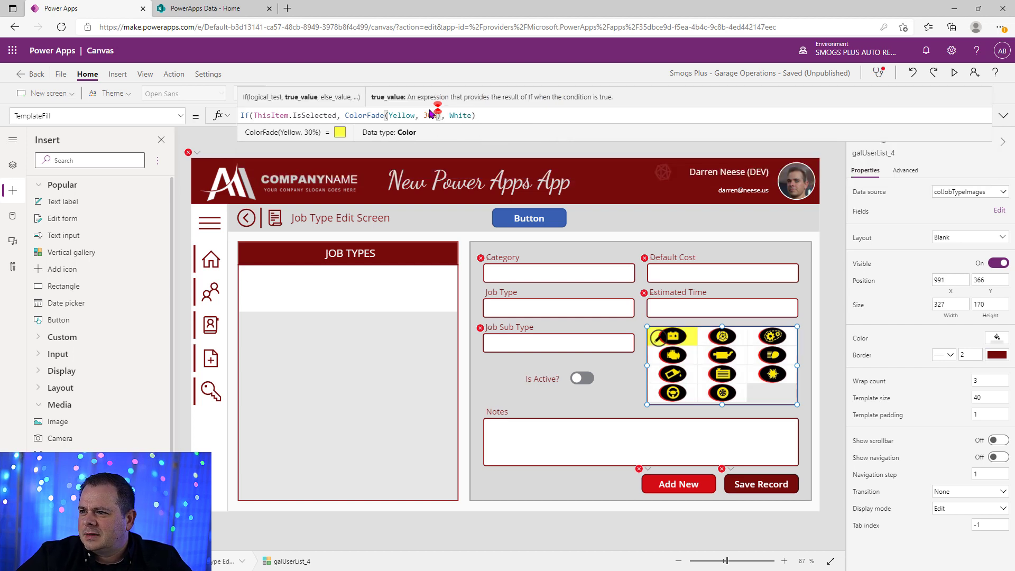
key(Left)
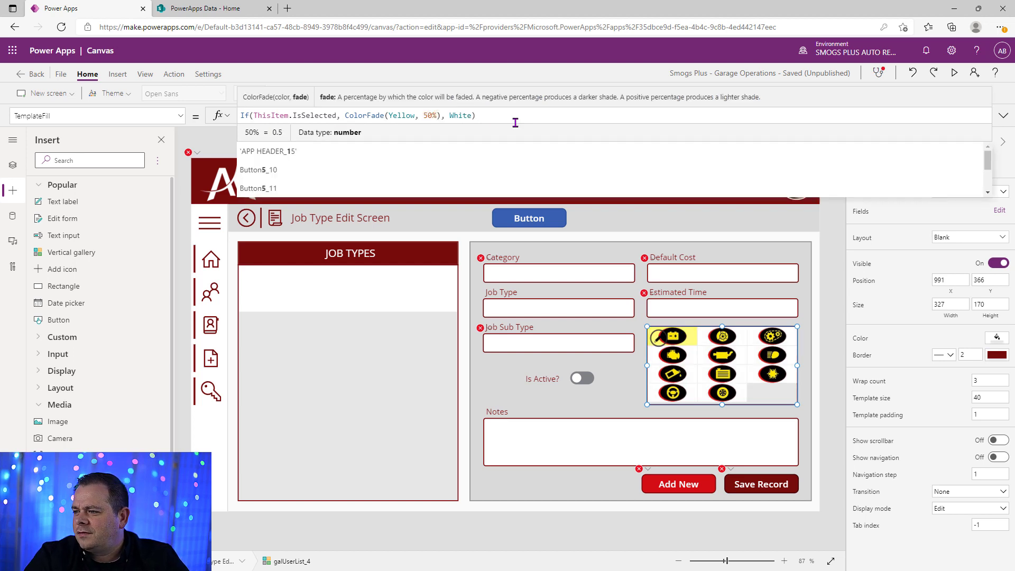
click(833, 337)
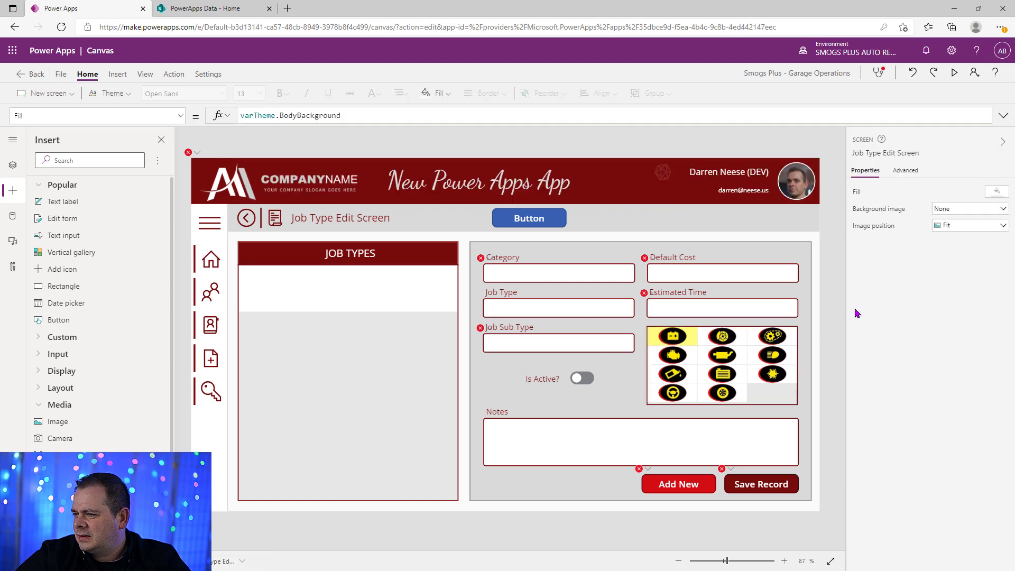
Set the icon gallery's wrap count to 4 and its template padding to 2.
click(730, 374)
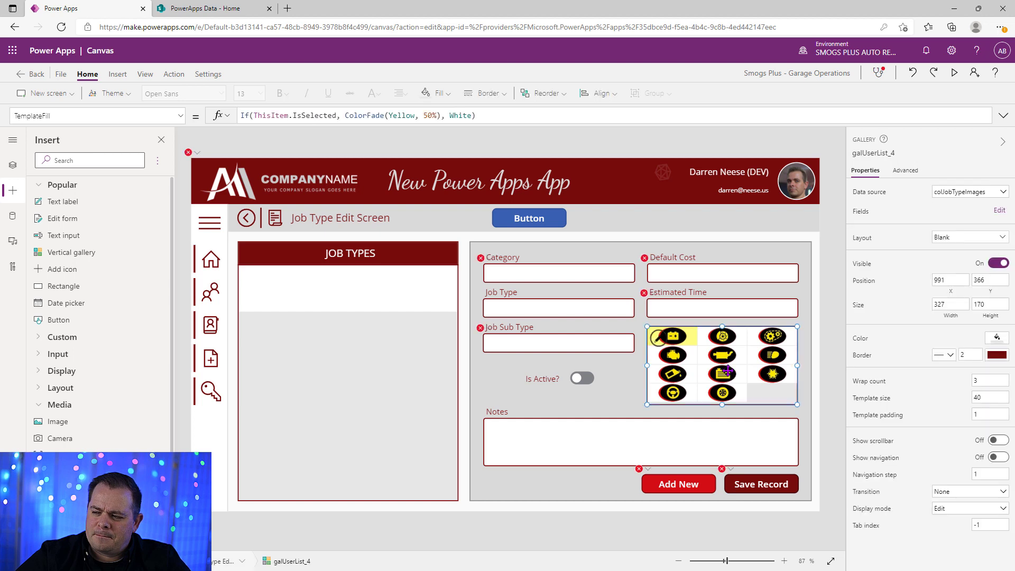
click(829, 373)
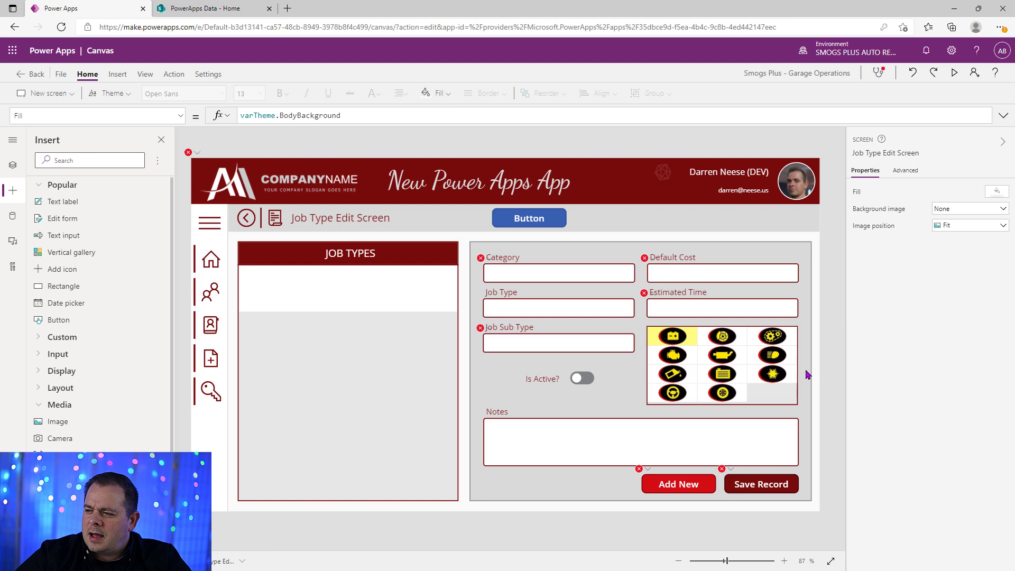
click(766, 373)
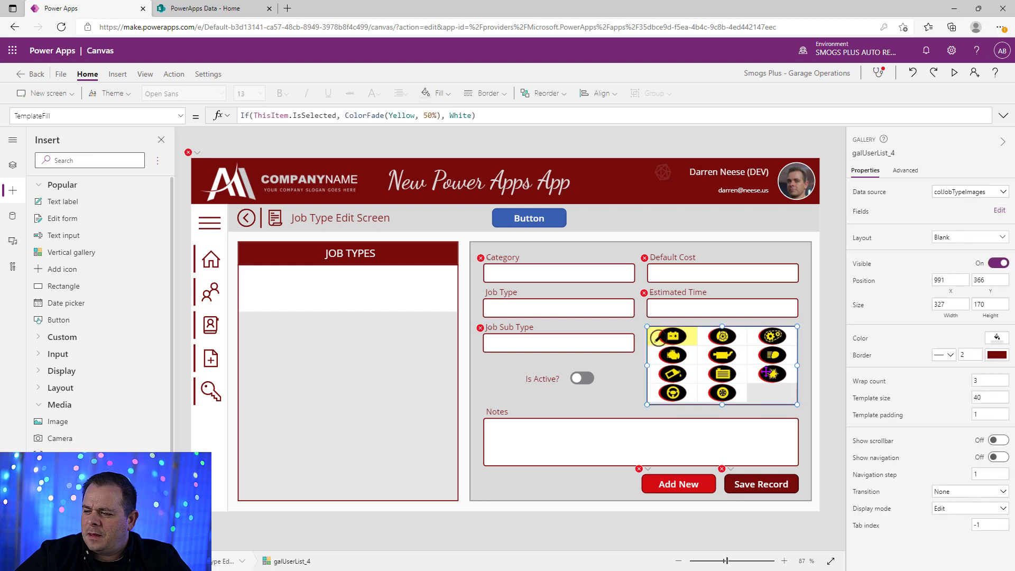
click(977, 375)
text(4)
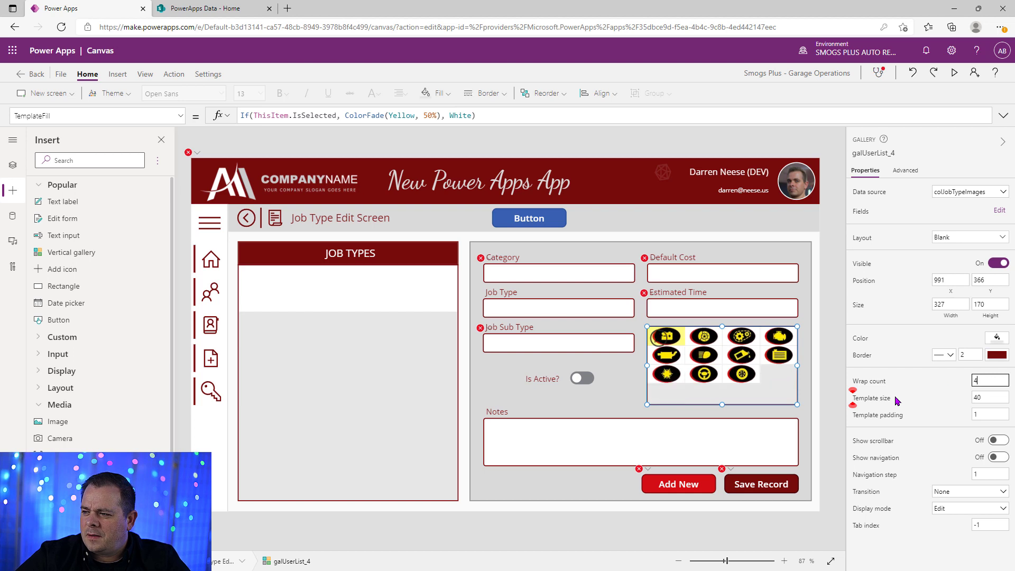
click(982, 413)
text(2)
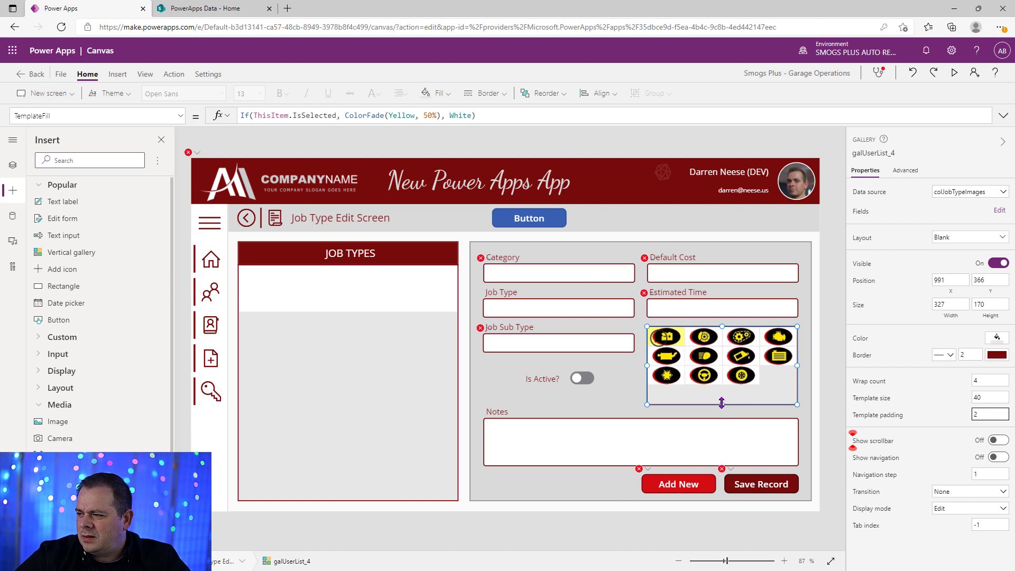
Reduce the icon gallery's height to about 161 and set its template size to 49.
drag(721, 403, 725, 395)
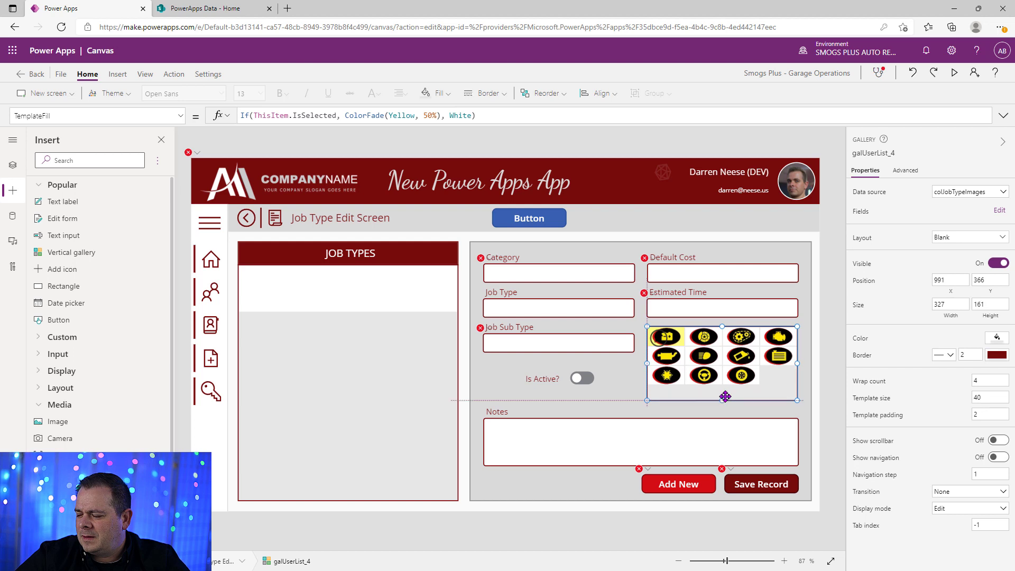
click(988, 397)
key(BackSpace)
text(4)
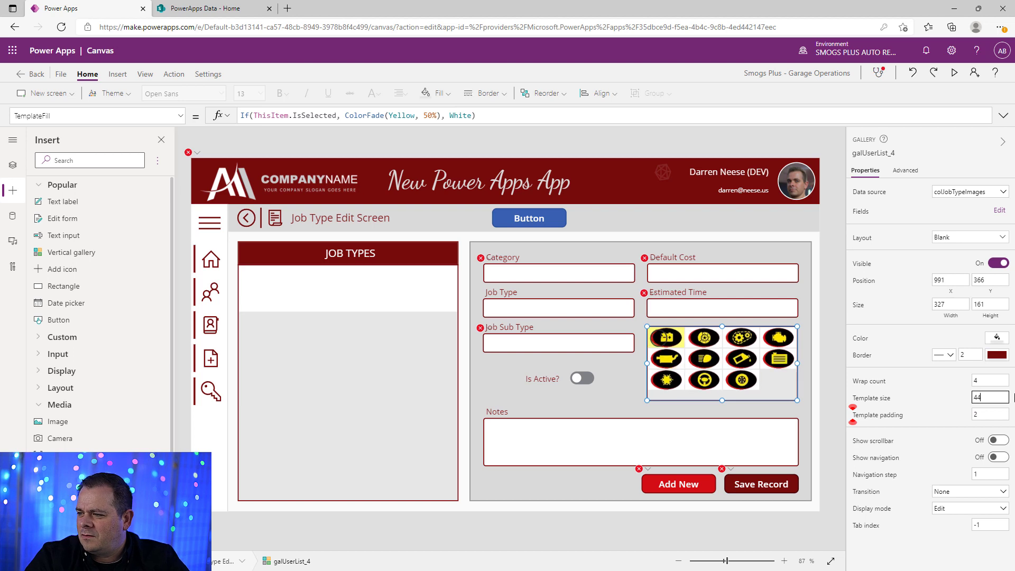
key(BackSpace)
text(6)
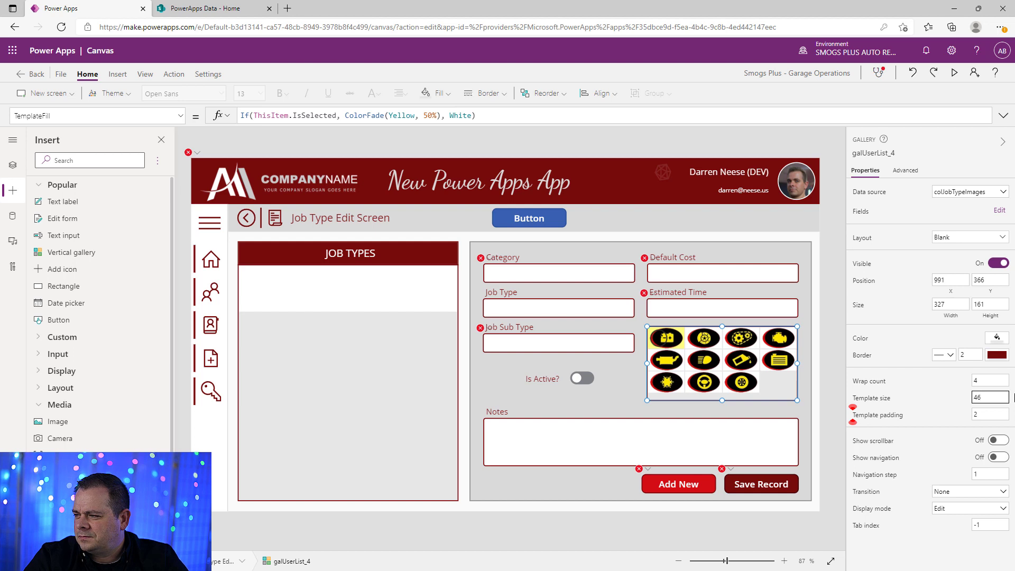
key(BackSpace)
text(8)
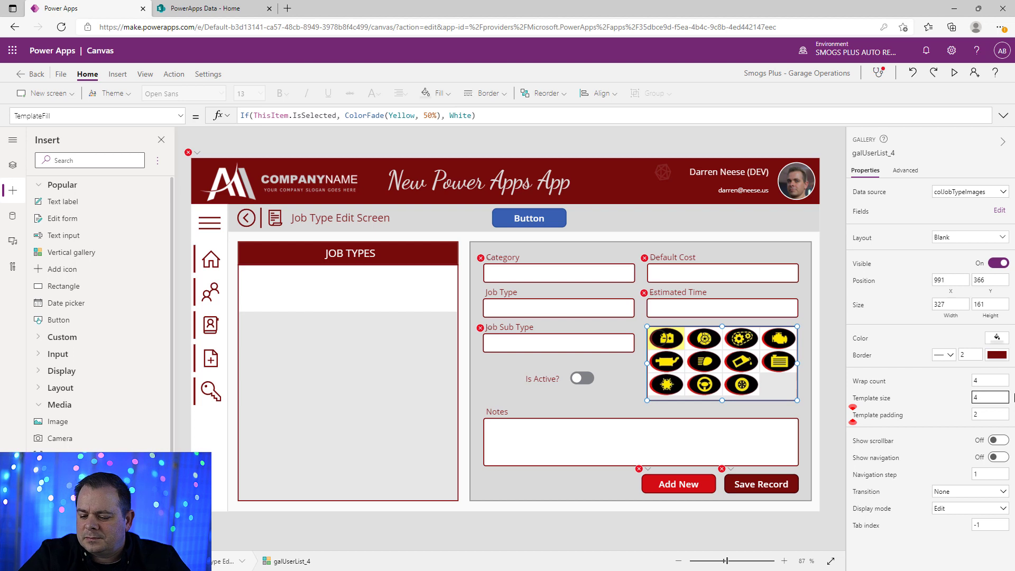
key(BackSpace)
text(9)
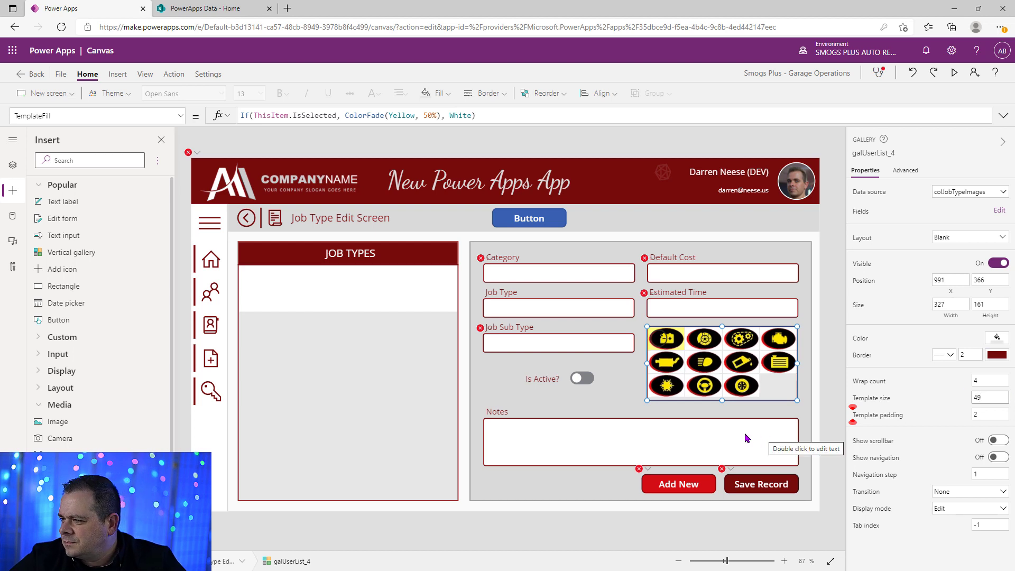
click(830, 361)
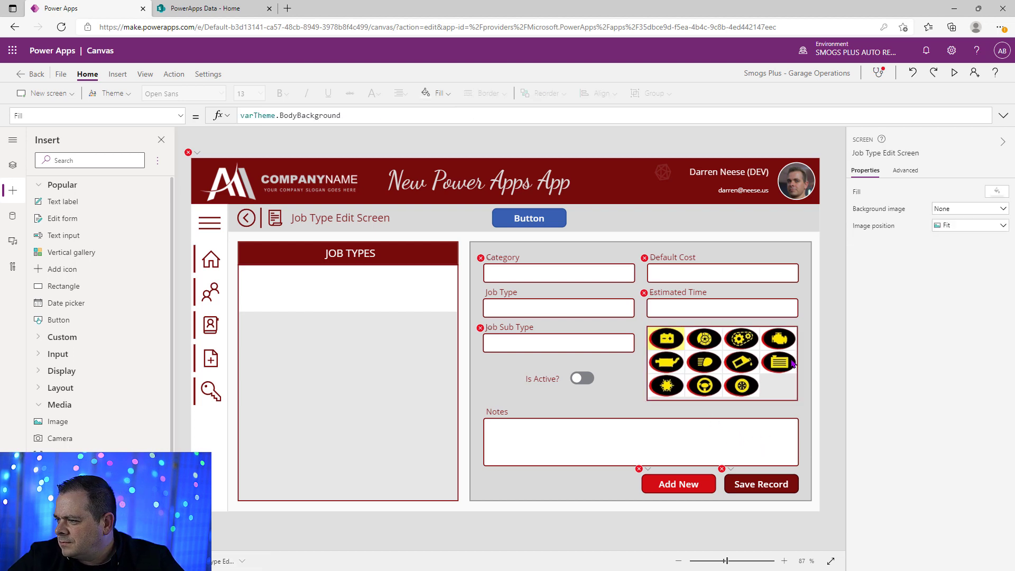
Set the padding of the image inside the icon gallery to 2 on all four sides.
click(670, 340)
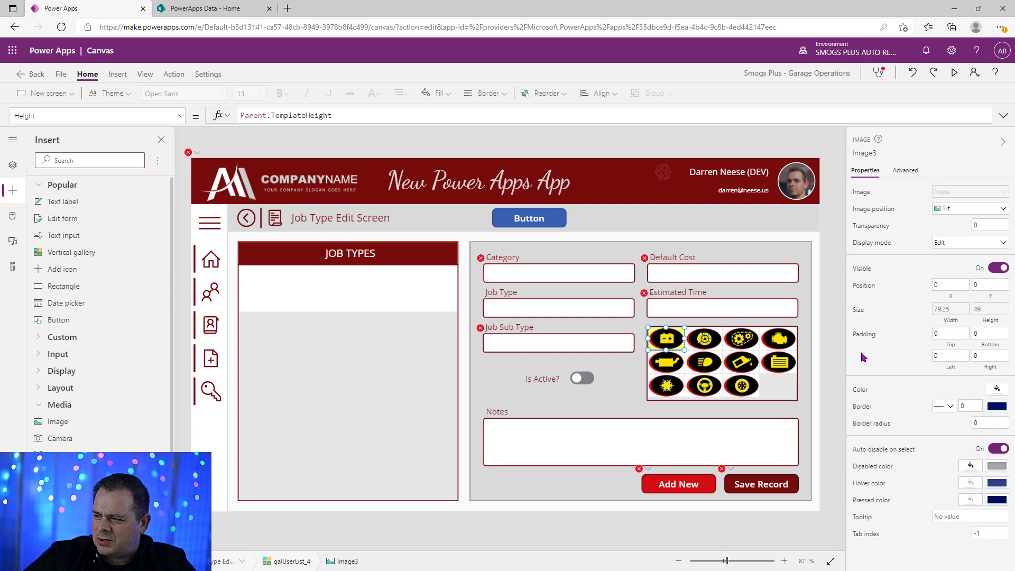
click(946, 333)
text(2)
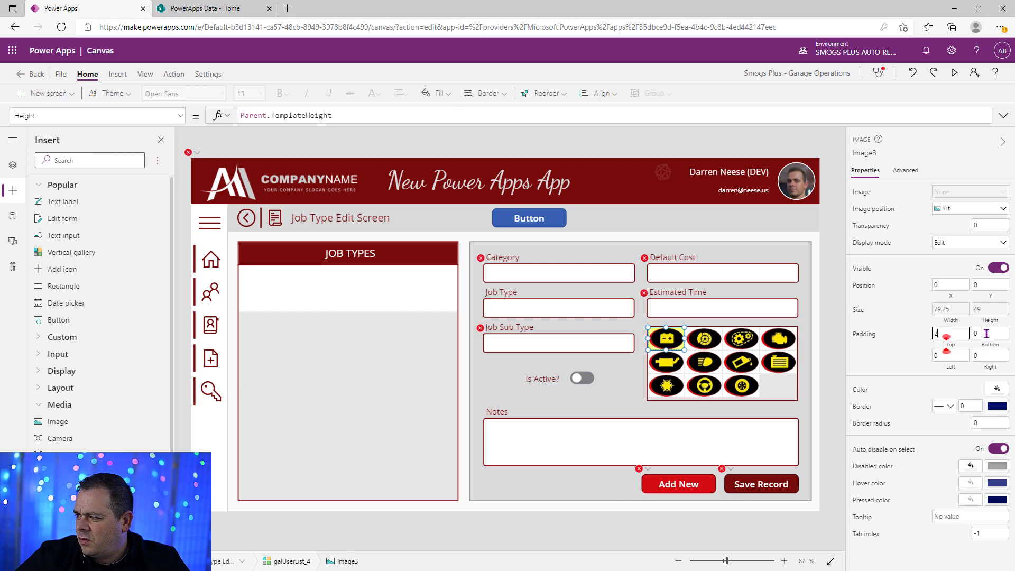
drag(986, 334, 912, 361)
text(2)
drag(999, 358, 971, 338)
text(22)
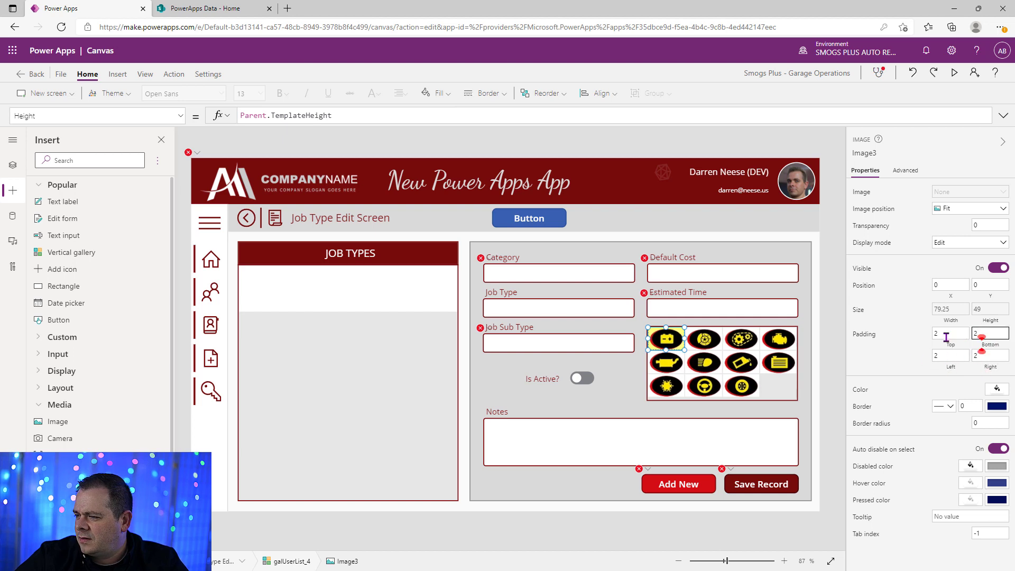
click(815, 405)
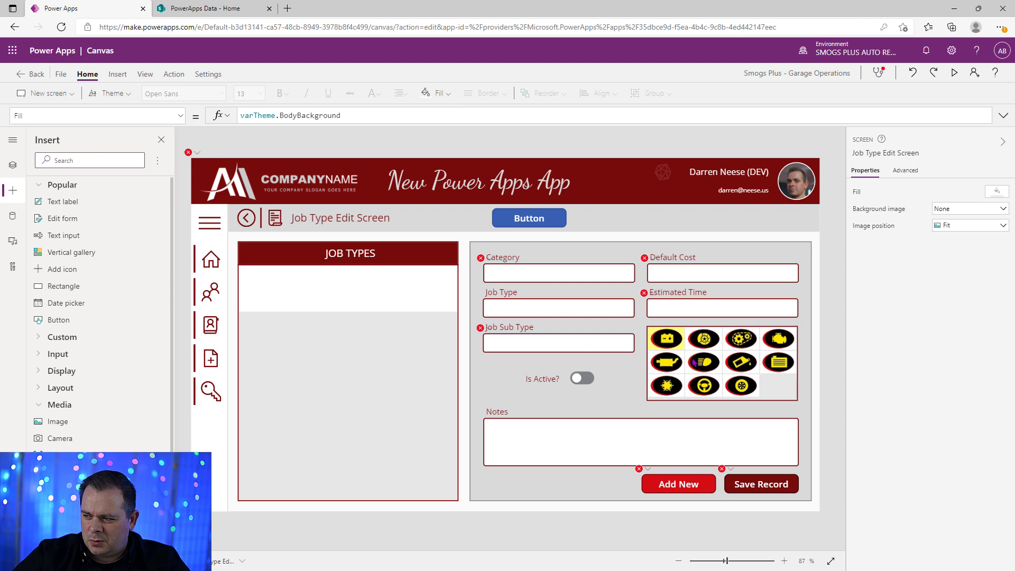
Set the padding of the image inside the icon gallery to 4 on all four sides.
click(669, 339)
double_click(945, 334)
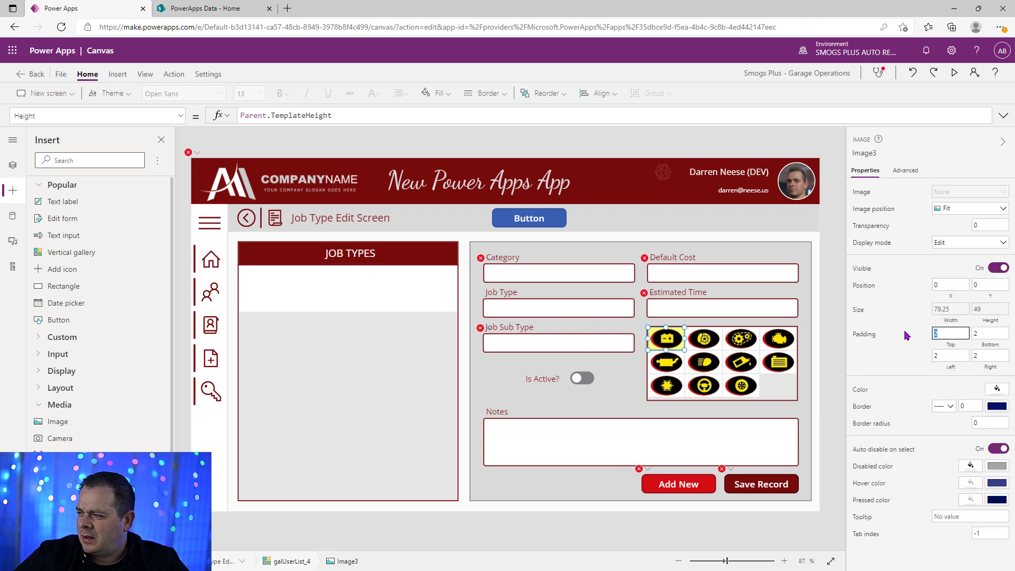
text(4)
key(Tab)
text(4)
key(Tab)
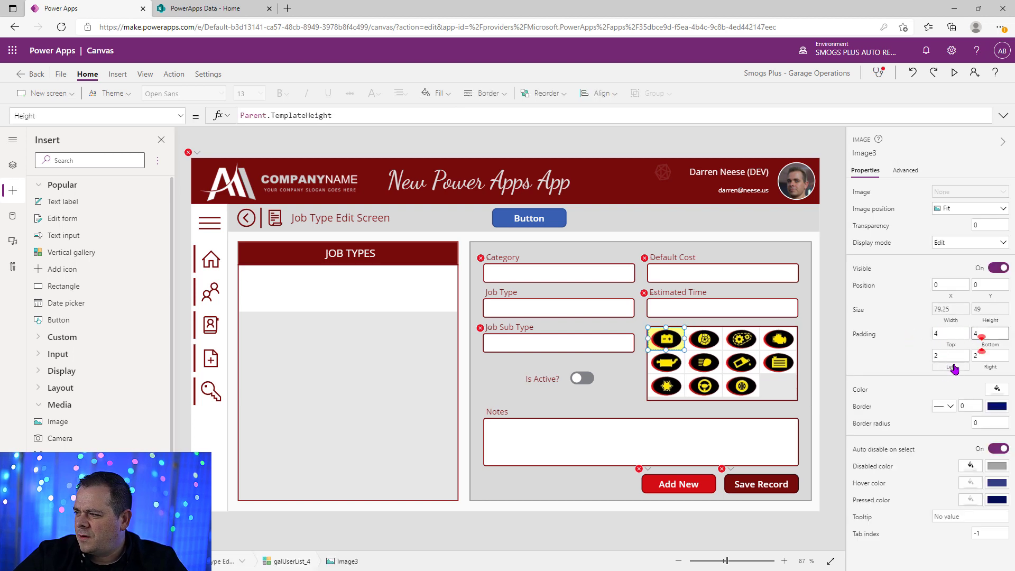
text(4)
key(Tab)
text(4)
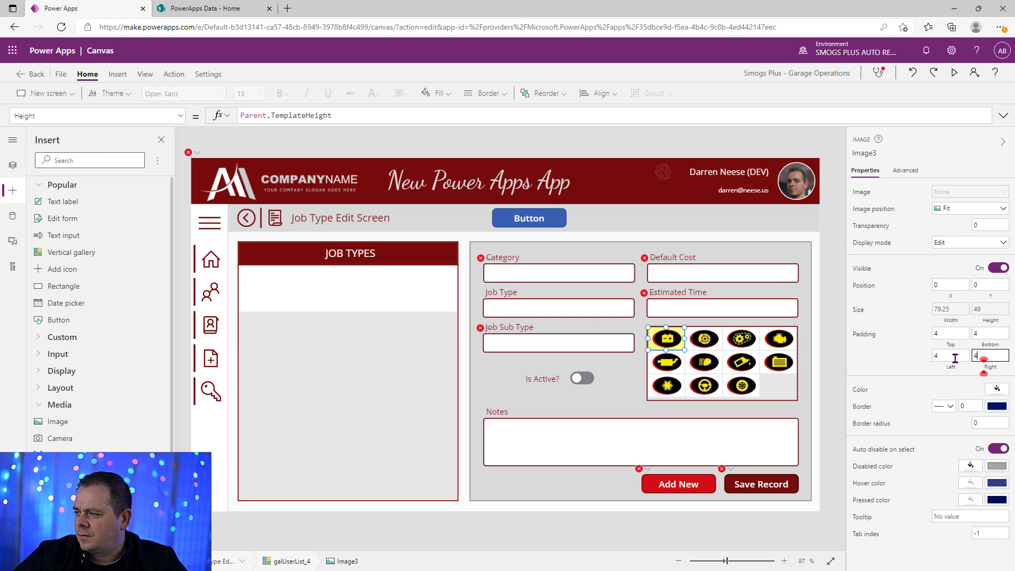
click(830, 367)
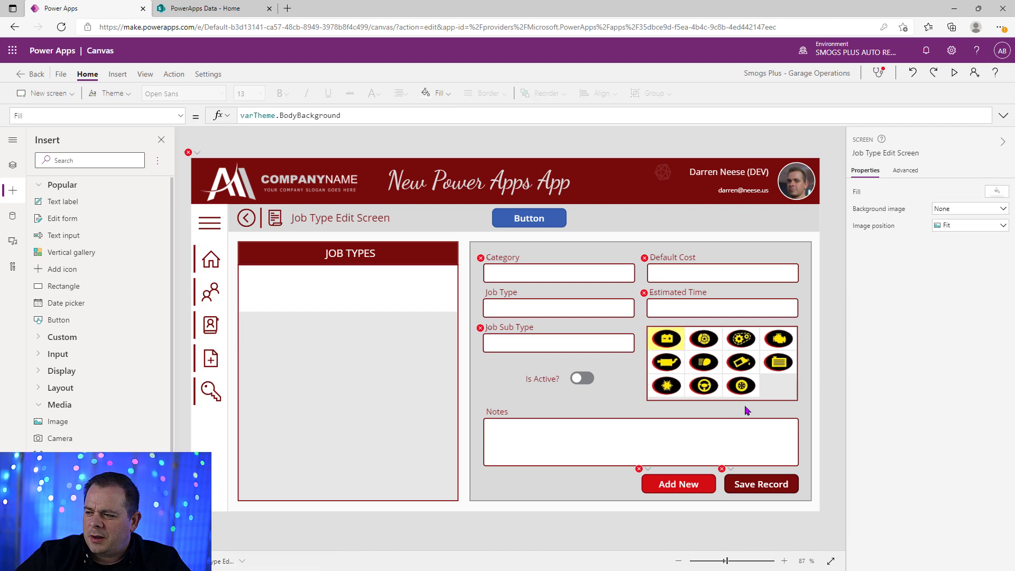
Move the icon gallery down to about X 991, Y 382, keeping it aligned beneath the Estimated Time field.
click(770, 385)
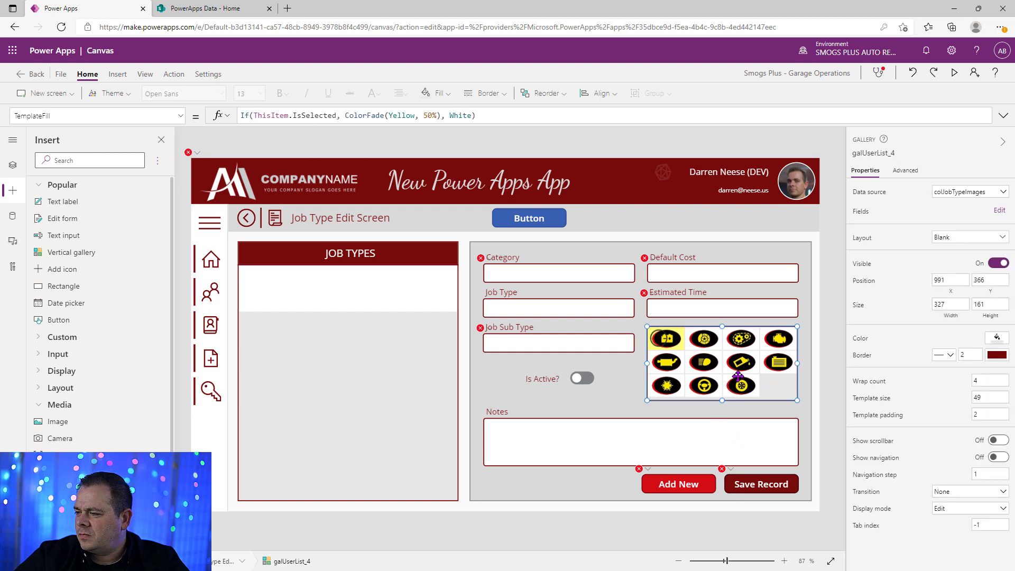
drag(735, 378, 709, 385)
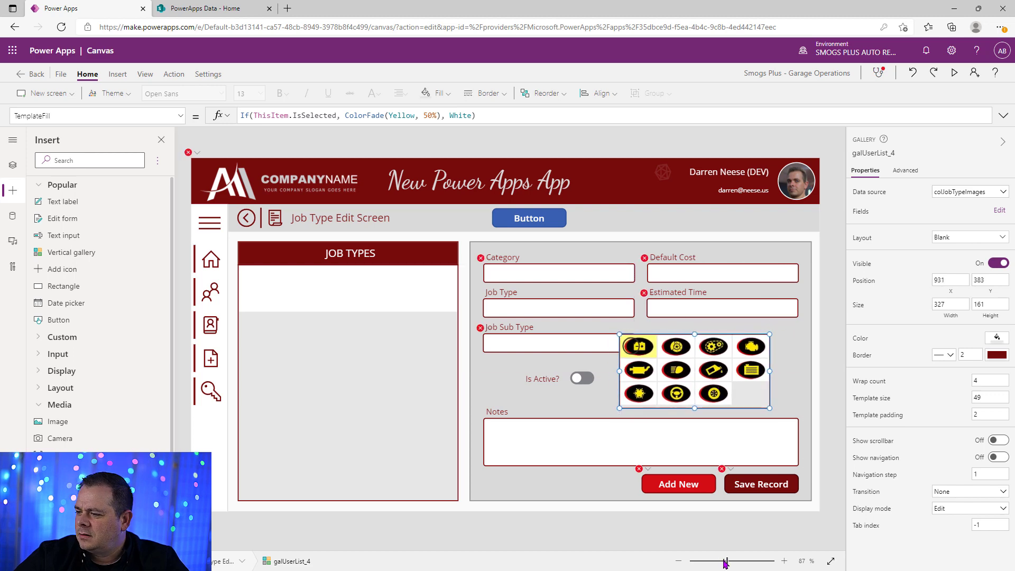
drag(725, 564, 763, 562)
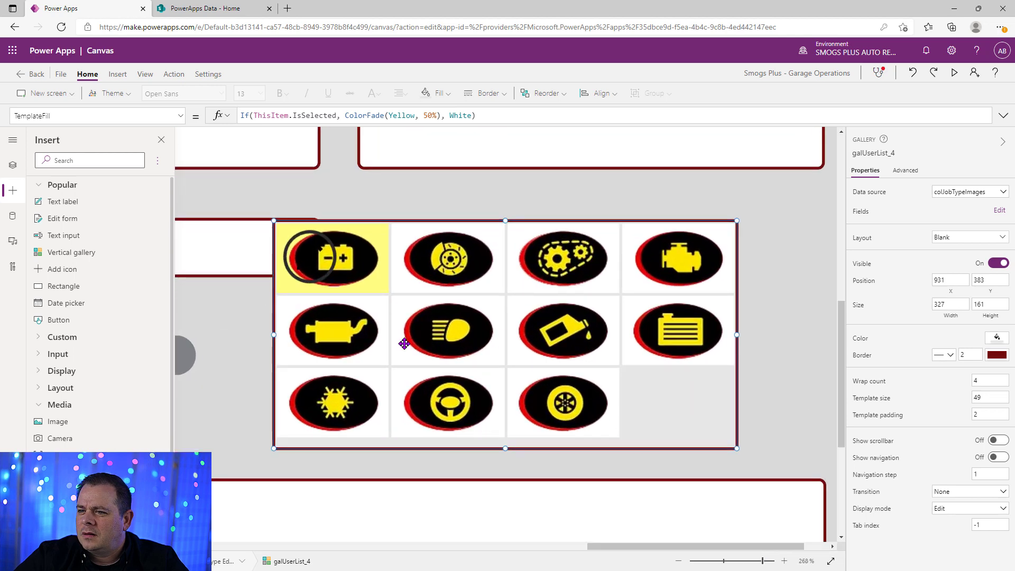
drag(404, 343, 486, 342)
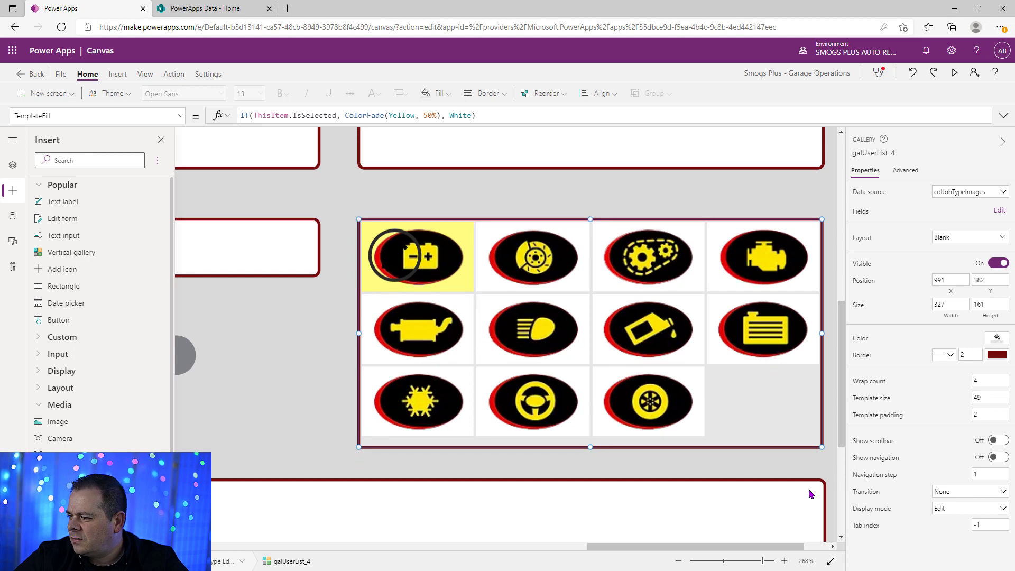
drag(734, 566, 726, 563)
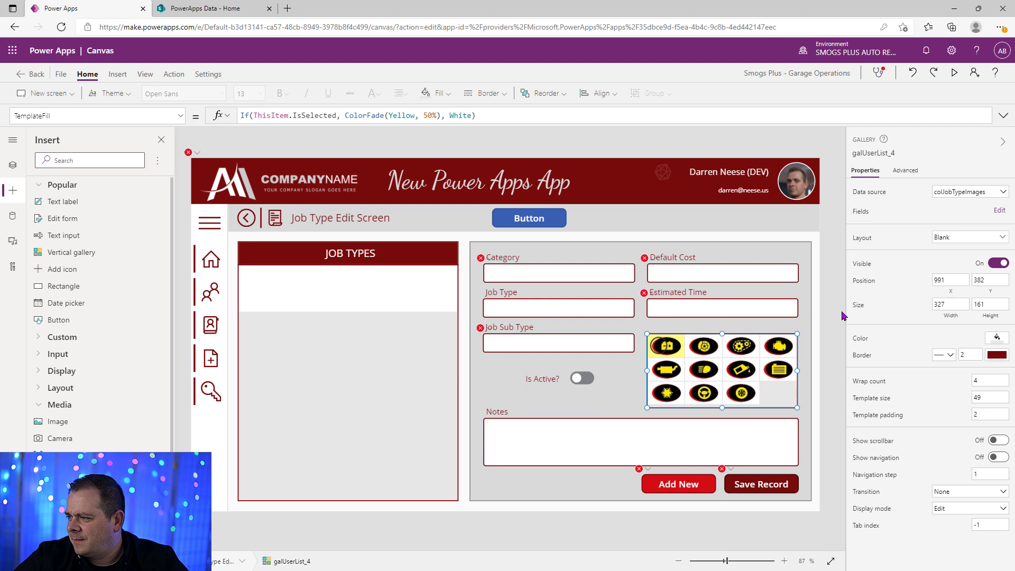
click(829, 327)
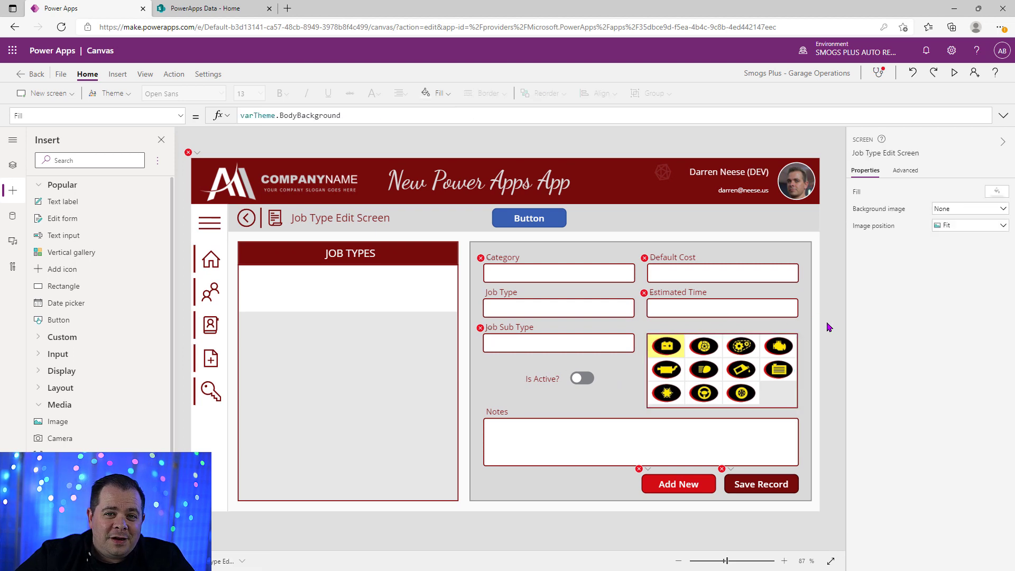
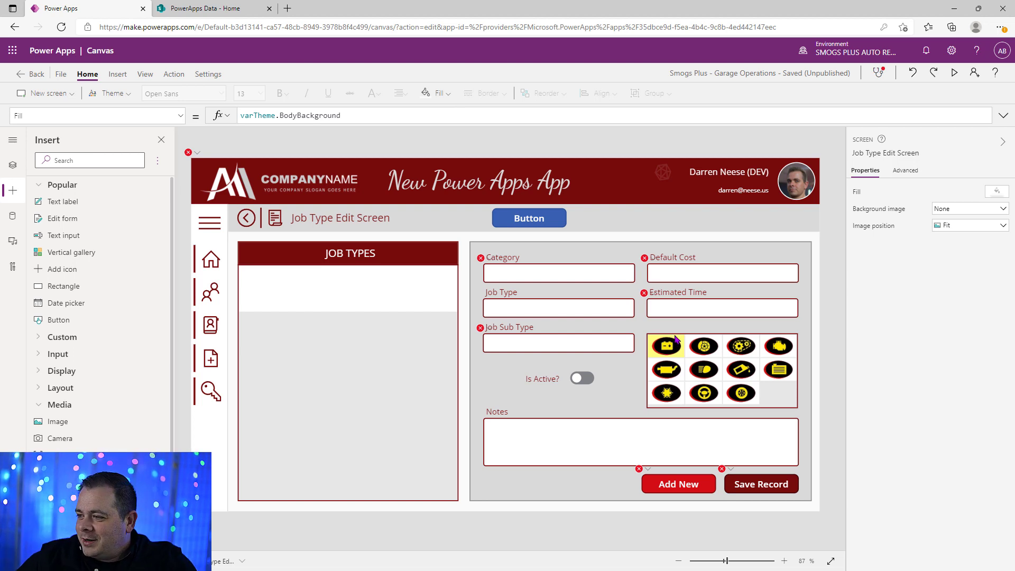
Duplicate the Job Sub Type label, place the copy just above the icon gallery, and change its text to Associated Image.
click(520, 328)
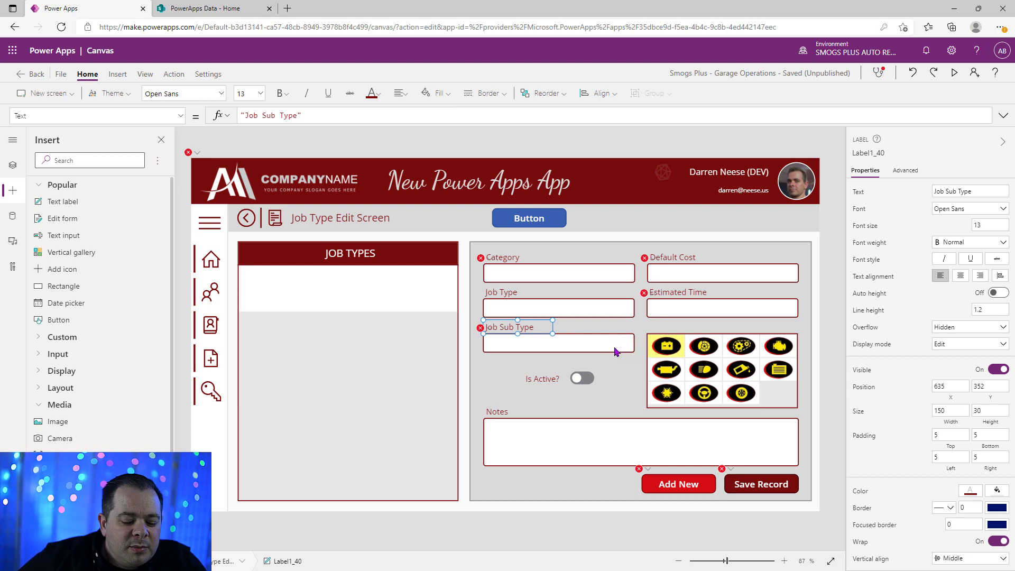
click(679, 330)
key(ctrl+v)
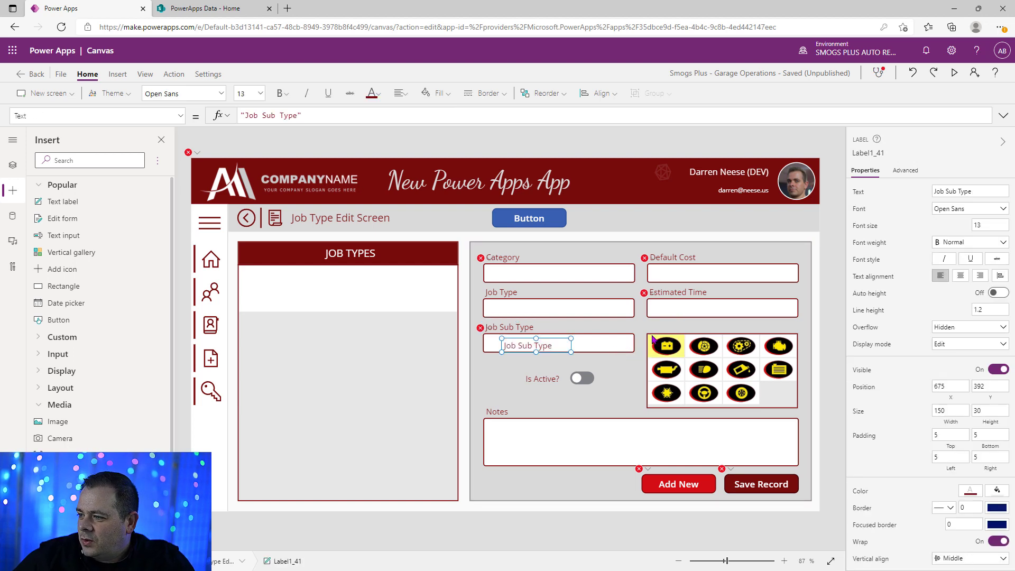
drag(565, 349, 705, 329)
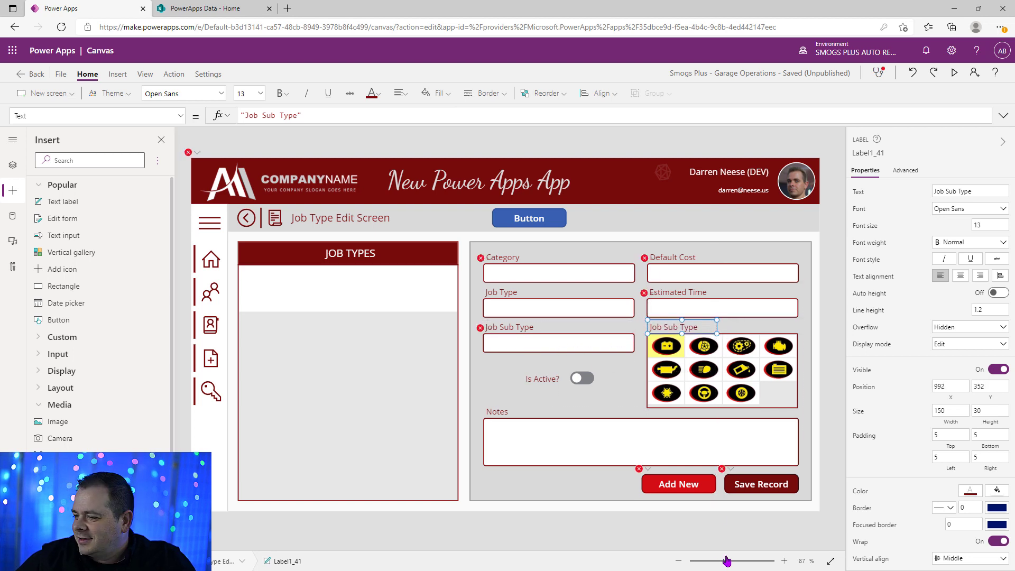
drag(726, 561, 730, 561)
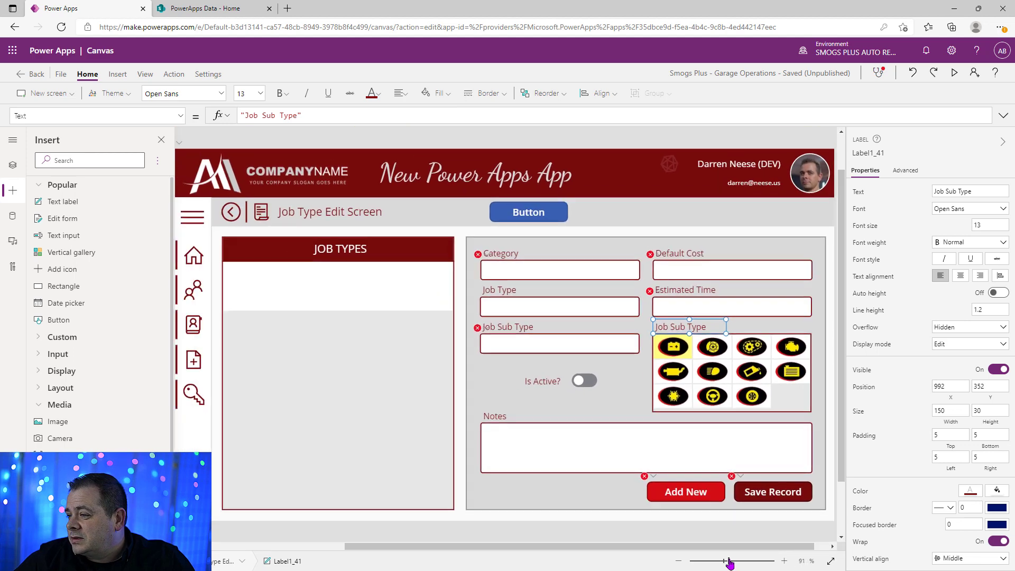
click(982, 192)
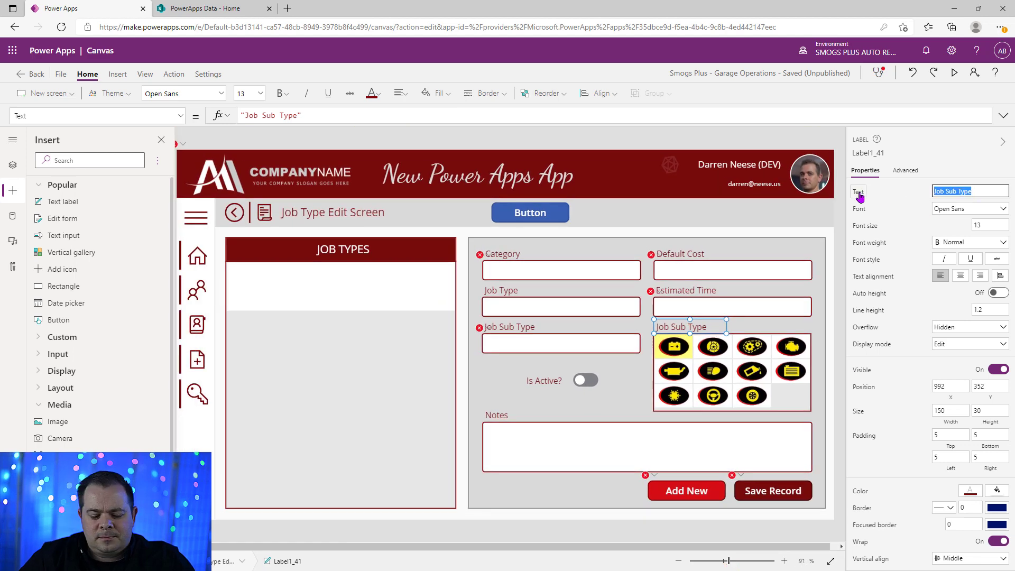
text(Associated Image)
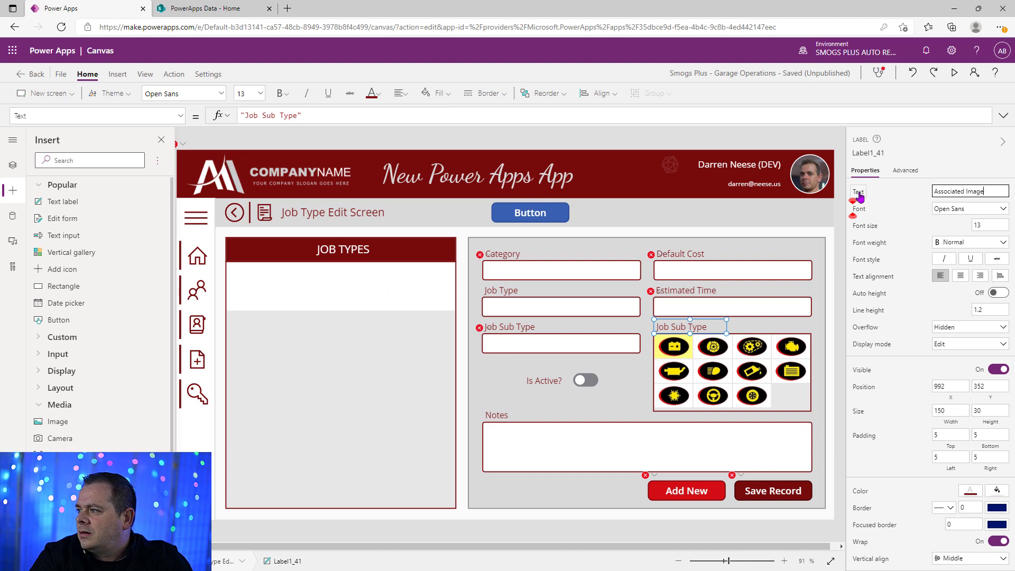
click(963, 411)
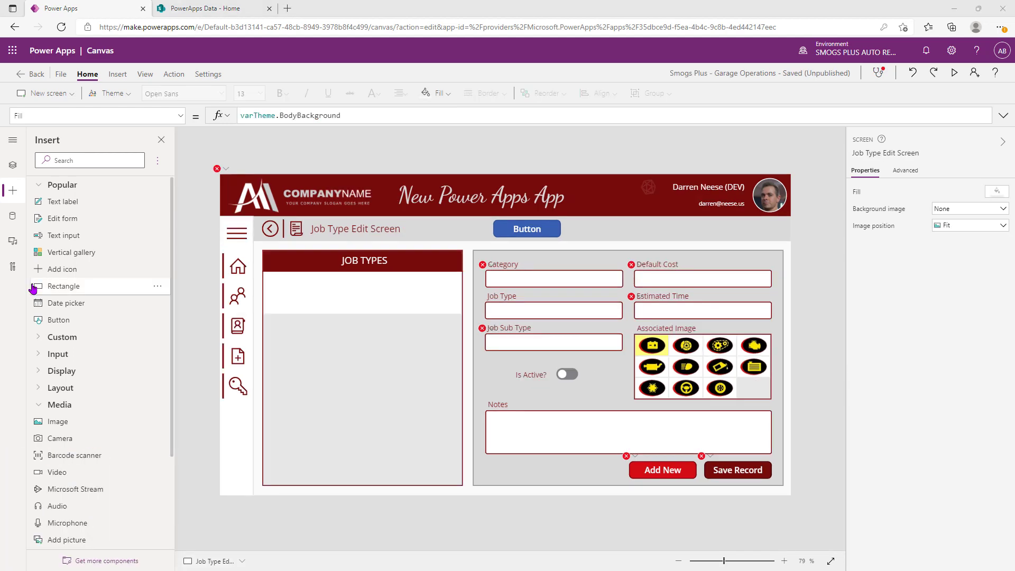
Copy the entire ClearCollect formula for colJobTypeImages from the OnSelect property of the blue header button.
click(543, 230)
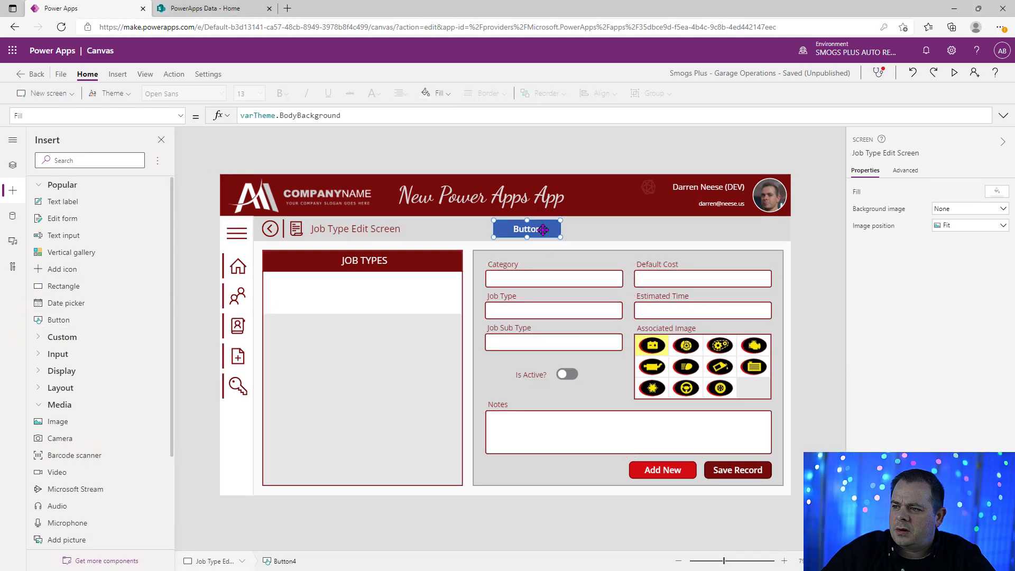
click(413, 116)
click(397, 161)
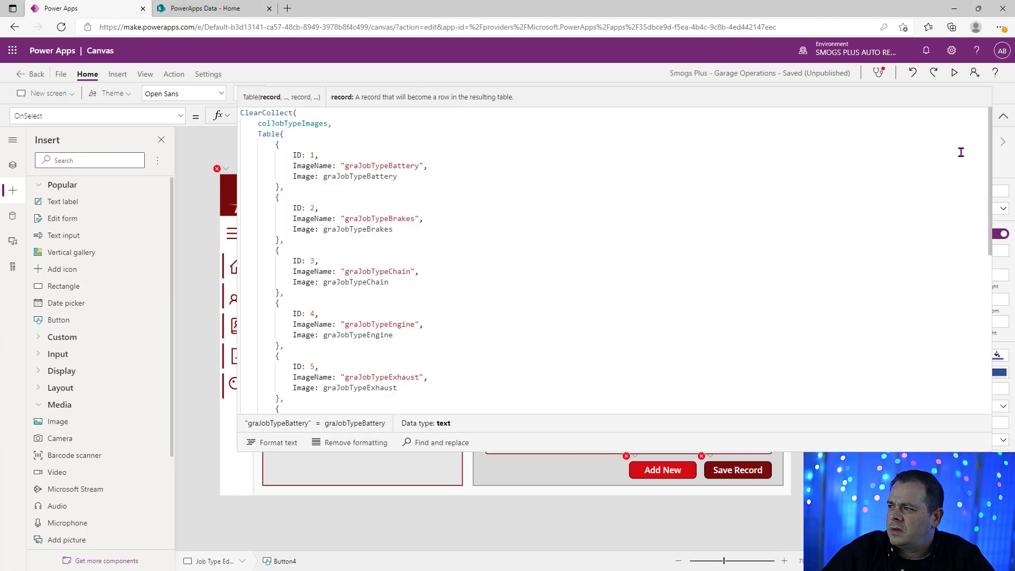
drag(990, 132, 955, 162)
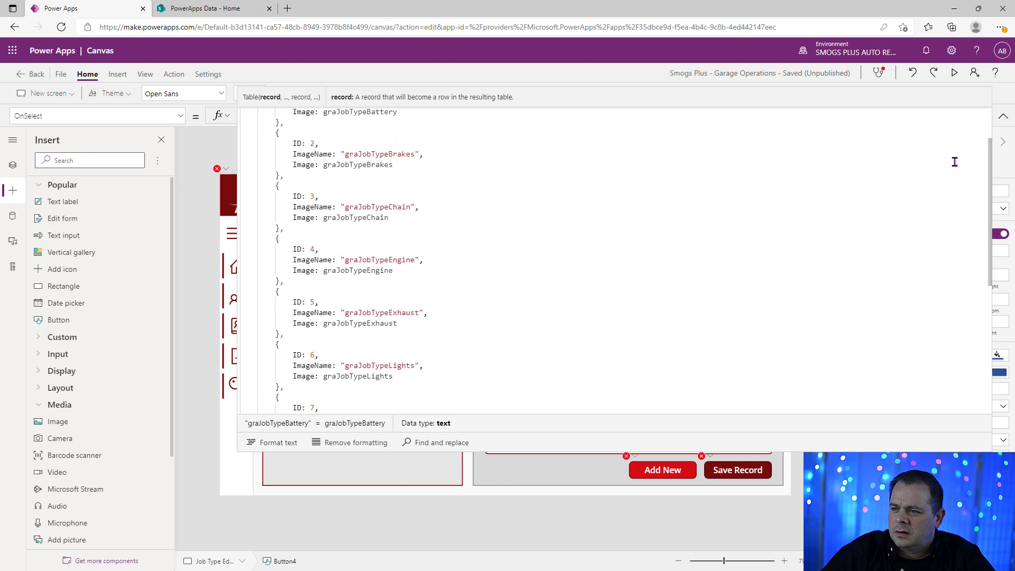
click(629, 197)
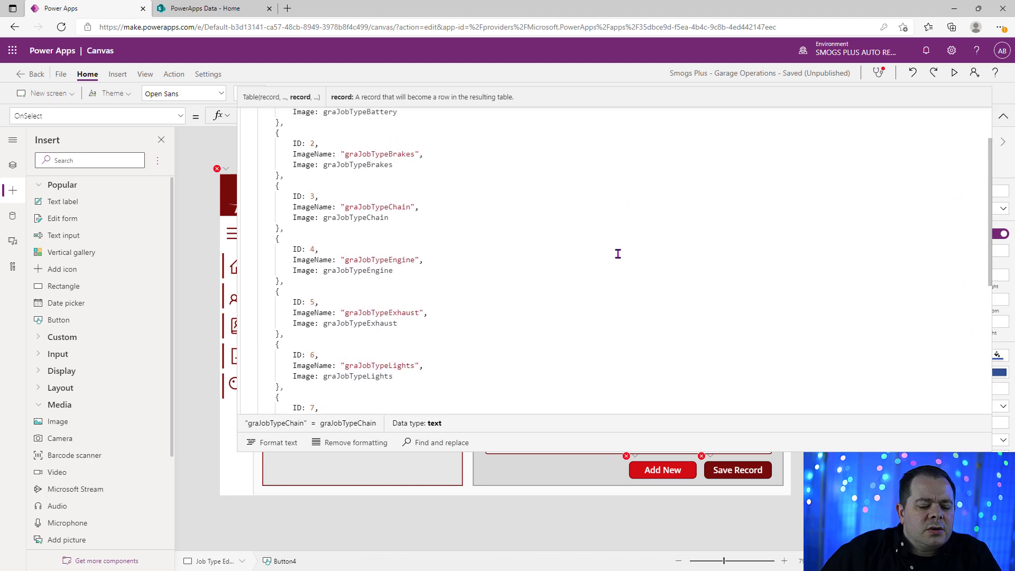
key(ctrl+a)
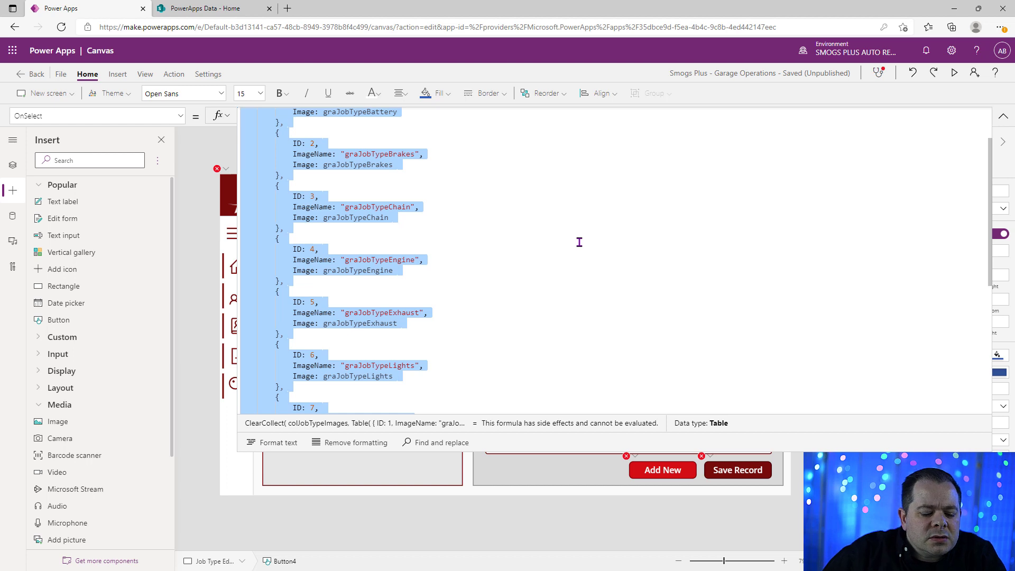
Paste the colJobTypeImages ClearCollect formula into the App's OnStart, after the varDefaultAreaCode line and before the final Set of varShowSpinner.
click(14, 166)
click(79, 200)
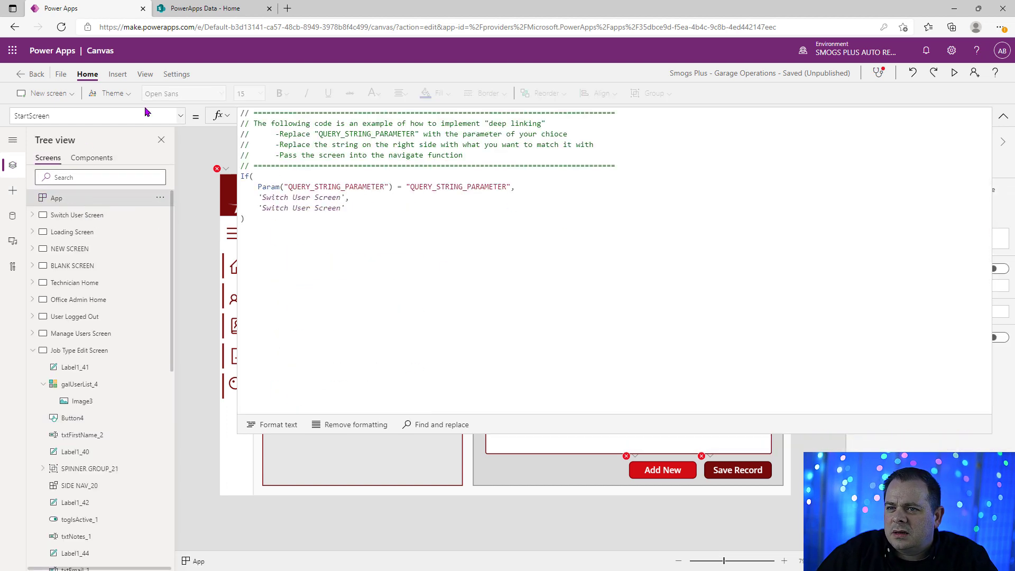
click(163, 117)
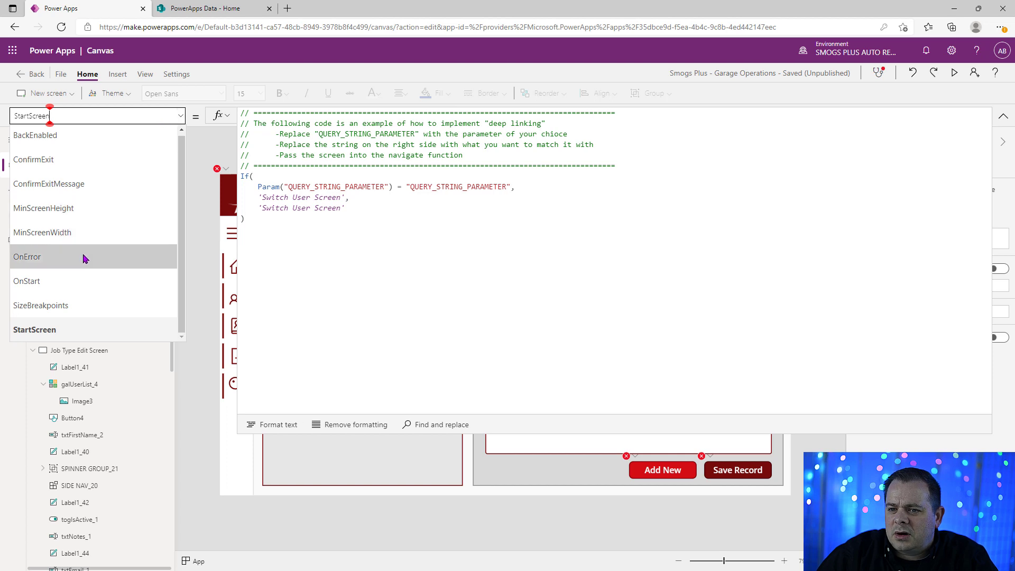
click(77, 282)
key(ctrl+End)
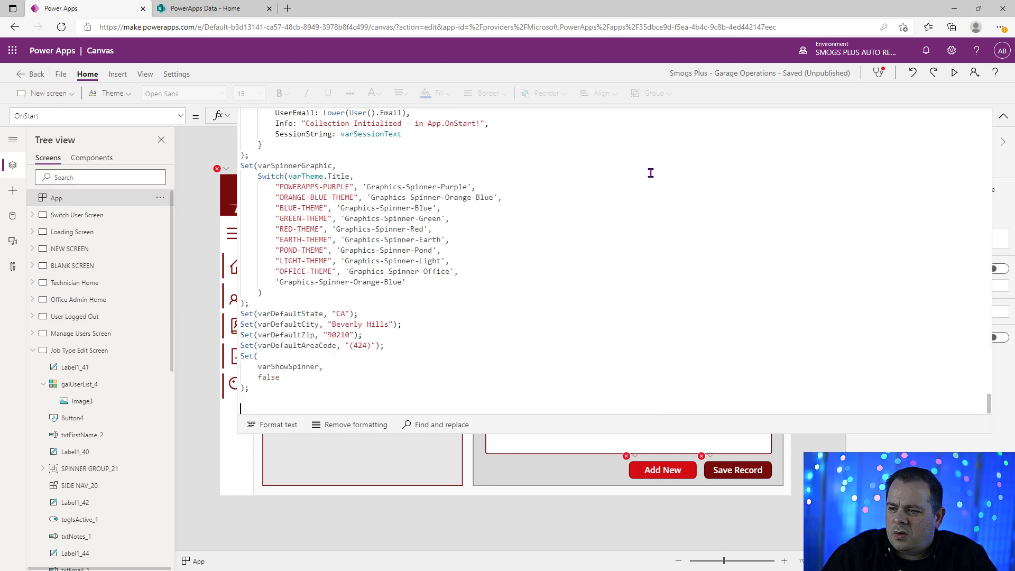
click(427, 341)
key(Return)
key(ctrl+v)
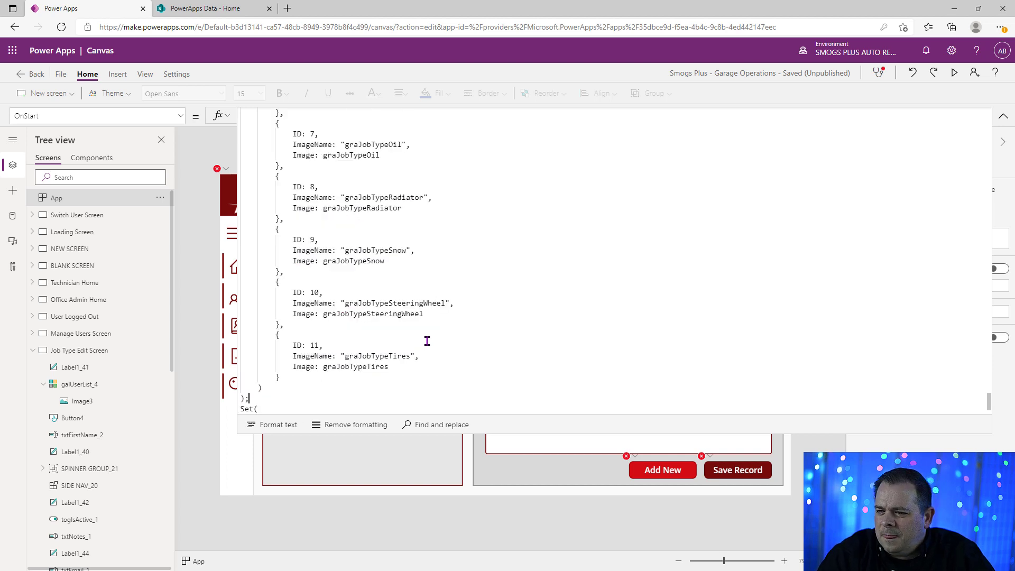
scroll(580, 260, up, 4)
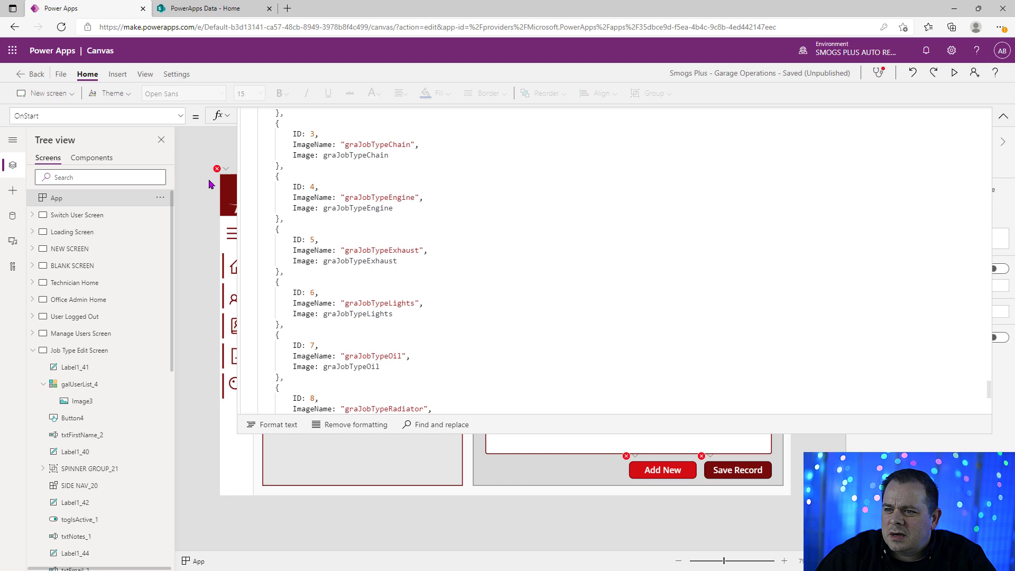
Collapse the formula editor and delete the blue button from the Job Type Edit Screen header.
click(1003, 115)
click(539, 227)
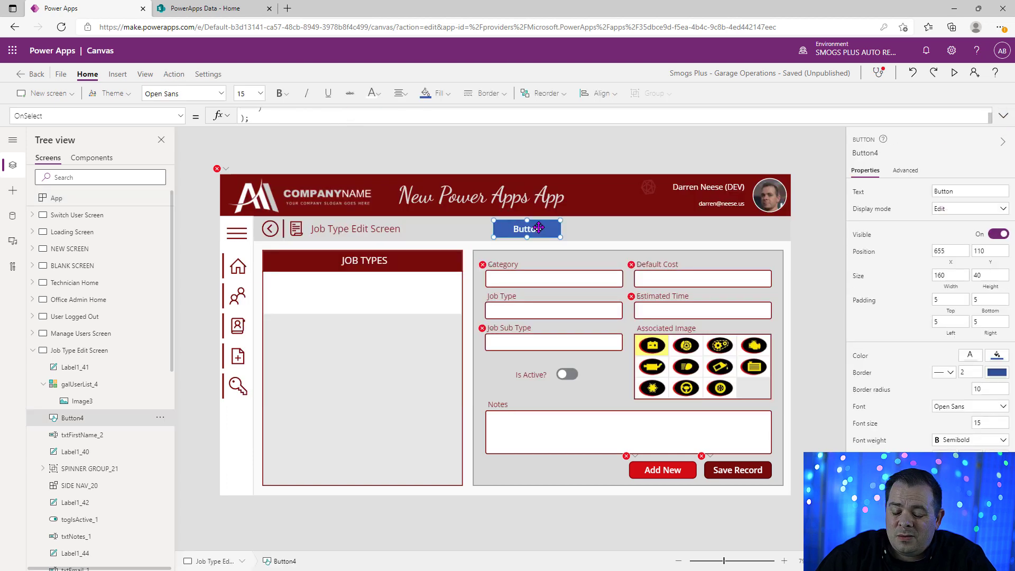
key(Delete)
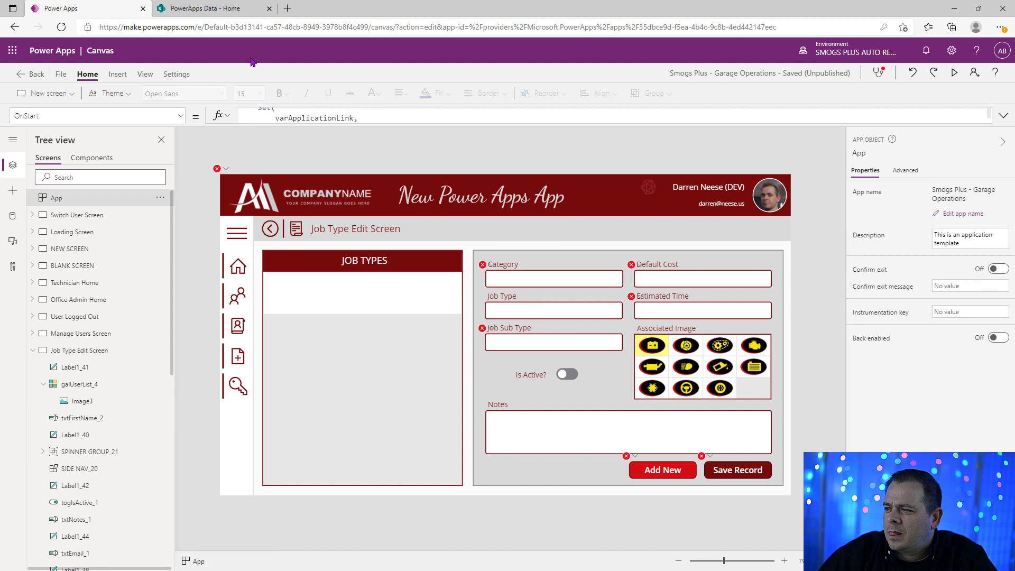
Open the Job Type Edit Screen's OnVisible formula and select its Reset(AddMediaButton1_1); statement.
click(217, 168)
click(296, 185)
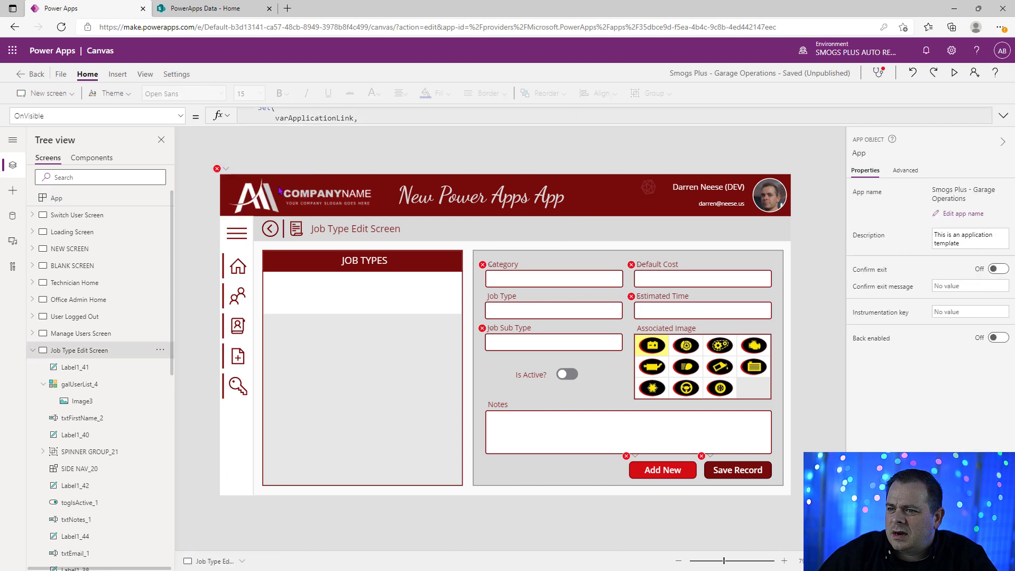
click(1003, 116)
click(480, 230)
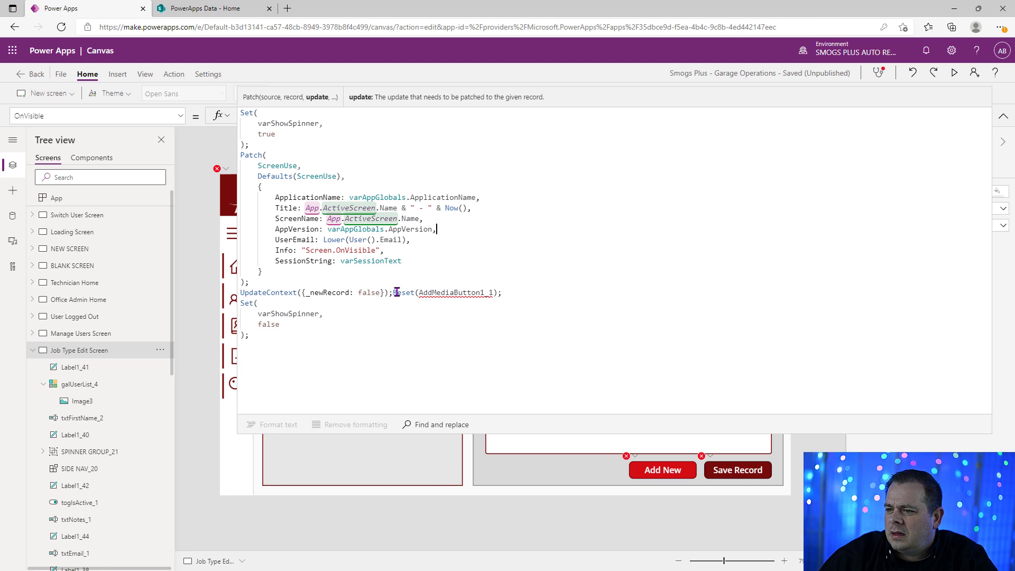
drag(393, 292, 524, 291)
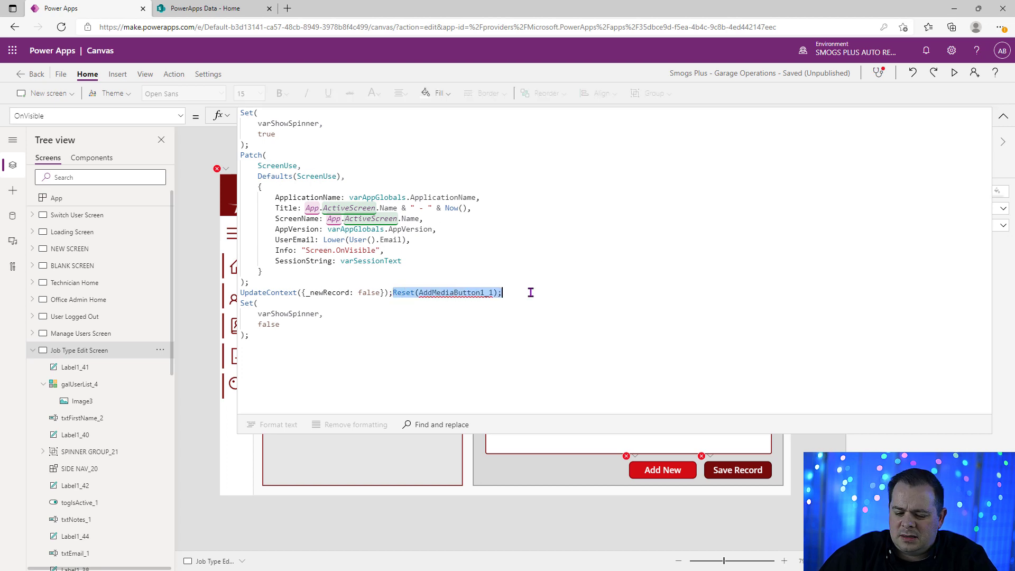
triple_click(531, 293)
click(376, 328)
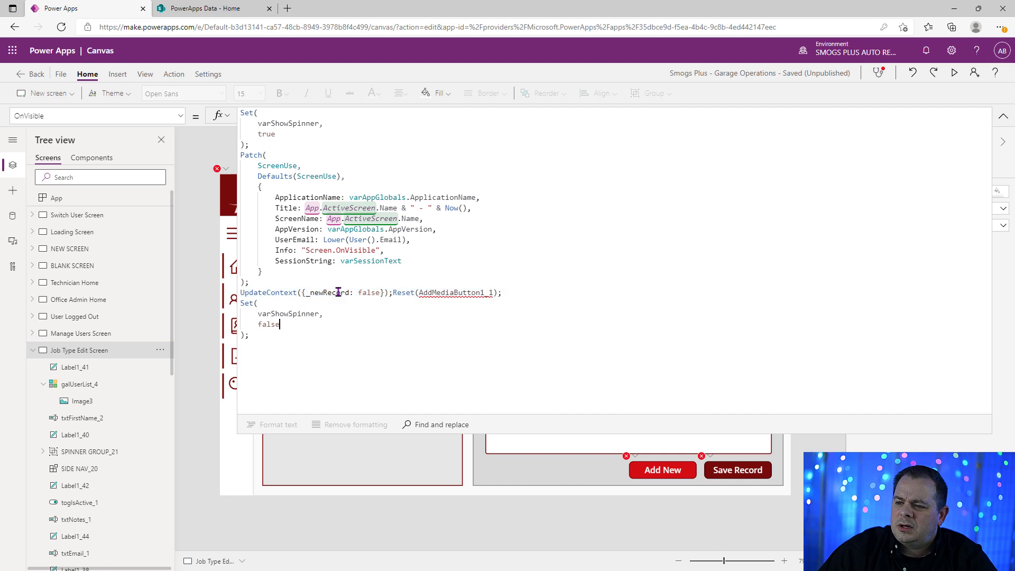
double_click(336, 293)
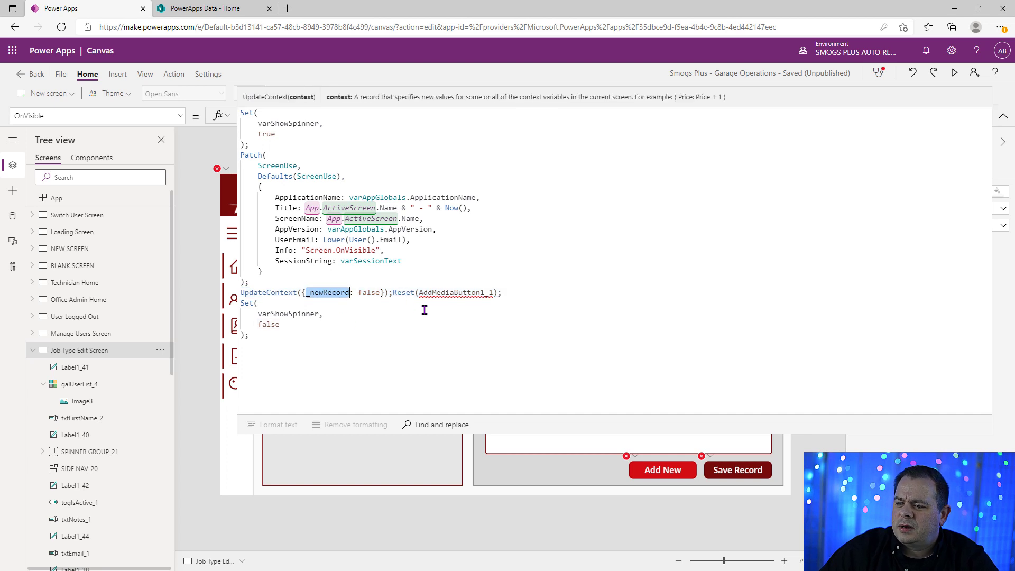
click(391, 293)
key(shift+End)
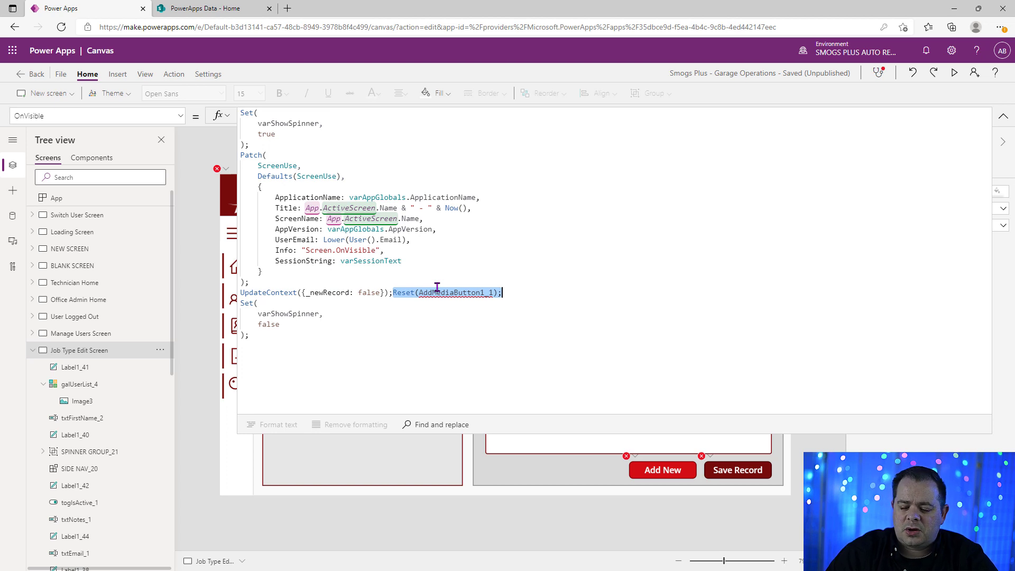
Remove Reset(AddMediaButton1_1); from the Job Type Edit Screen's OnVisible formula and the Add New button's OnSelect formula.
key(Delete)
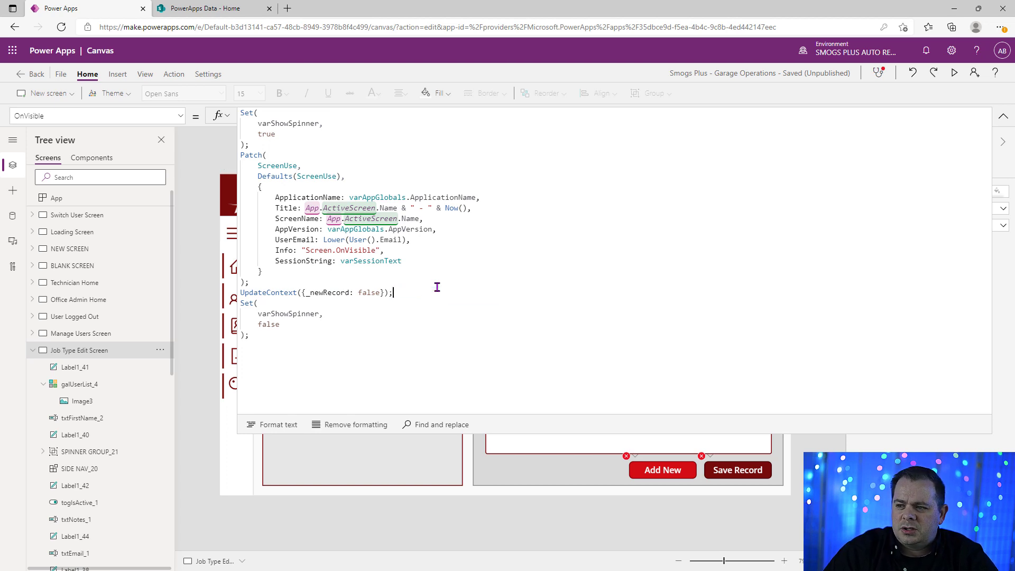
click(638, 468)
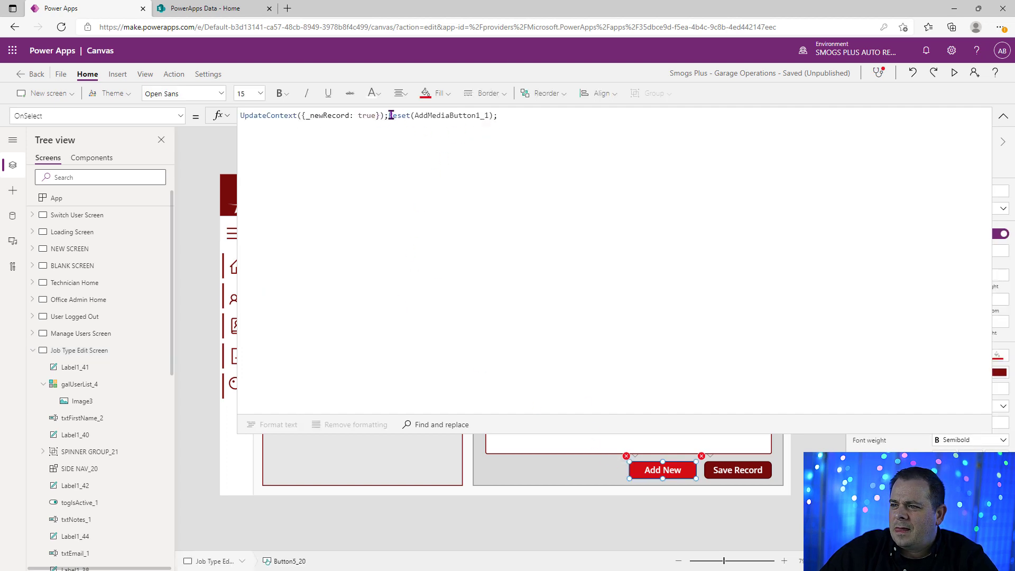
drag(391, 115, 539, 121)
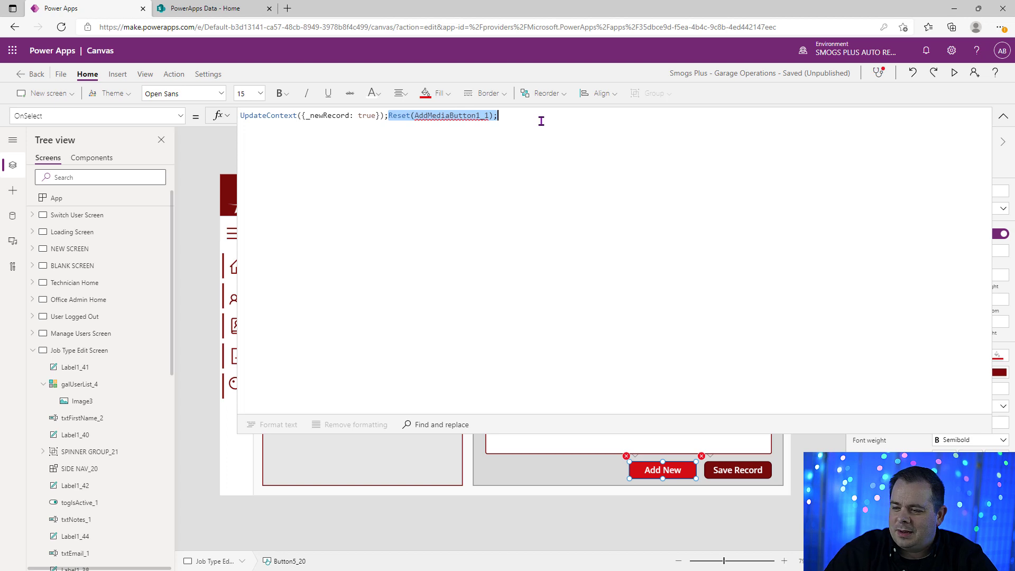
key(Delete)
click(1004, 116)
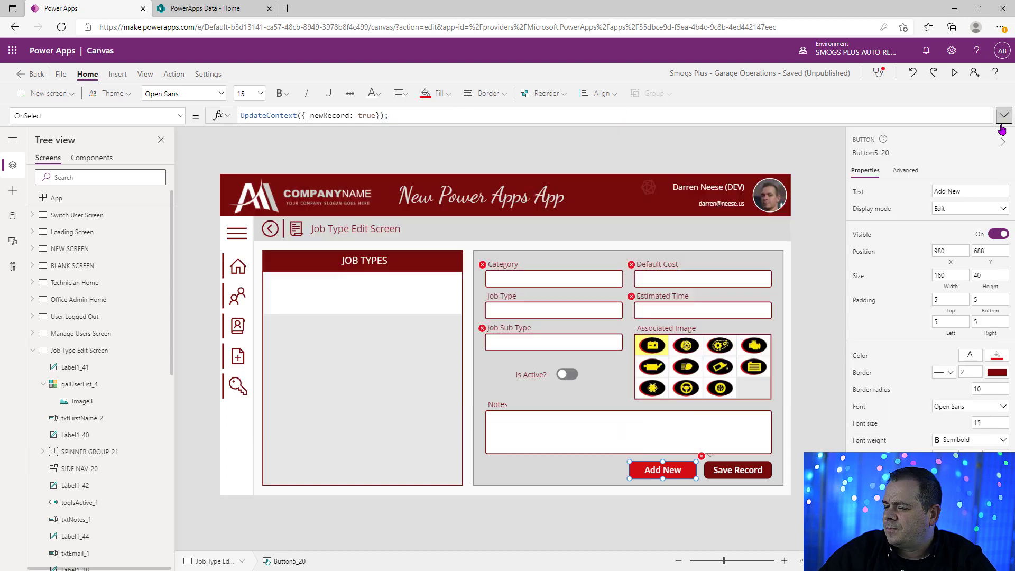
click(812, 292)
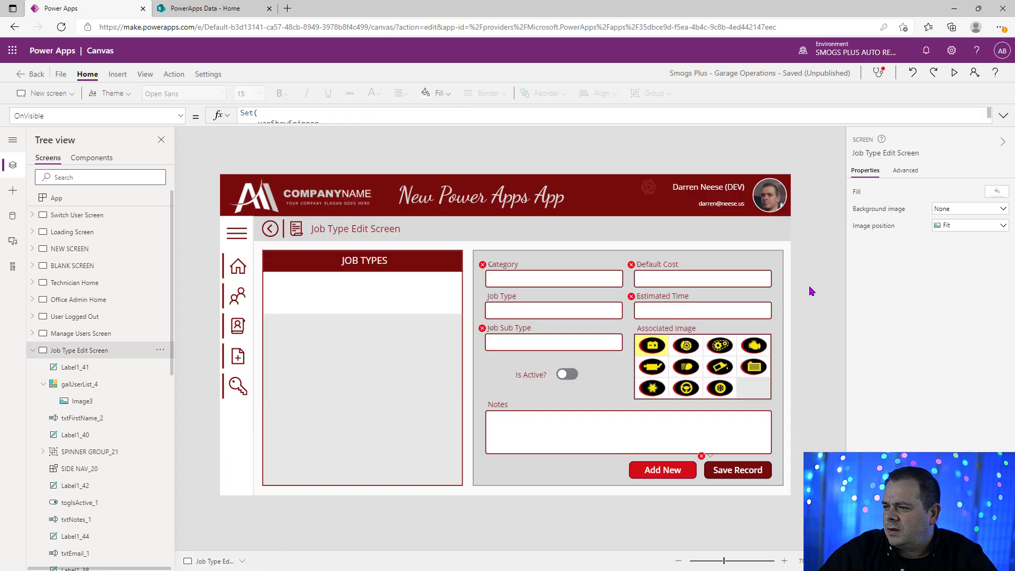
Rename the gallery under the JOB TYPES header to galJobTypeListing.
click(402, 331)
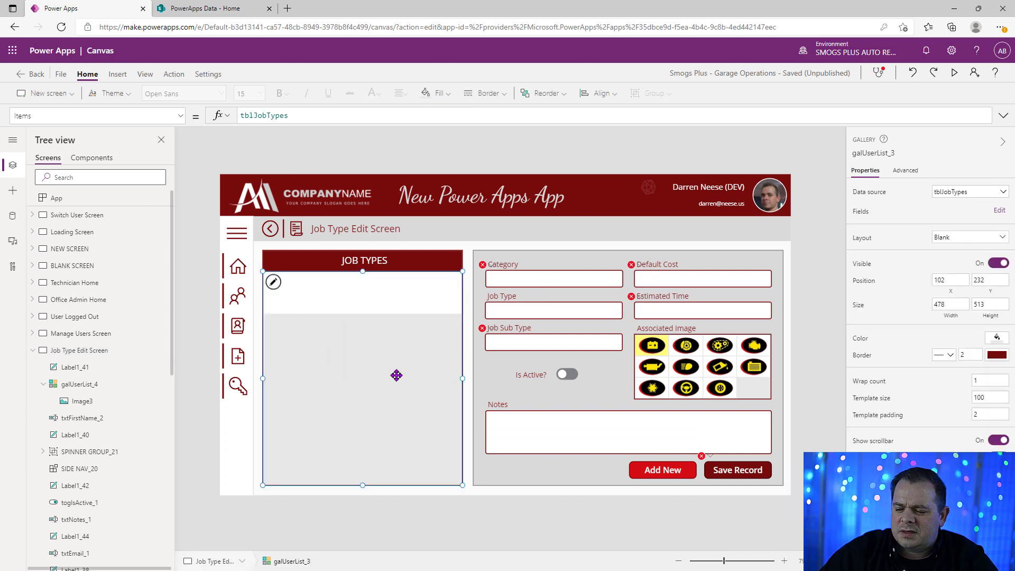
click(863, 155)
text(gal)
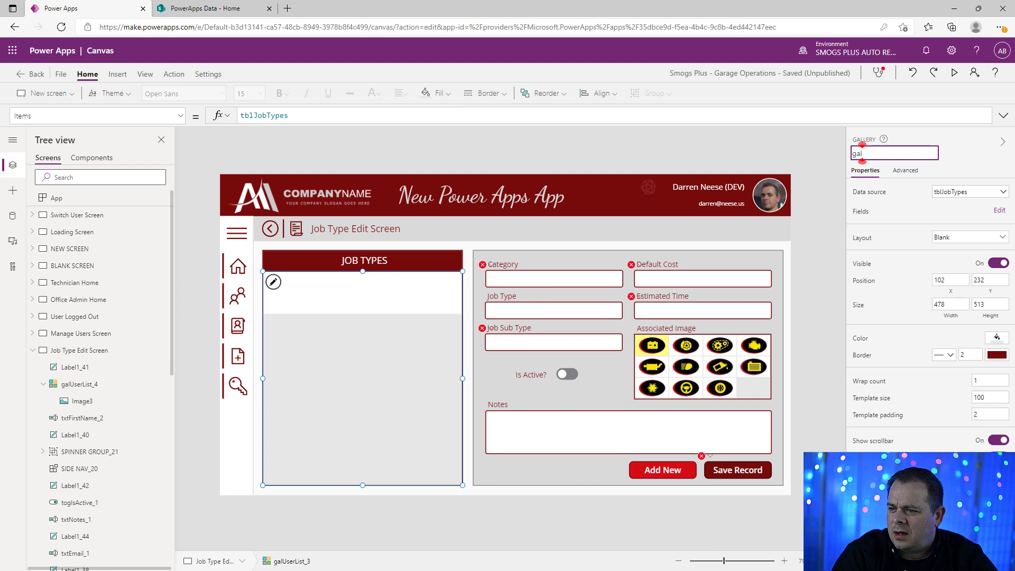
text(Job)
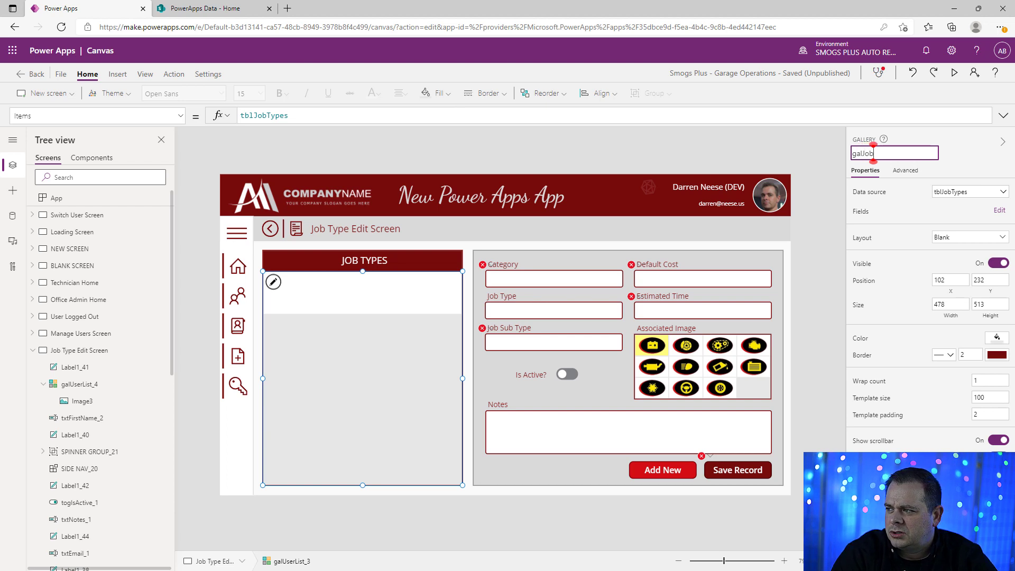
text(TypeListing)
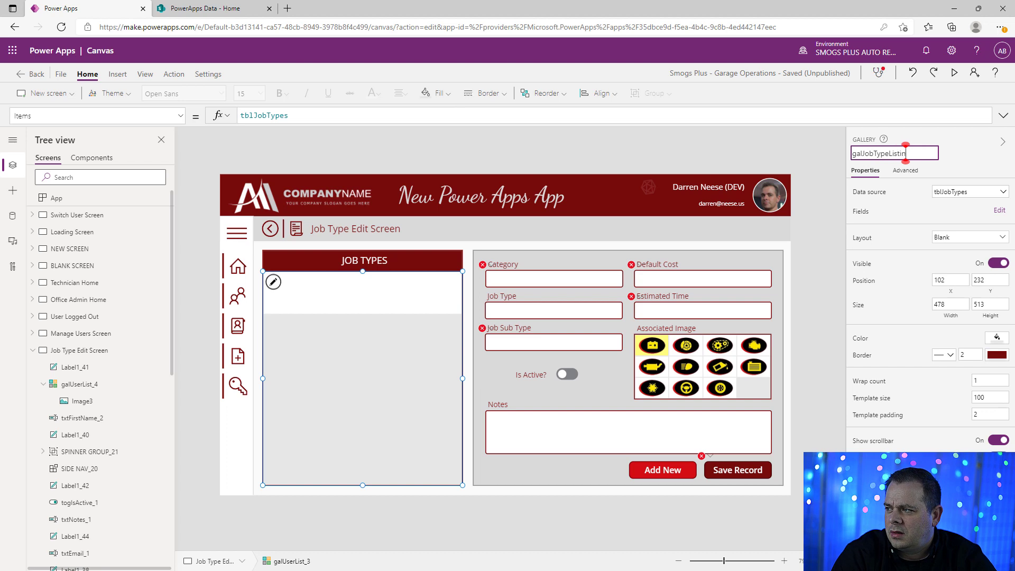
key(Return)
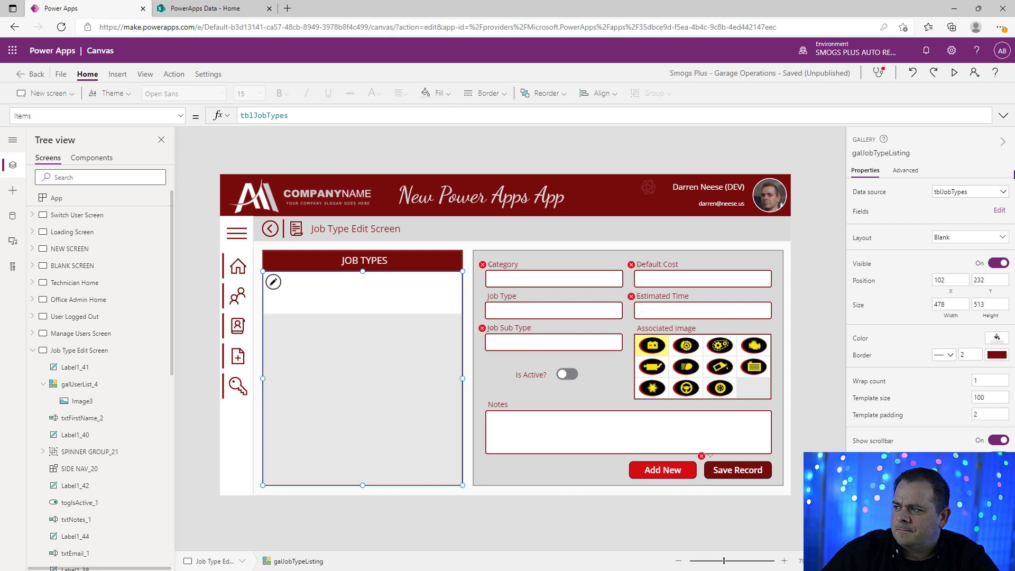
click(900, 155)
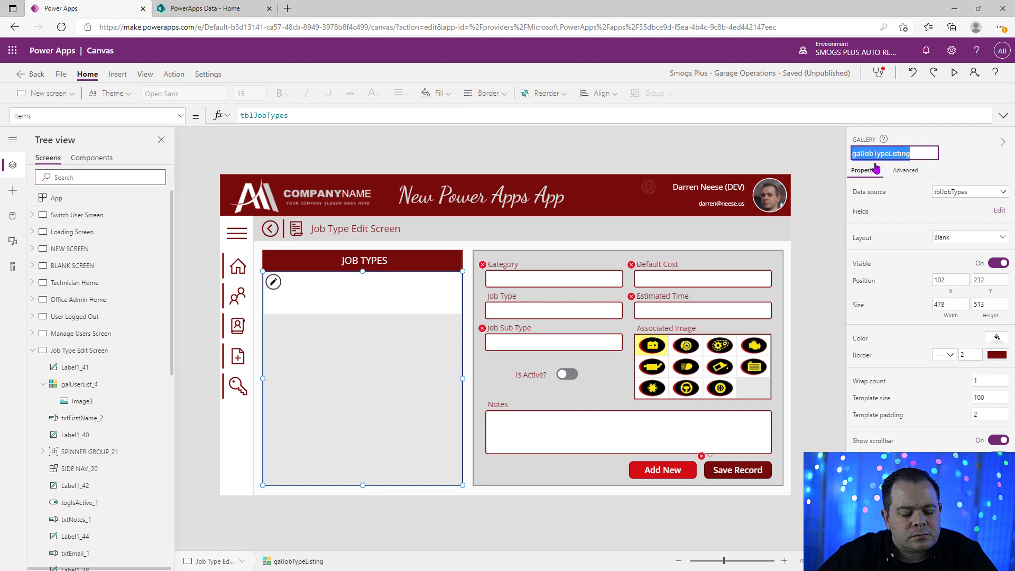
Make the Category text input's Default formula return galJobTypeListing.Selected.Category instead of the FirstName field.
click(483, 264)
click(500, 283)
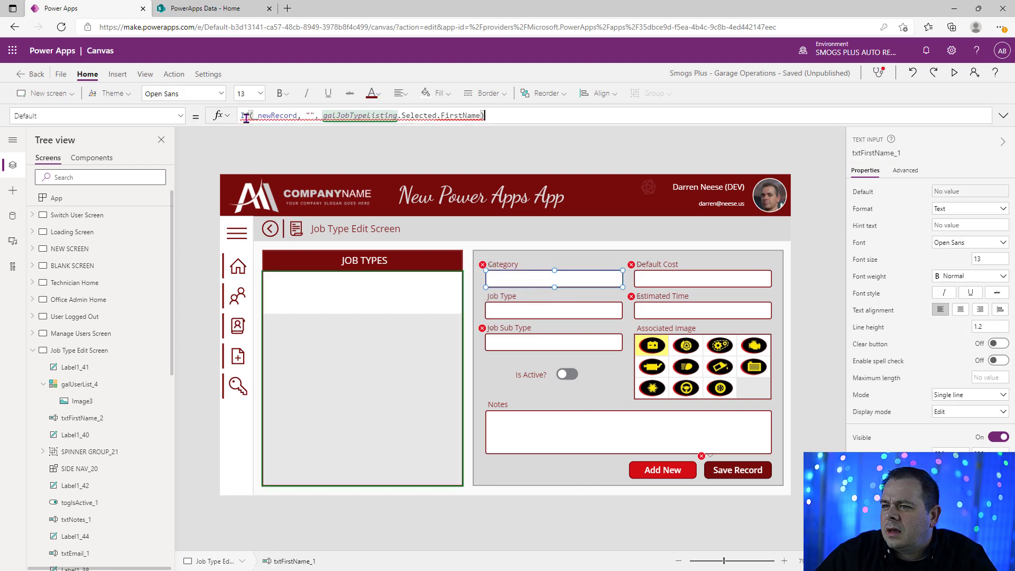
mouse_move(271, 113)
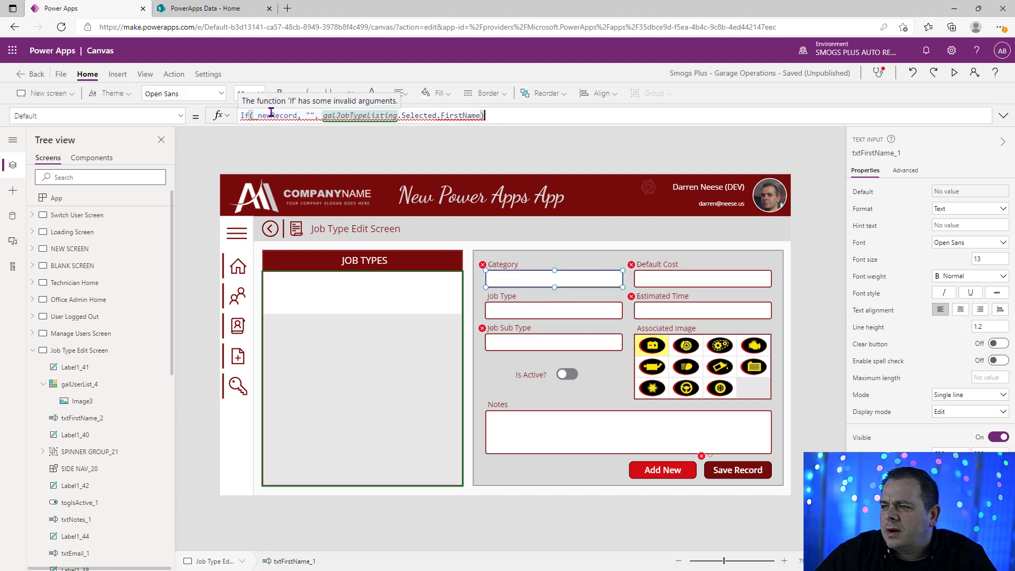
double_click(329, 115)
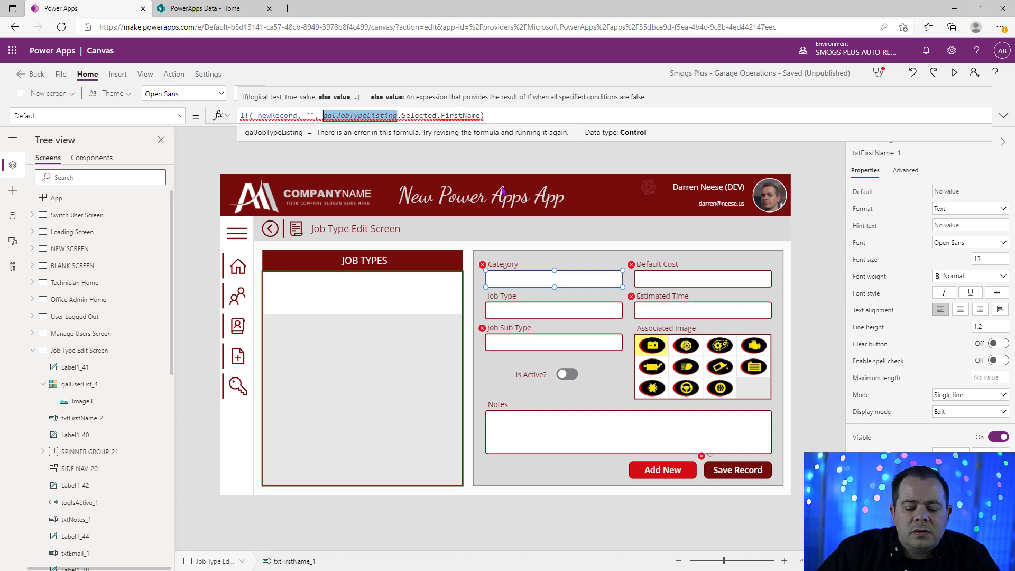
key(Right)
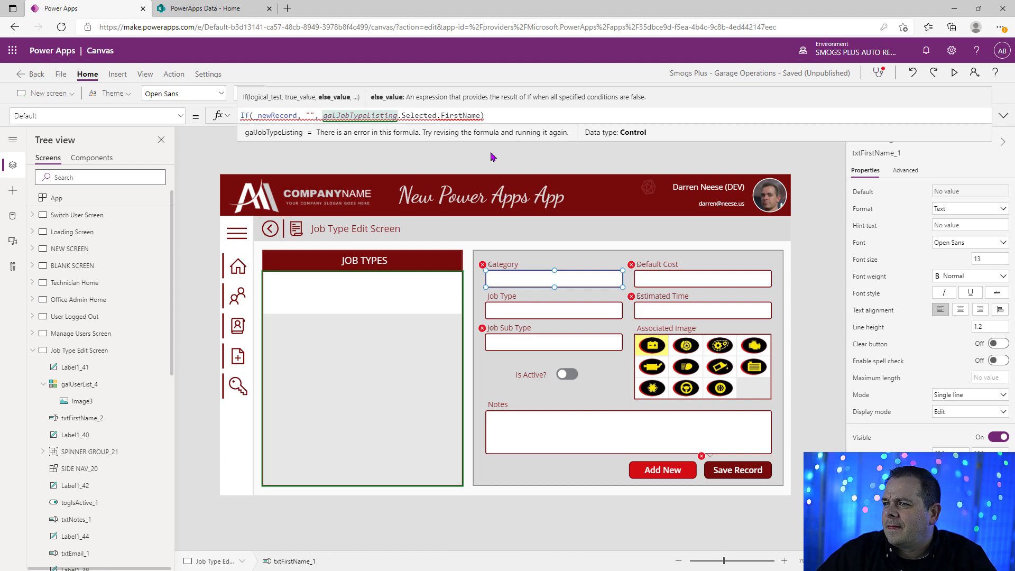
double_click(456, 115)
text(Cat)
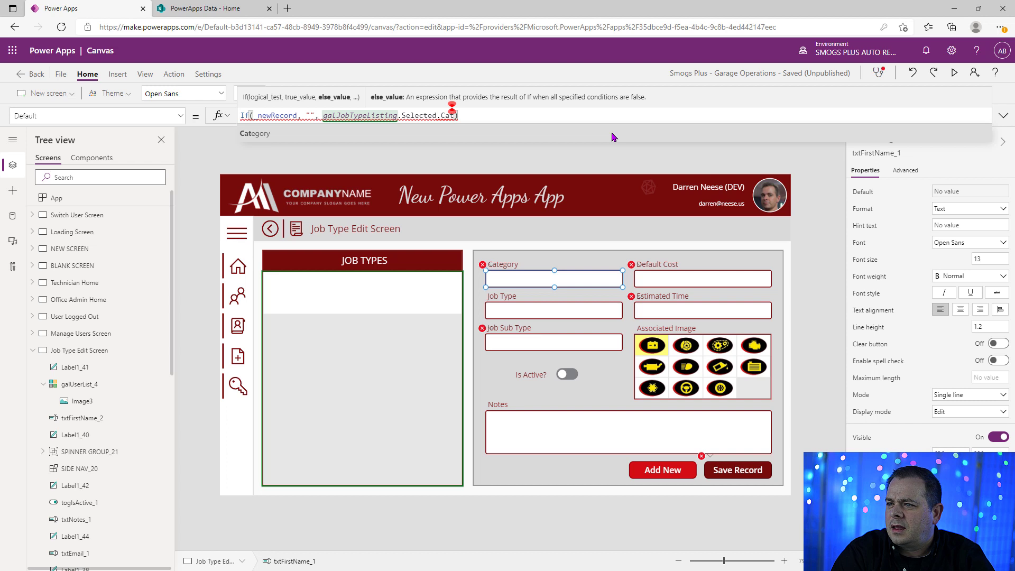
key(Tab)
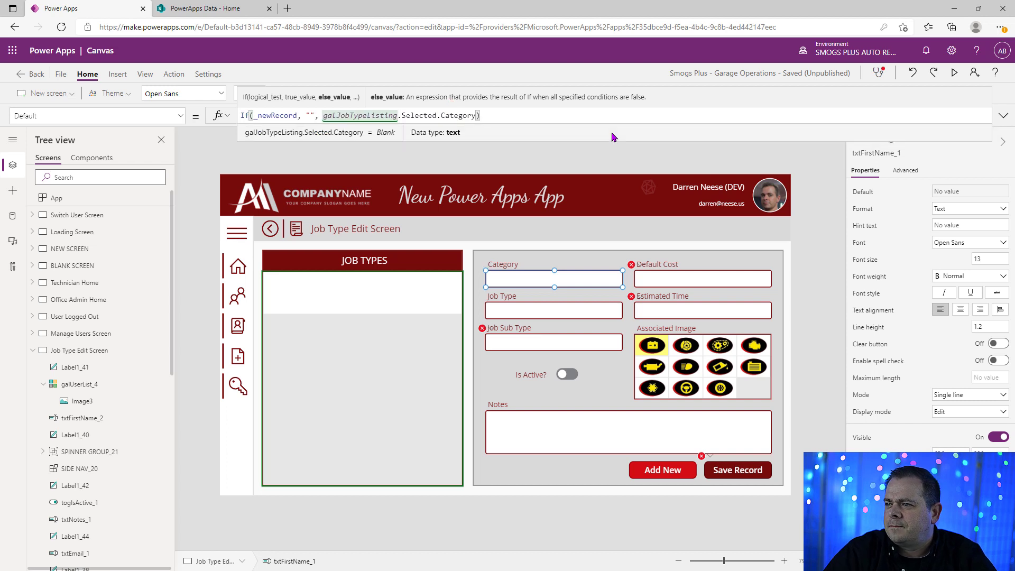
Change the Job Type text input's Default formula to If(_newRecord, "", galJobTypeListing.Selected.JobTypeText).
click(512, 311)
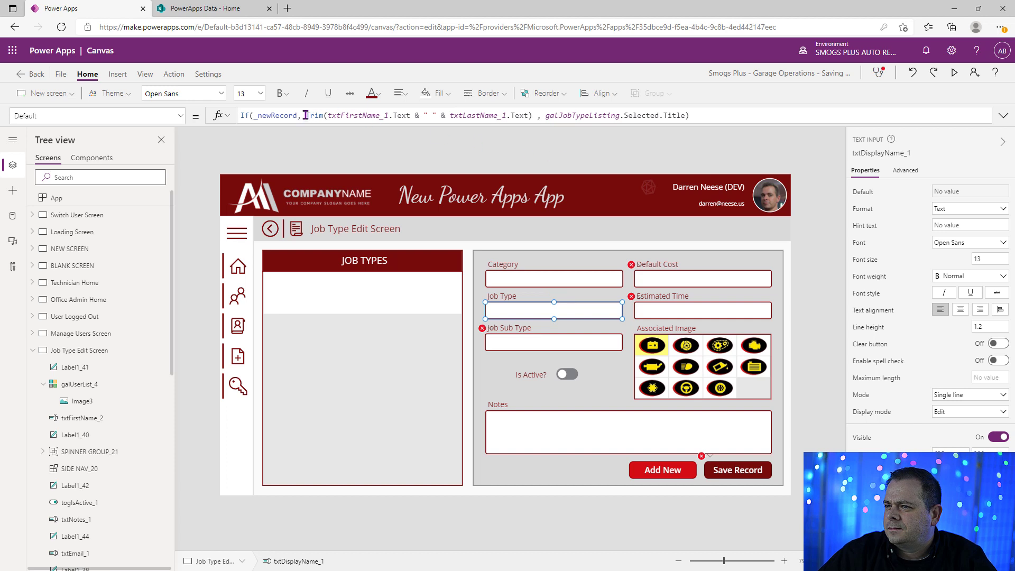
drag(306, 116, 535, 115)
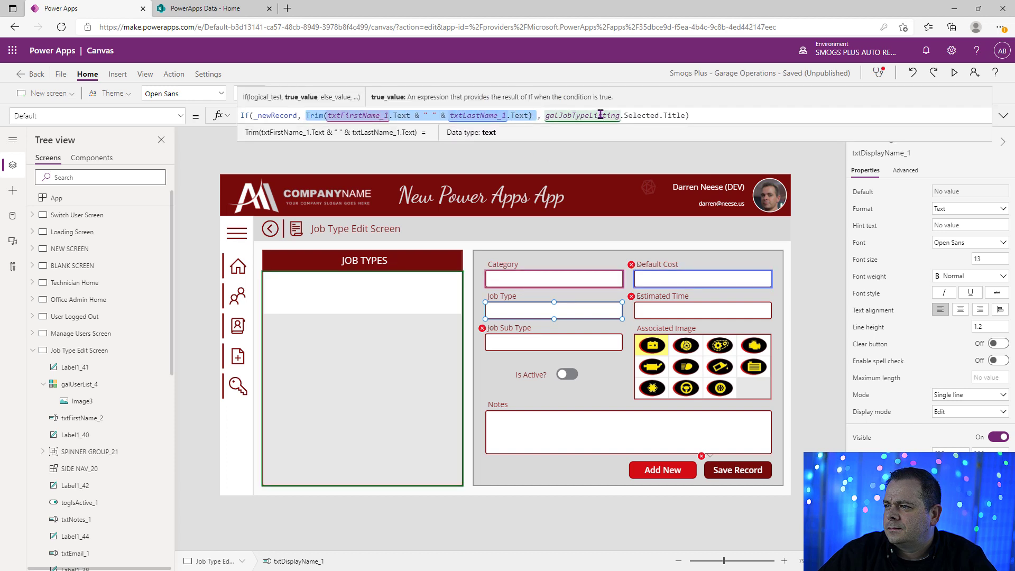
key(BackSpace)
text("")
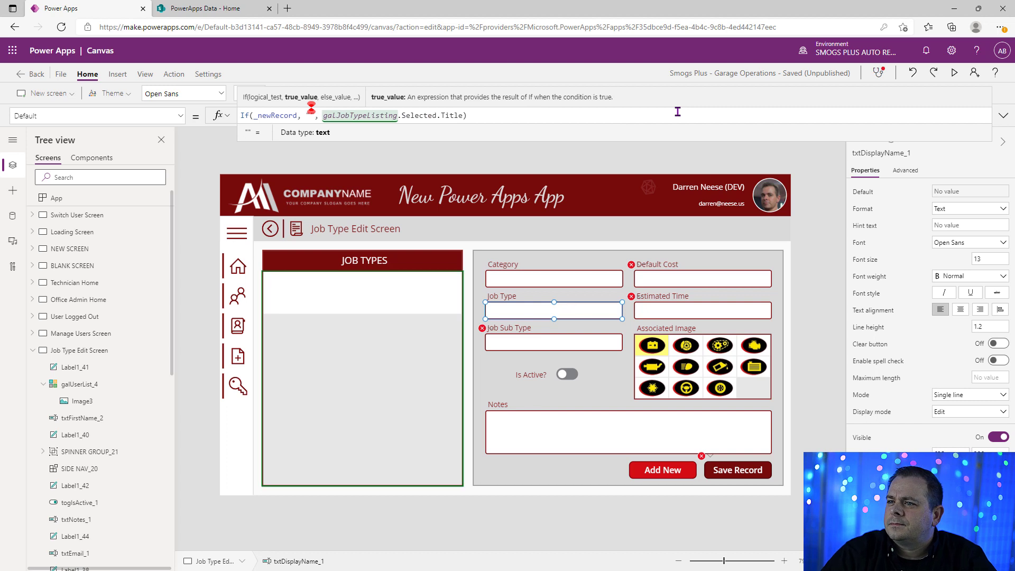
double_click(381, 116)
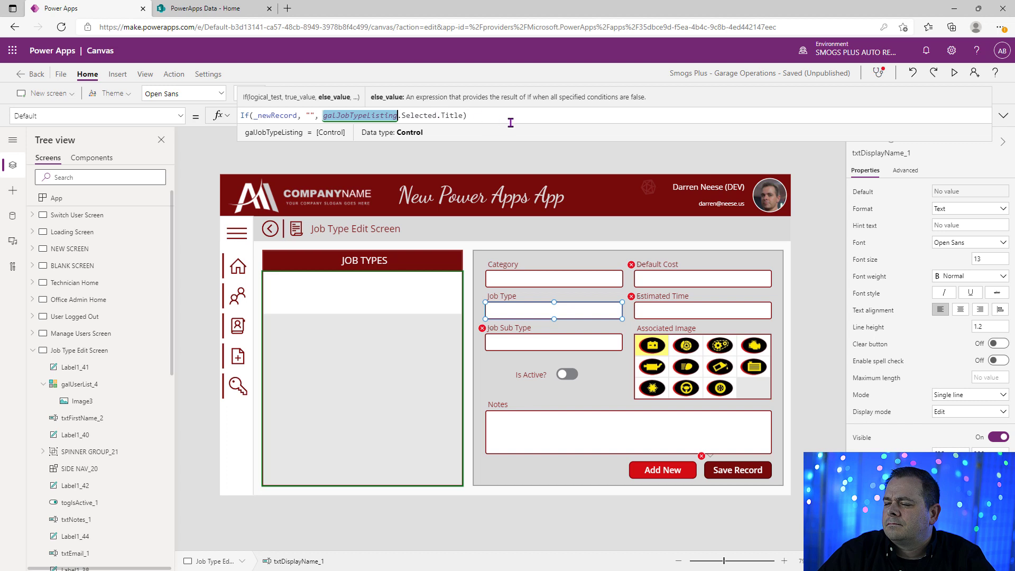
double_click(454, 115)
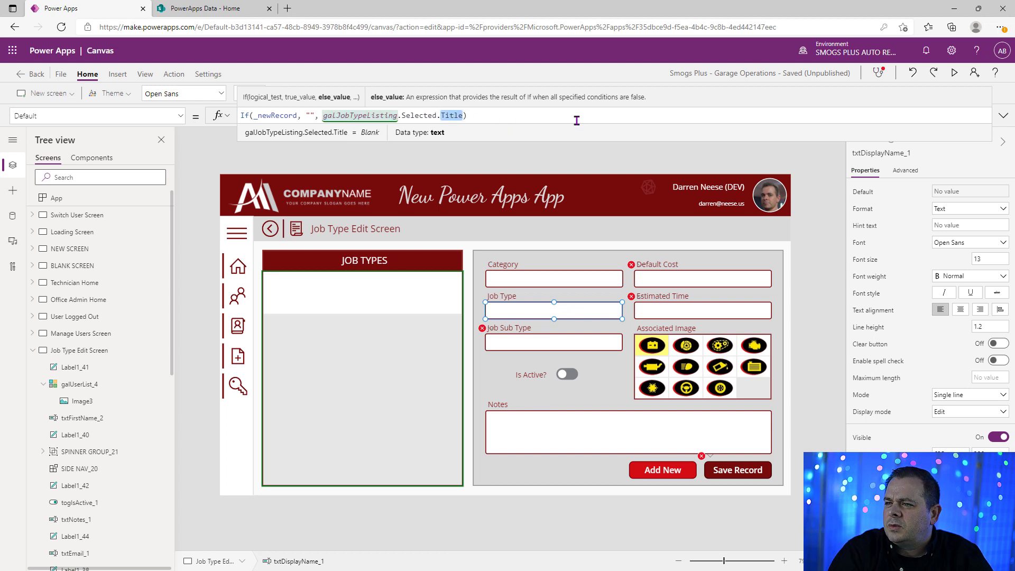
text(J)
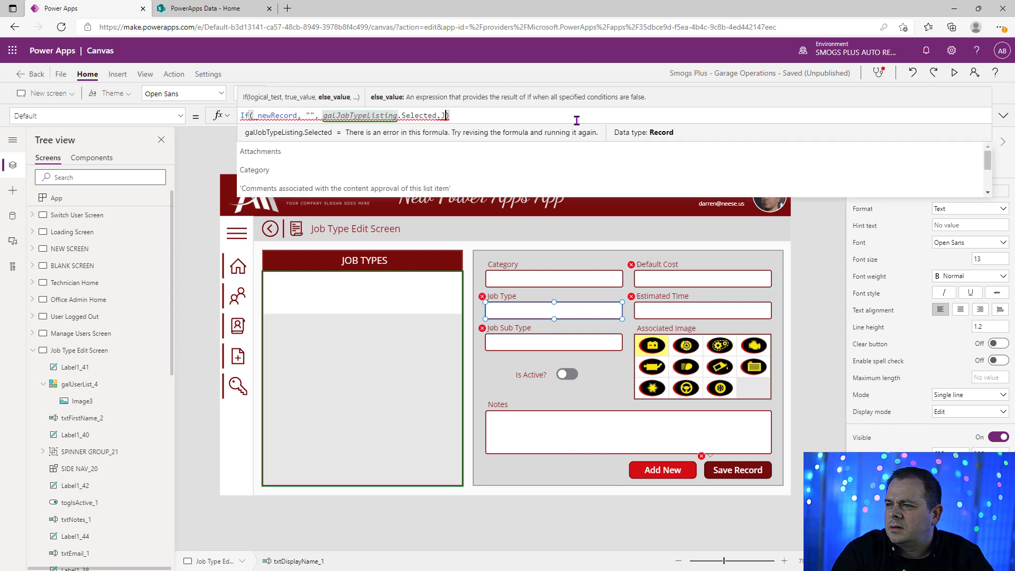
text(o)
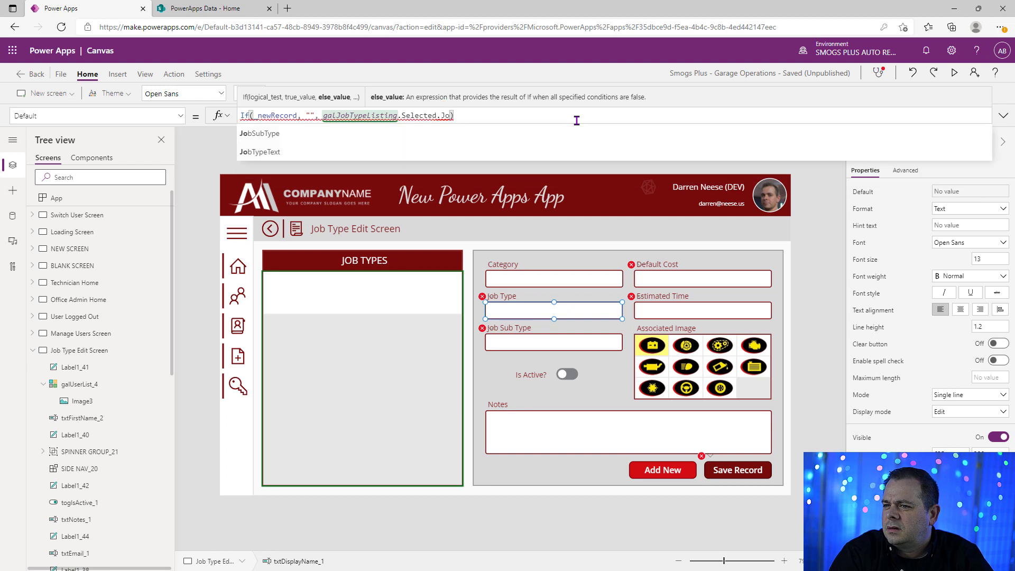
click(304, 154)
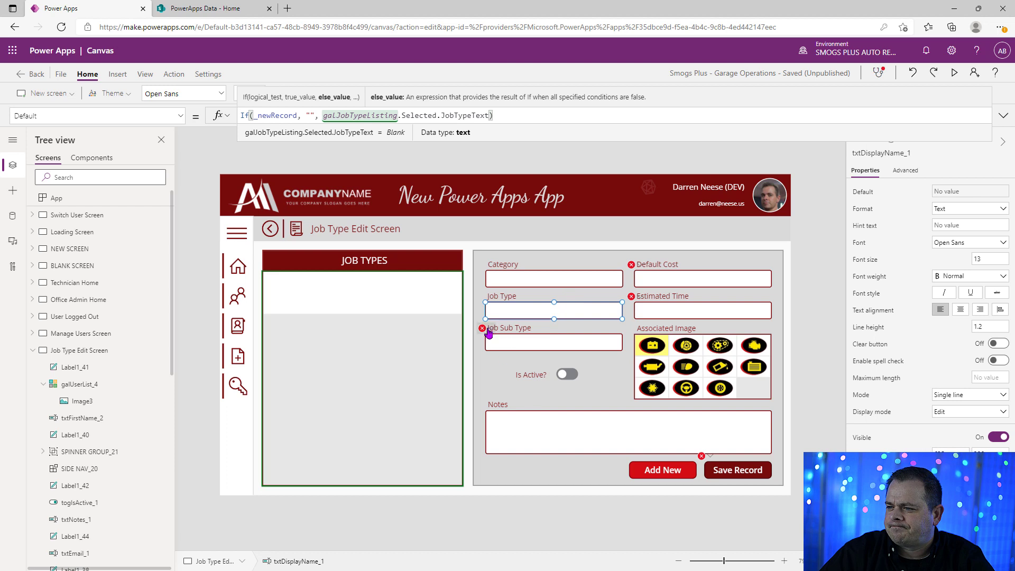
Replace FirstName with JobSubType in the Job Sub Type text input's Default formula.
click(506, 344)
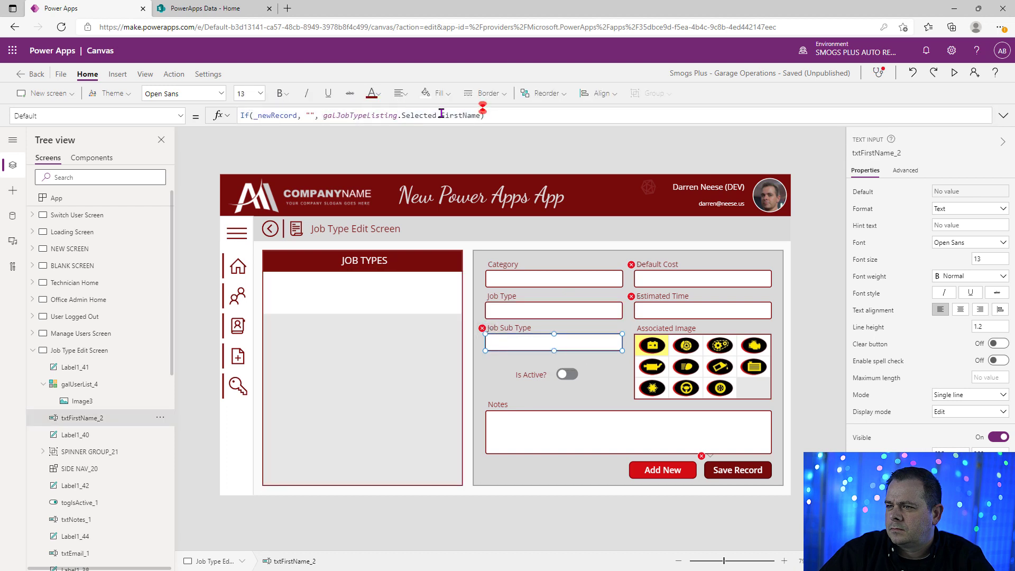
double_click(460, 115)
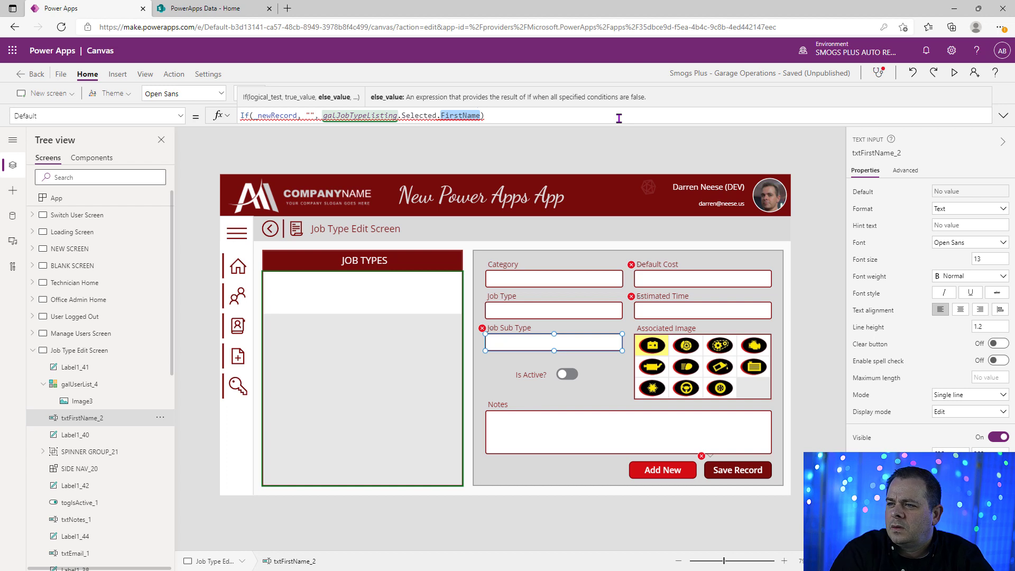
text(Sub)
key(Tab)
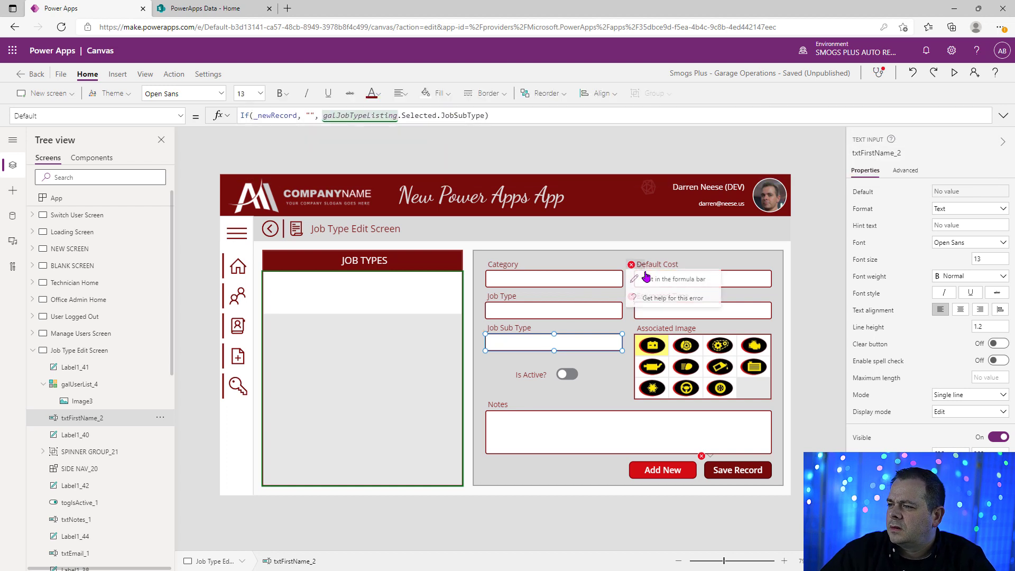
Replace LastName with DefaultCost in the Default Cost text input's Default formula.
click(643, 278)
double_click(459, 115)
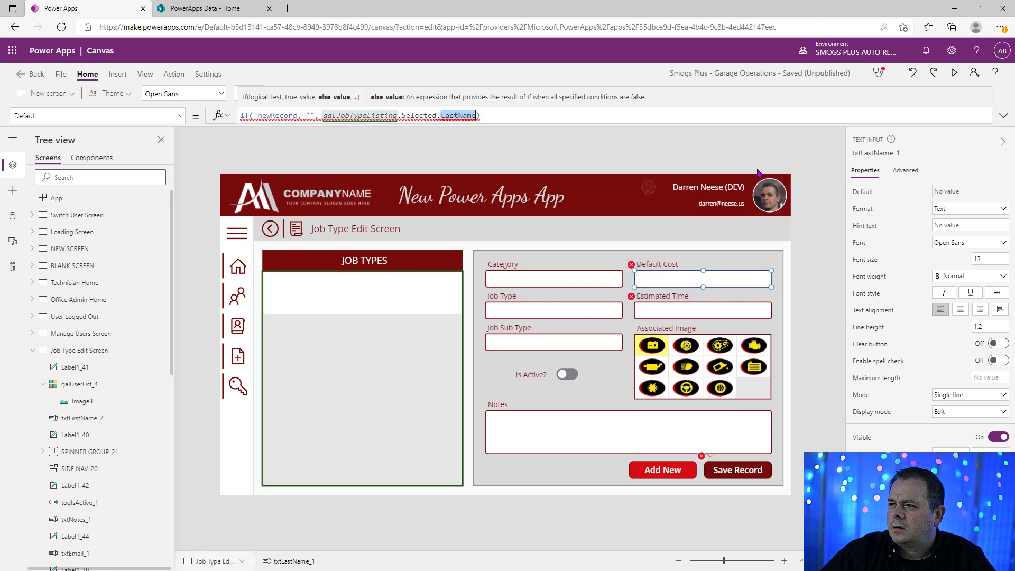
text(DefaultCost)
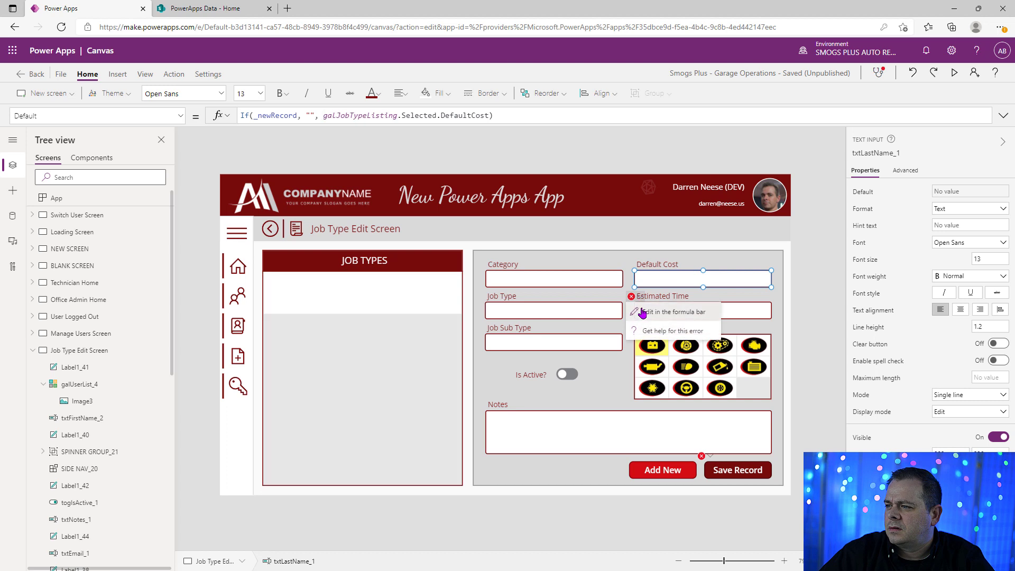
Replace Email with EstimatedTime in the Estimated Time text input's Default formula.
click(641, 310)
double_click(448, 115)
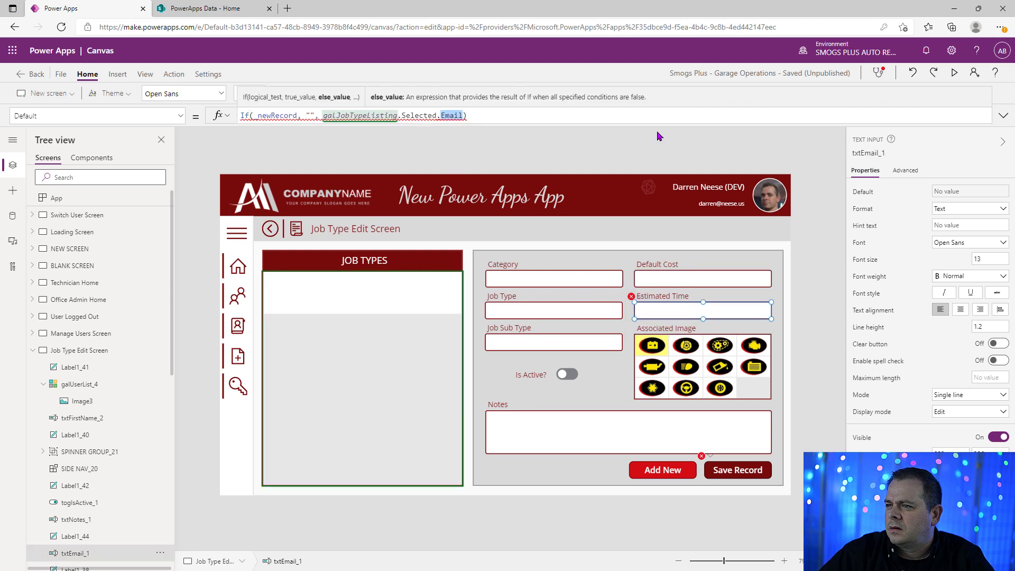
text(EstimatedTime)
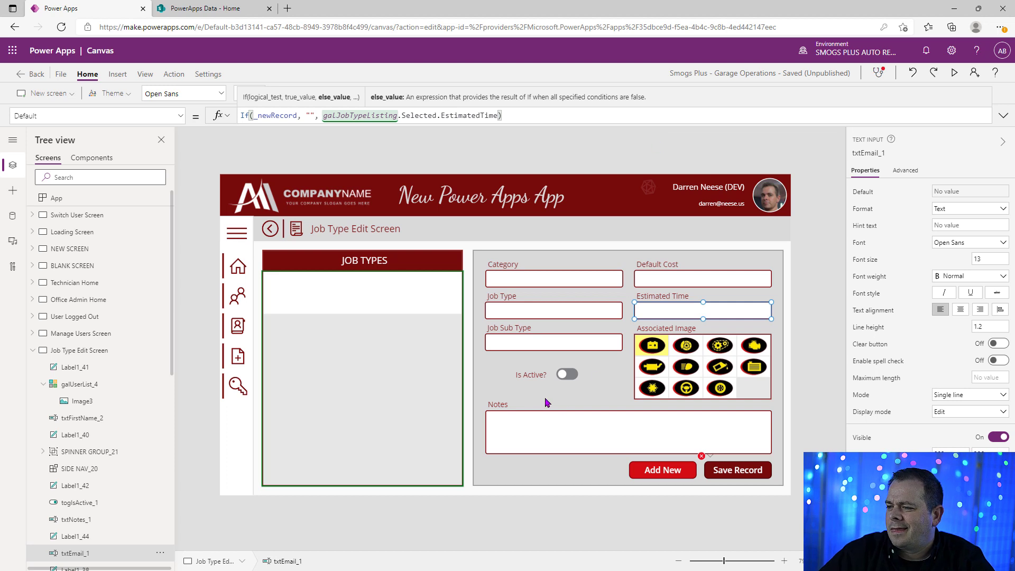
click(811, 292)
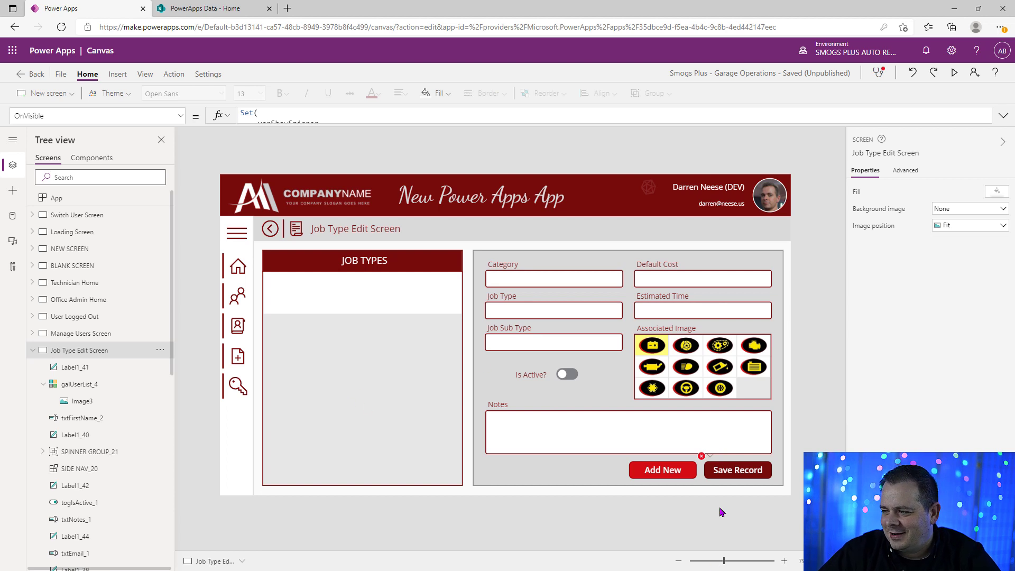
In the Save Record button's OnSelect formula, replace tblUsers with tblJobTypes as the new-record Patch's source and inside Defaults.
click(726, 473)
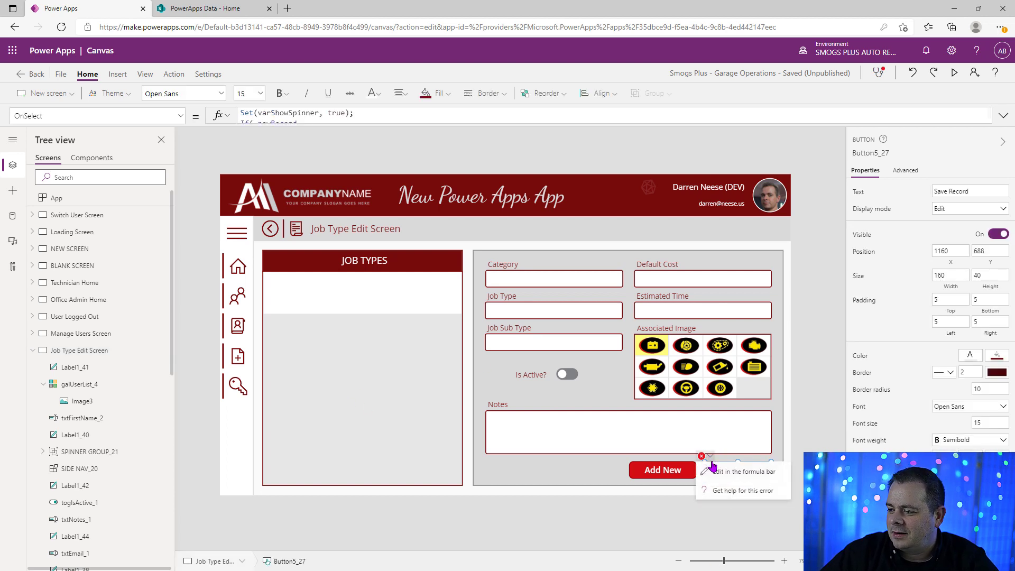
click(714, 469)
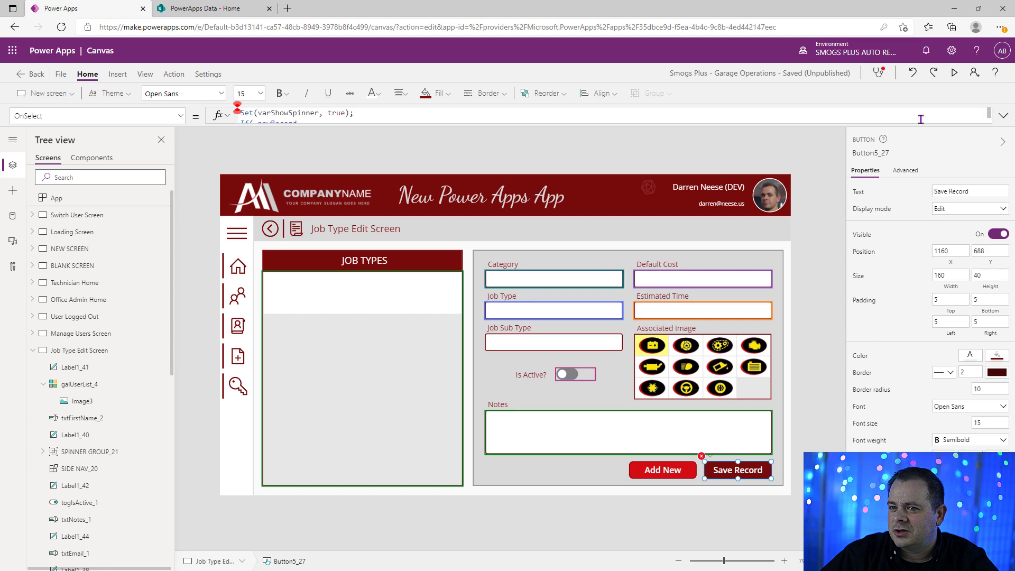
click(1004, 115)
click(432, 160)
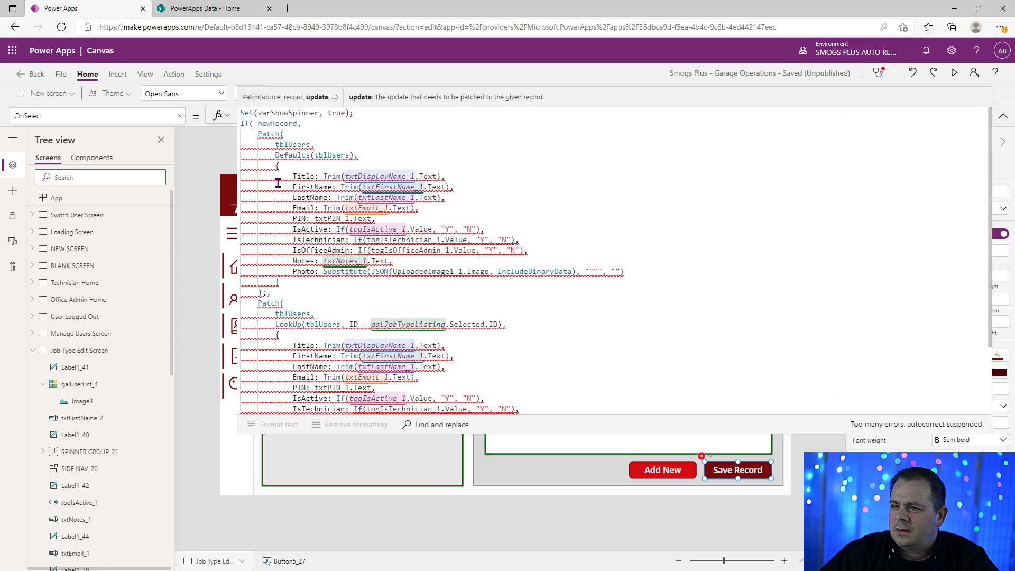
double_click(292, 143)
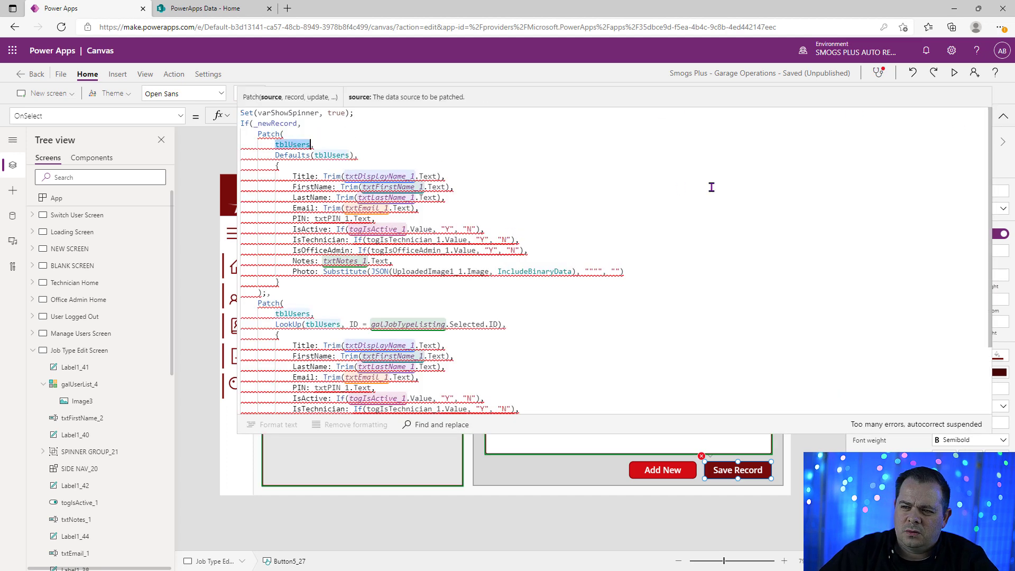
text(tblJob,)
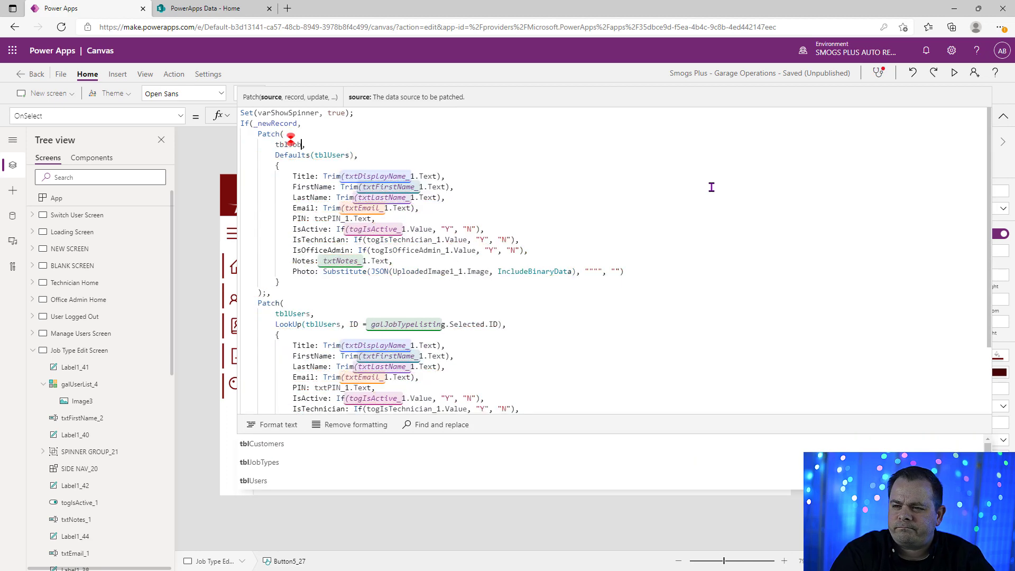
key(Down)
key(Tab)
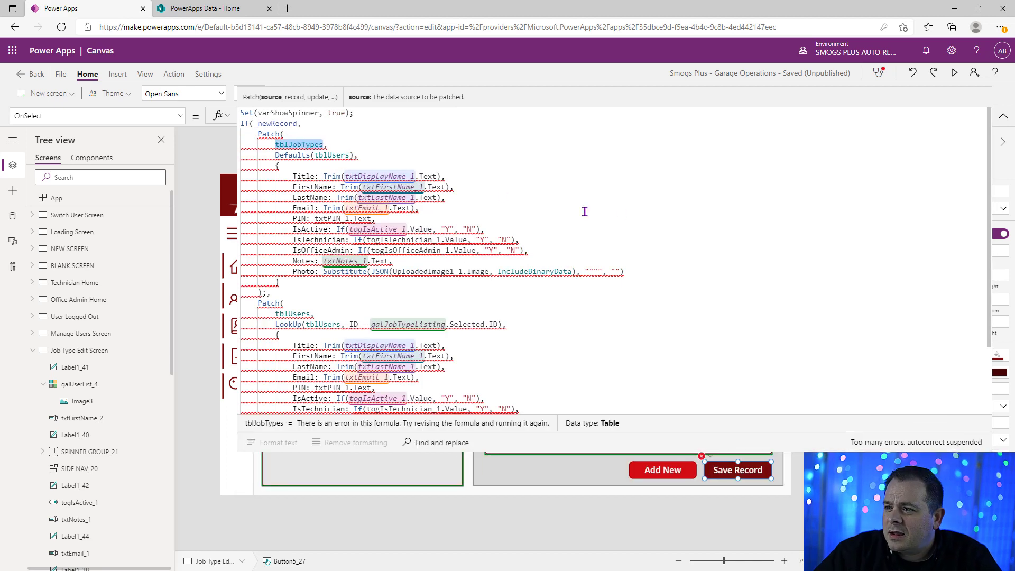
double_click(331, 154)
text(tblJobTypes)
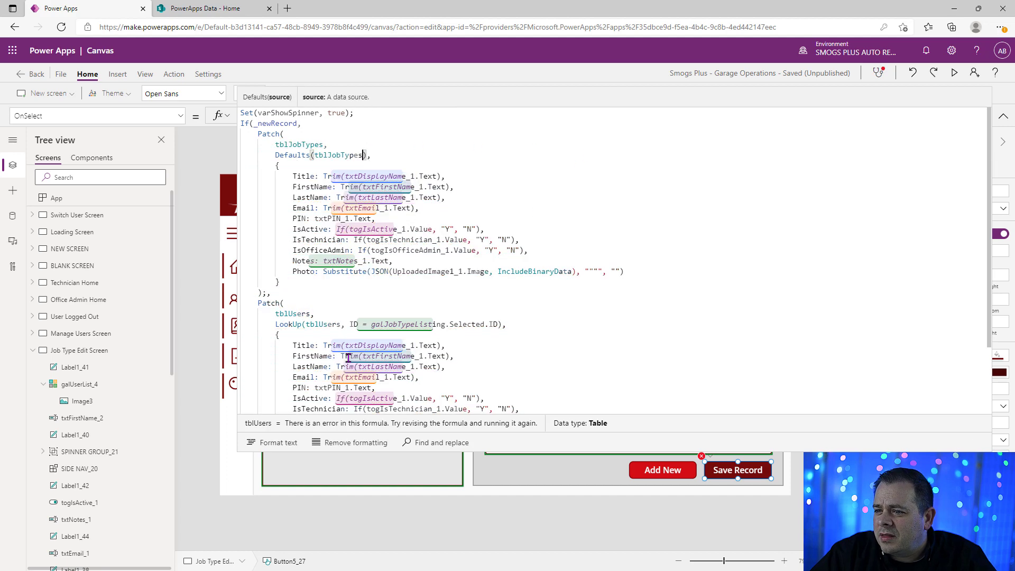
Replace tblUsers with tblJobTypes in the existing-record Patch's source and its LookUp.
double_click(294, 314)
text(tblJobTypes)
double_click(322, 324)
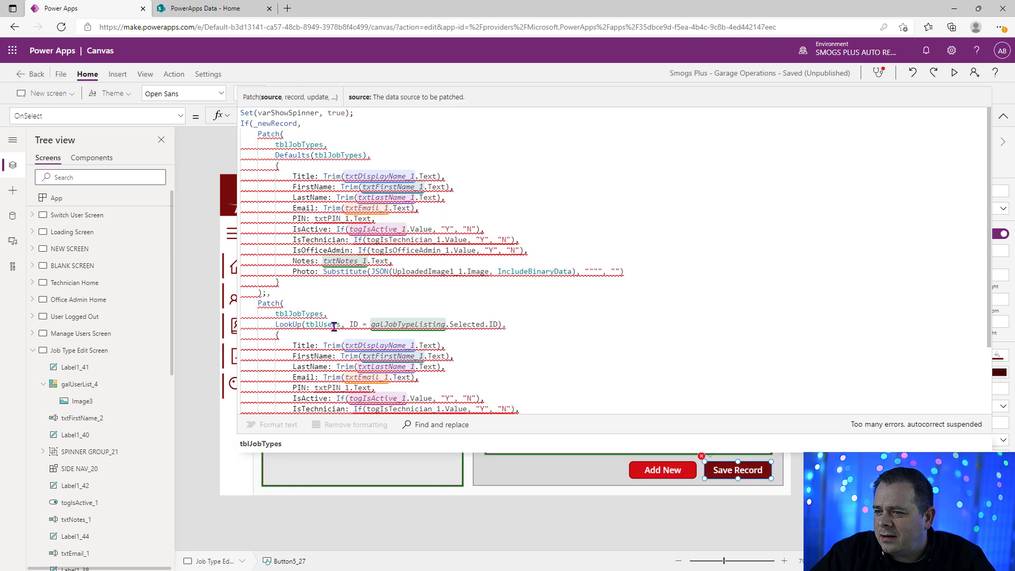
text(tblJobTypes)
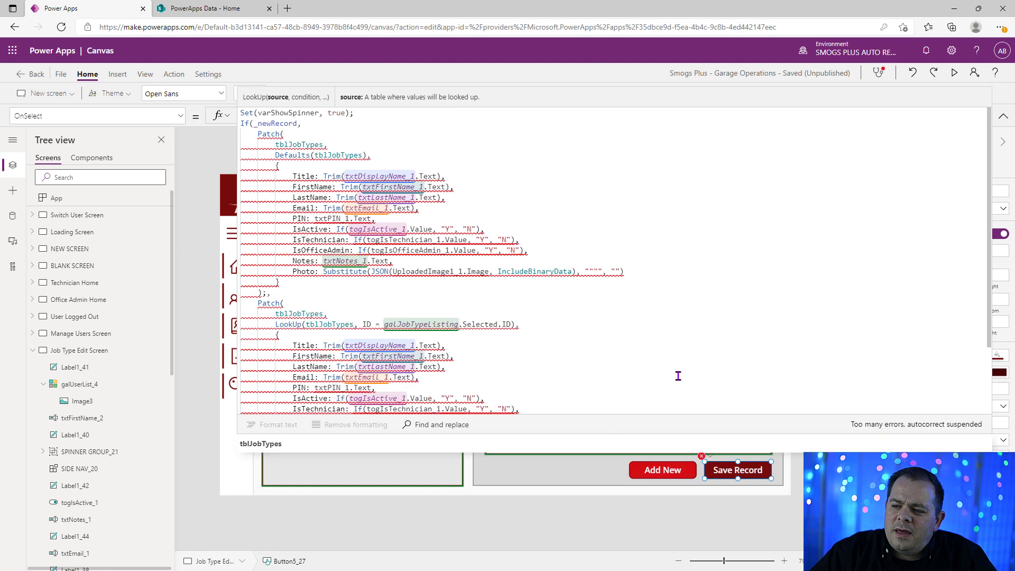
Reduce the existing-record Patch's field list to only Title: "", removing the user fields from FirstName through Photo.
click(637, 346)
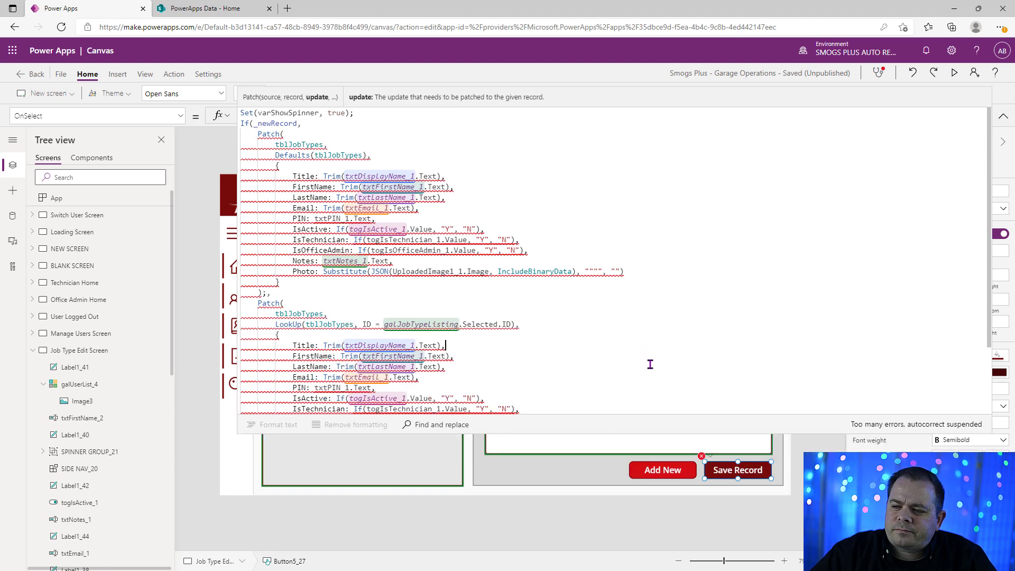
scroll(651, 364, down, 3)
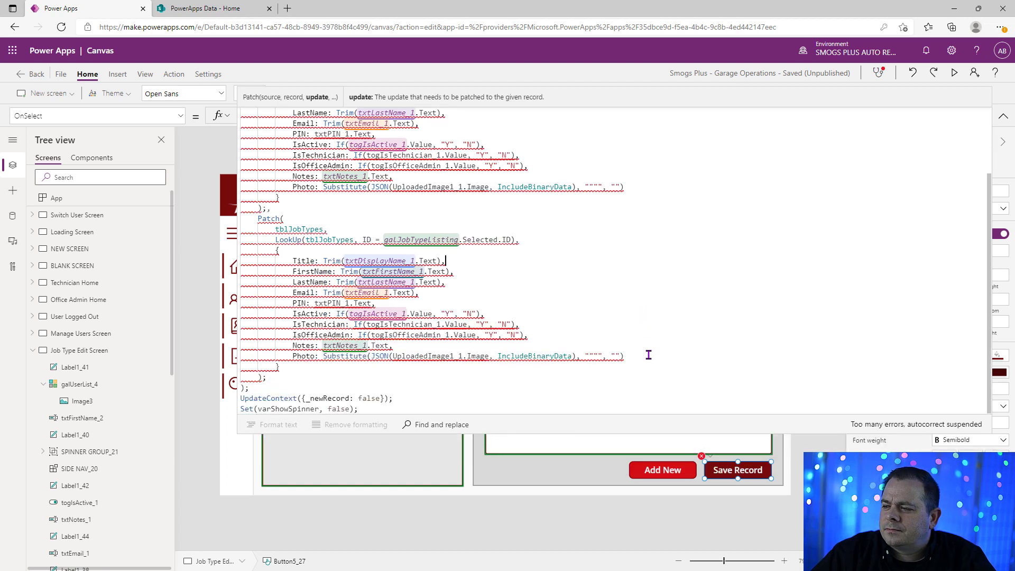
drag(640, 352, 447, 263)
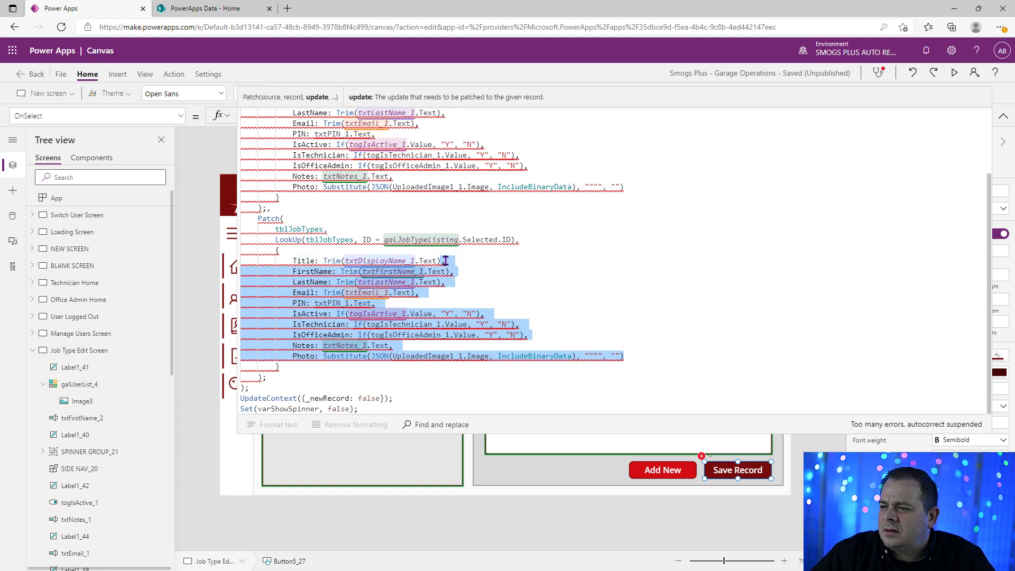
key(BackSpace)
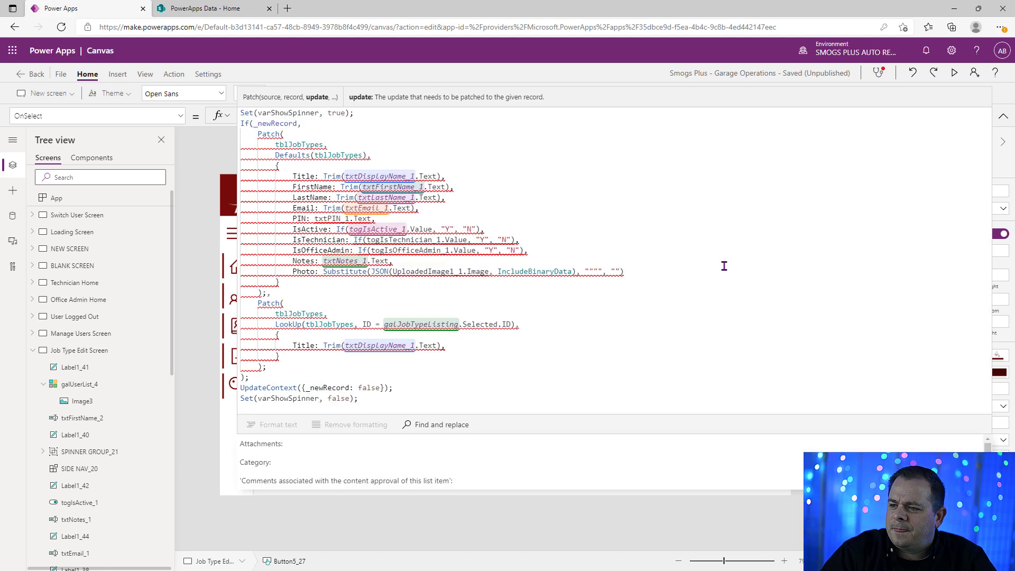
key(BackSpace)
key(ctrl+shift+Left)
key(ctrl+shift+Left)
key(ctrl+shift+Left)
key(ctrl+shift+Left)
key(ctrl+shift+Left)
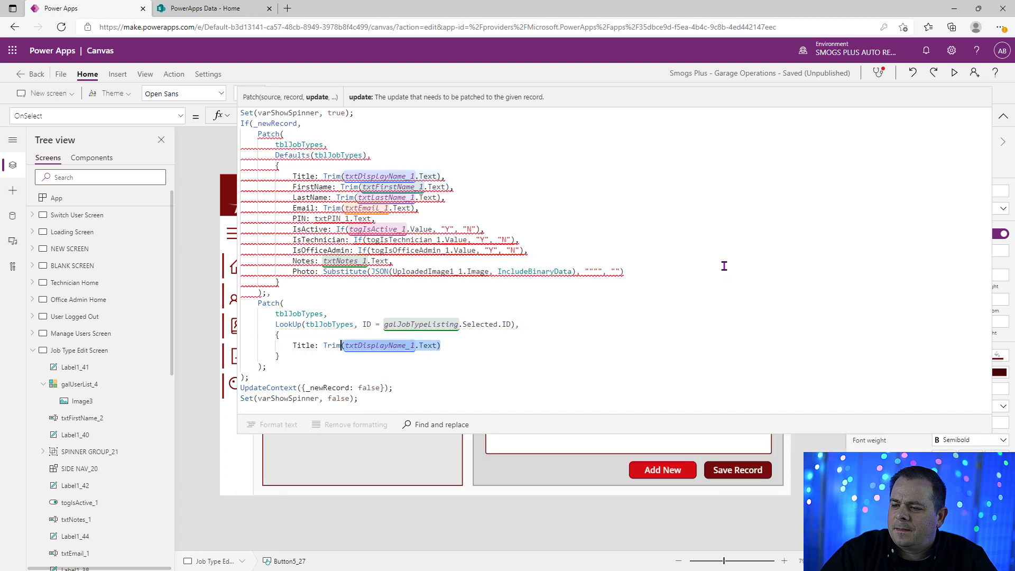
text("")
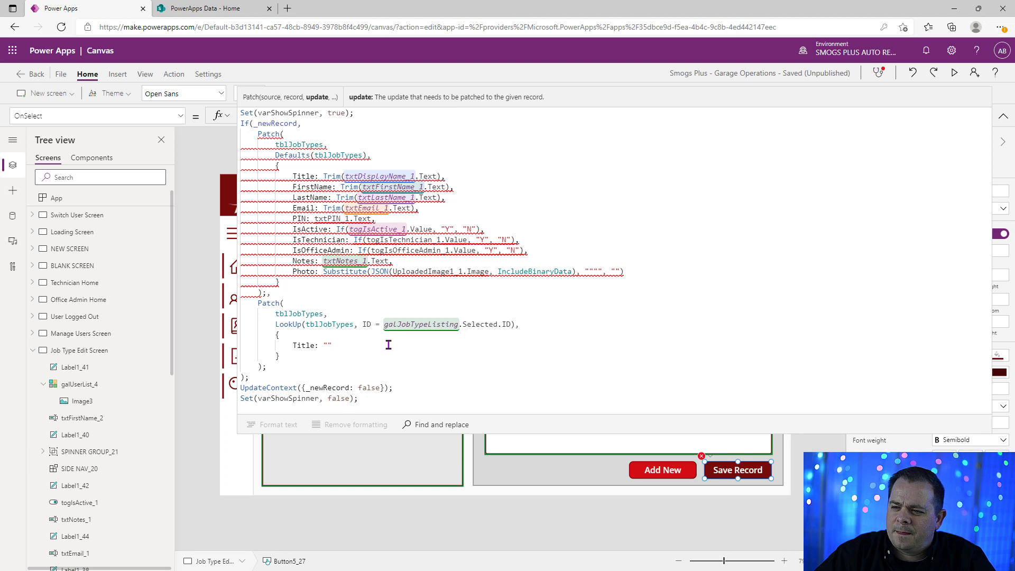
Replace the new-record Patch's entire field list with a copy of the Title: "" line and collapse the formula editor.
key(shift+Home)
key(shift+Home)
key(ctrl+c)
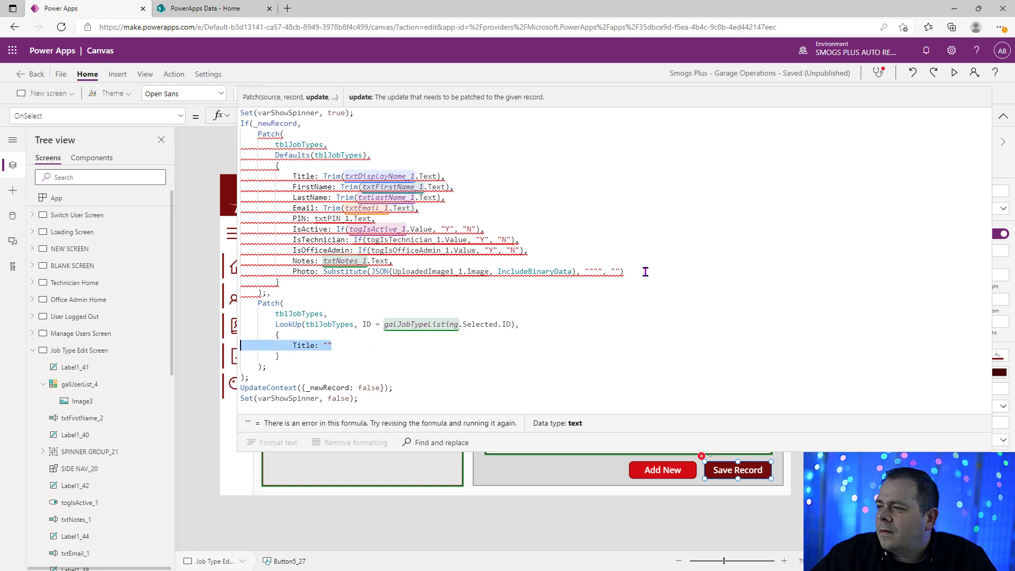
drag(646, 272, 241, 177)
key(ctrl+v)
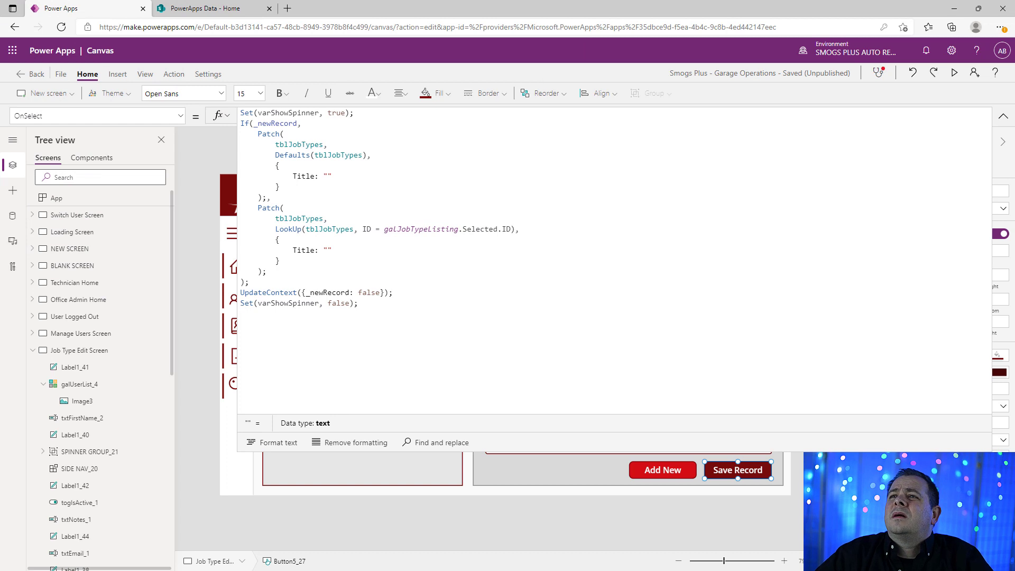
click(413, 176)
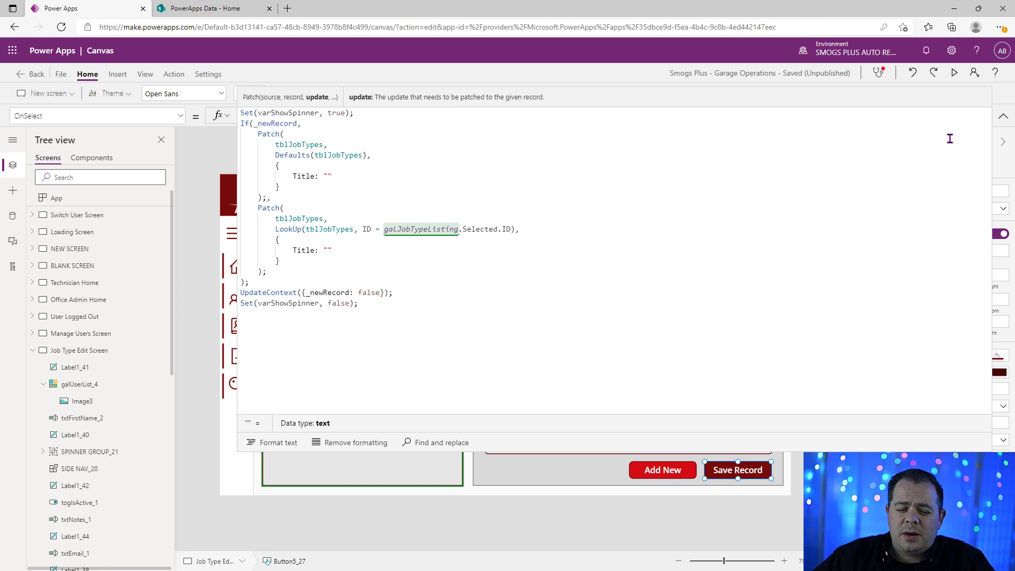
click(1003, 116)
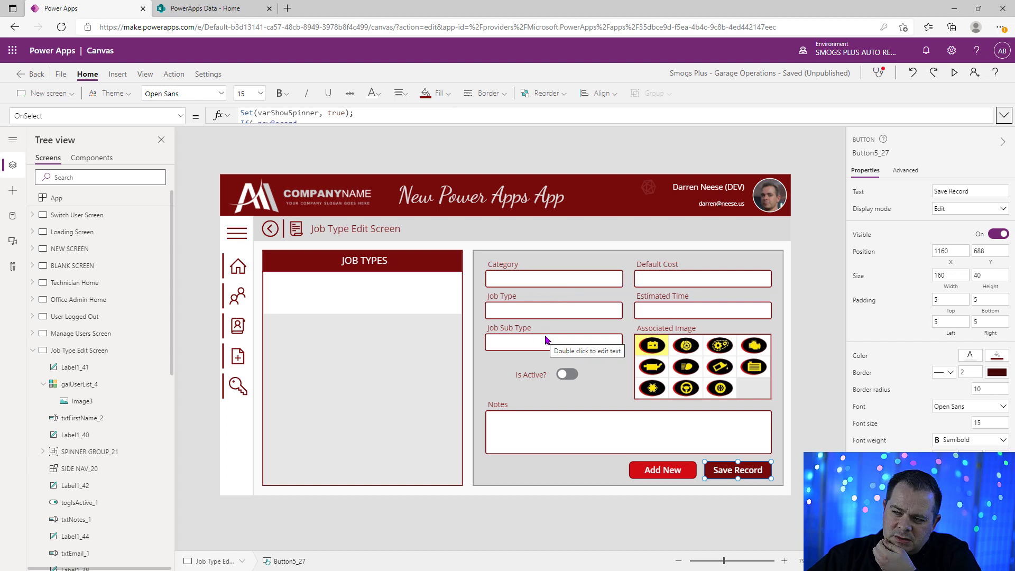
Rename the Category text input as txtJobTypeEditCategory.
click(584, 281)
click(885, 153)
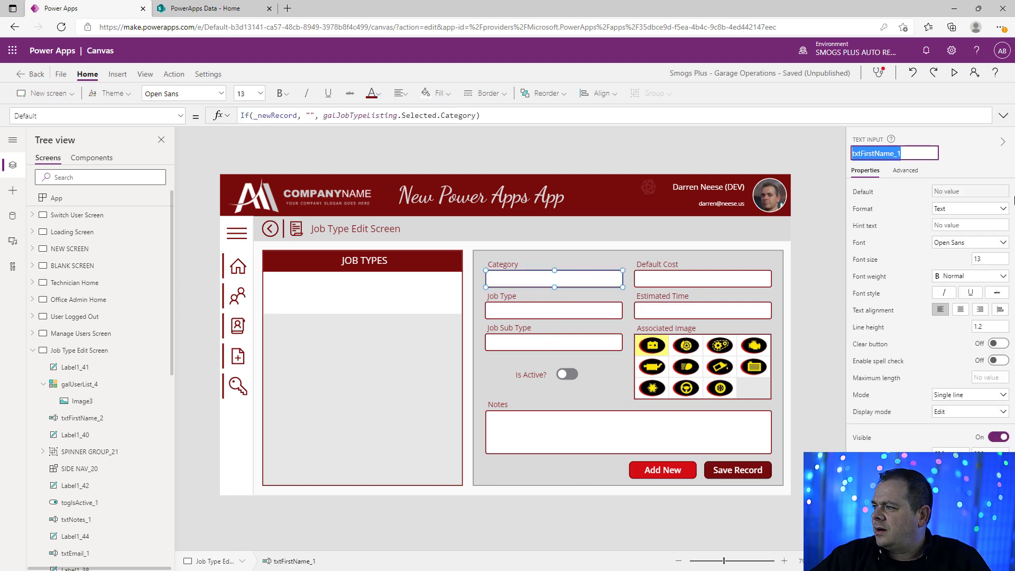
text(txt)
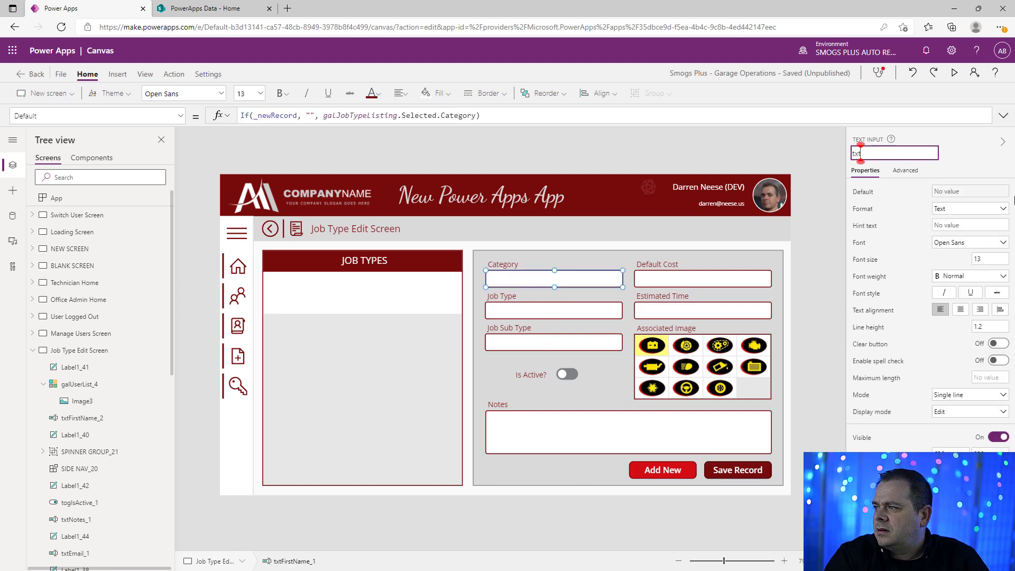
text(JobTypeC)
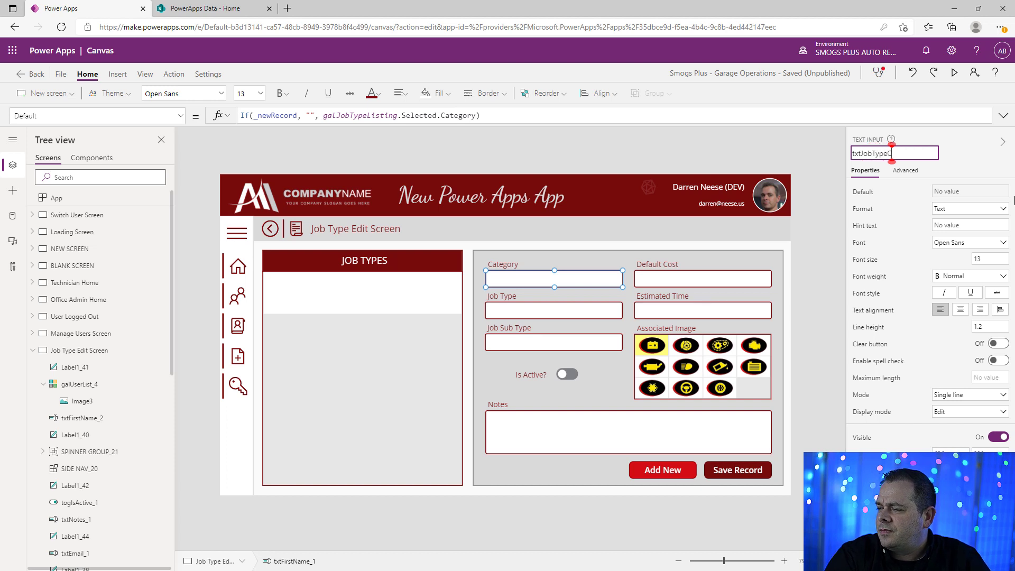
text(ategory)
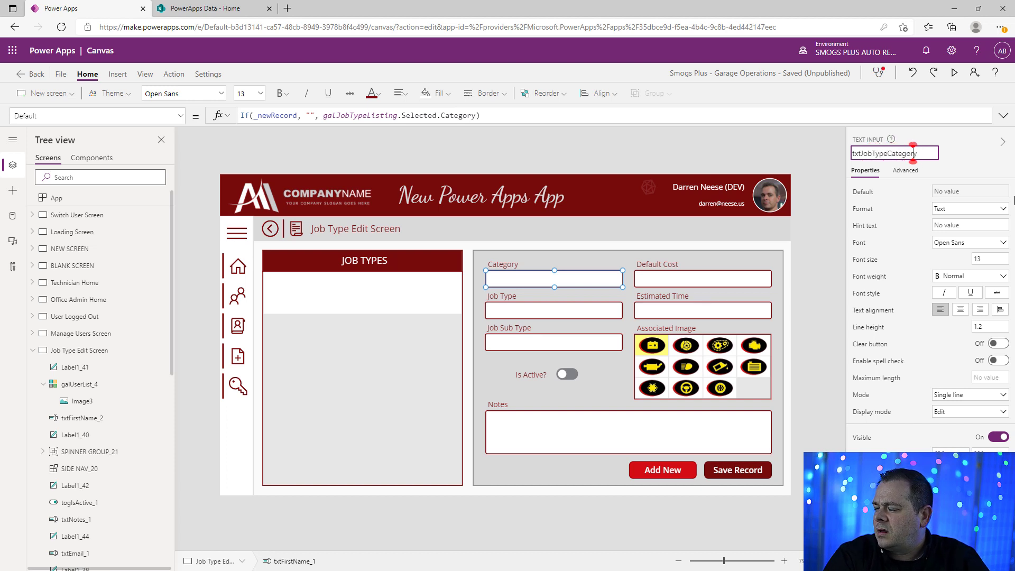
click(887, 154)
text(Edit)
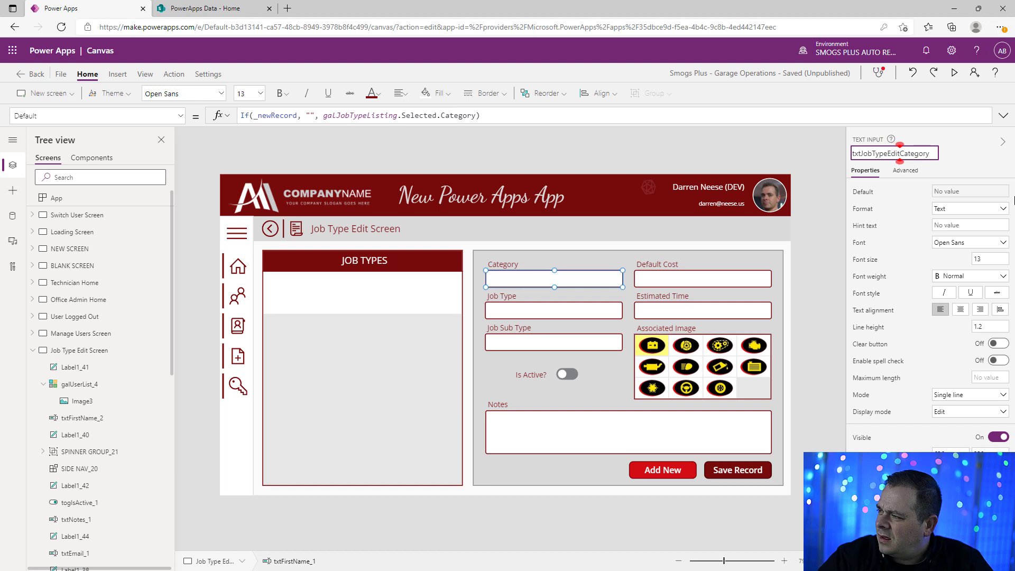
Copy the txtJobTypeEdit prefix and use it to rename the Job Type text input as txtJobTypeEditJobTypeName.
key(shift+Home)
key(ctrl+c)
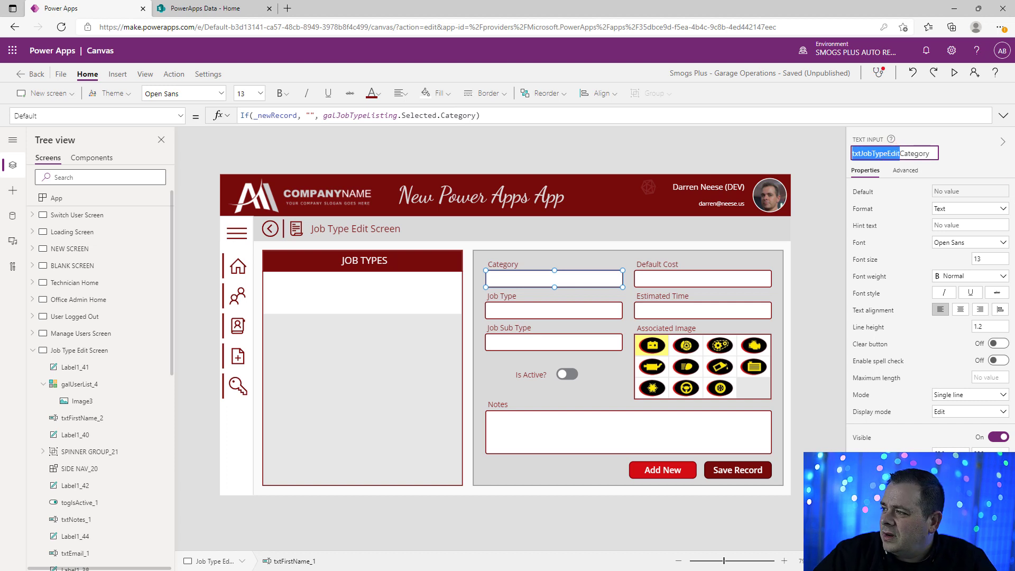
click(537, 313)
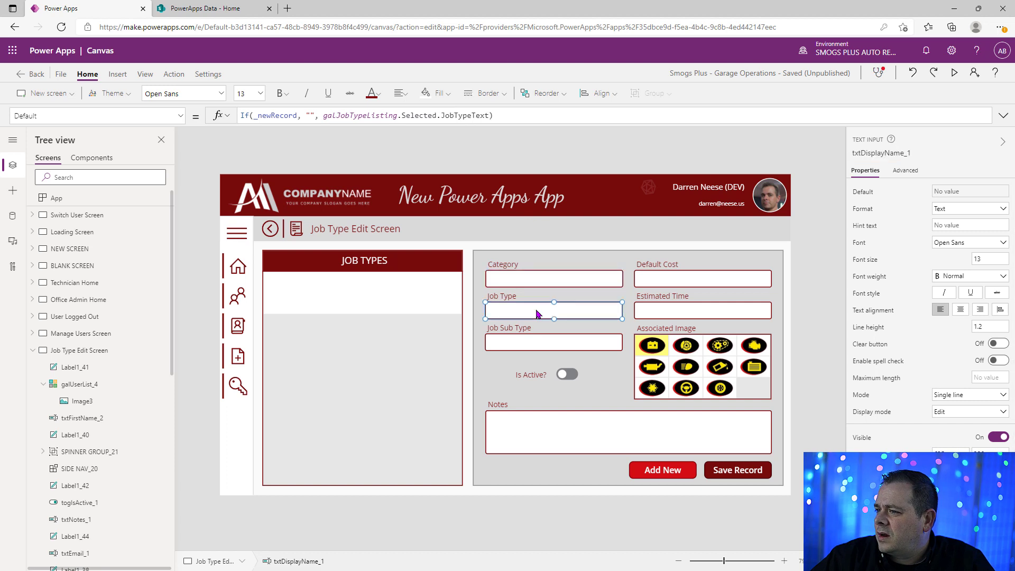
click(872, 154)
key(ctrl+v)
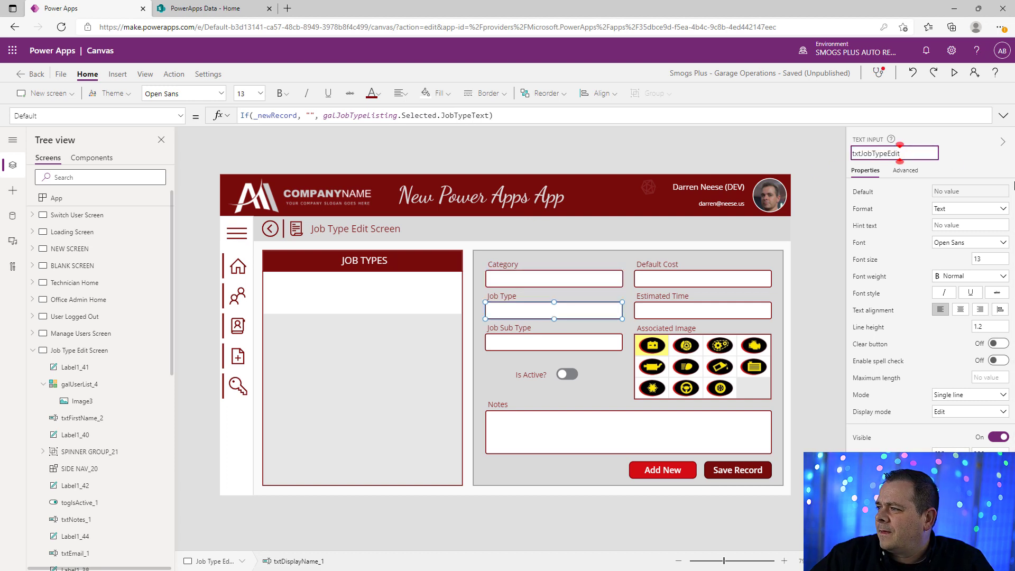
text(JobType)
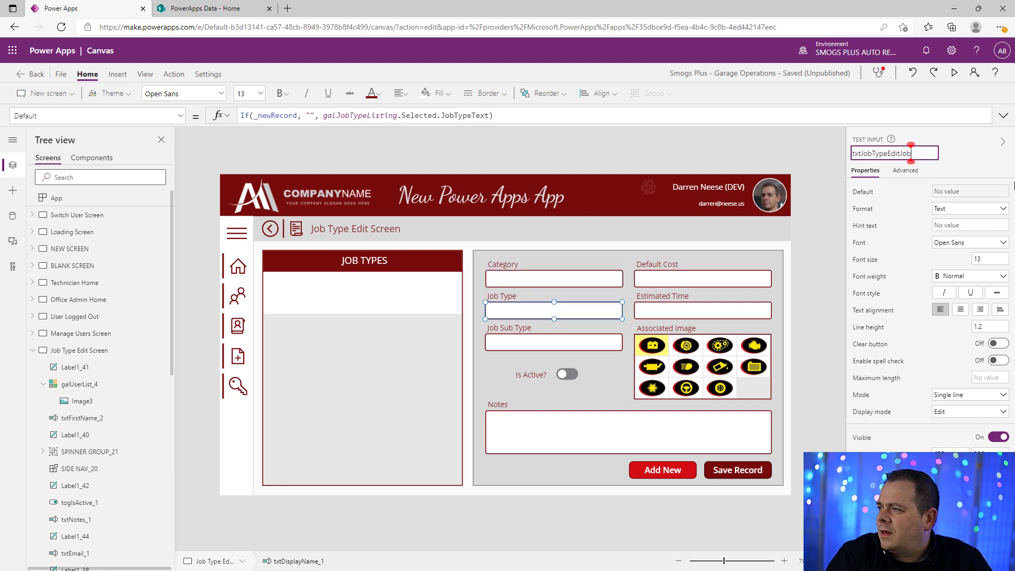
text(Name)
key(Return)
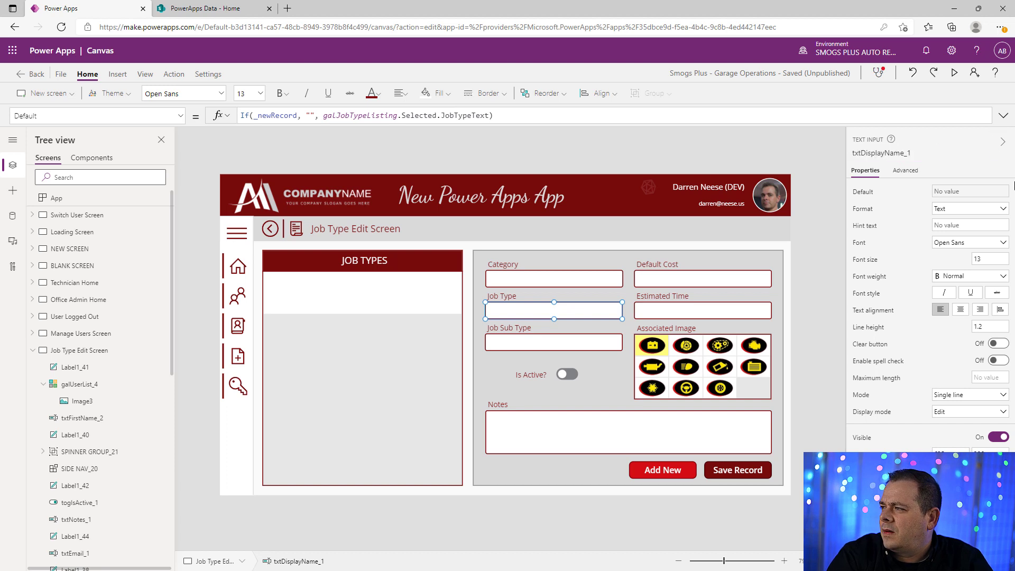
Rename the Job Sub Type text input as txtJobTypeEditSubType.
click(561, 343)
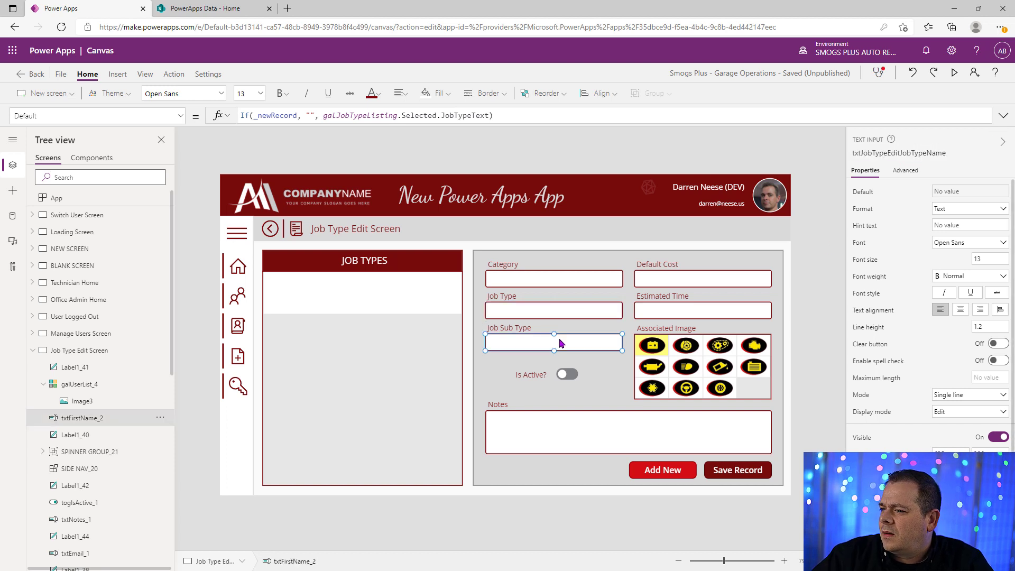
click(862, 154)
key(ctrl+v)
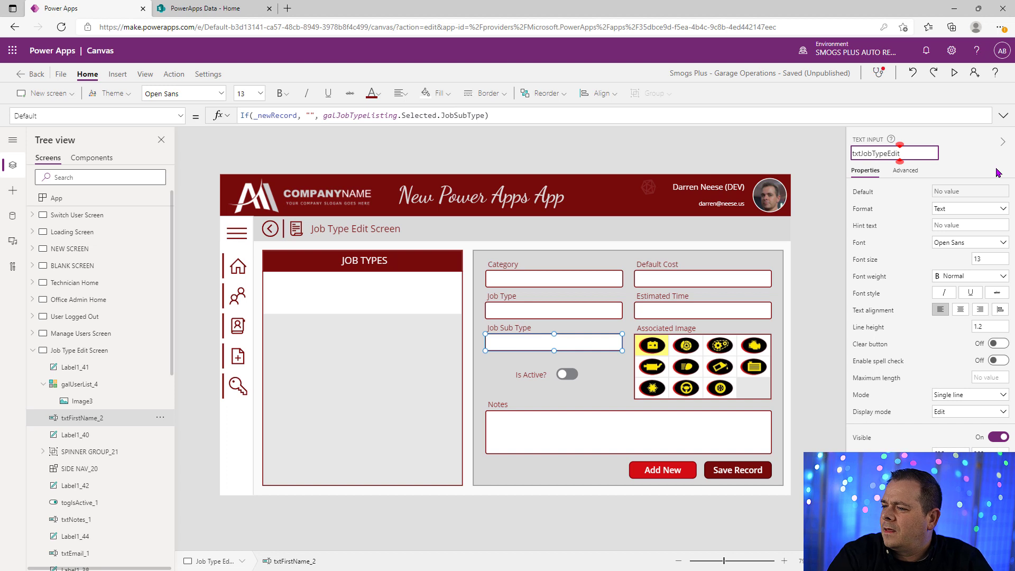
text(SubType)
key(Return)
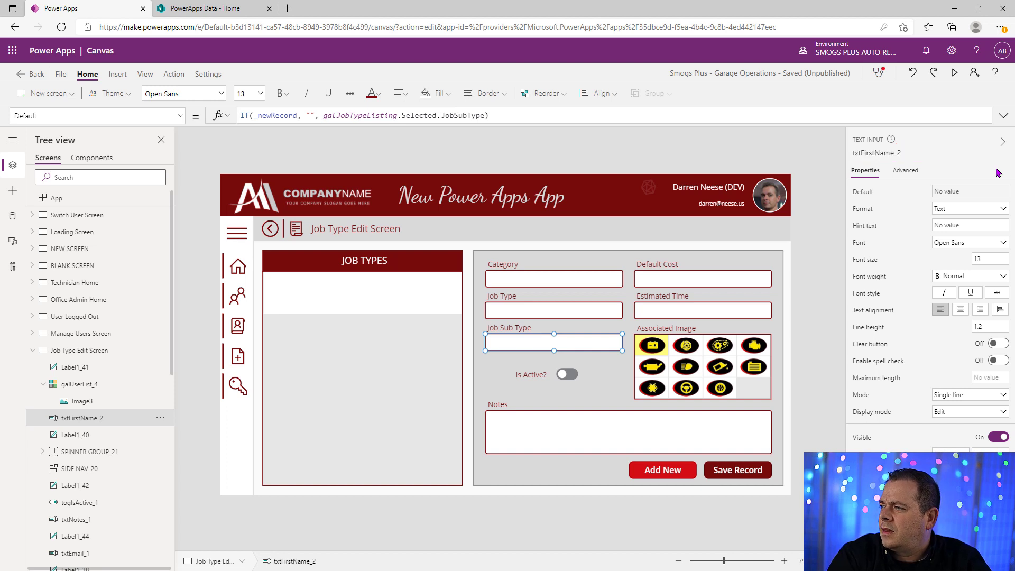
Rename the Default Cost text input as txtJobTypeEditDefaultCost, reusing the copied txtJobTypeEdit prefix.
click(658, 280)
click(862, 153)
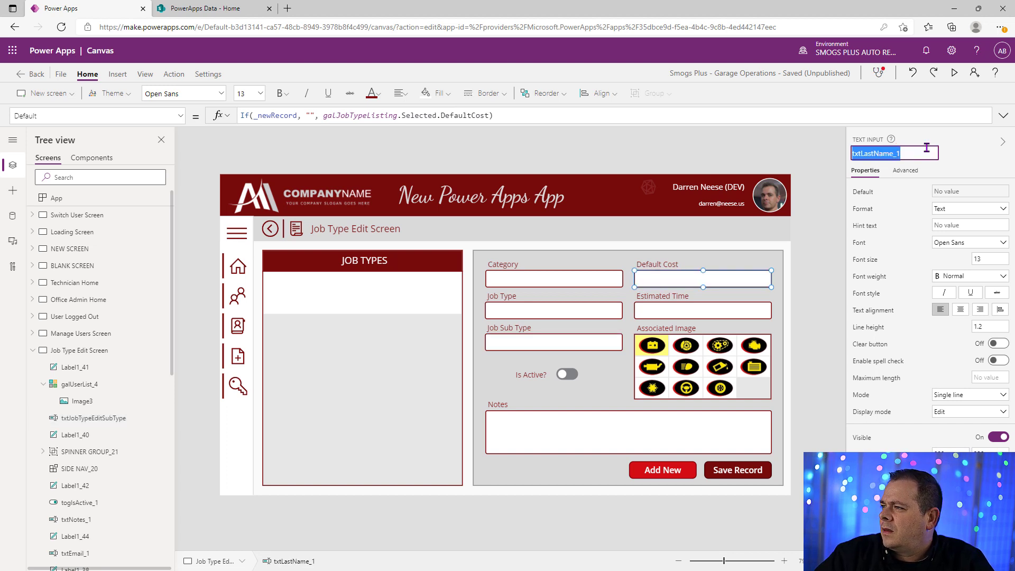
key(ctrl+v)
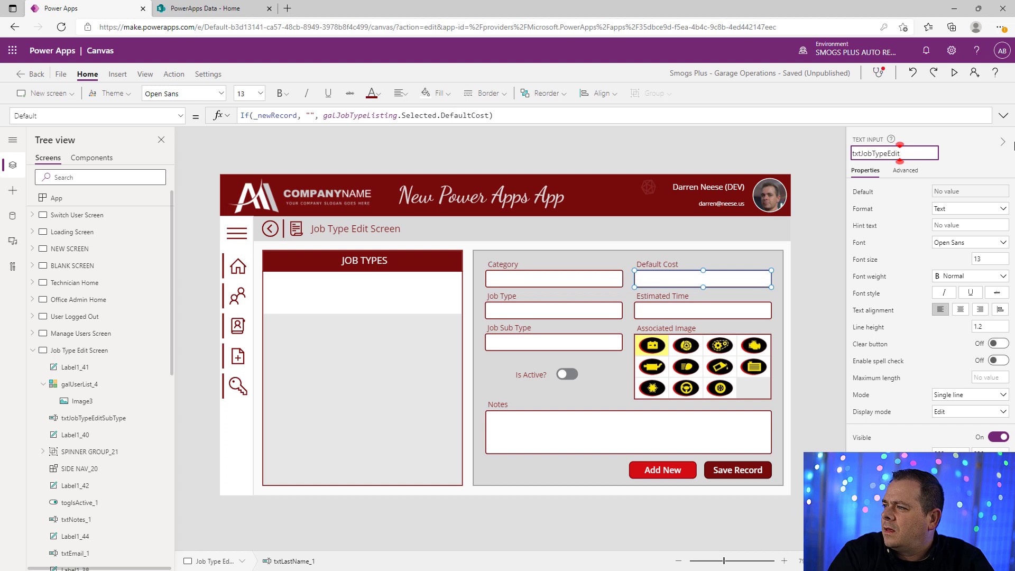
text(Default)
key(BackSpace)
key(BackSpace)
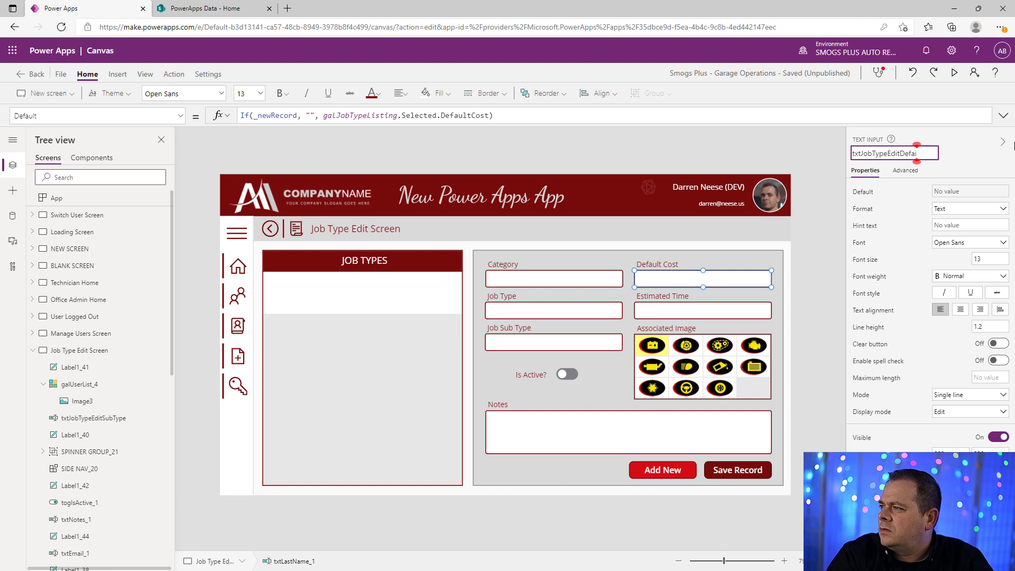
text(ult)
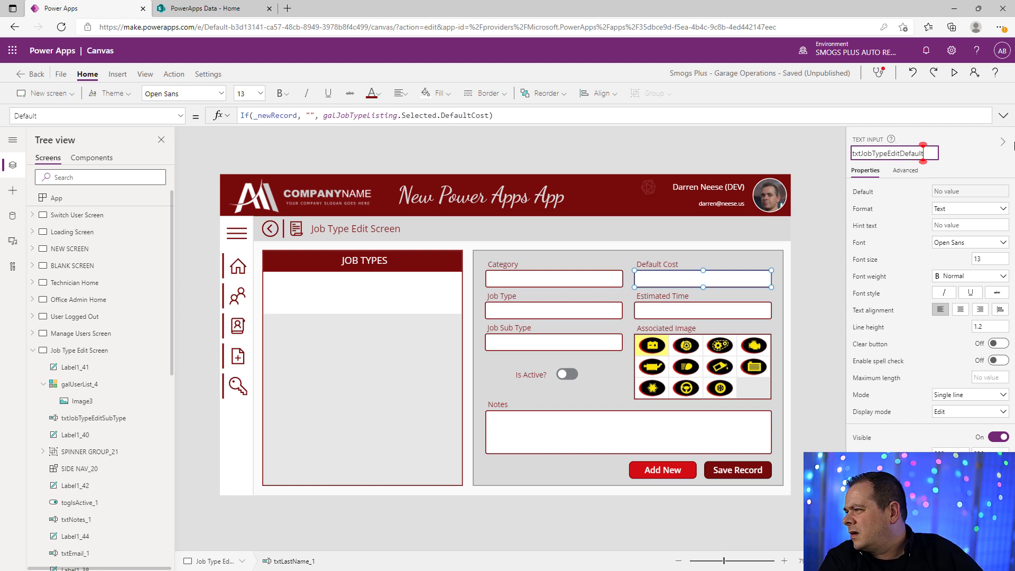
text(Cost)
key(Return)
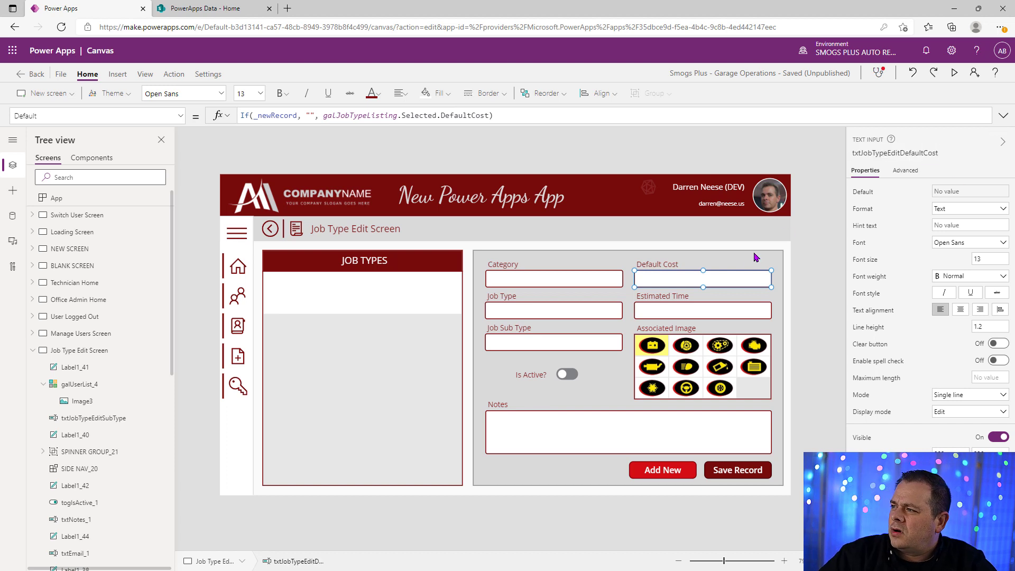
Rename the Estimated Time text input as txtJobTypeEditEstimatedTime.
click(711, 312)
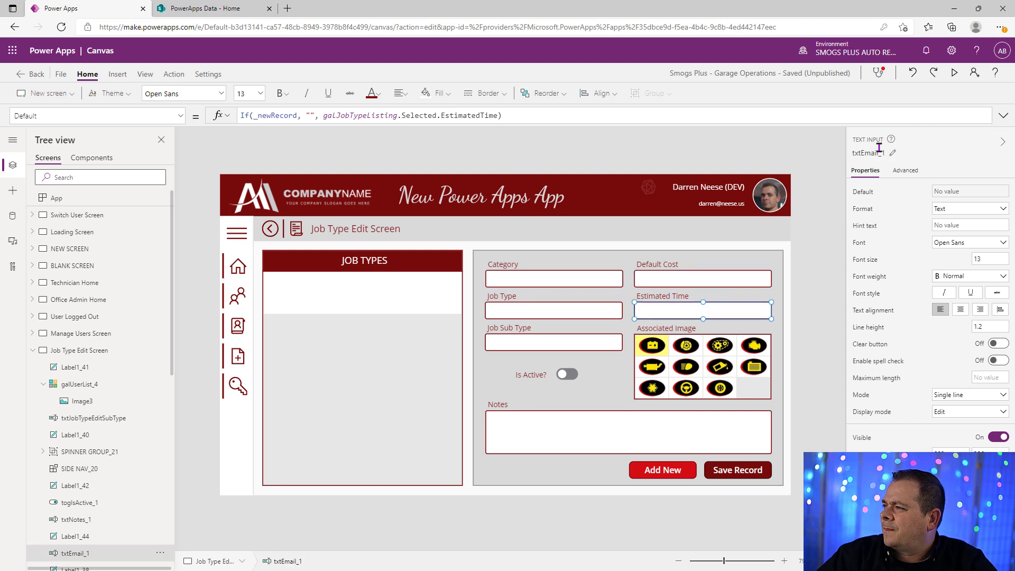
click(879, 147)
key(ctrl+v)
text(Es)
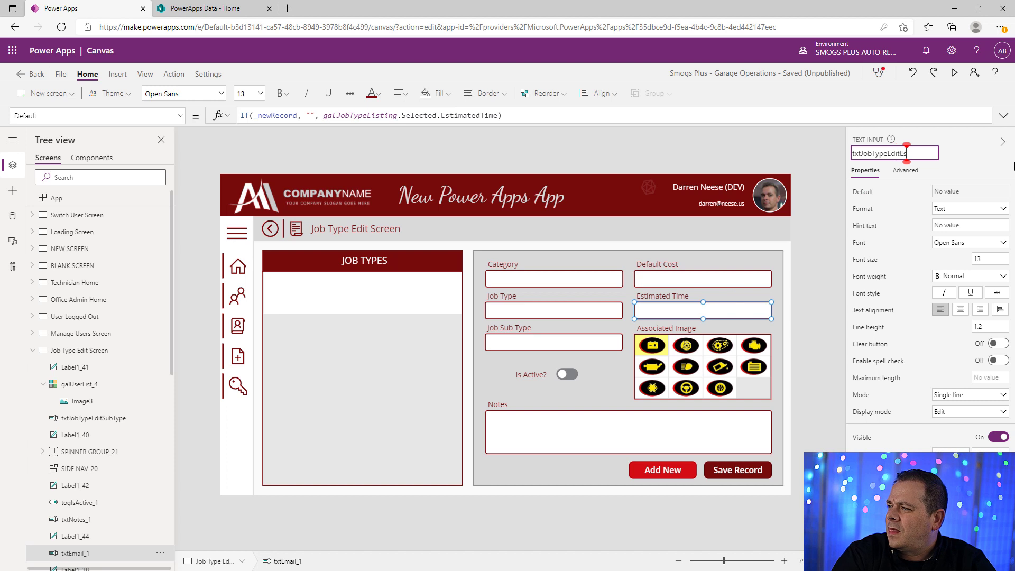
text(timatedTime)
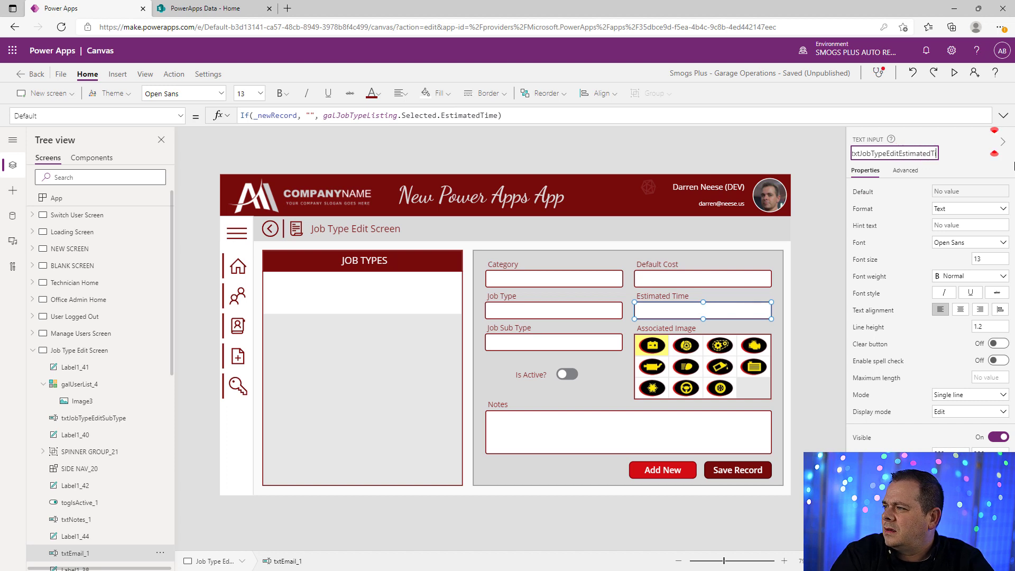
key(Return)
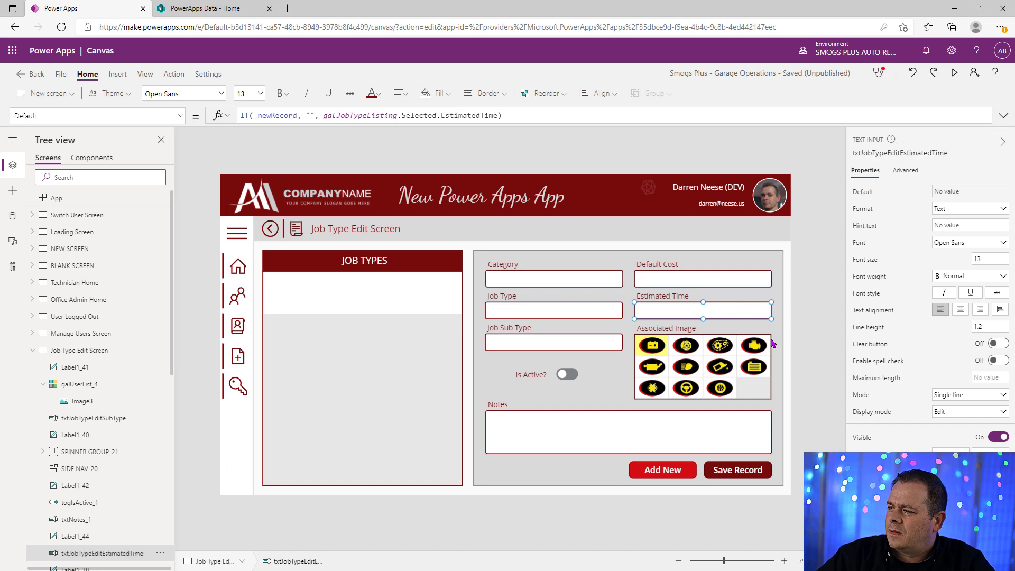
Rename the Associated Image gallery as galJobTypeEditImage.
click(687, 375)
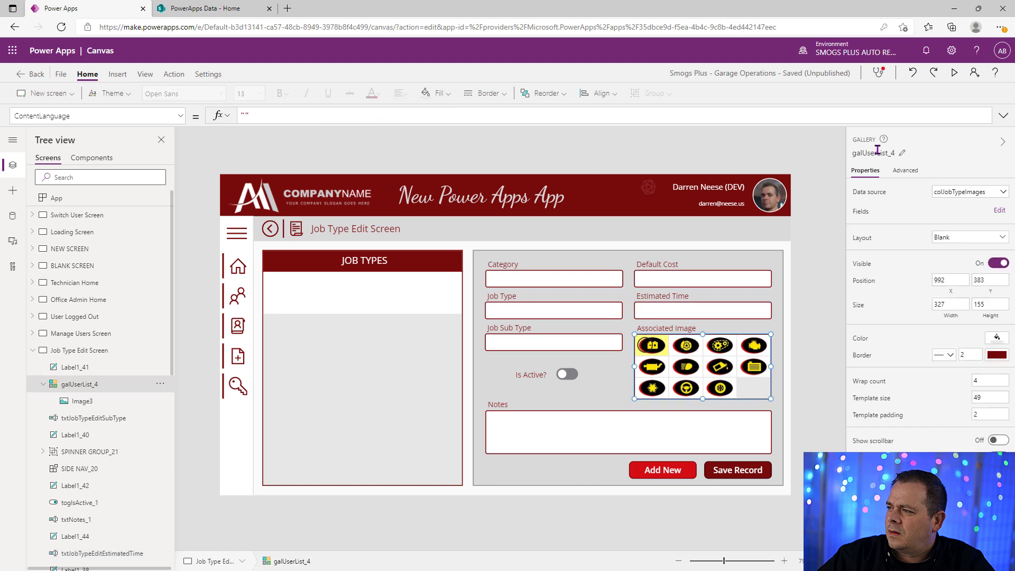
click(893, 153)
text(txtJobTypeEdit)
click(862, 152)
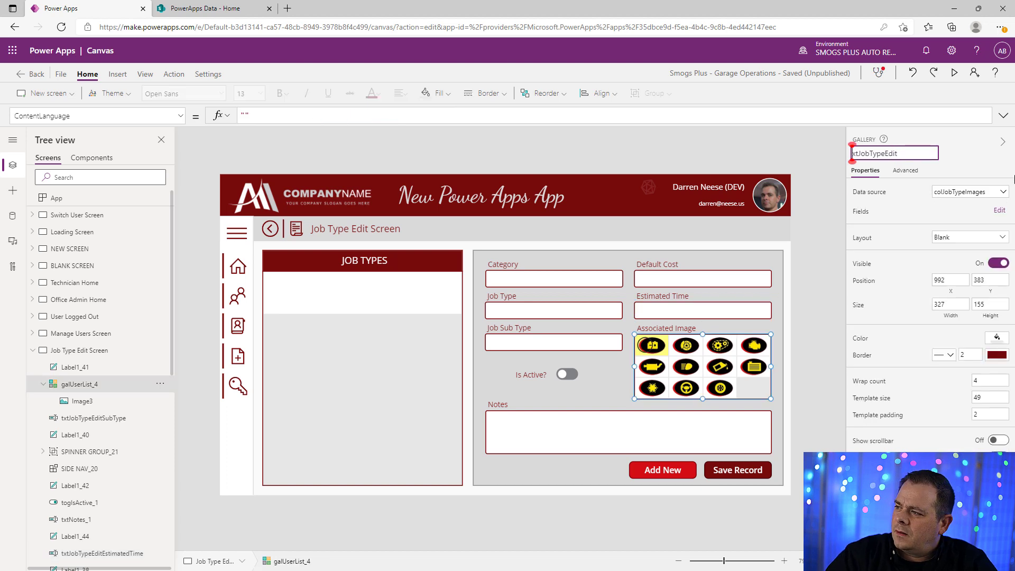
key(BackSpace)
key(BackSpace)
key(BackSpace)
text(gal)
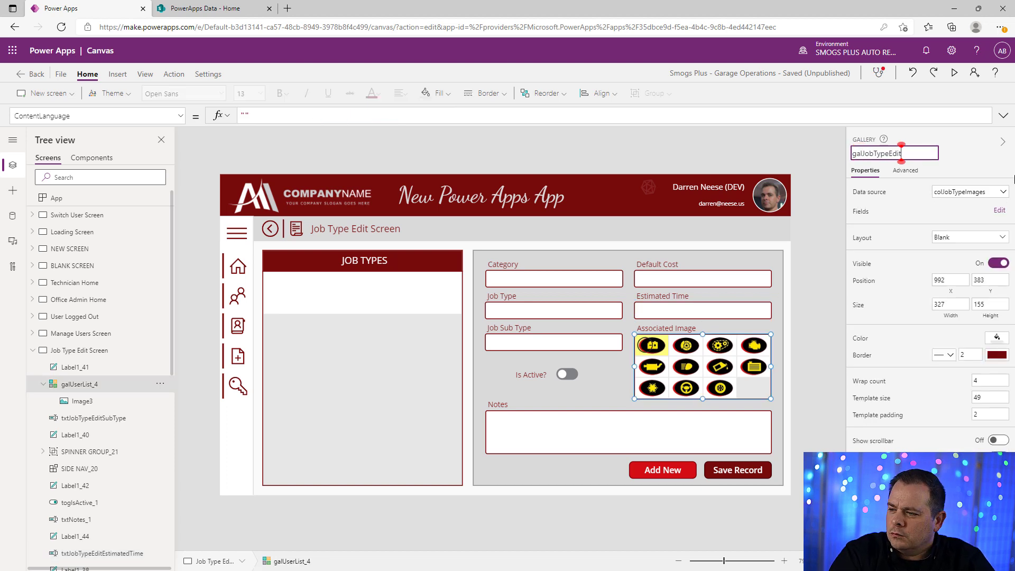
text(Image)
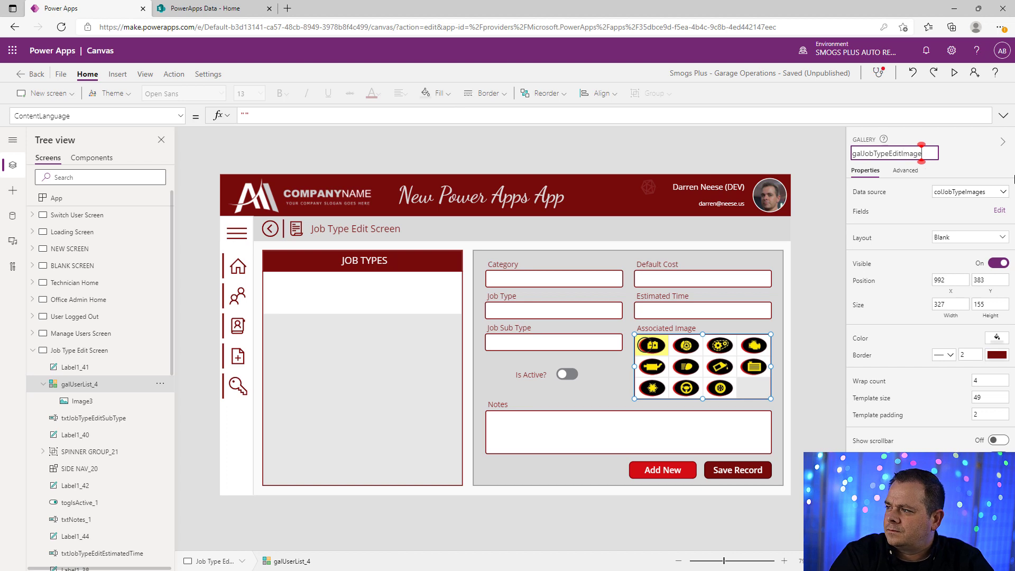
key(Return)
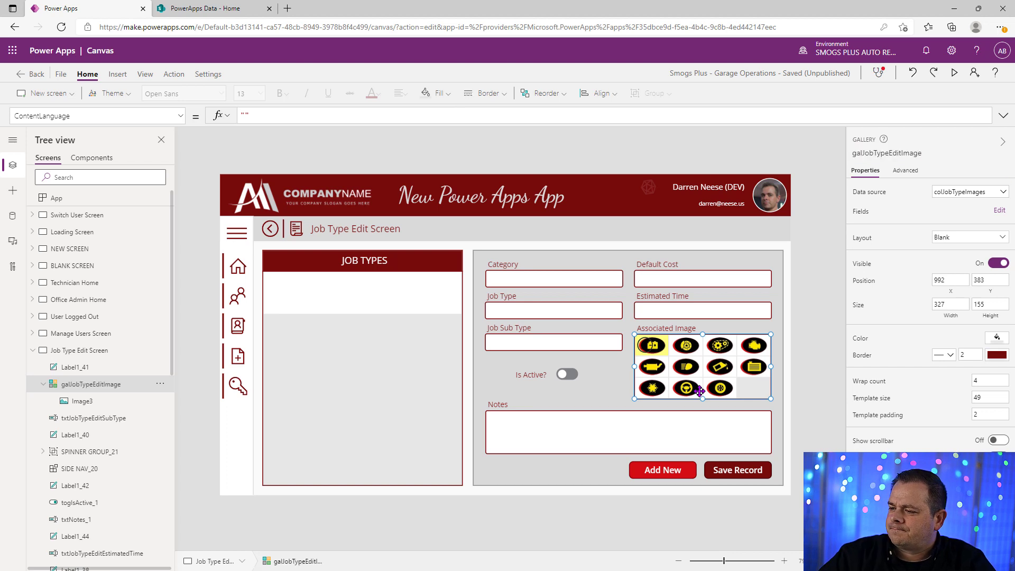
Rename the Is Active toggle as togJobTypeEditIsActive and check its Default formula.
click(568, 375)
click(874, 151)
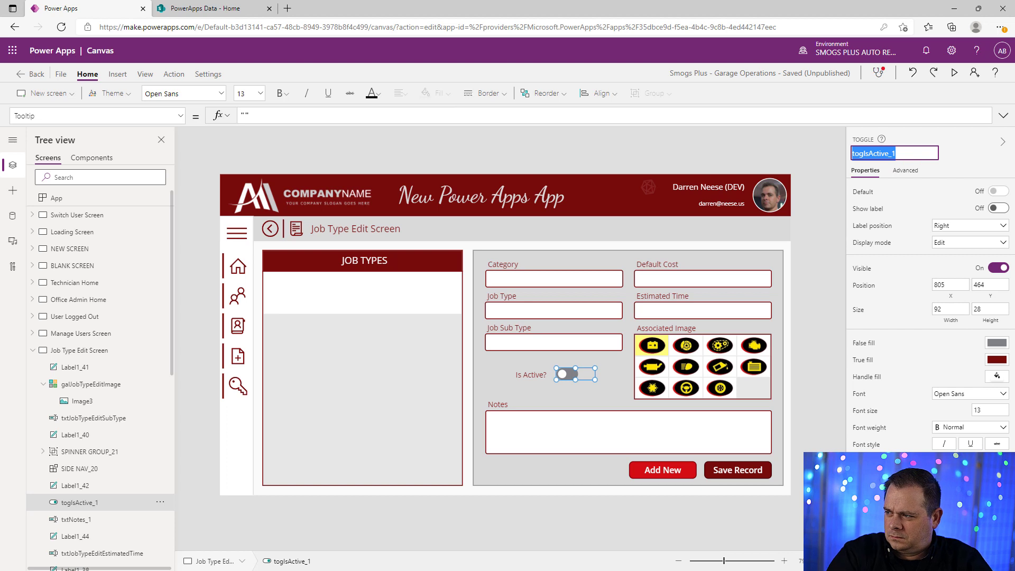
text(txtJobTypeEdit)
key(Home)
key(Delete)
key(Delete)
key(Delete)
text(og)
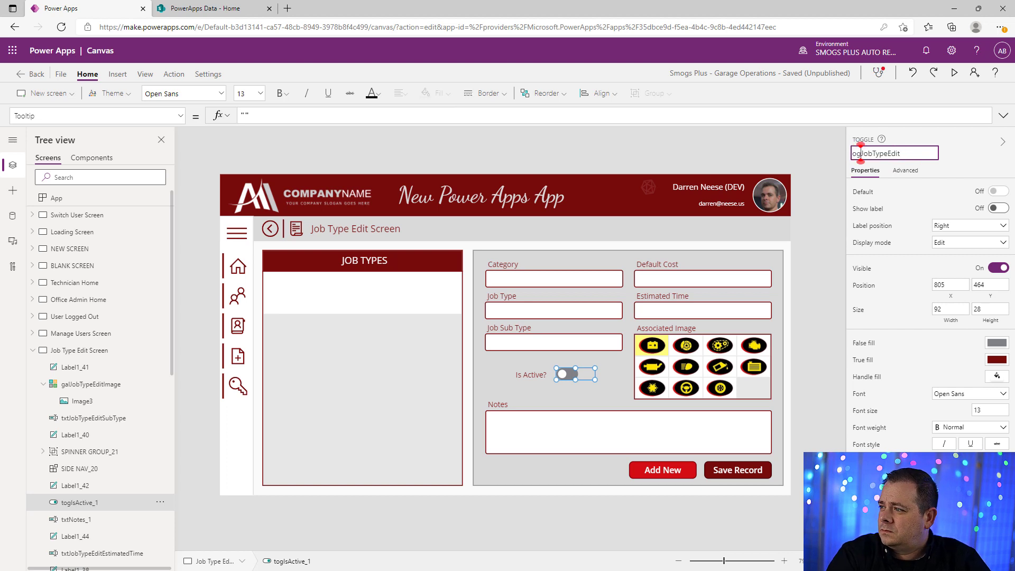
click(854, 154)
text(t)
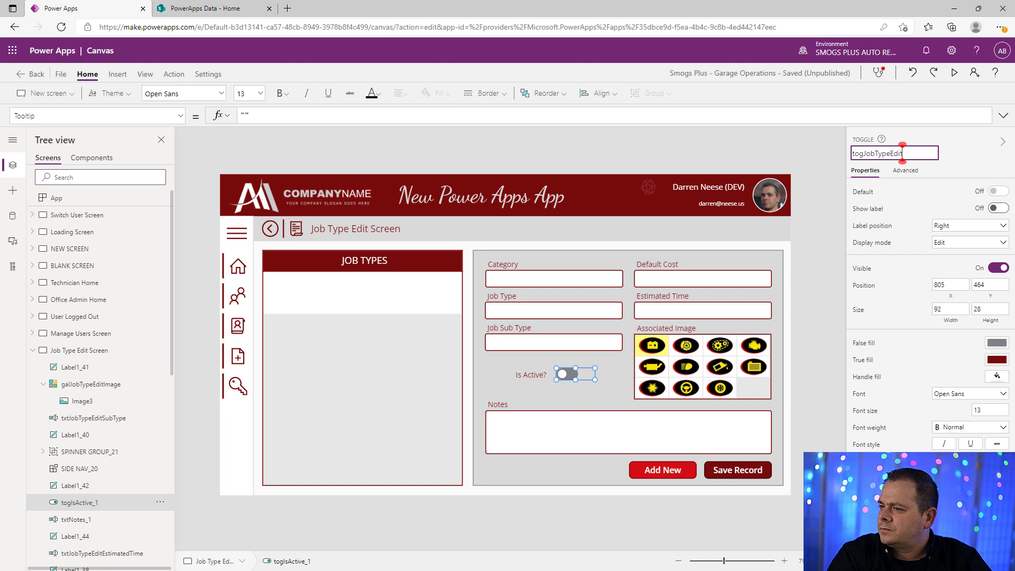
text(IsActive)
key(Return)
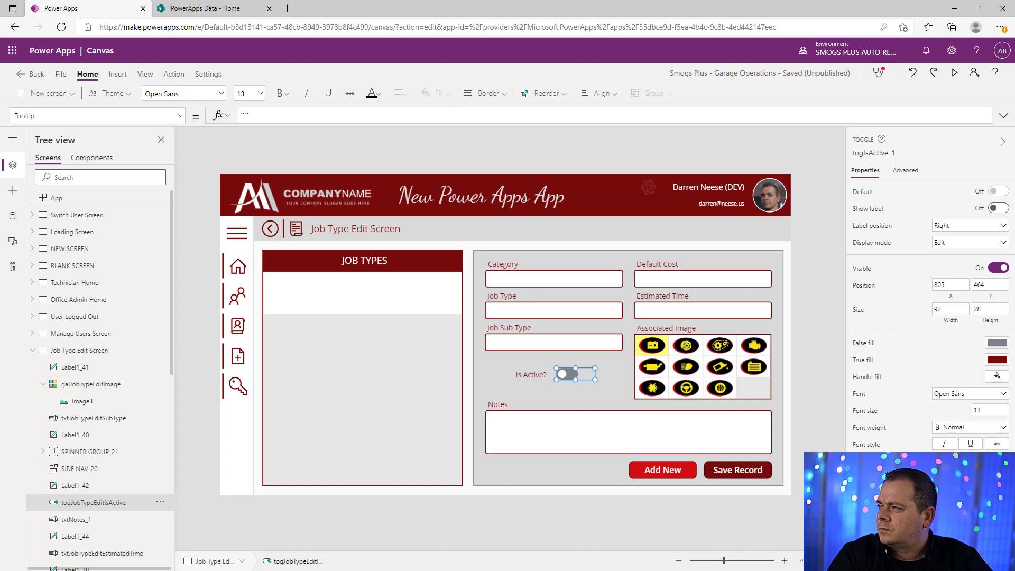
click(863, 192)
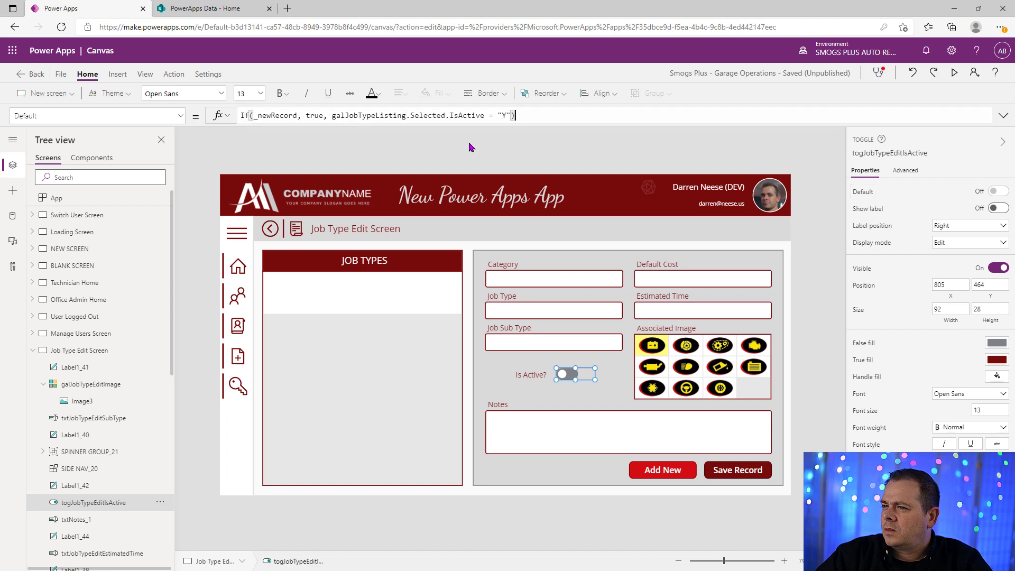
click(290, 115)
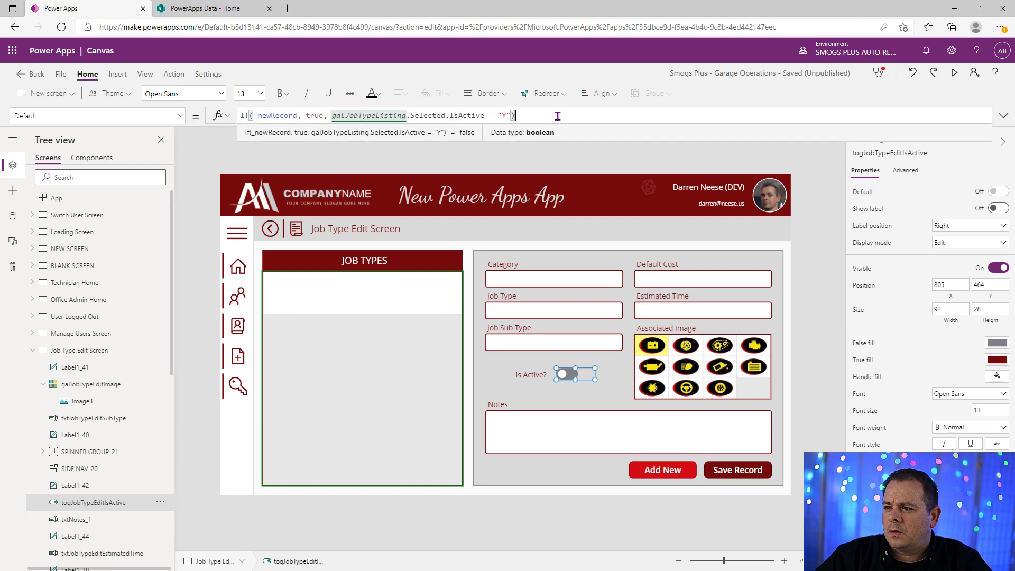
Rename the Notes text input as txtJobTypeEditNotes, check its Default formula and deselect the control.
click(601, 428)
click(872, 154)
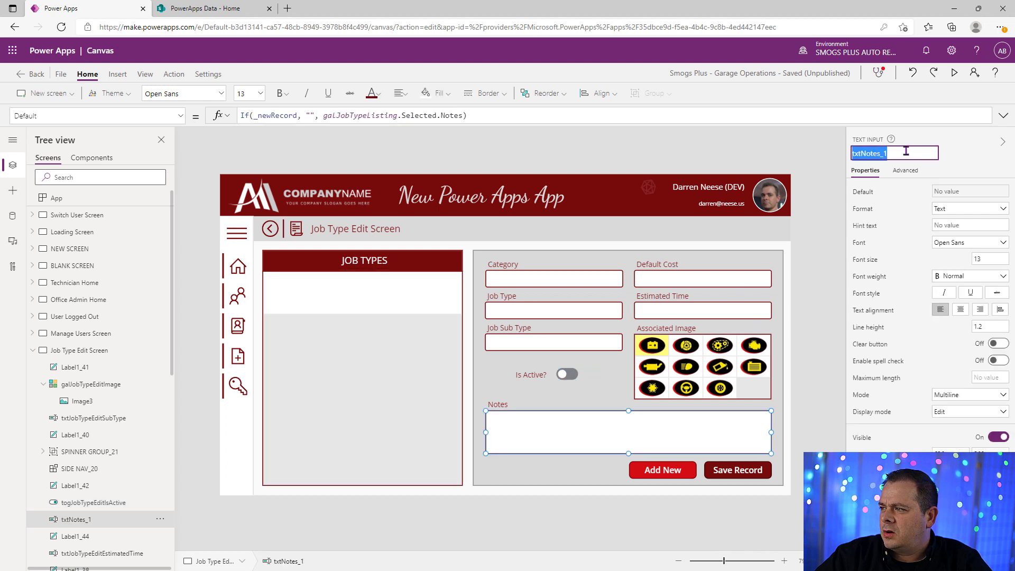
text(txtJobTypeEdit)
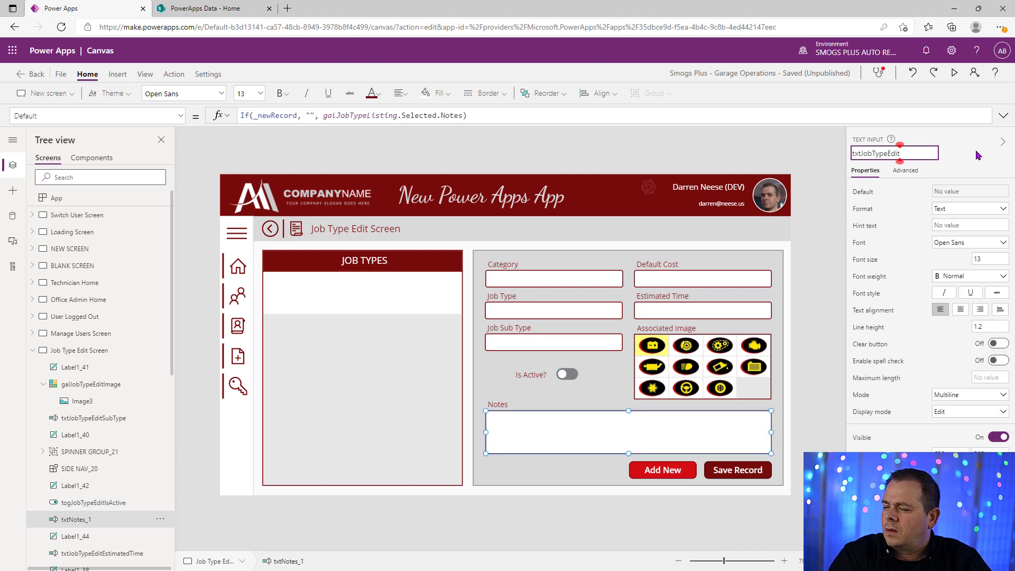
text(Notes)
key(Return)
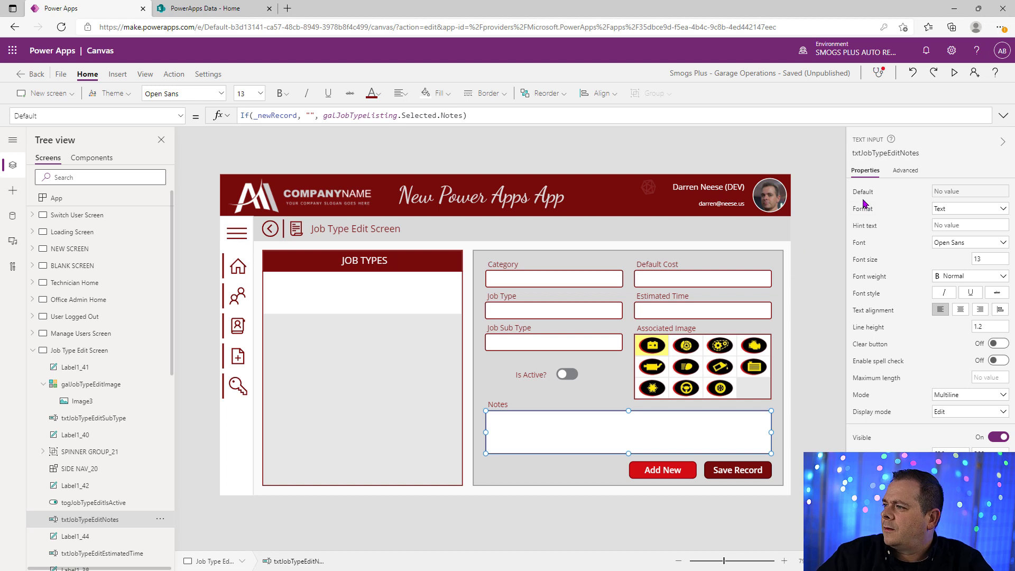
click(865, 191)
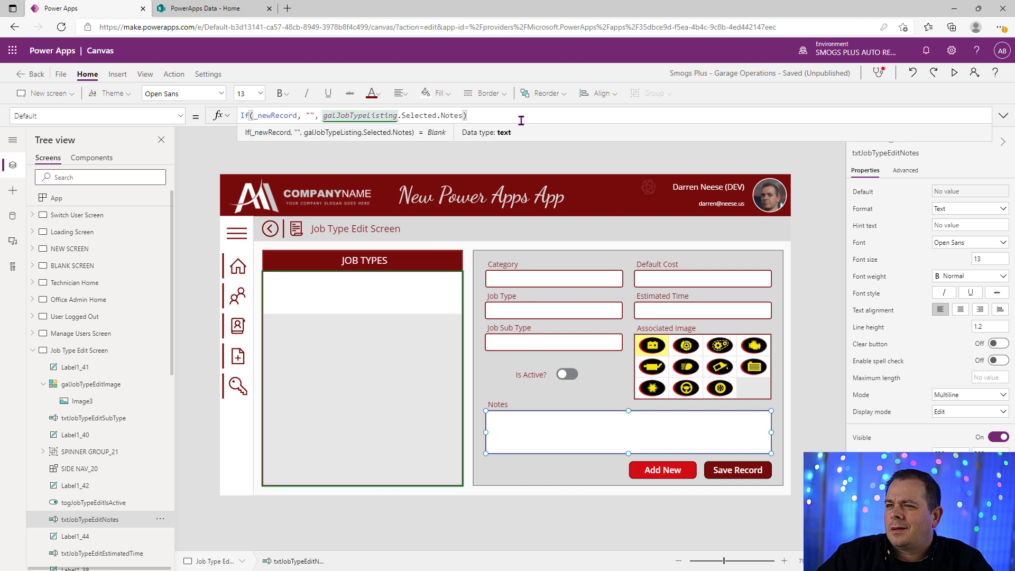
click(829, 392)
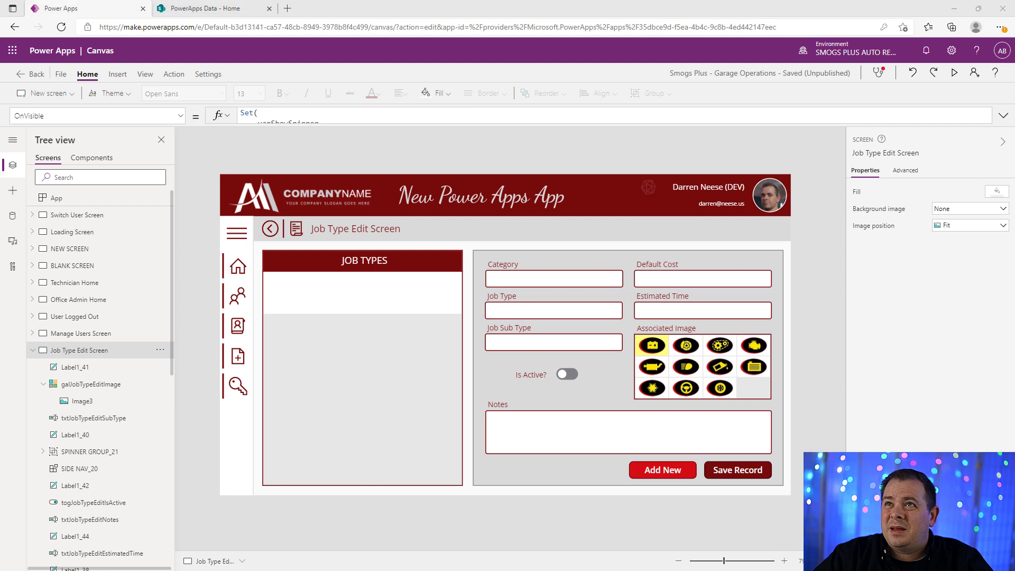
Carry the control names of the Category, Job Type and Job Sub Type text inputs over to the other window.
click(554, 279)
click(888, 153)
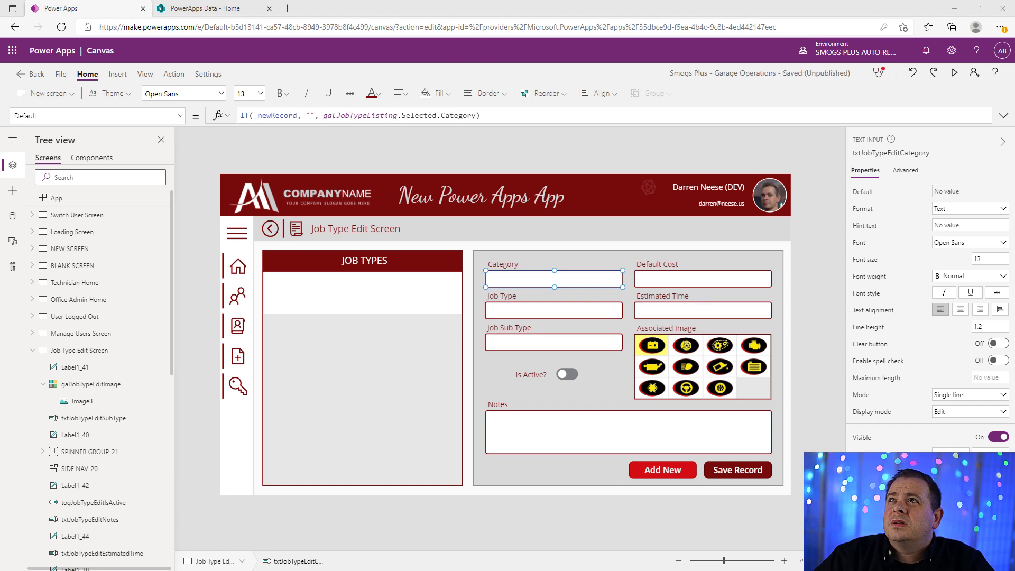
click(563, 315)
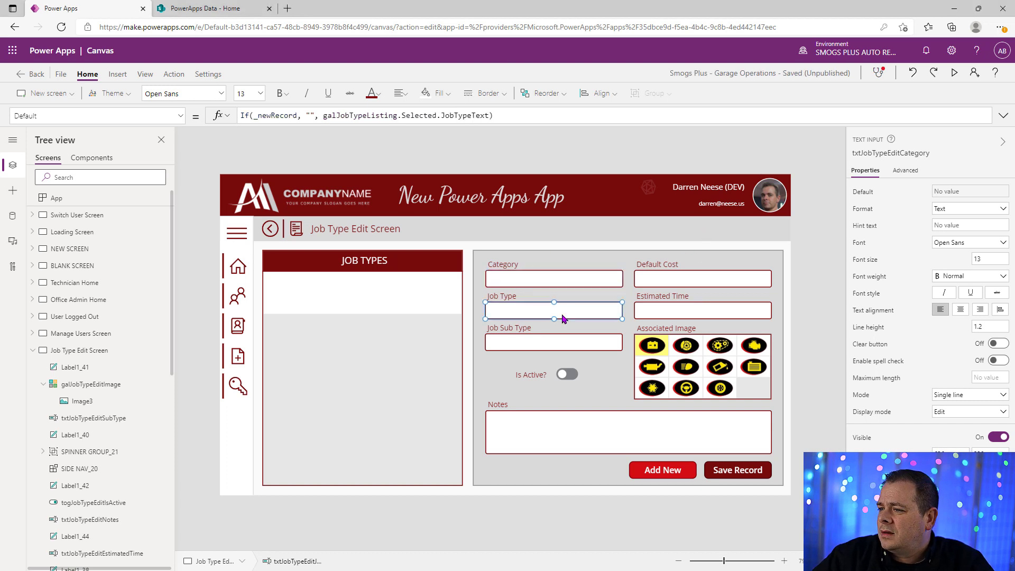
click(916, 153)
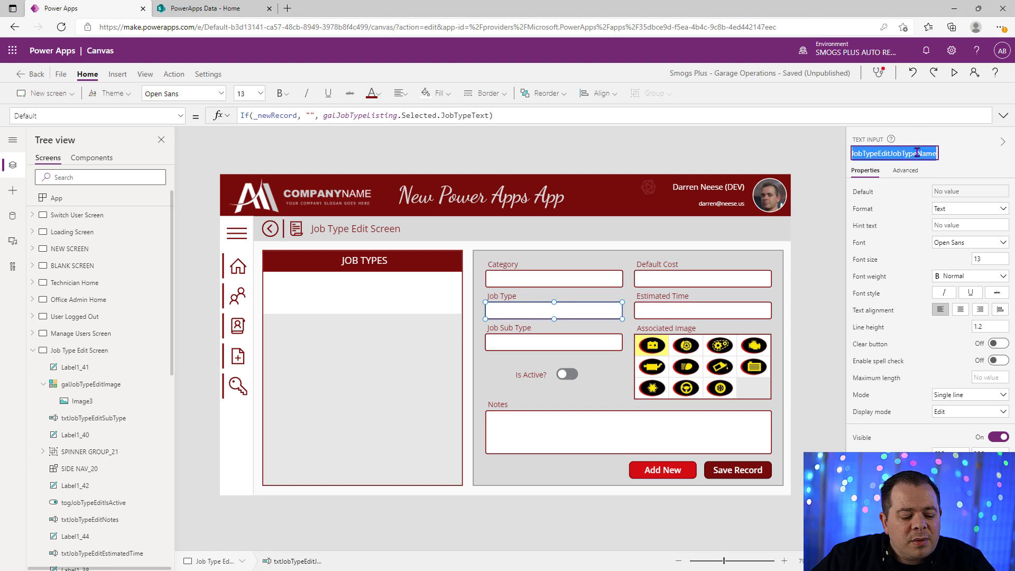
key(alt+Tab)
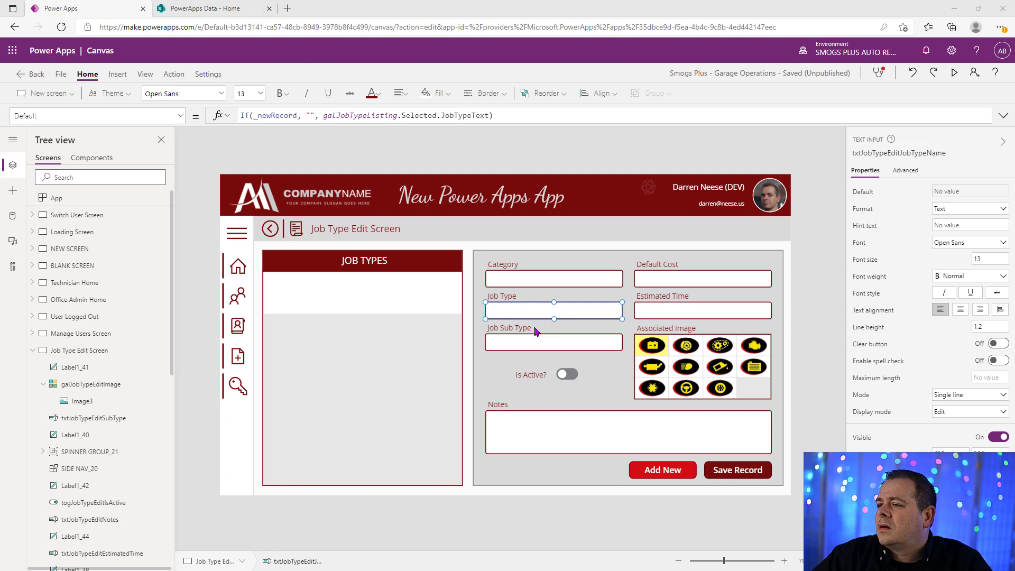
click(563, 344)
click(886, 153)
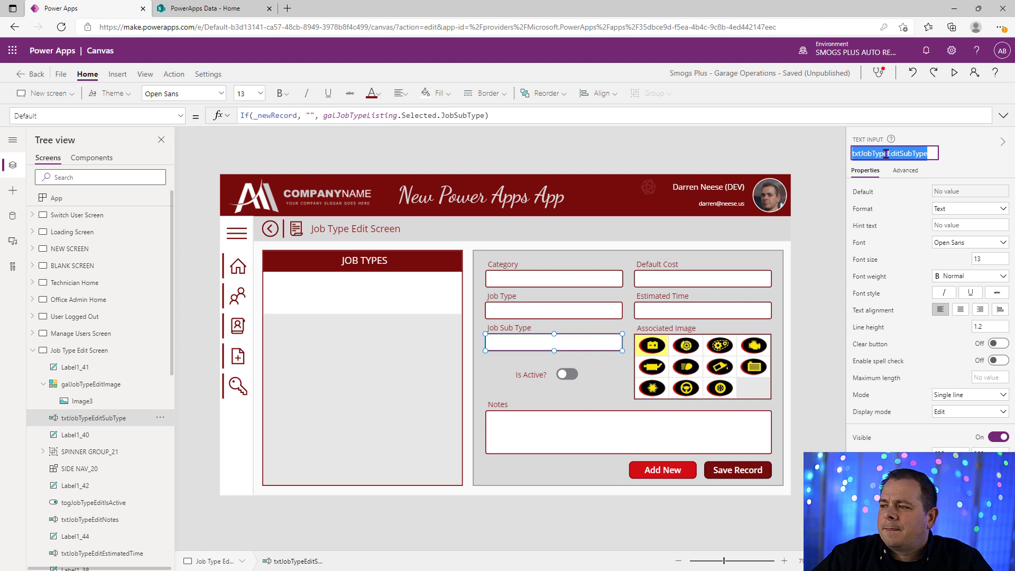
key(alt+Tab)
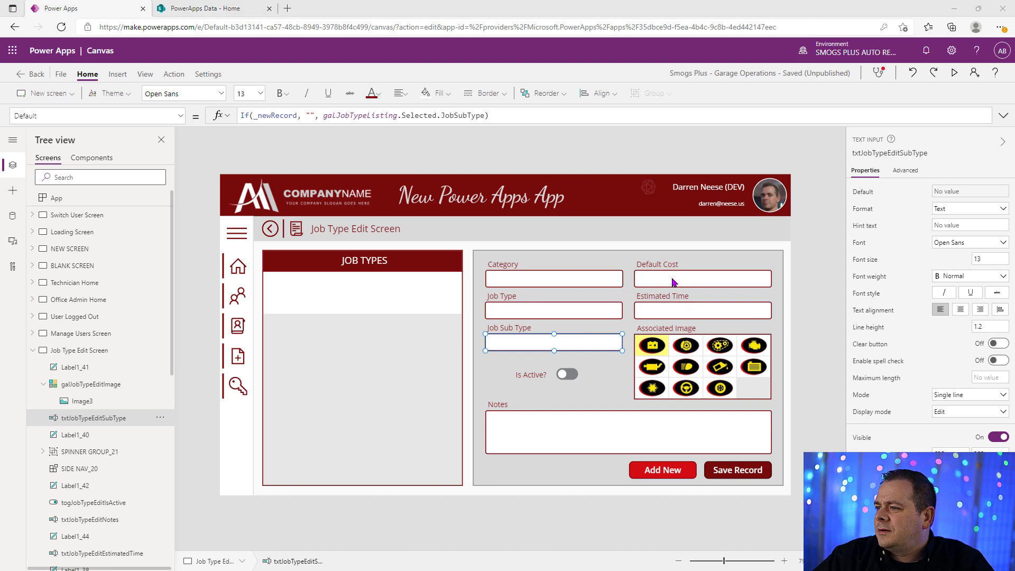
Carry the control names of the Is Active toggle and the Default Cost and Estimated Time text inputs over to the other window.
click(573, 377)
click(892, 154)
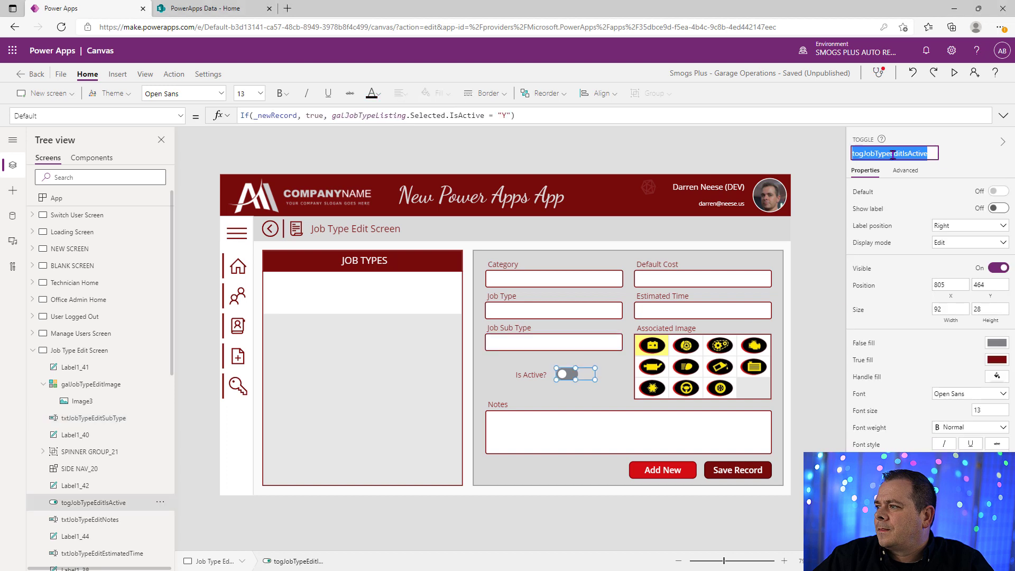
key(alt+Tab)
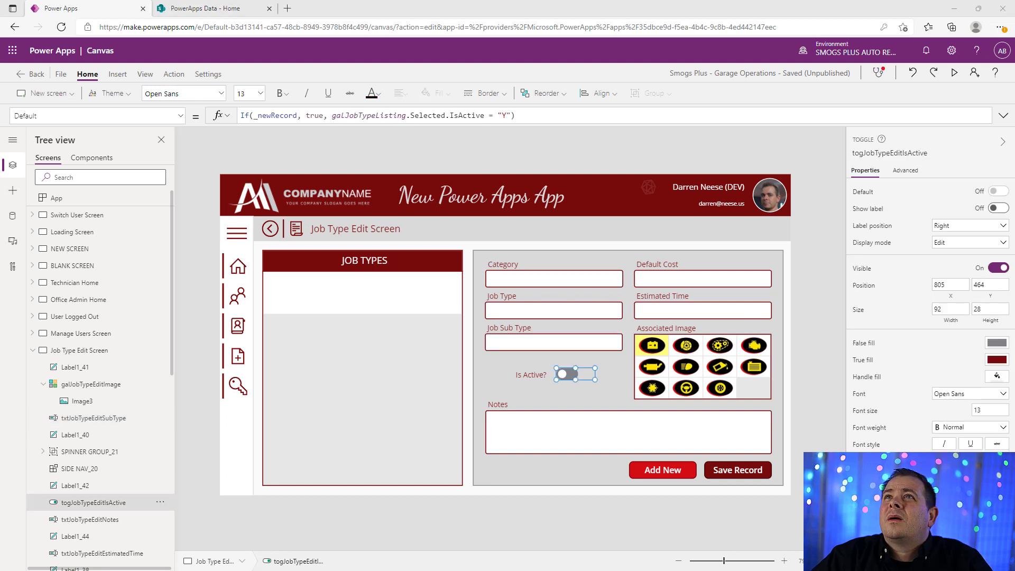
click(681, 283)
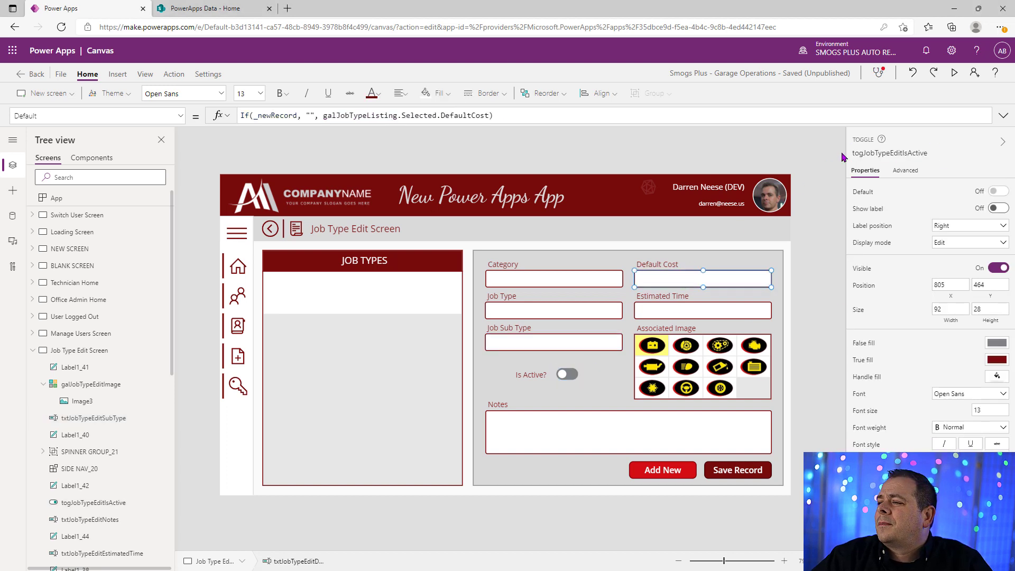
click(870, 153)
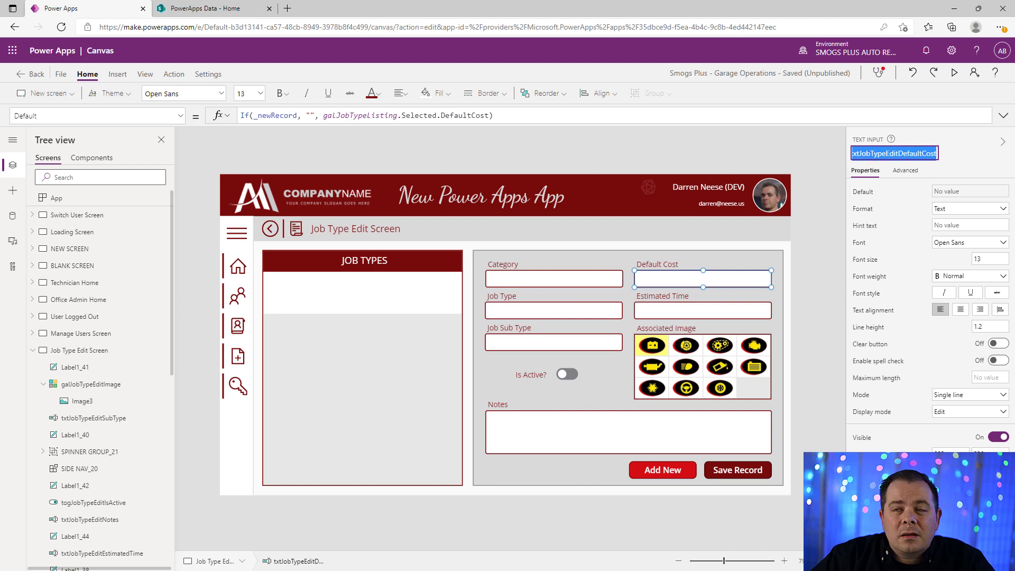
key(alt+Tab)
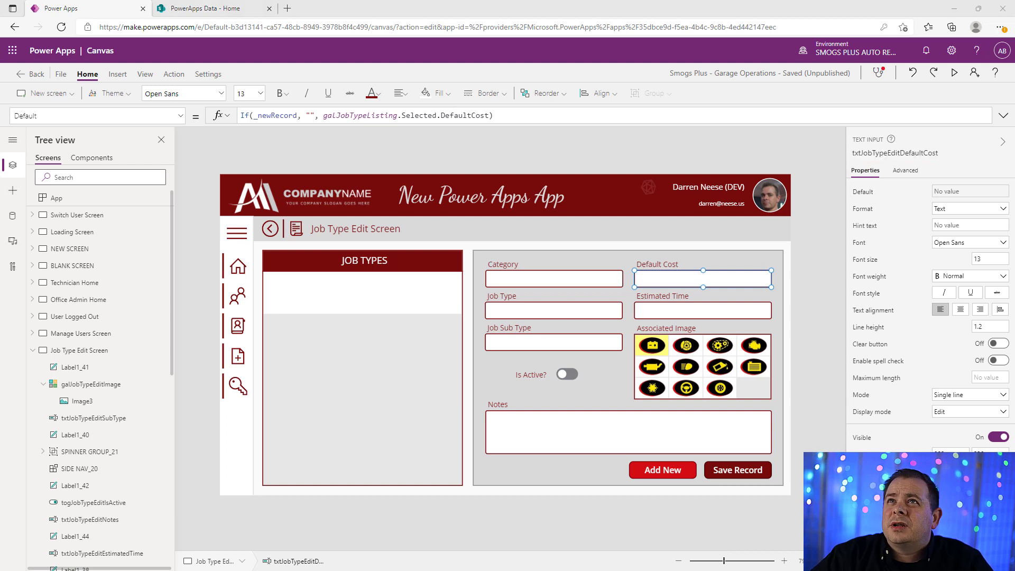
click(733, 319)
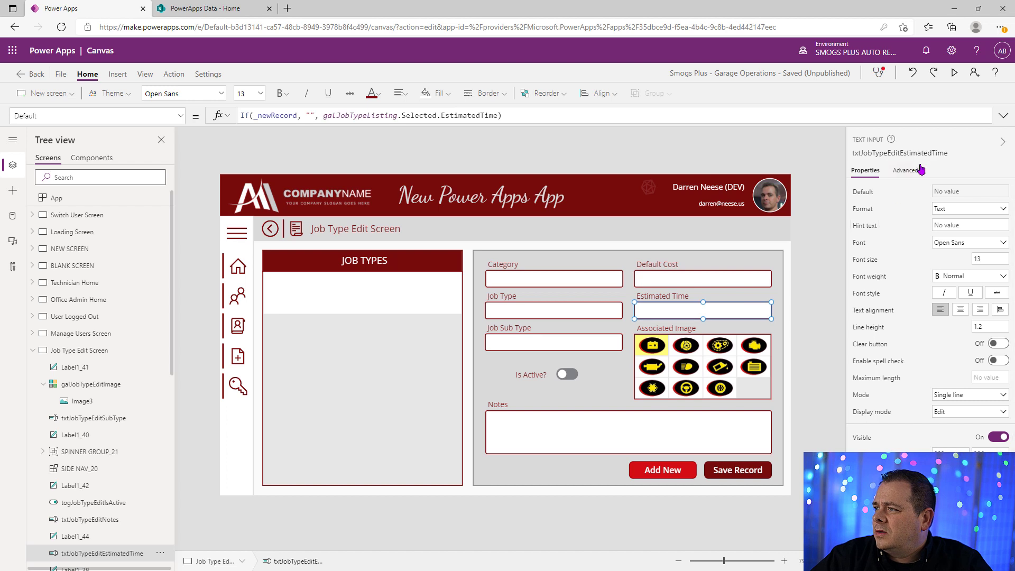
click(930, 151)
key(alt+Tab)
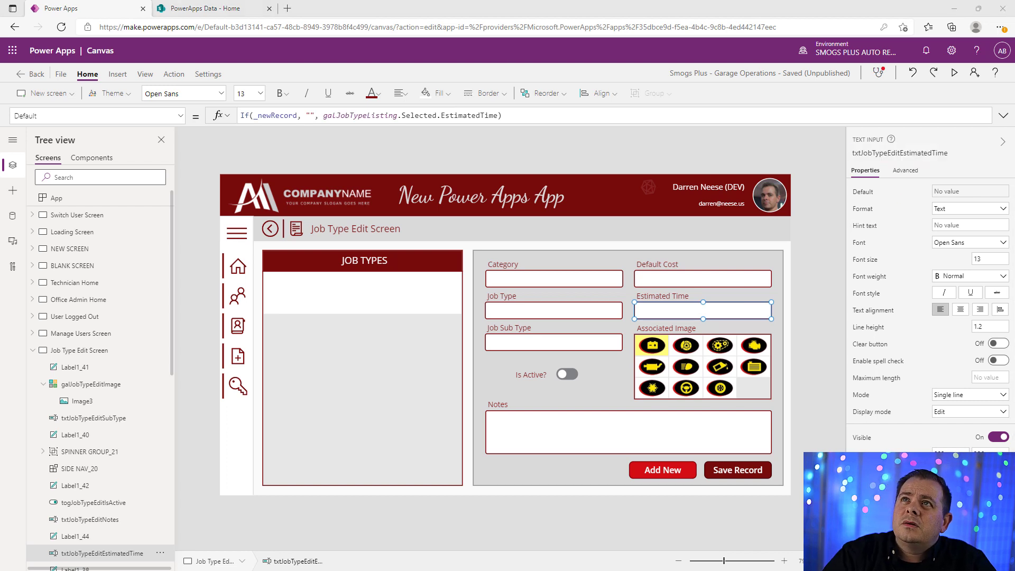
Carry the control names of the Associated Image gallery and the Notes text input over to the other window.
click(735, 350)
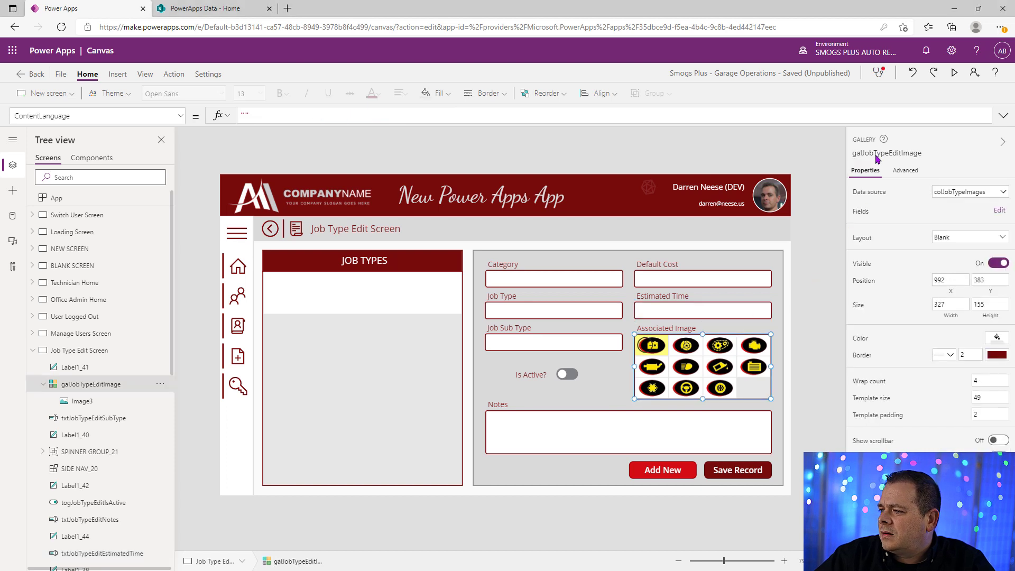
click(876, 154)
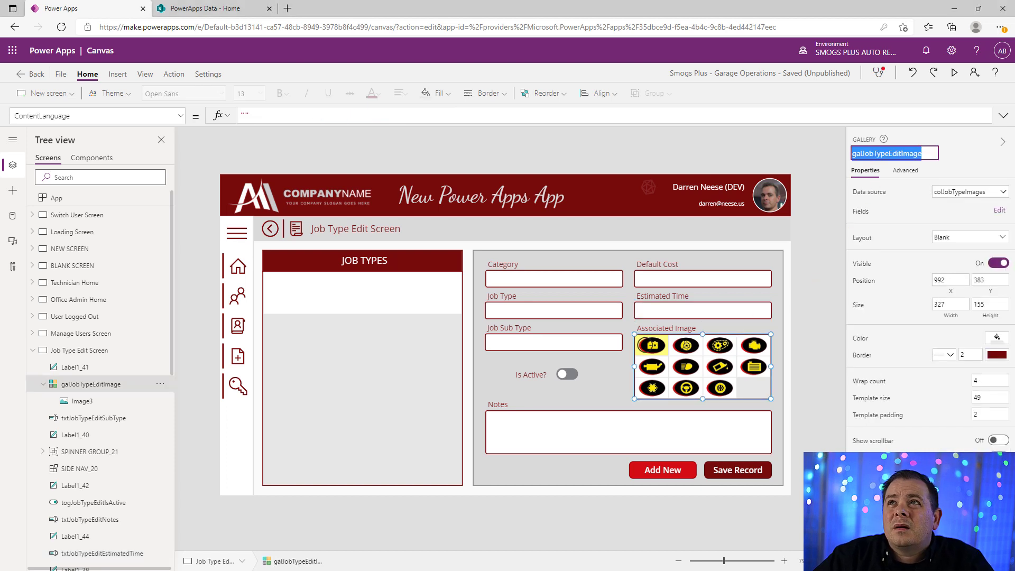
key(alt+Tab)
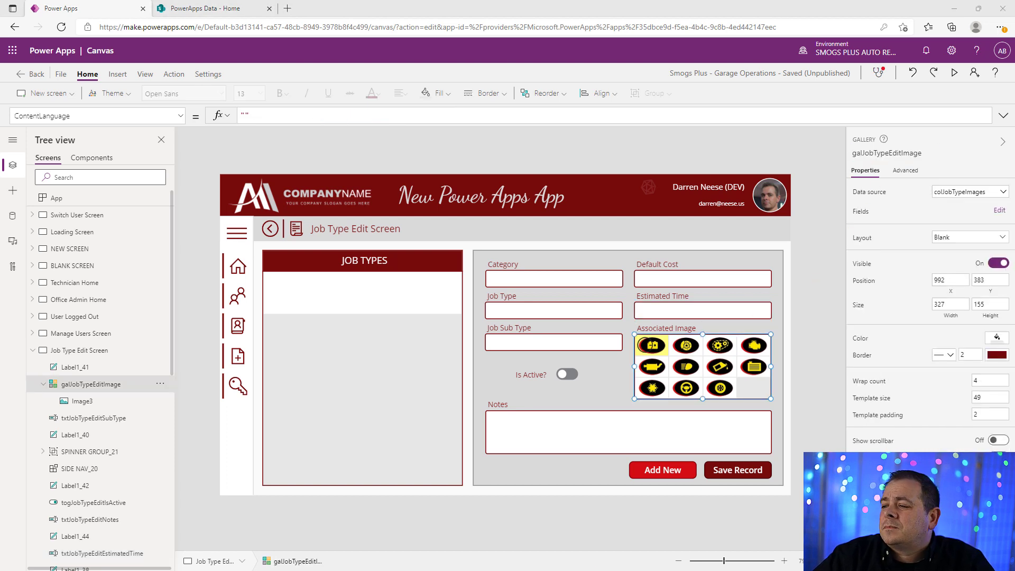
click(609, 444)
click(884, 152)
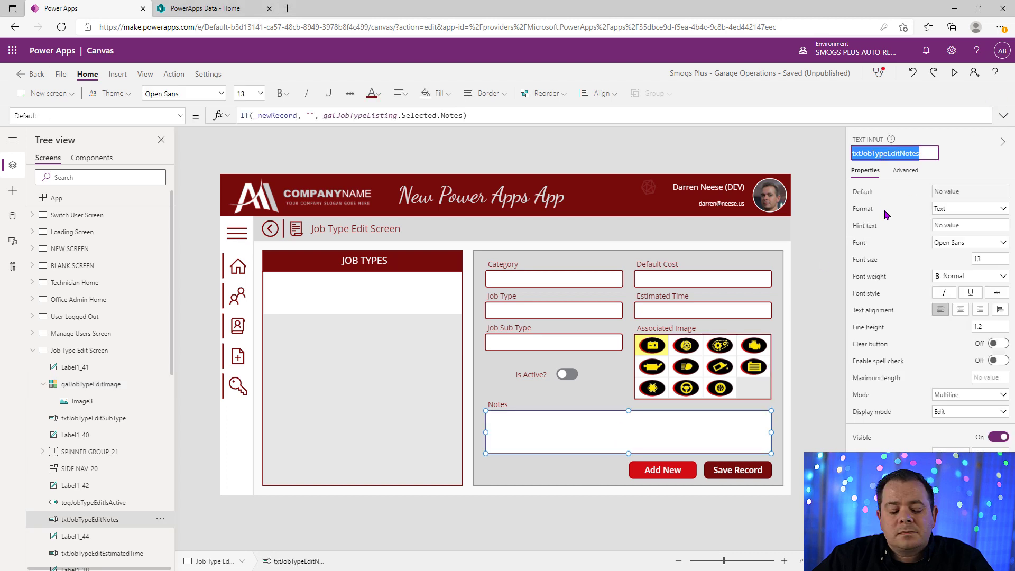
key(alt+Tab)
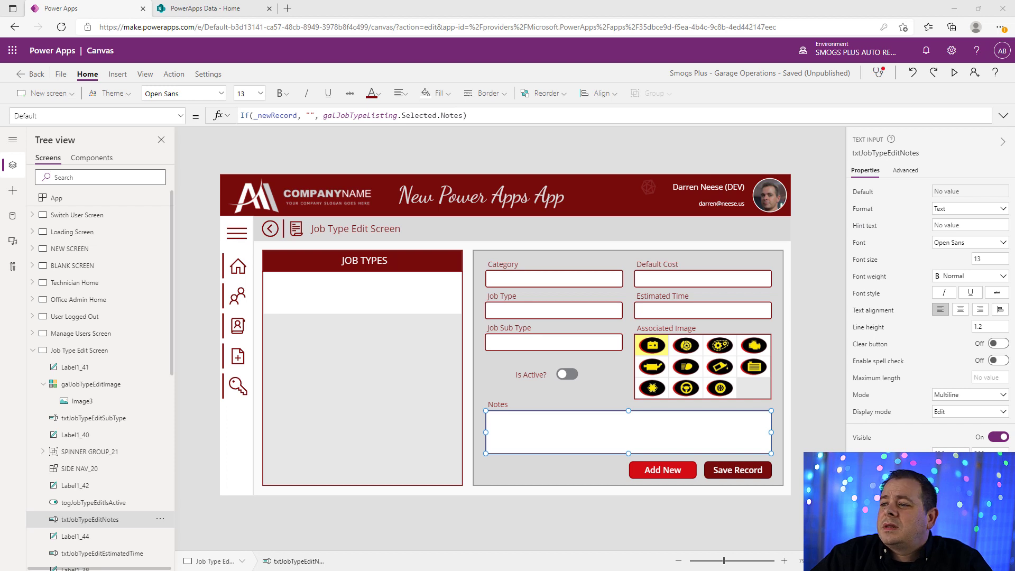
Insert the collected list of eight control names below Title in the first Patch of the Save Record button's OnSelect formula.
click(757, 472)
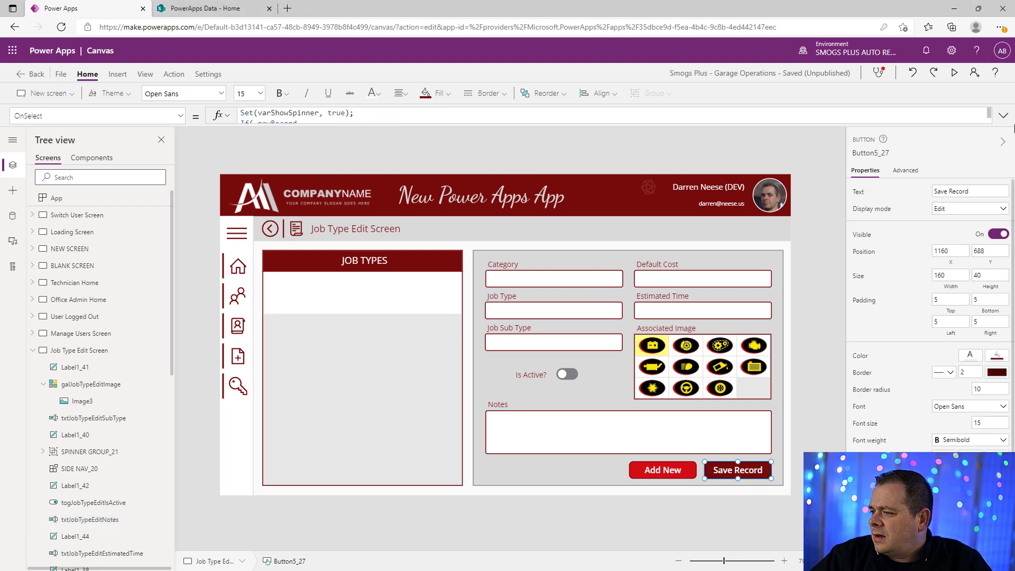
click(1003, 115)
click(358, 177)
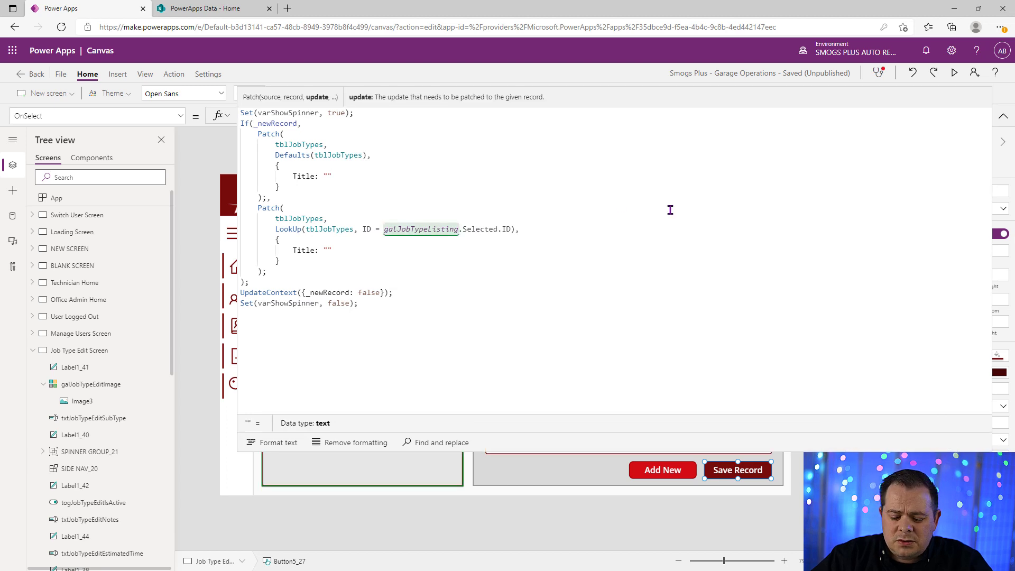
key(Return)
key(Return)
key(Return)
key(Return)
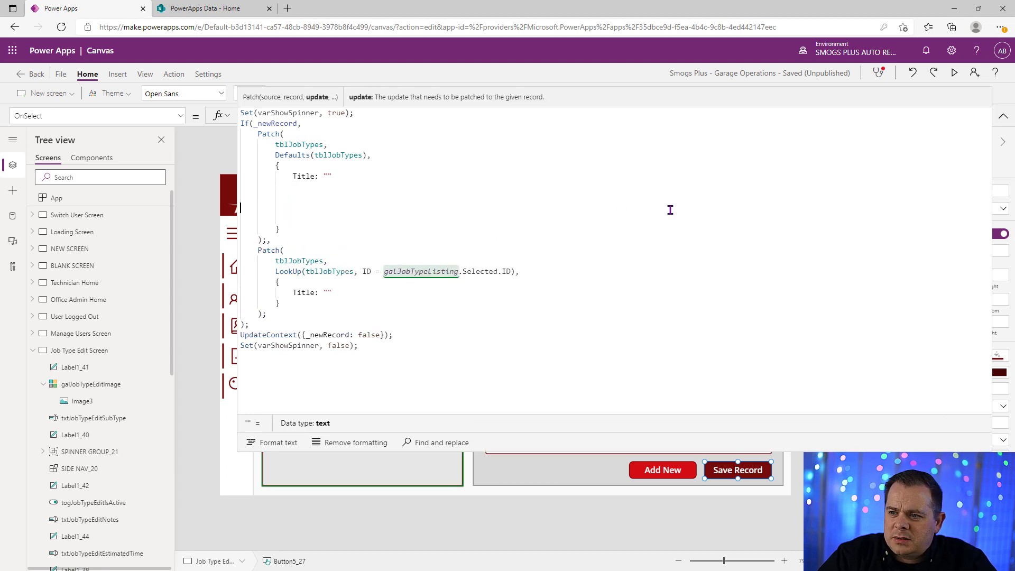
text(txtJobTypeEditCategory txtJobTypeEditJobTypeName txtJobTypeEditSubType togJobTypeEditIsActive txtJobTypeEditDefaultCost txtJobTypeEditEstimatedTime galJobTypeEditImage txtJobTypeEditNotes)
key(Return)
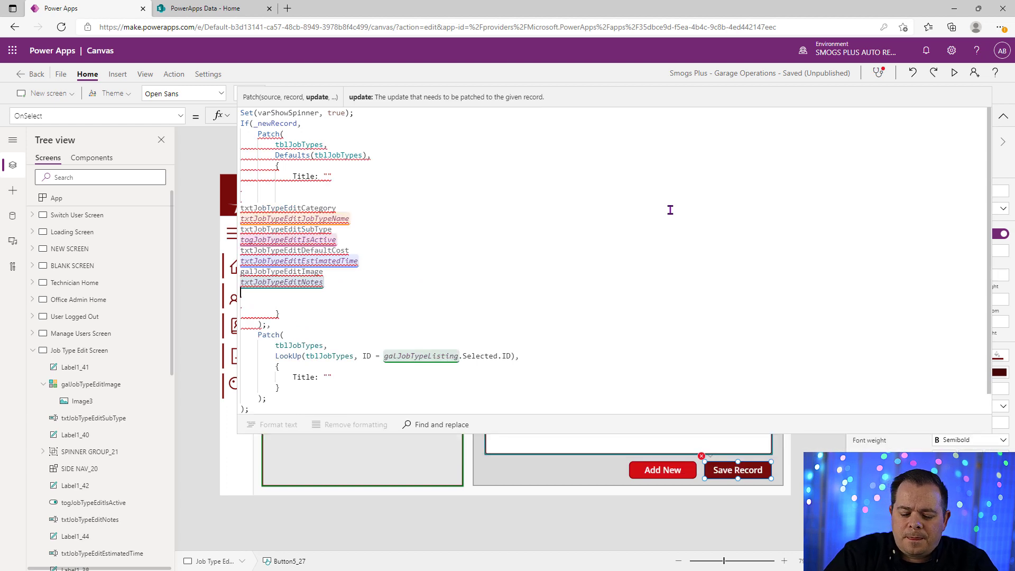
Enclose the list of control names in a /* */ block comment.
text(*/)
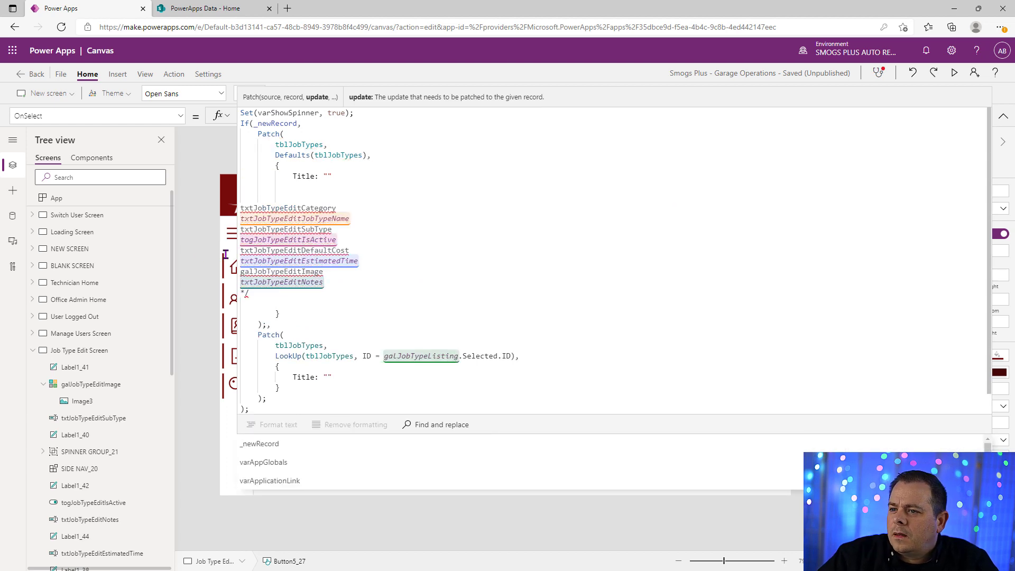
click(272, 198)
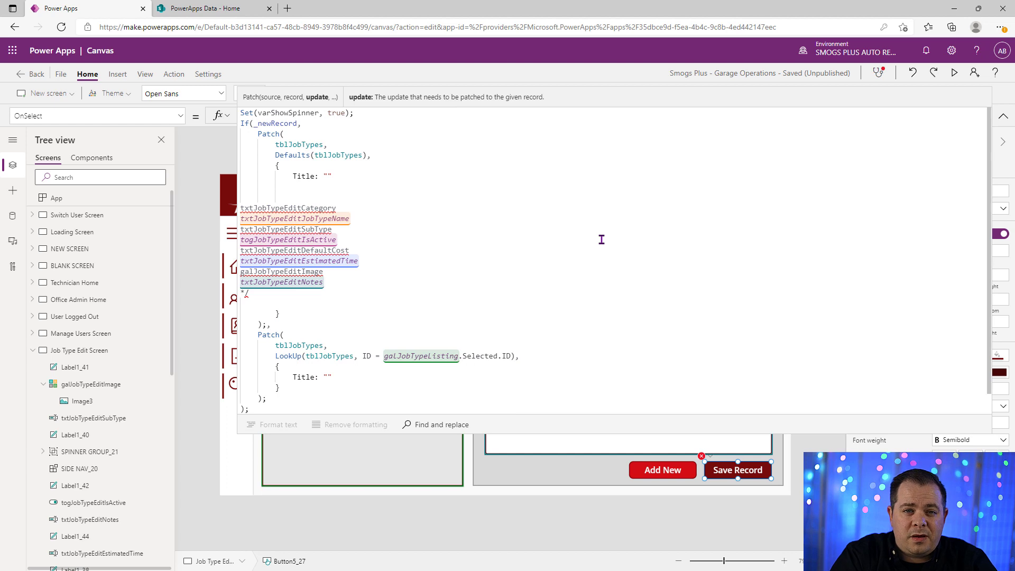
text(/*)
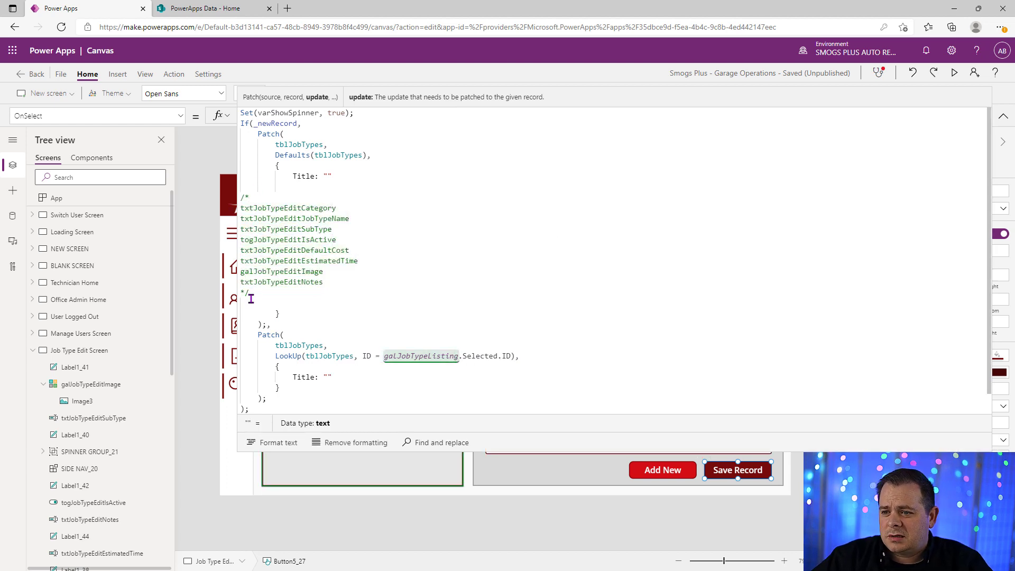
click(269, 290)
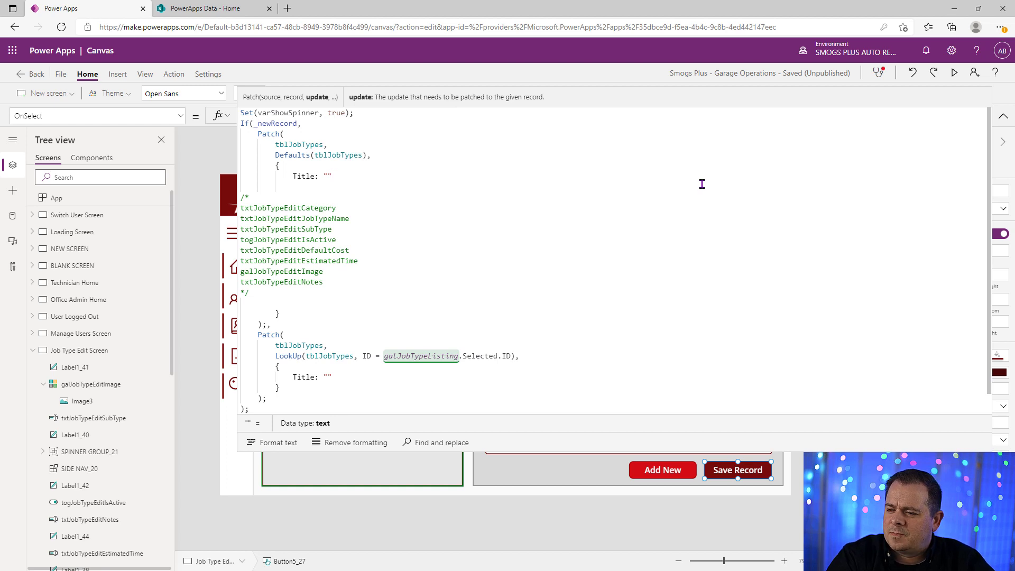
Replace the empty Title value in the new-record Patch with txtJobTypeEditCategory.Text & " - " &.
double_click(325, 208)
key(ctrl+c)
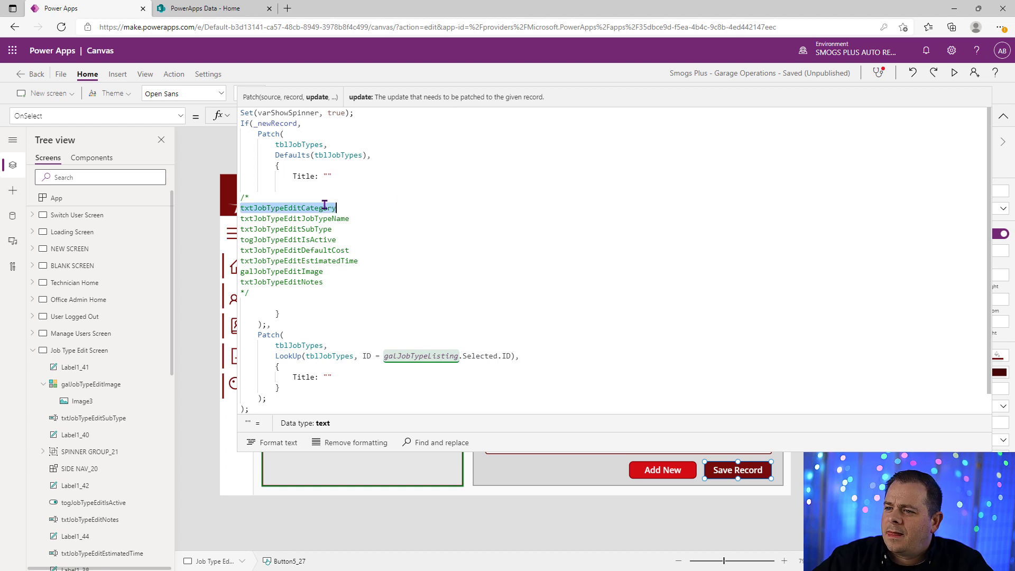
click(328, 176)
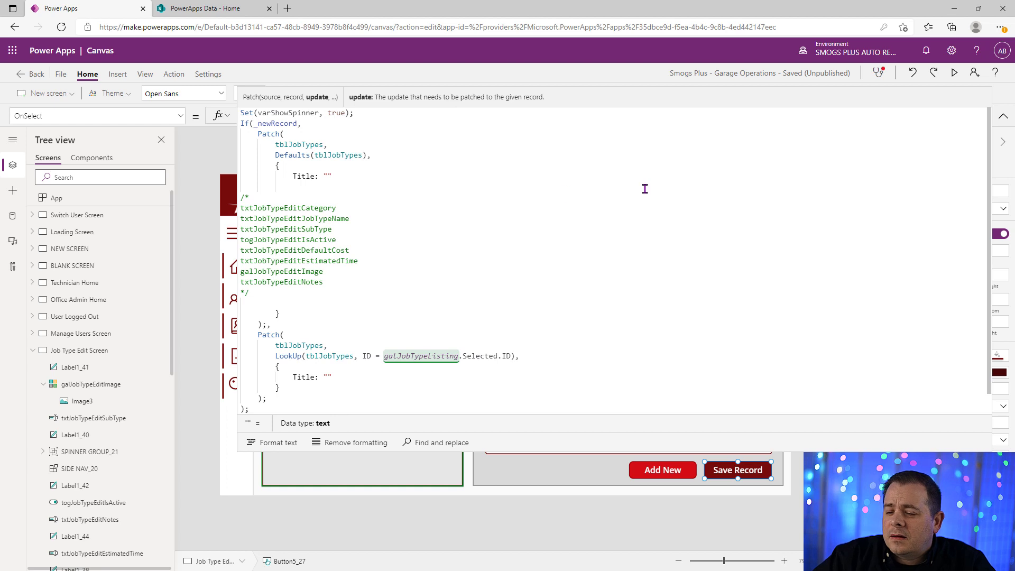
key(BackSpace)
key(Delete)
key(ctrl+v)
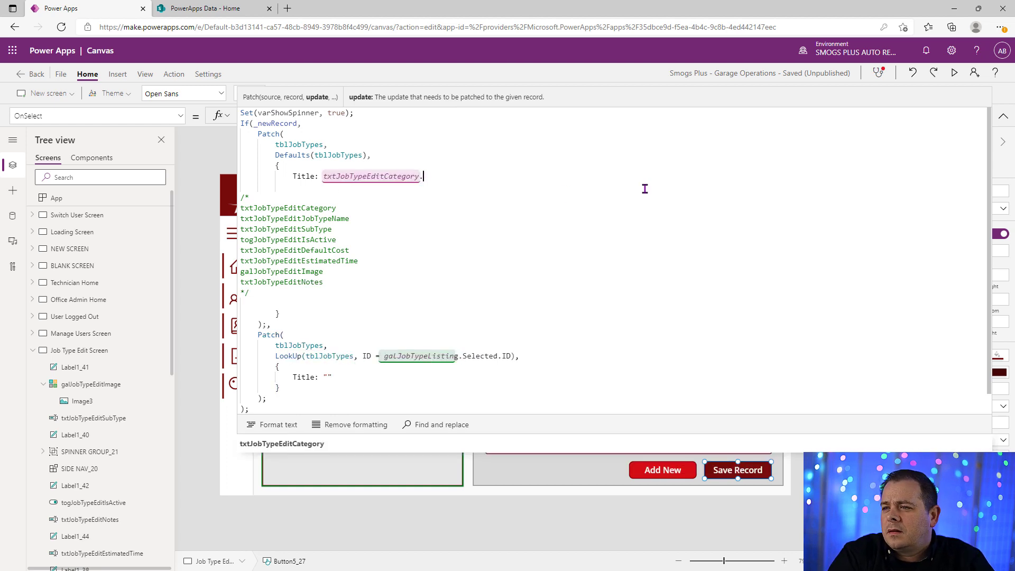
text(.Text & )
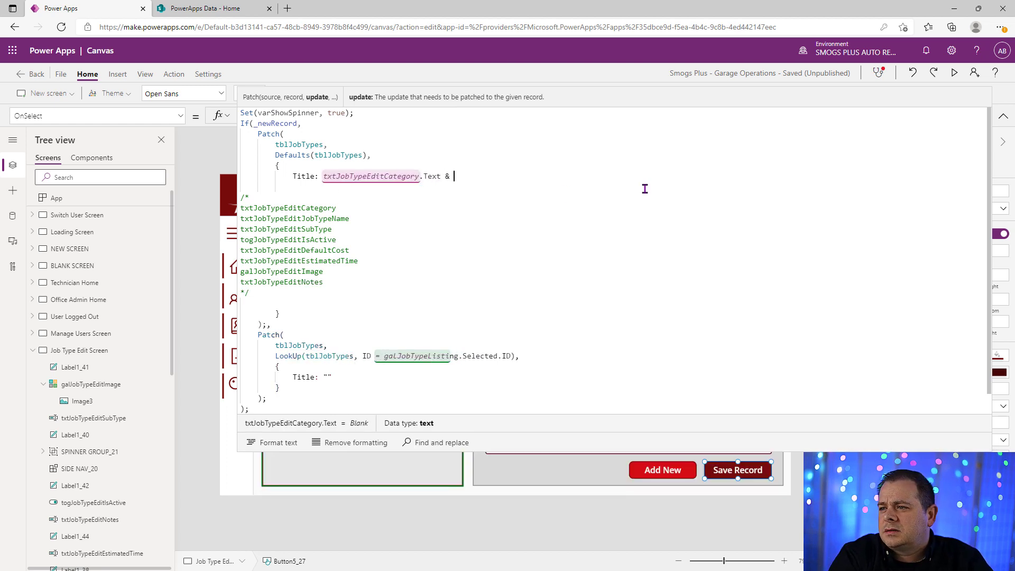
text(" - " )
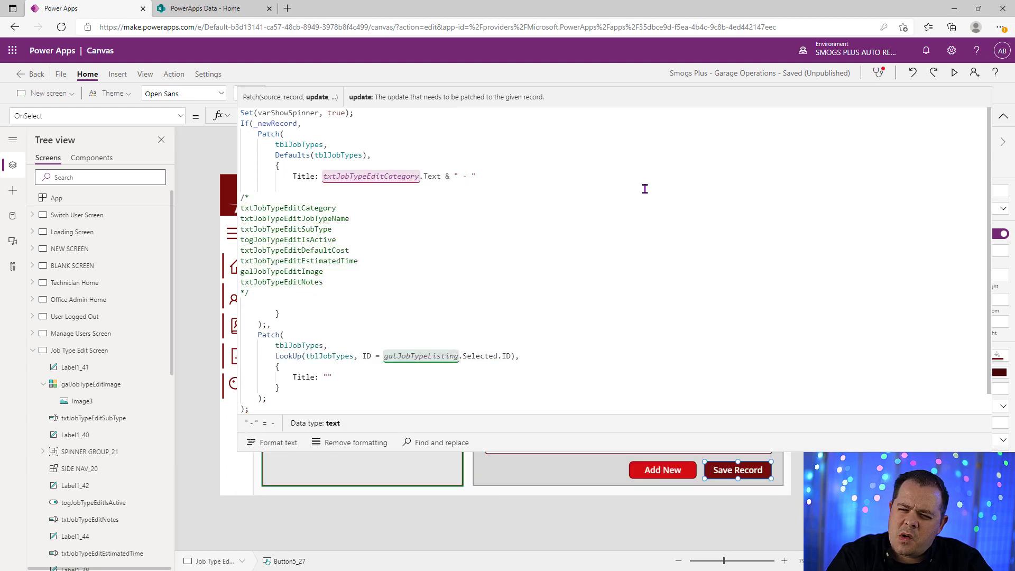
text(&)
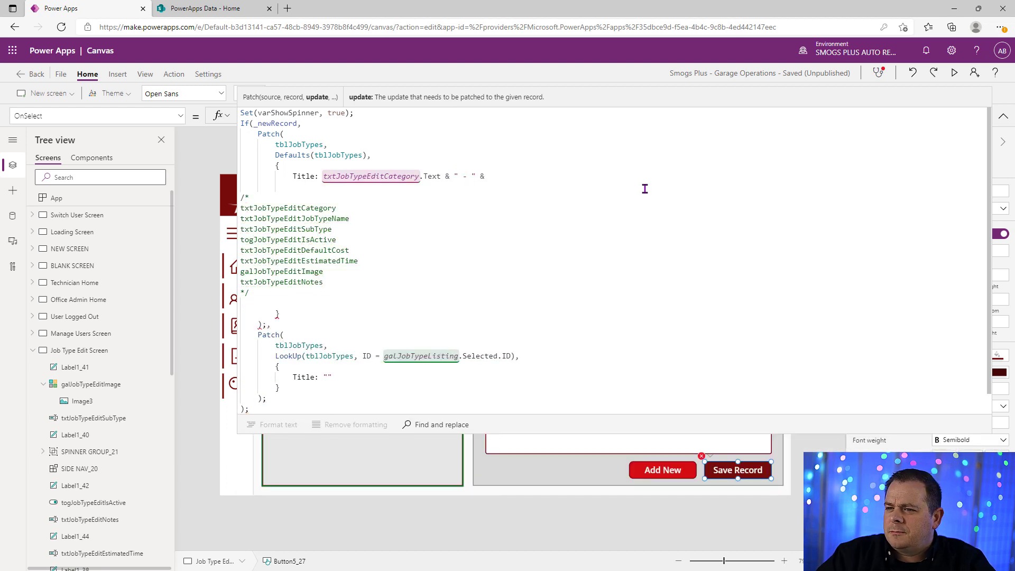
Extend the new-record Title expression with txtJobTypeEditJobTypeName.Text & " - " &.
double_click(333, 219)
key(ctrl+c)
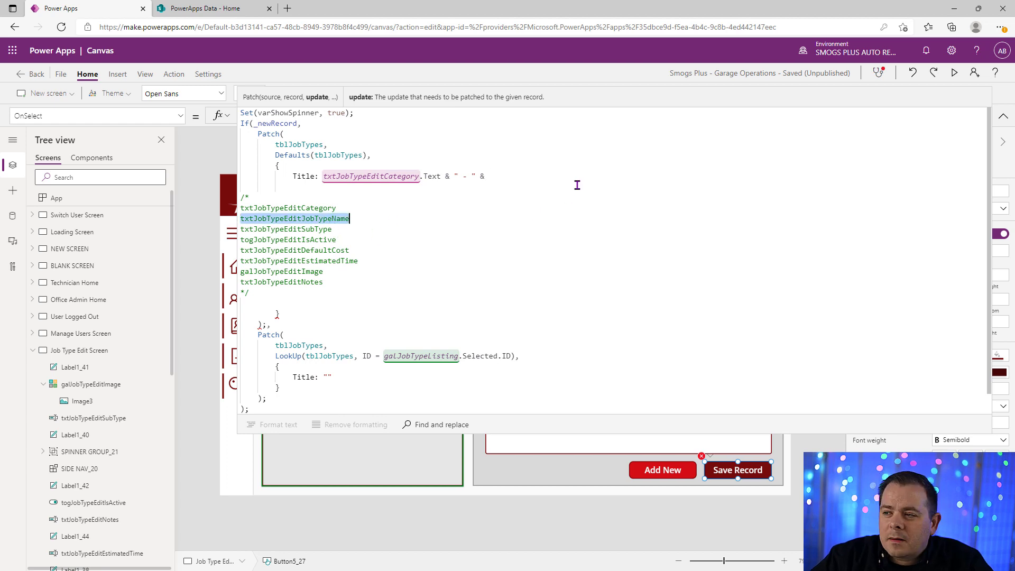
click(555, 176)
key(ctrl+v)
text(.Text)
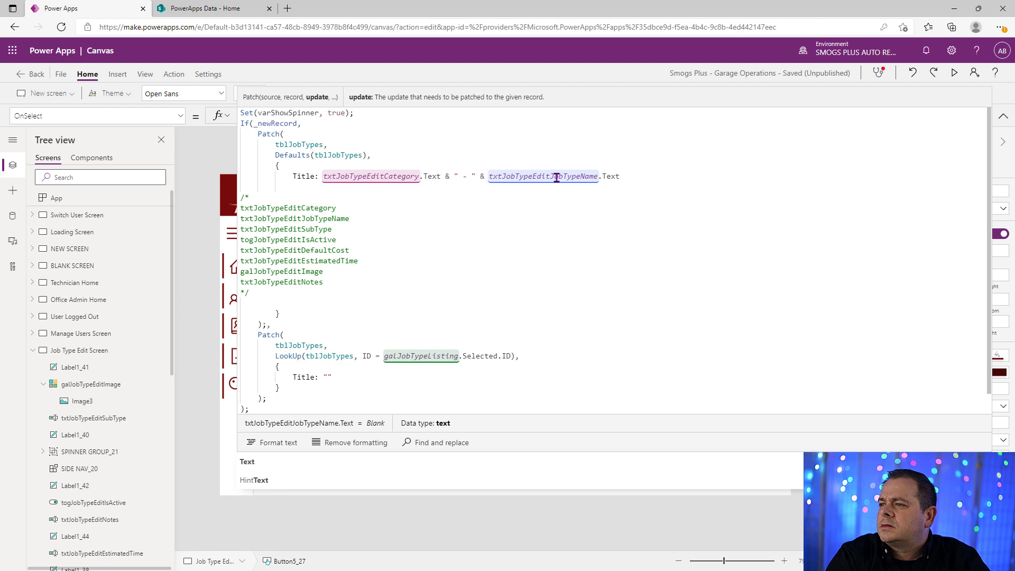
text( & " - ")
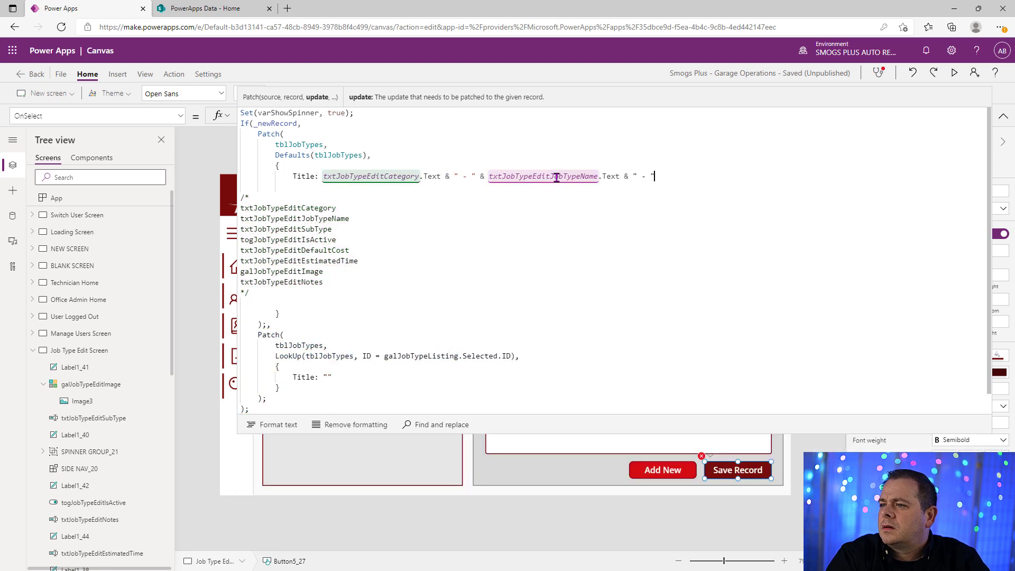
text( &)
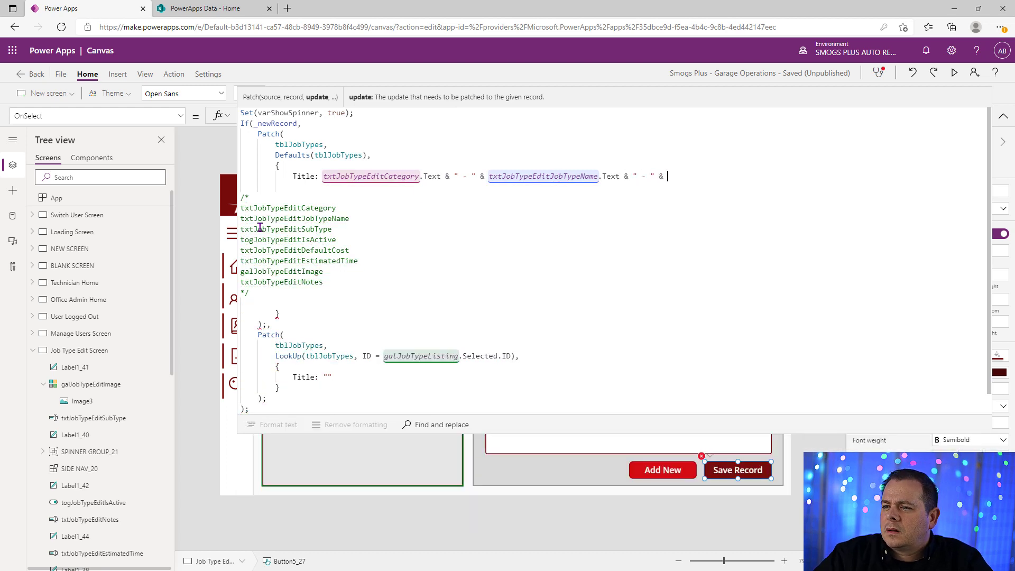
Complete the new-record Title expression with txtJobTypeEditSubType.Text and a comma, and start a new line for the next field.
double_click(278, 230)
key(ctrl+c)
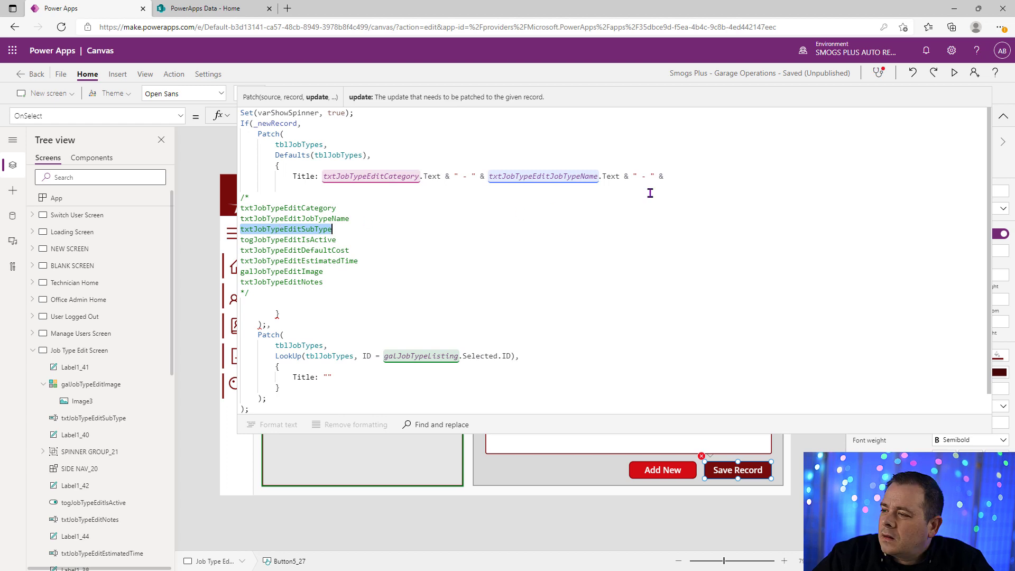
click(696, 176)
key(ctrl+v)
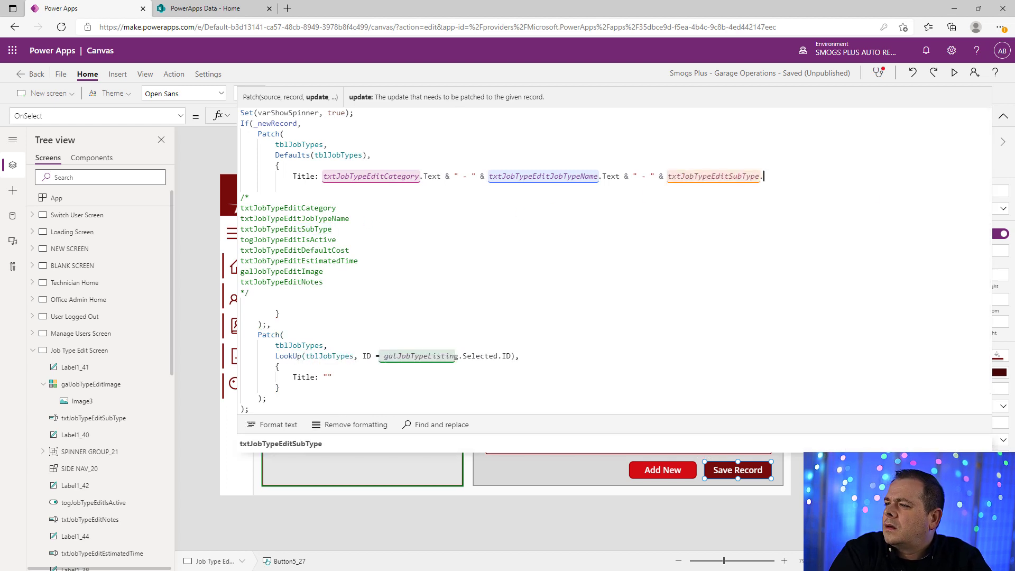
text(.Text)
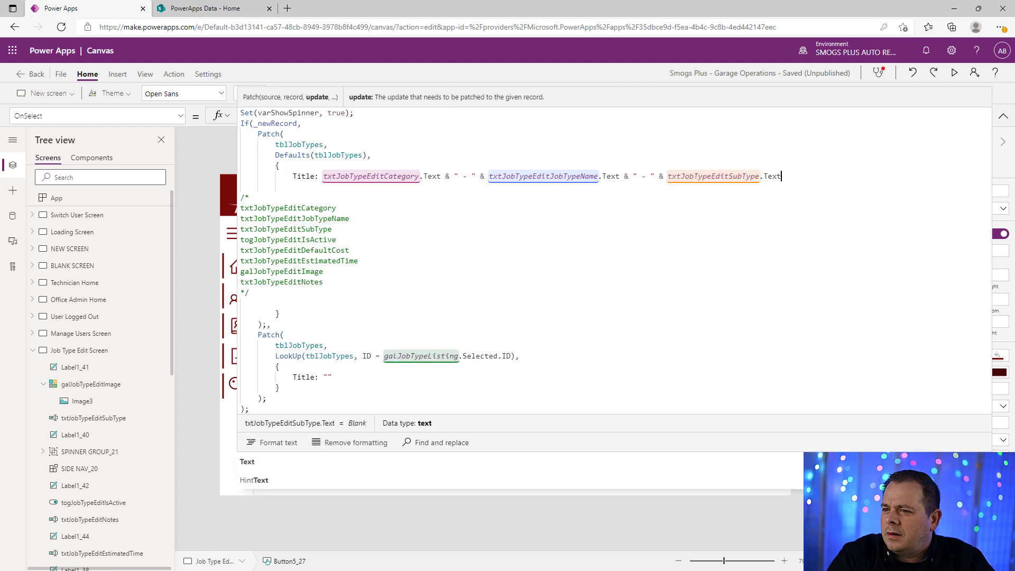
text(,)
key(Return)
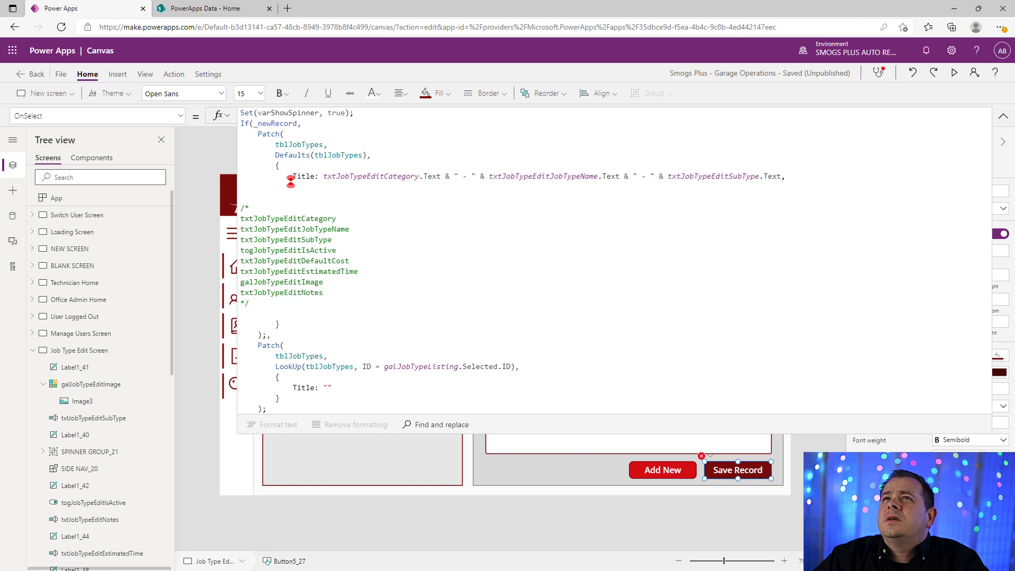
click(319, 184)
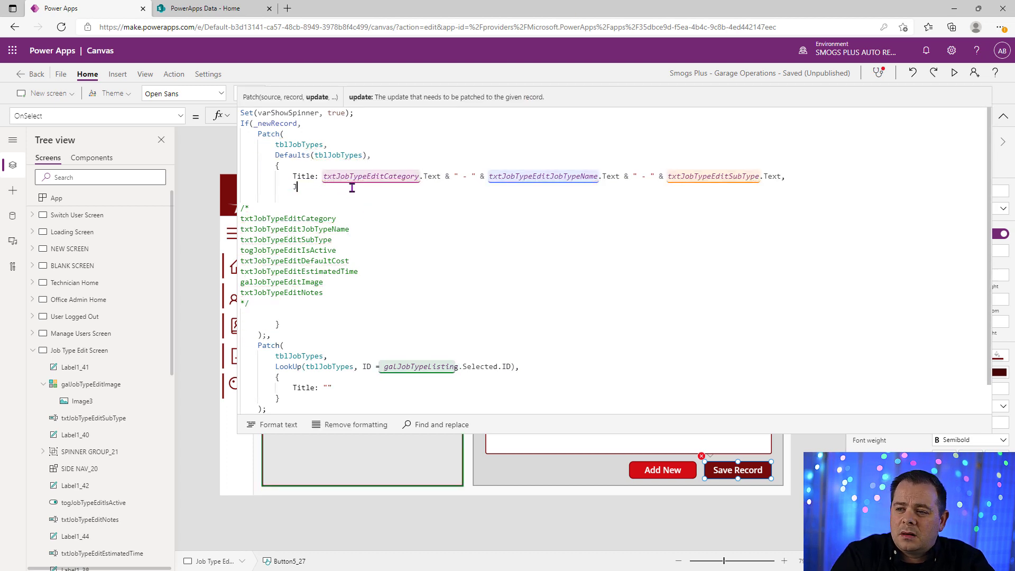
text(JobTypeText)
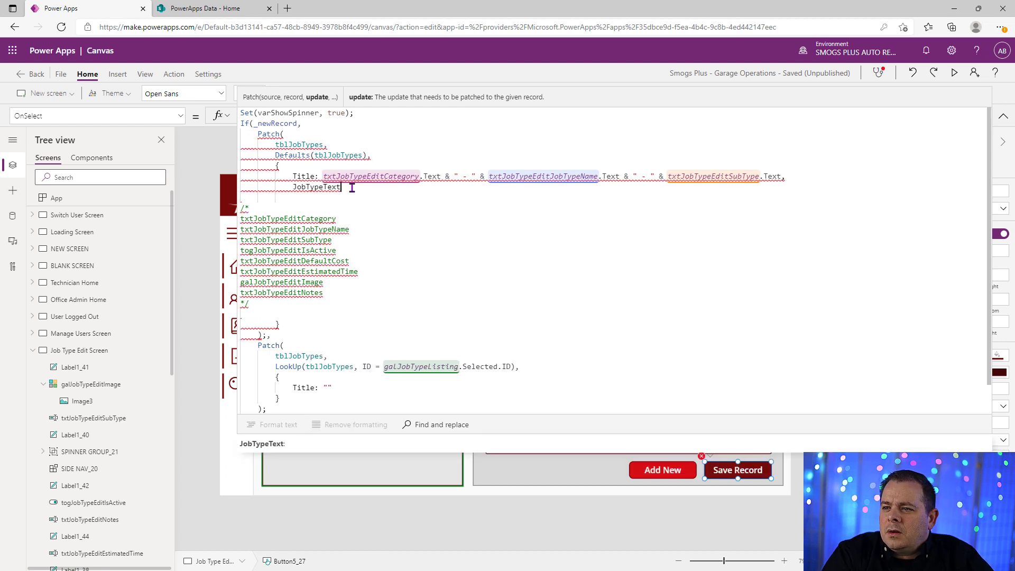
text(:)
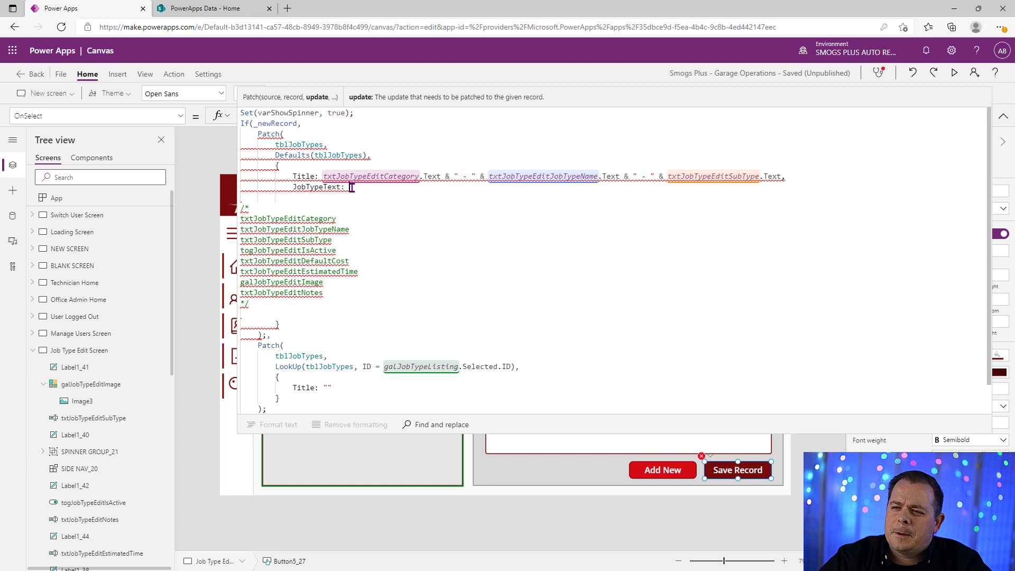
double_click(305, 219)
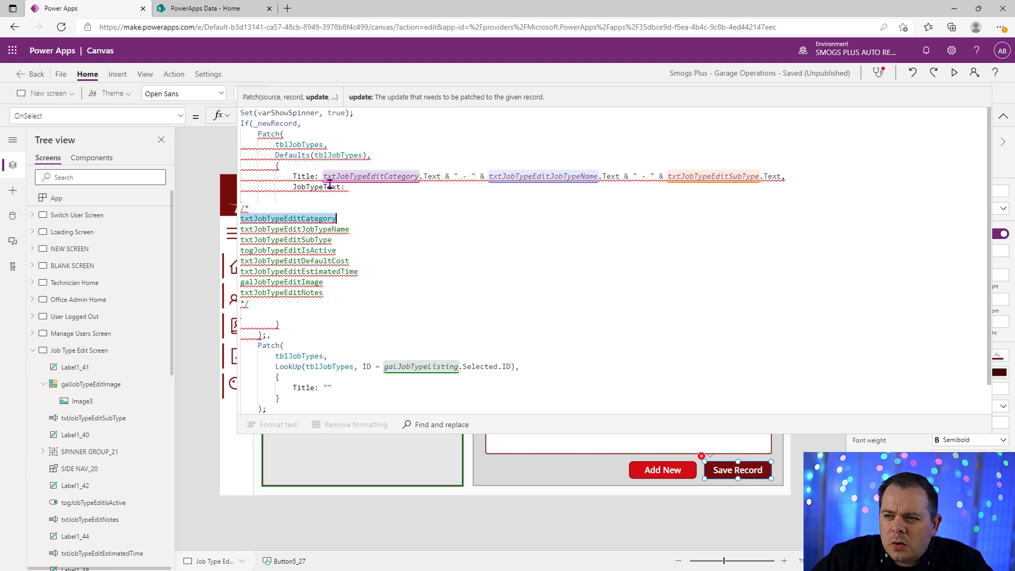
Replace the unfinished JobTypeText entry with Category: txtJobTypeEditCategory.Text, moving the control name out of the comment list, and start a new line.
double_click(328, 186)
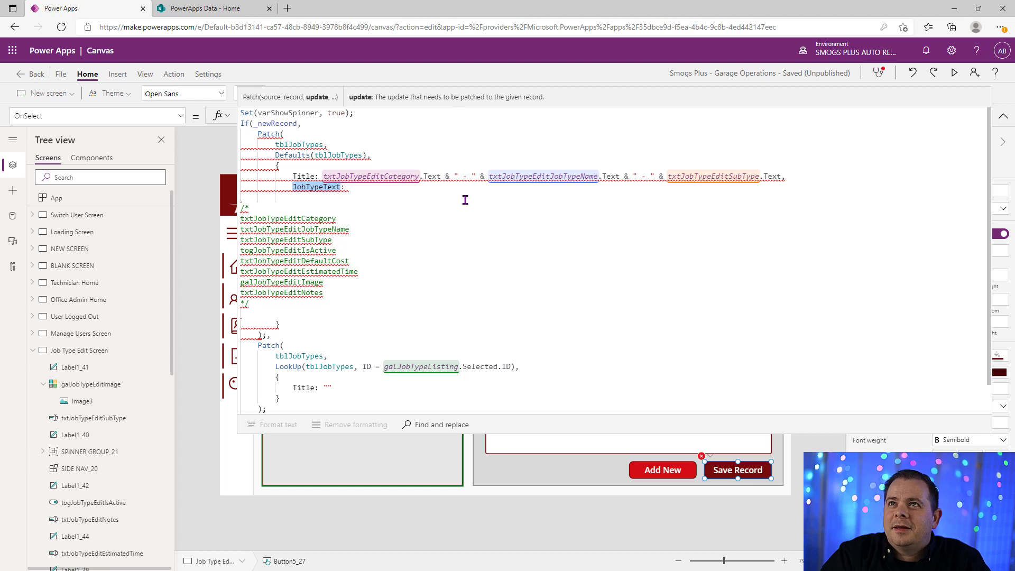
text(Category:)
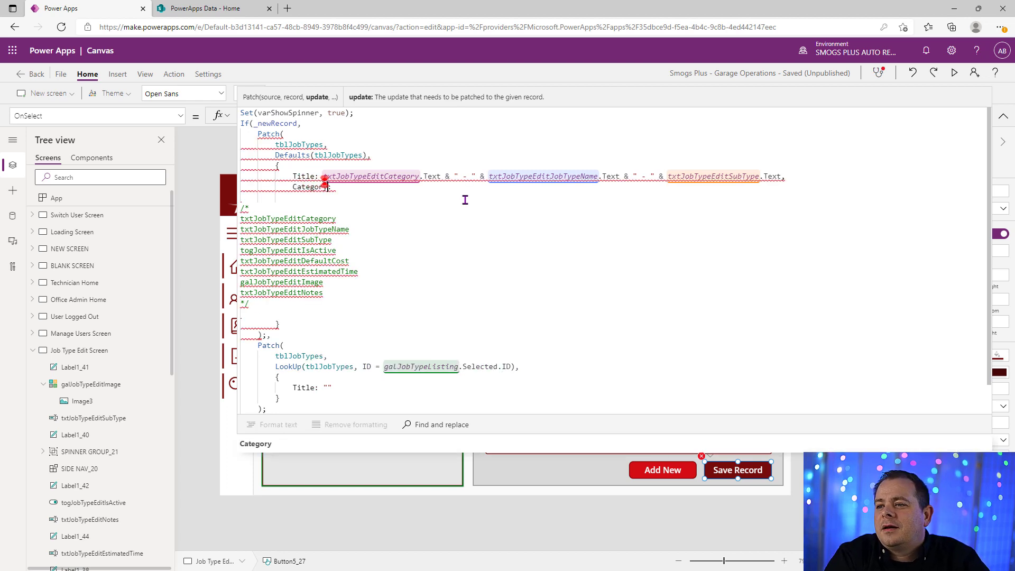
double_click(300, 218)
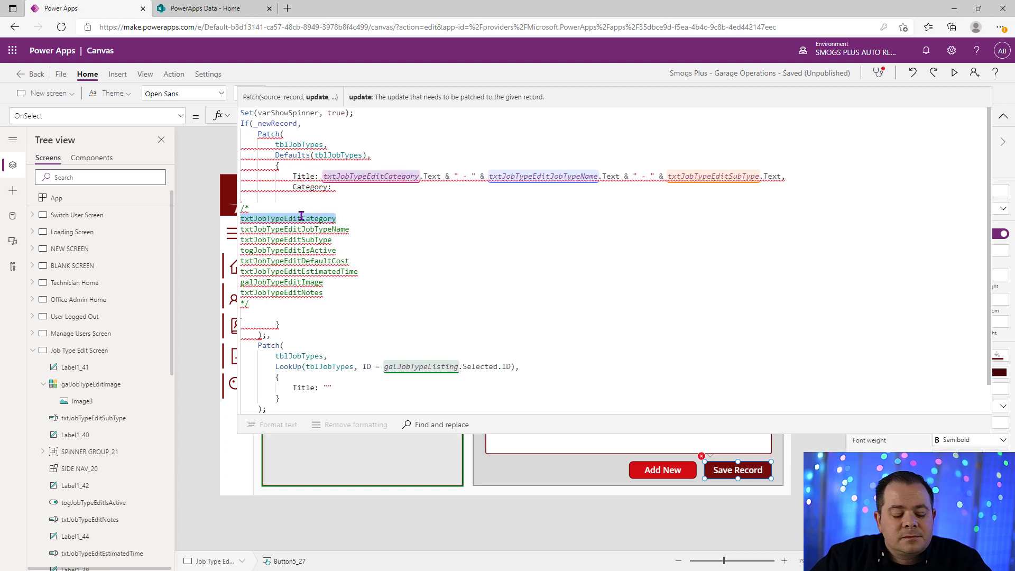
key(ctrl+x)
click(353, 188)
key(ctrl+v)
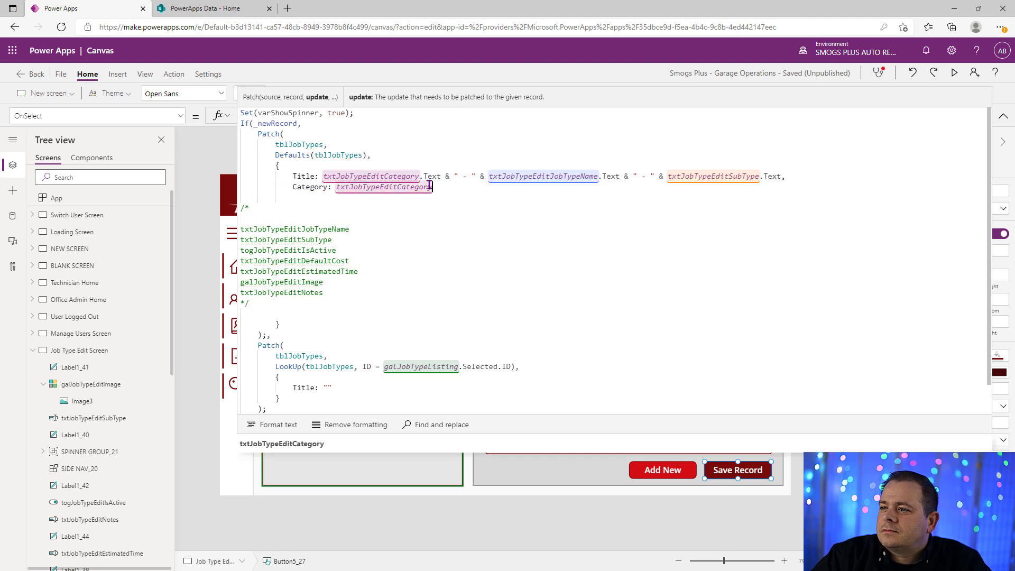
text(.Tex)
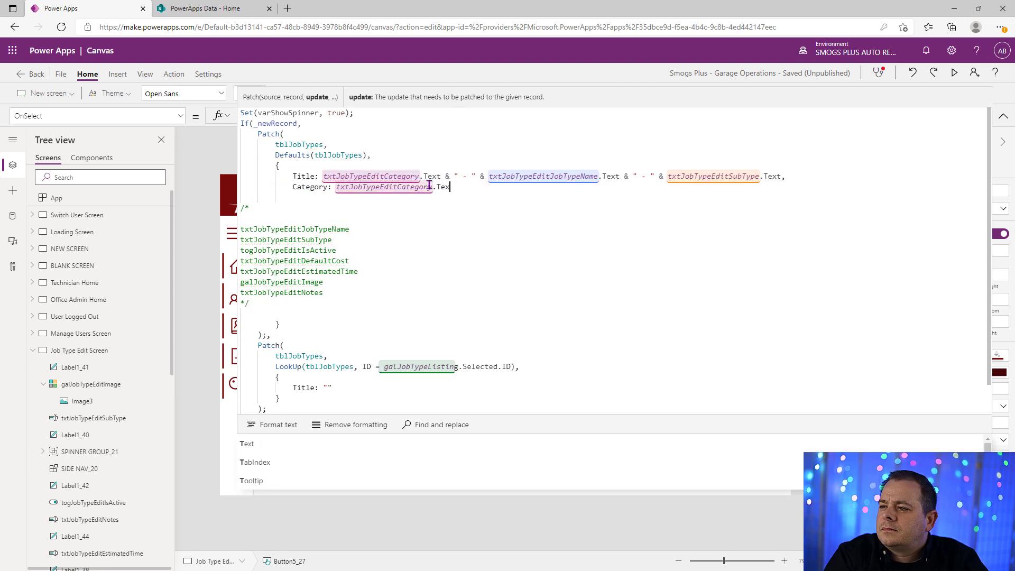
text(t,)
key(Return)
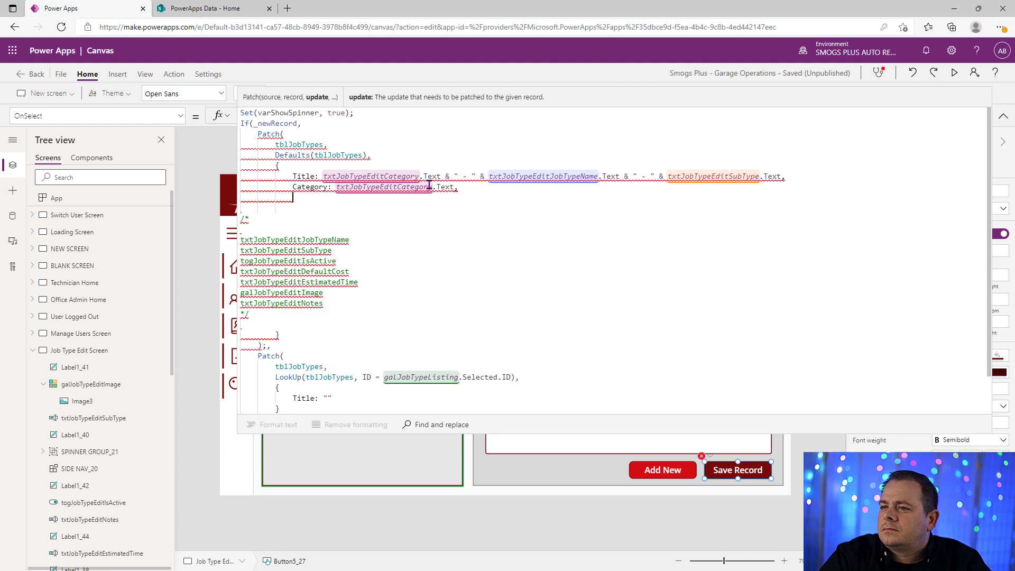
Add JobTypeText: txtJobTypeEditJobTypeName.Text, to the new-record Patch, moving the control name out of the comment list, and start a new line.
text(JobTypeText:)
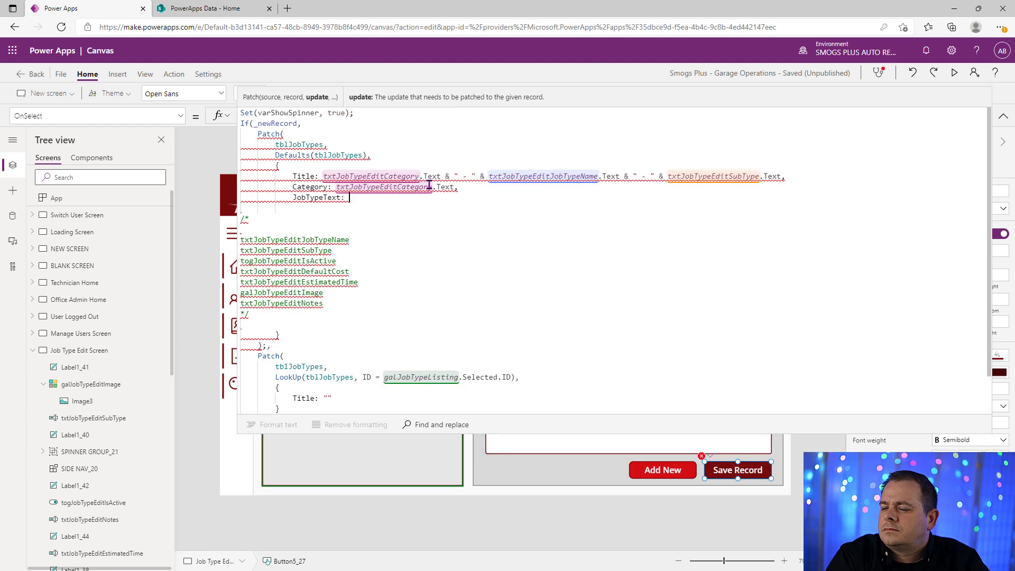
double_click(328, 237)
key(ctrl+x)
click(385, 198)
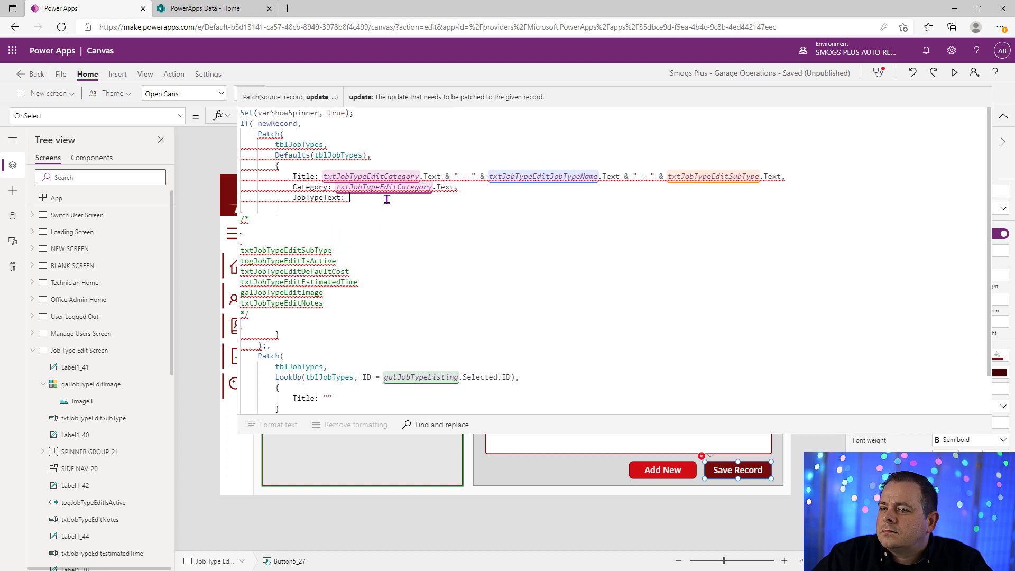
key(ctrl+v)
text(.Te)
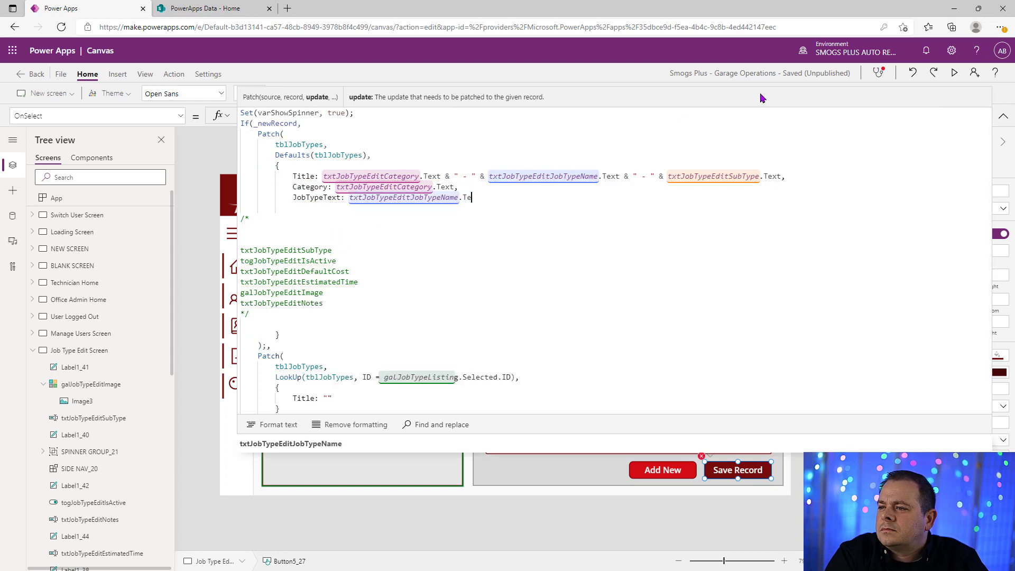
text(xt,)
key(Return)
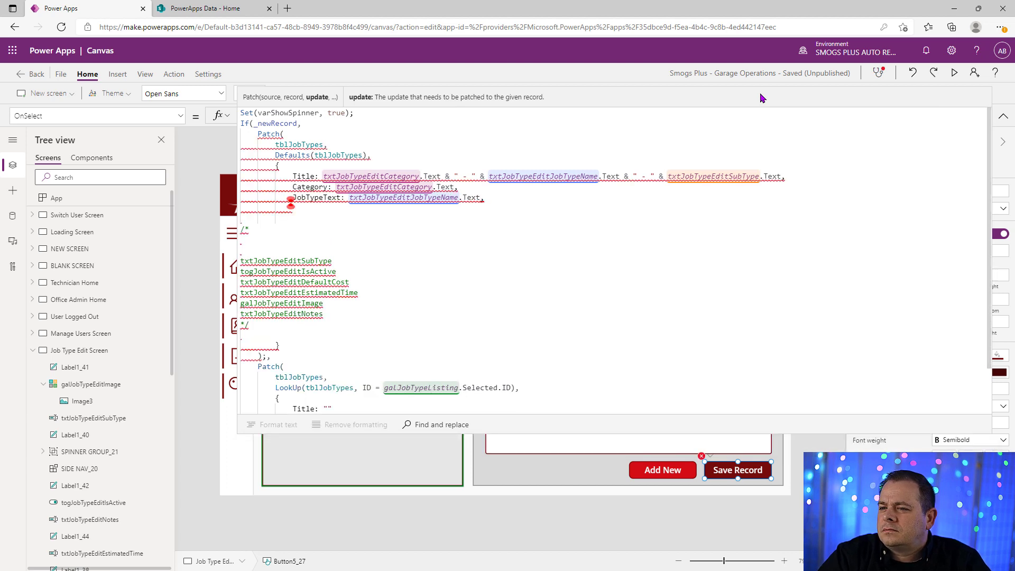
Remove the blank lines above txtJobTypeEditSubType in the commented list of control names.
key(Down)
key(Down)
key(Down)
key(Delete)
key(Delete)
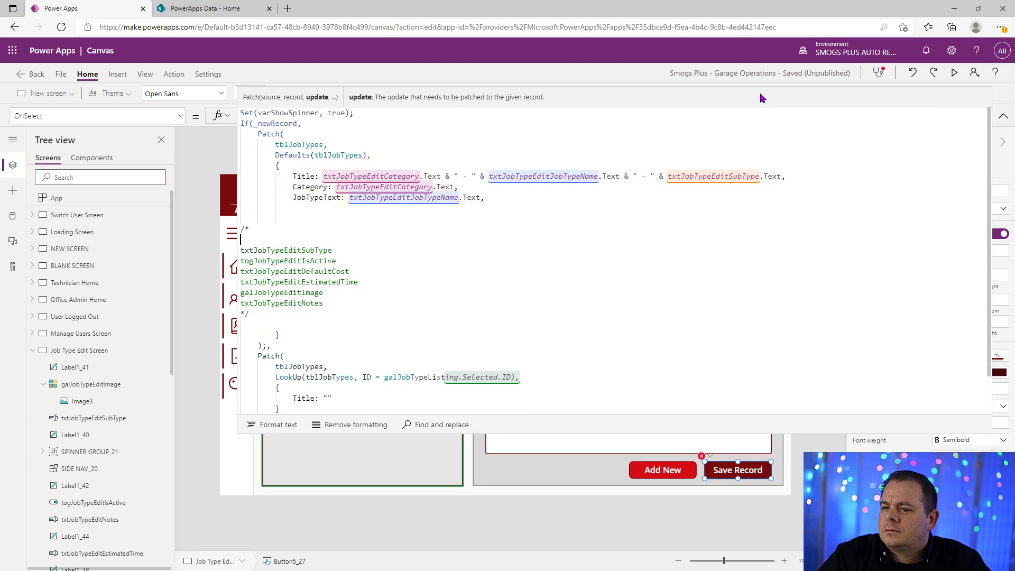
key(BackSpace)
key(Return)
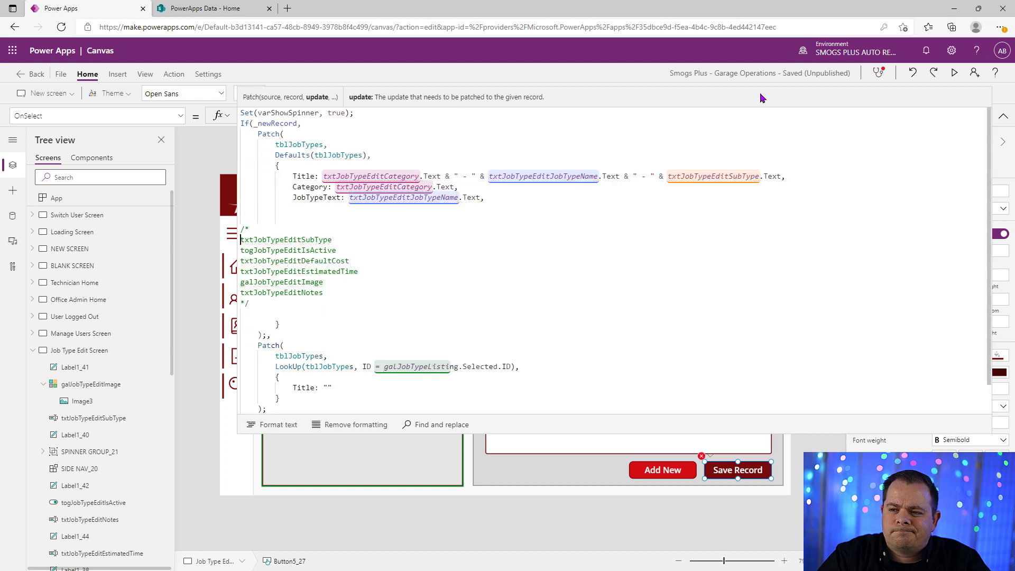
Add JobSubType: txtJobTypeEditSubType.Text below JobTypeText in the new-record Patch, moving the control name out of the comment list.
key(shift+End)
key(ctrl+x)
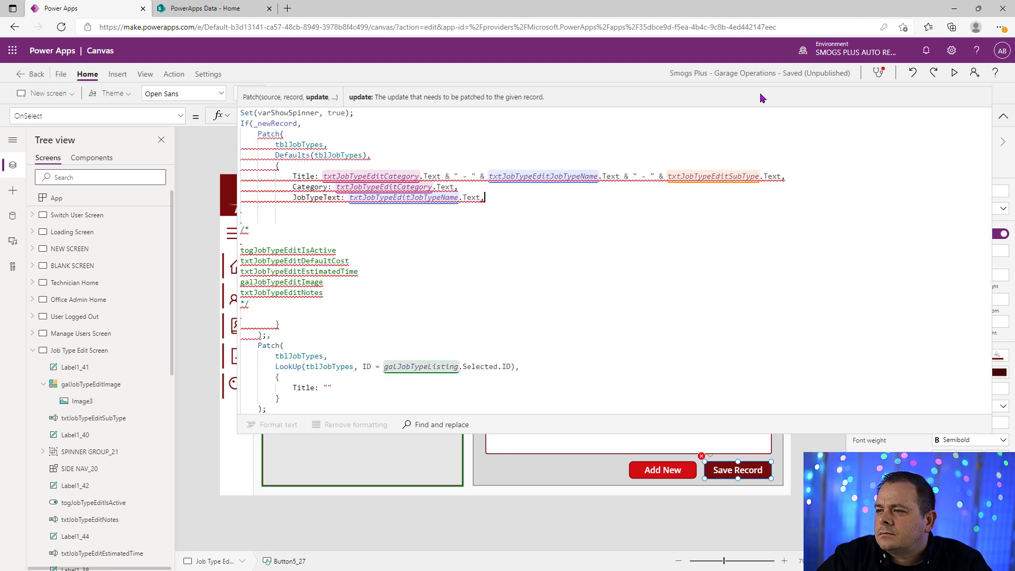
key(Return)
text(S)
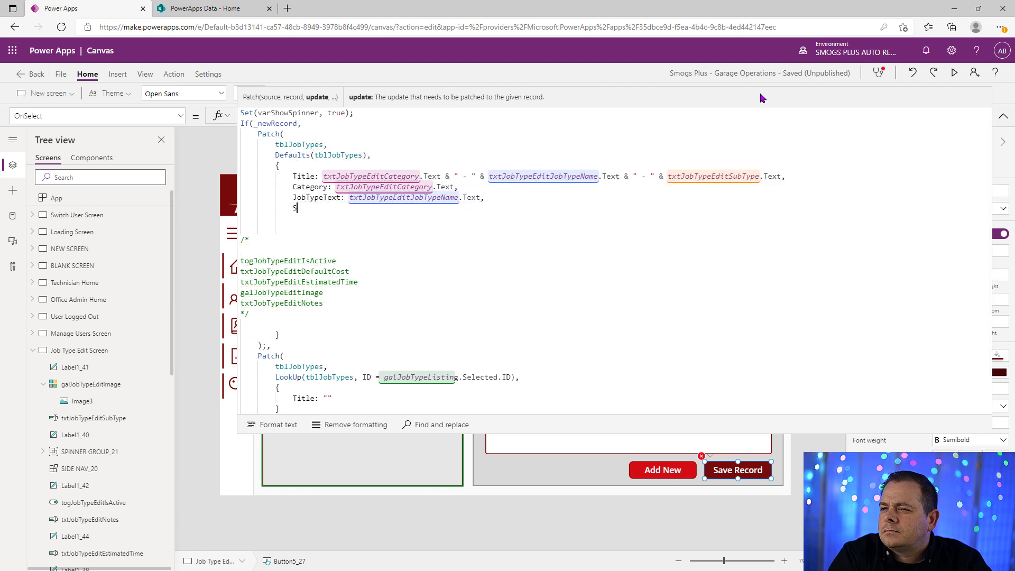
text(ub)
key(Tab)
text(:)
key(ctrl+v)
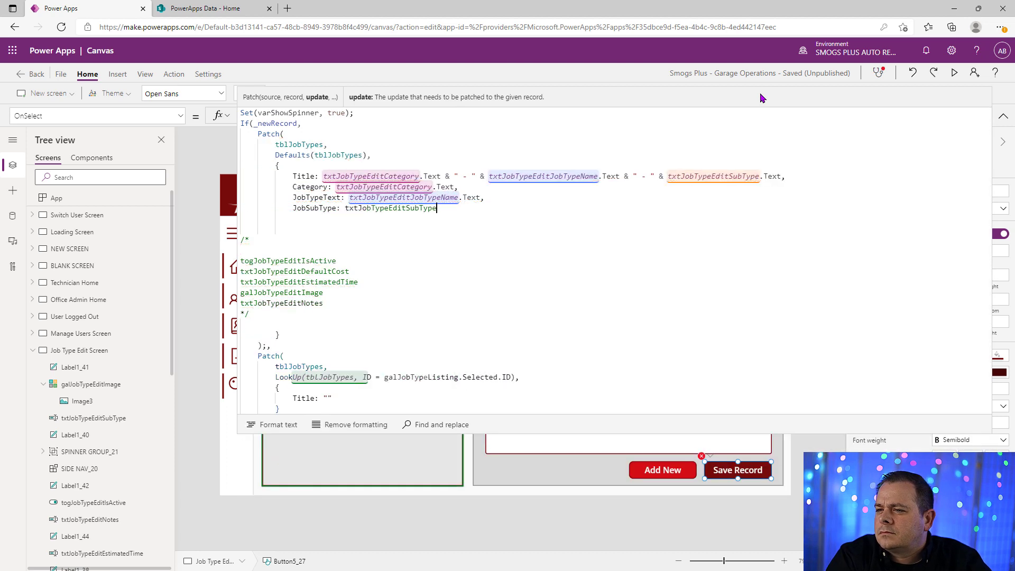
text(.Text)
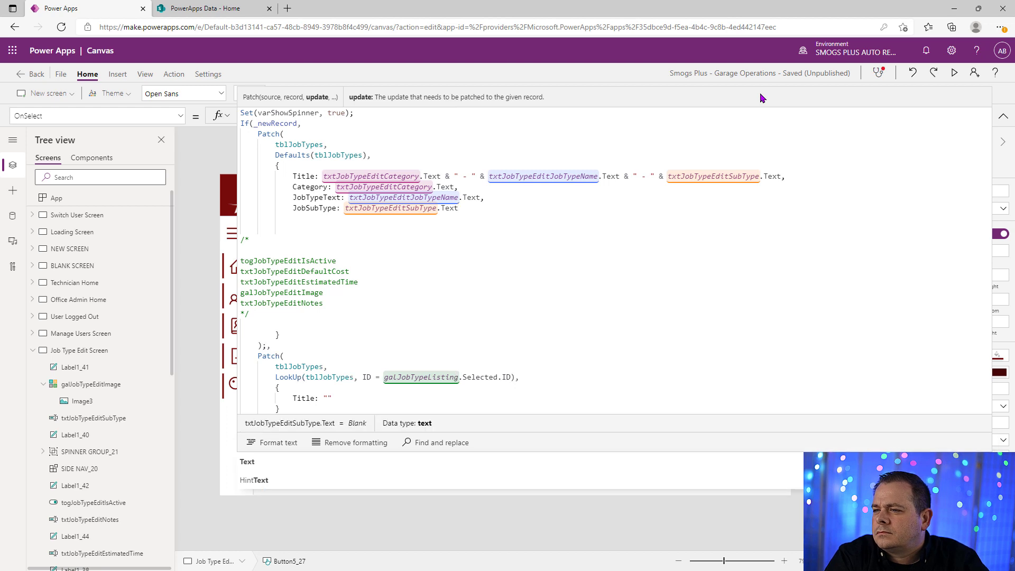
Remove togJobTypeEditIsActive and the blank line above it from the commented list of control names.
click(305, 244)
key(Delete)
double_click(305, 246)
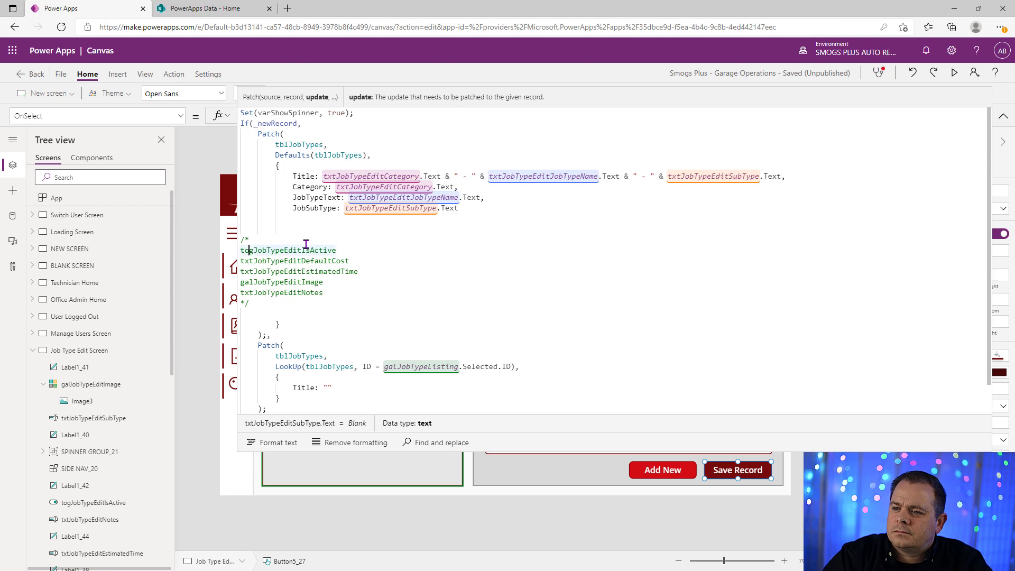
key(BackSpace)
key(BackSpace)
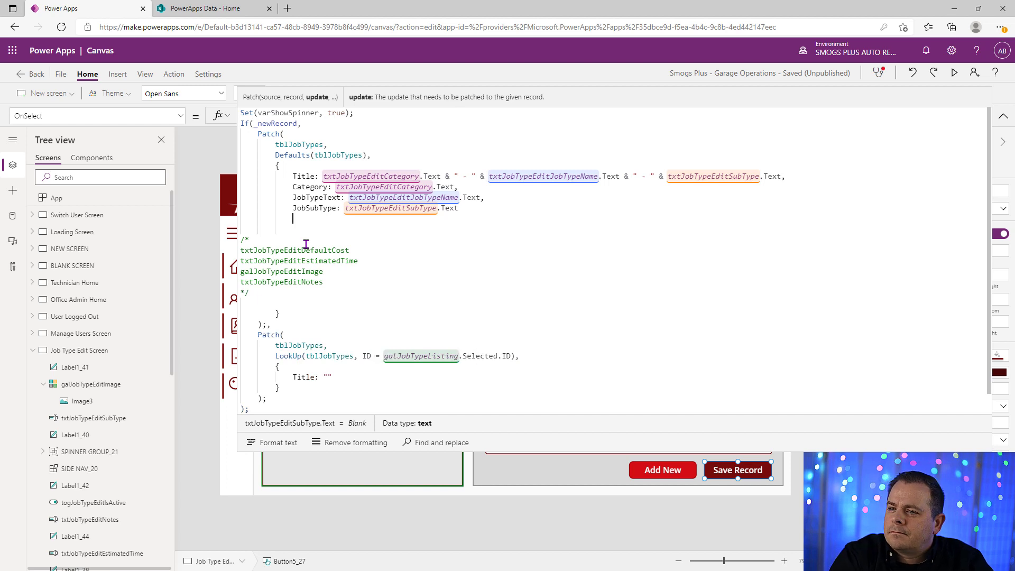
Start the IsActive: field below JobSubType and add the missing comma after txtJobTypeEditSubType.Text.
text(U)
text(IsA)
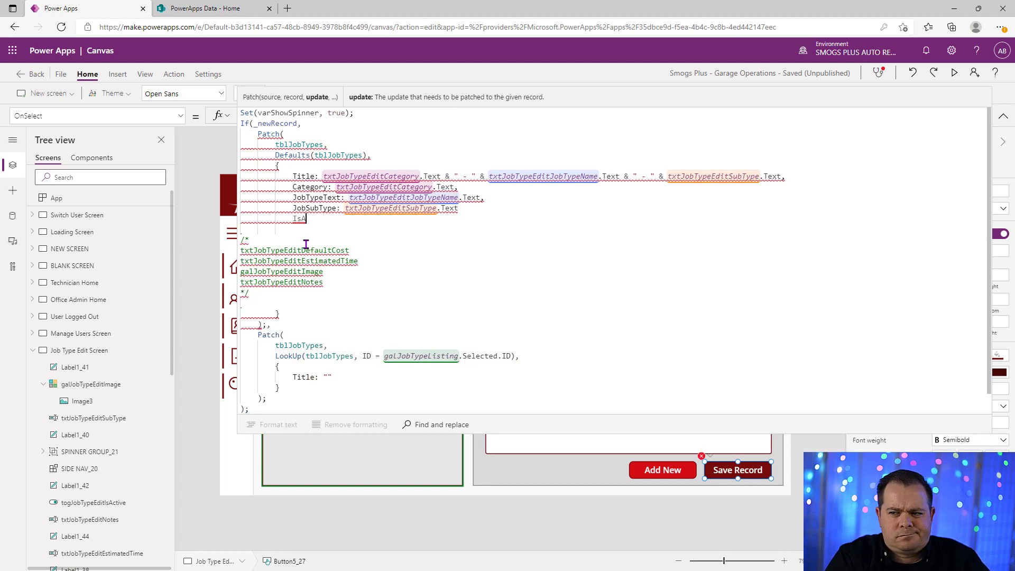
click(461, 209)
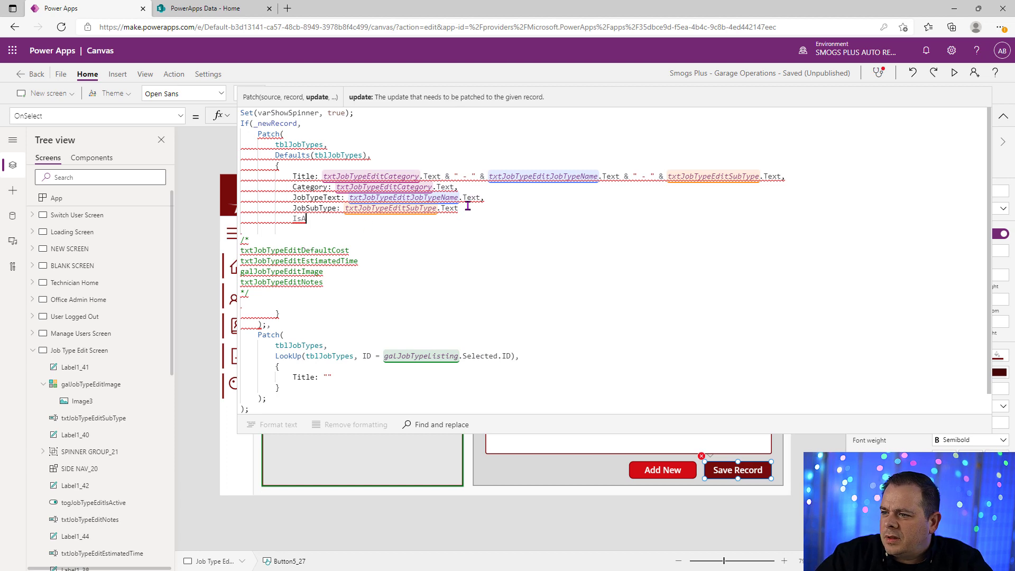
text(,)
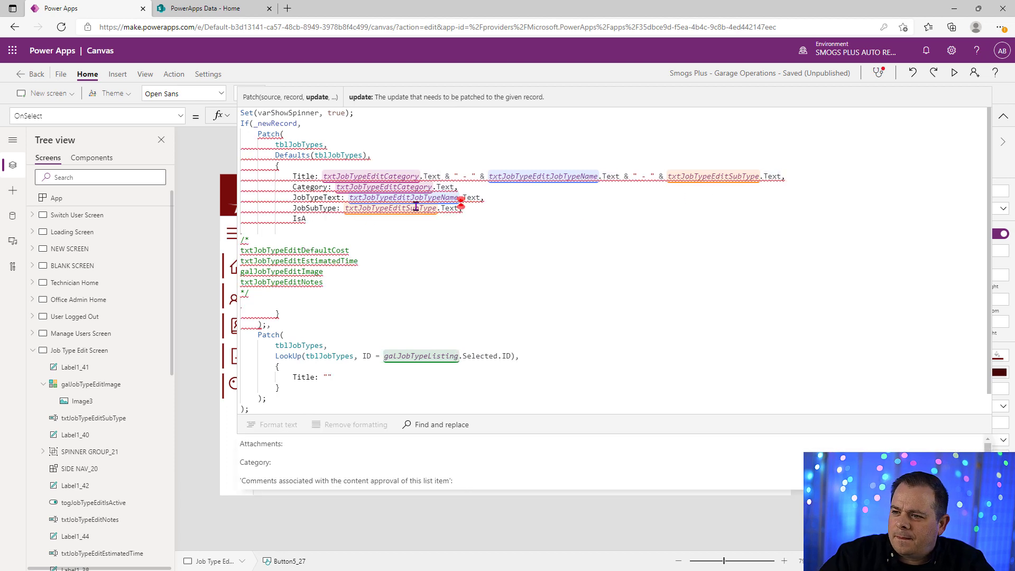
click(541, 222)
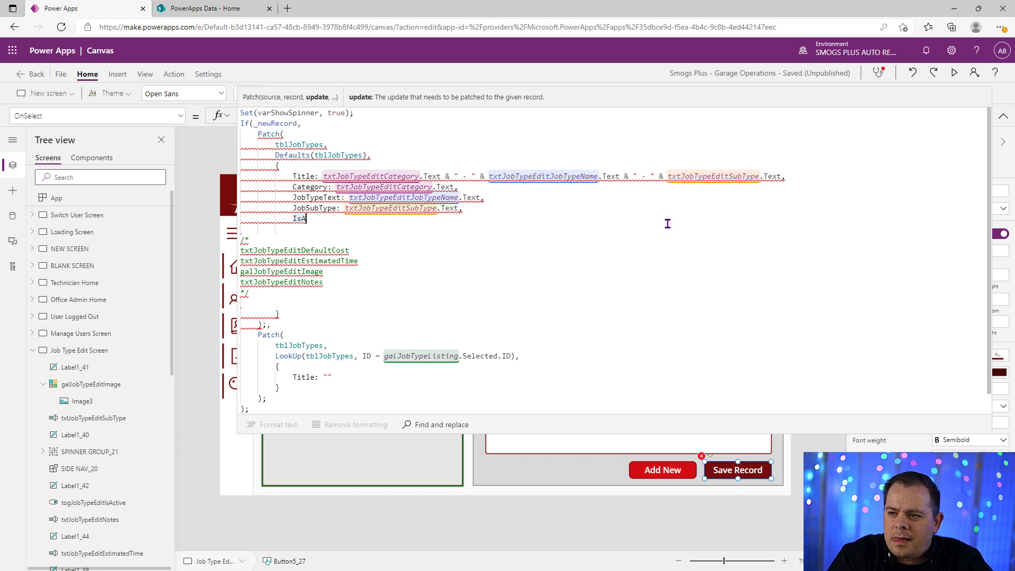
text(ctive: )
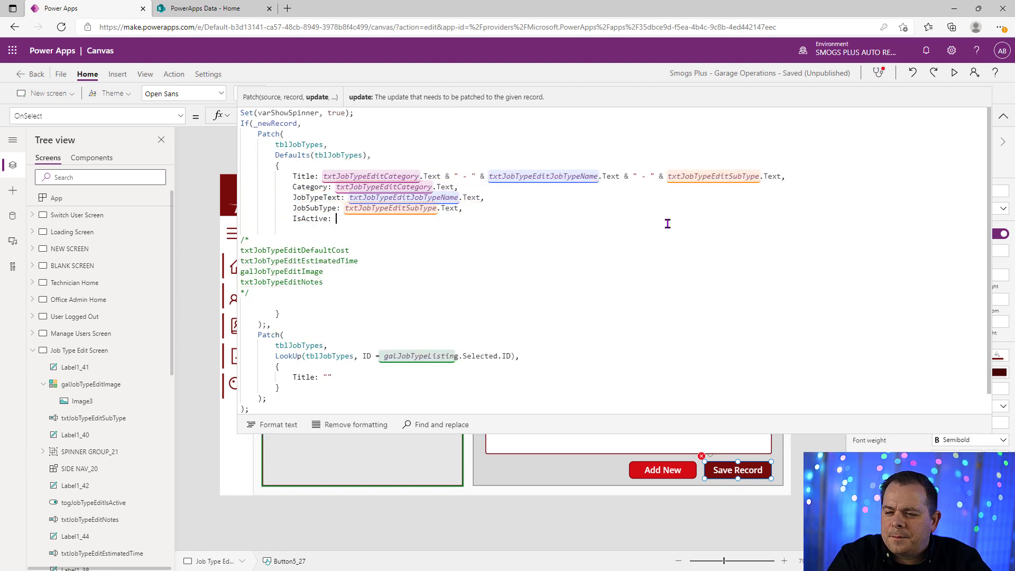
Set the IsActive value to If(togJobTypeEditIsActive.Value, "Y", "N").
text(If()
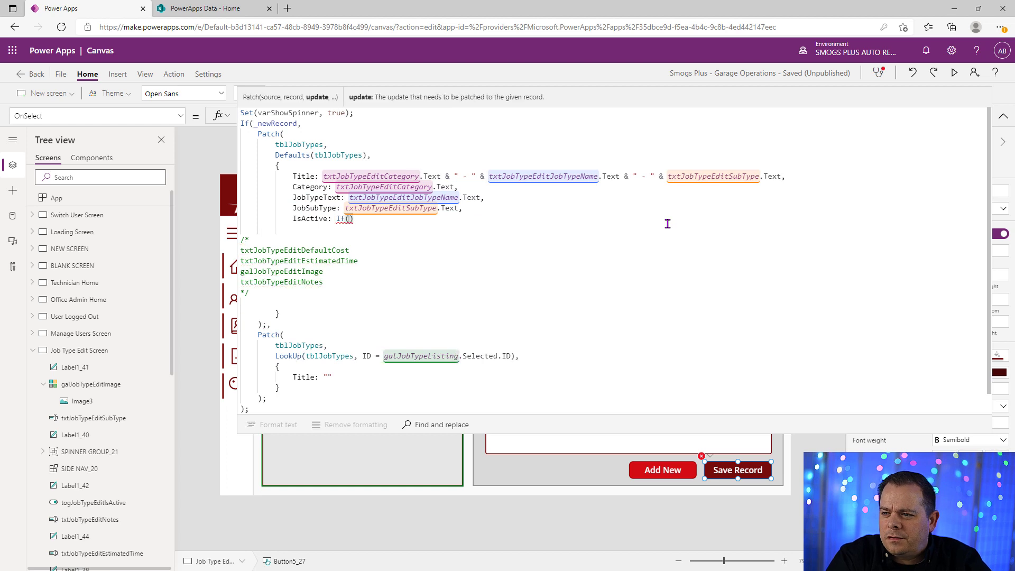
text(togJobTypeEditIsActive.)
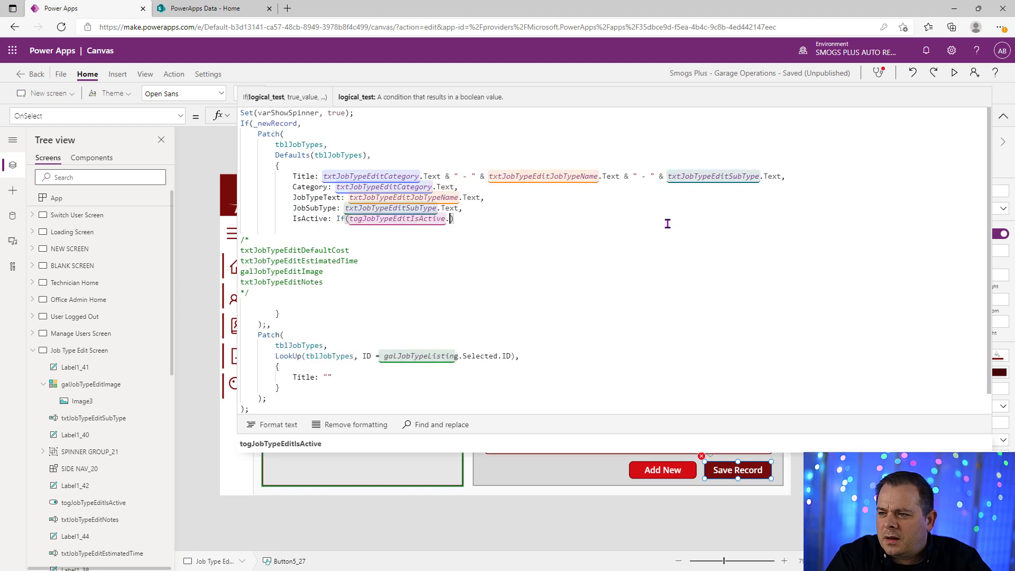
text(Value, ")
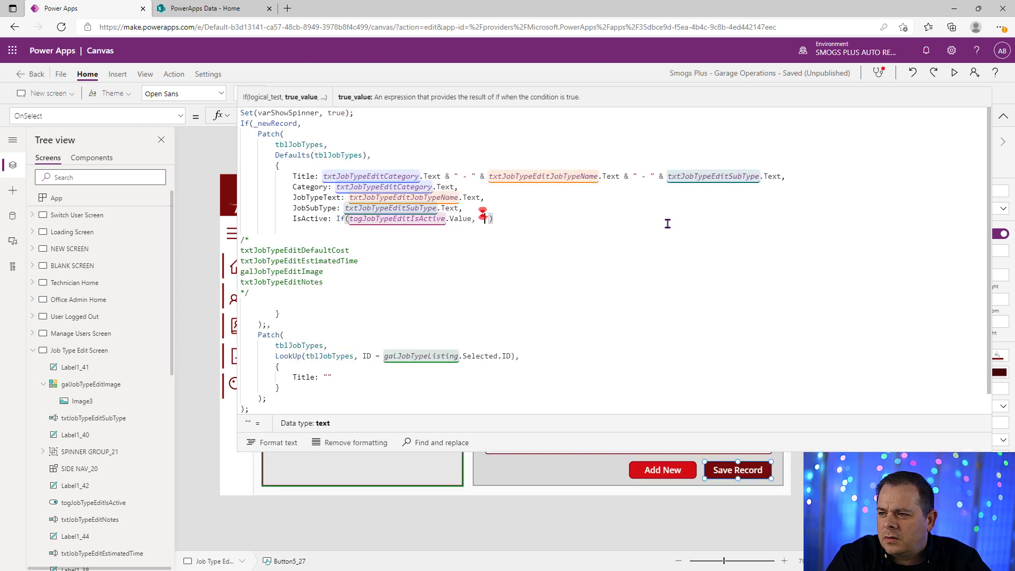
text(Y", "N)
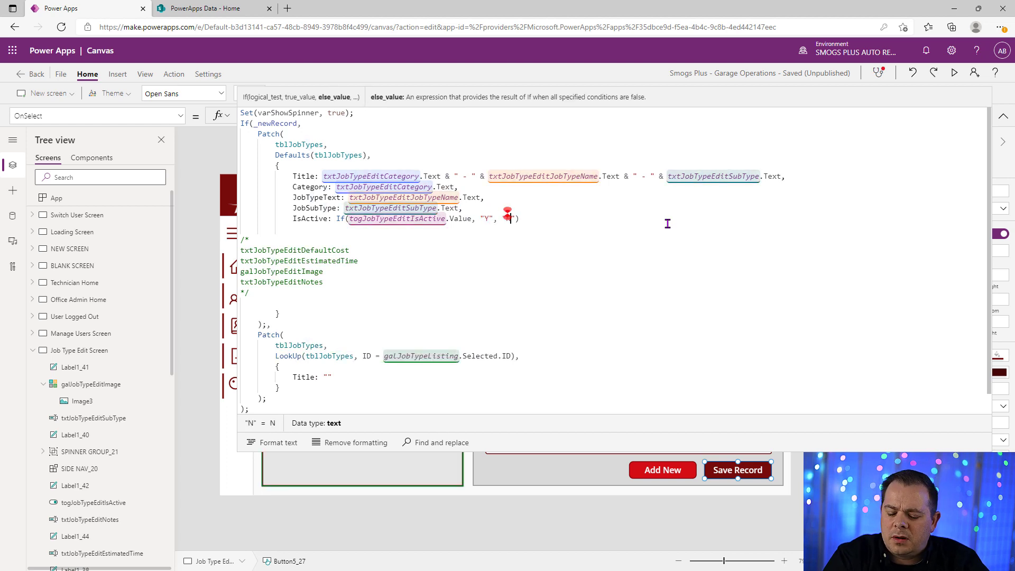
text("))
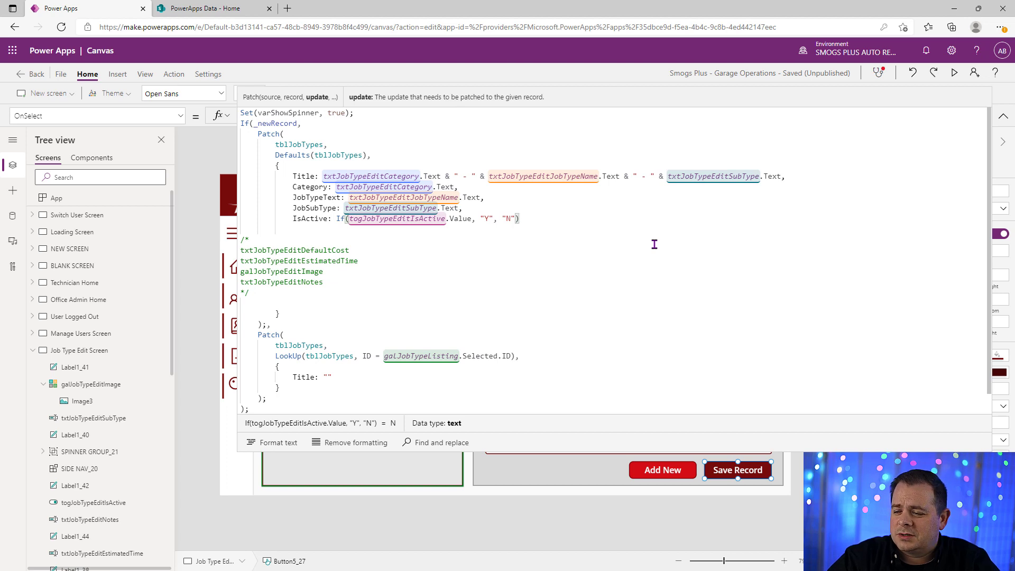
Start a DefaultCost: field below IsActive in the new-record Patch, moving txtJobTypeEditDefaultCost out of the comment list as its value.
key(Return)
text(,)
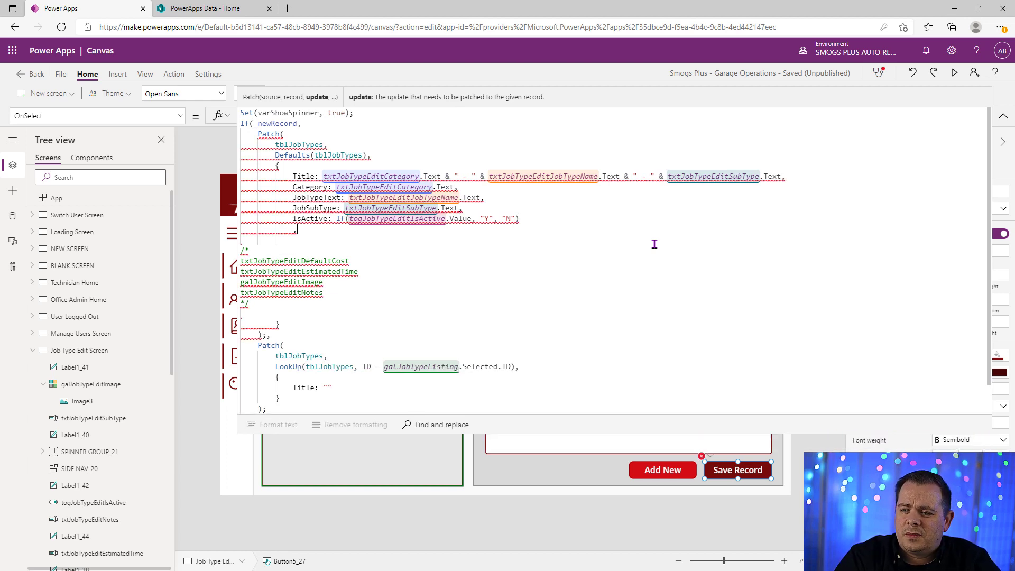
text( DefaultCost:)
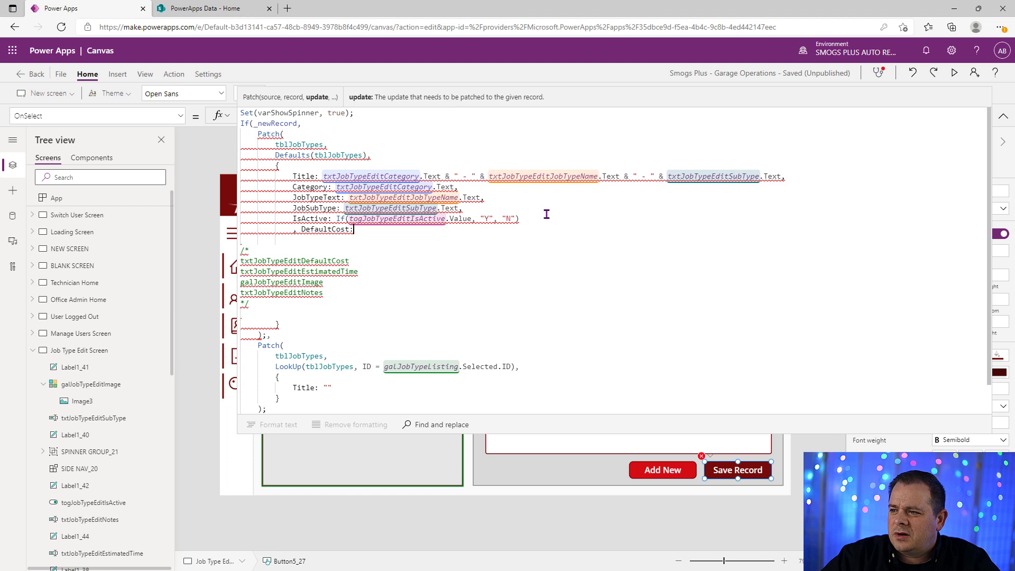
click(568, 215)
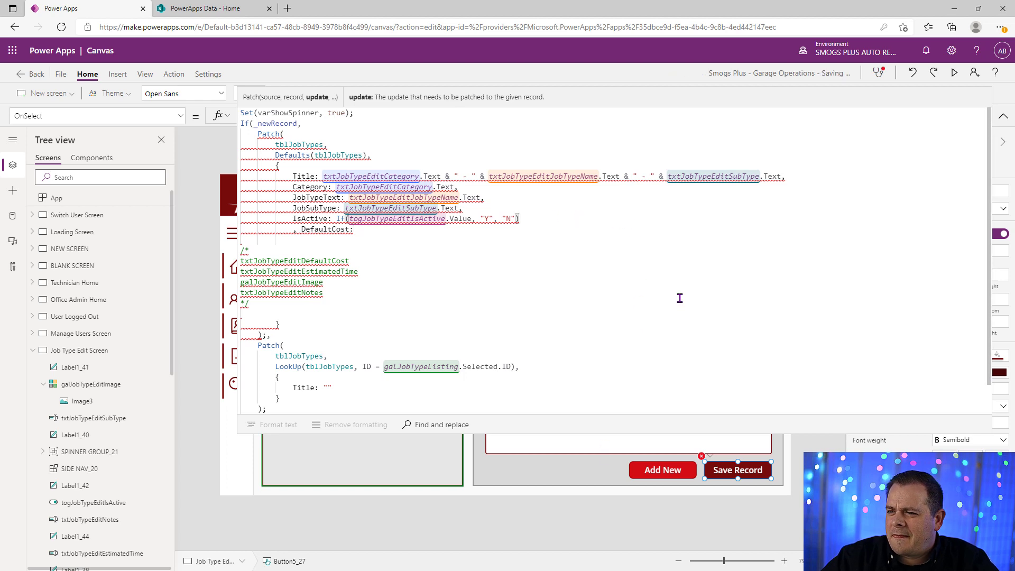
double_click(309, 259)
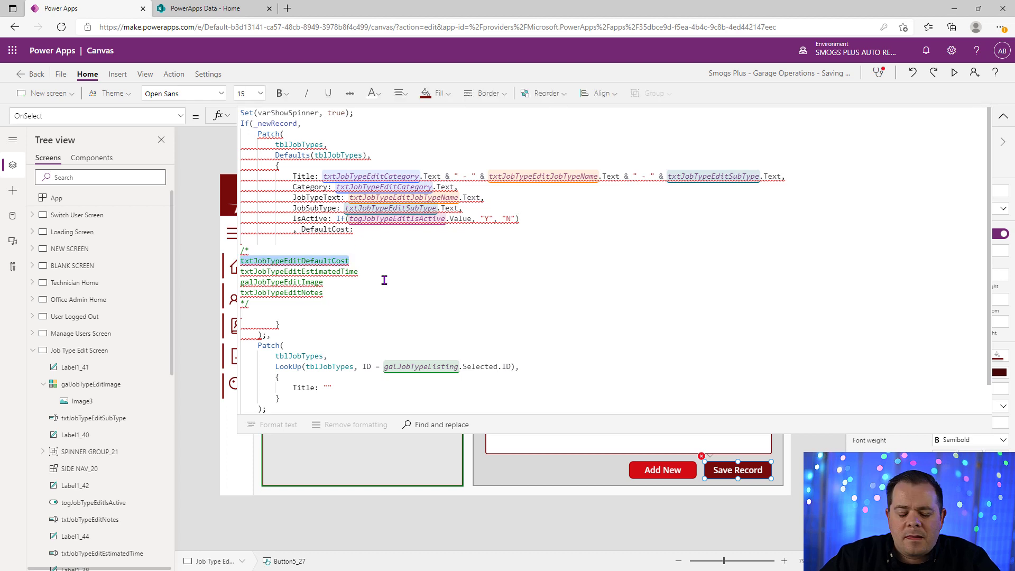
key(ctrl+x)
click(389, 231)
key(ctrl+v)
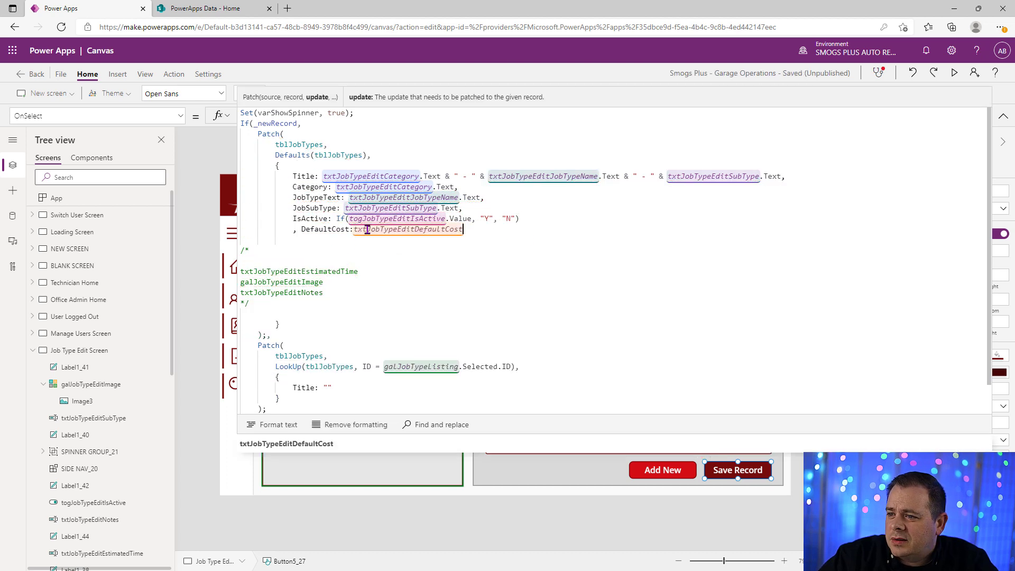
Complete the DefaultCost value as Value(txtJobTypeEditDefaultCost.Text), with a space after the field's colon.
click(353, 229)
click(507, 219)
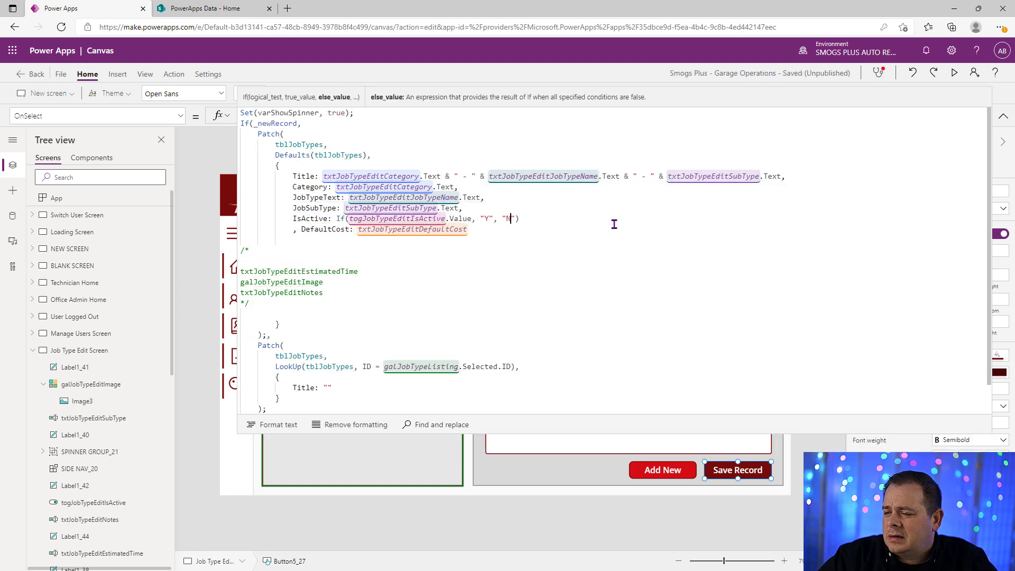
click(706, 228)
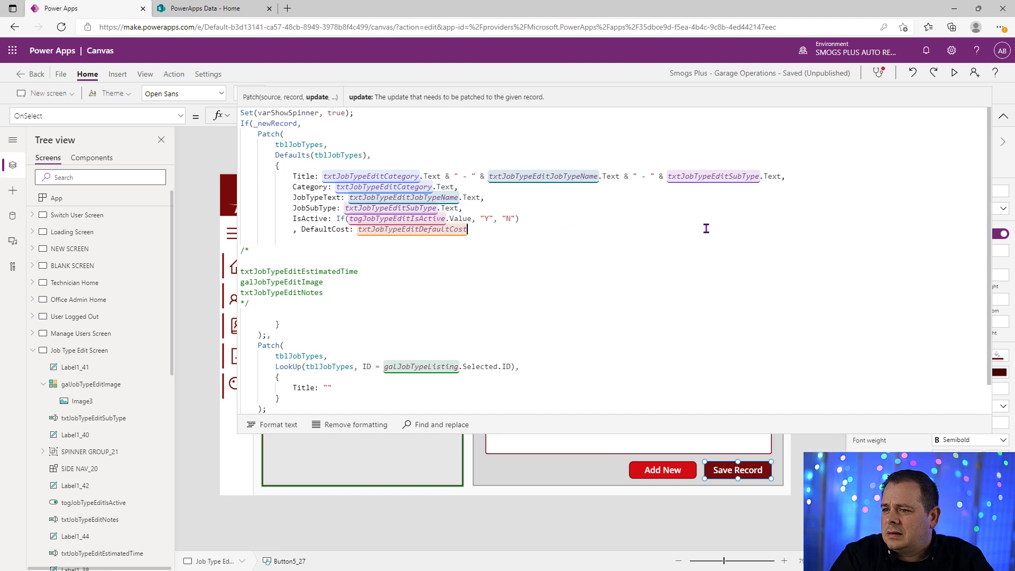
text(.T)
key(Tab)
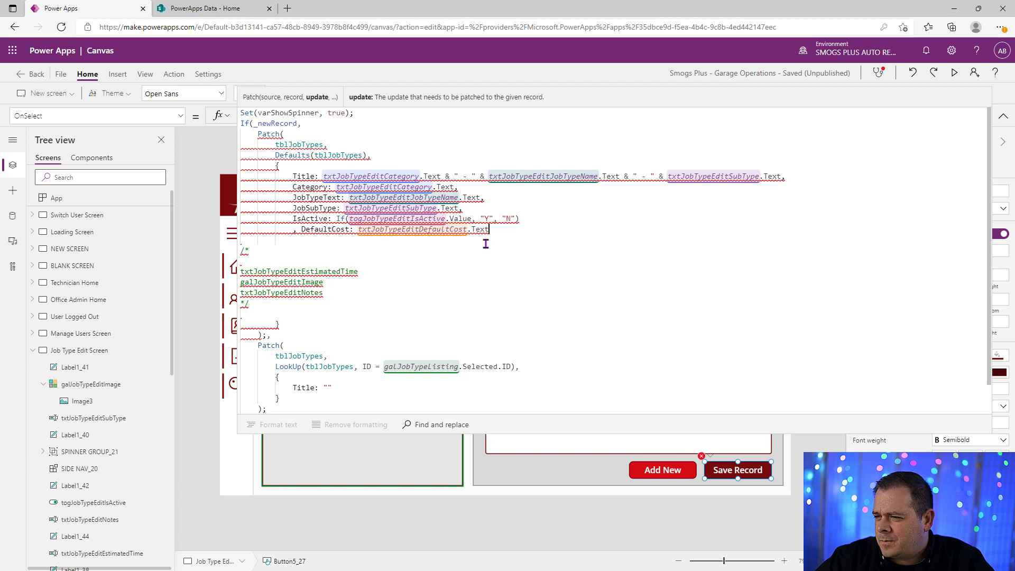
mouse_move(431, 227)
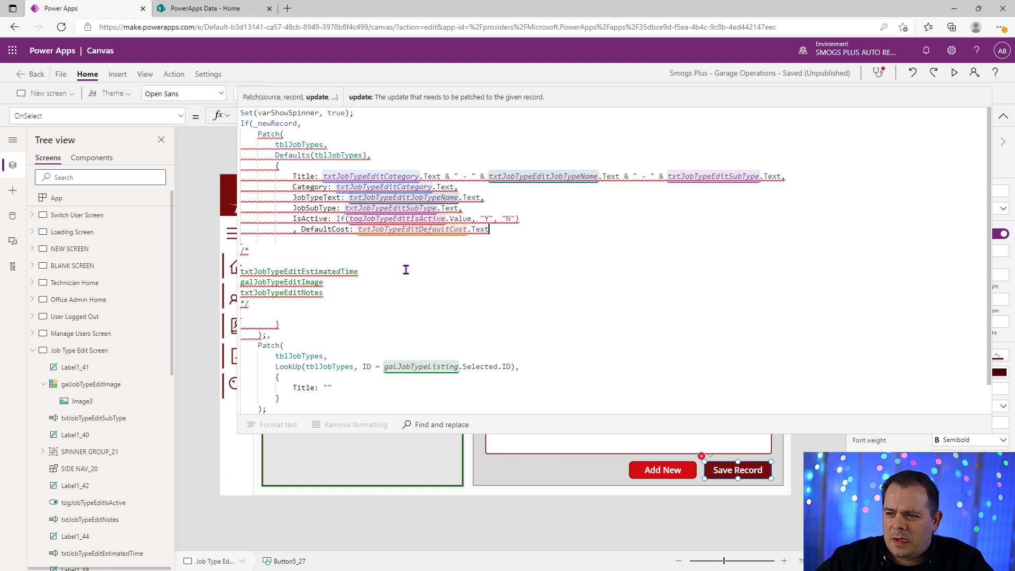
text(Value()
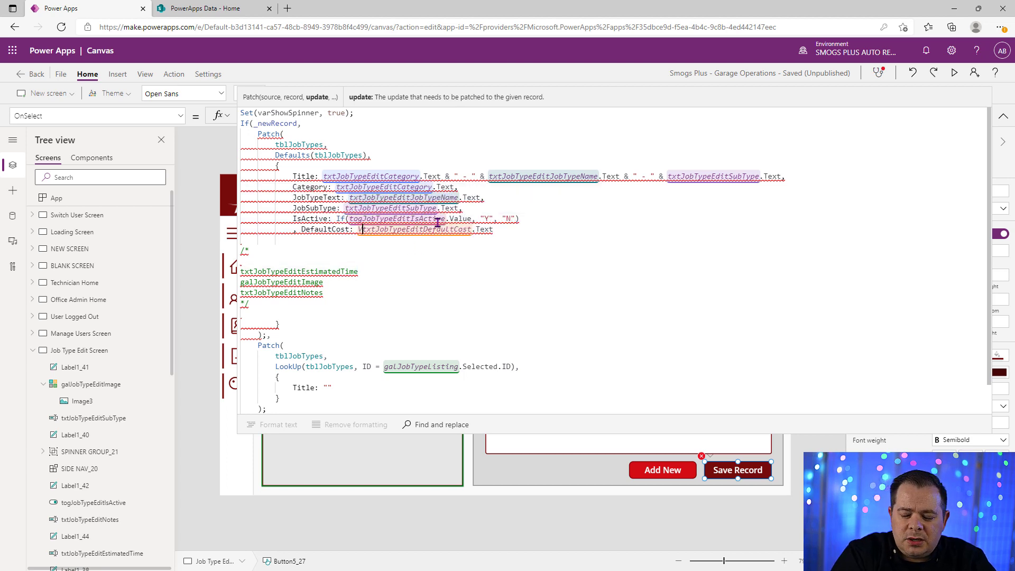
key(End)
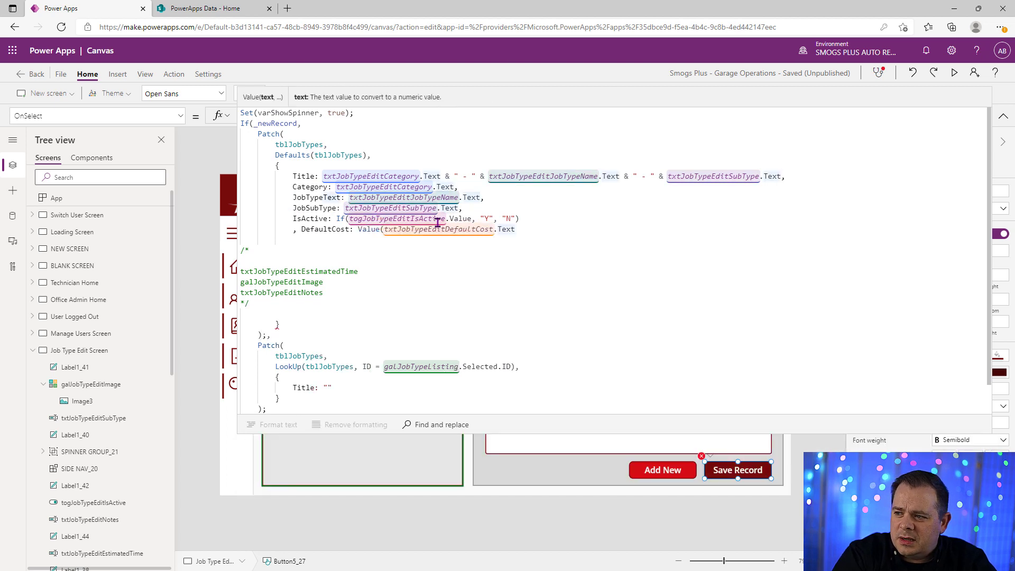
text())
Move the comma before DefaultCost to the end of the IsActive line.
click(463, 259)
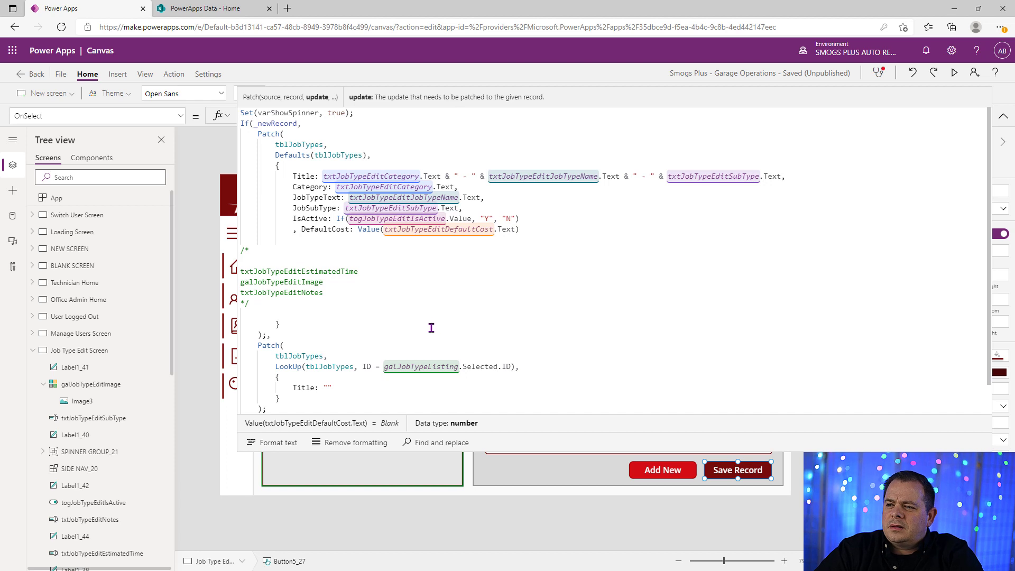
click(300, 221)
key(Down)
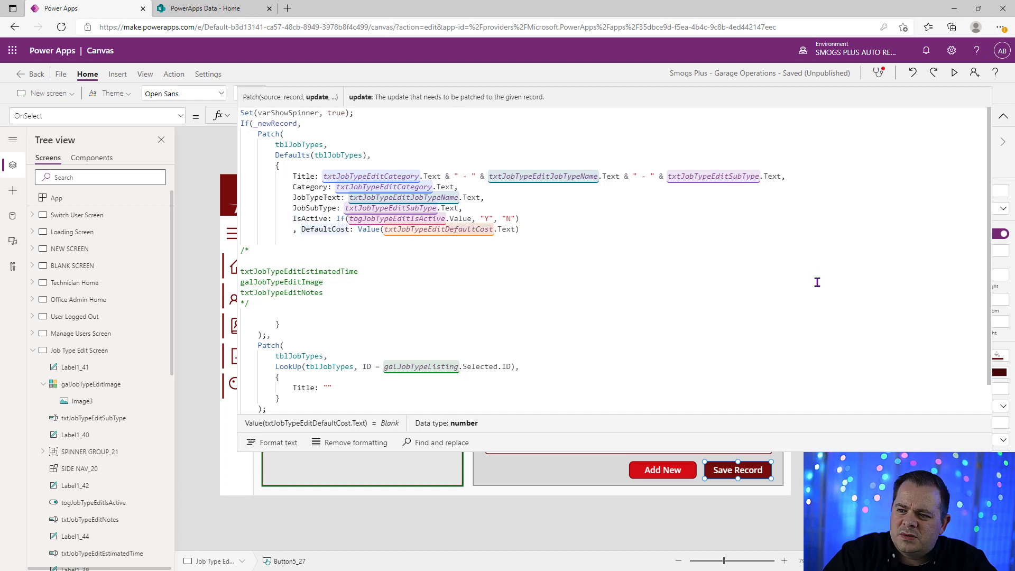
key(BackSpace)
key(BackSpace)
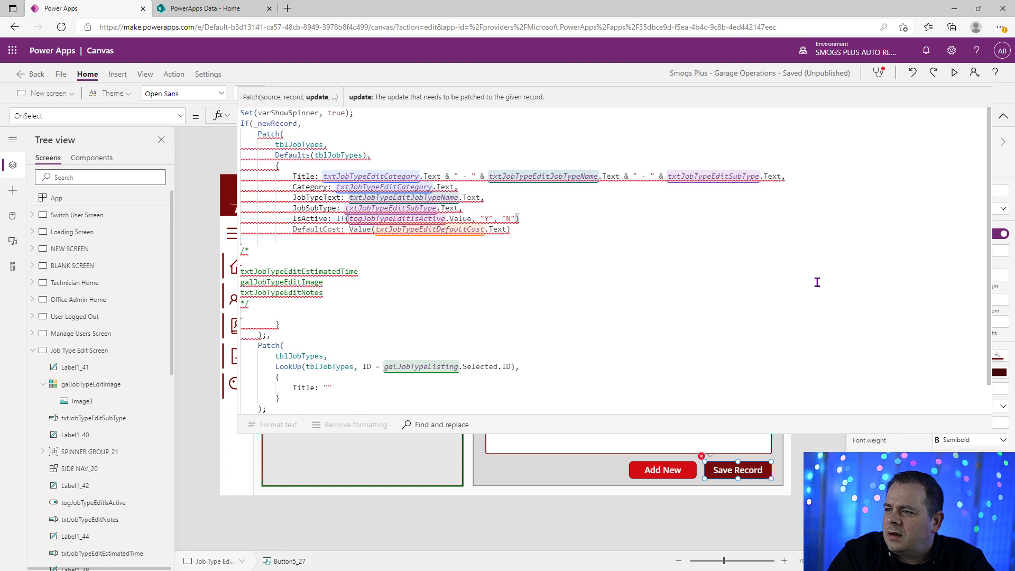
text(,)
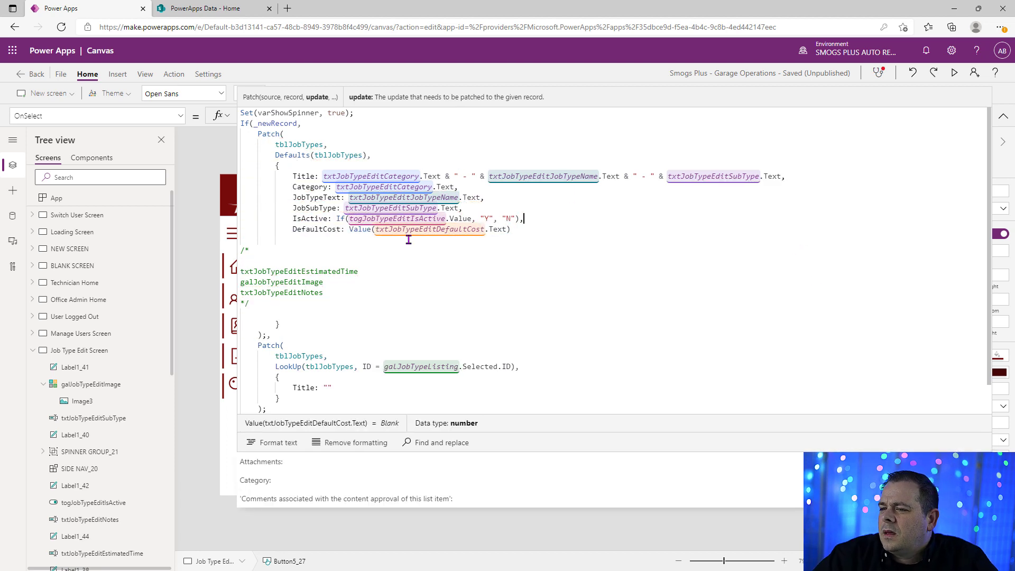
Set the format of the Default Cost and Estimated Time text inputs to Number.
click(1003, 116)
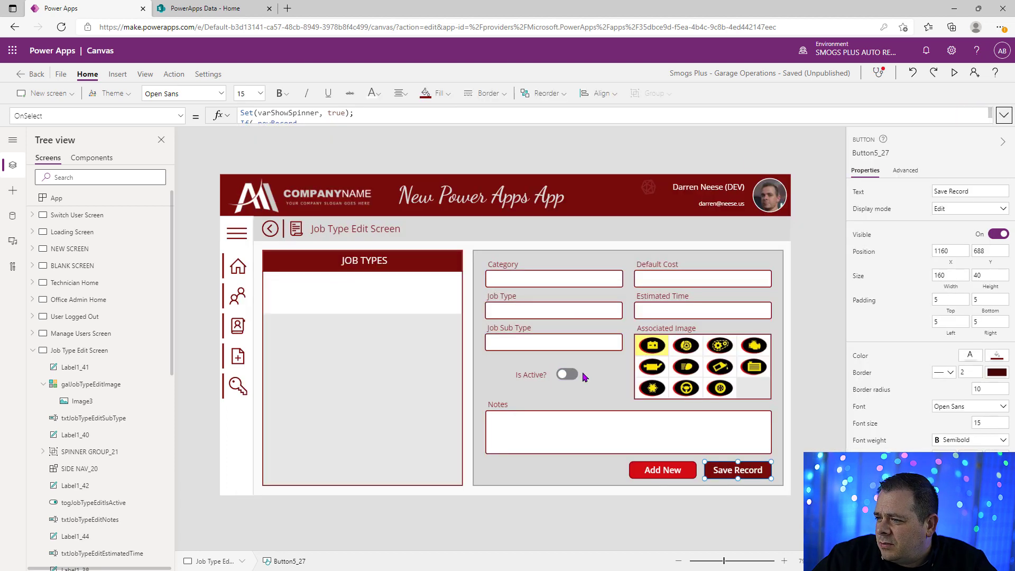
click(712, 282)
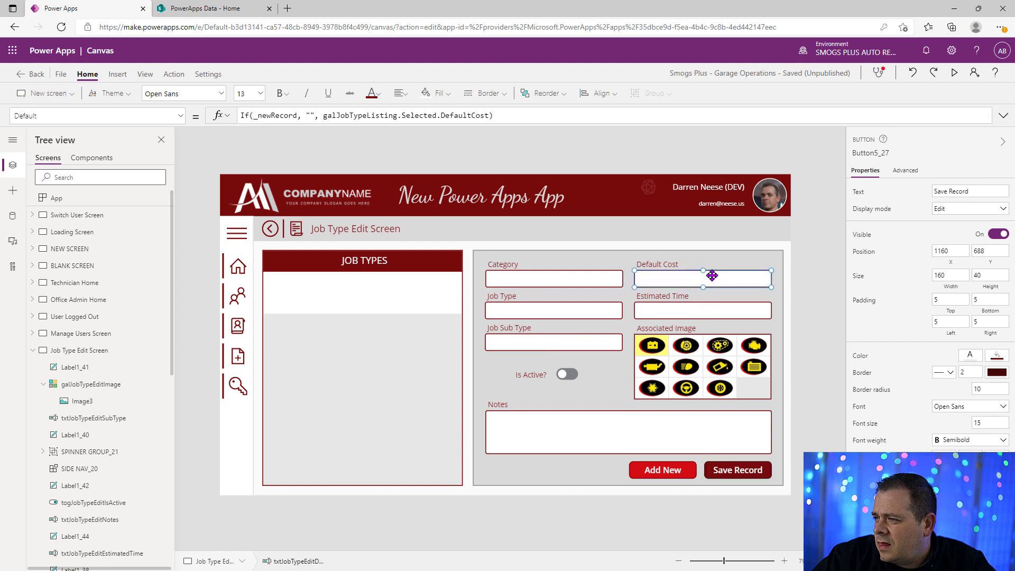
click(984, 210)
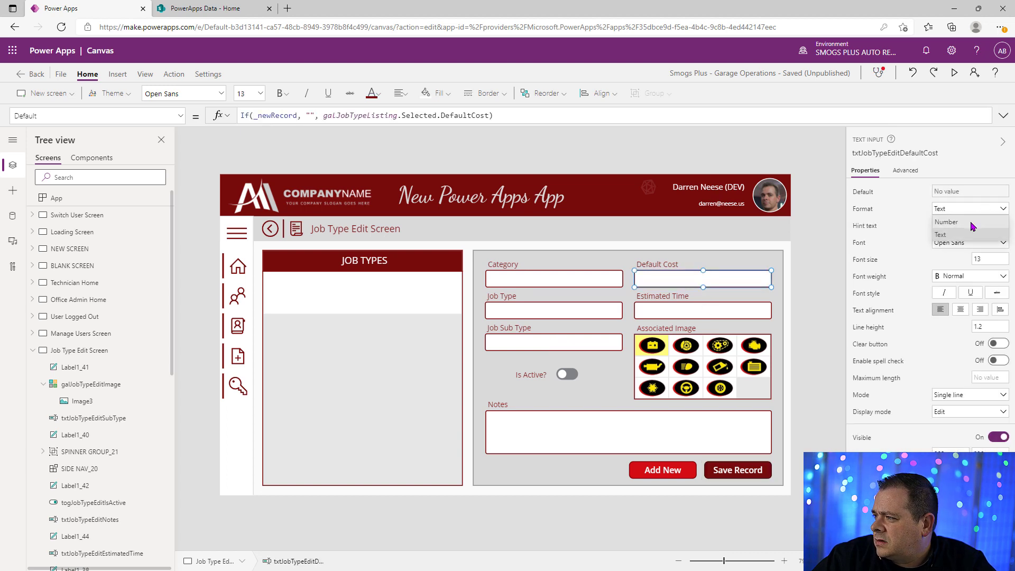
click(973, 223)
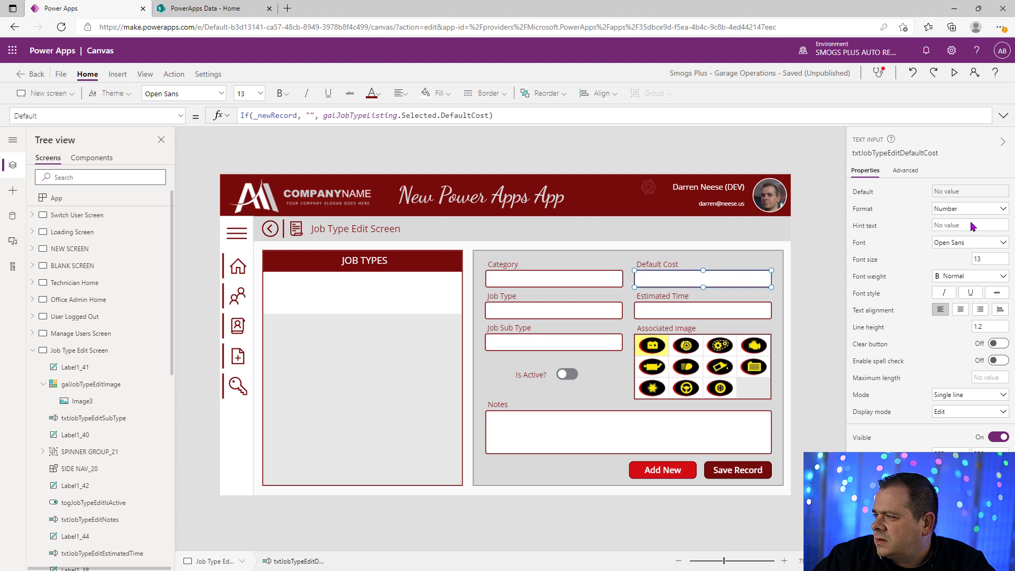
click(742, 310)
click(1002, 209)
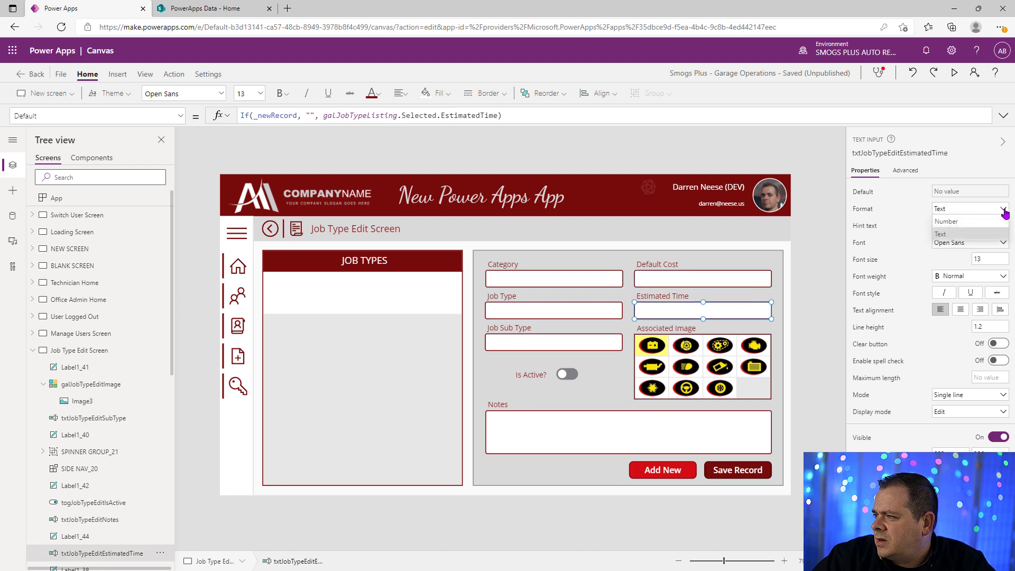
click(969, 224)
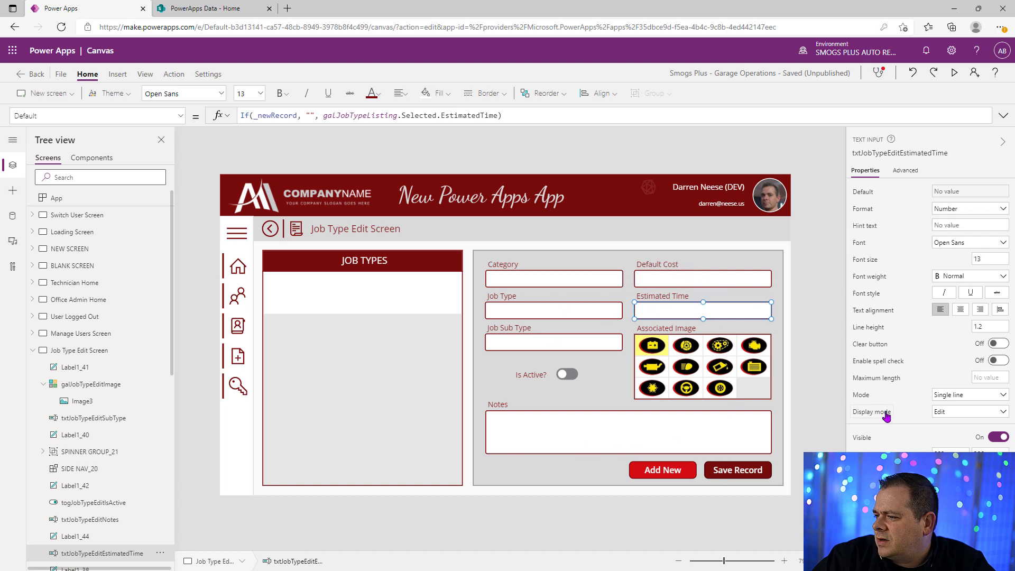
Remove txtJobTypeEditEstimatedTime and the blank line above it from the comment list in the Save Record button's OnSelect formula.
click(756, 479)
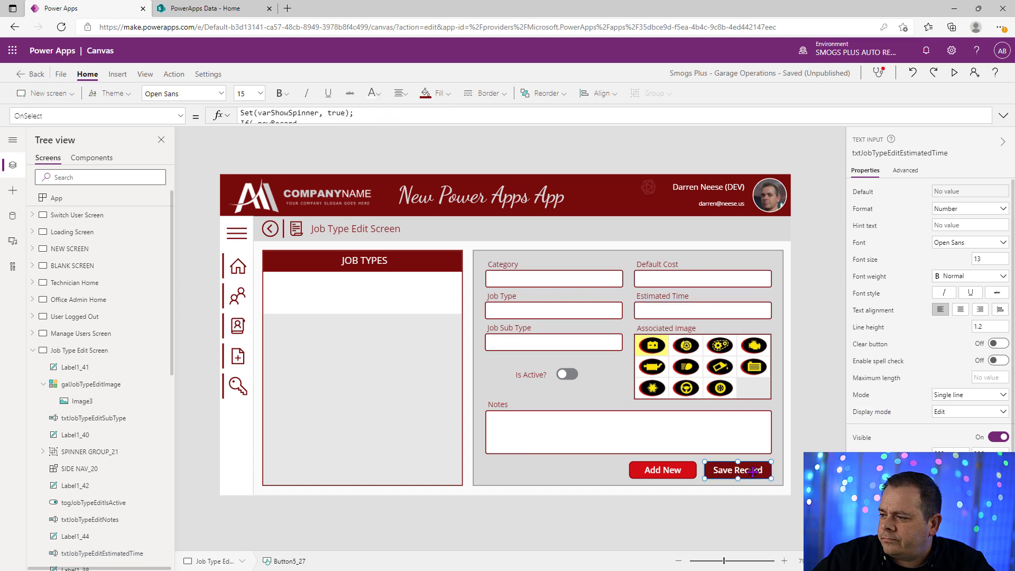
click(1003, 116)
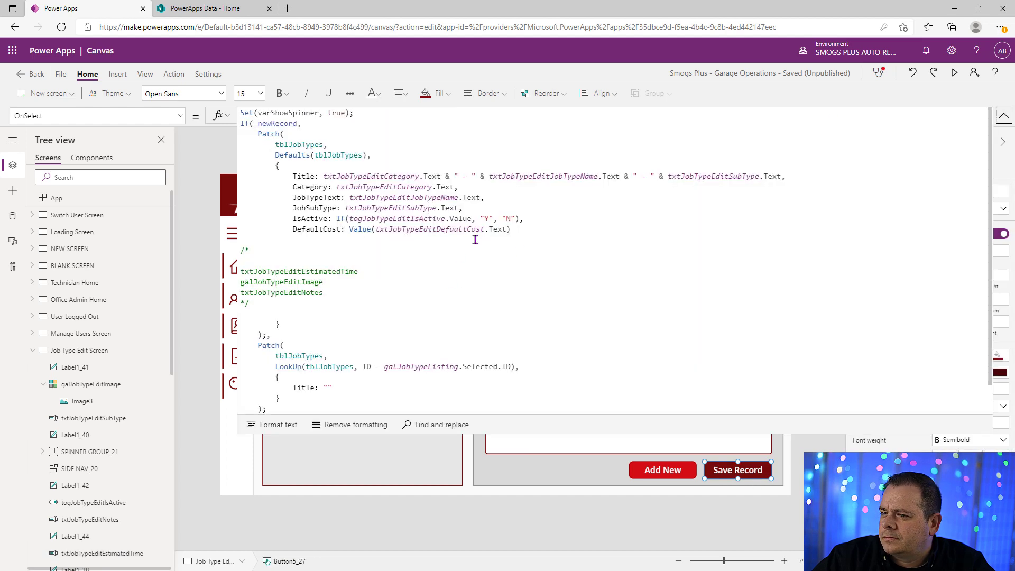
double_click(330, 268)
key(Delete)
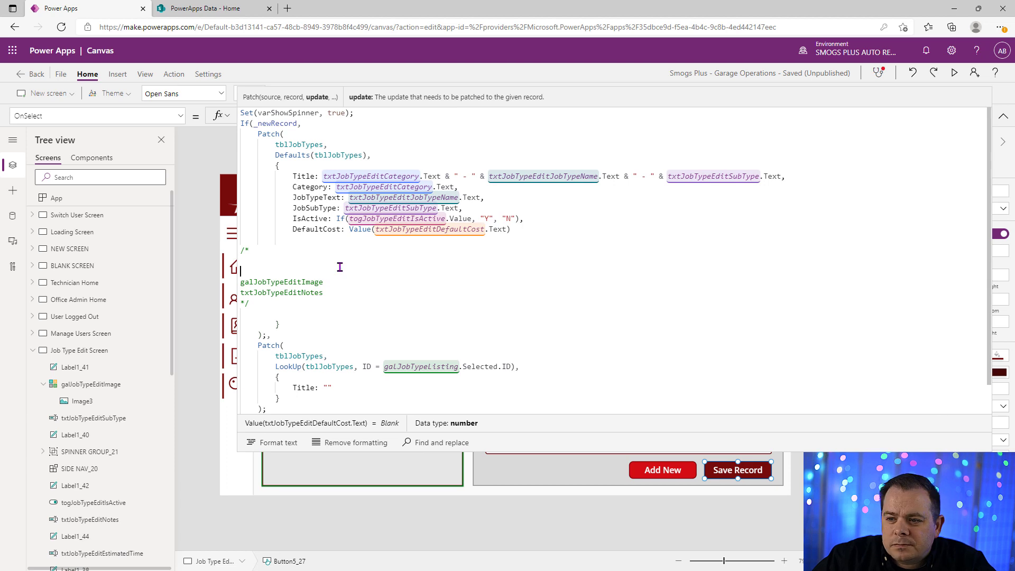
key(BackSpace)
key(BackSpace)
Add EstimatedTime: Value(txtJobTypeEditEstimatedTime.Text) below DefaultCost in the new-record Patch, separated by a comma.
key(Up)
key(Up)
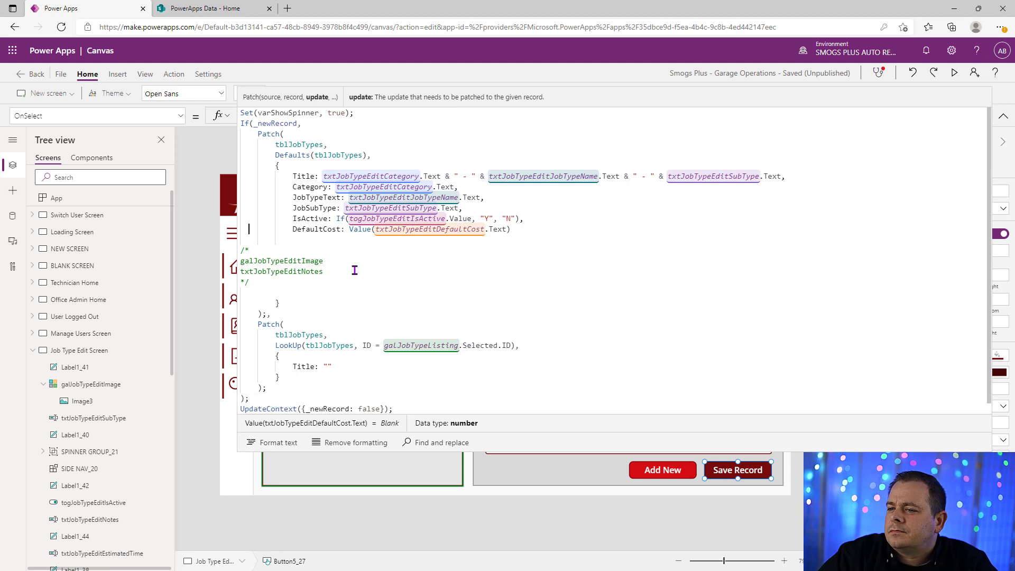
key(End)
text(,)
key(Return)
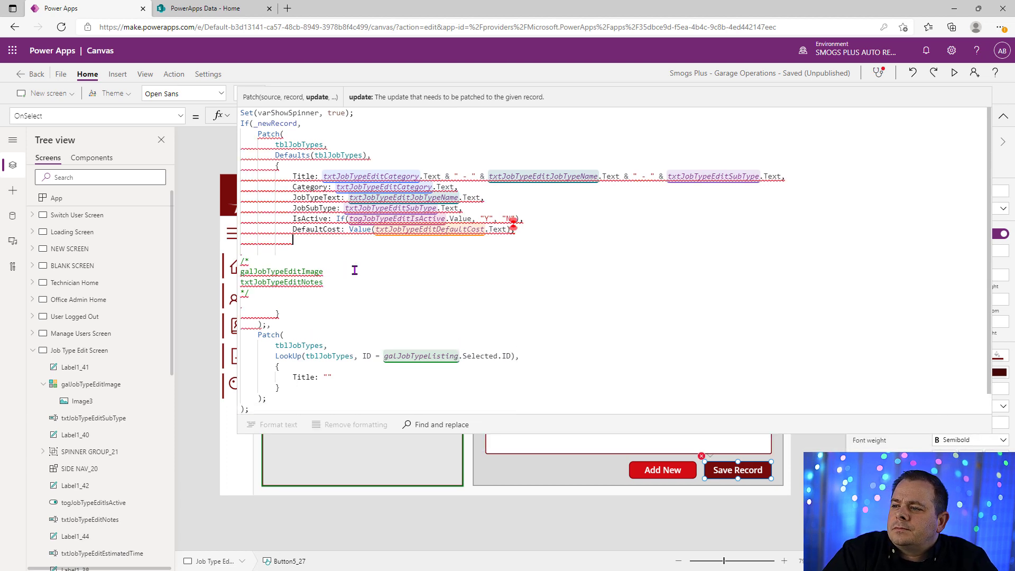
text(EstimatedTime: )
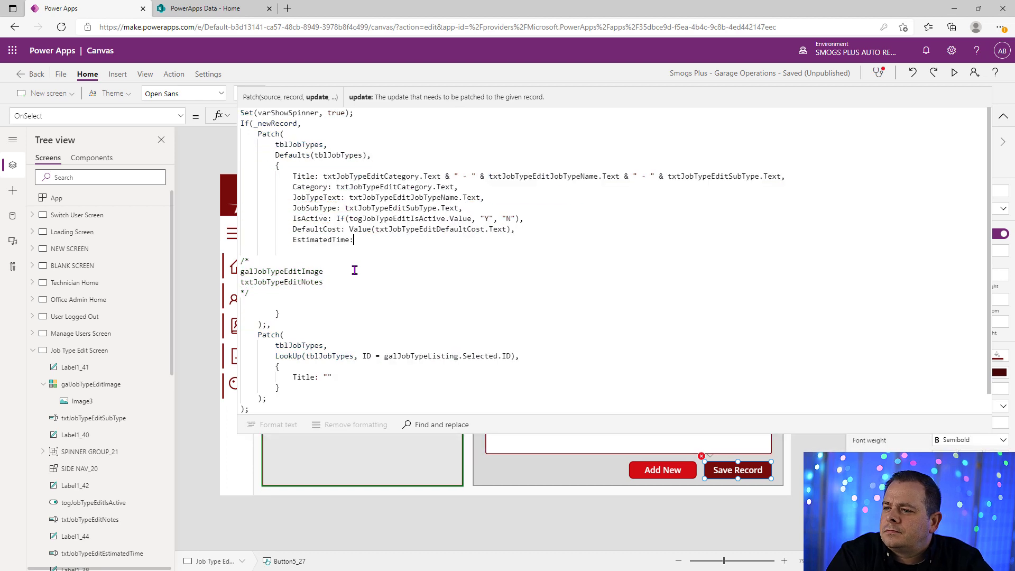
text(Value)
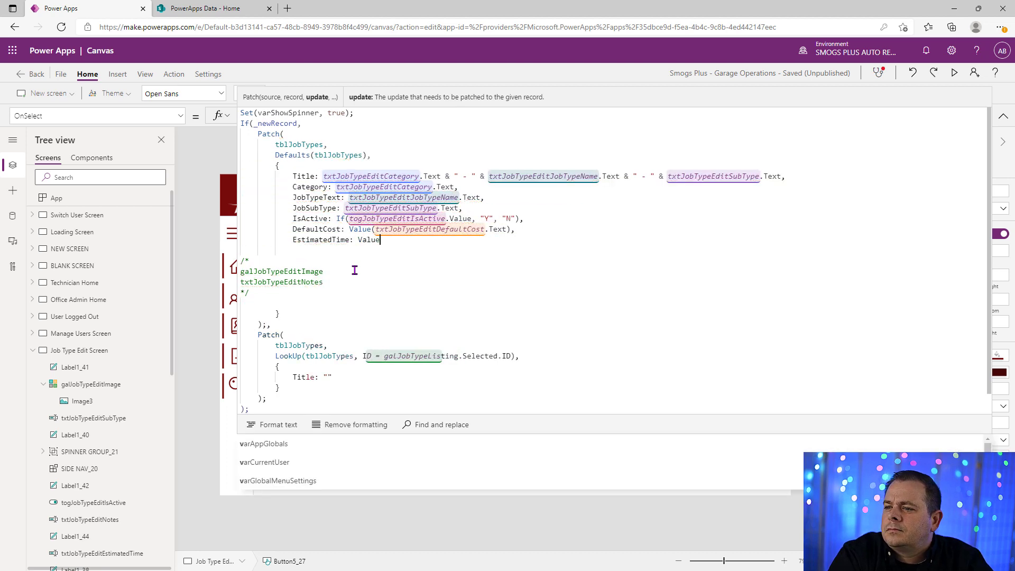
text(()txtJobTypeEditEstimatedTime)
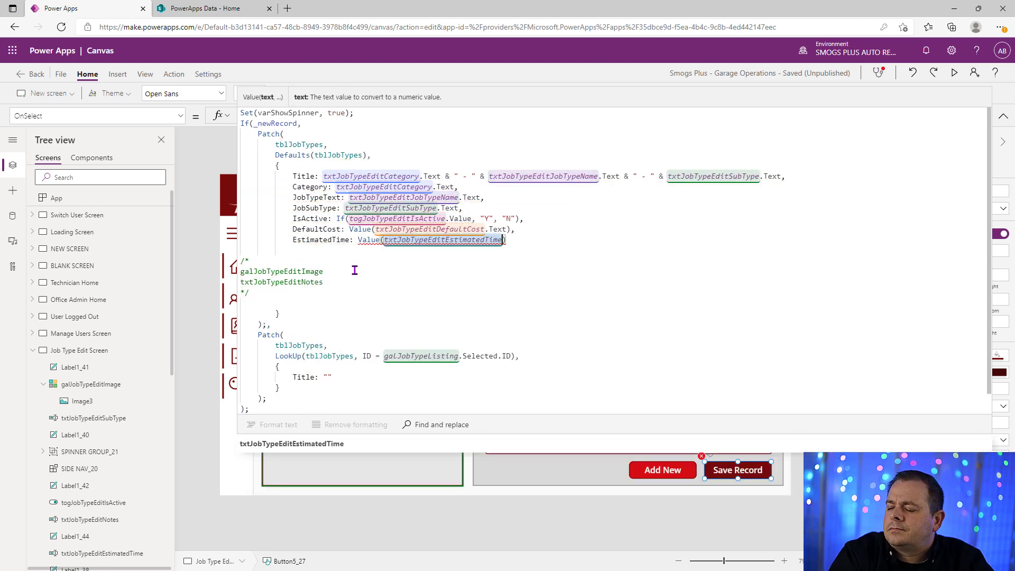
text(.Text))
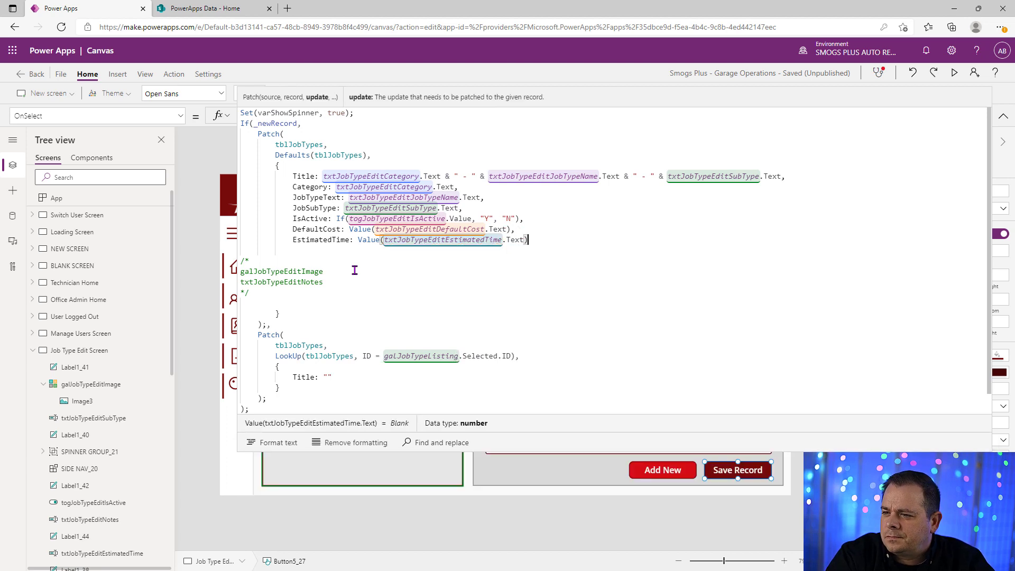
Add ImageID: galJobTypeEditImage.Selected.ID below EstimatedTime in the new-record Patch, moving the gallery name out of the comment list.
text(,)
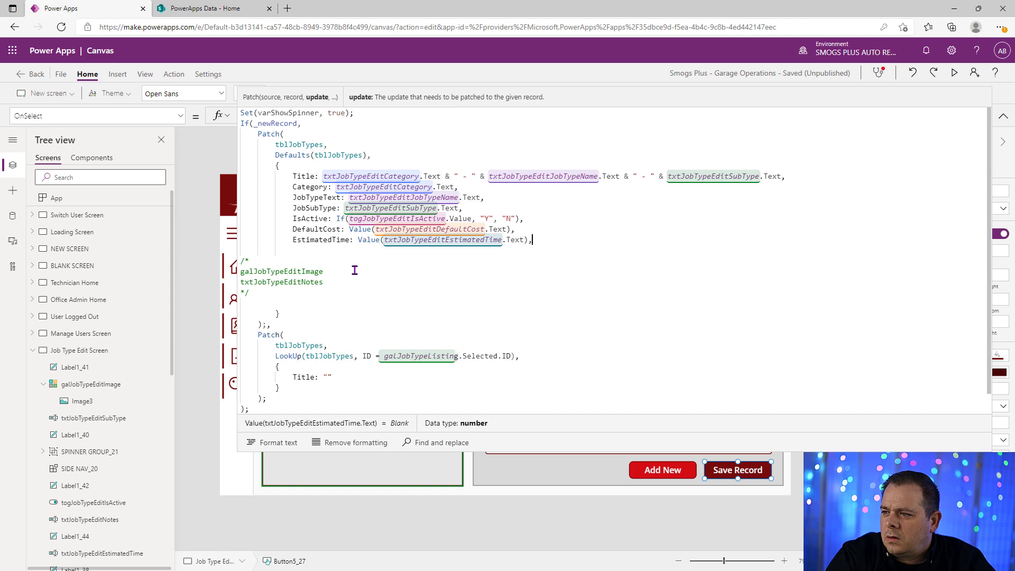
key(Return)
text(ImageID:)
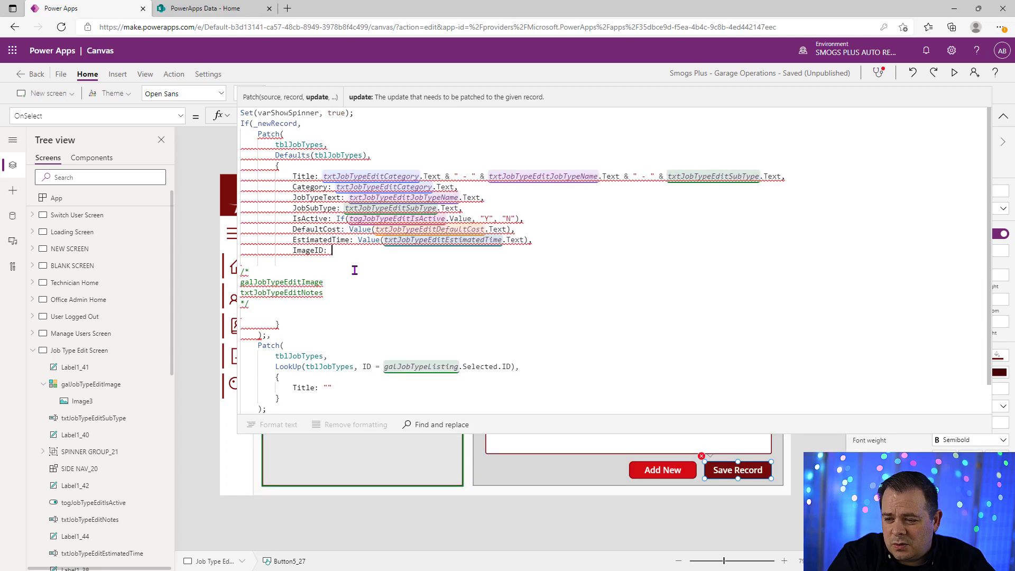
double_click(308, 282)
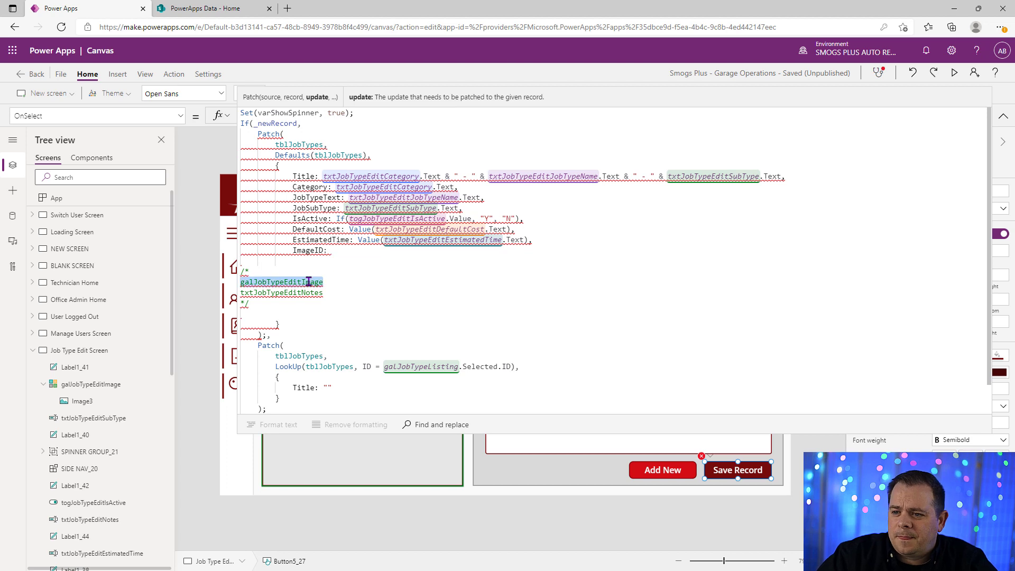
key(ctrl+x)
click(380, 251)
key(ctrl+v)
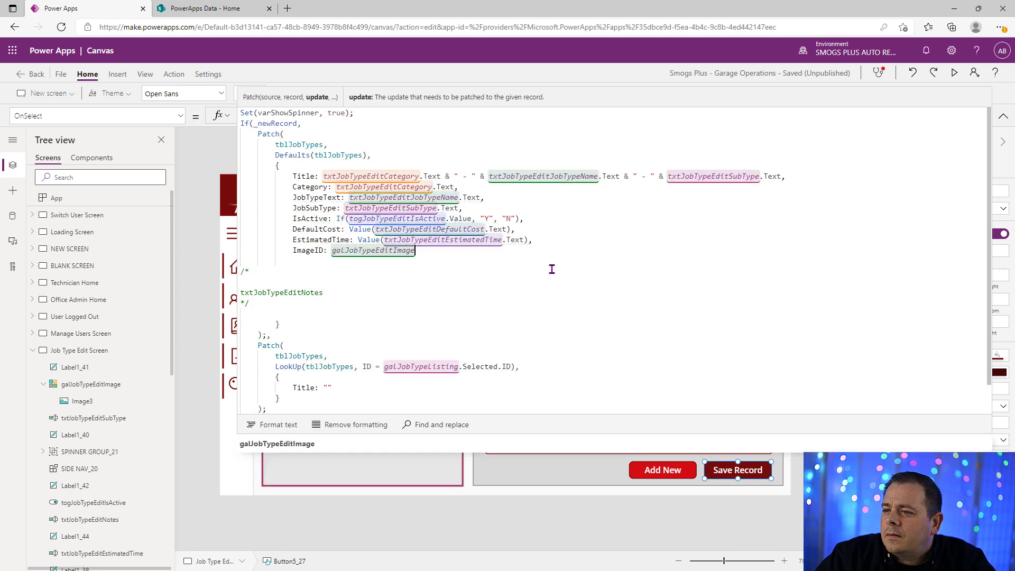
text(.Sel)
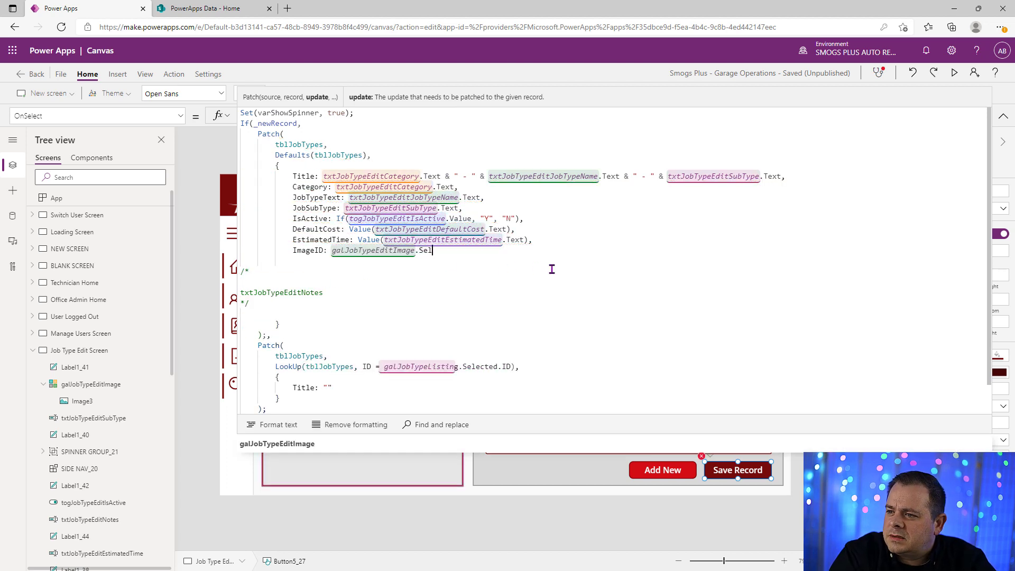
text(ected.ID)
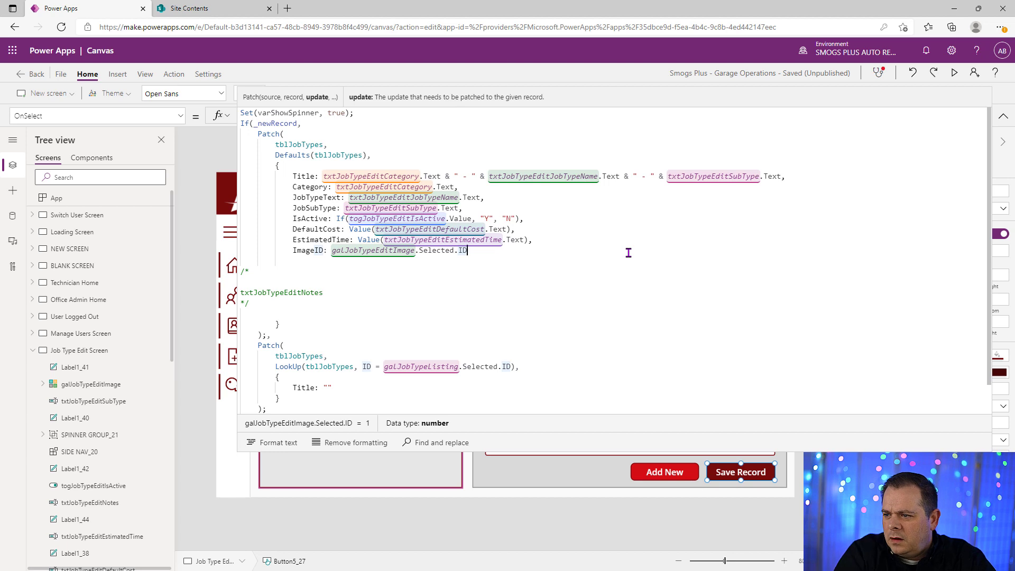
Add Notes: txtJobTypeEditNotes.Text below ImageID in the new-record Patch, separated by a comma, moving the control name out of the comment.
text(,)
key(Return)
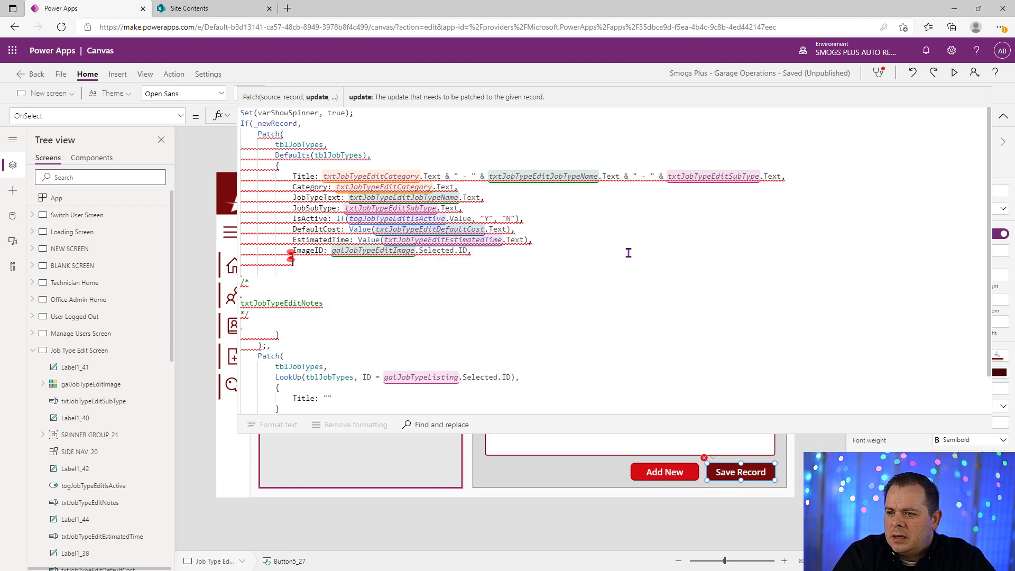
text(Notes)
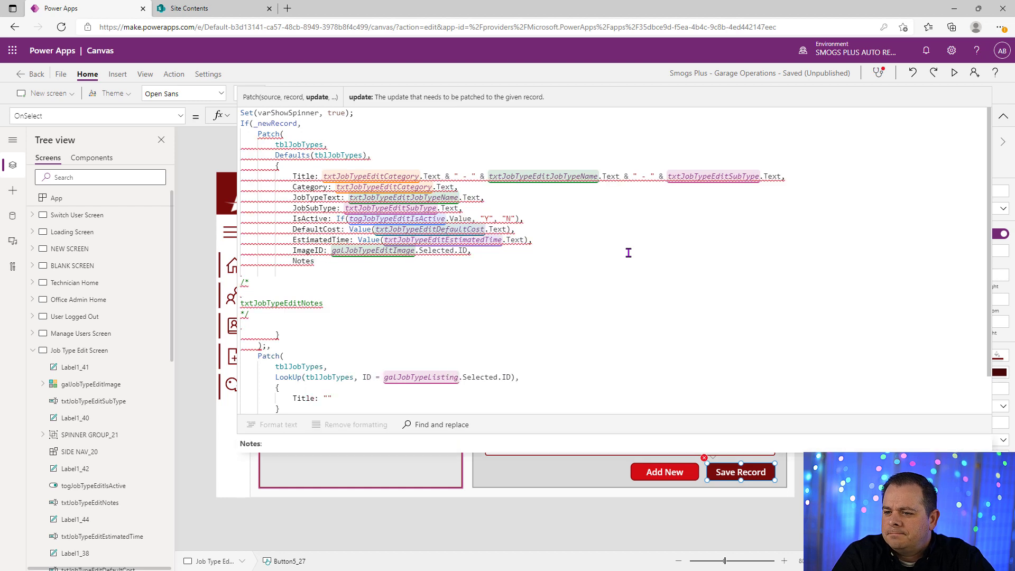
text(:)
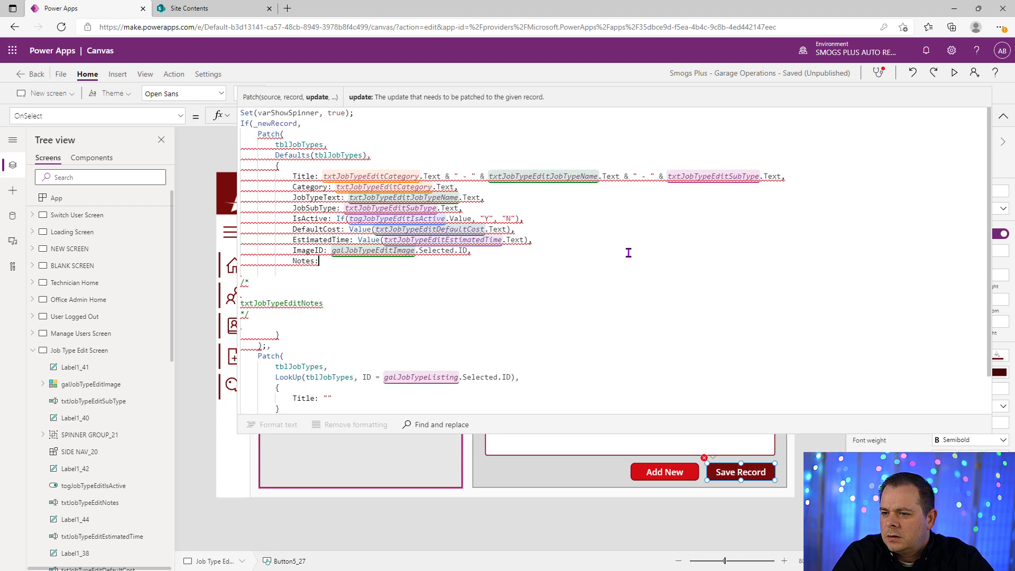
double_click(300, 303)
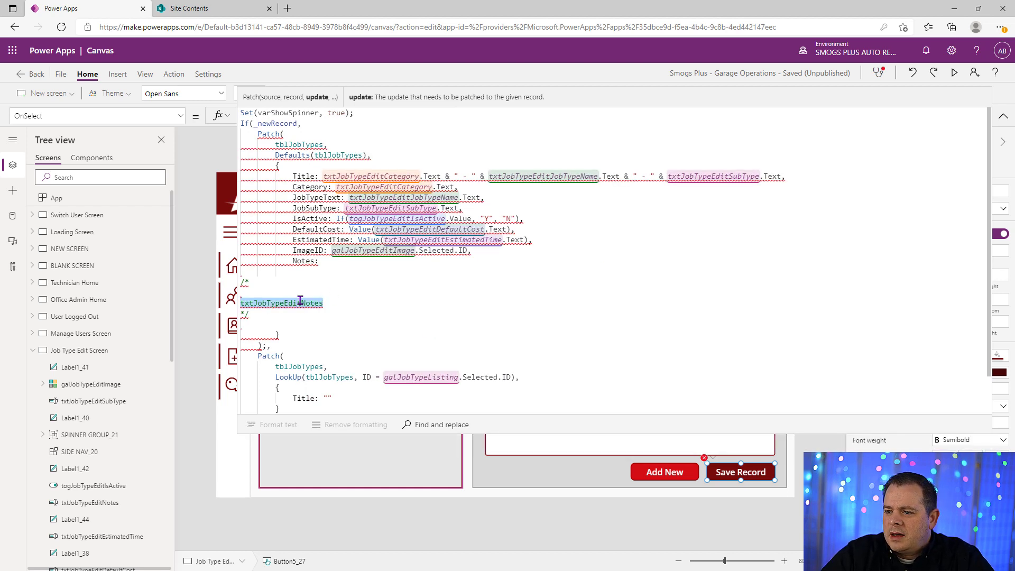
drag(300, 303, 352, 264)
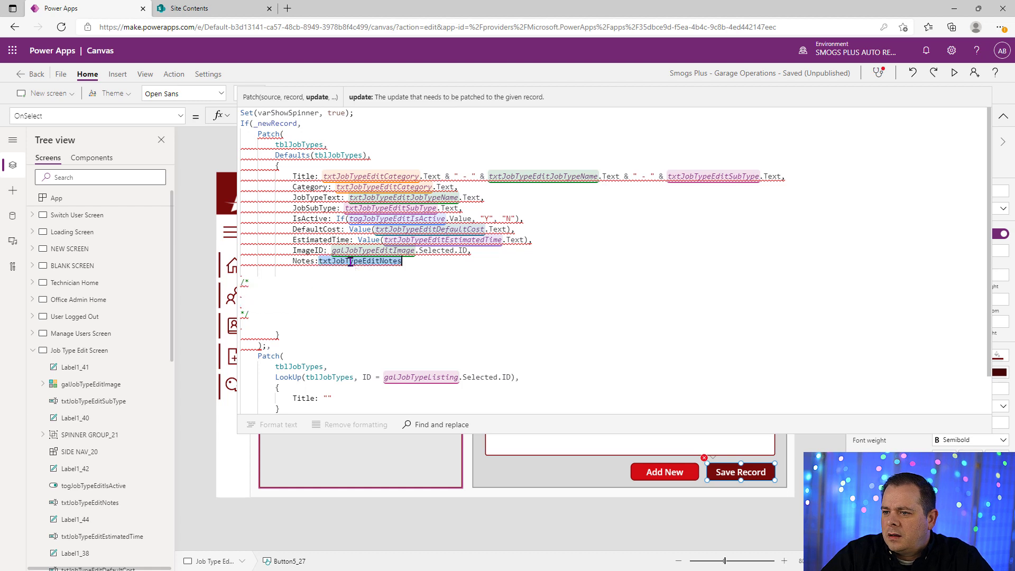
click(424, 262)
text(.Text)
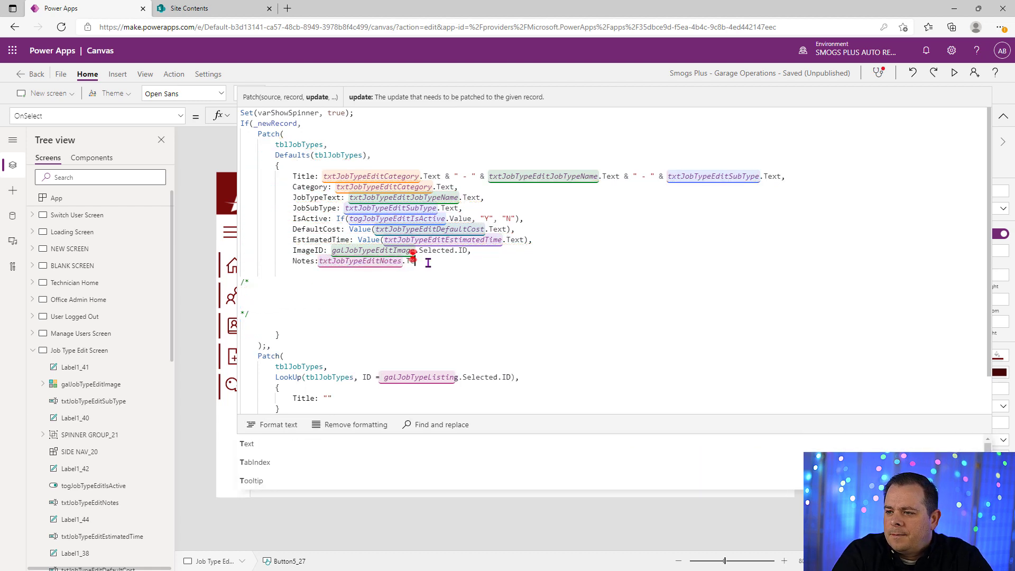
key(Left)
key(Left)
key(Left)
key(Left)
key(Left)
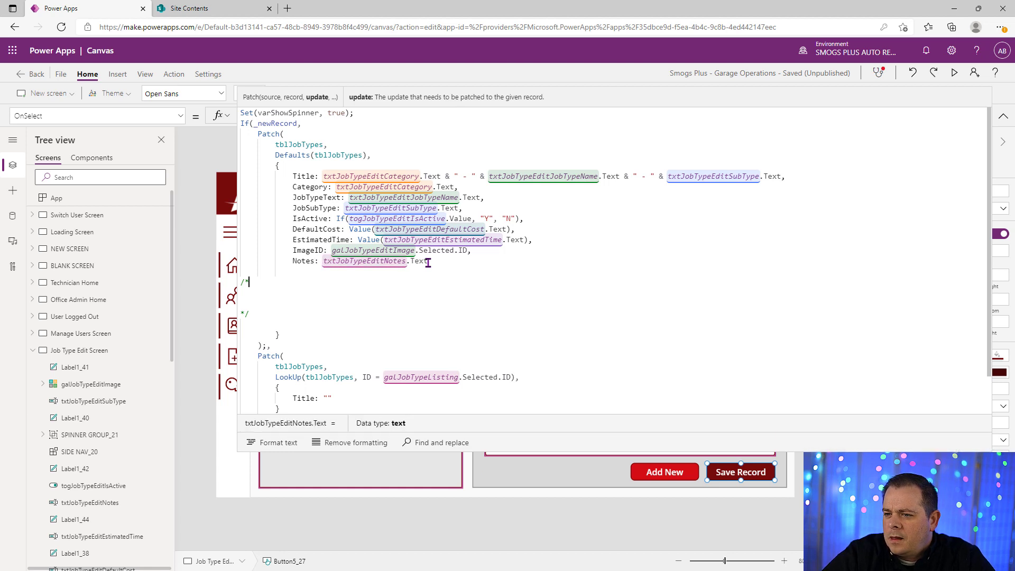
Delete the empty comment block and the leftover blank lines below the Notes line in the new-record Patch.
drag(288, 314, 306, 272)
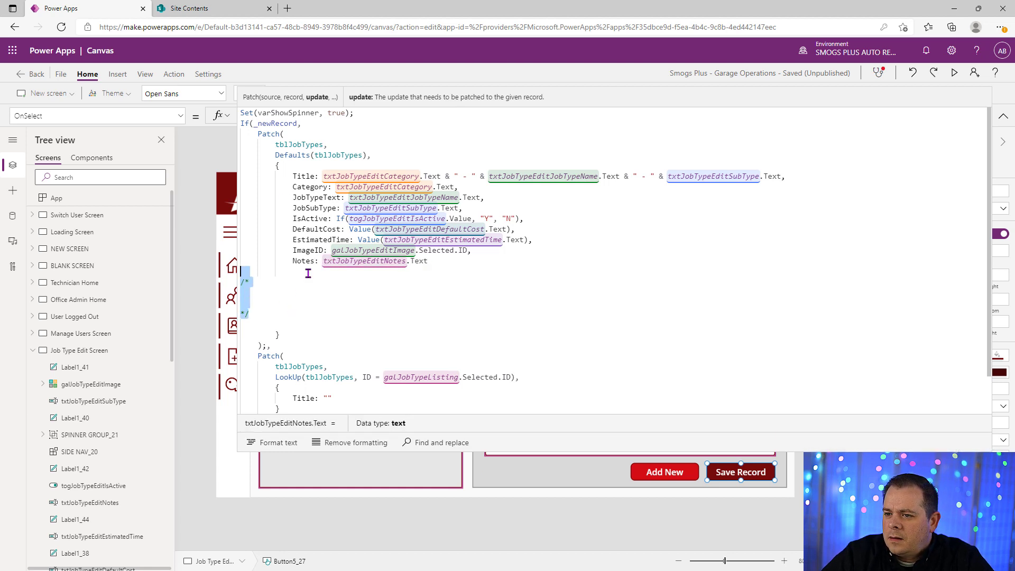
key(BackSpace)
key(BackSpace)
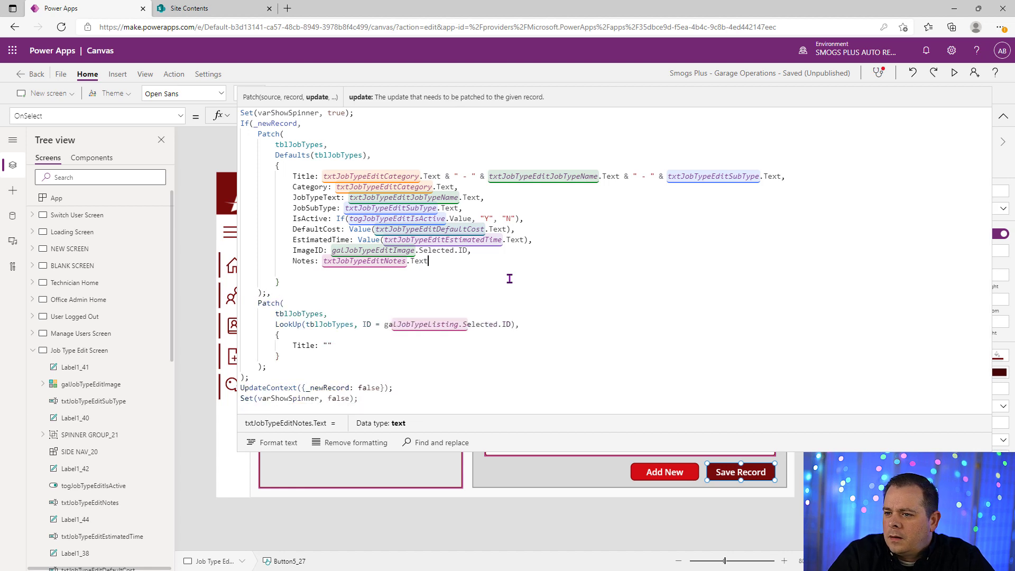
key(Delete)
click(559, 202)
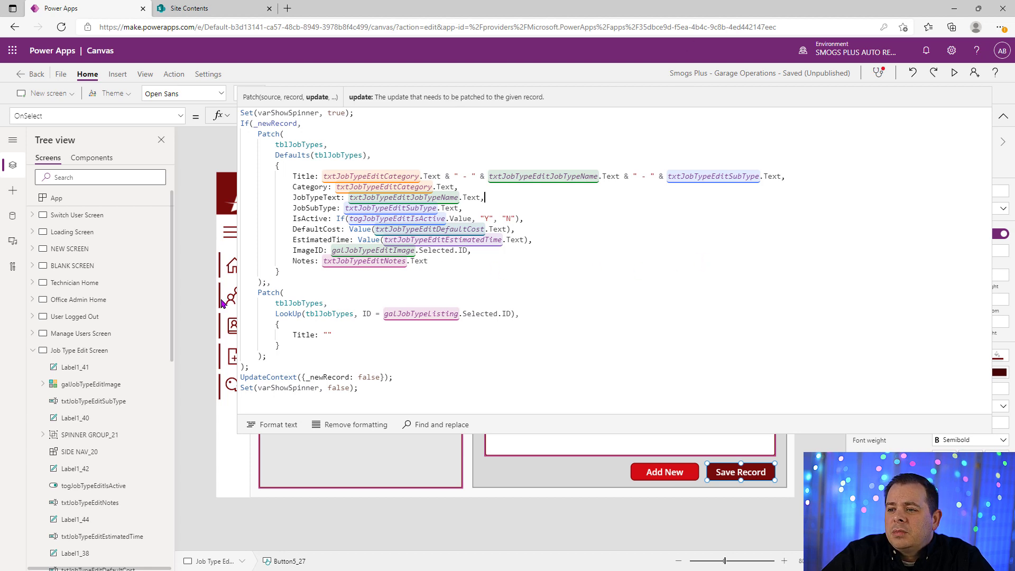
Replace the placeholder Title record in the LookUp Patch with a copy of the new-record Patch's full field record.
drag(283, 272, 233, 165)
key(ctrl+c)
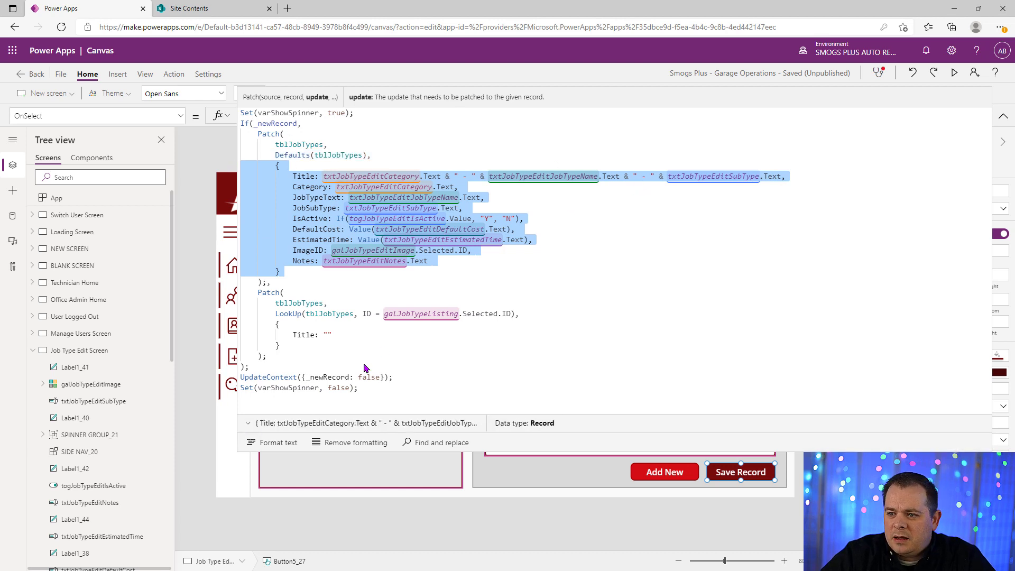
drag(306, 346, 232, 326)
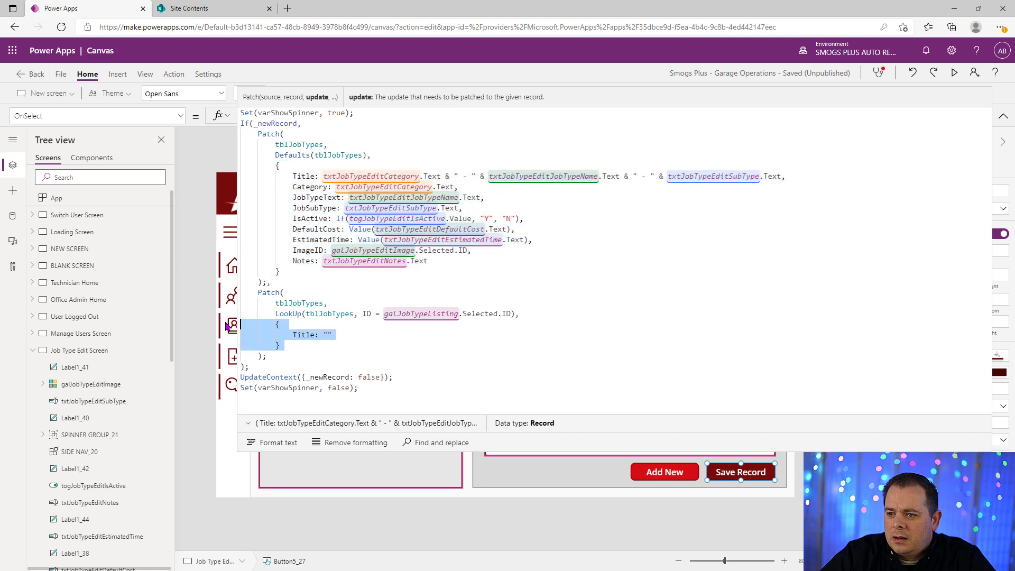
key(ctrl+v)
click(639, 210)
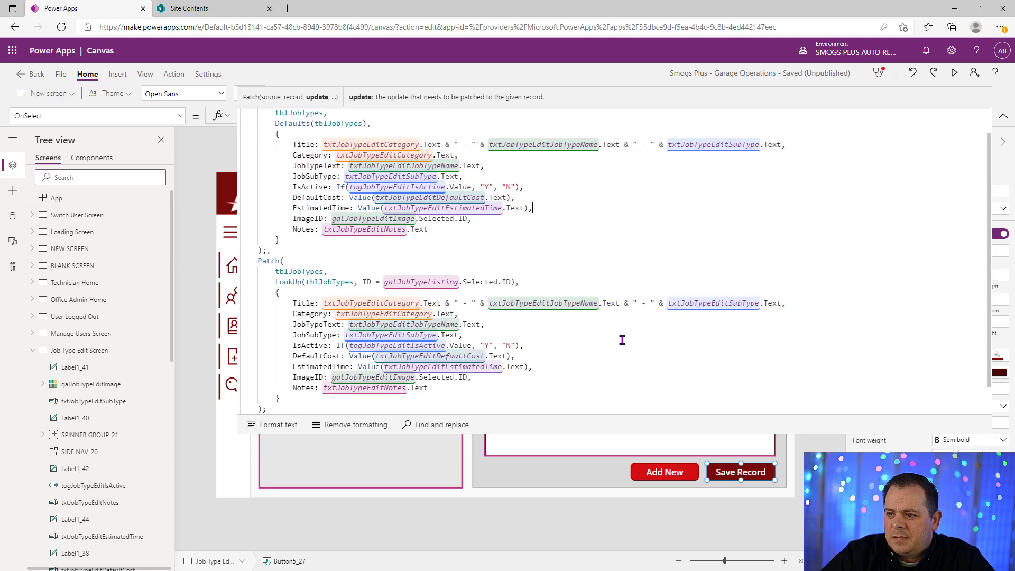
click(621, 341)
click(1003, 116)
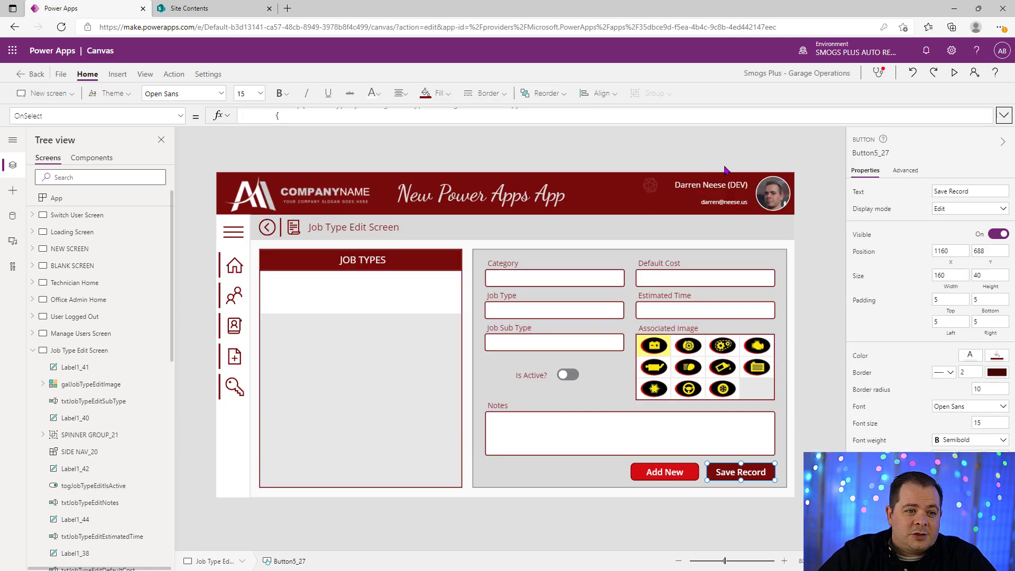
Preview the app and enter Category Mechanical Problems, Job Type Air Conditioning and Job Sub Type Complete AC Testing & Repair.
key(F5)
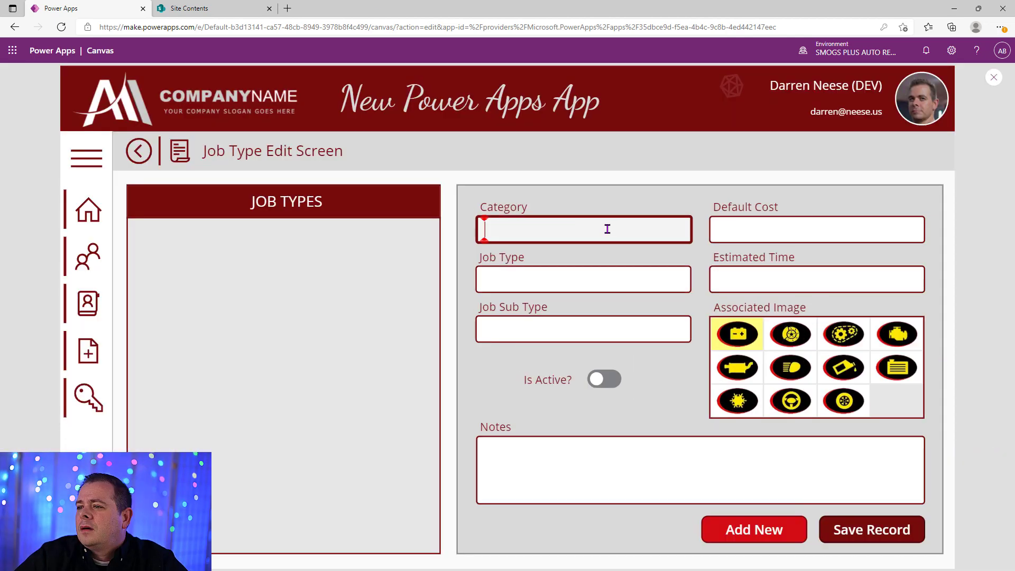
text(Mecha)
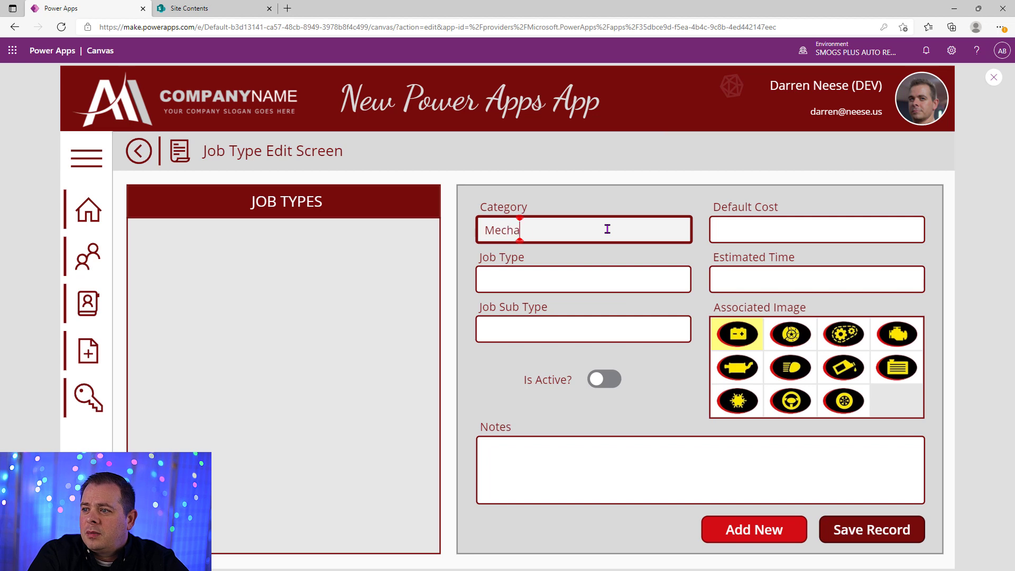
text(nical Problems)
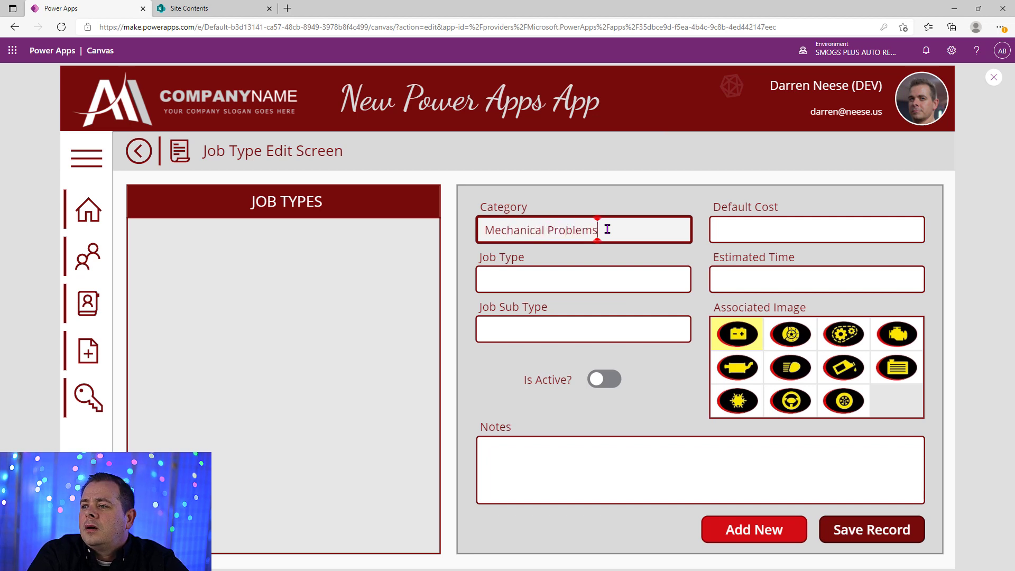
key(Tab)
click(661, 286)
text(Air Conditioning)
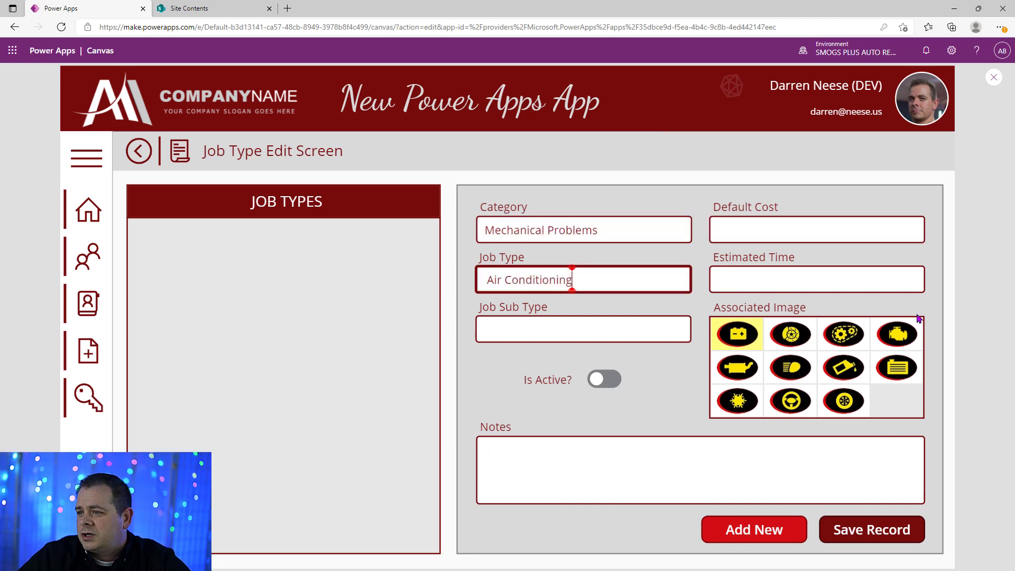
click(564, 319)
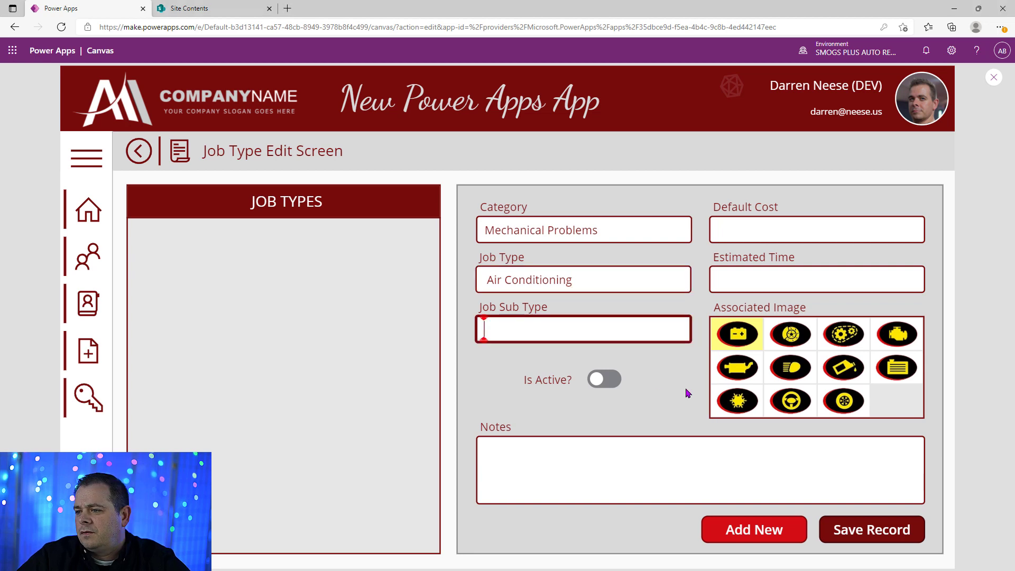
text(Complete AC Testing & Repair)
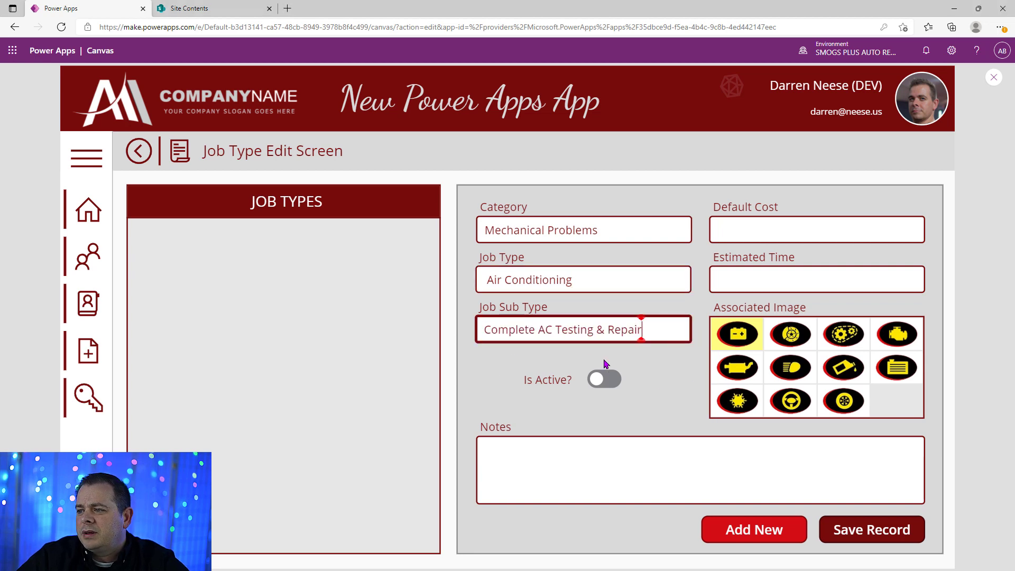
Try a Default Cost of 99 and an Estimated Time of 8, and clear both fields again.
key(Tab)
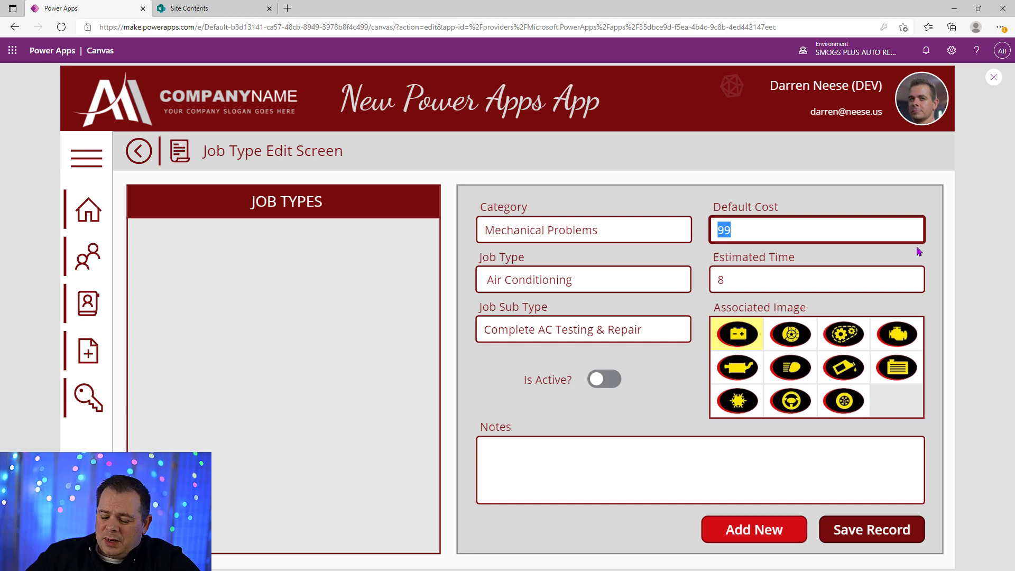
key(BackSpace)
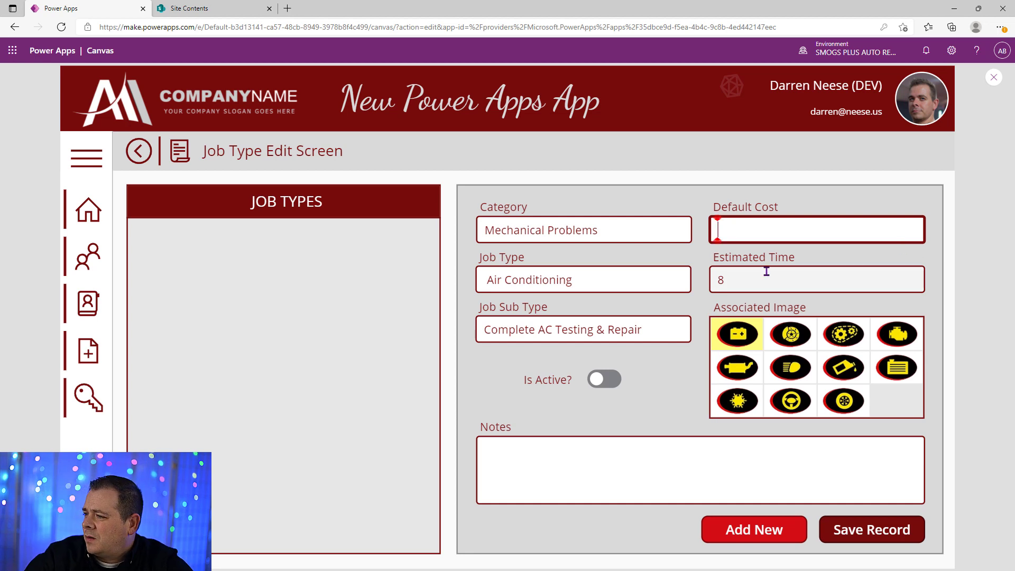
key(Tab)
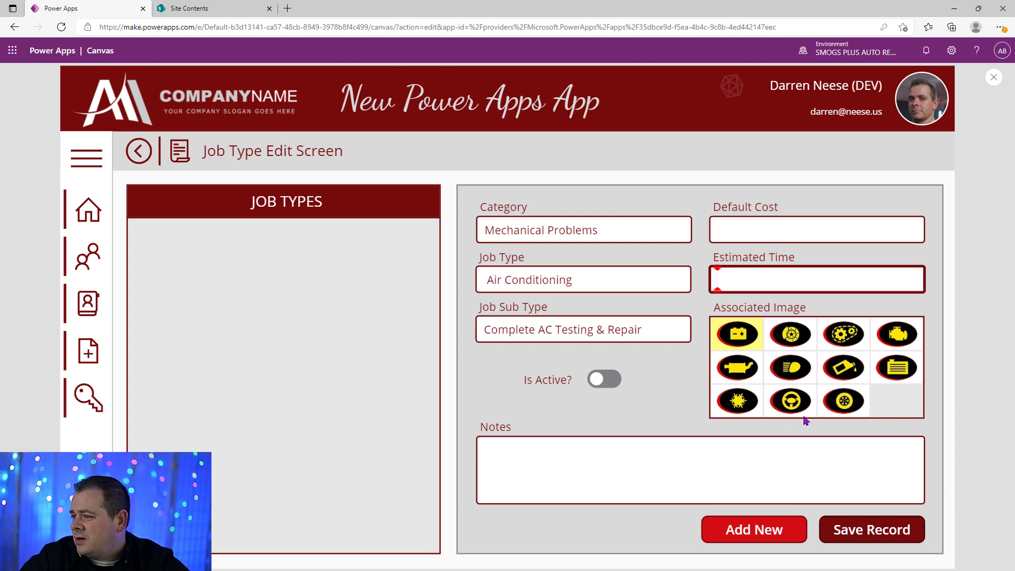
Choose the engine icon as the associated image, switch Is Active on, and leave the preview.
click(908, 348)
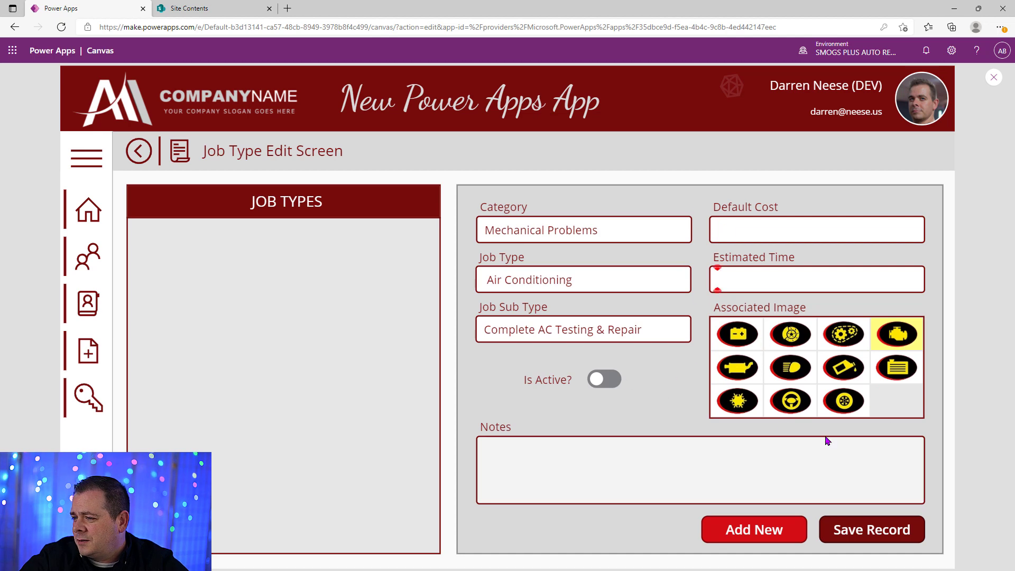
click(613, 380)
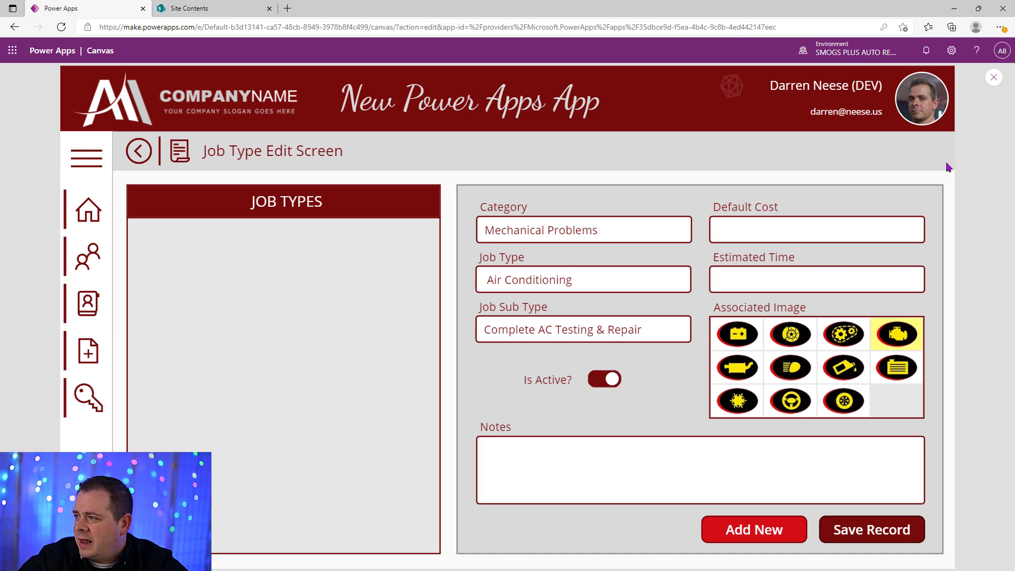
click(994, 78)
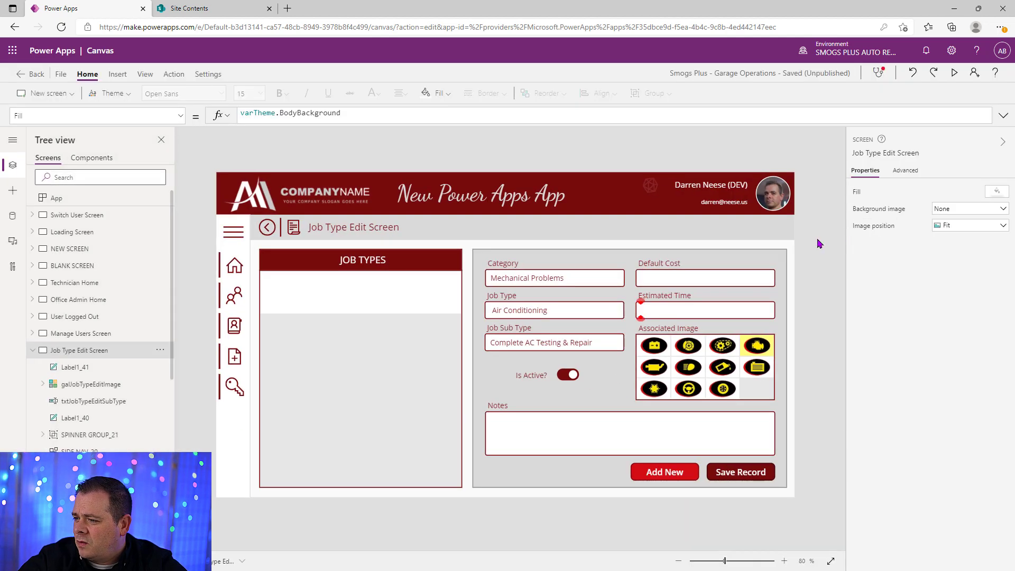
Change the If condition in the Save Record button's OnSelect formula to _newRecord Or true.
click(741, 471)
click(1003, 116)
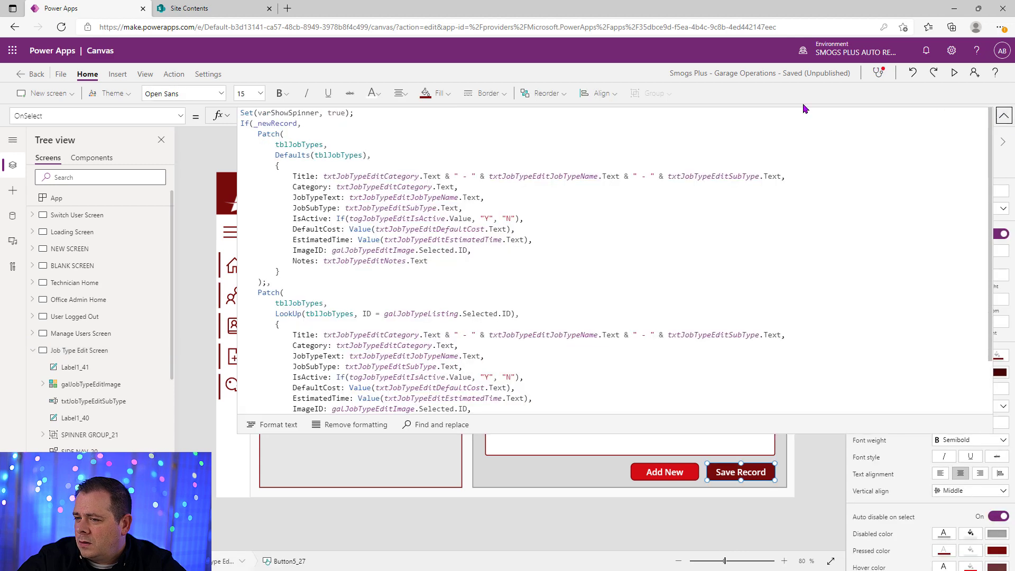
click(556, 125)
text(Or true)
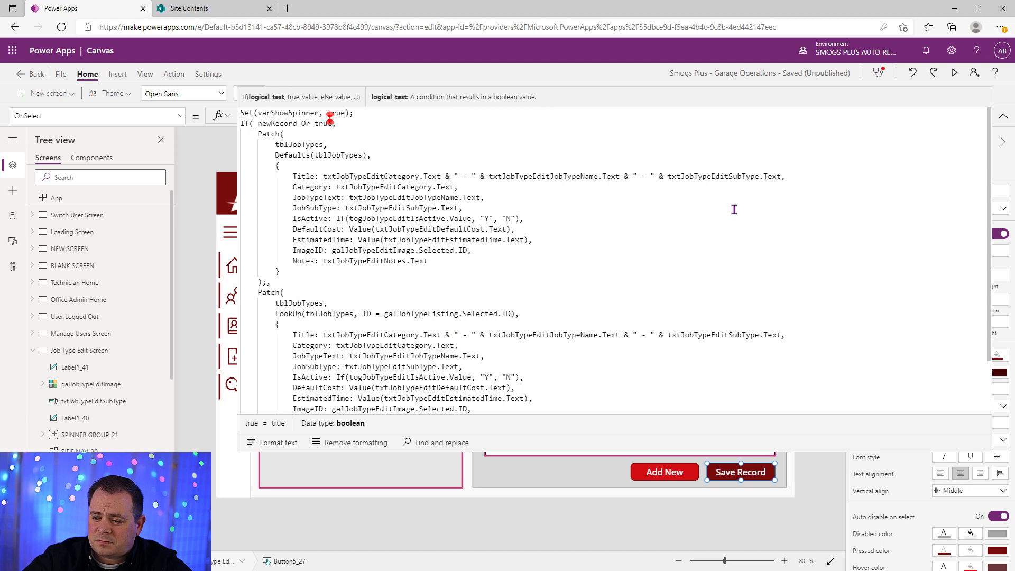
click(1003, 115)
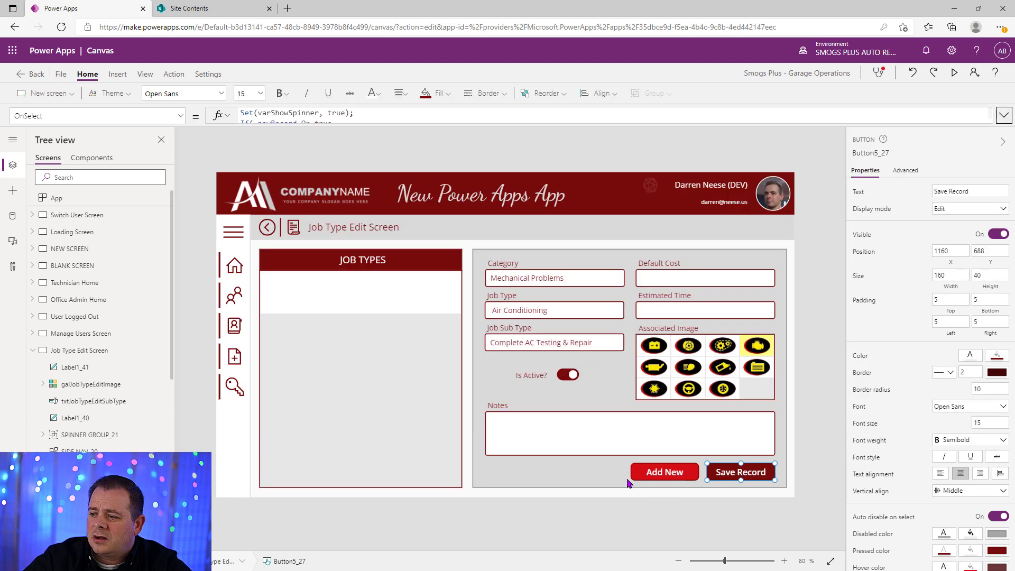
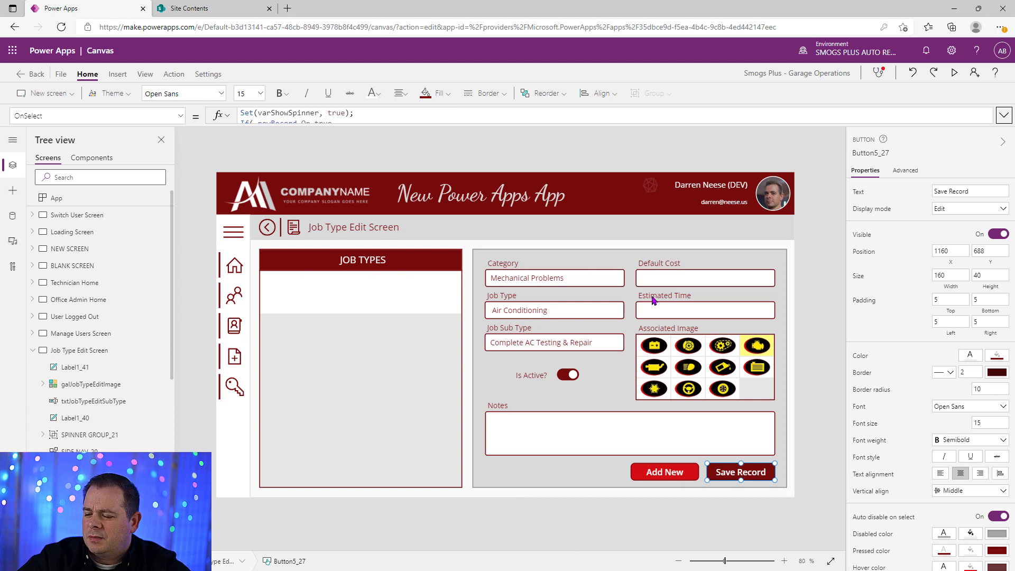
Preview the Job Type Edit Screen twice to check the filled-in form, leaving the preview each time.
click(954, 72)
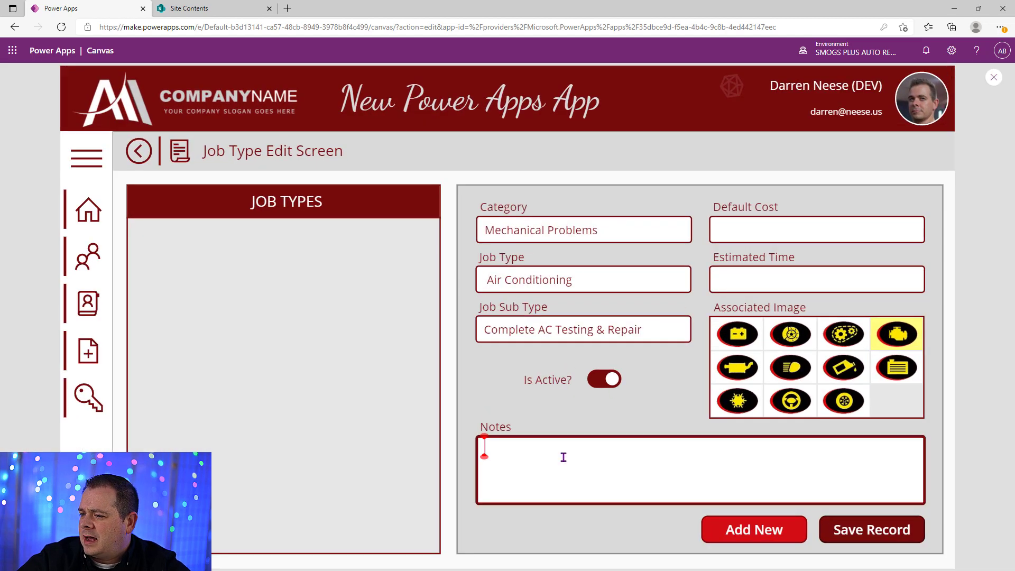
click(994, 77)
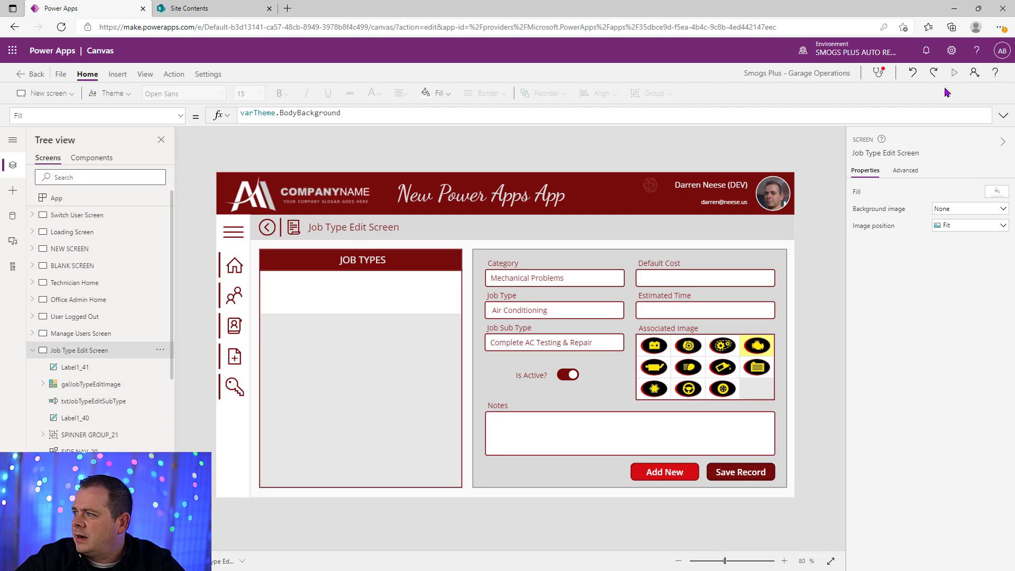
click(953, 73)
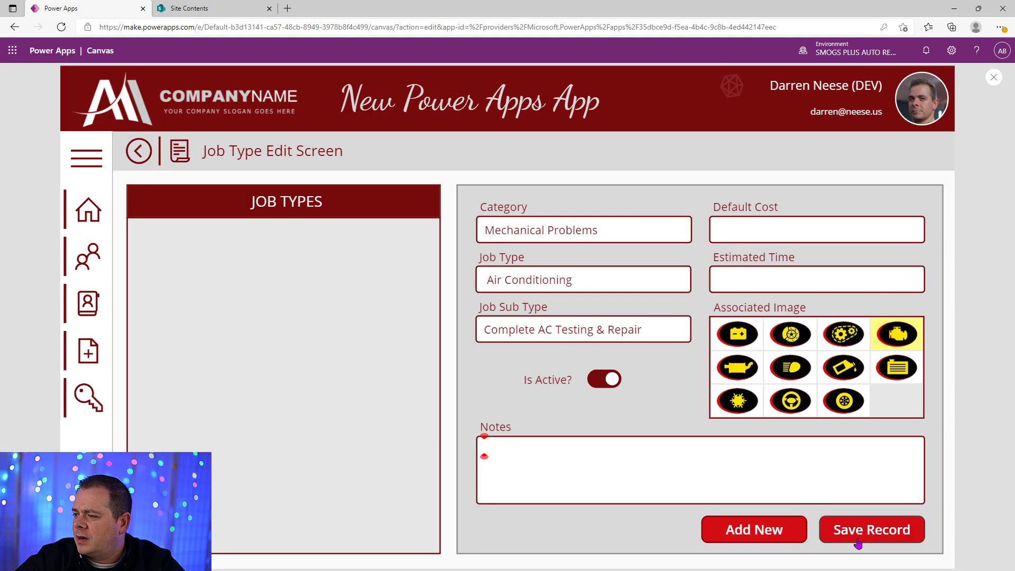
click(994, 77)
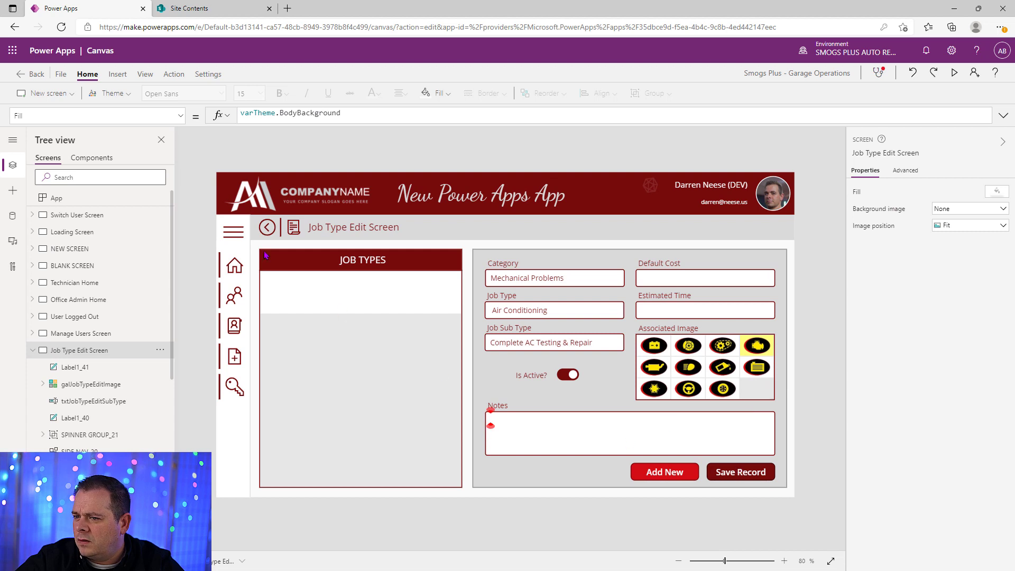
Bring the SIDE NAV_20 component and the SPINNER GROUP_21 group to the front of the Job Type Edit Screen.
right_click(231, 235)
mouse_move(264, 282)
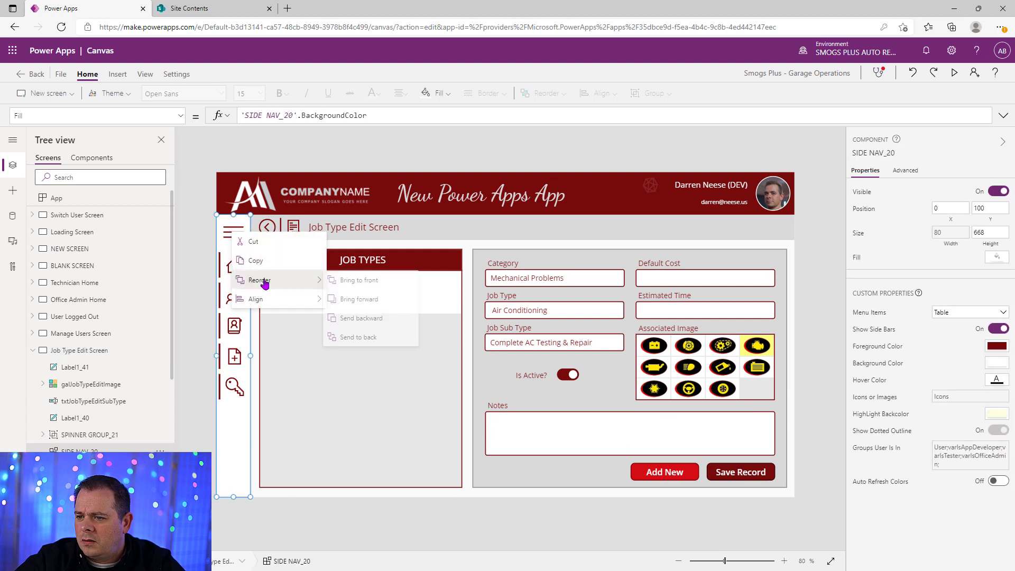
click(421, 287)
click(144, 451)
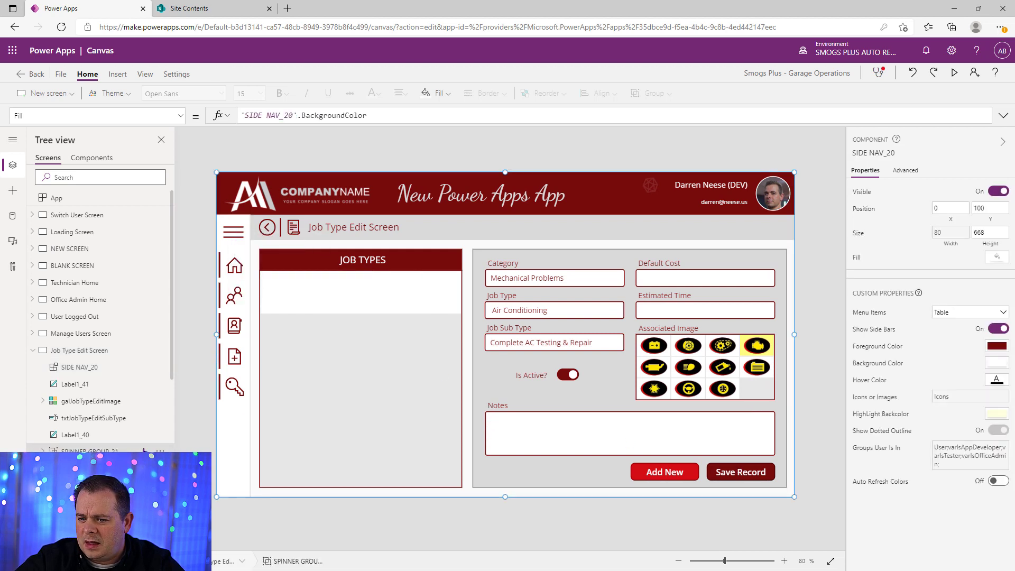
right_click(144, 451)
mouse_move(211, 414)
click(283, 413)
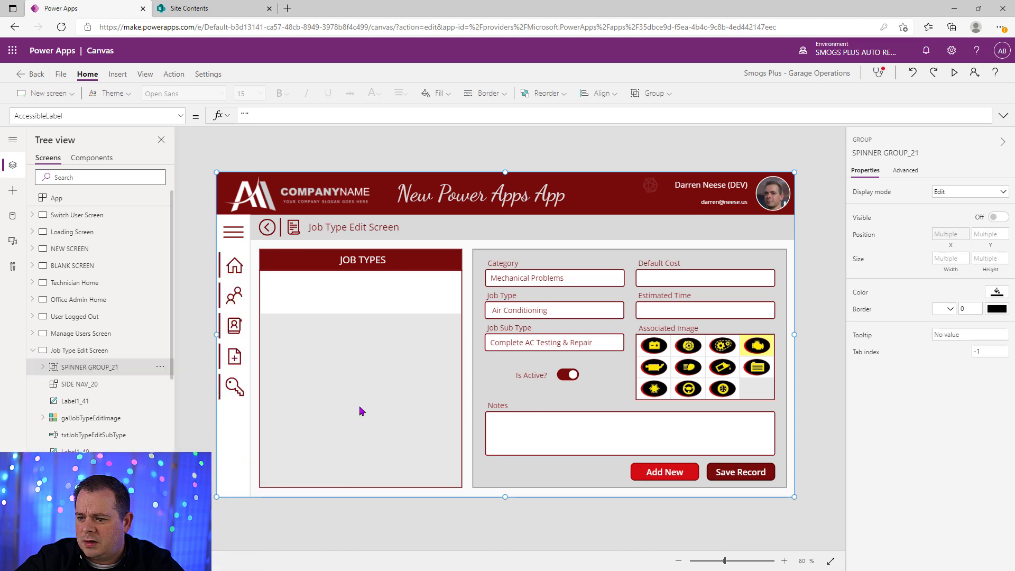
Preview the app, save the Complete AC Testing & Repair record, and leave the preview.
click(955, 74)
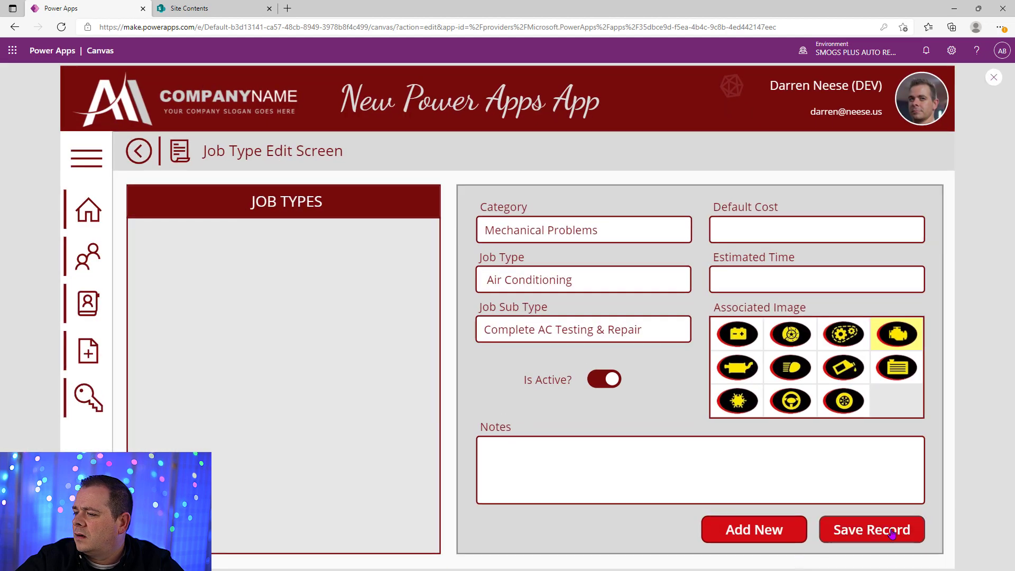
click(892, 533)
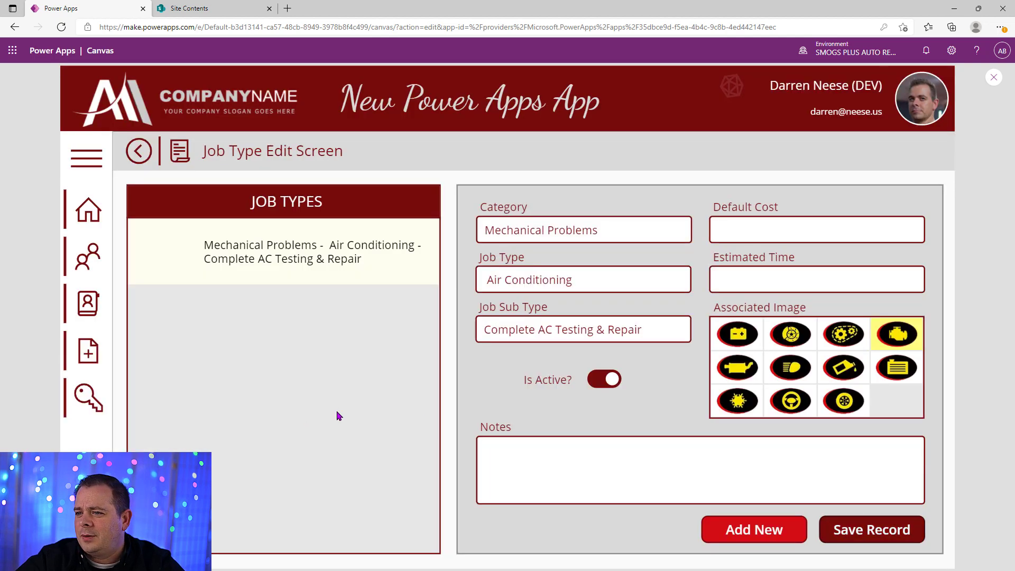
key(Escape)
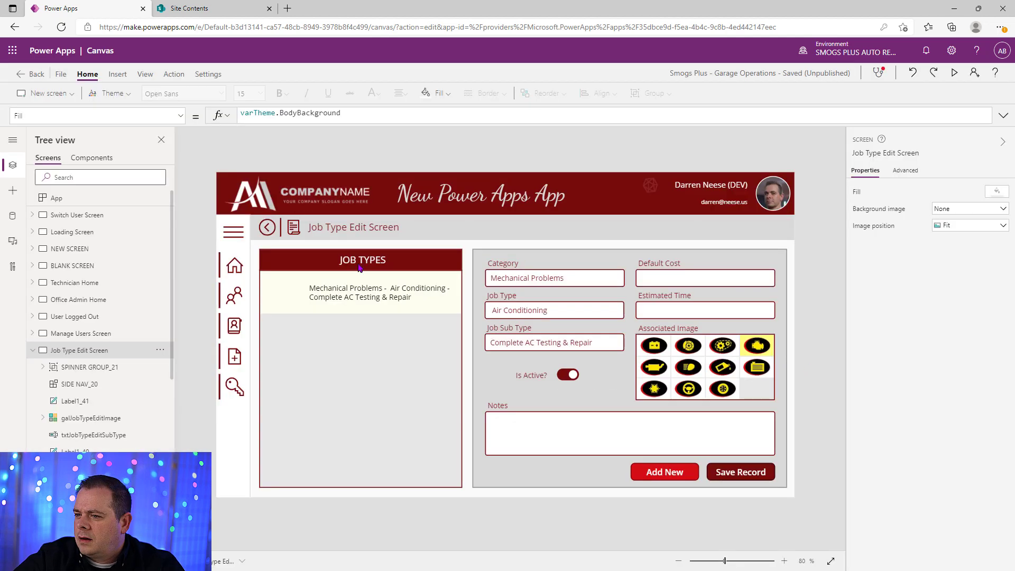
Insert an image into the Job Types gallery row and place it at X 0, Y 0 beside the title label.
click(325, 297)
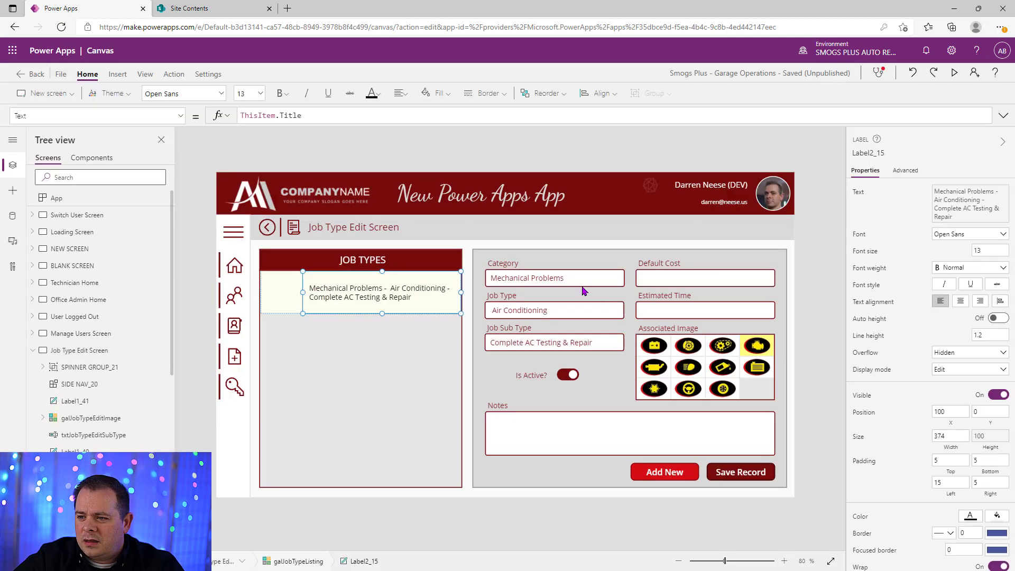
click(118, 74)
click(467, 94)
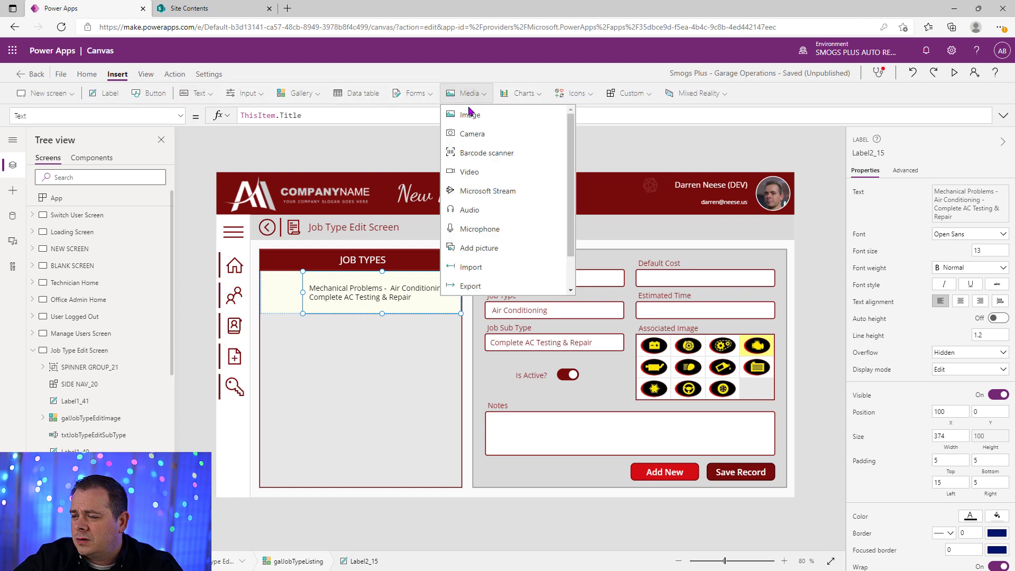
click(469, 114)
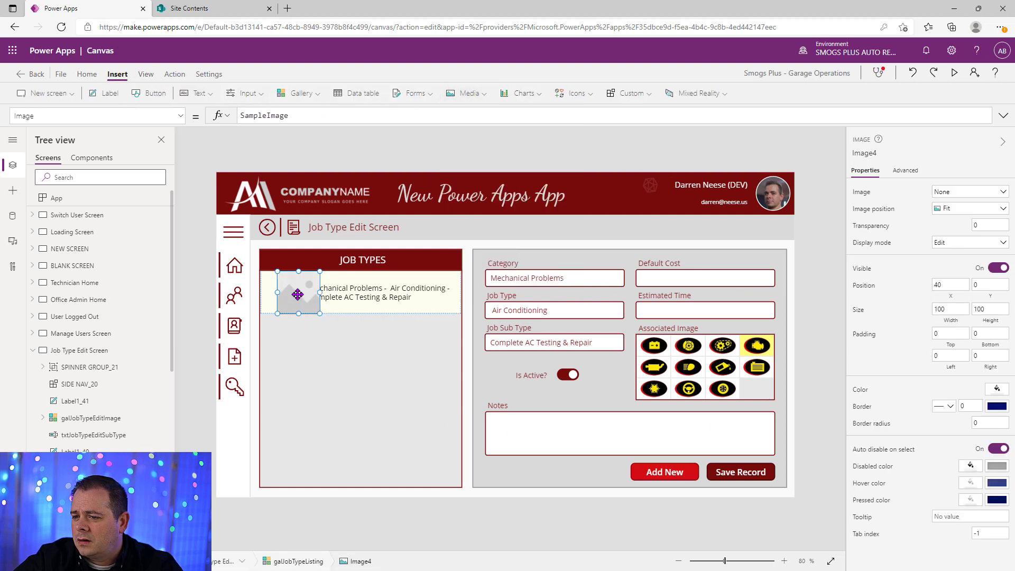
drag(297, 295, 280, 295)
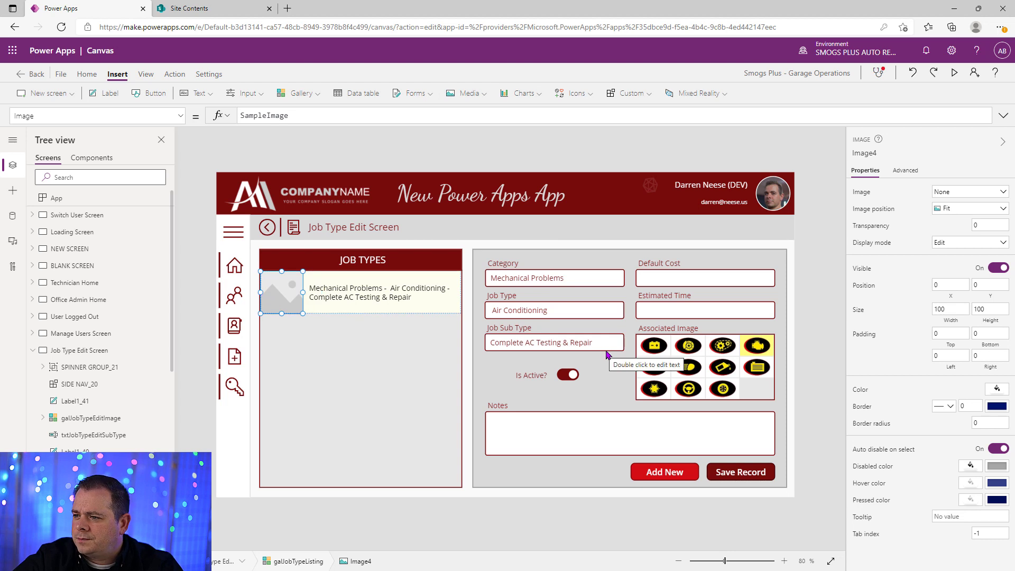
Set the gallery image's Image formula to LookUp(colJobTypeImages, ID = ThisItem.ImageID, Image).
double_click(307, 116)
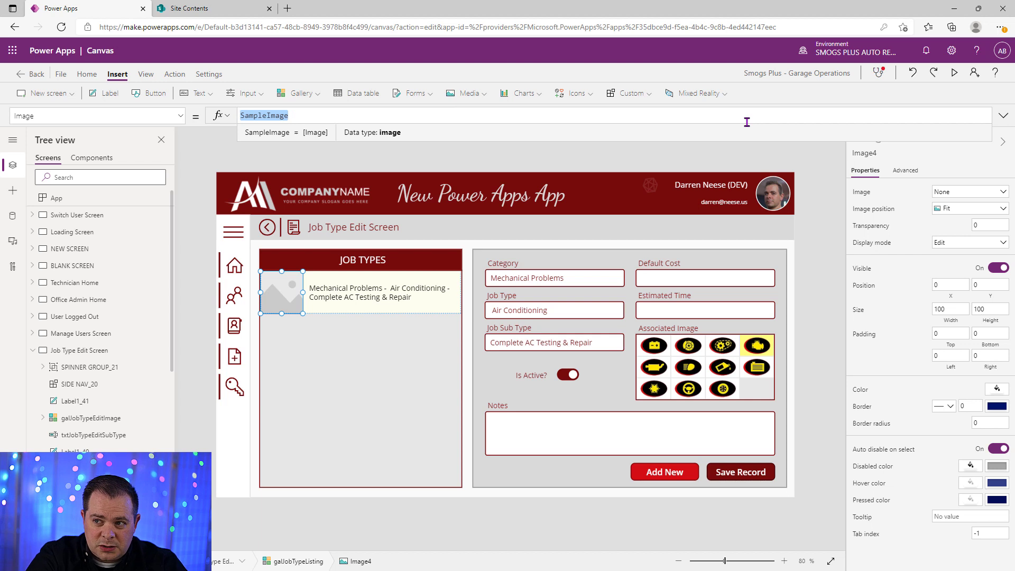
text(LookUp)
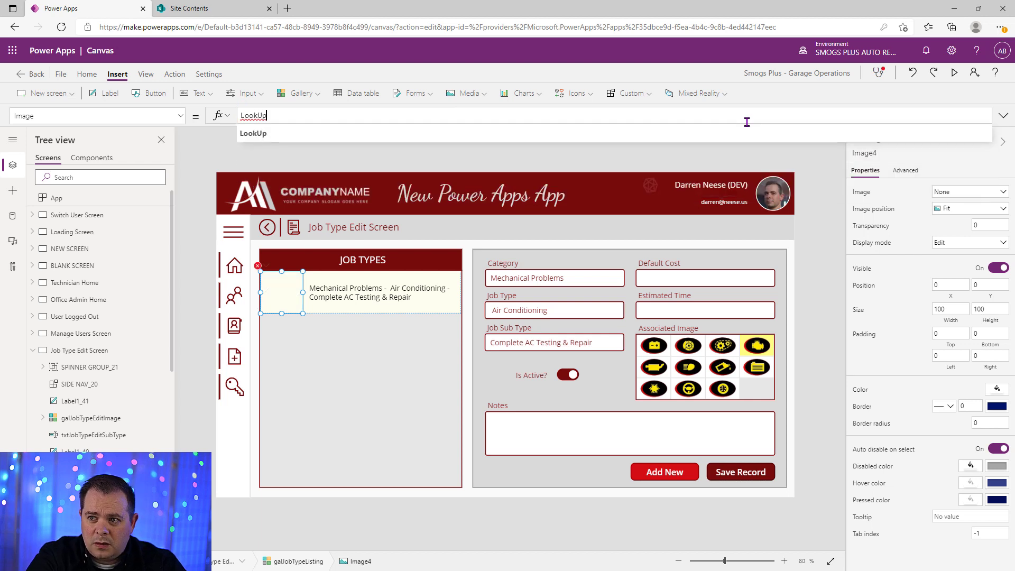
text((col)
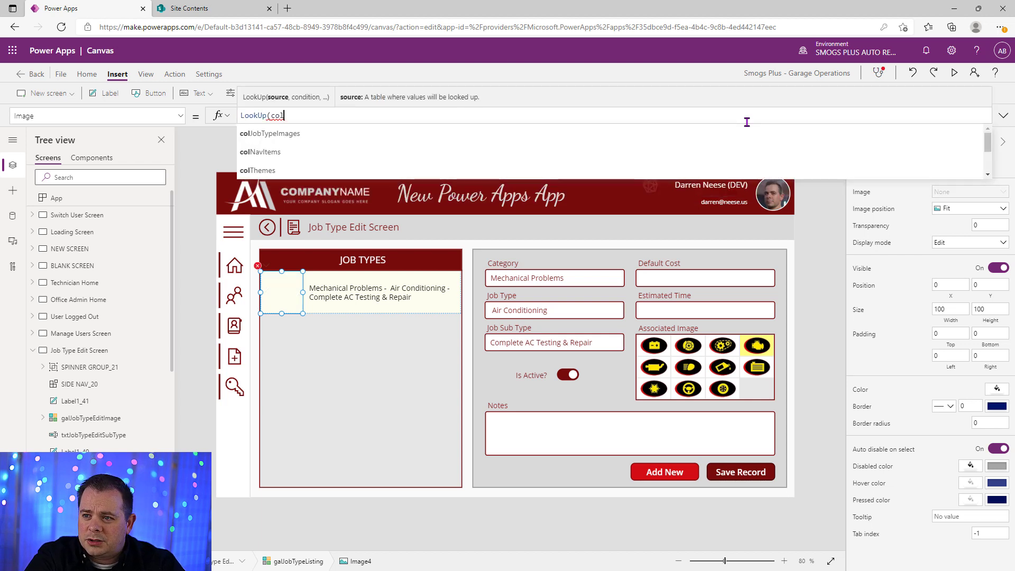
key(Tab)
text(, )
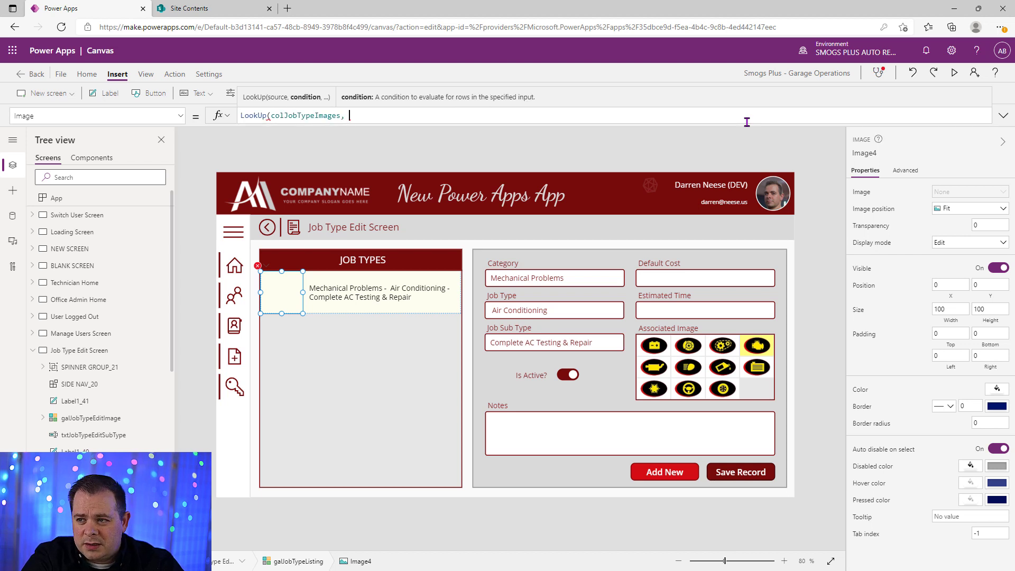
text(ID = )
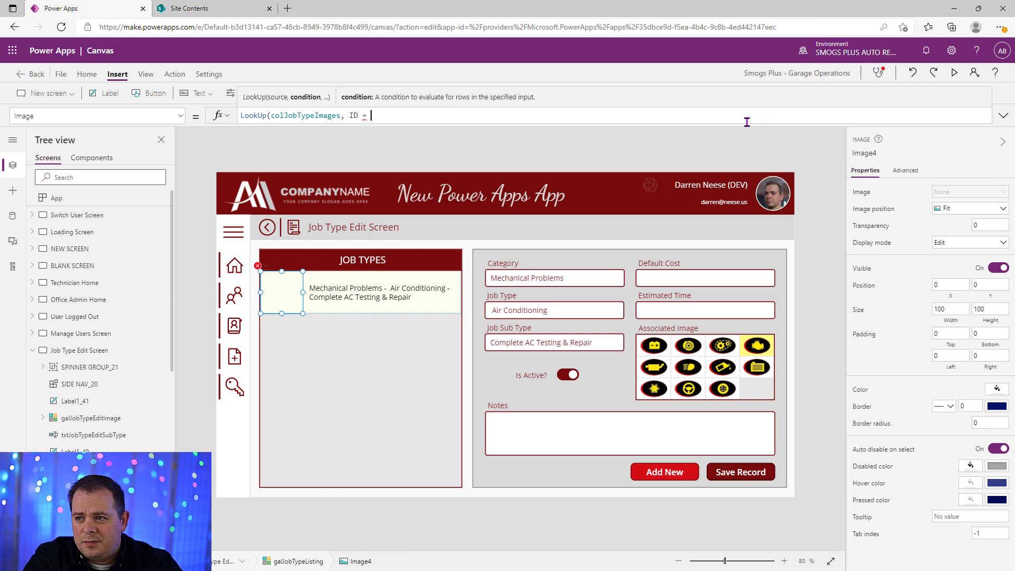
text(ThisItem.I)
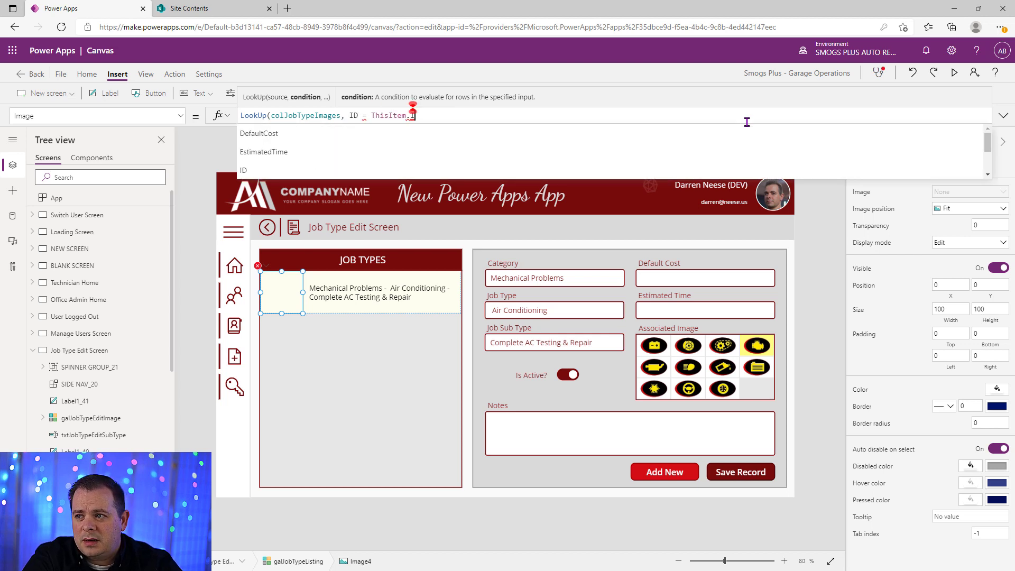
text(mageID))
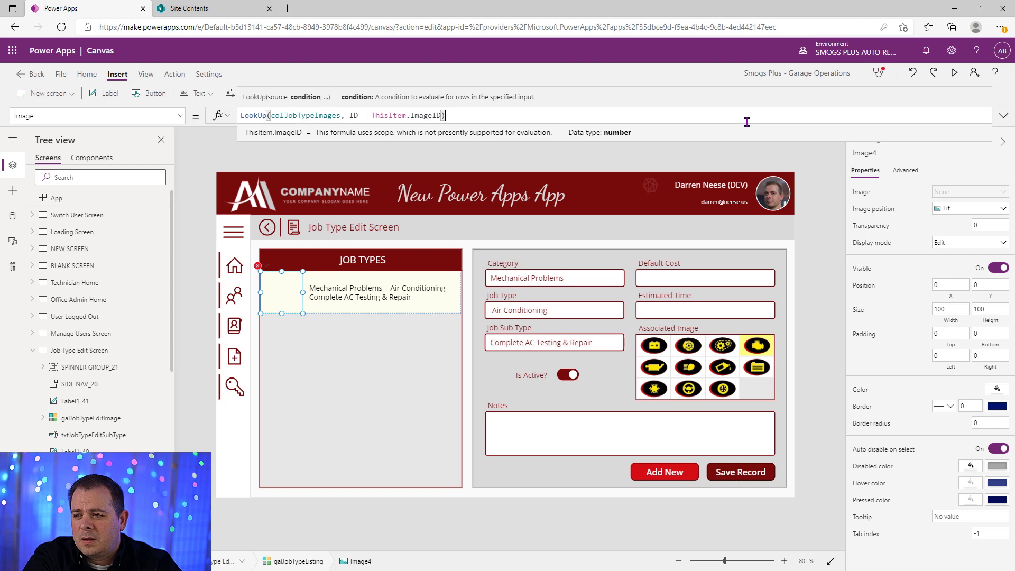
key(Left)
text(, )
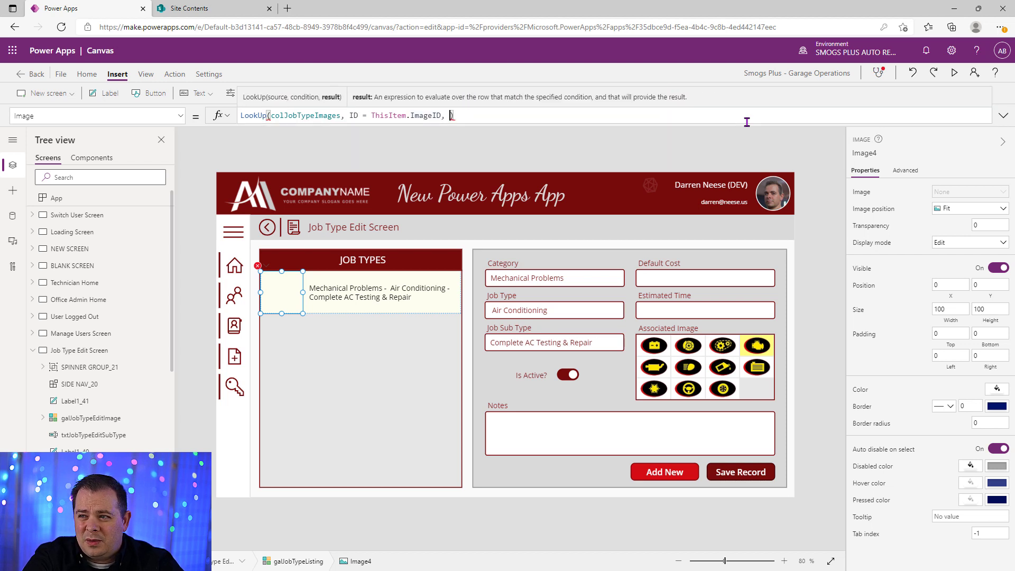
text(I)
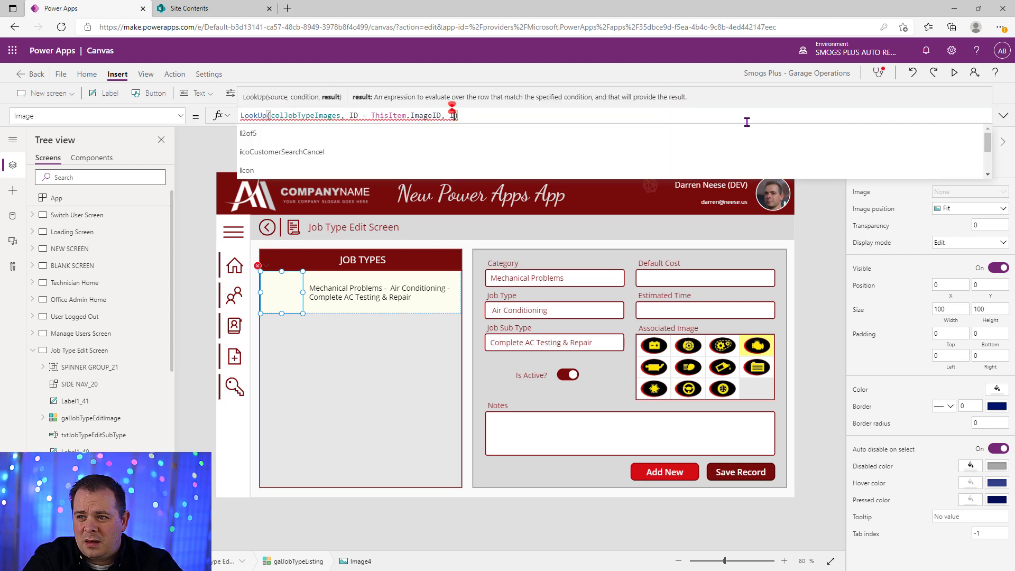
text(mage)
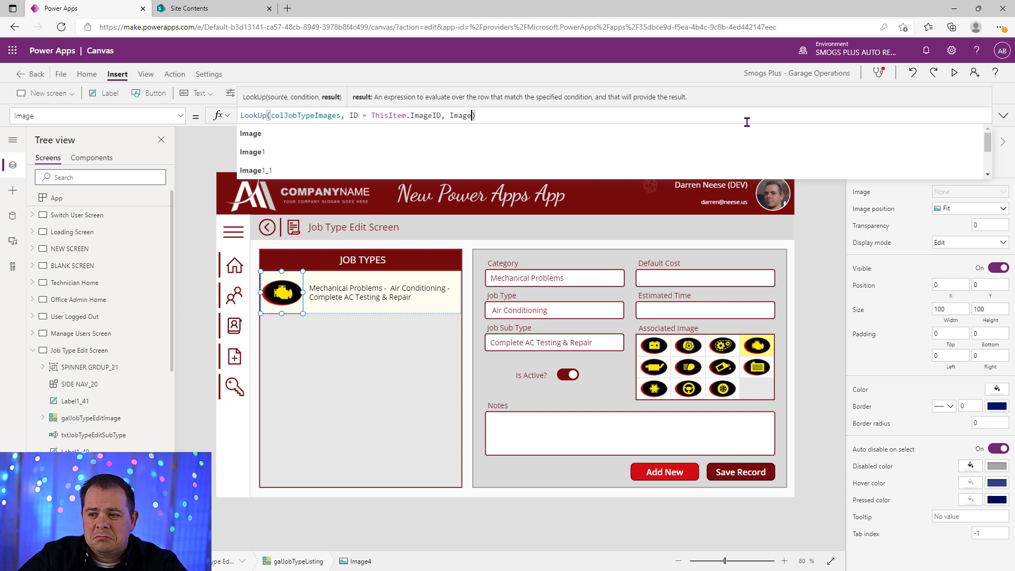
Set the gallery image's padding to 10 on all four sides.
click(893, 335)
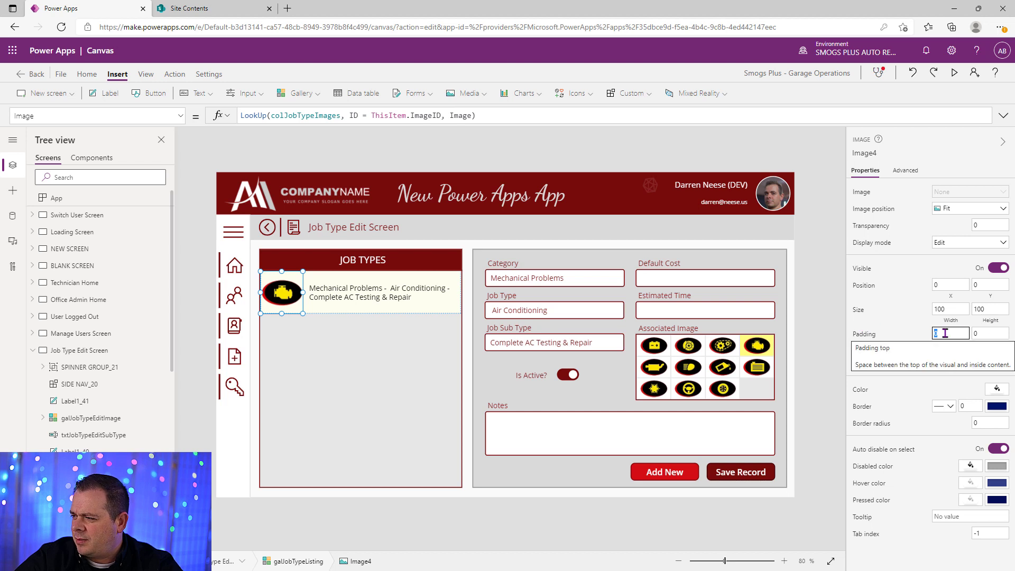
text(10)
key(Tab)
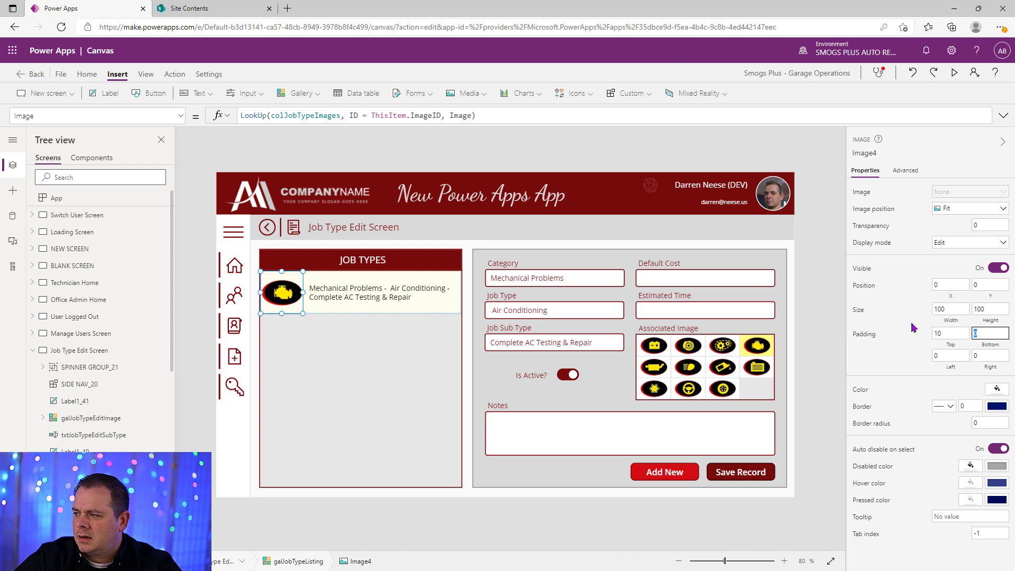
text(10)
key(Tab)
text(1)
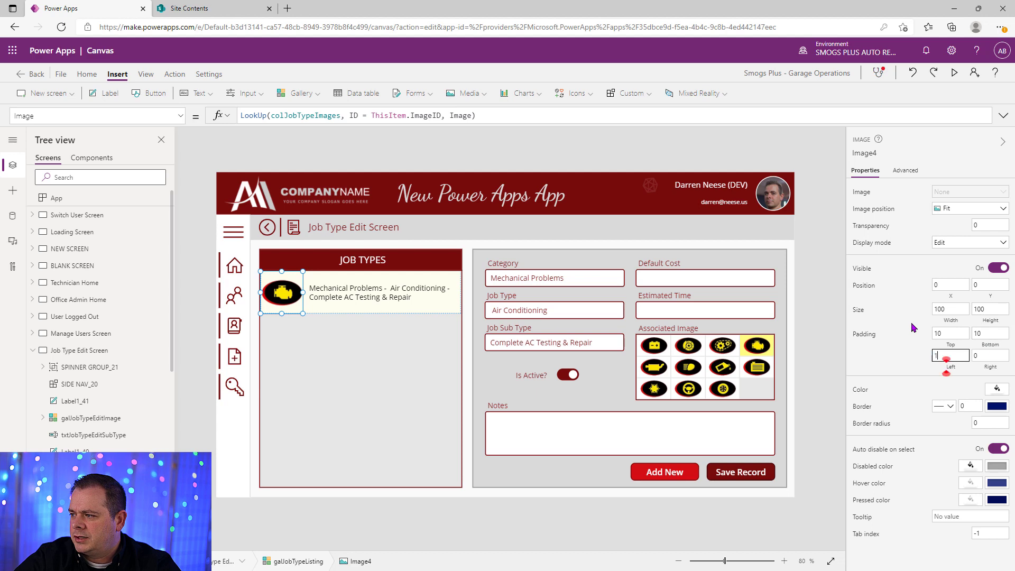
text(0)
key(Tab)
text(10)
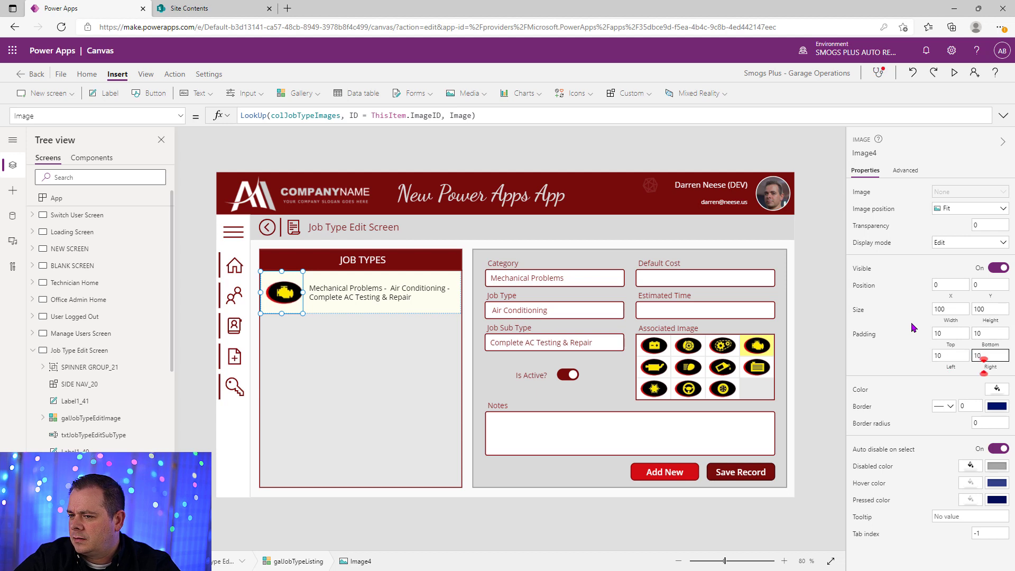
Preview the app and save a new job type with category Mechanical Problems, job type Air Conditioning and sub type AC Recharge.
key(F5)
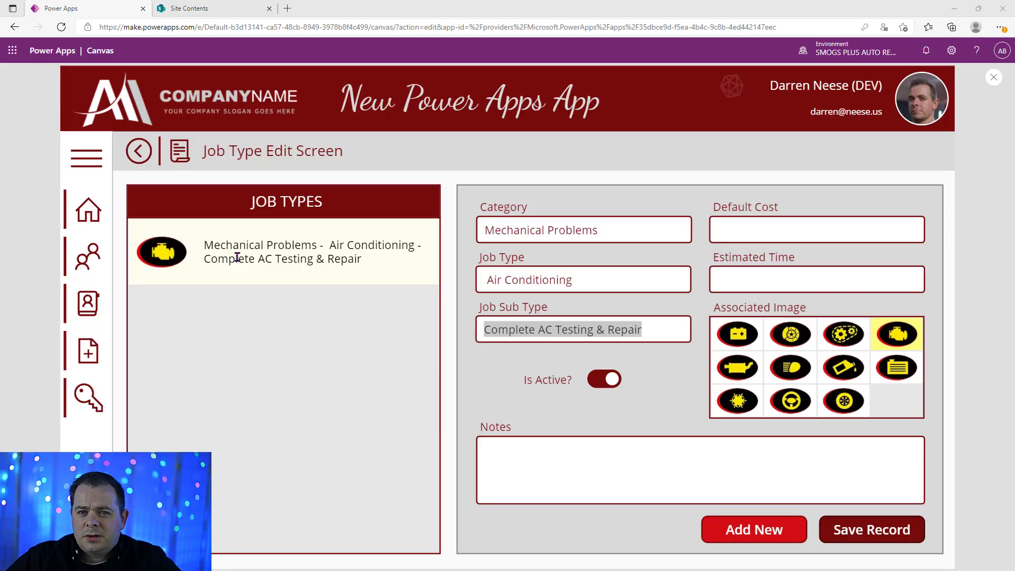
click(751, 532)
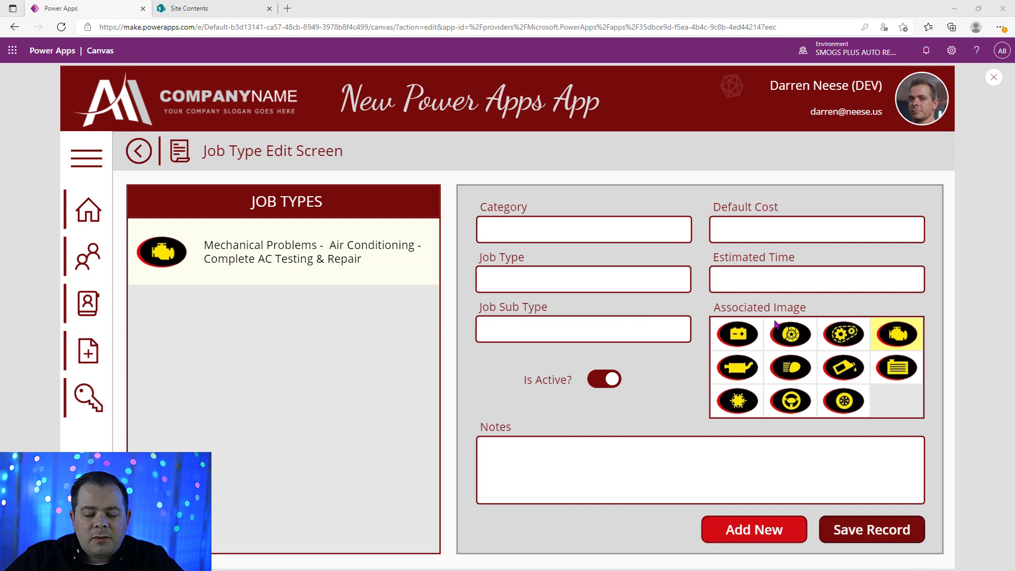
click(597, 230)
text(Mechanical Problems)
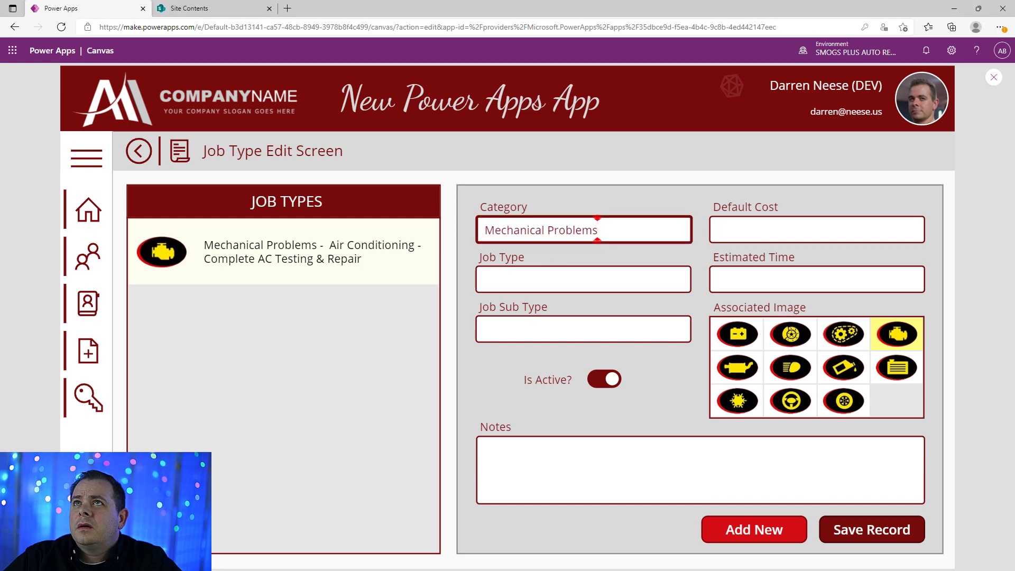
click(577, 284)
text(Air Conditioning)
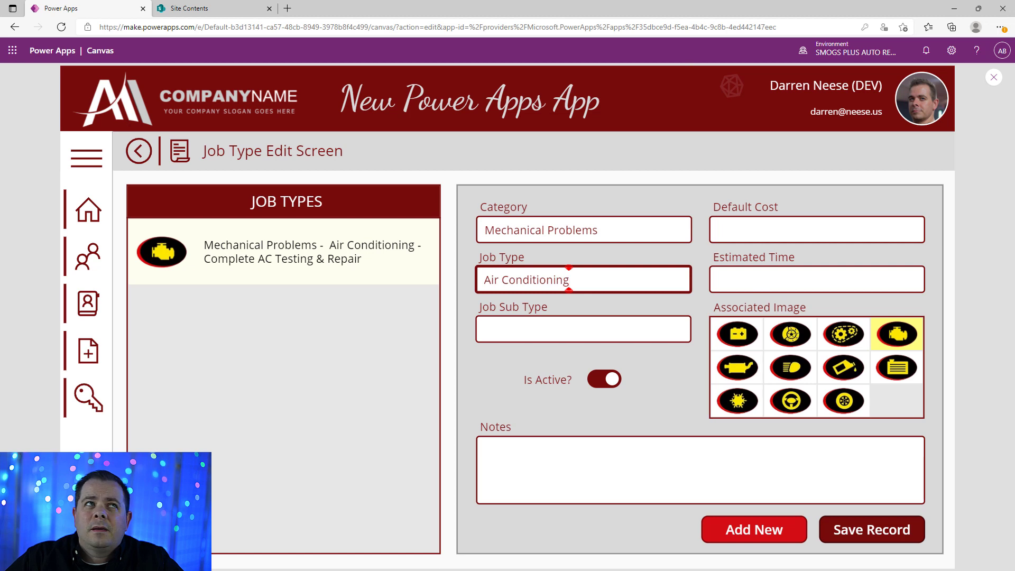
click(582, 325)
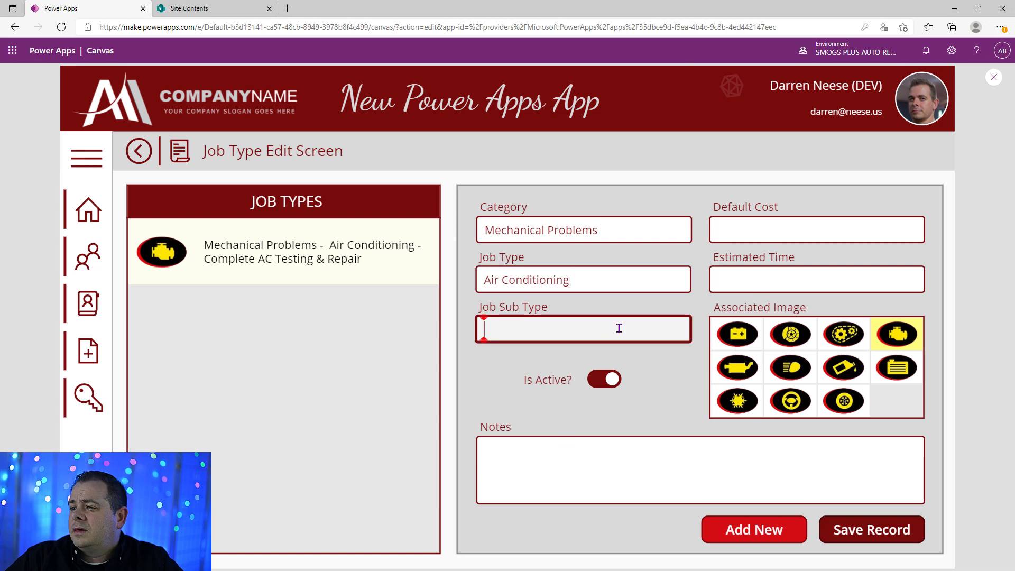
text(AC )
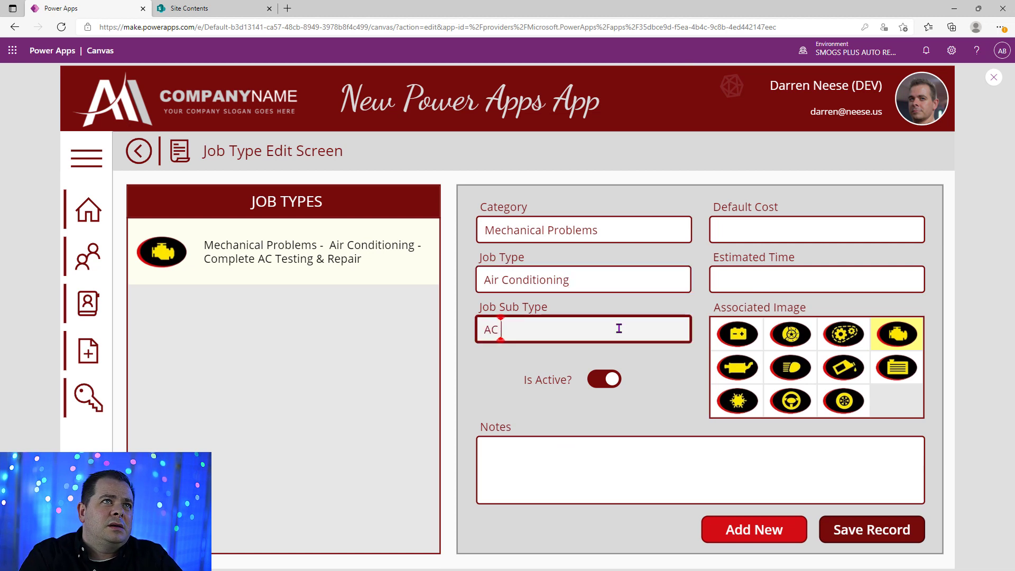
text(Recharge)
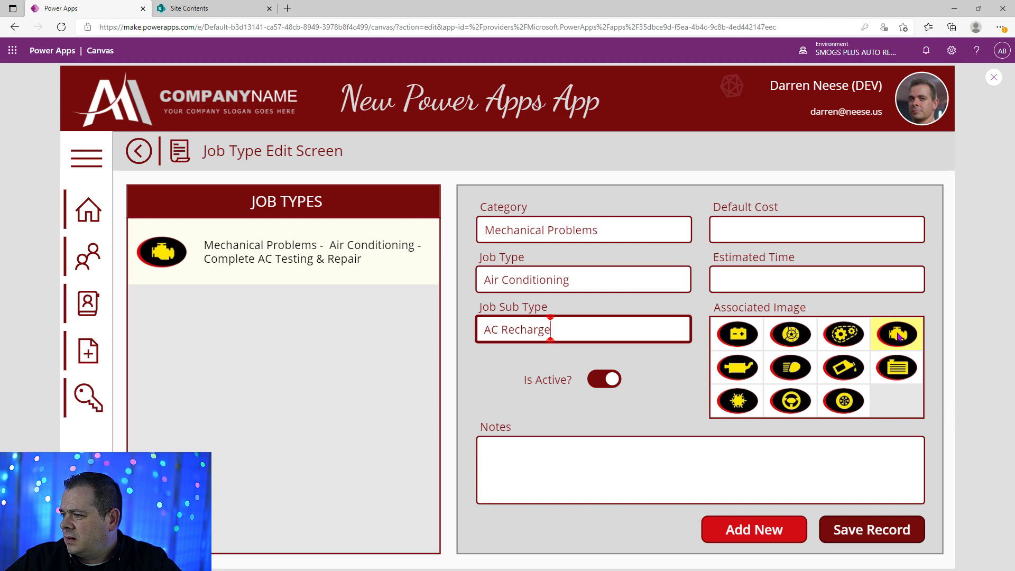
click(874, 536)
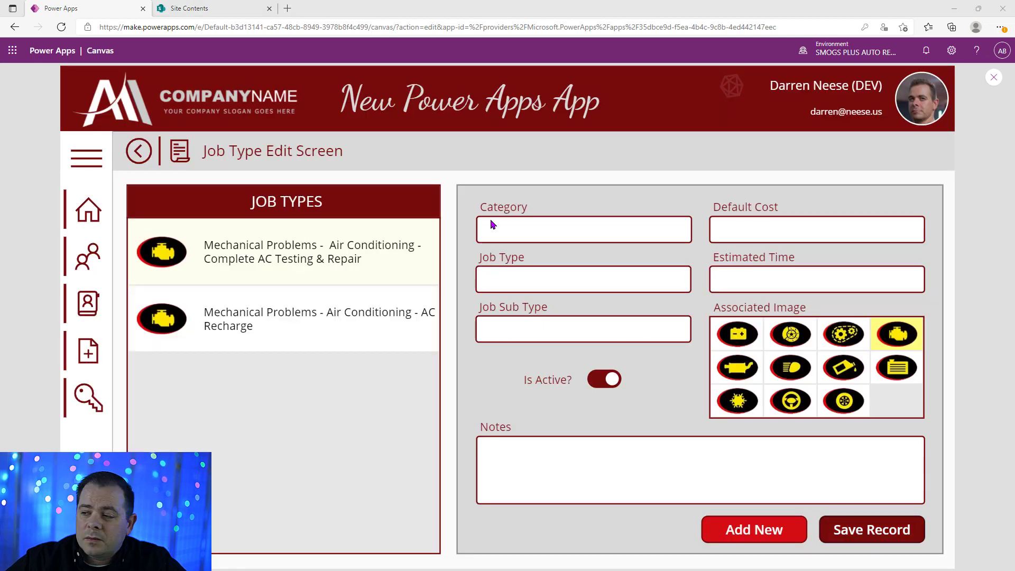
Fill in another job type with category Mechanical Problems, job type Exhaust and sub type Diagnosis and Repair.
click(491, 223)
text(Mechanical Problems)
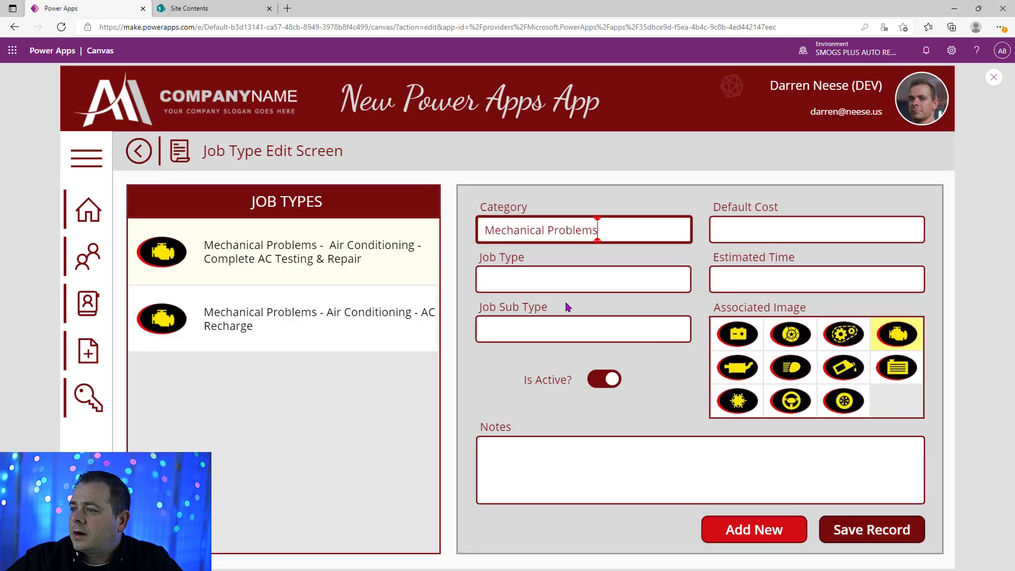
click(646, 277)
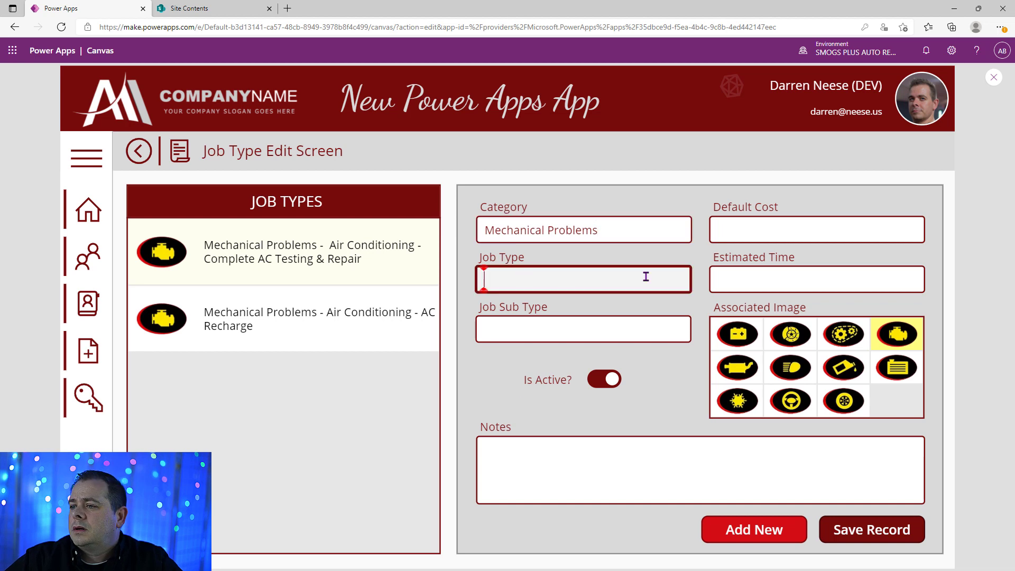
text(Exhaust)
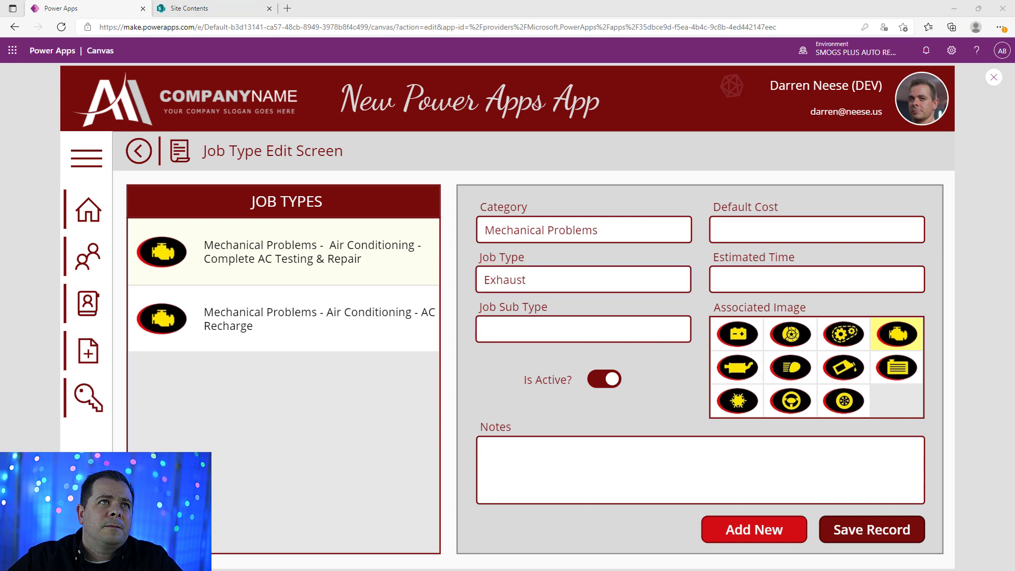
click(566, 338)
text(Diagnosis and Repair)
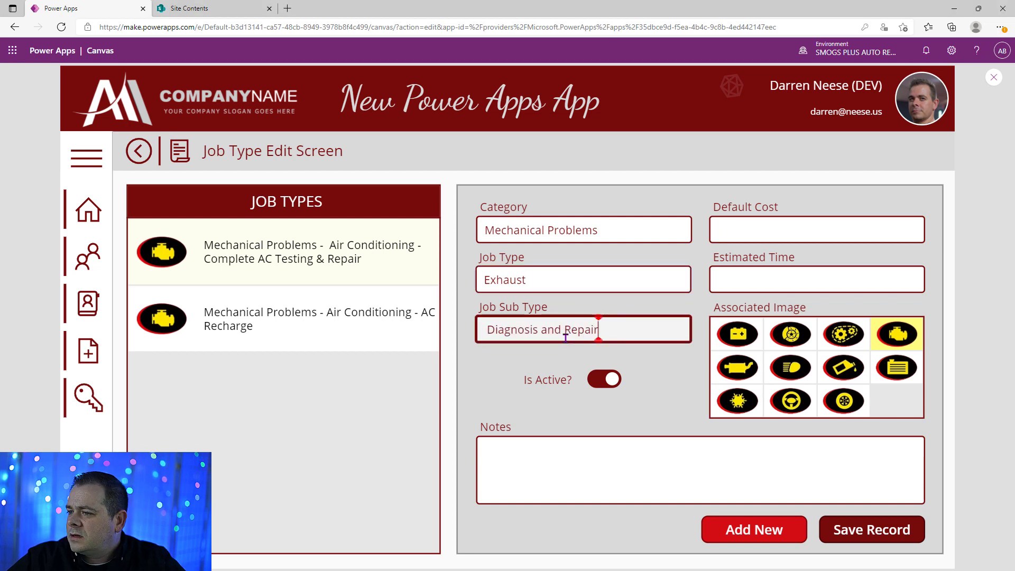
Remove the leading space from the Job Sub Type, check the starts of Job Type and Category, and leave the preview.
key(Home)
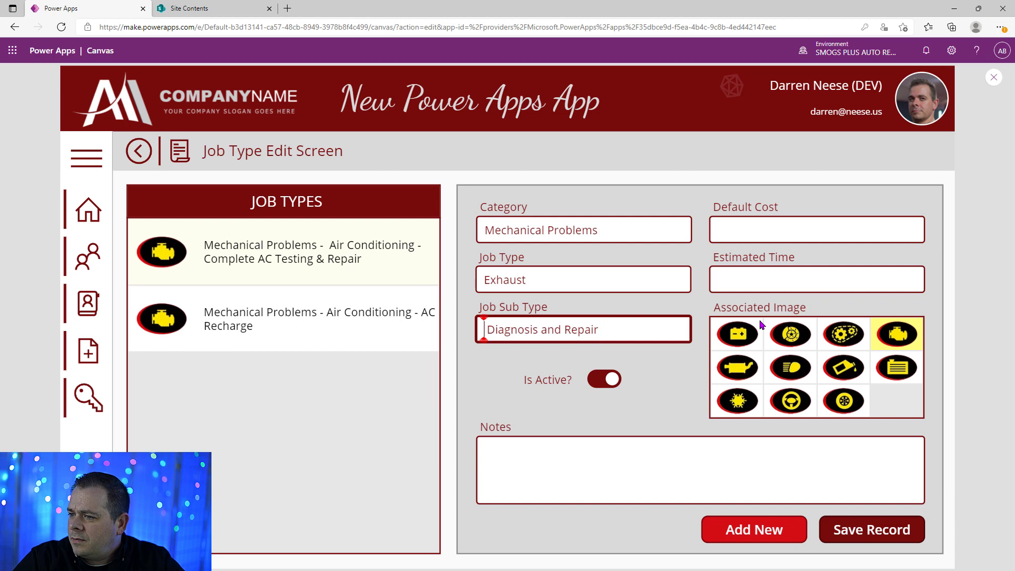
click(614, 275)
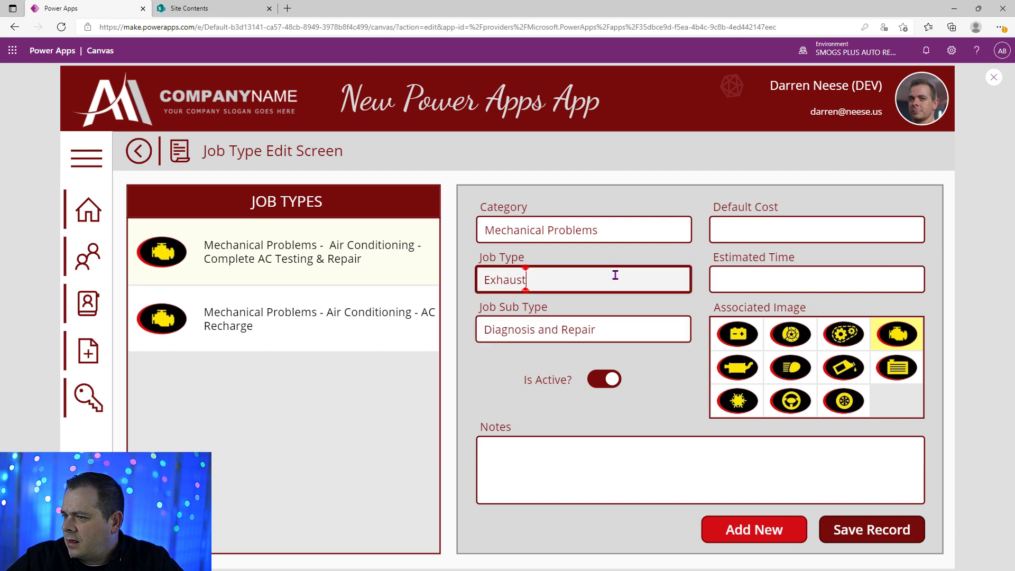
key(Home)
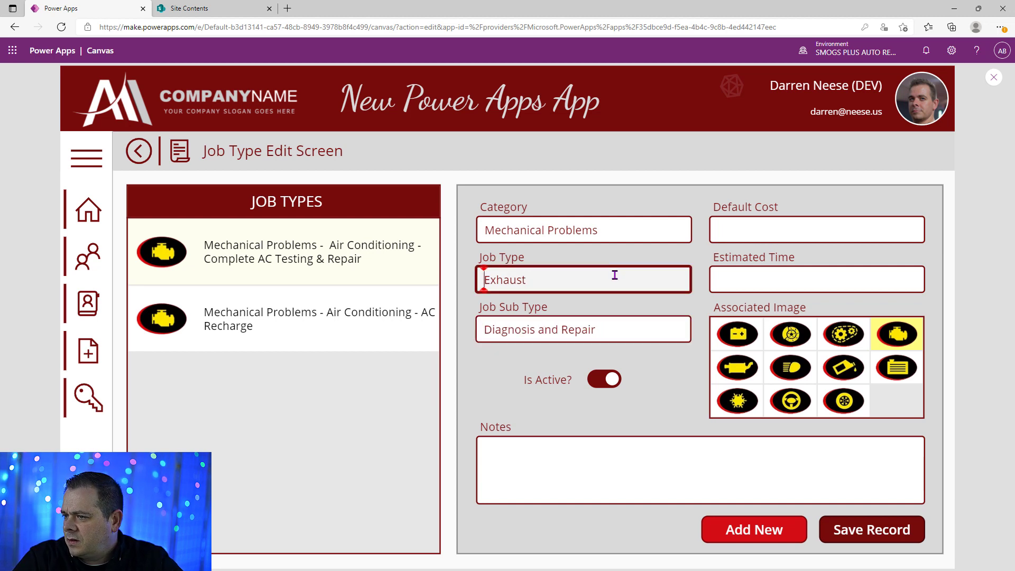
click(619, 228)
key(Home)
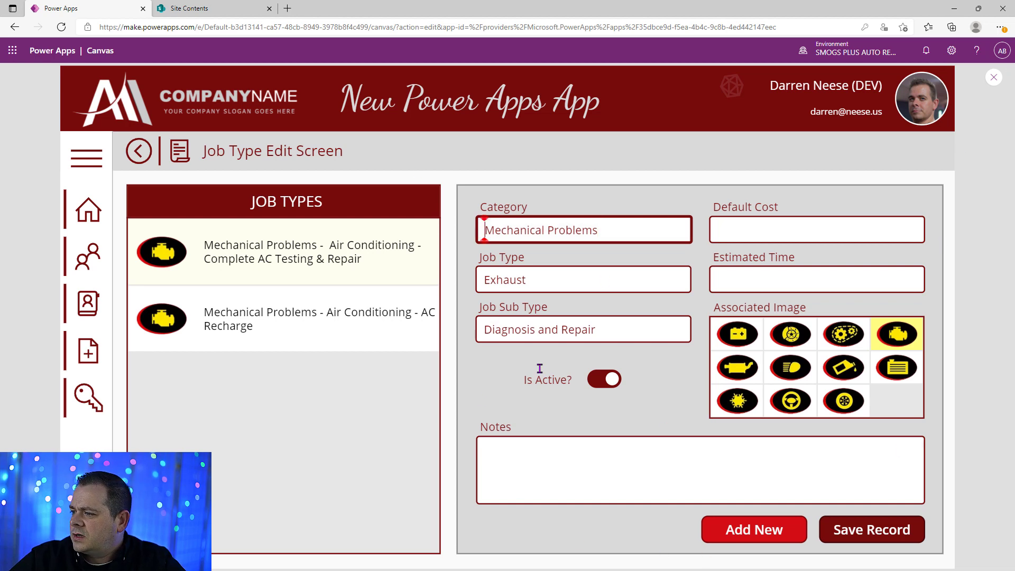
click(993, 78)
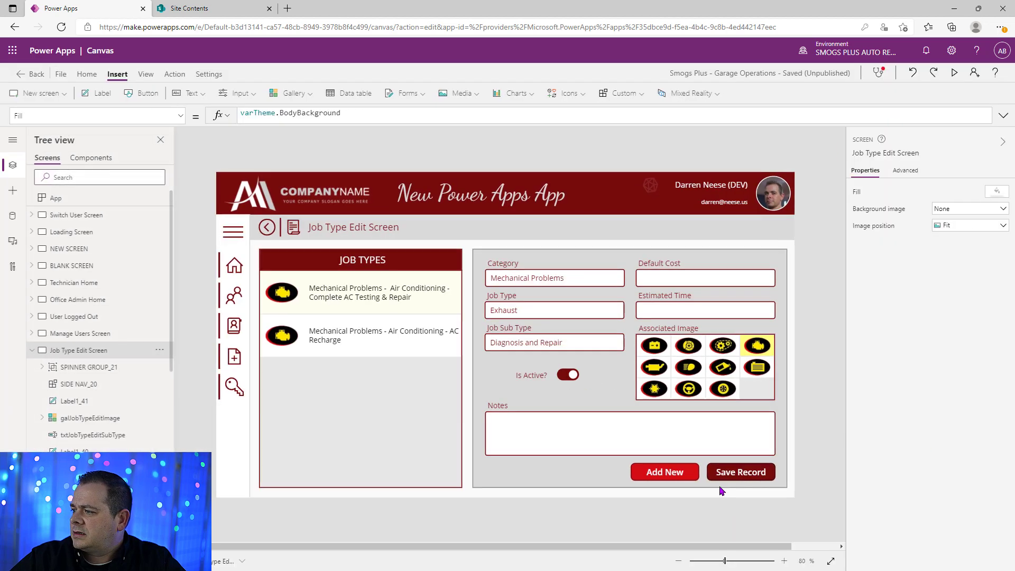
In the Save Record button's OnSelect formula, wrap the new-record Patch's whole Title expression in Trim().
click(743, 474)
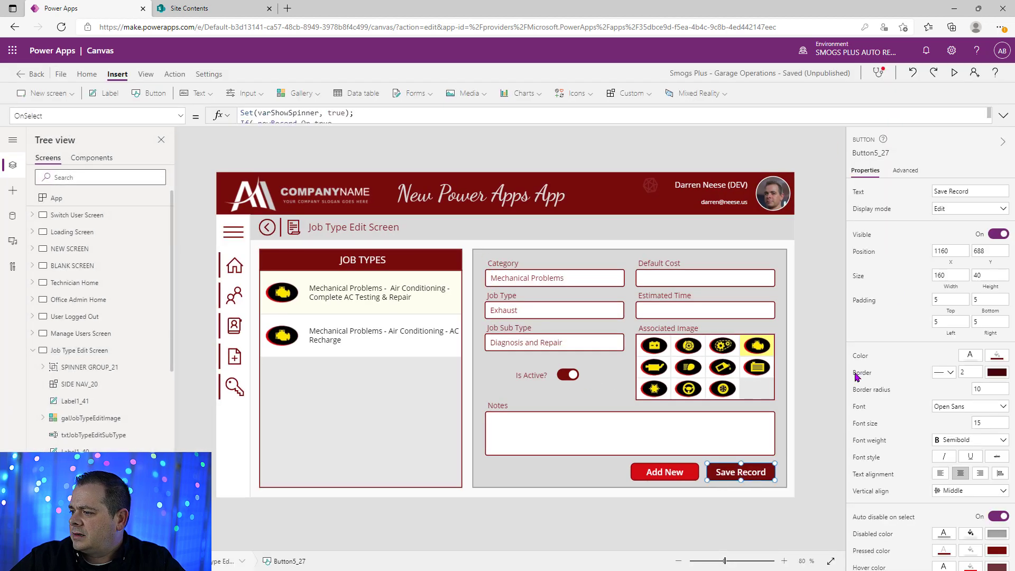
click(1003, 115)
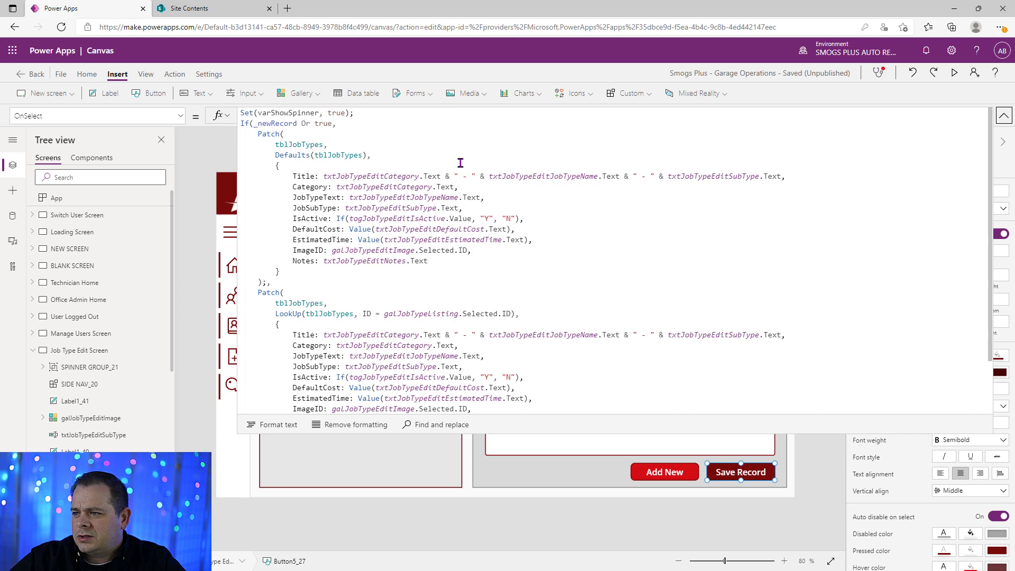
click(323, 176)
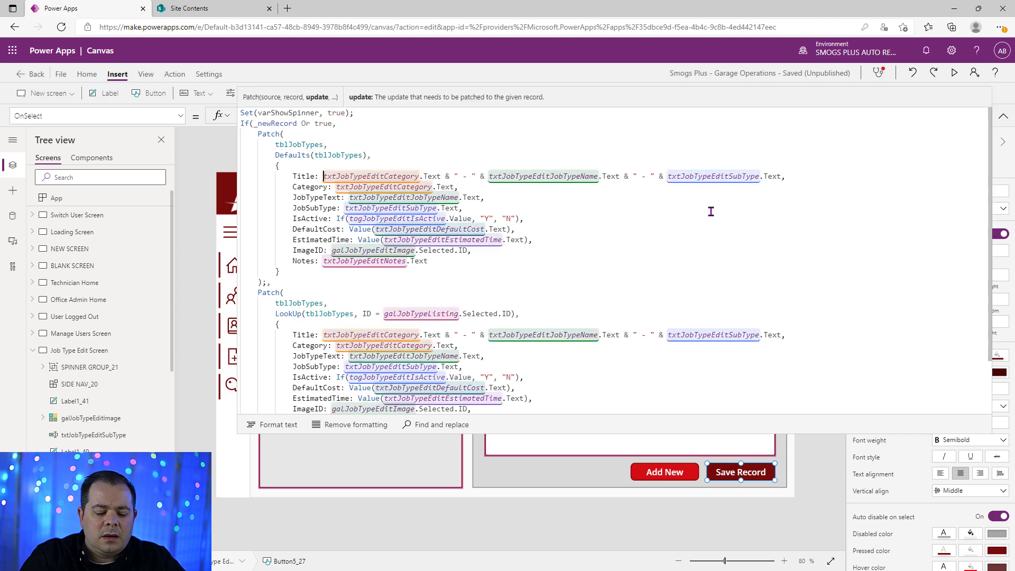
text(Trim()
key(End)
key(Left)
text())
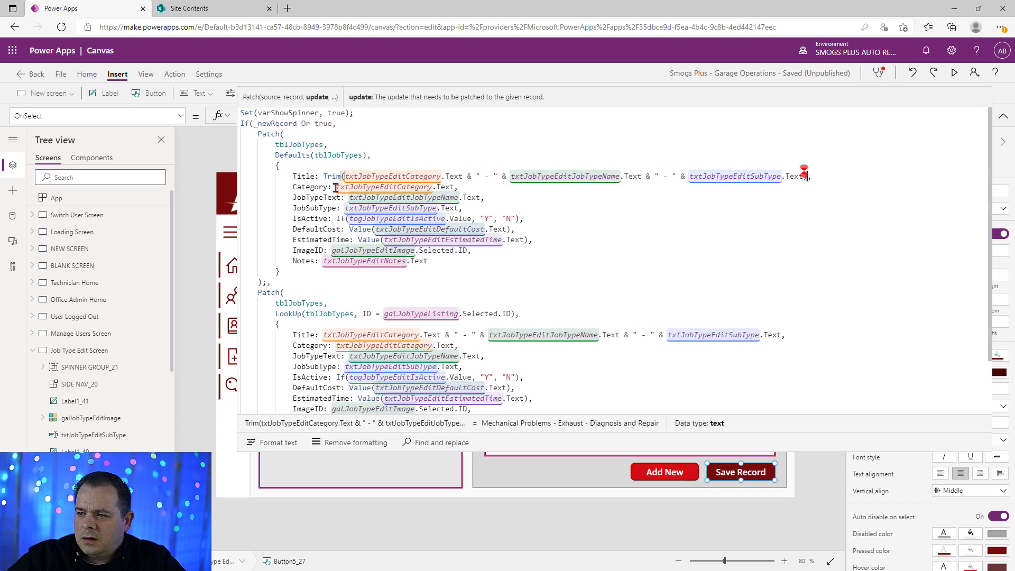
Wrap the new-record Patch's Category value, txtJobTypeEditCategory.Text, in Trim().
text(Trim()
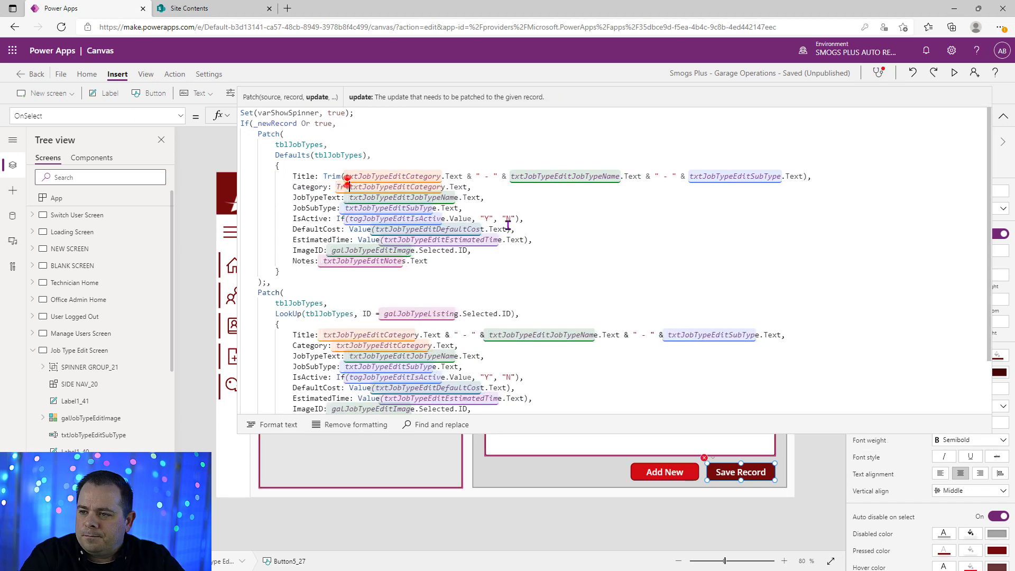
key(End)
key(Down)
key(Up)
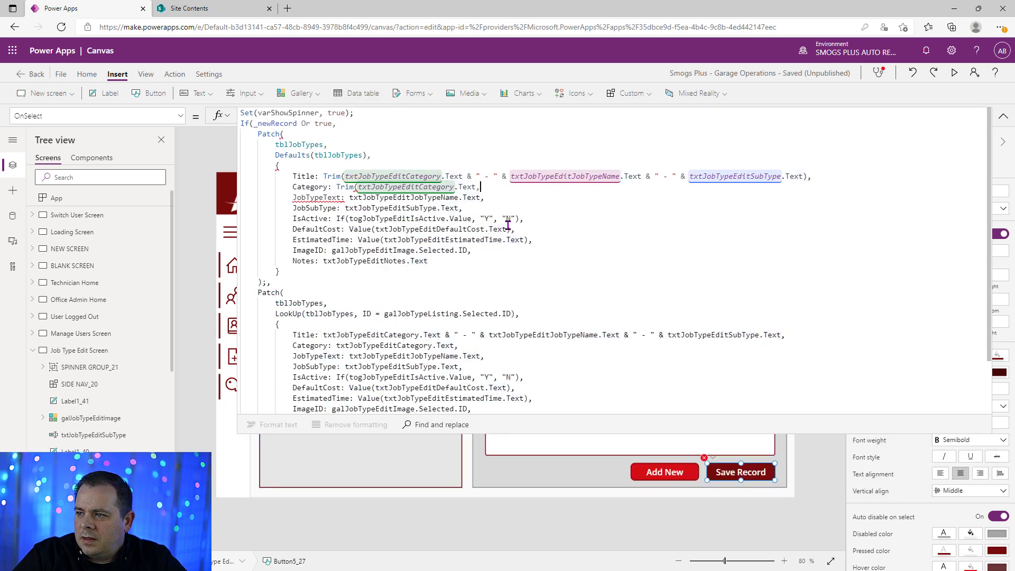
text())
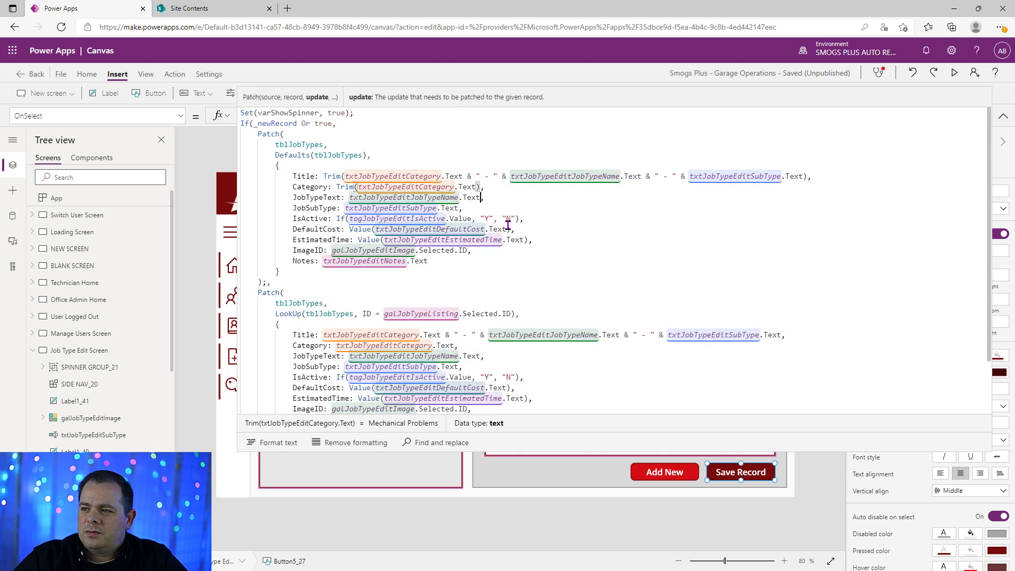
Wrap the new-record Patch's JobTypeText value, txtJobTypeEditJobTypeName.Text, in Trim().
key(ctrl+Left)
key(ctrl+Left)
key(Right)
key(Right)
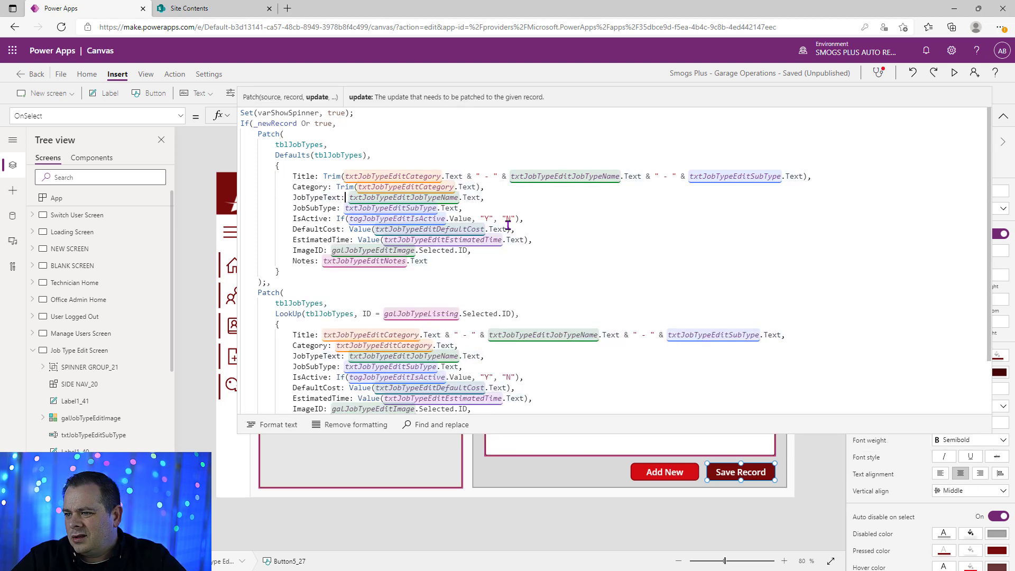
text(Trim()
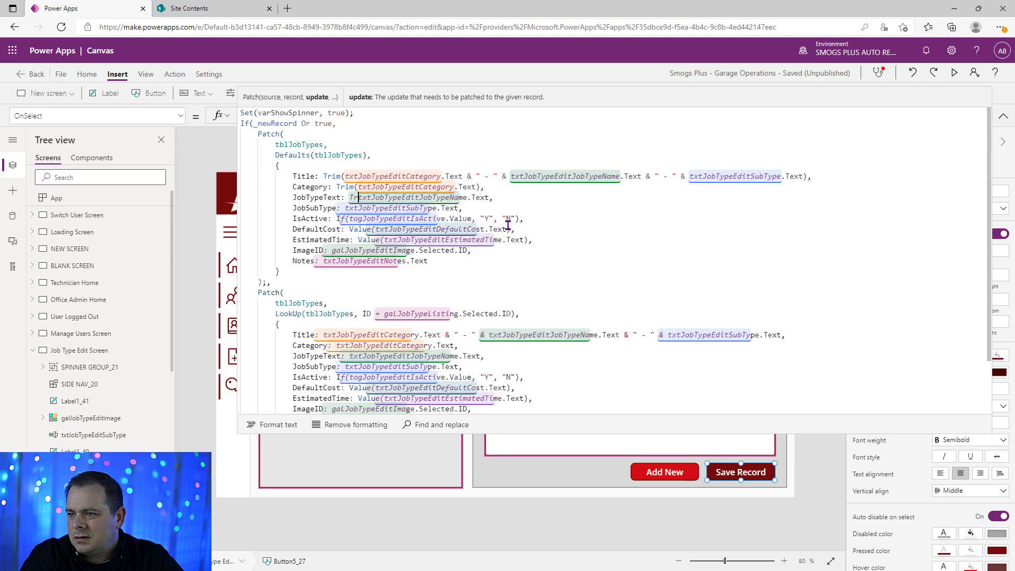
key(ctrl+Right)
key(ctrl+Right)
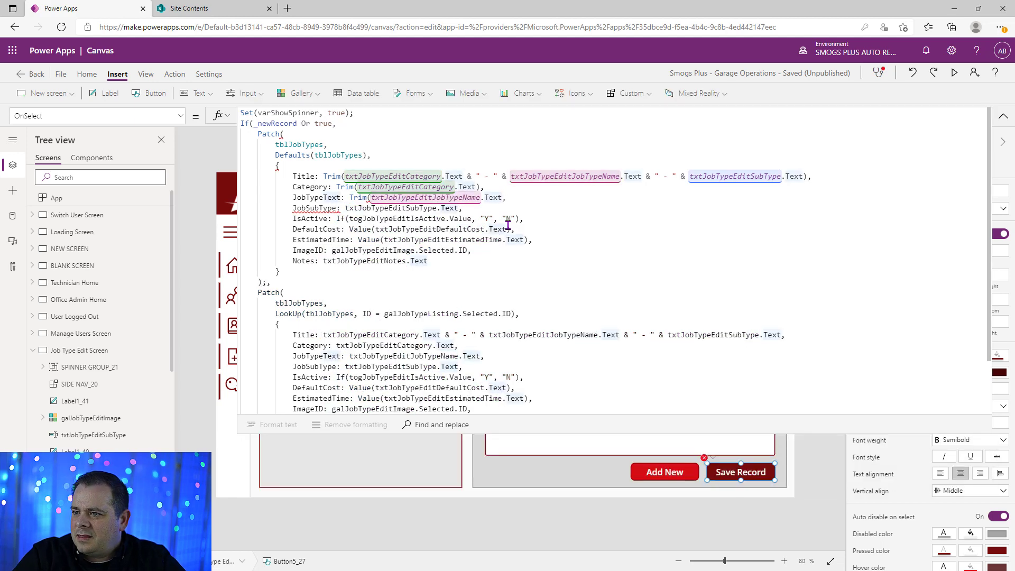
text())
Wrap the new-record Patch's JobSubType value, txtJobTypeEditSubType.Text, in Trim().
key(Down)
key(ctrl+Left)
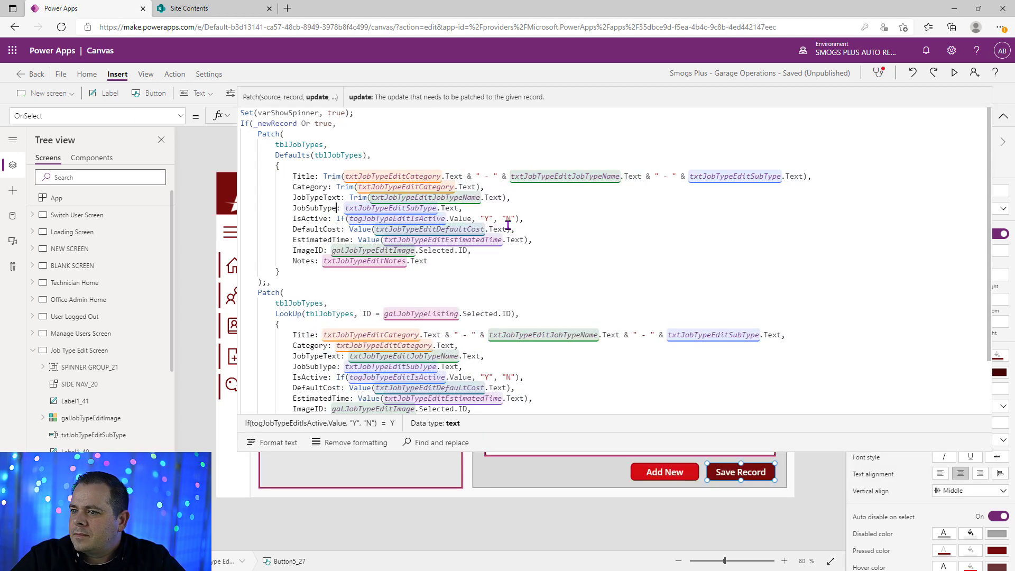
key(Right)
text(Trim()
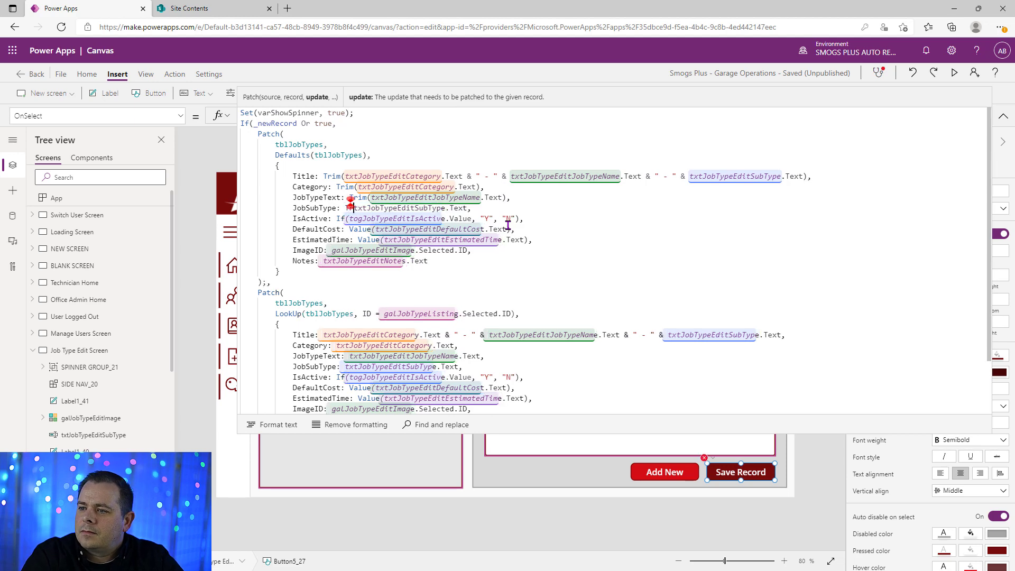
key(ctrl+Right)
key(ctrl+Right)
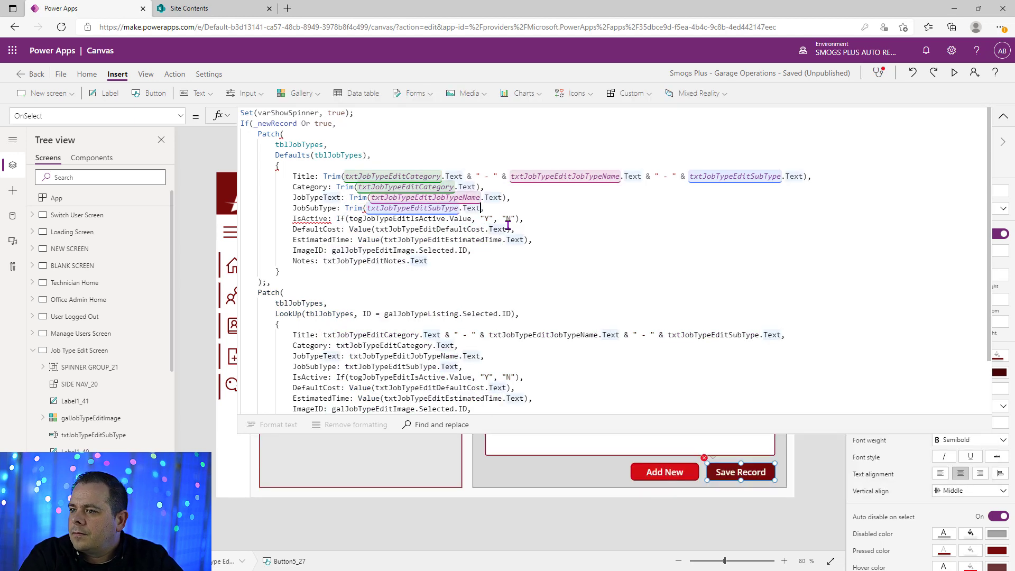
text())
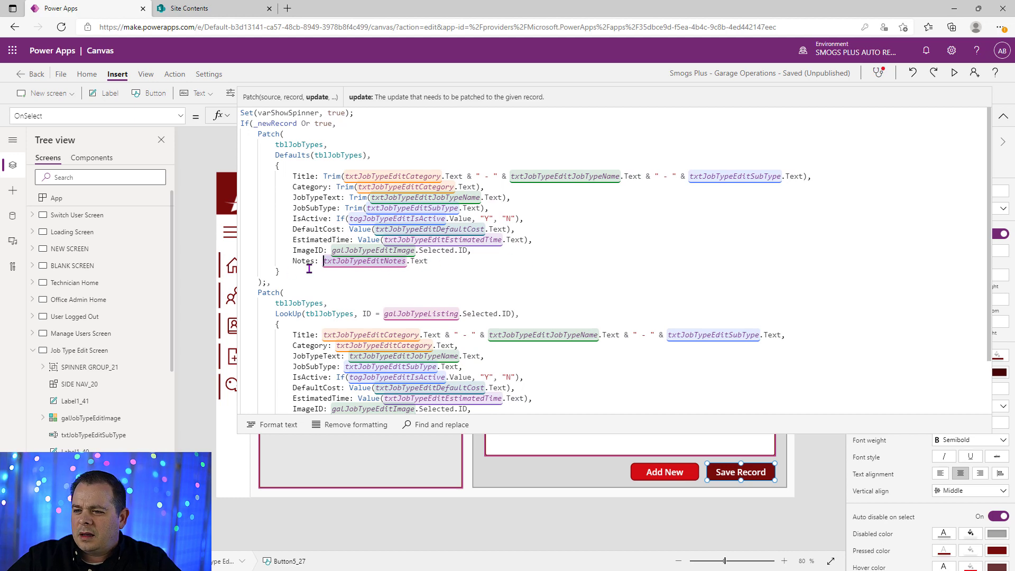
Replace the field block of the second Patch, which updates the selected record, with a copy of the trimmed new-record block.
drag(280, 272, 221, 166)
key(ctrl+c)
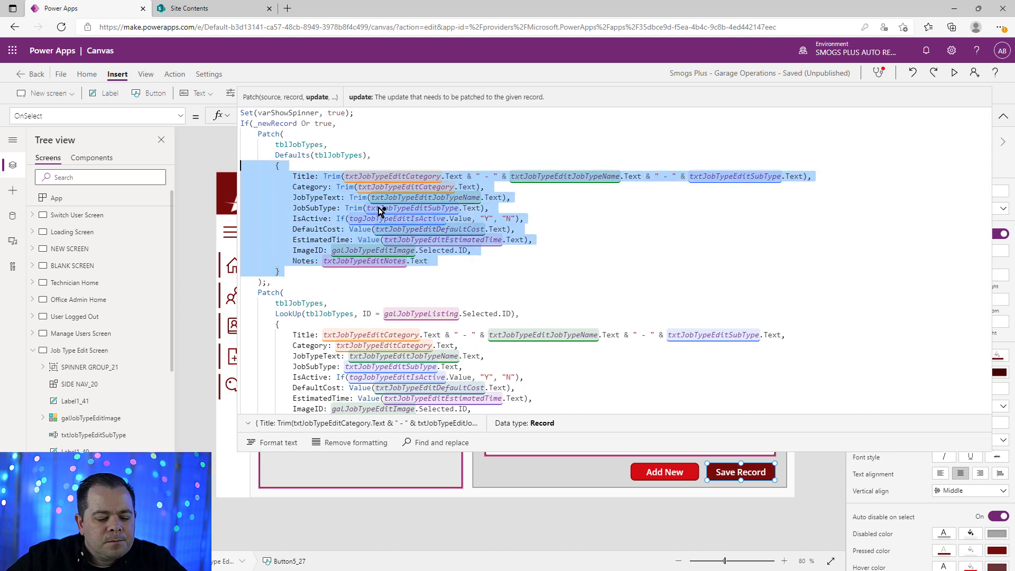
scroll(465, 323, down, 2)
drag(302, 371, 231, 263)
key(ctrl+v)
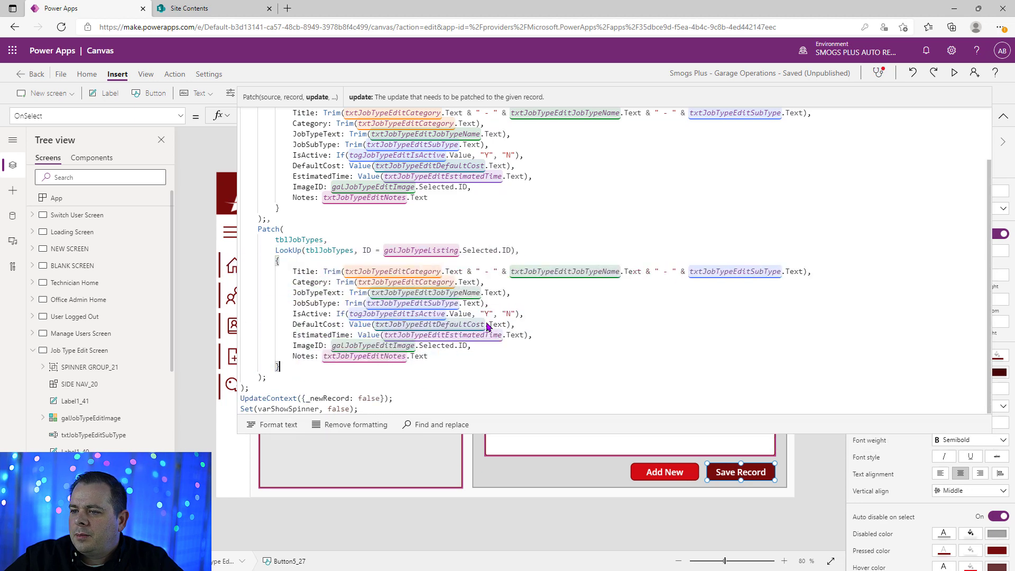
scroll(373, 153, up, 2)
click(1003, 116)
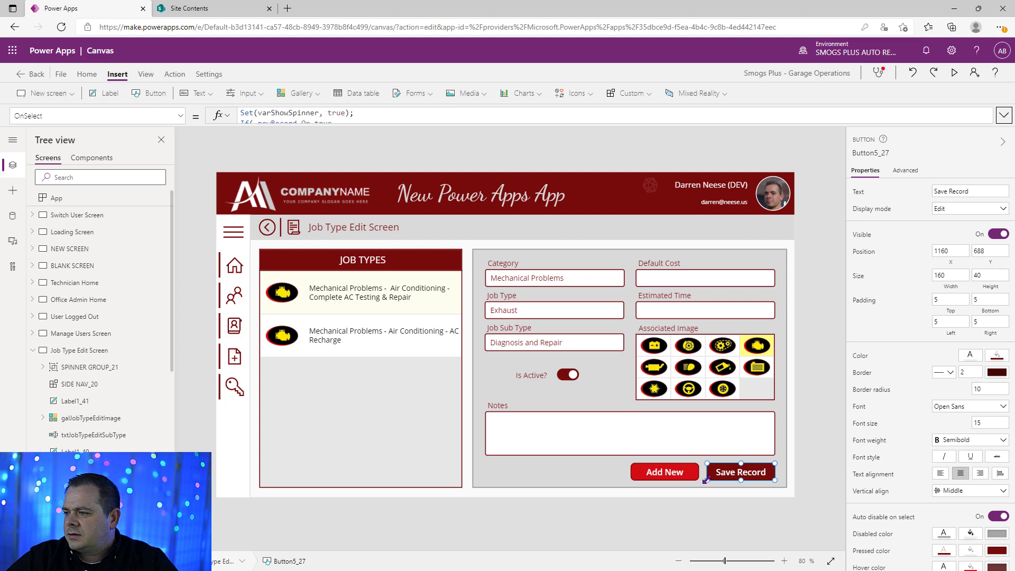
In preview, save the Mechanical Problems, Exhaust, Diagnosis and Repair job type, and save it again with the exhaust muffler image.
click(956, 73)
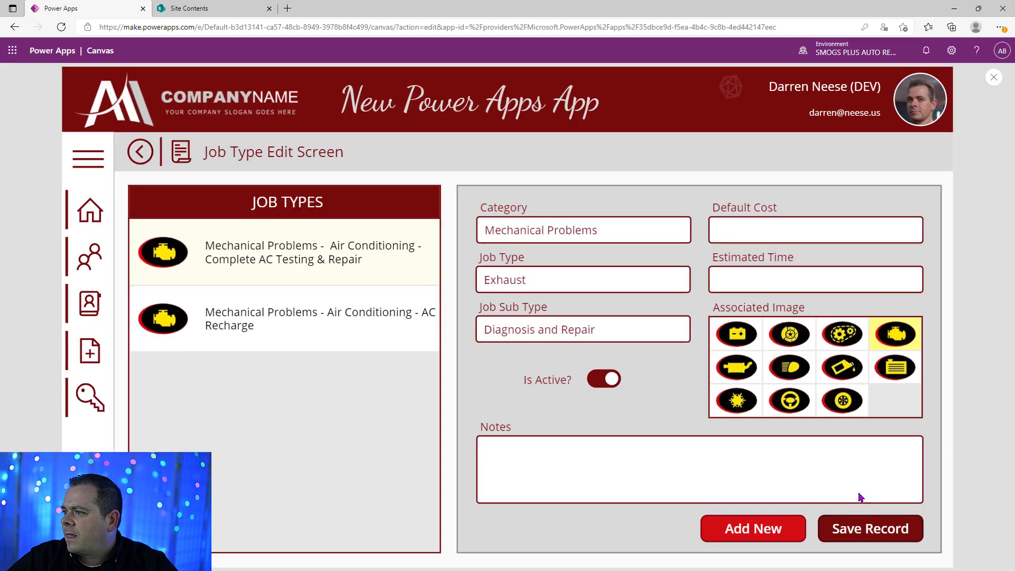
click(879, 533)
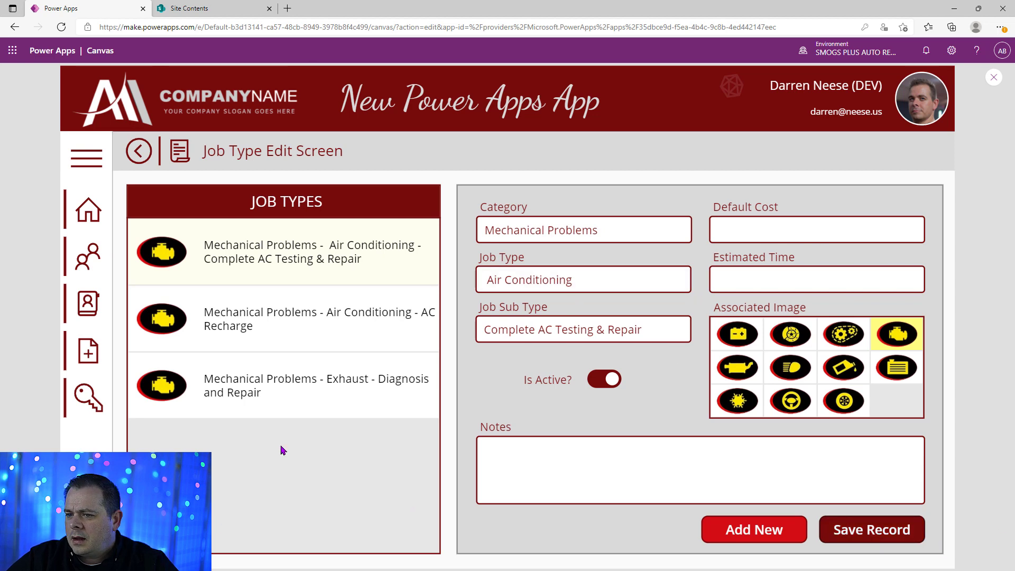
click(184, 411)
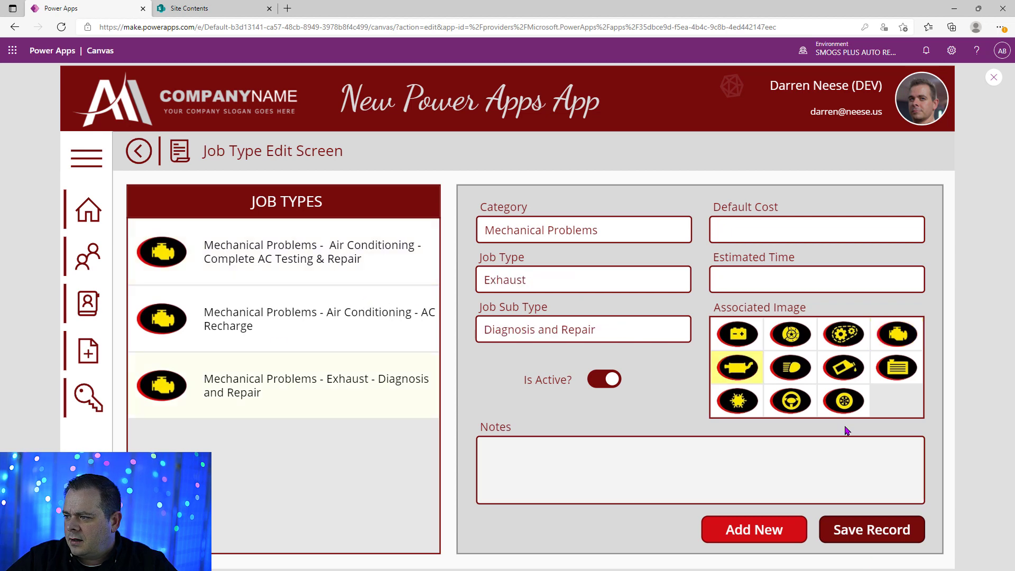
click(868, 531)
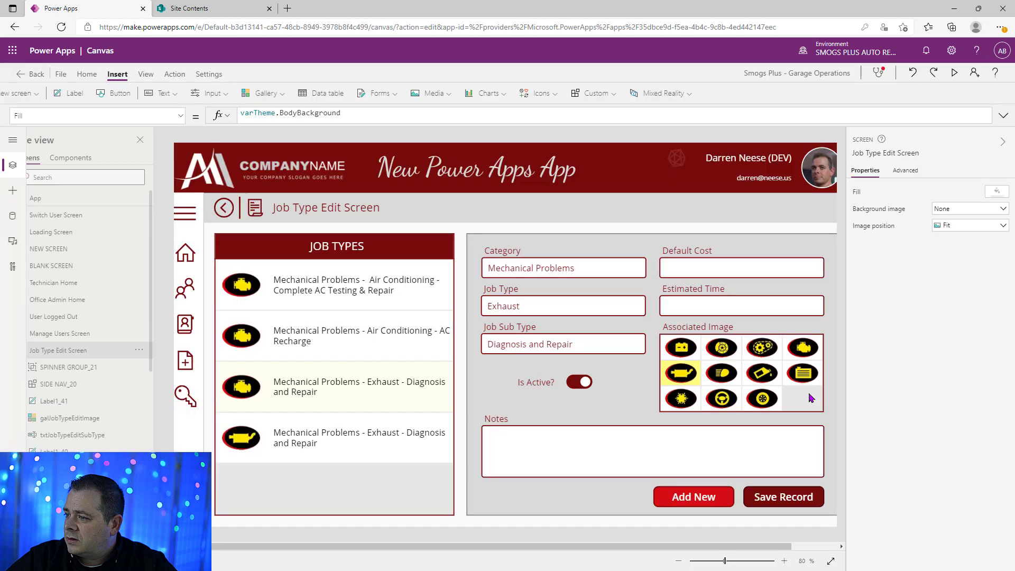
click(993, 78)
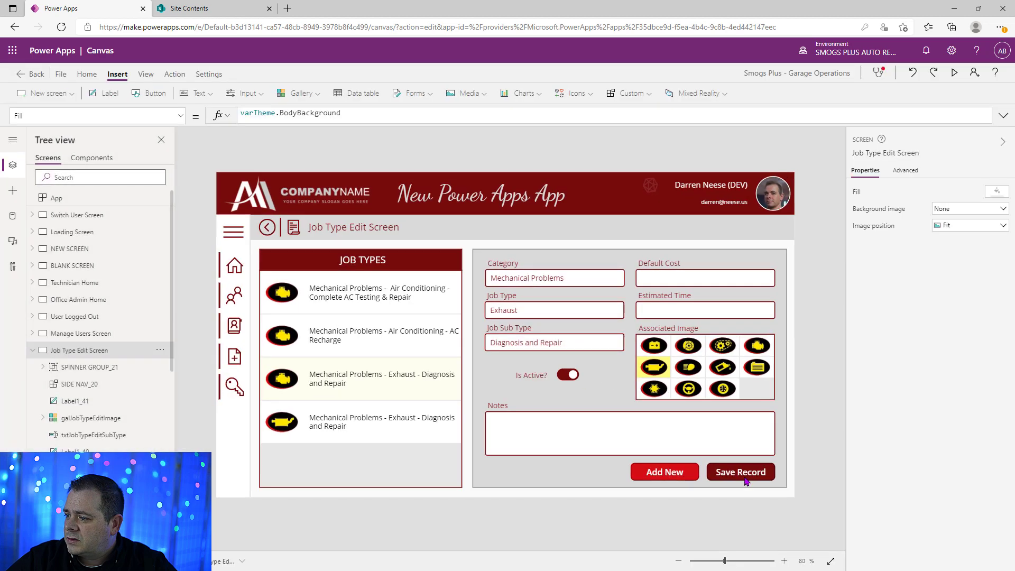
Remove "Or true" from the If condition in the Save Record button's OnSelect formula, leaving only _newRecord as the test.
click(742, 476)
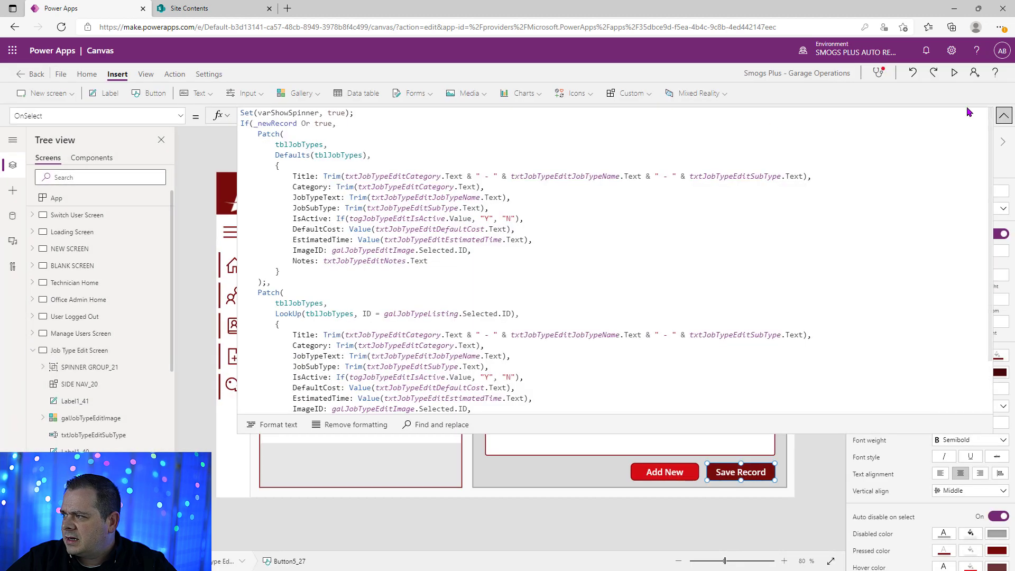
click(1003, 116)
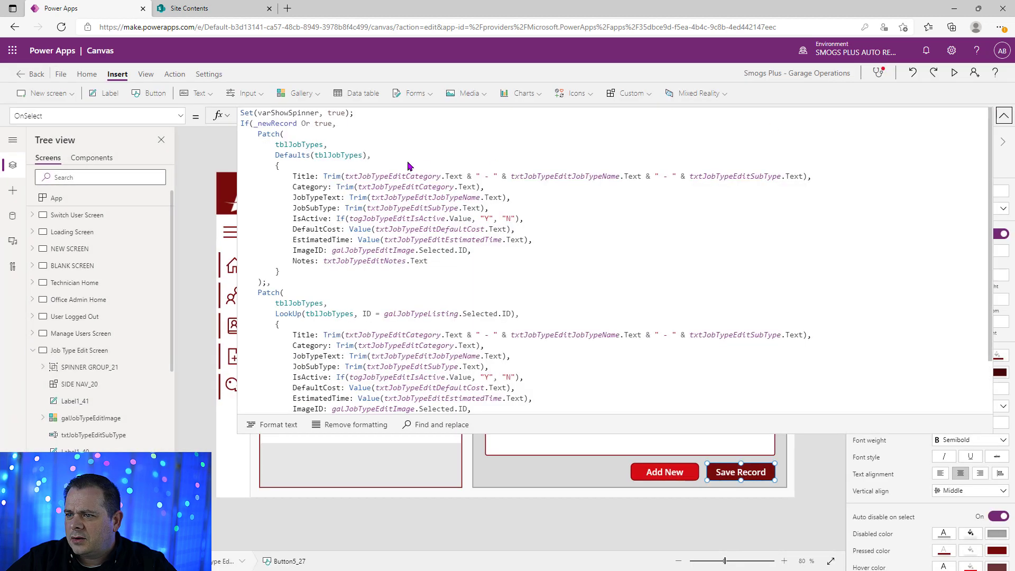
click(329, 125)
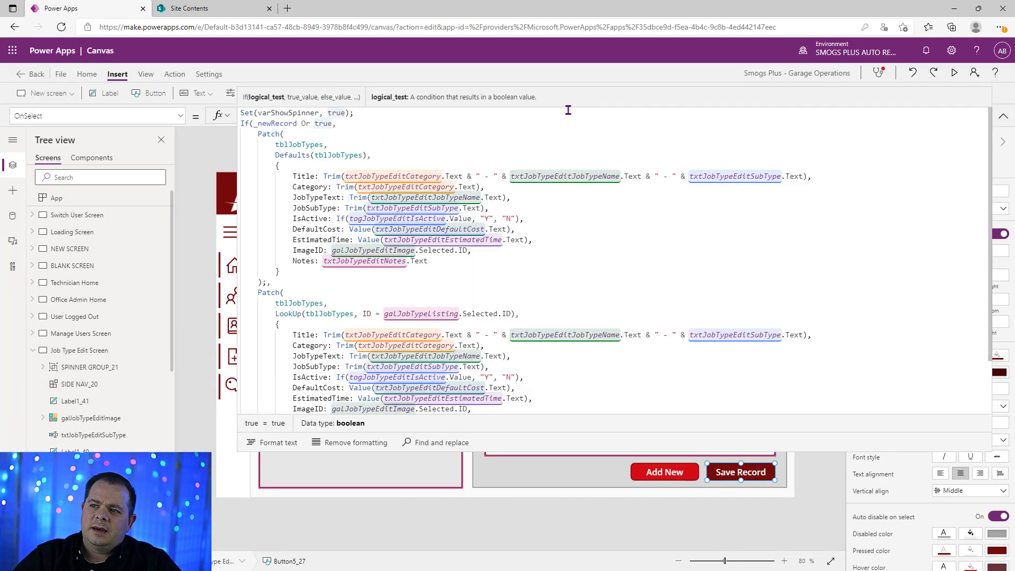
key(ctrl+shift+Left)
key(ctrl+shift+Left)
key(BackSpace)
key(BackSpace)
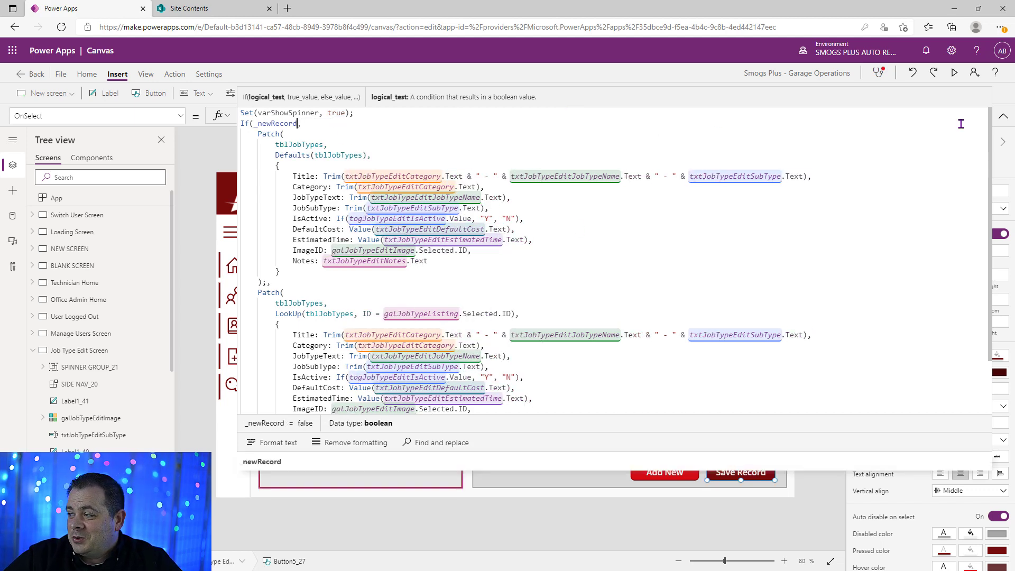
click(1003, 116)
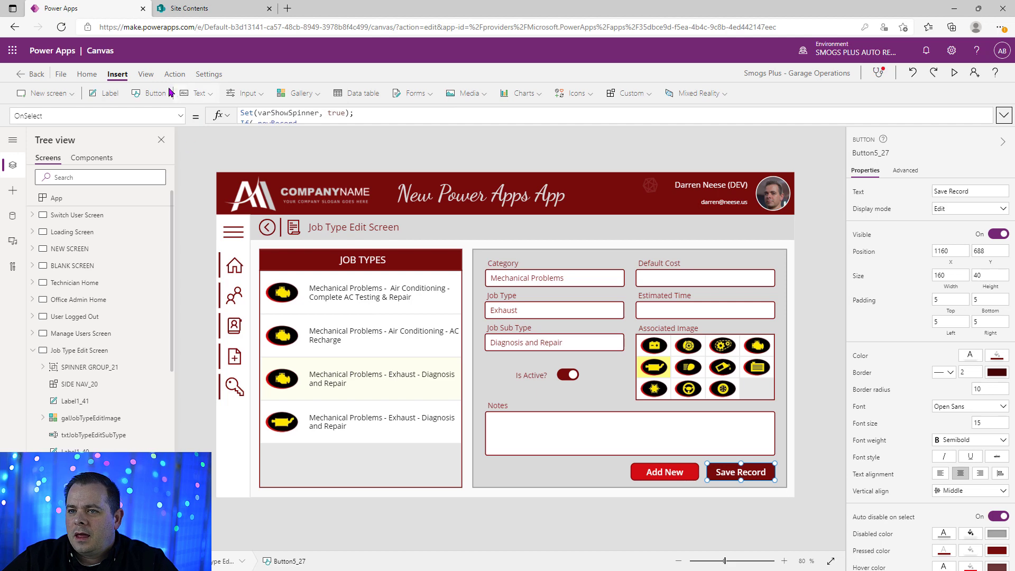
Open the Copy Controls From Here screen from the Job Type Edit Screen.
click(367, 297)
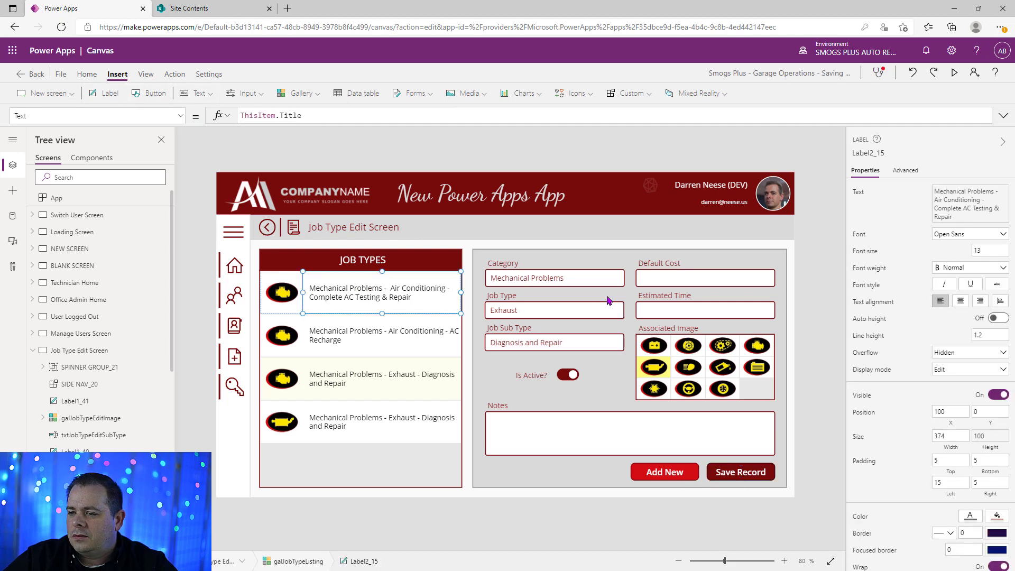
click(370, 365)
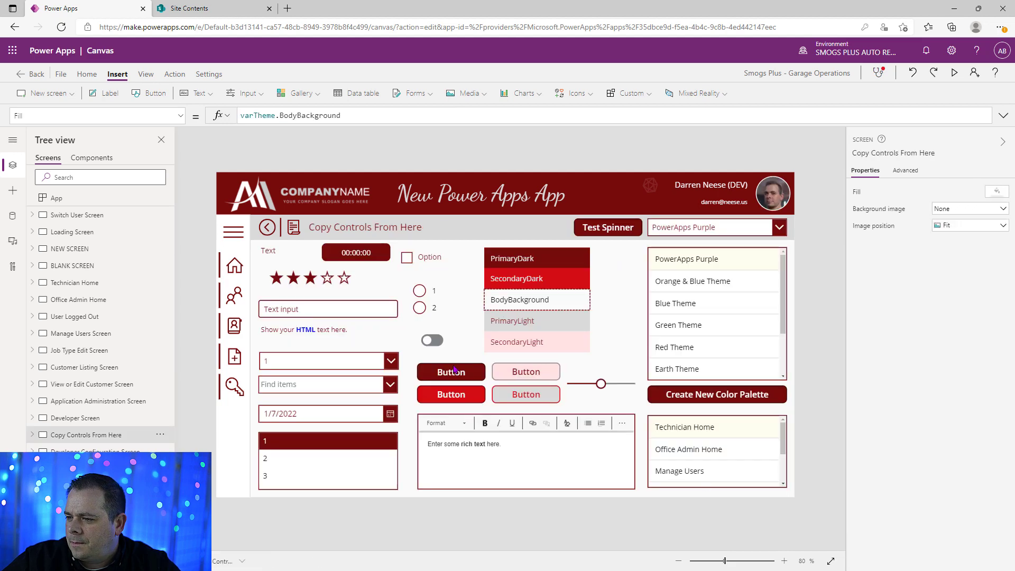
Copy the bright red dark-text-free button from the Copy Controls From Here screen and open the Switch User Screen.
click(457, 402)
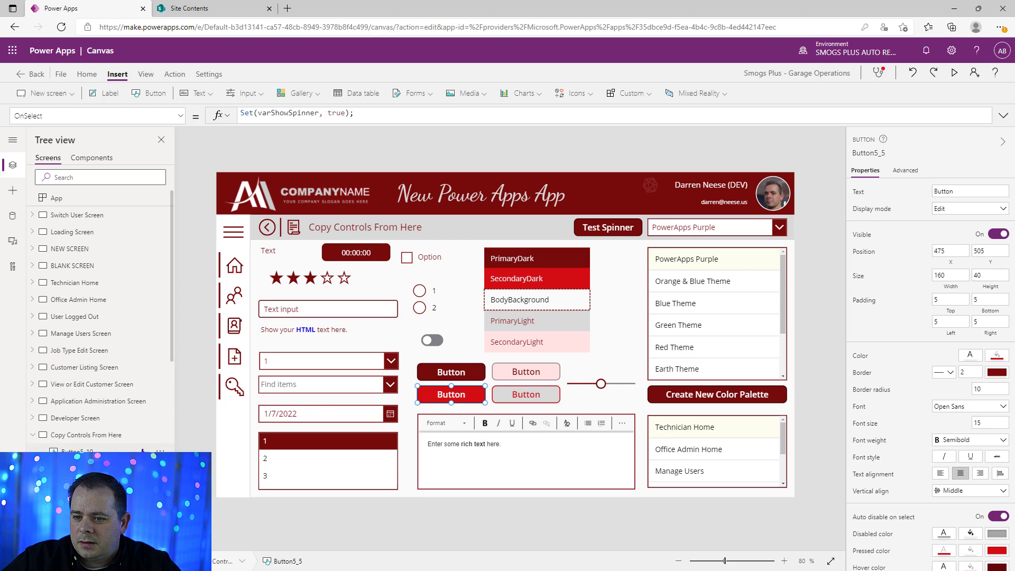
alt+click(451, 394)
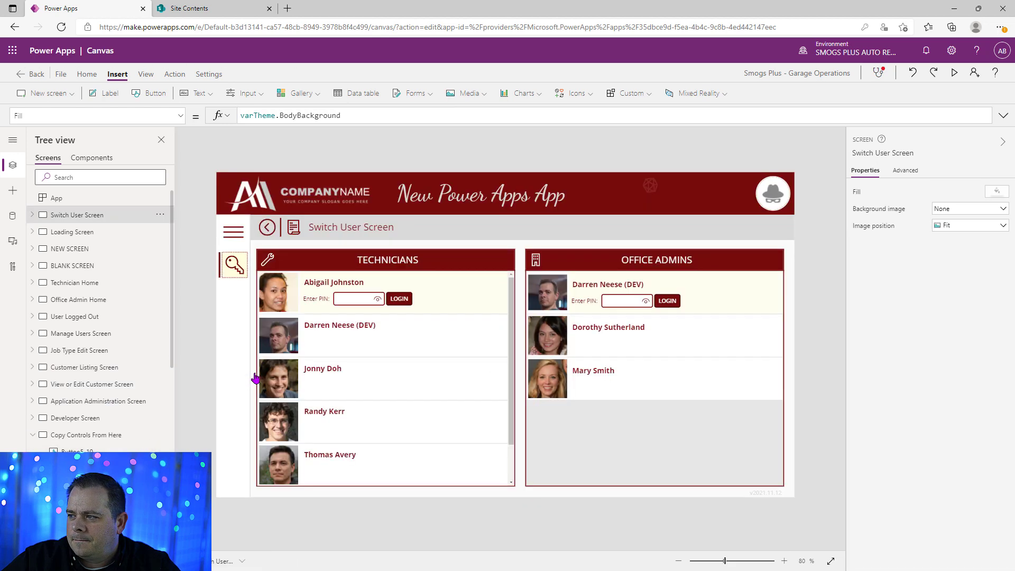
Preview the app, log in as the first listed office admin by entering the PIN, and leave the preview.
click(954, 72)
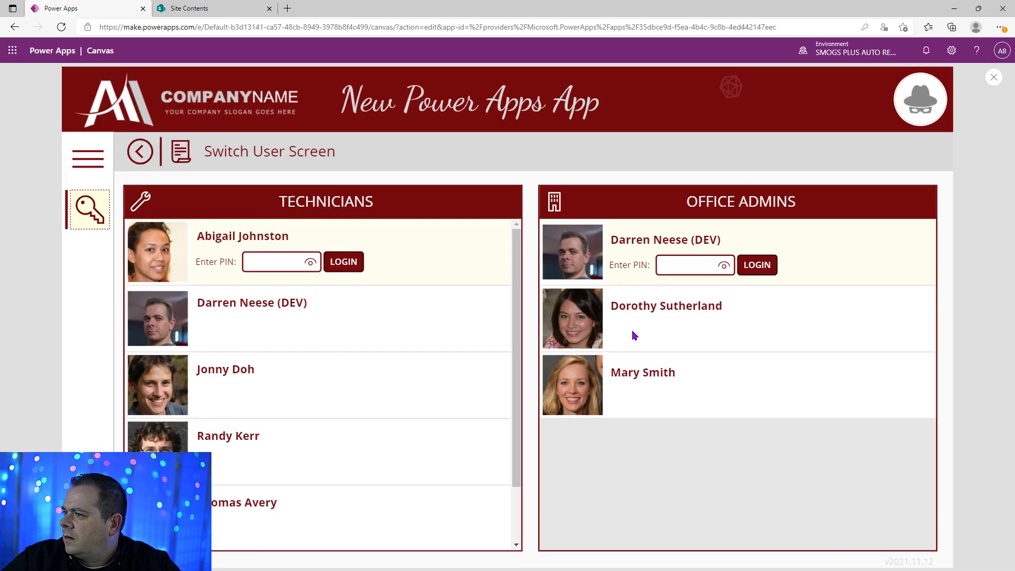
click(685, 260)
text(1234)
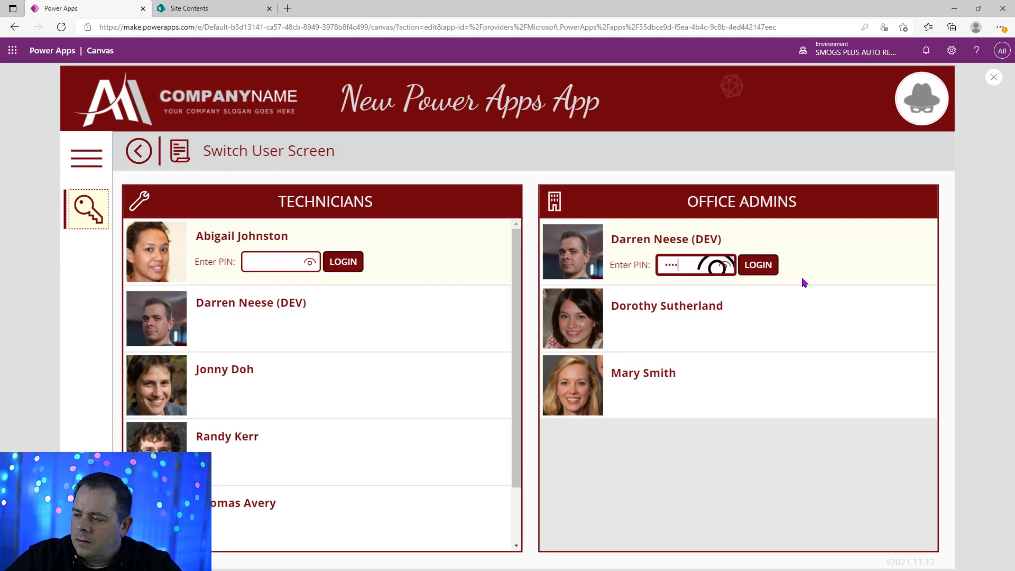
click(758, 265)
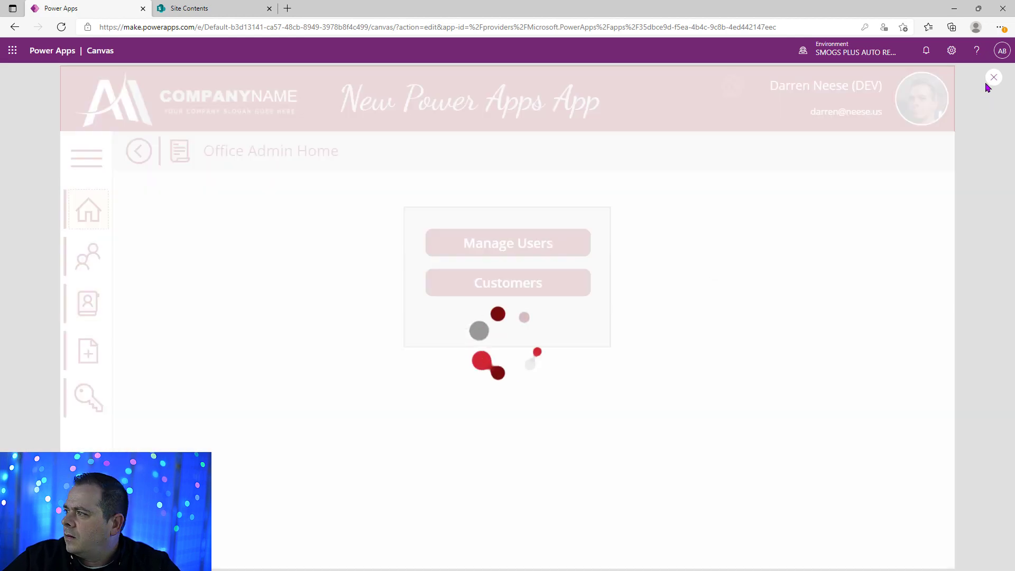
click(994, 78)
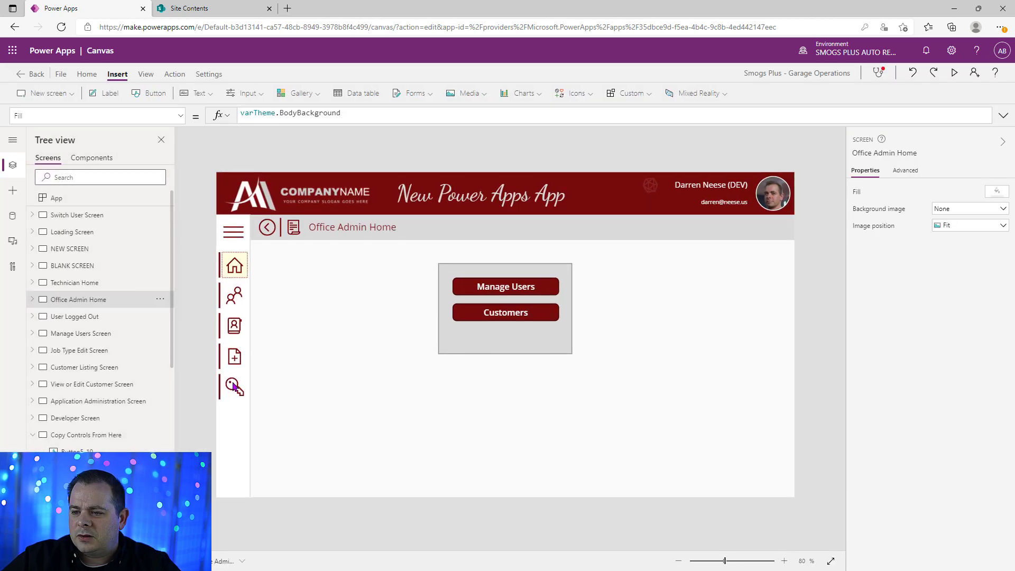
Collapse the Copy Controls From Here branch and open the Job Type Edit Screen.
alt+click(235, 233)
alt+click(242, 234)
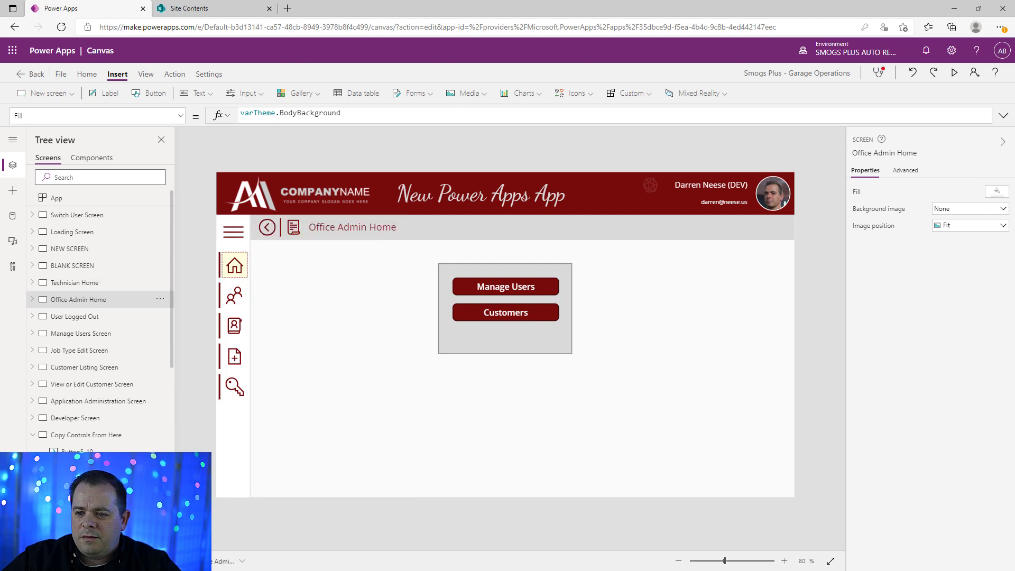
click(32, 434)
click(100, 350)
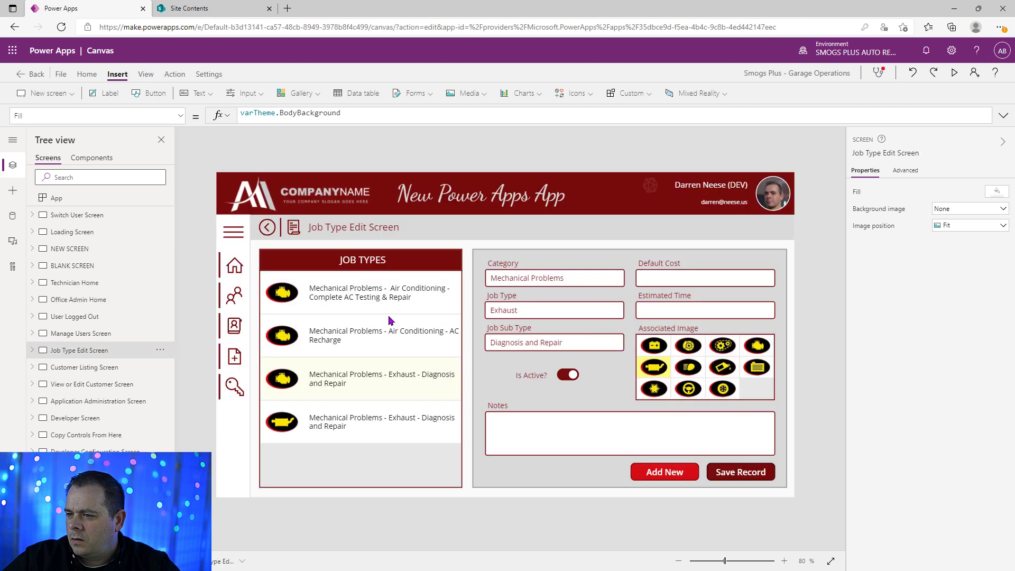
Paste the copied button into the Job Types gallery row and set its text to Delete.
click(372, 299)
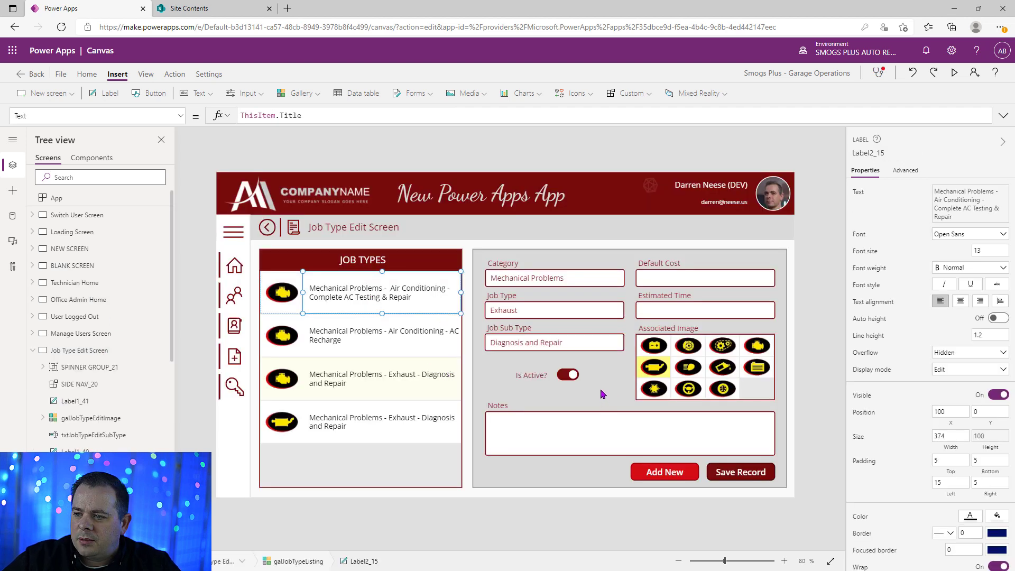
key(ctrl+v)
double_click(946, 190)
text(D)
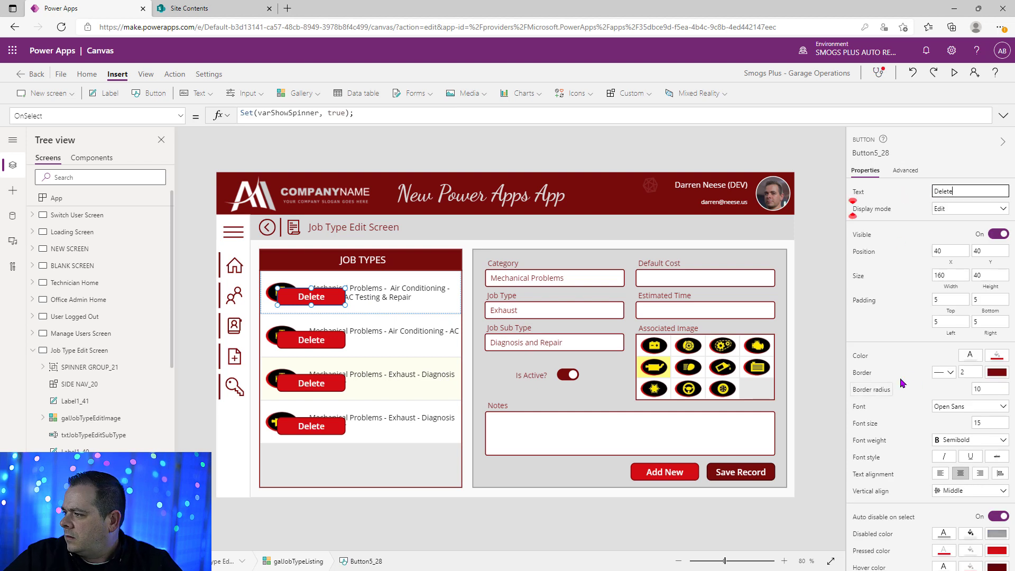
Set the Delete button's width to 100 and move it to the gallery row's lower-right corner, about X 367, Y 53.
click(957, 275)
text(100)
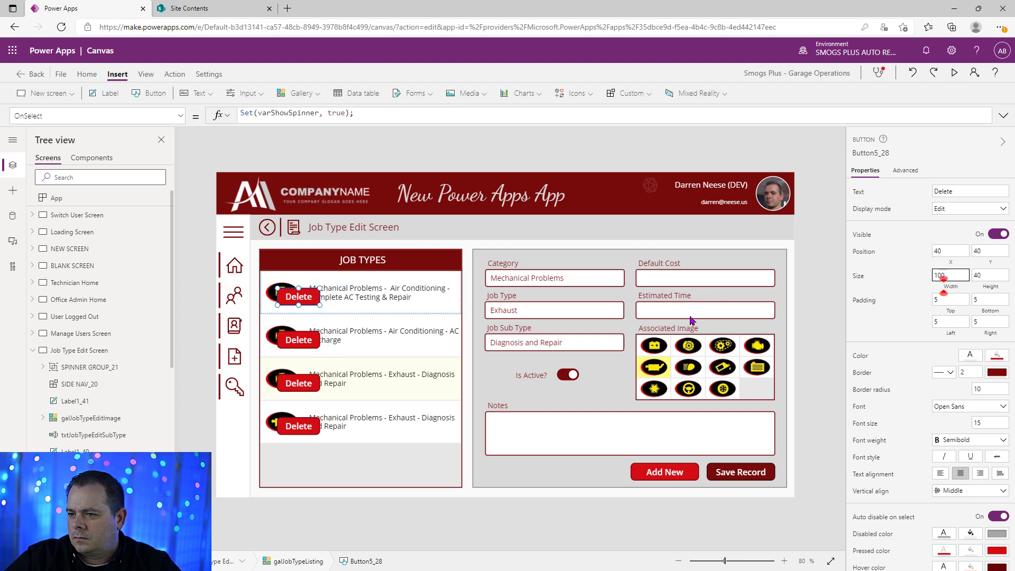
drag(307, 296, 437, 297)
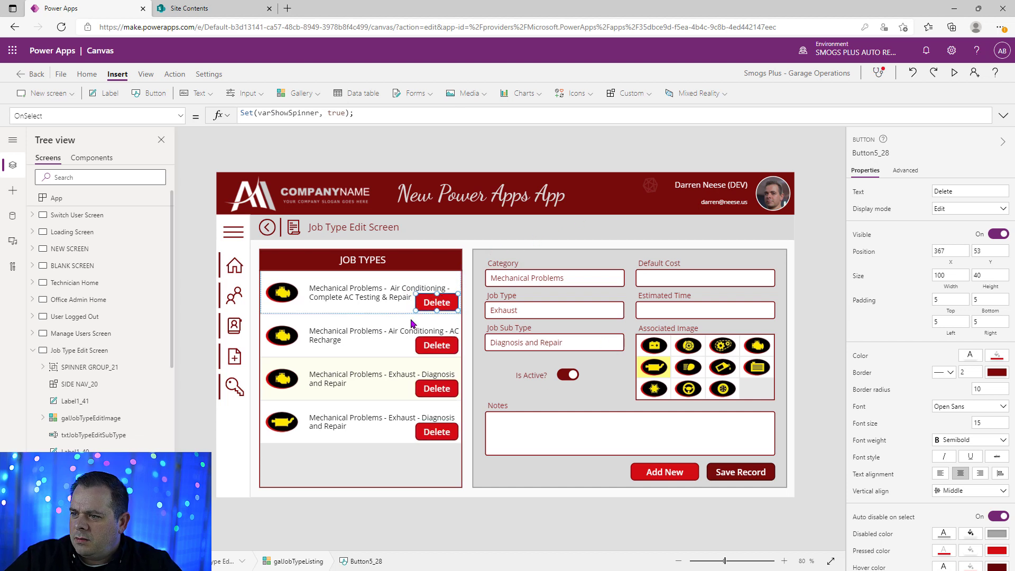
Set the Delete button's Visible formula to varShowDebugging And ThisItem.IsSelected, and test it on the Complete AC Testing & Repair row.
click(180, 116)
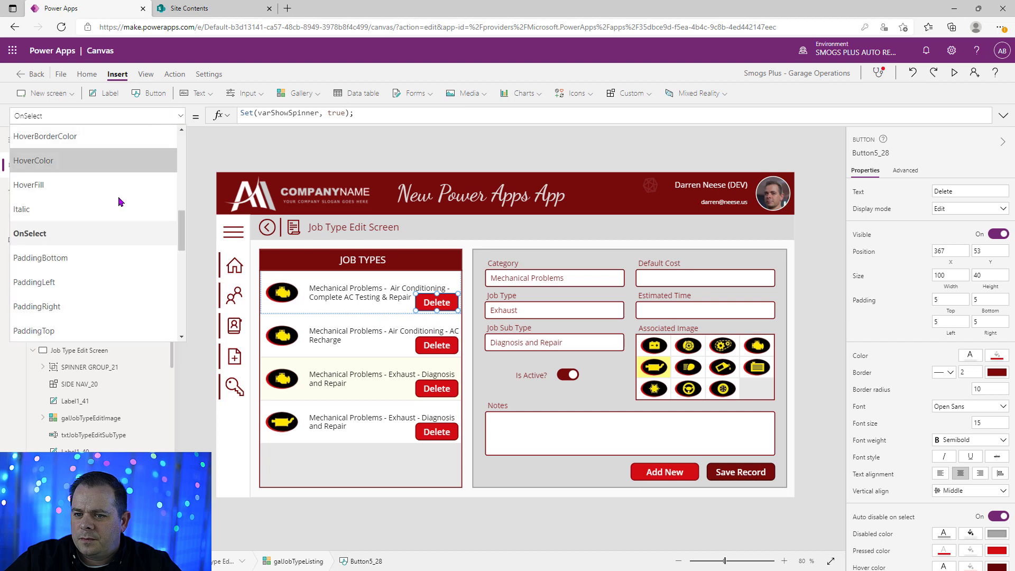
scroll(118, 201, down, 10)
click(51, 253)
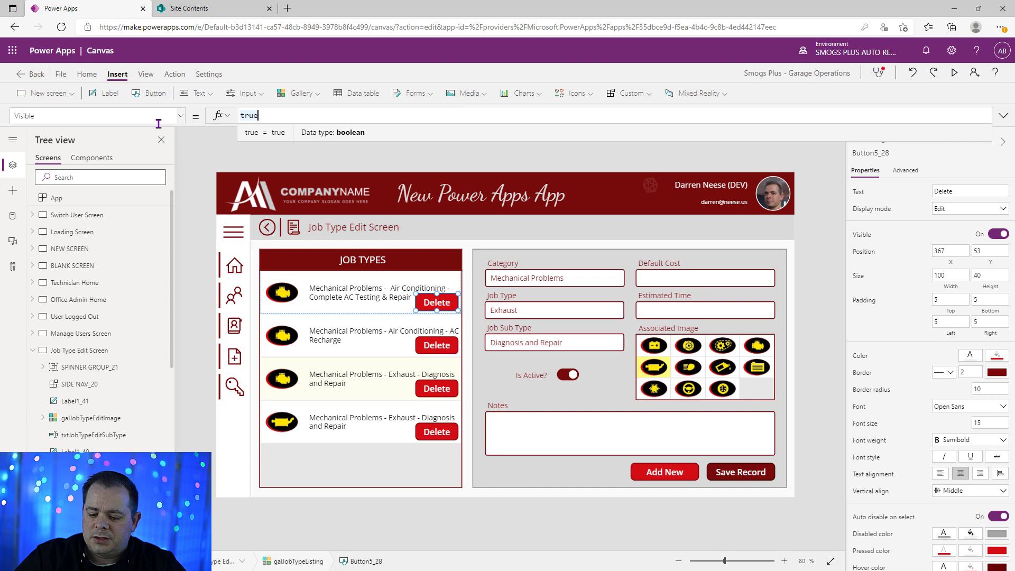
key(ctrl+a)
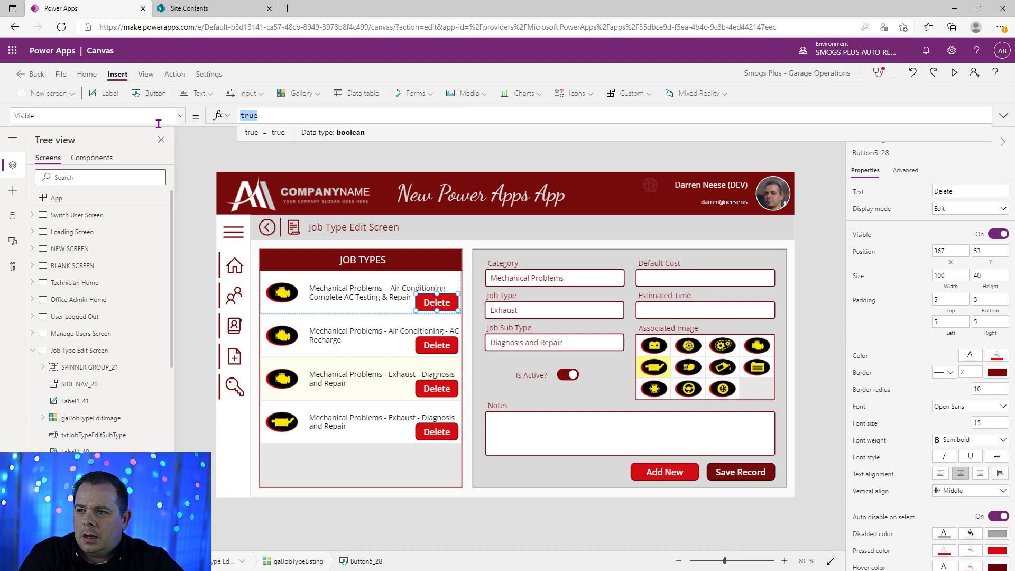
text(var)
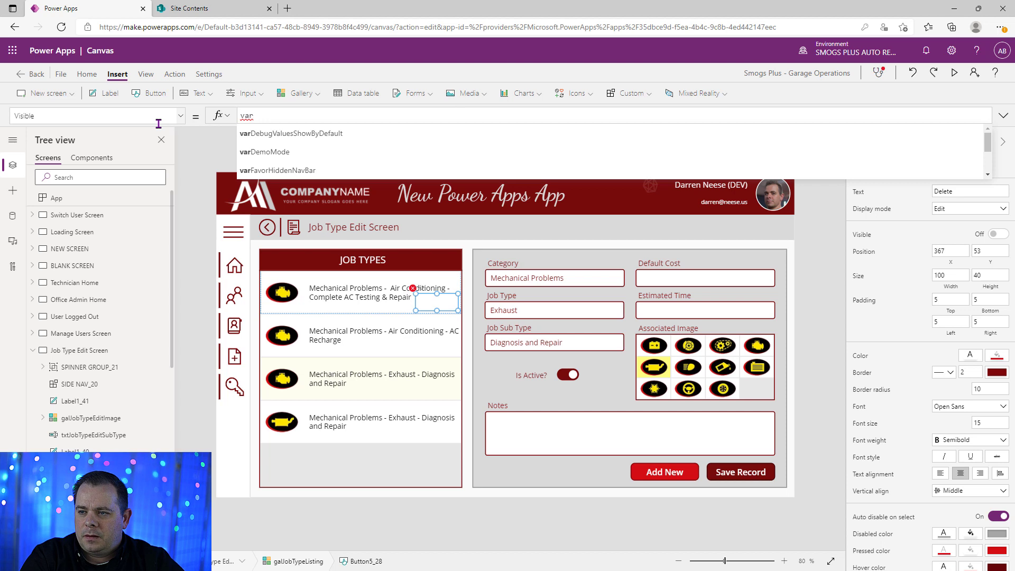
text(ShowDebugging)
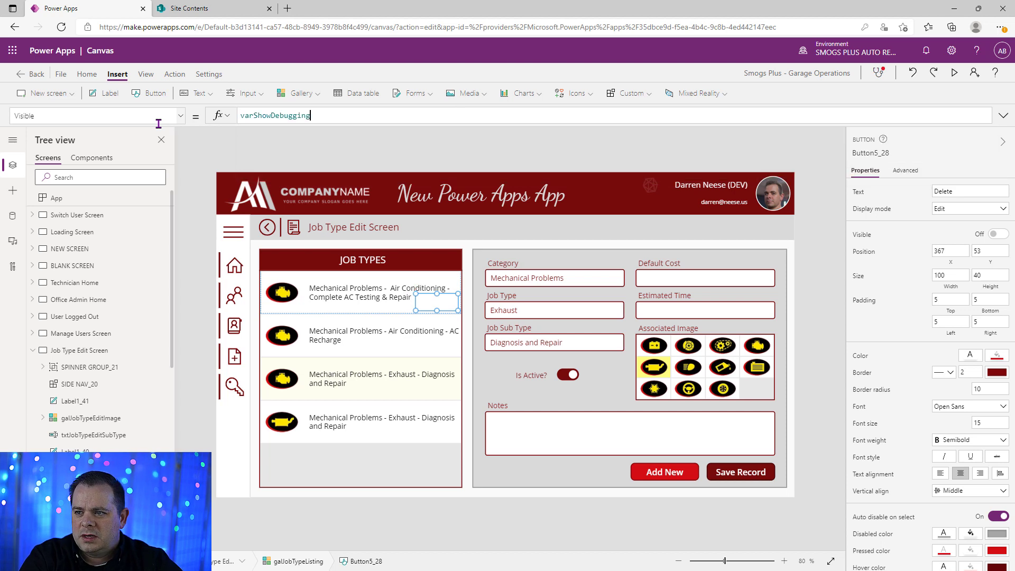
text( And )
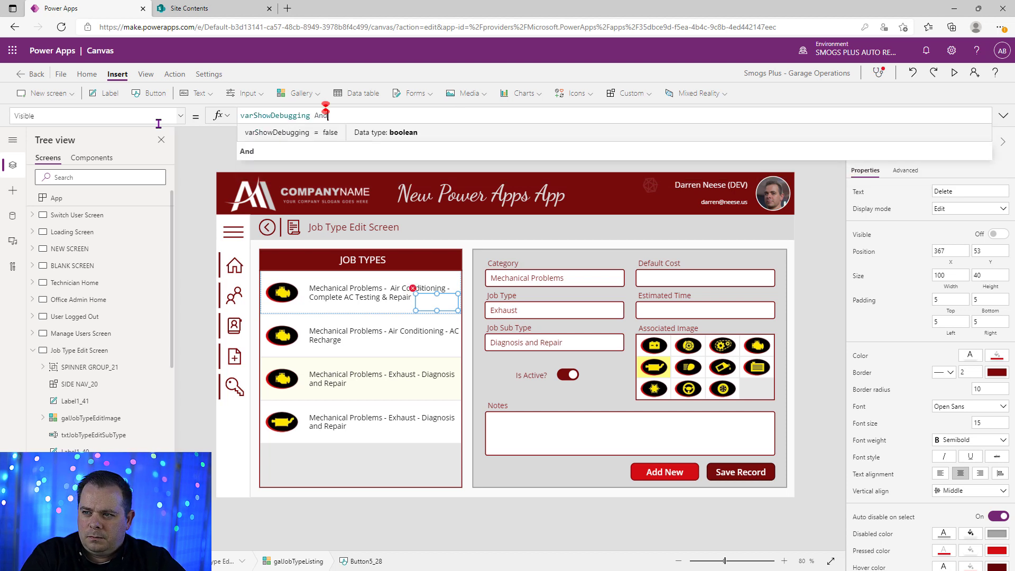
text(ThisItem)
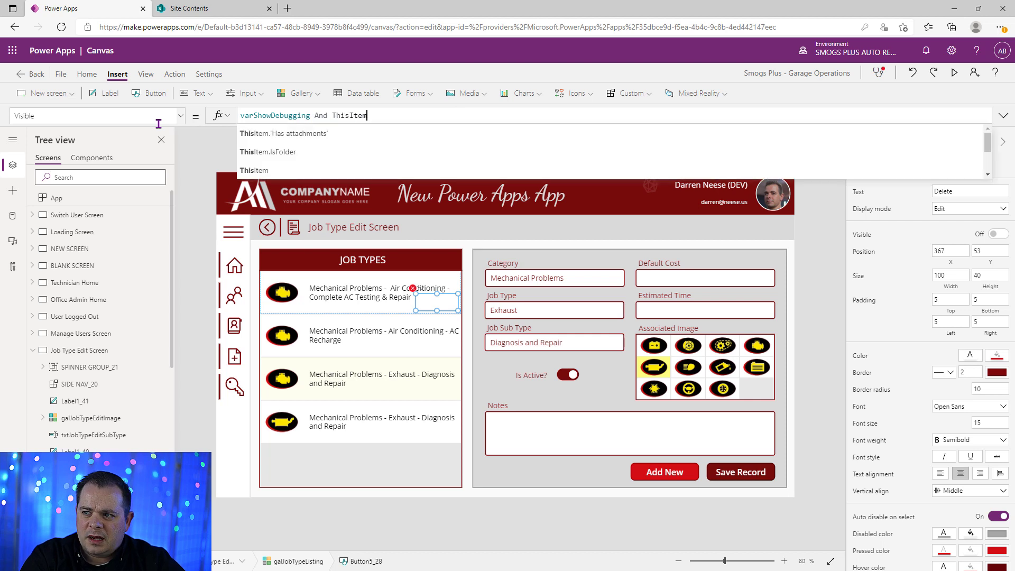
text(.Sss)
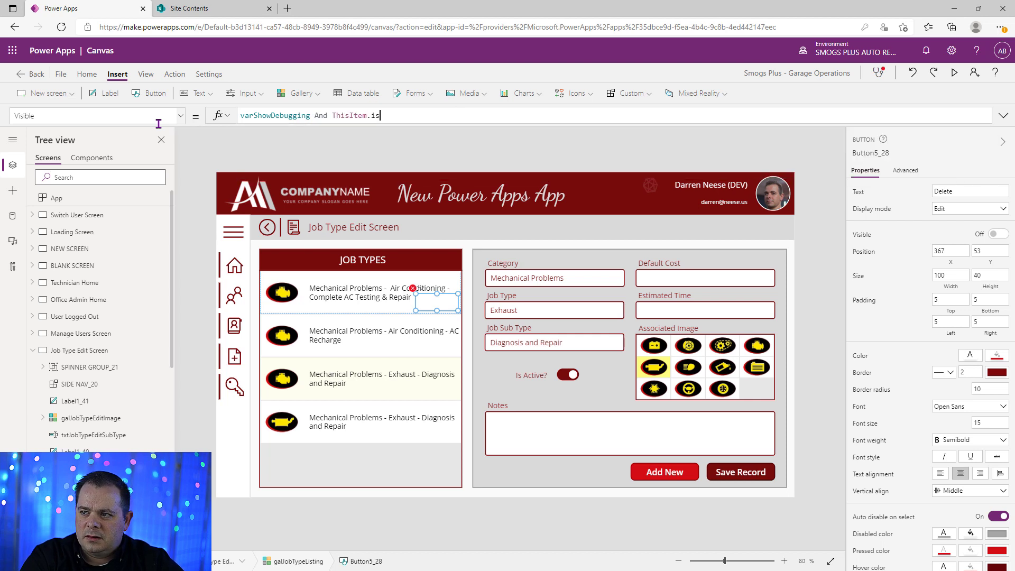
key(Tab)
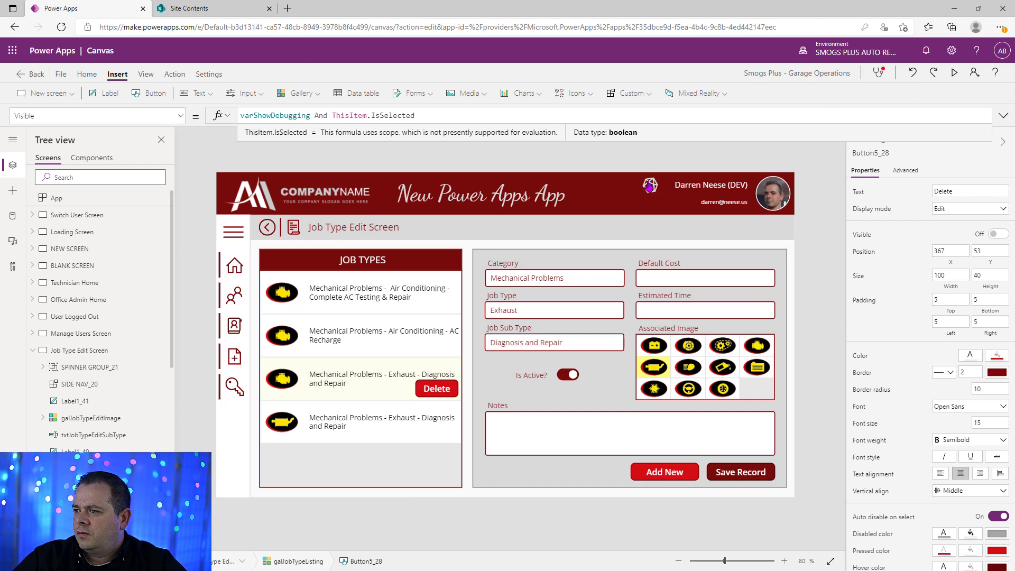
click(347, 292)
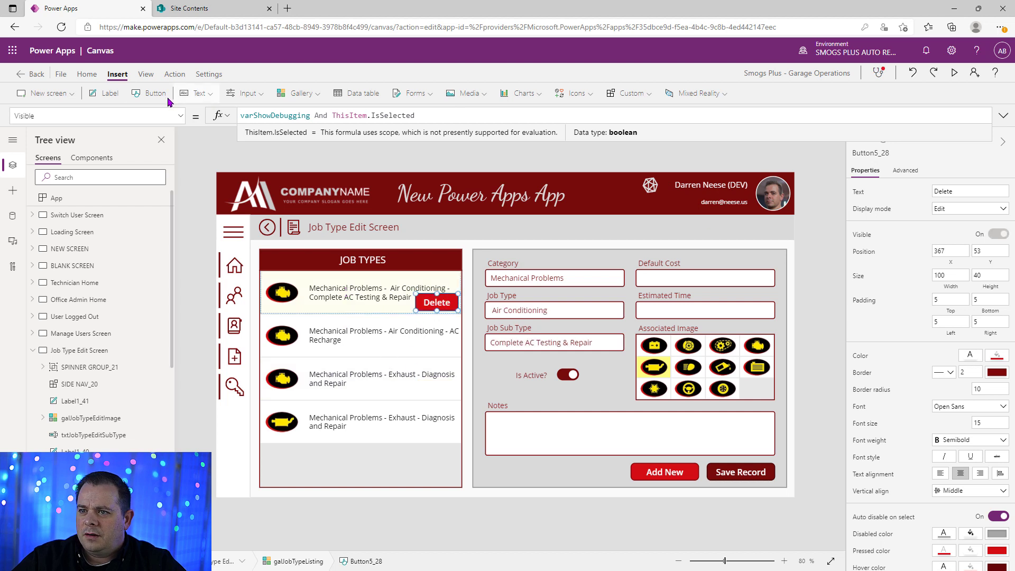
Add Remove(tblJobTypes, ThisItem); between the two varShowSpinner statements in the Delete button's OnSelect formula.
click(174, 74)
click(217, 94)
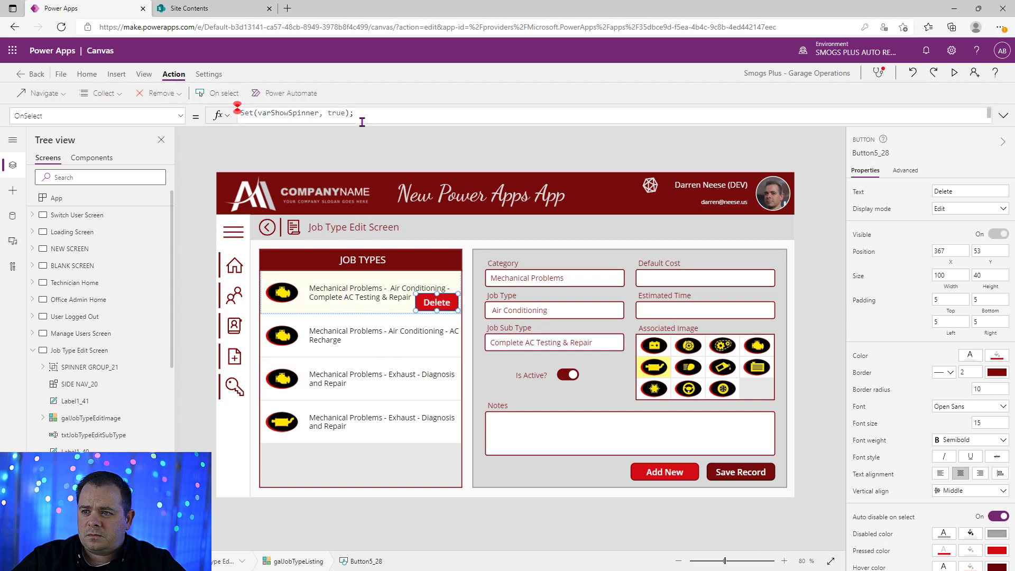
click(292, 122)
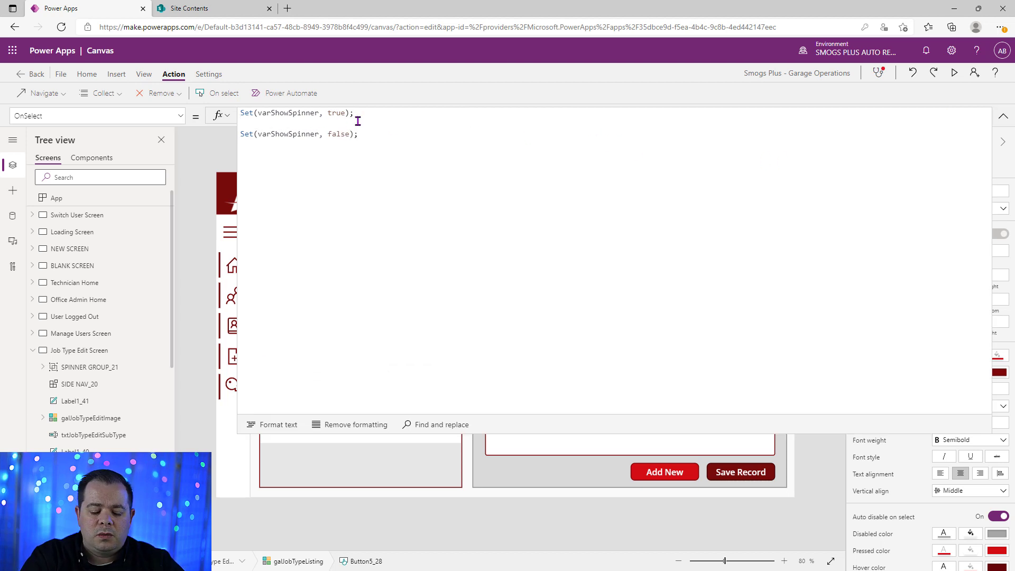
text(Re)
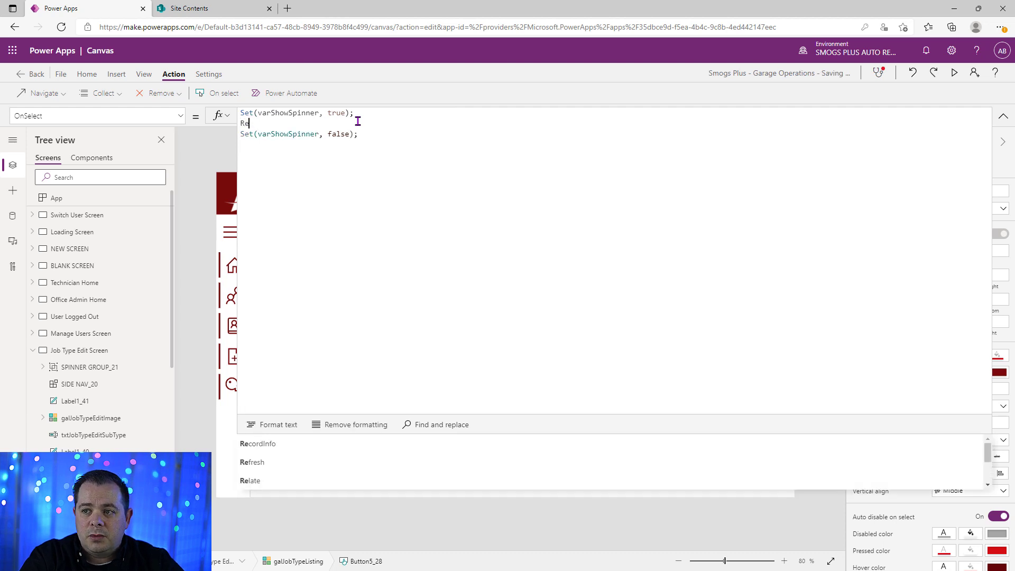
text(move(tbl)
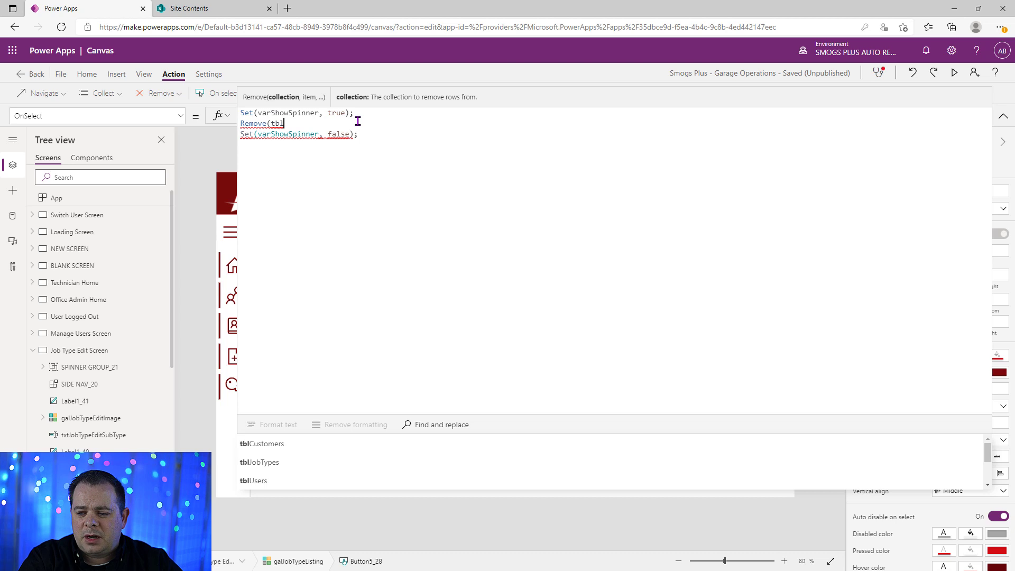
text(JobTypes)
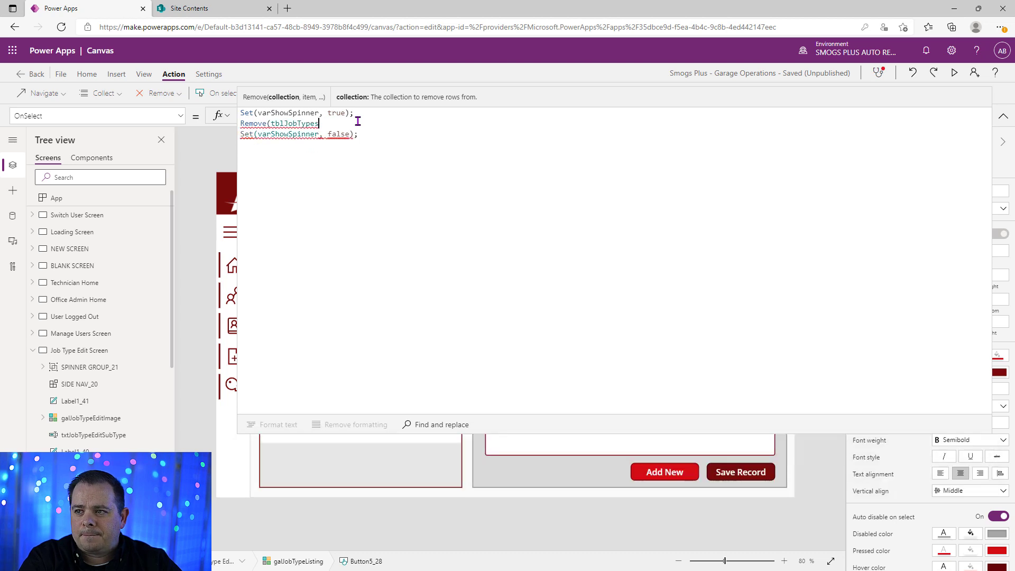
text(, This)
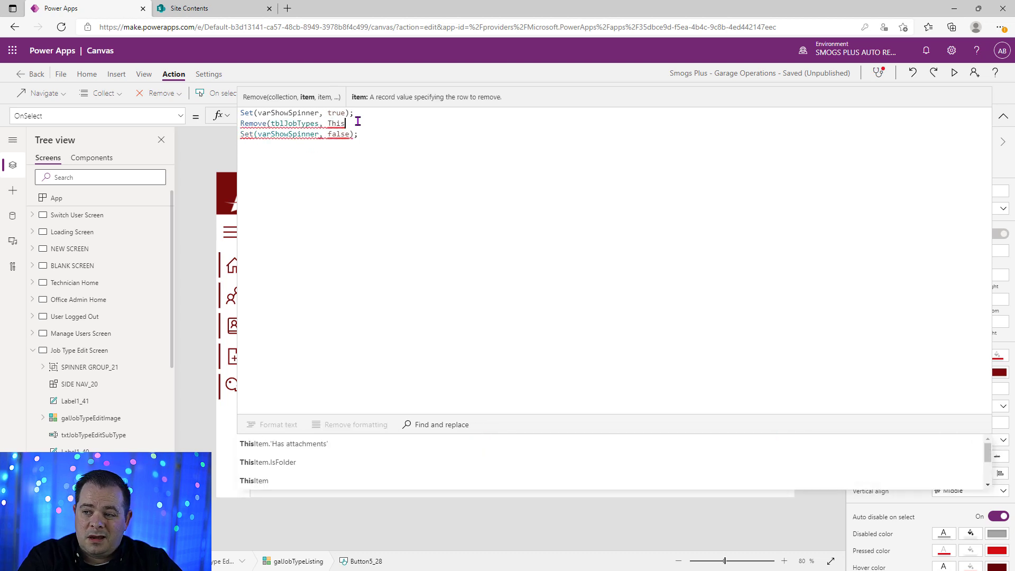
text(Item);)
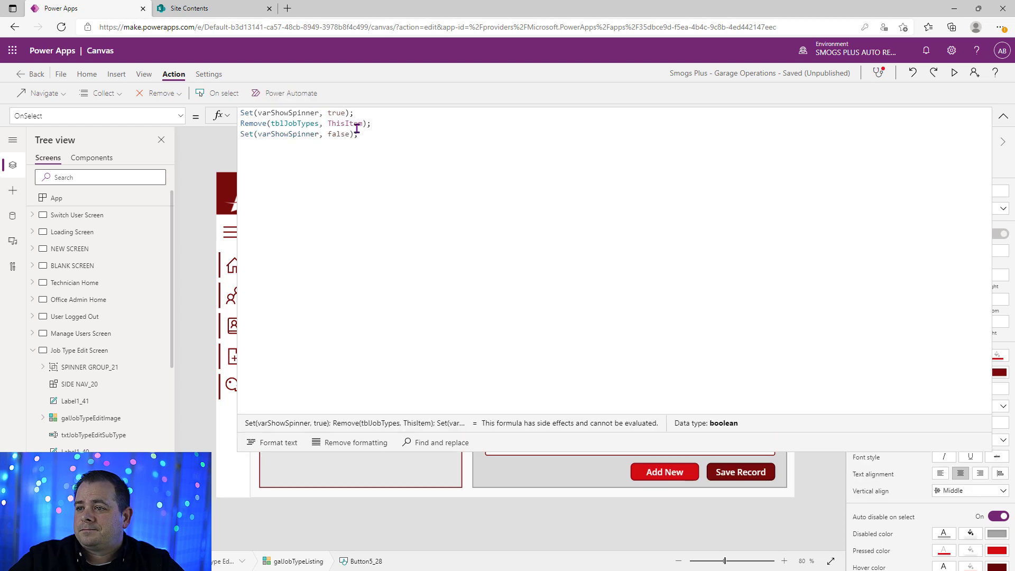
double_click(254, 123)
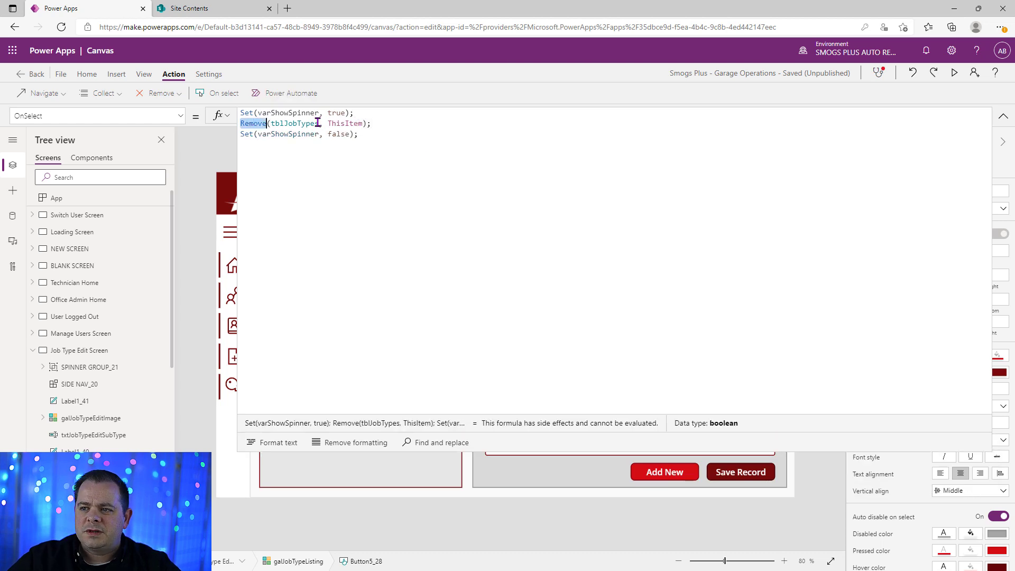
double_click(311, 123)
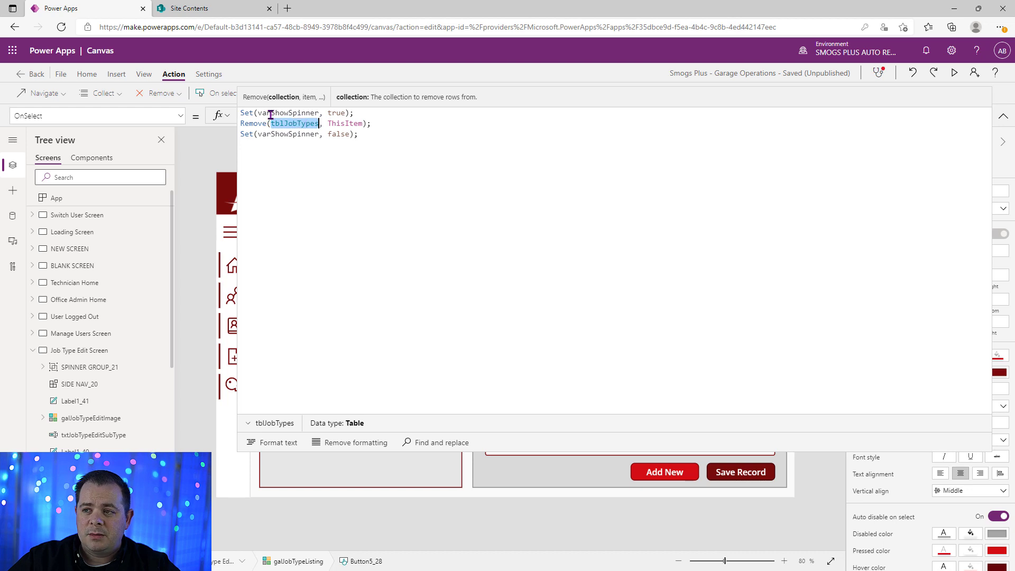
double_click(343, 123)
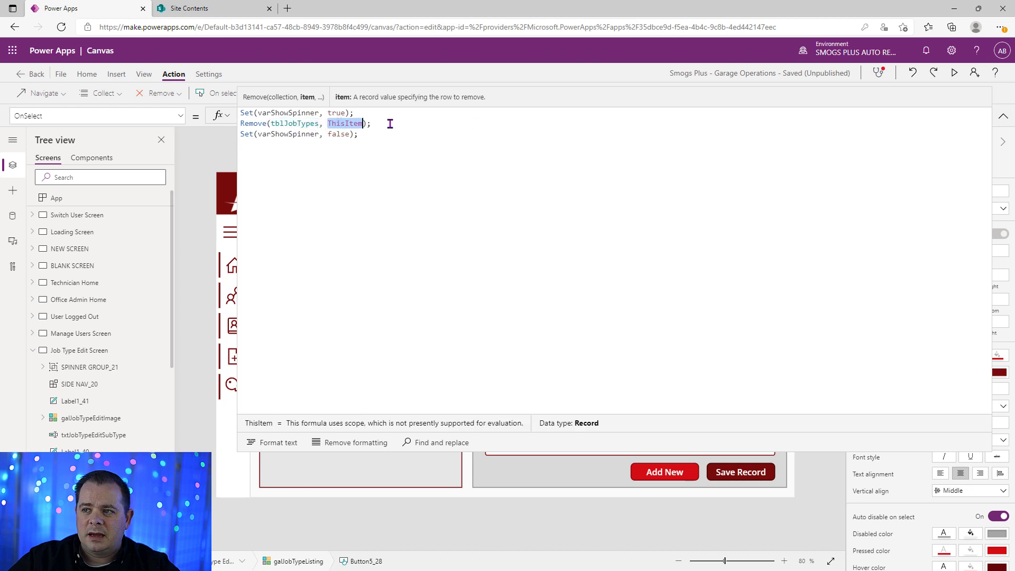
click(999, 121)
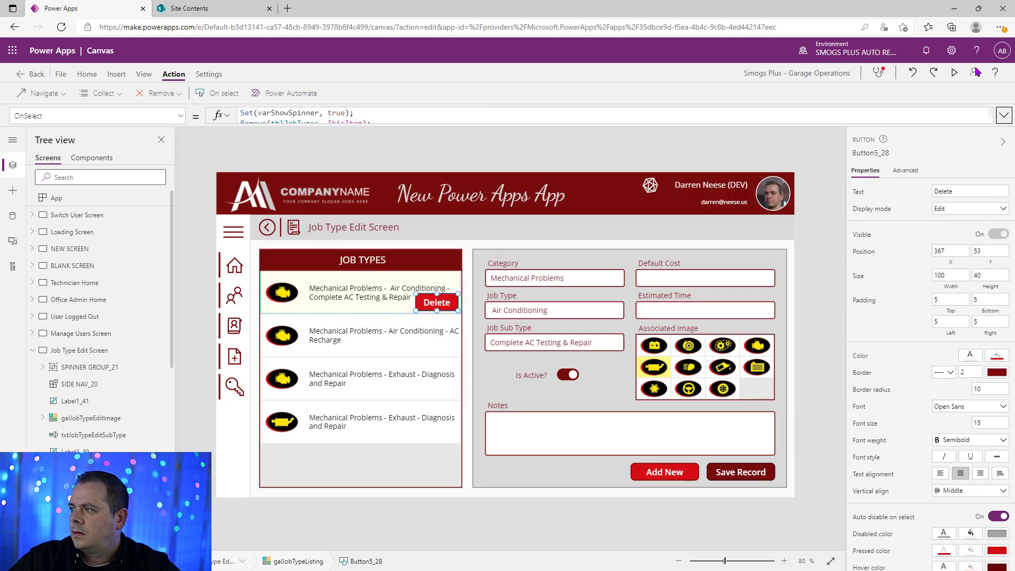
Preview the app, delete the third job type row (Mechanical Problems - Exhaust - Diagnosis and Repair), and close the preview.
click(955, 75)
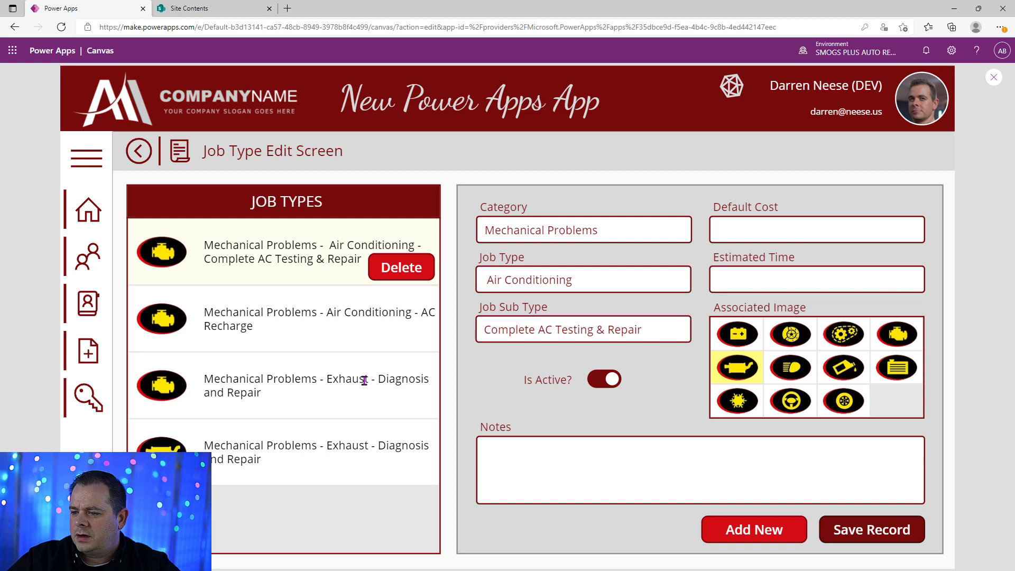
drag(364, 381, 323, 381)
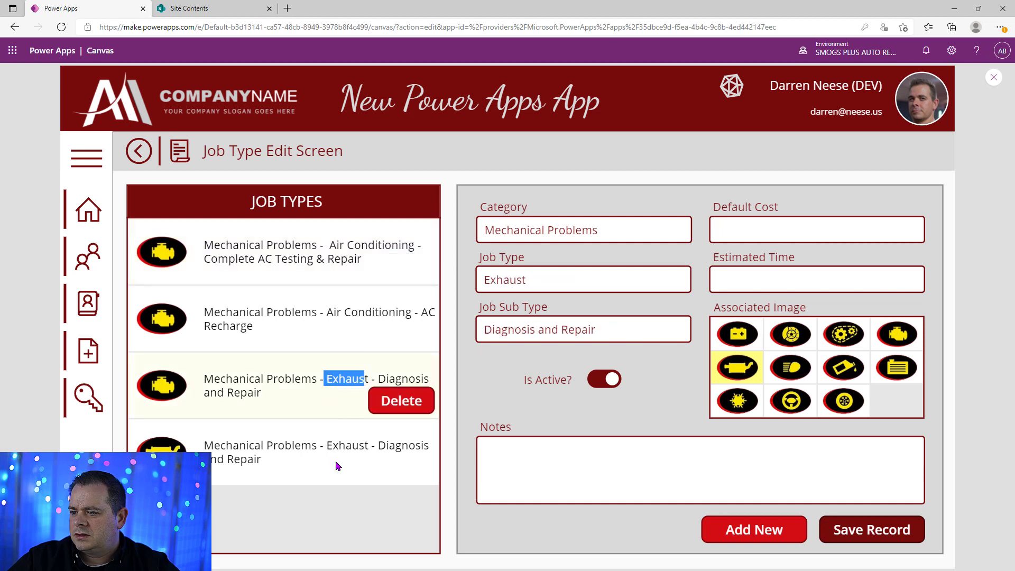
click(255, 380)
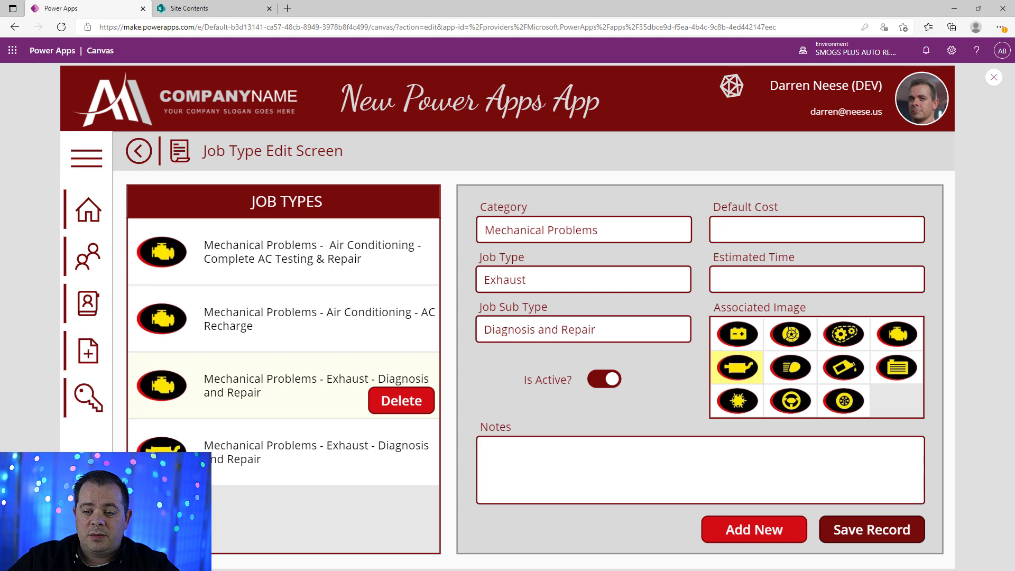
click(373, 406)
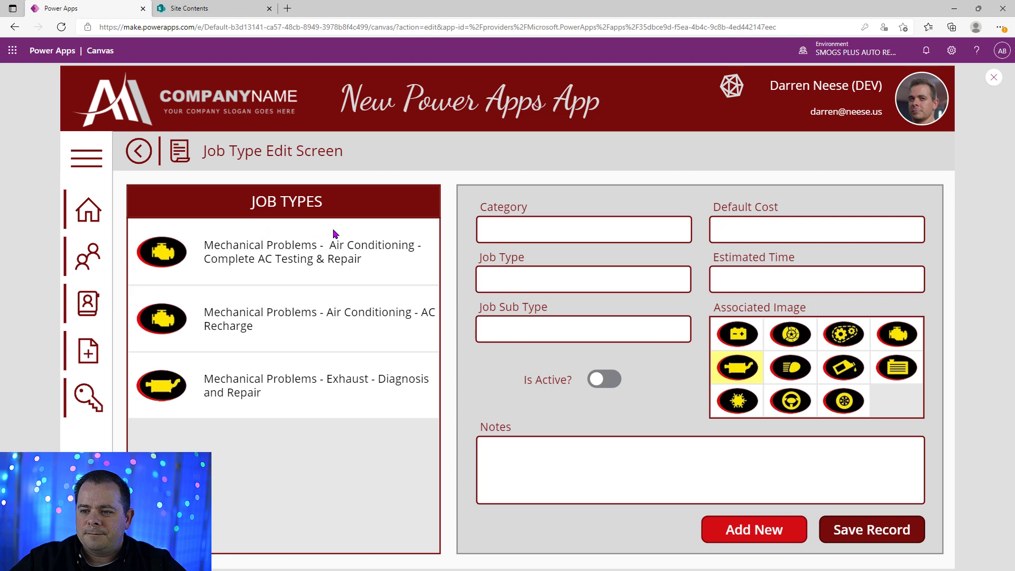
click(993, 74)
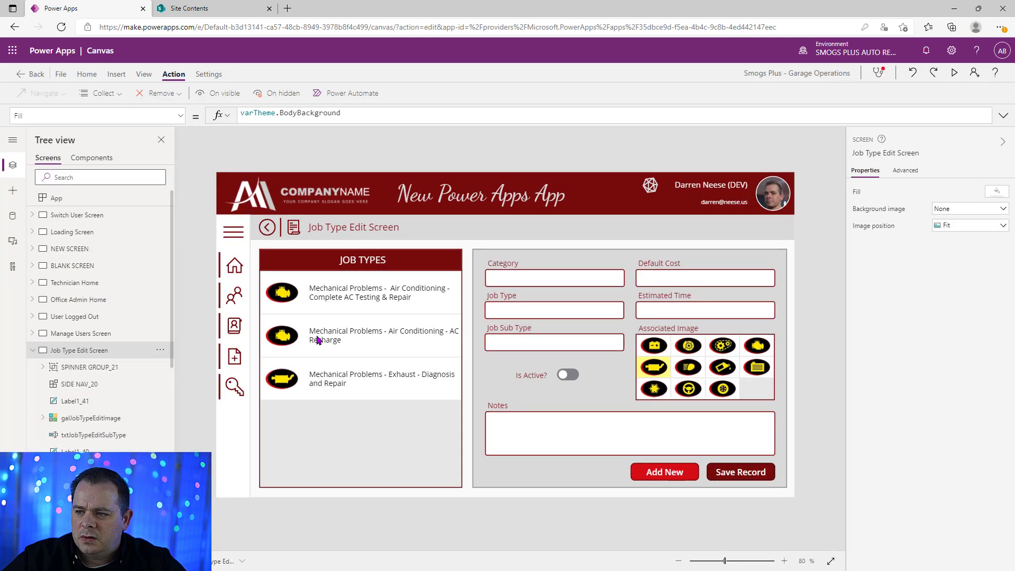
Shorten the title label in the Job Types gallery row and set its Text formula to ThisItem.Category.
click(352, 299)
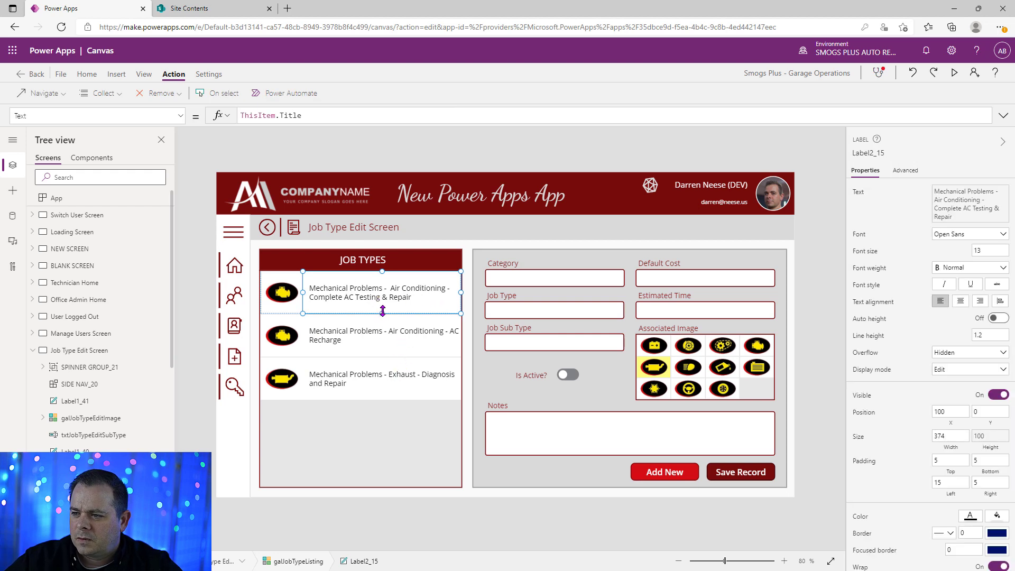
drag(382, 311, 382, 299)
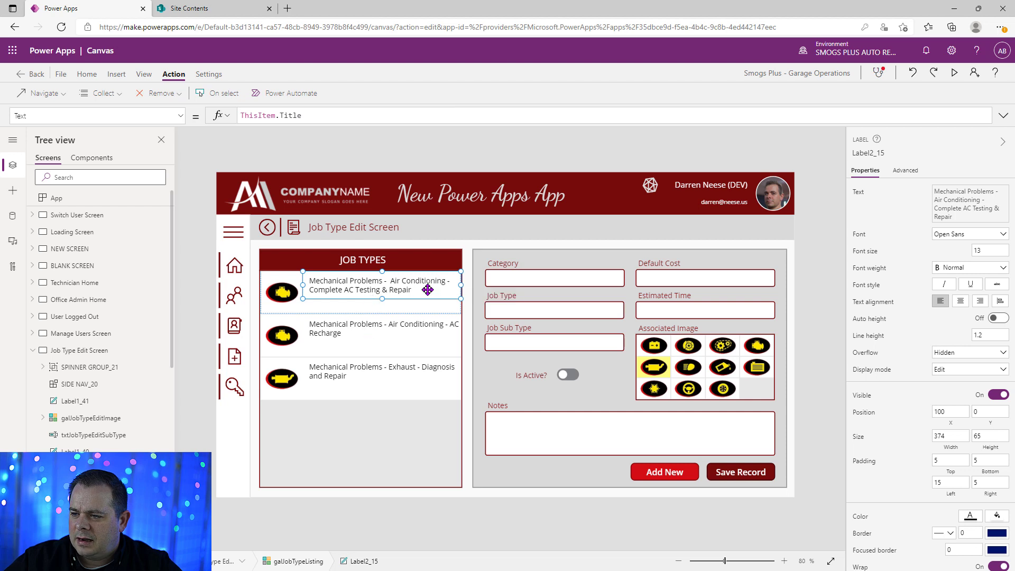
double_click(291, 115)
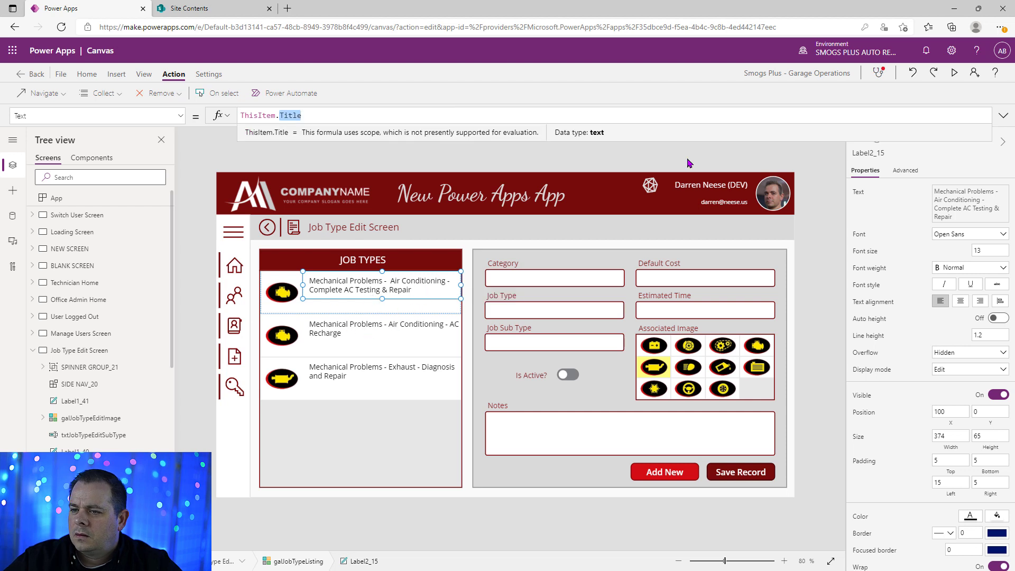
text(Cate)
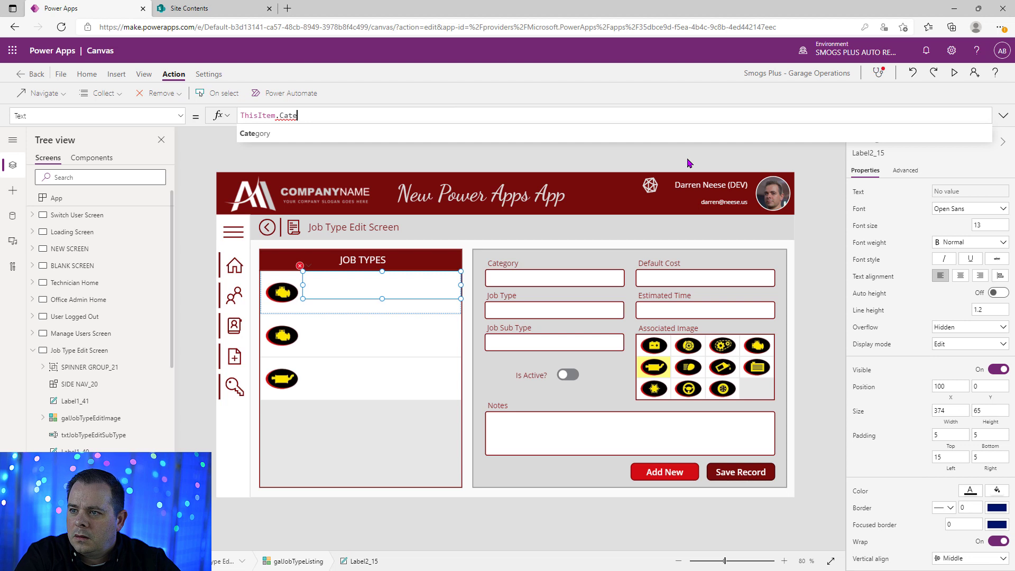
key(Tab)
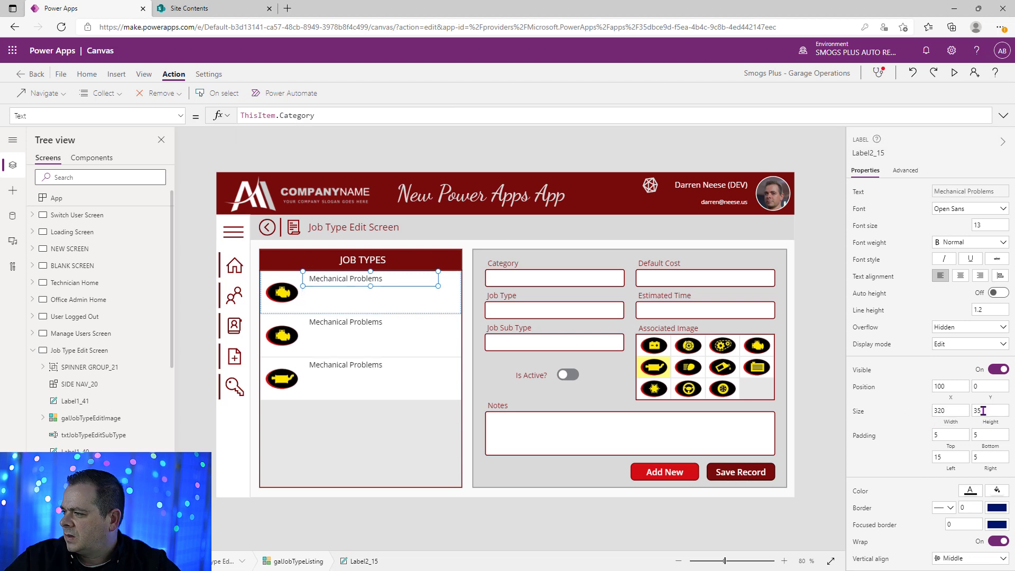
Set the Category label's height to 29 and move it down to about Y 7 in the gallery row.
drag(983, 410, 910, 408)
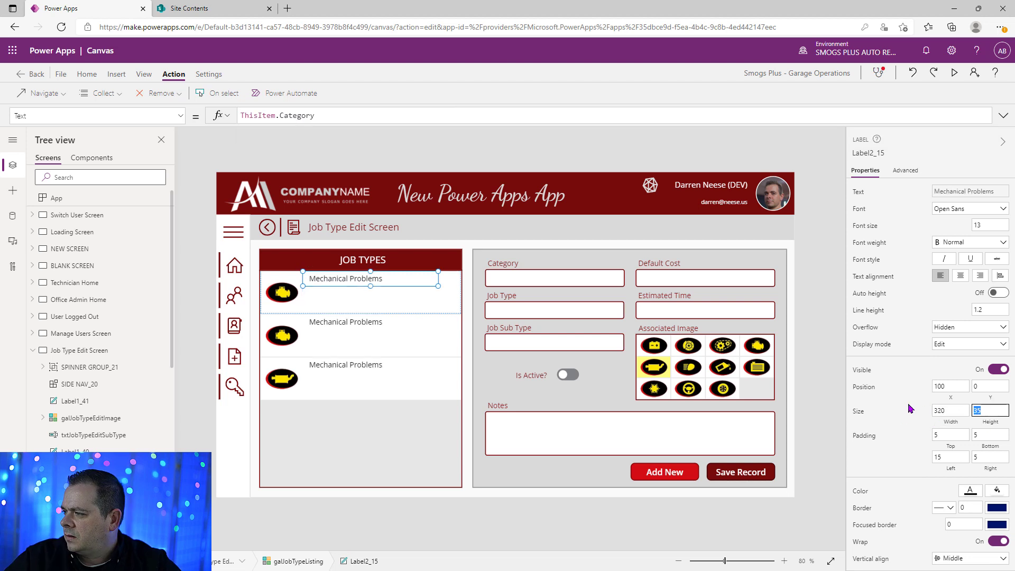
text(30)
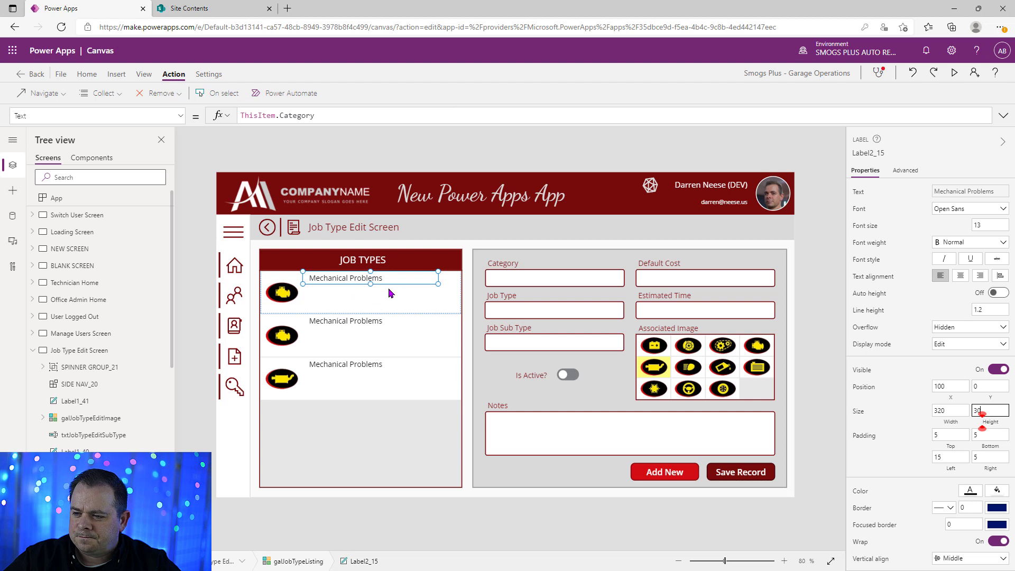
key(Down)
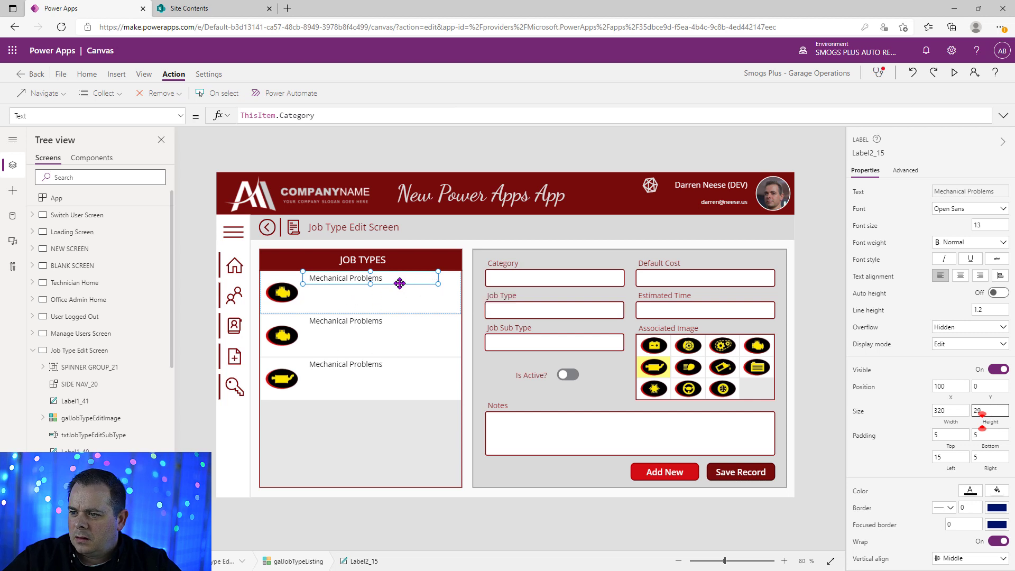
drag(400, 281, 401, 283)
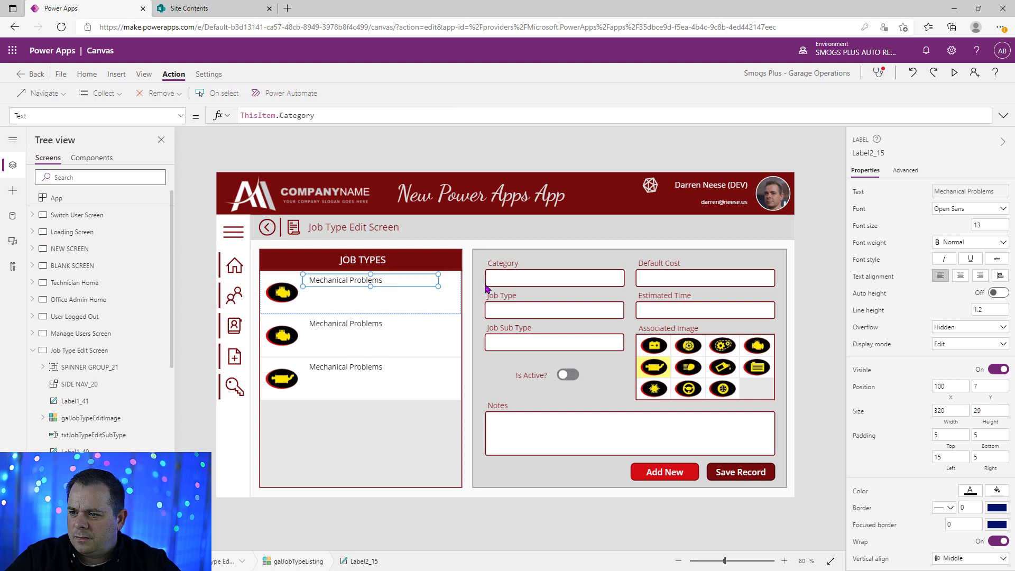
Nudge the Category label to X 93, Y 14 within the gallery row.
key(Left)
key(Left)
key(Left)
key(Left)
key(Left)
key(Left)
key(Left)
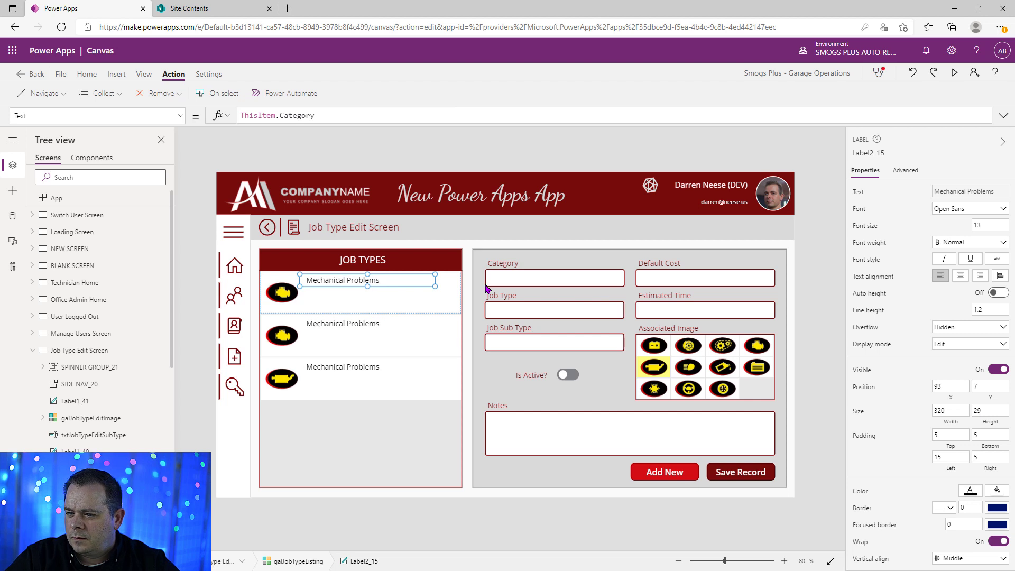
key(Down)
key(Down)
key(Down)
key(Down)
key(Down)
key(Down)
key(Down)
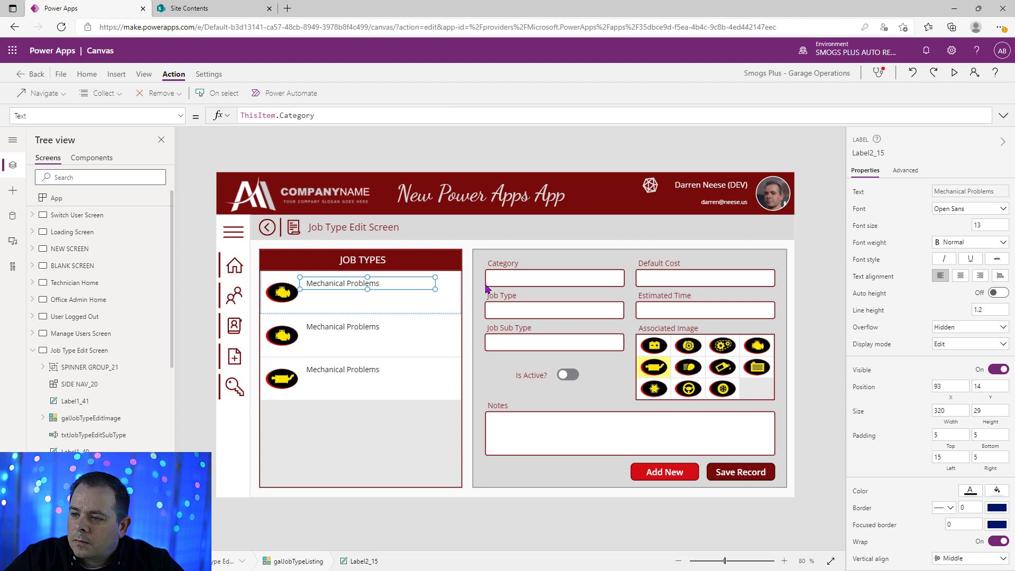
Duplicate the Category label twice in the gallery row and place the copies below it at about Y 43 and Y 71.
key(ctrl+c)
key(ctrl+v)
drag(321, 296, 343, 297)
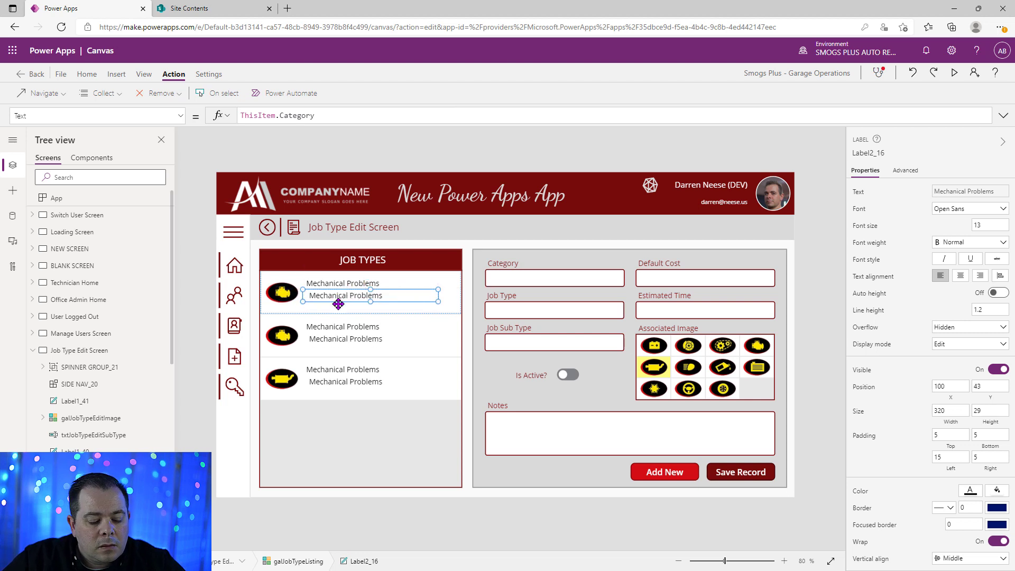
key(ctrl+v)
drag(326, 300, 352, 319)
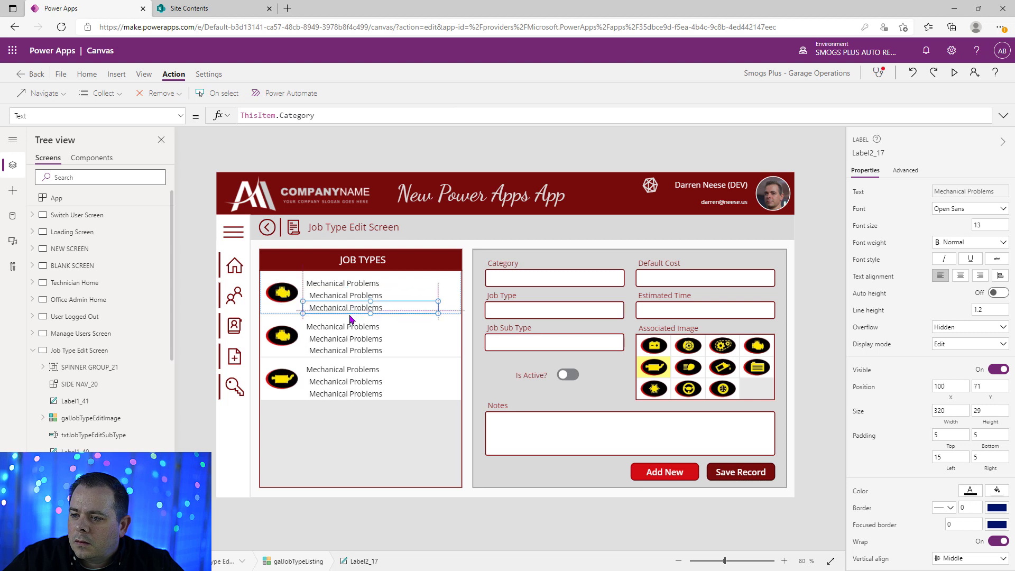
Stack the three labels directly beneath one another at X 100, starting at the row's upper edge and ending with the lowest at Y 58.
click(338, 284)
mouse_move(350, 281)
mouse_down()
mouse_move(348, 273)
mouse_move(363, 289)
mouse_up()
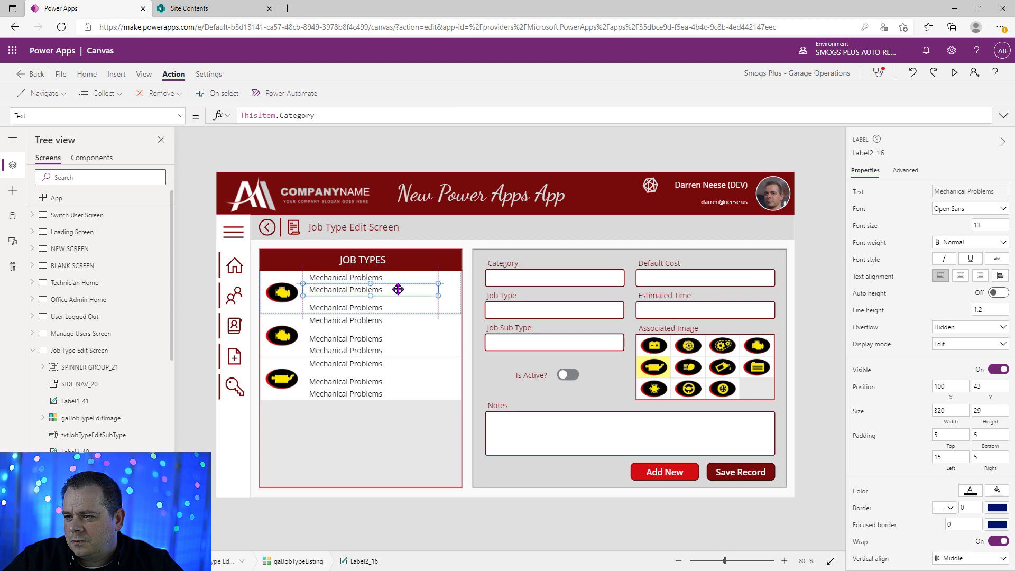
click(395, 307)
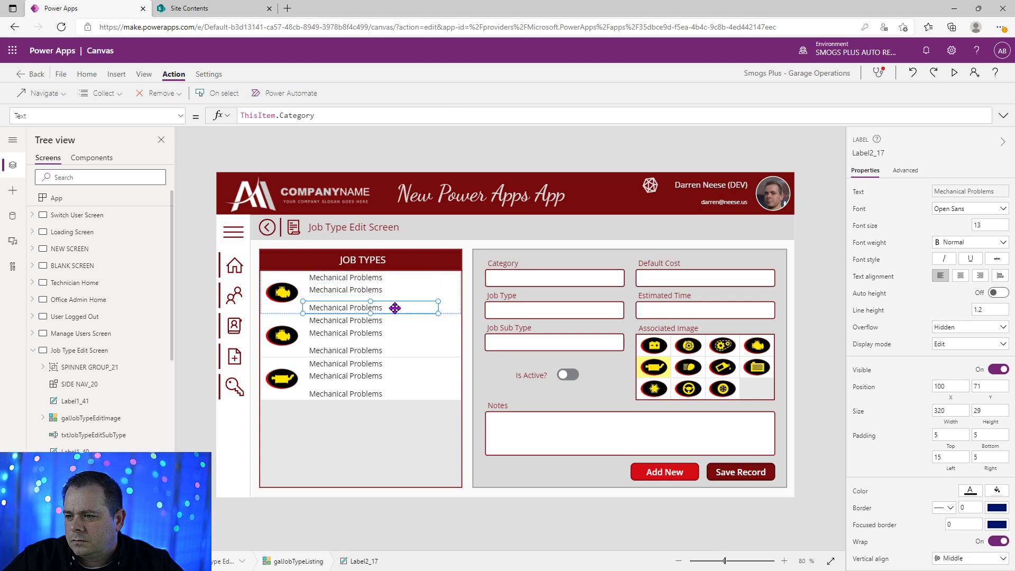
drag(395, 307, 396, 302)
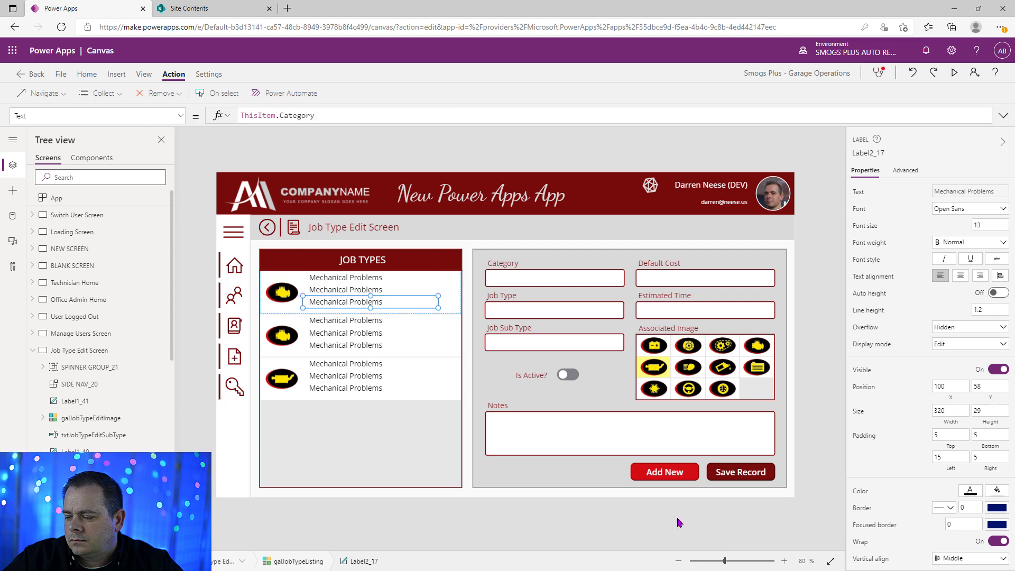
Left-align the three row labels and move them down together so the first one sits at about Y 6.
drag(723, 565, 750, 560)
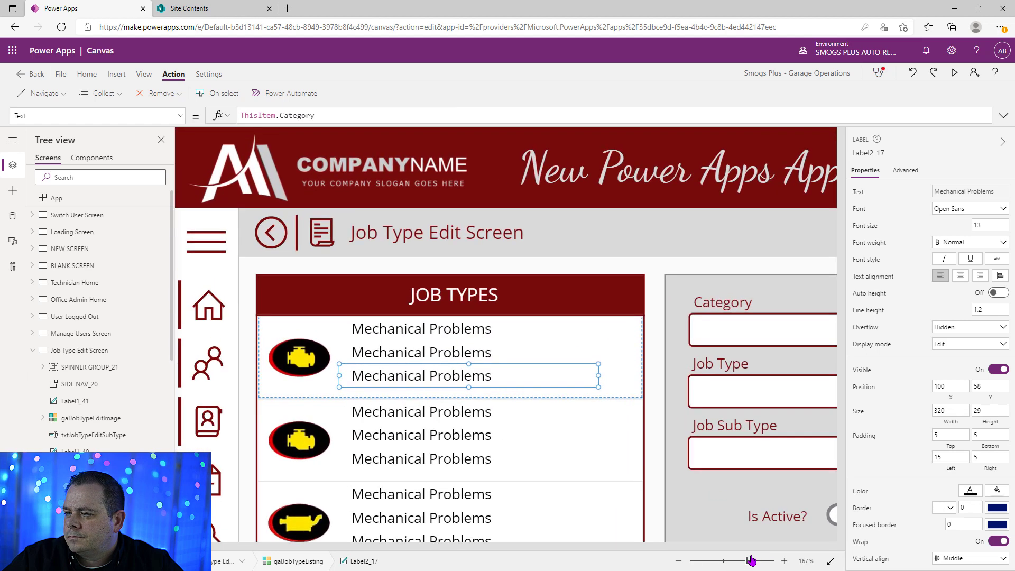
click(531, 379)
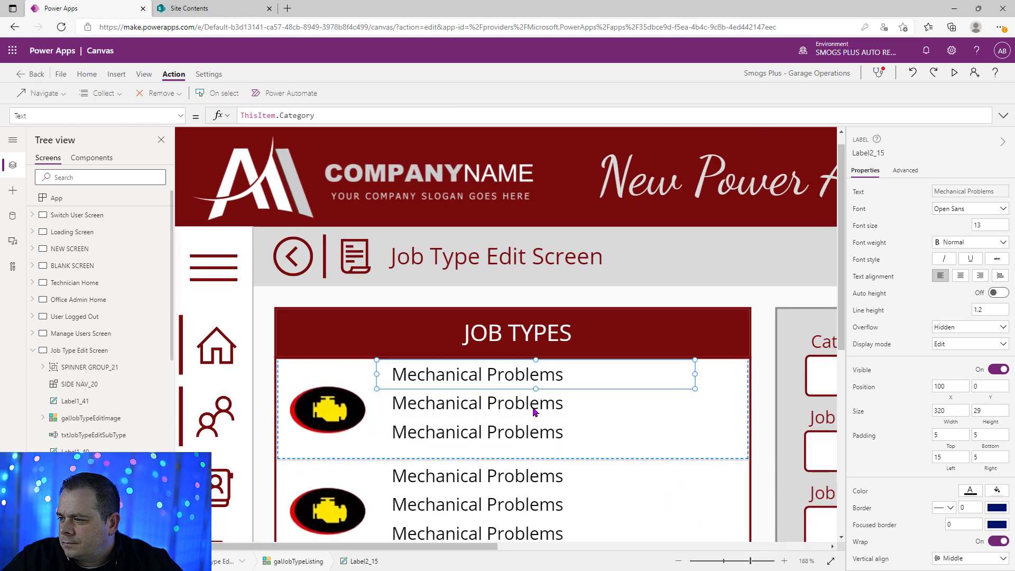
shift+click(533, 407)
shift+click(556, 432)
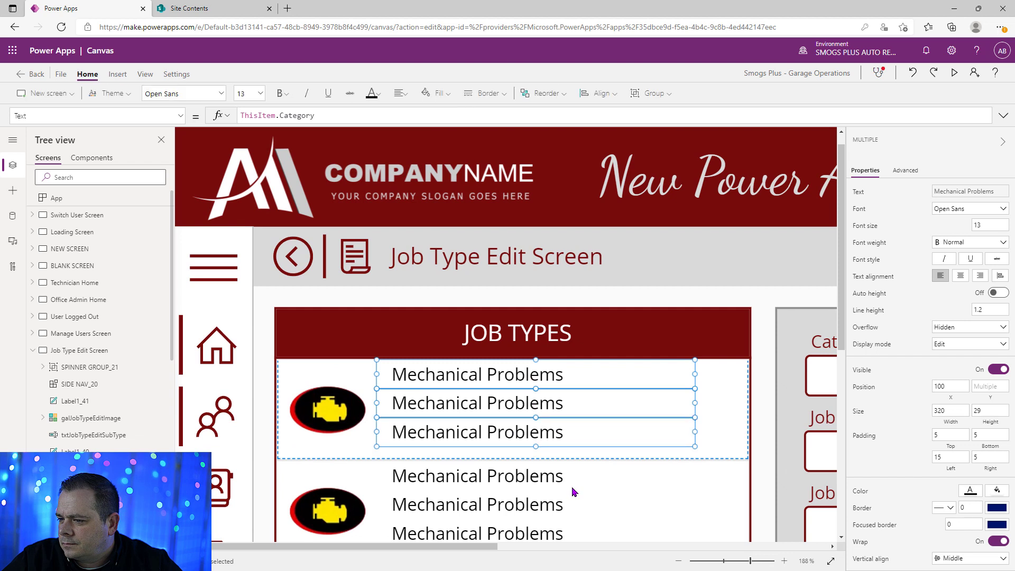
right_click(436, 405)
mouse_move(465, 514)
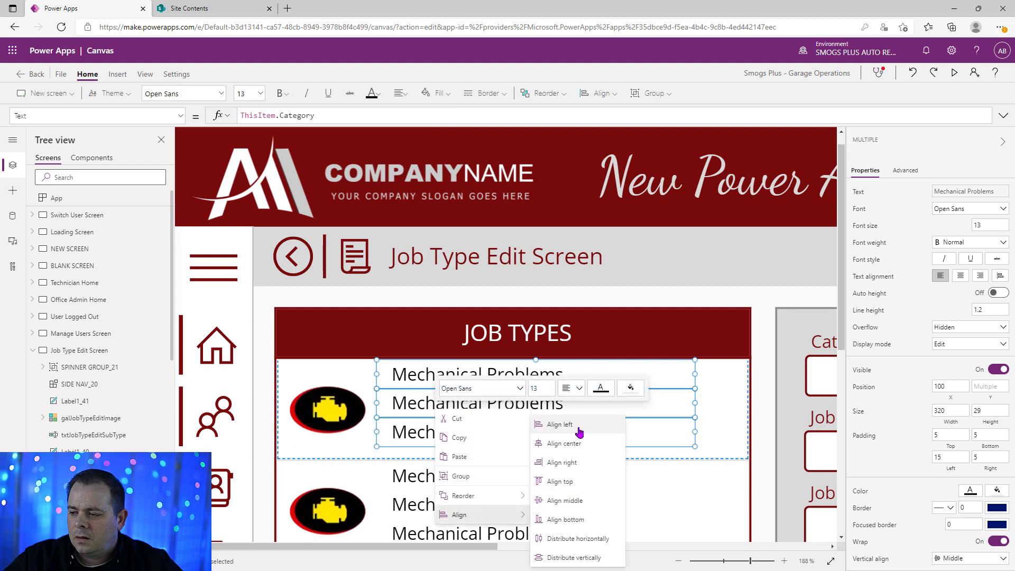
click(588, 426)
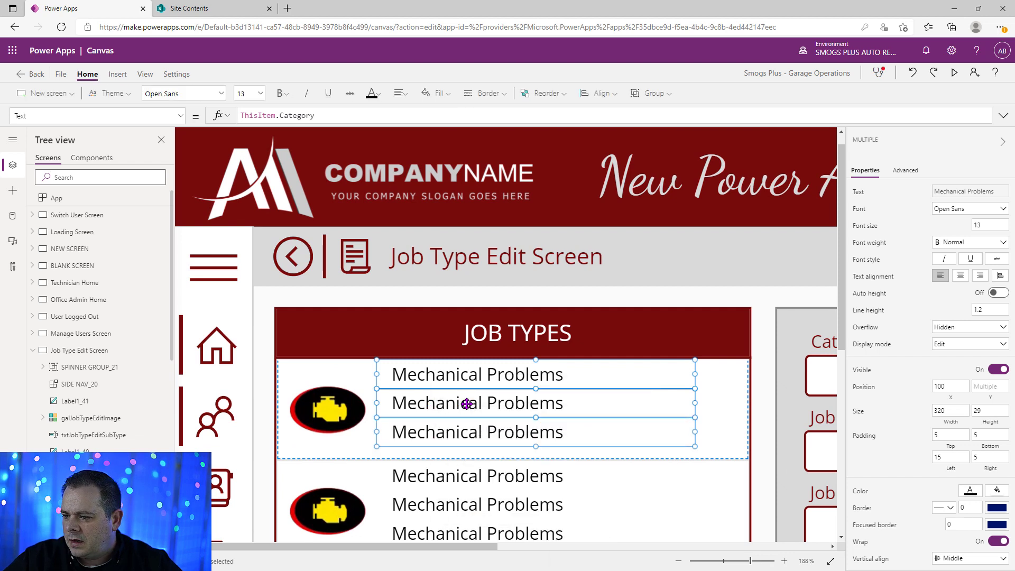
drag(466, 404, 472, 410)
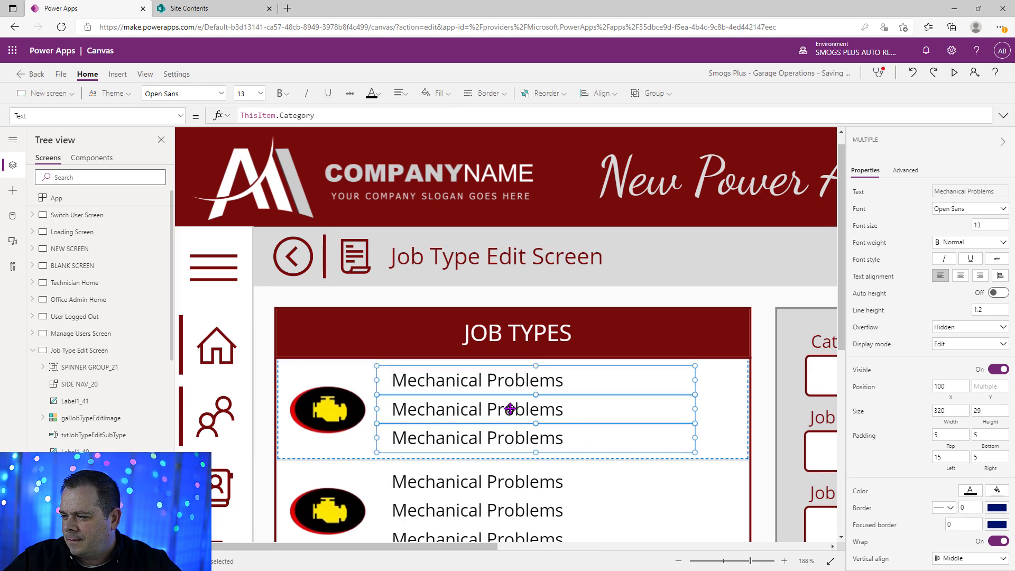
drag(733, 561, 723, 562)
click(797, 334)
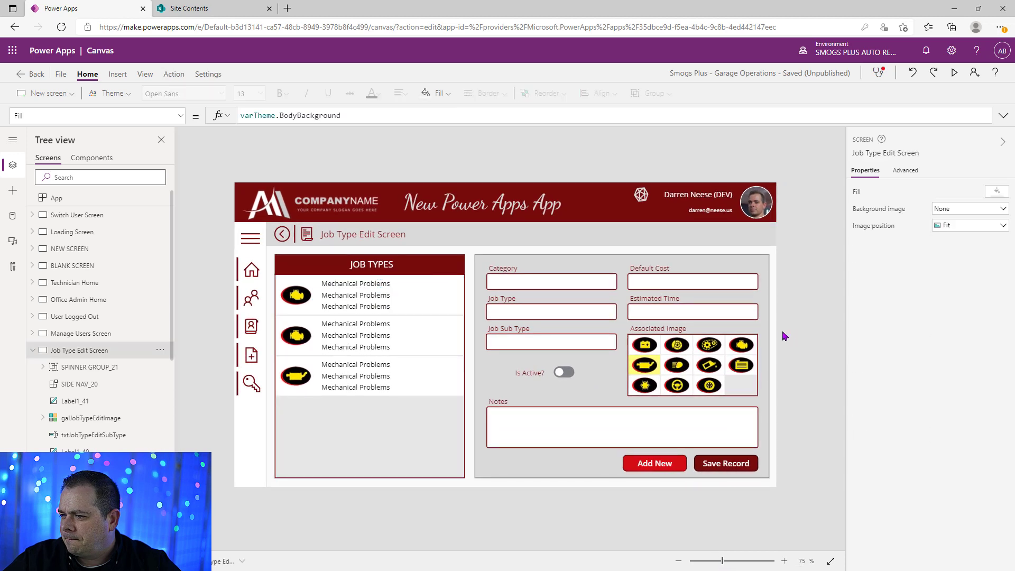
Fill the first label in the gallery row with light grey, RGBA(237, 237, 237, 1).
click(354, 285)
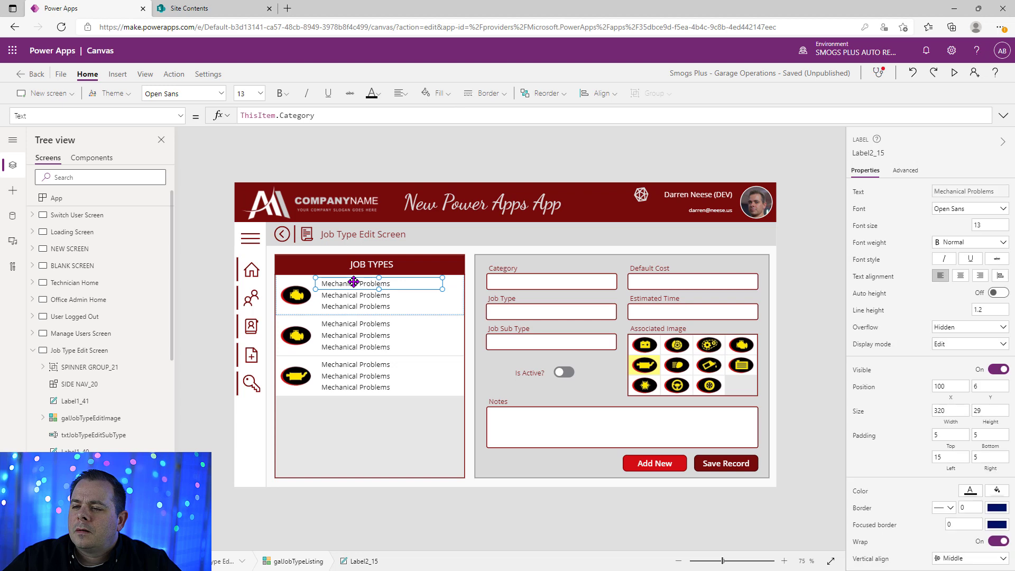
click(998, 491)
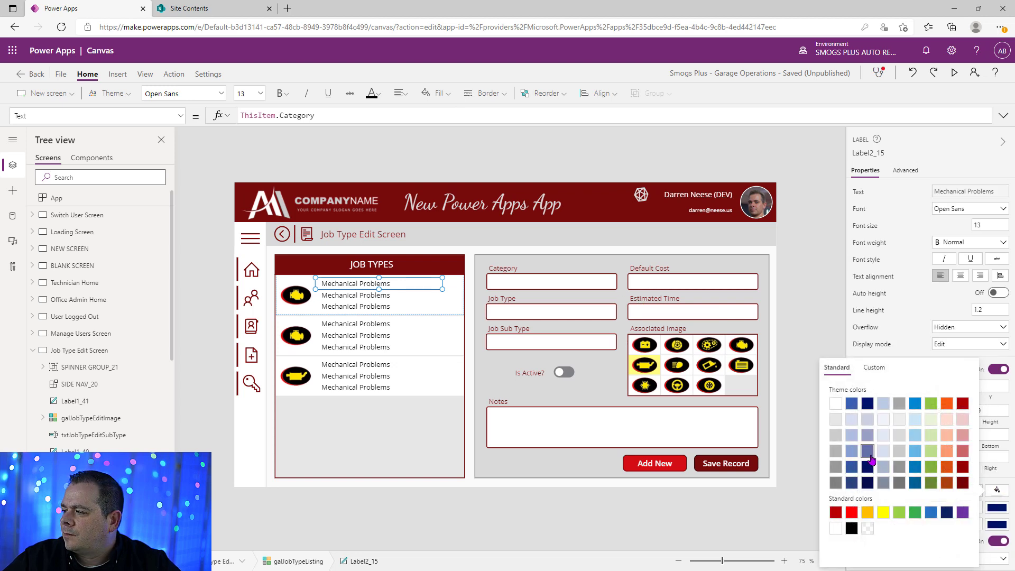
click(898, 423)
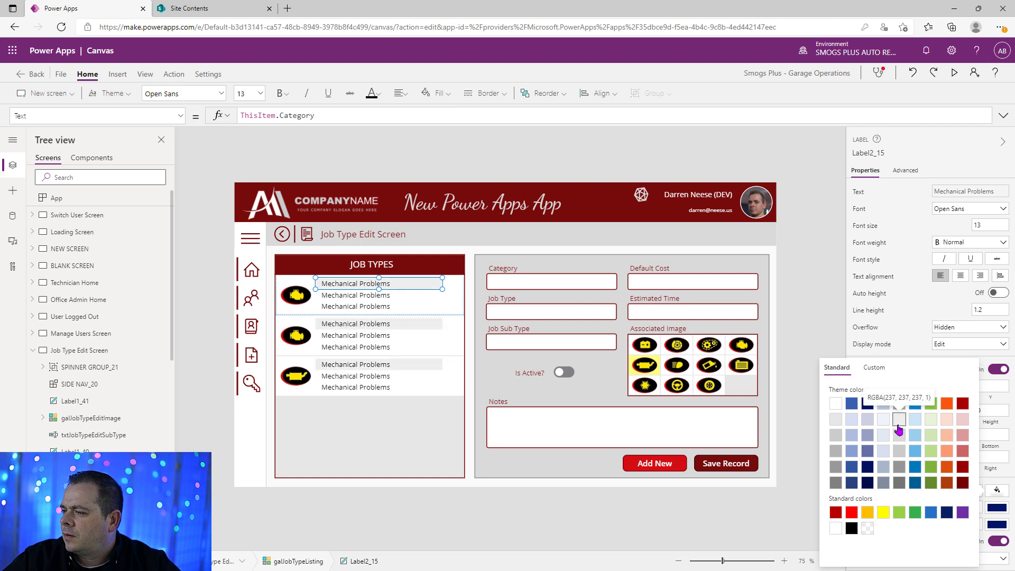
click(417, 284)
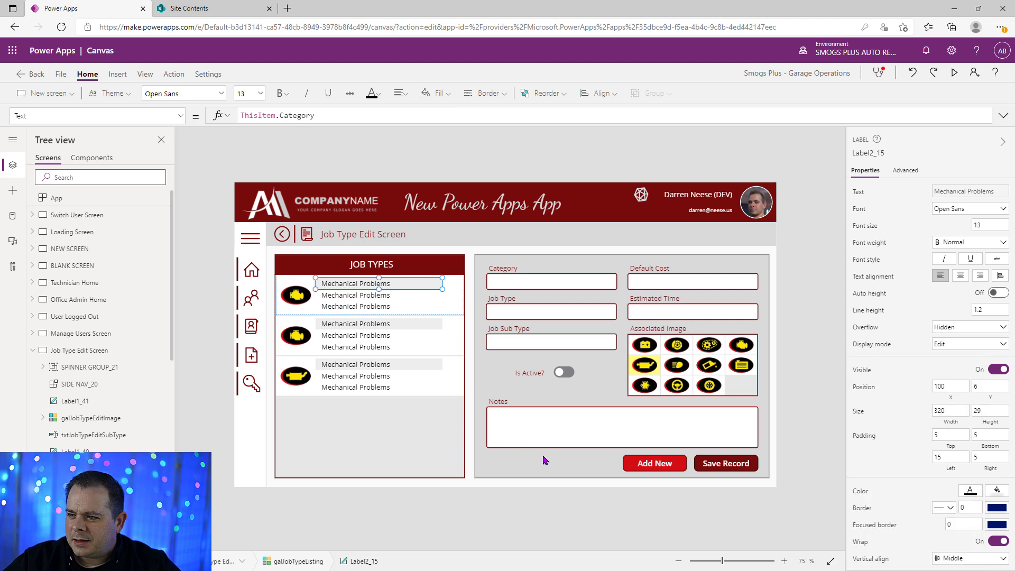
Set the width of all three row labels in the gallery to Parent.TemplateWidth - Self.X - 30.
click(952, 422)
drag(281, 114, 203, 116)
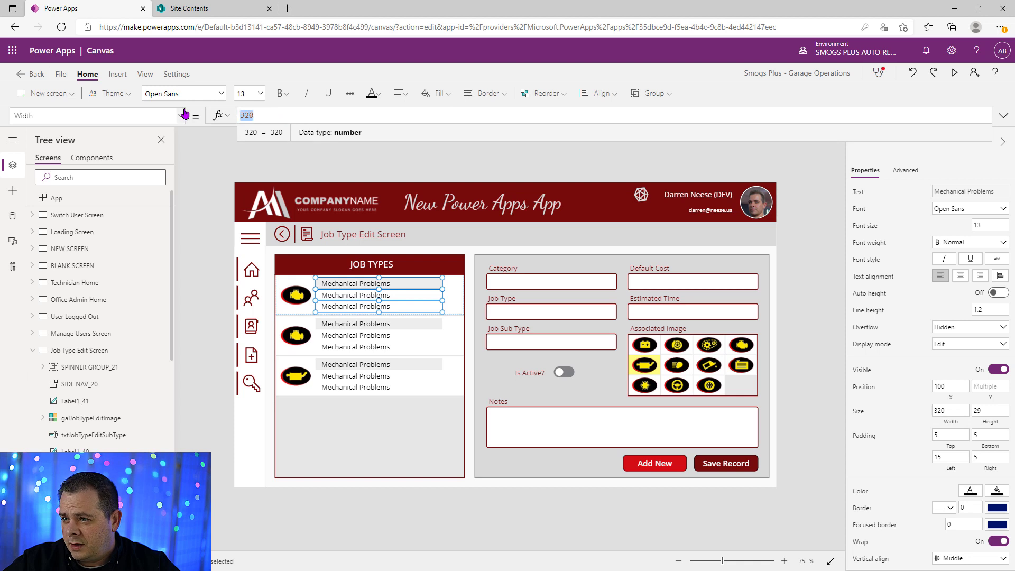
text(Parent.Tem)
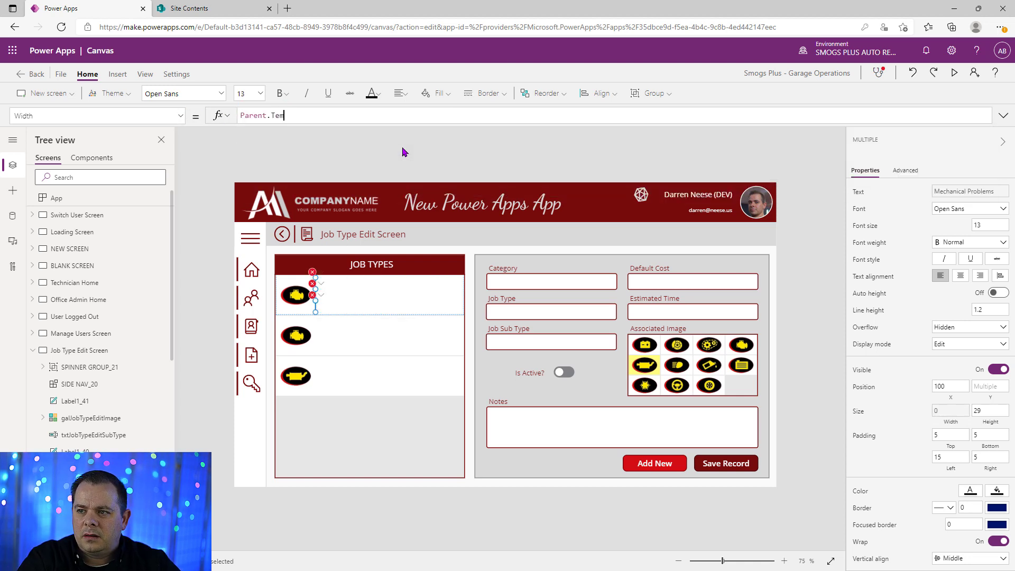
text(plateWidth )
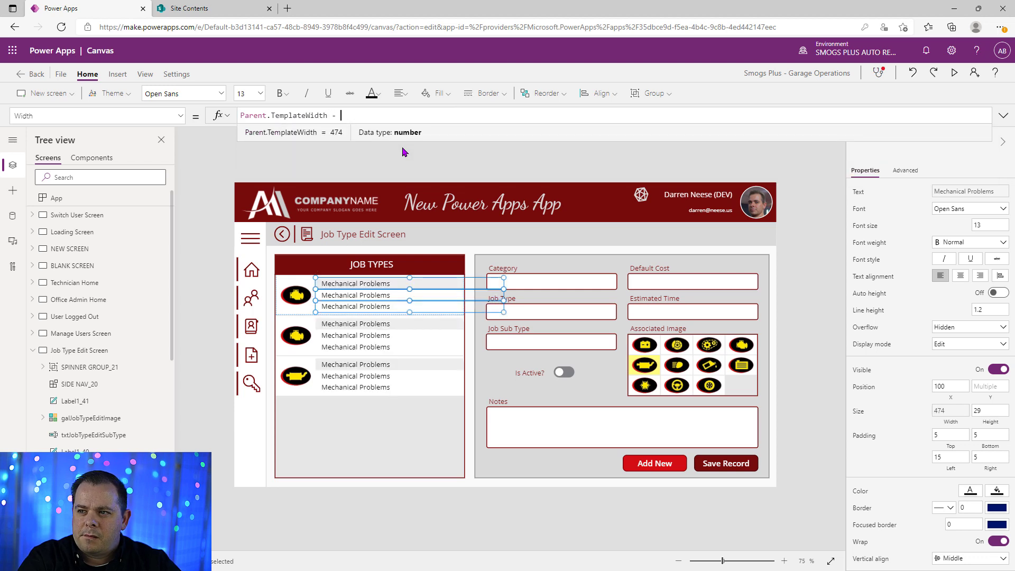
text(- Self.)
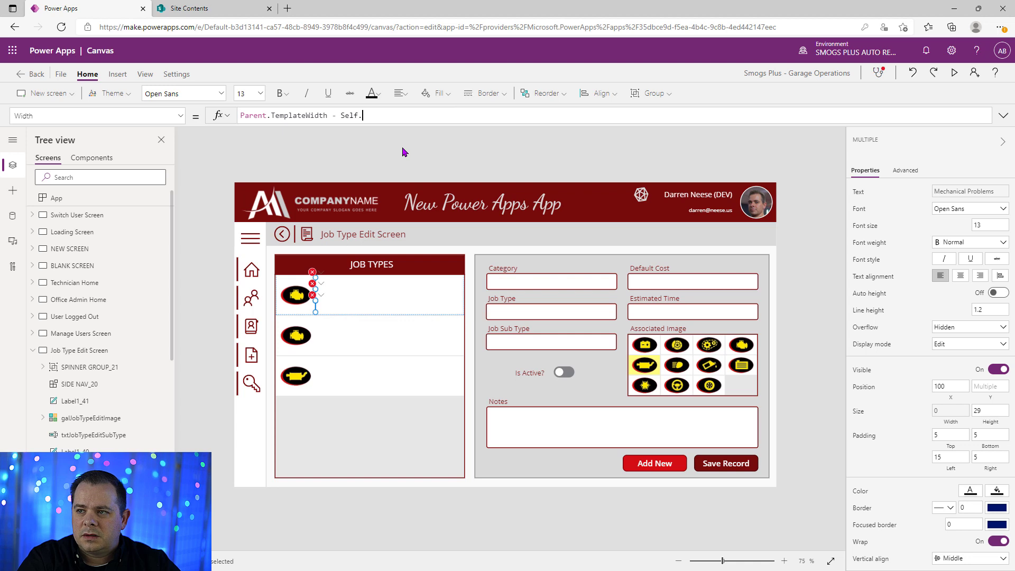
text(X )
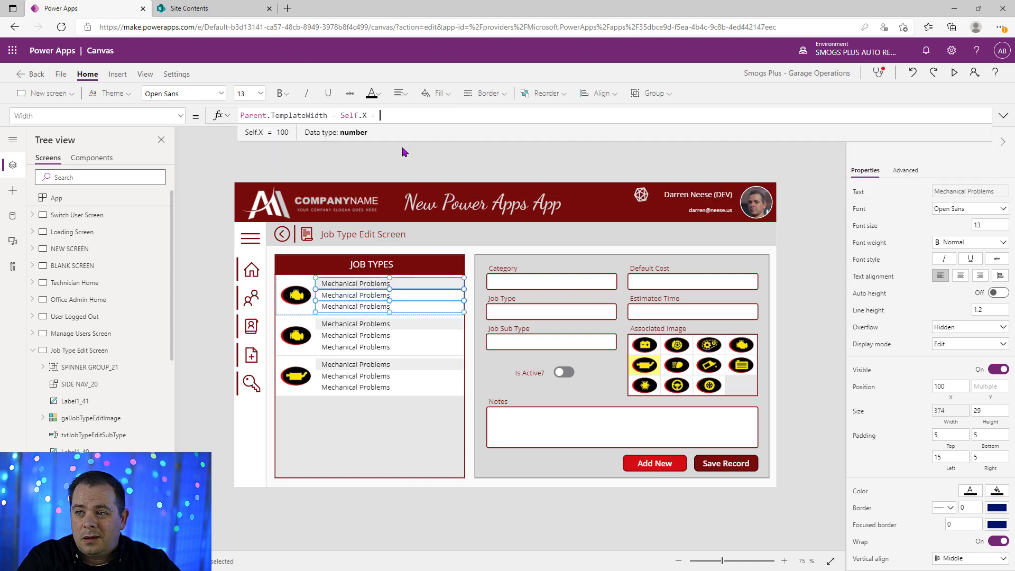
text(- 20)
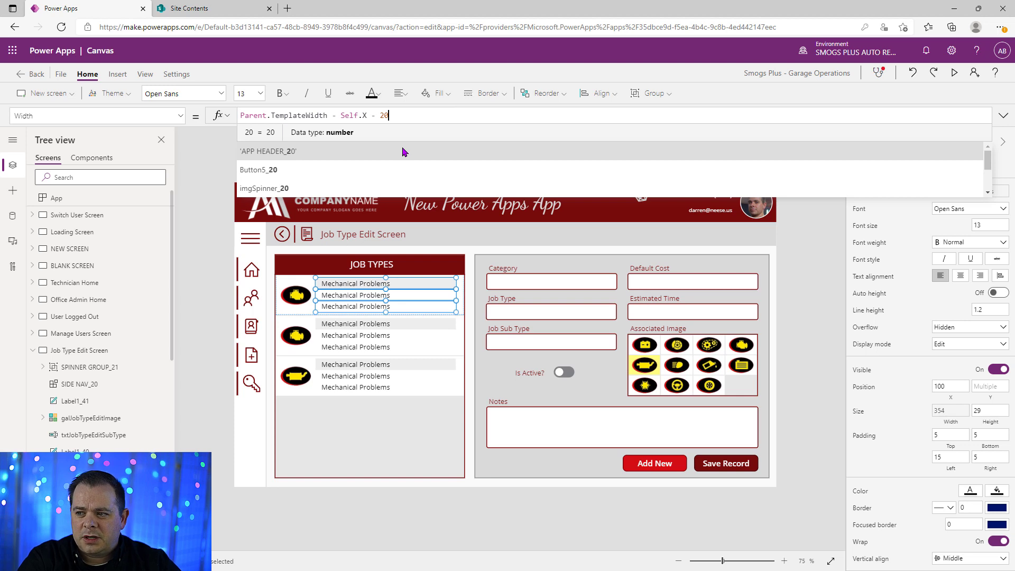
key(BackSpace)
key(BackSpace)
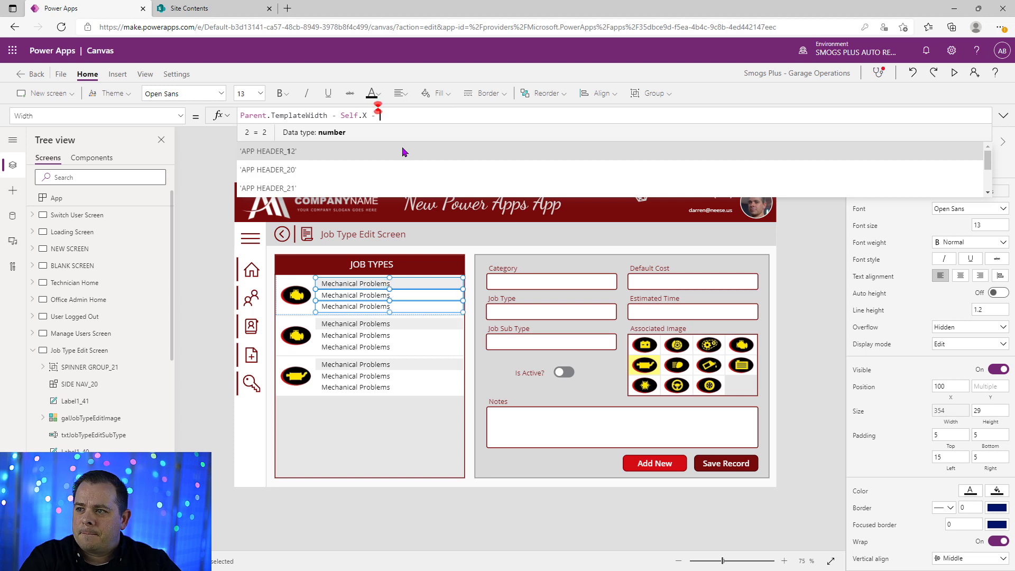
text(30)
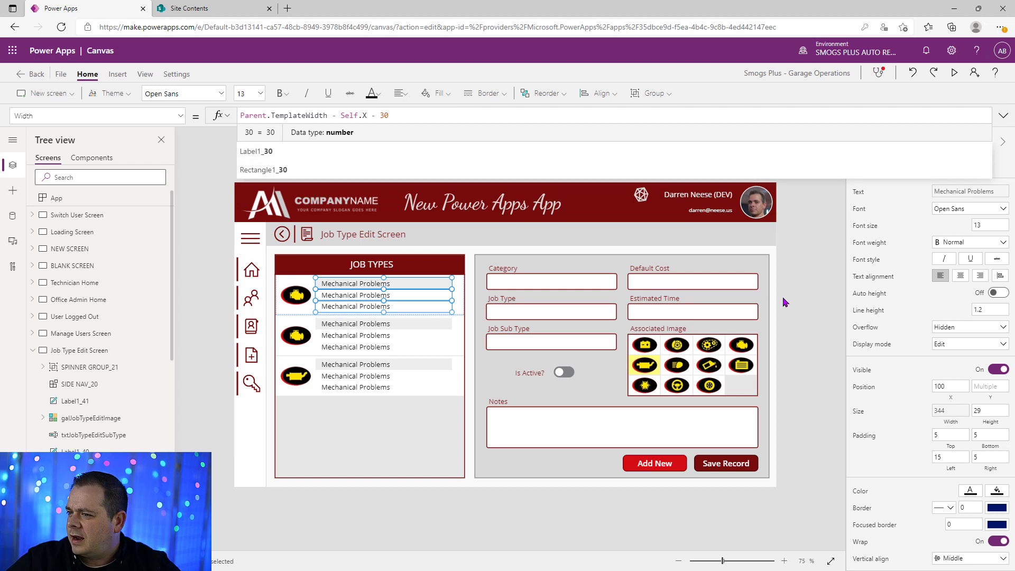
click(798, 302)
Make the first label in the gallery row bold.
click(397, 285)
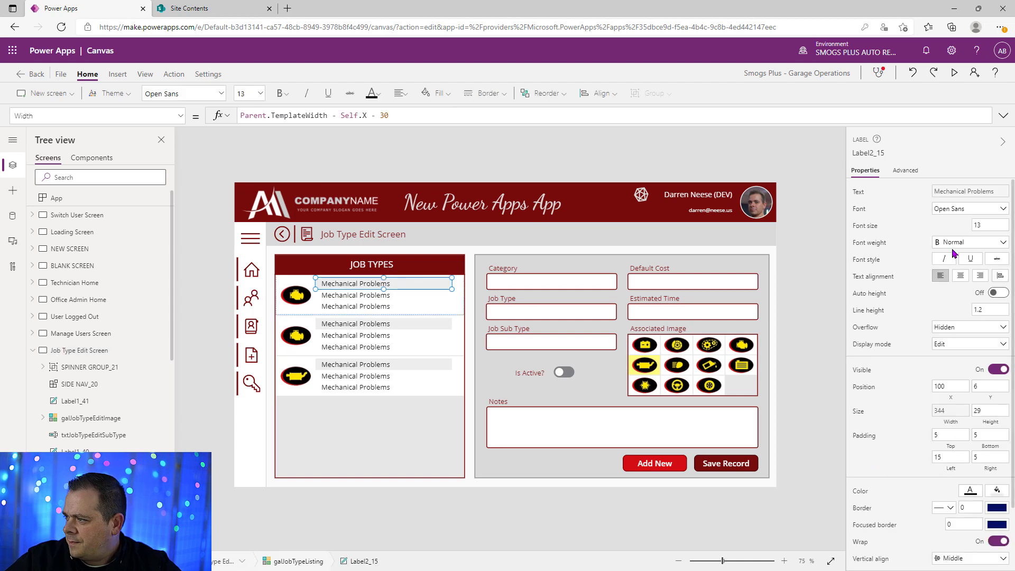
click(955, 243)
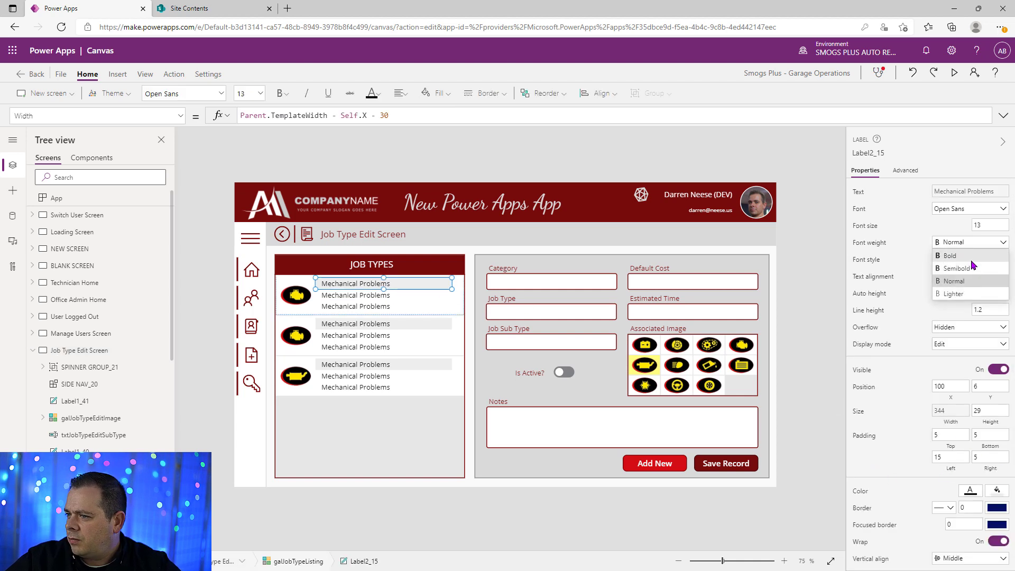
click(971, 257)
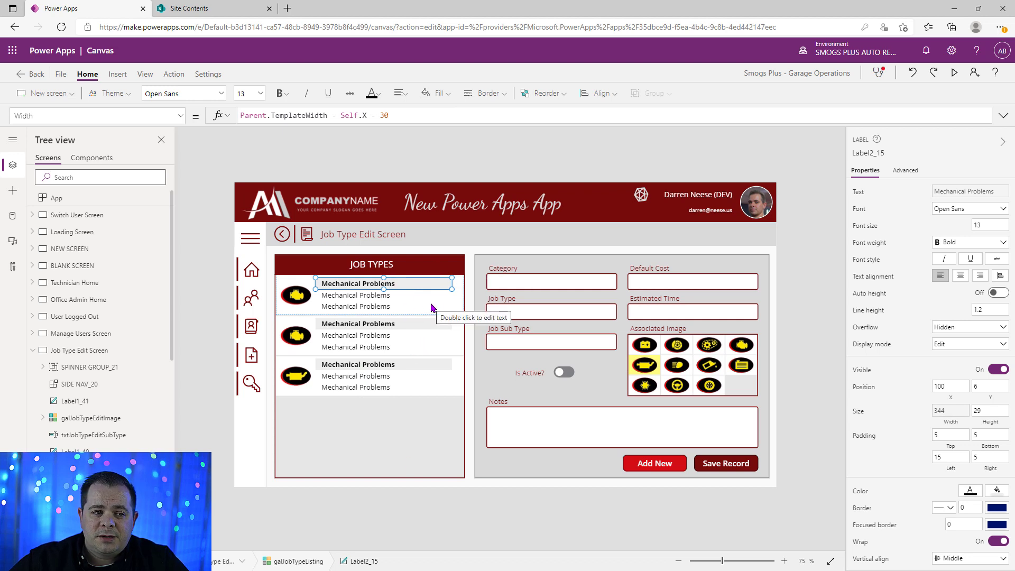
Set the text of the second label in the gallery row to ThisItem.JobTypeText.
click(396, 296)
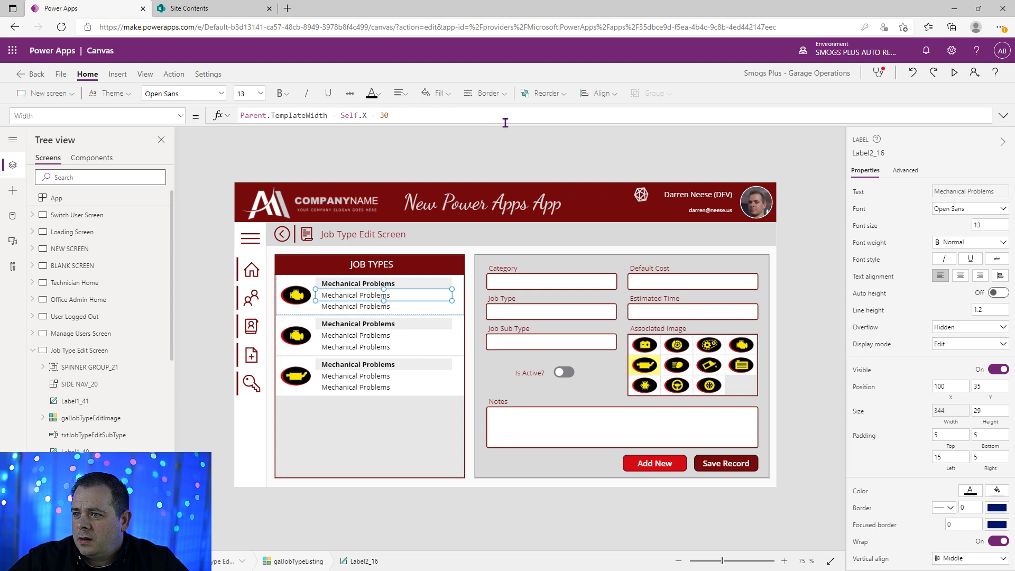
click(858, 192)
double_click(297, 115)
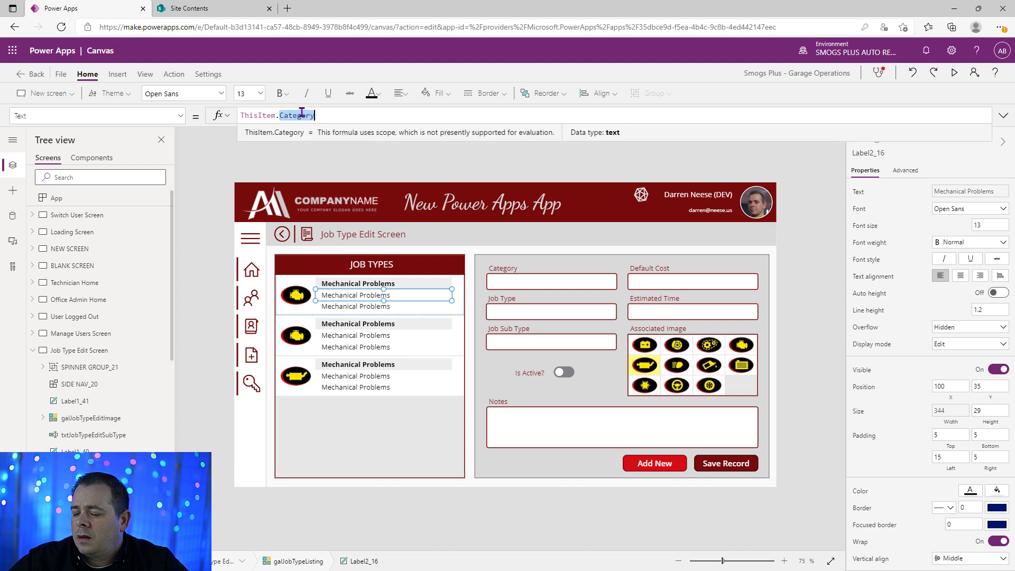
text(type)
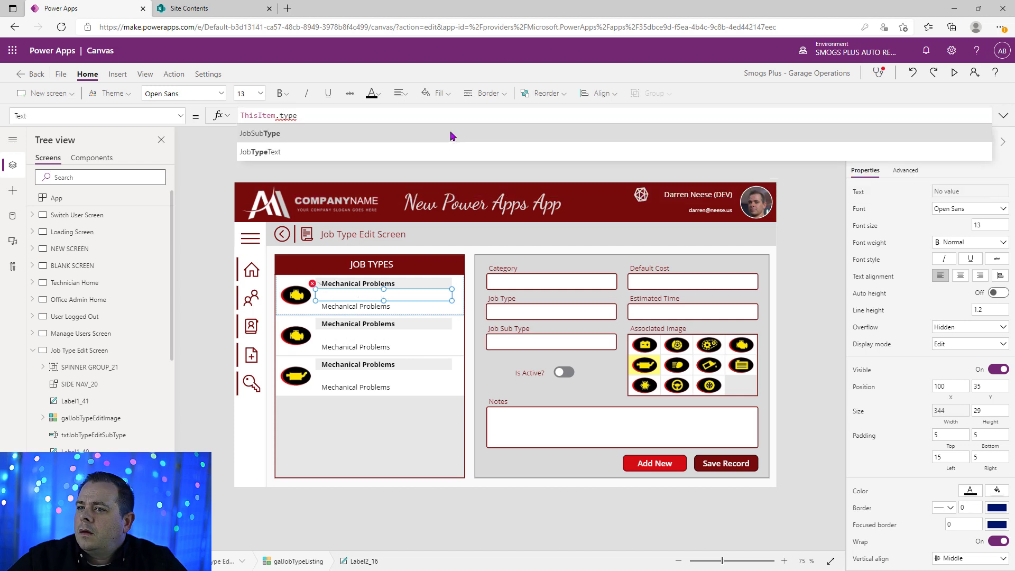
click(304, 151)
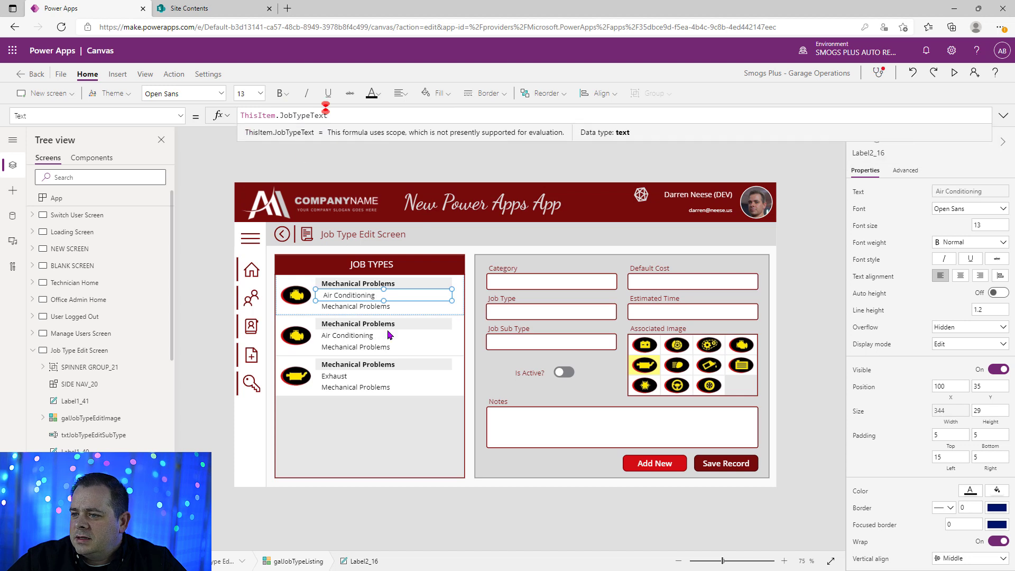
Set the text of the third label in the gallery row to ThisItem.JobSubType.
click(372, 307)
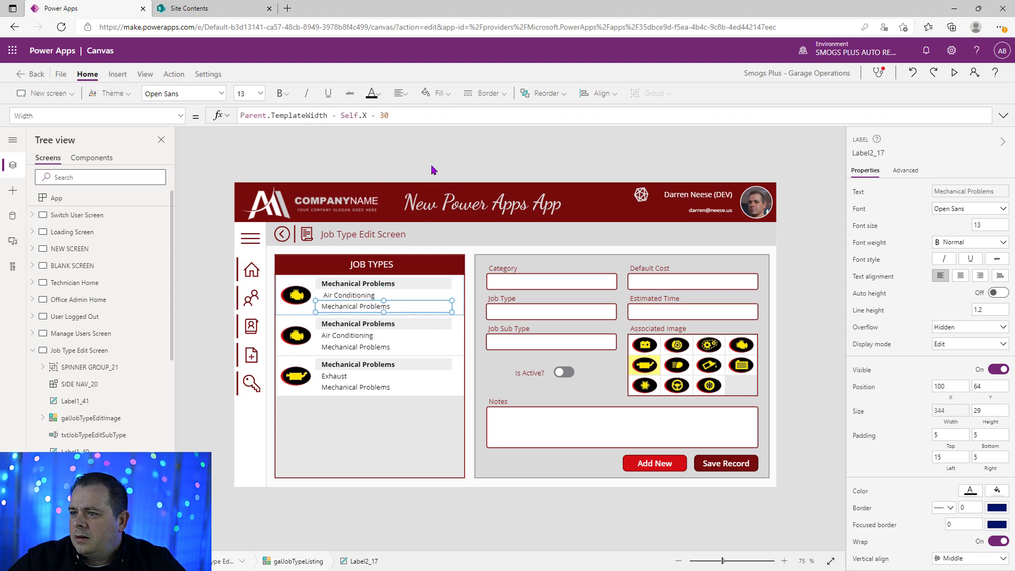
click(856, 190)
double_click(298, 116)
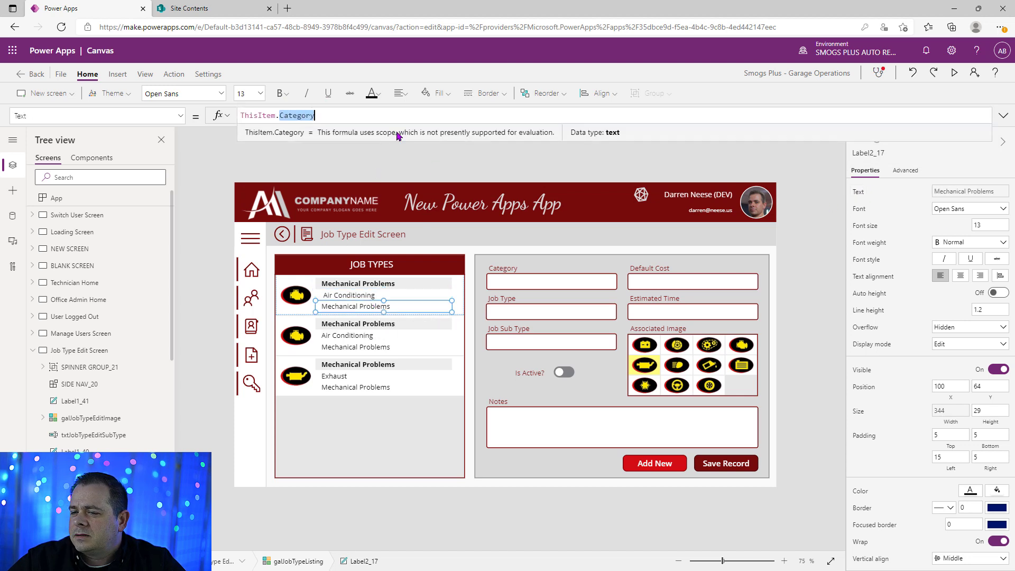
text(sub)
key(Tab)
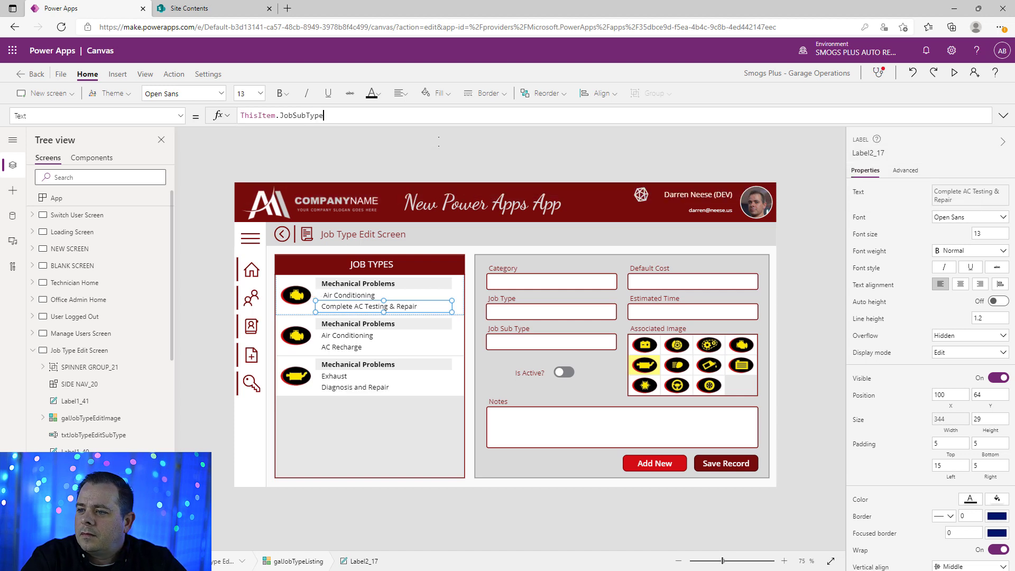
In the app preview, remove the leading space from the first record's Air Conditioning job type, save the record and exit the preview.
shift+click(345, 279)
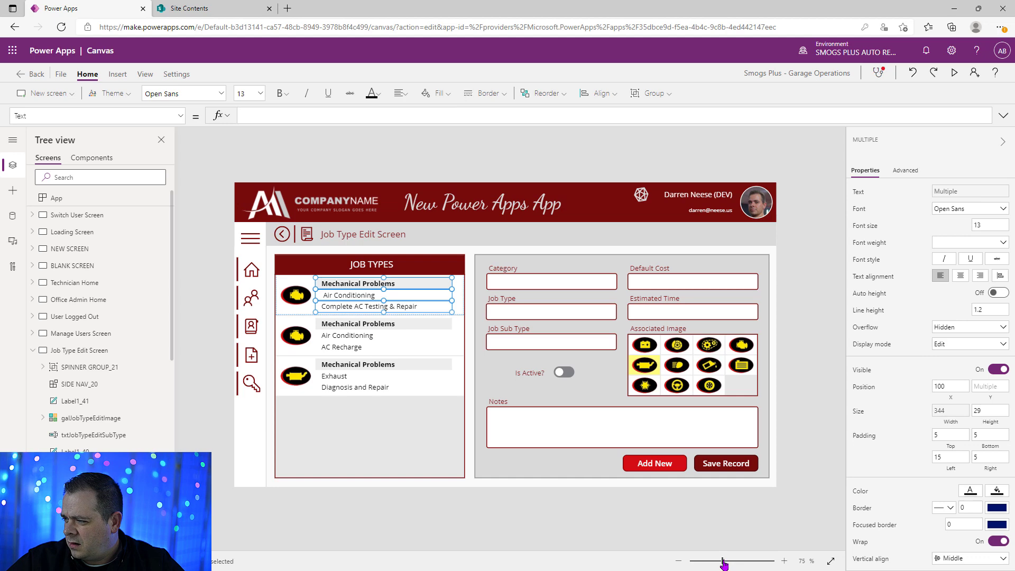
drag(725, 564, 756, 555)
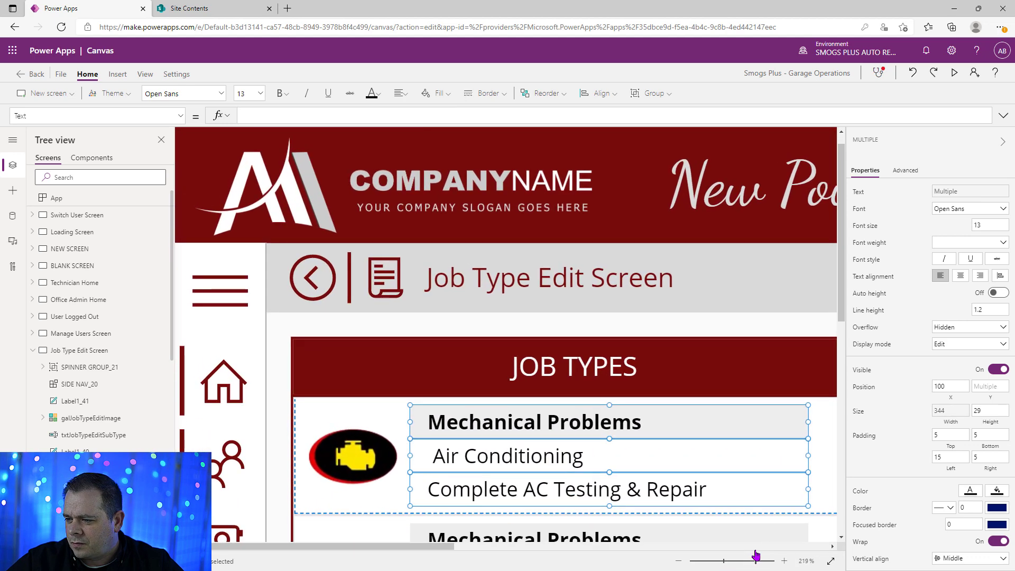
drag(756, 556, 724, 559)
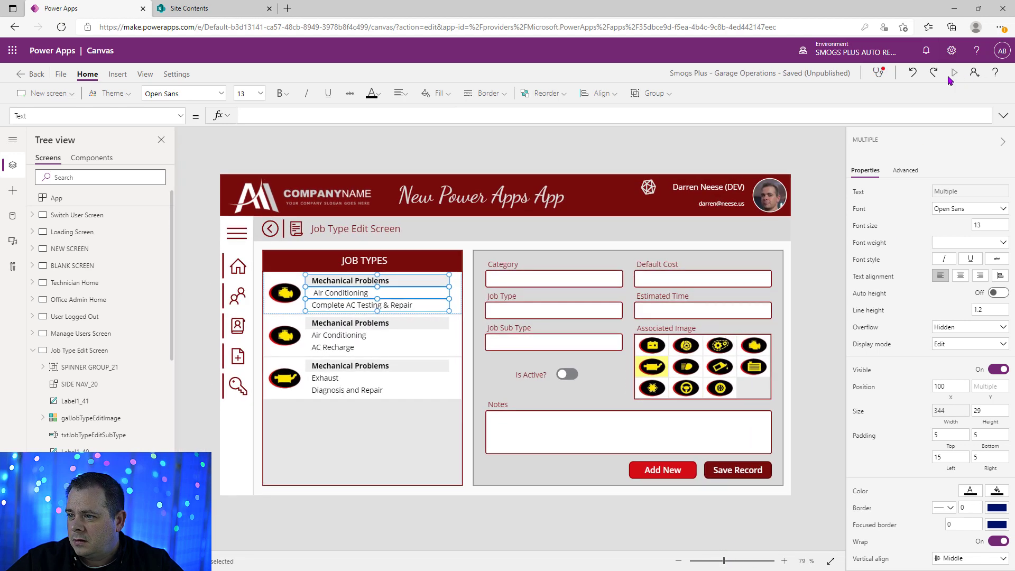
click(954, 73)
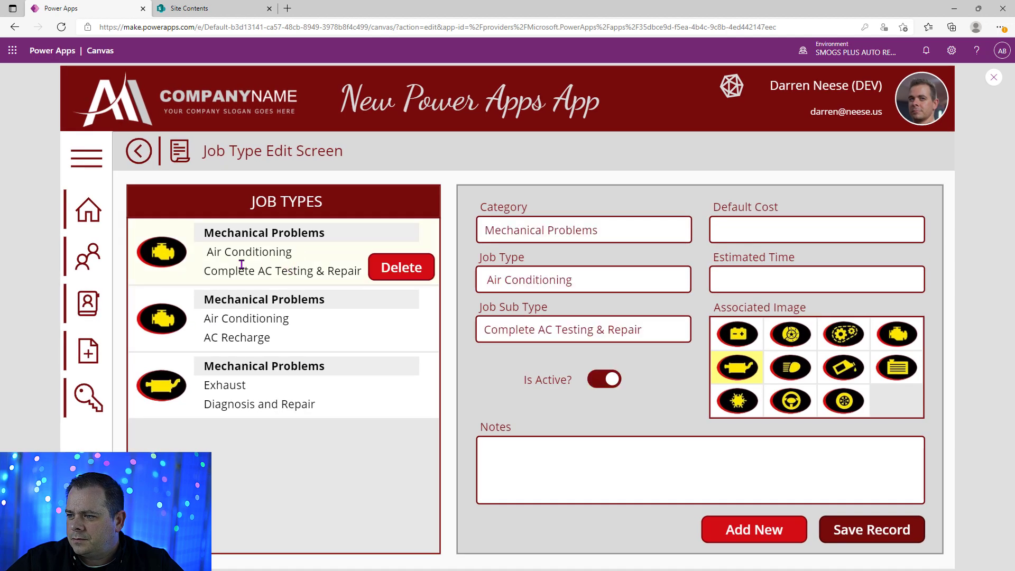
click(483, 280)
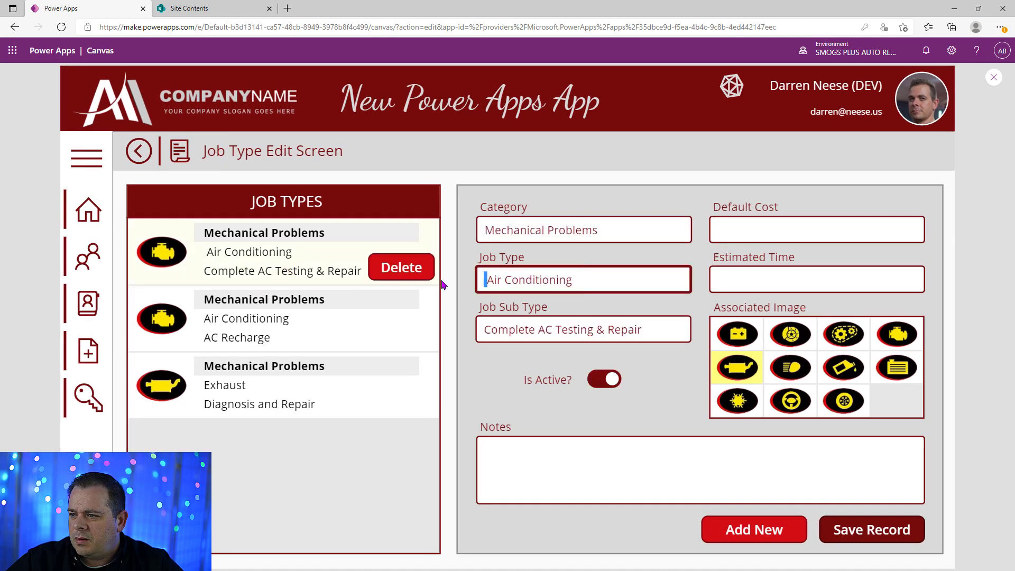
key(Delete)
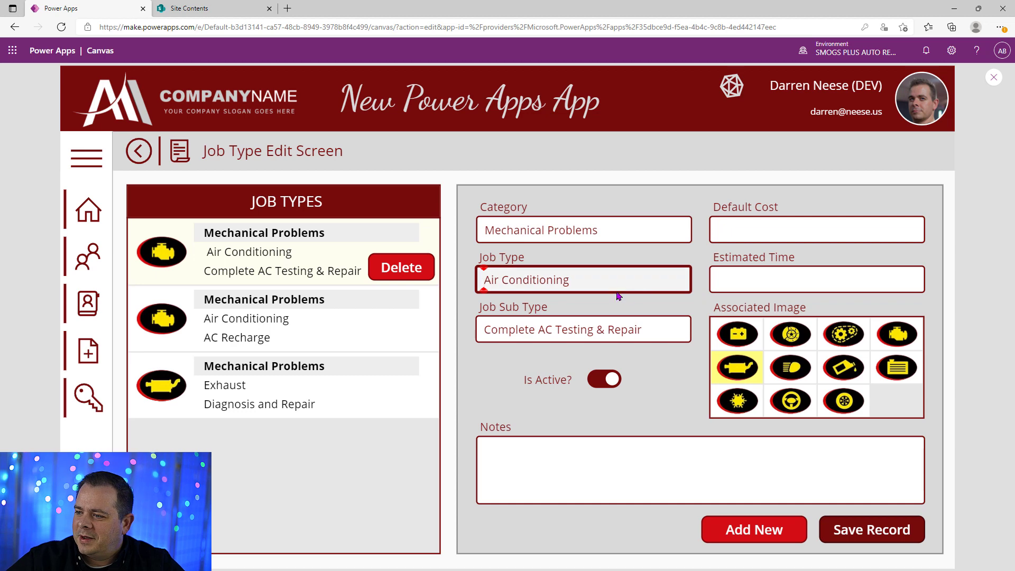
click(656, 333)
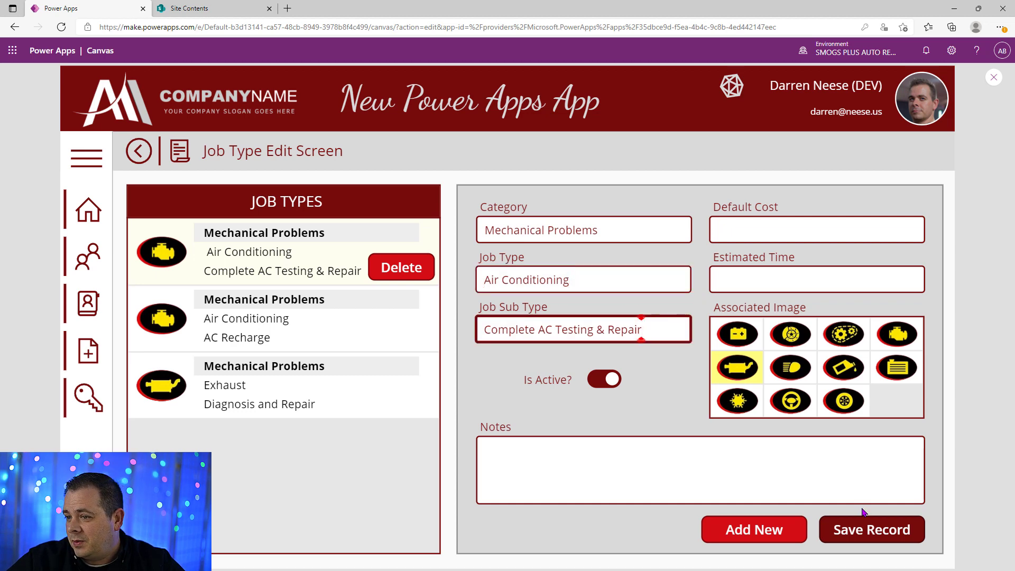
click(838, 530)
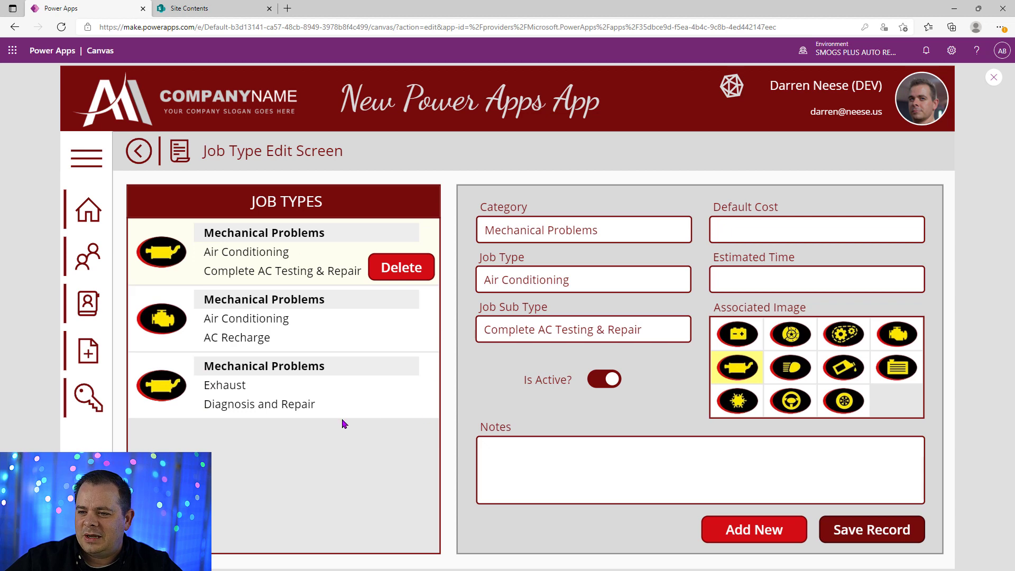
click(992, 79)
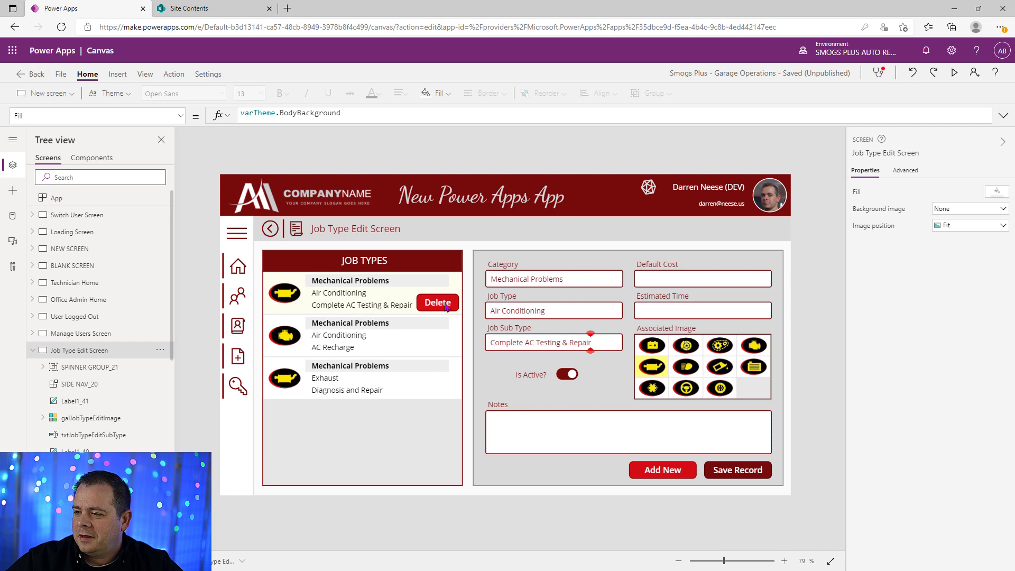
Resize the row's Delete button to width 60 and height 30 with font size 11, and move it to about X 384, Y 5.
click(444, 302)
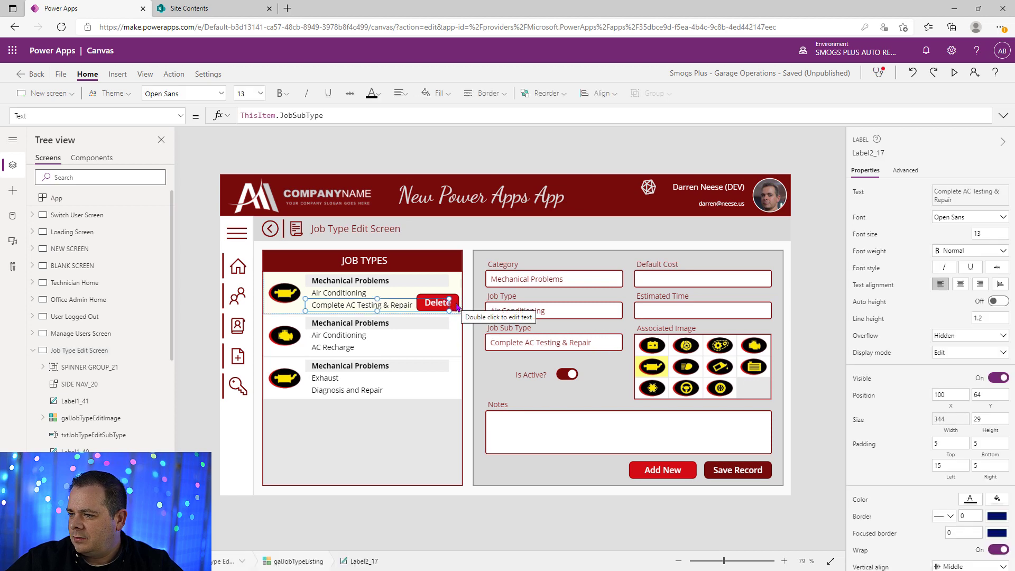
click(449, 306)
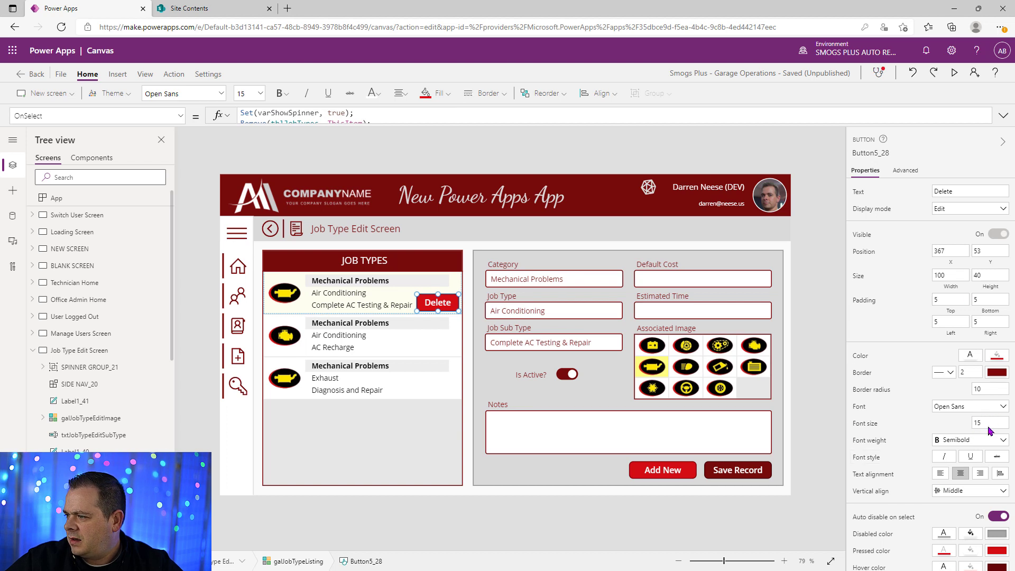
double_click(999, 275)
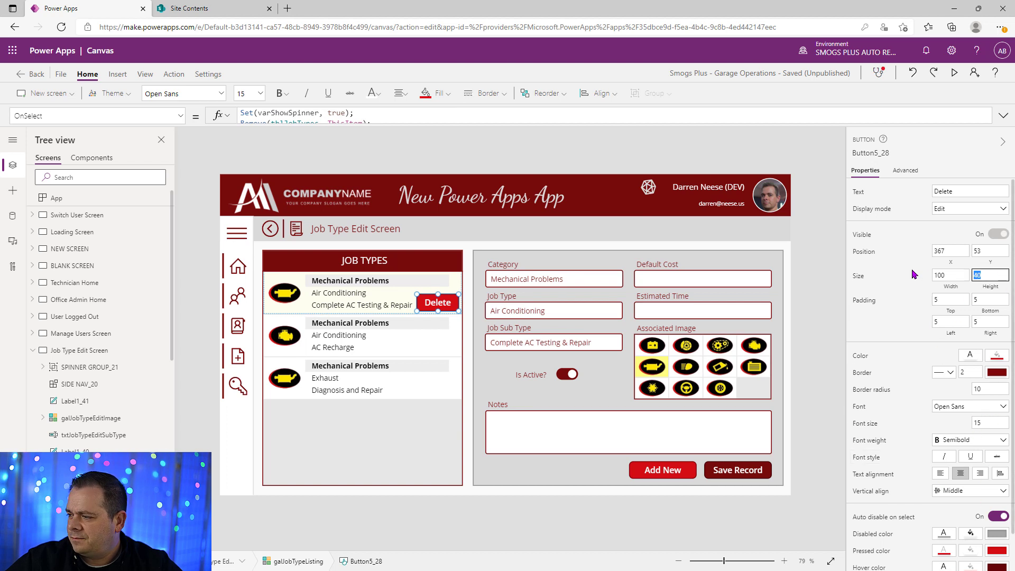
text(30)
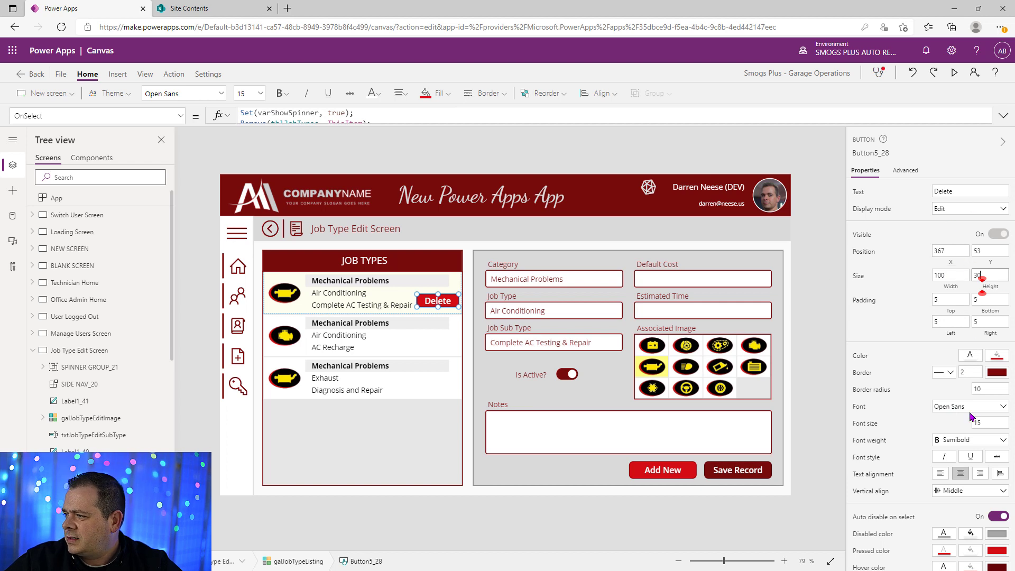
double_click(984, 423)
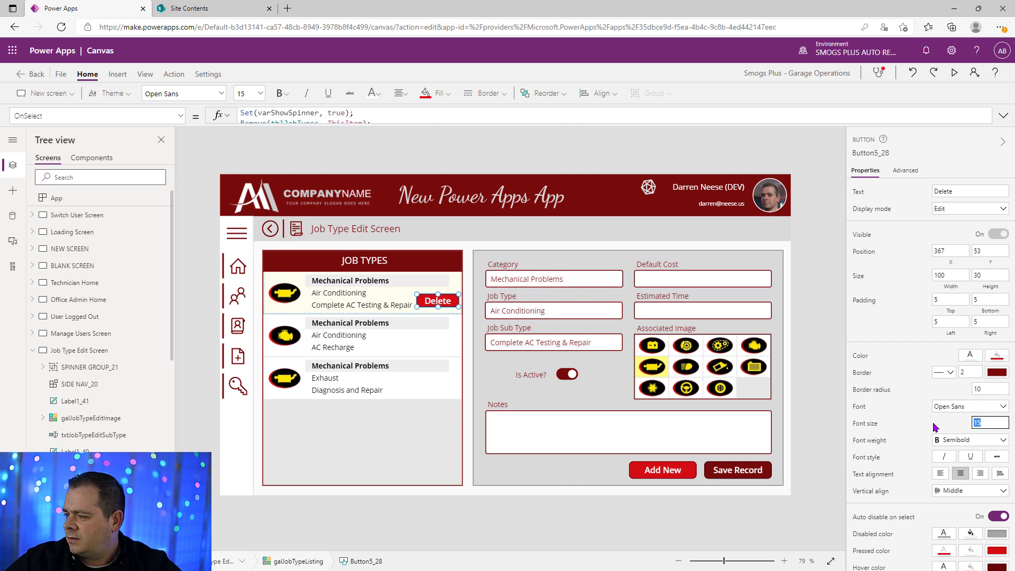
text(11)
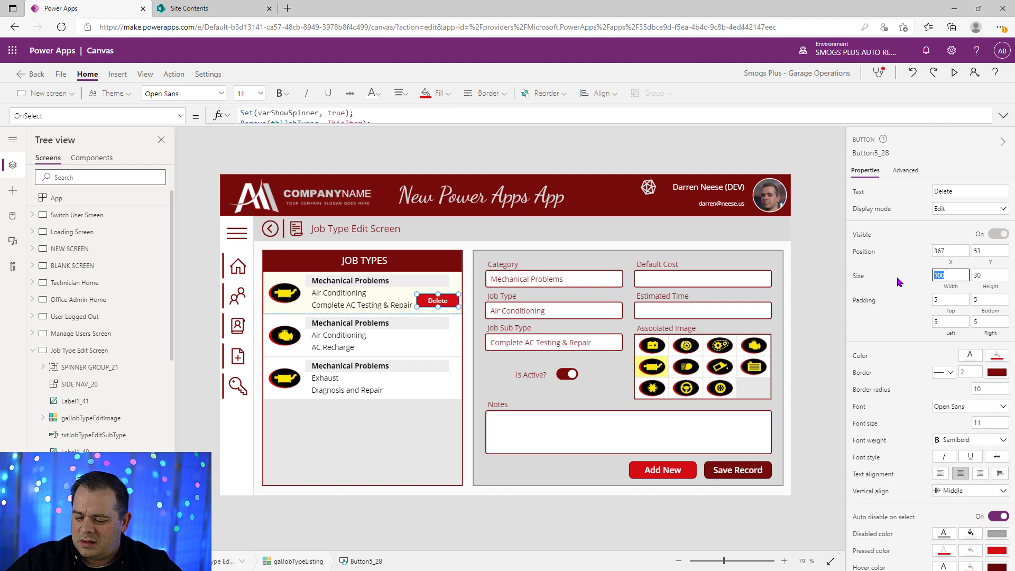
text(60)
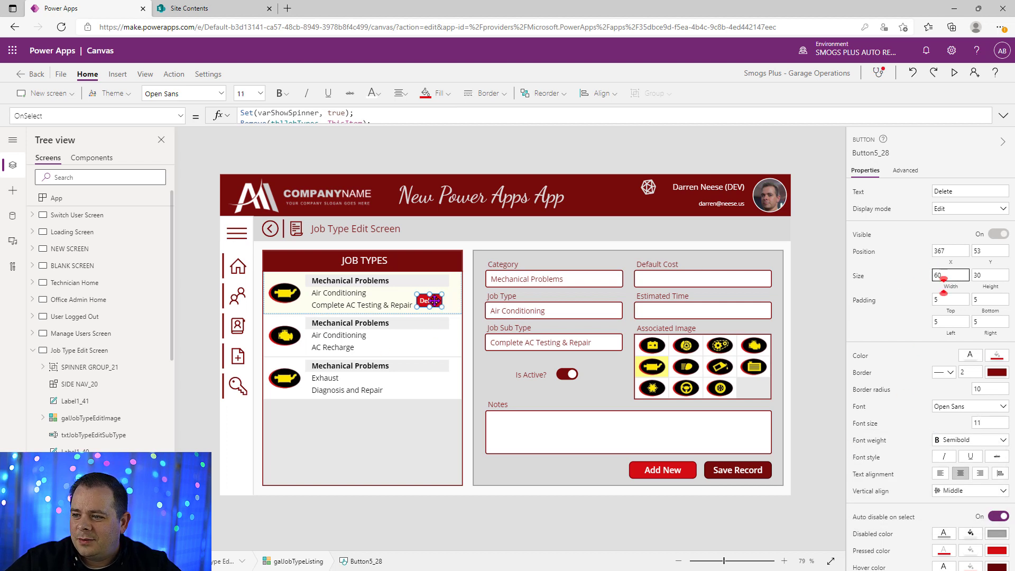
drag(428, 300, 437, 279)
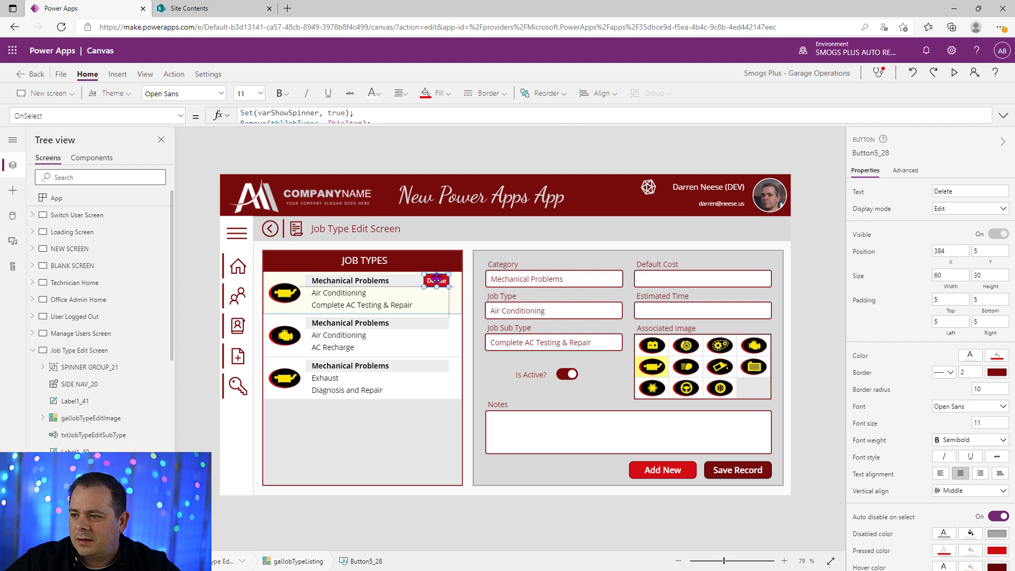
Preview the app, select each Job Types record in turn to check the rows and Delete button, and exit the preview.
click(829, 332)
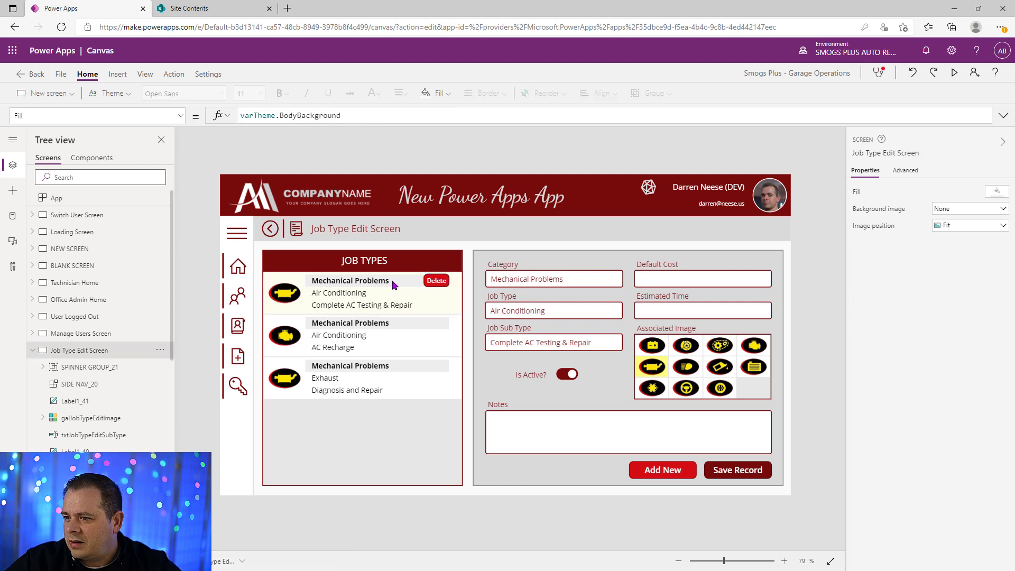
click(954, 72)
click(262, 321)
click(280, 397)
click(262, 330)
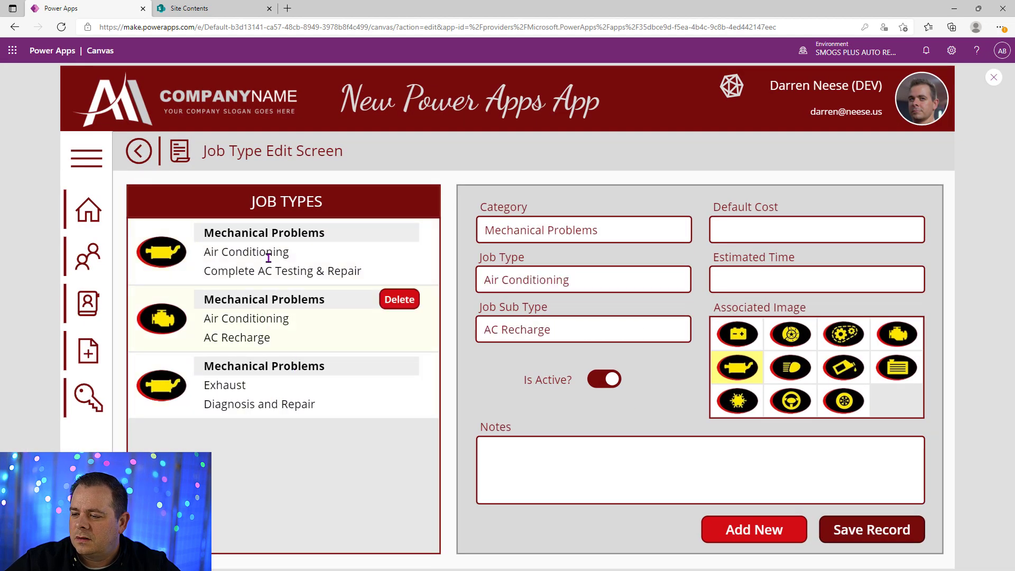
click(268, 256)
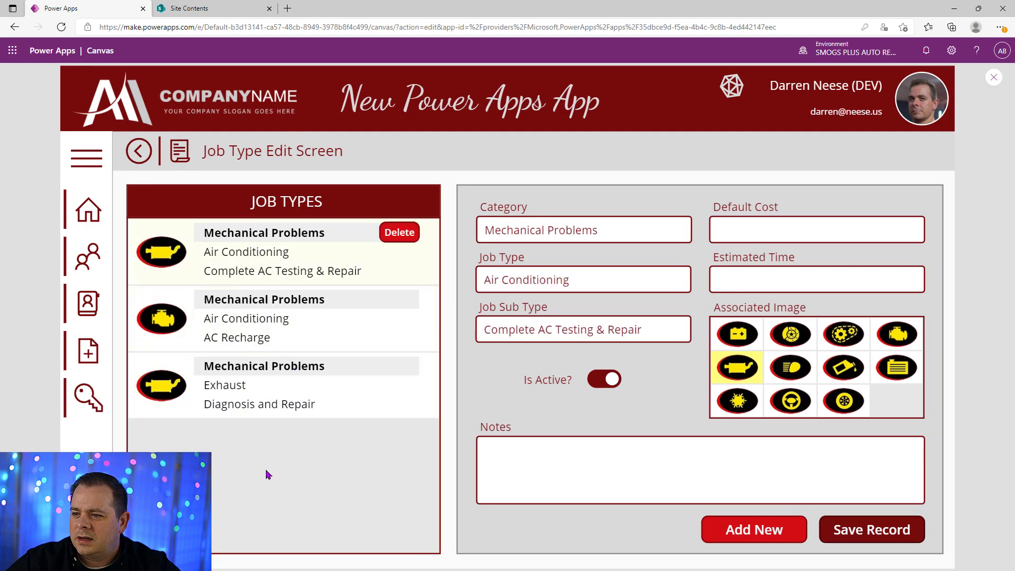
click(269, 377)
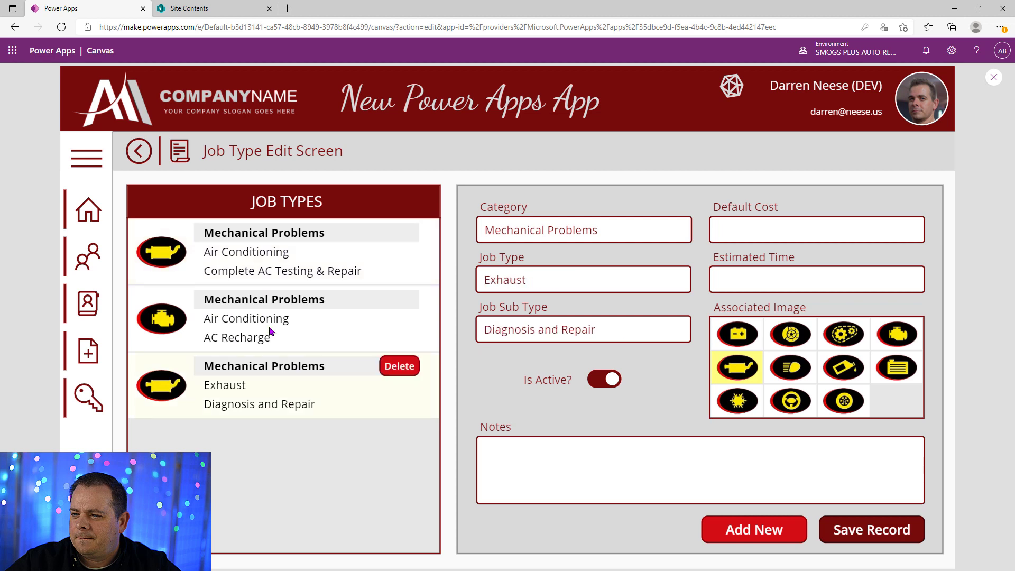
click(277, 273)
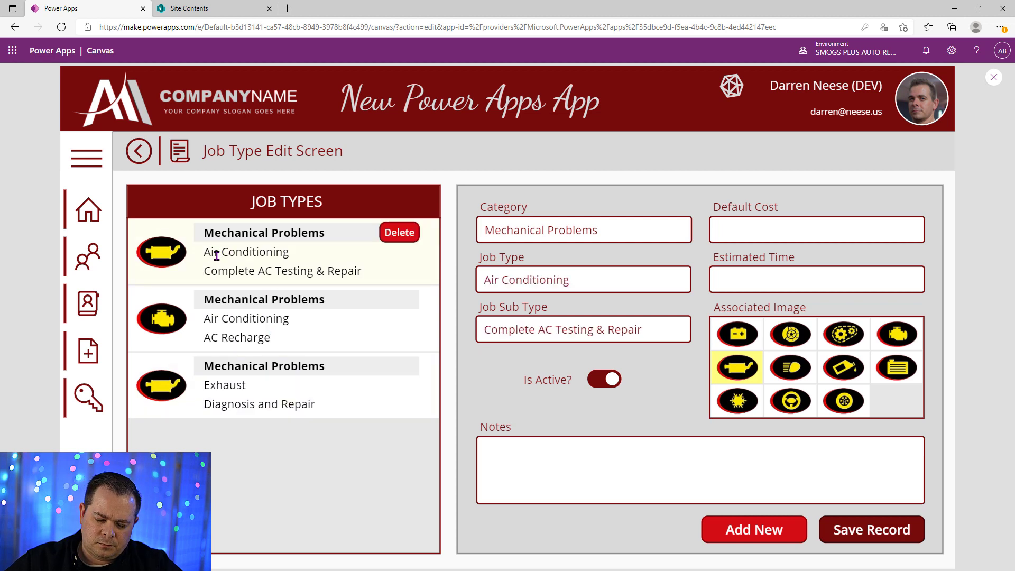
click(993, 78)
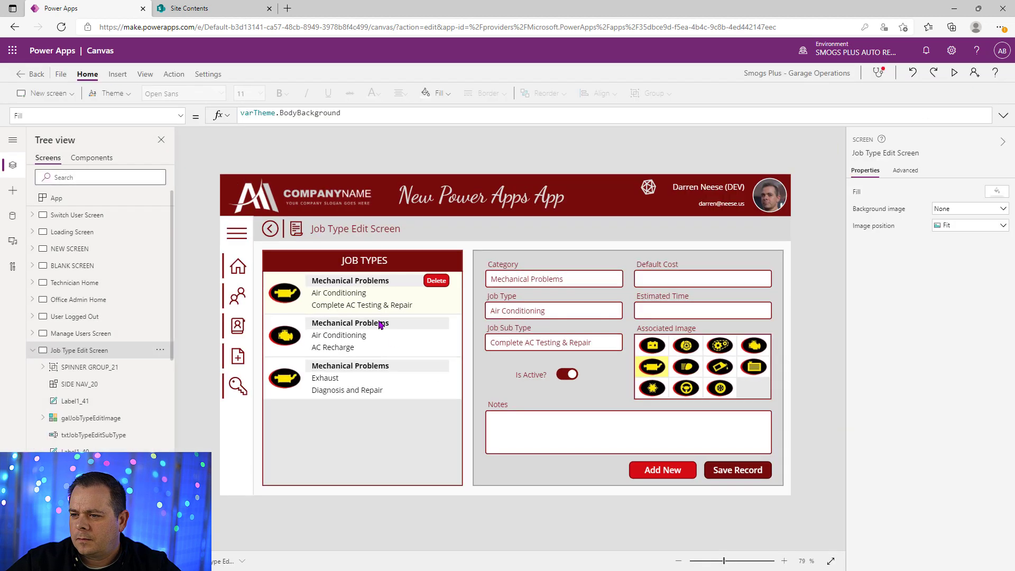
Set the font size of the job type and sub type labels in the gallery row to 11.
click(384, 307)
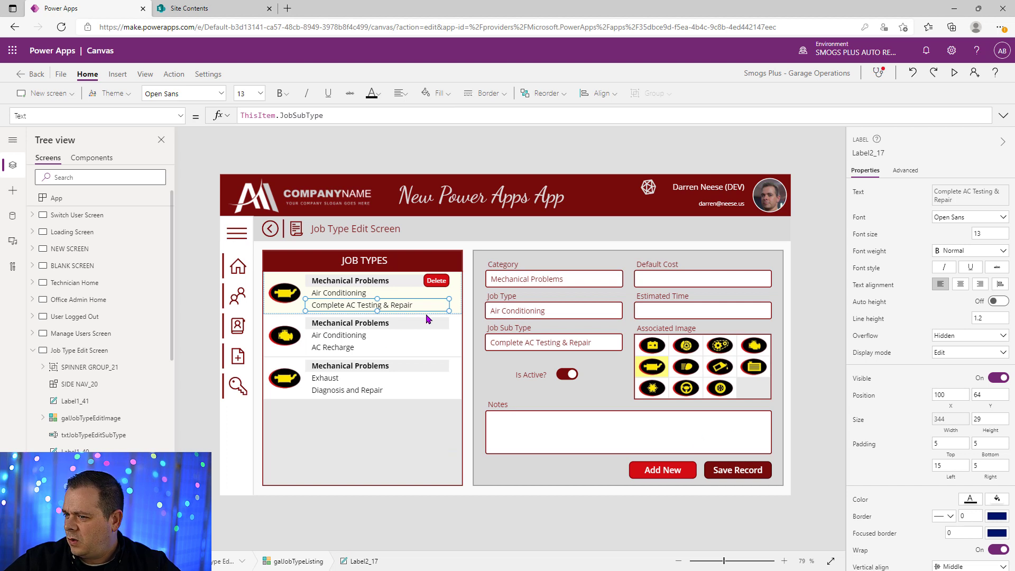
click(993, 233)
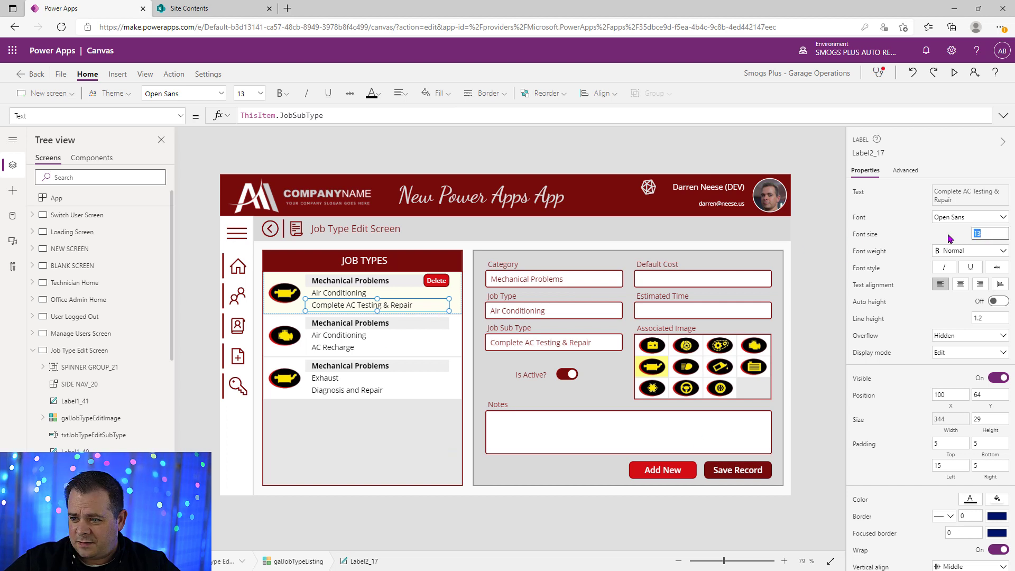
text(11)
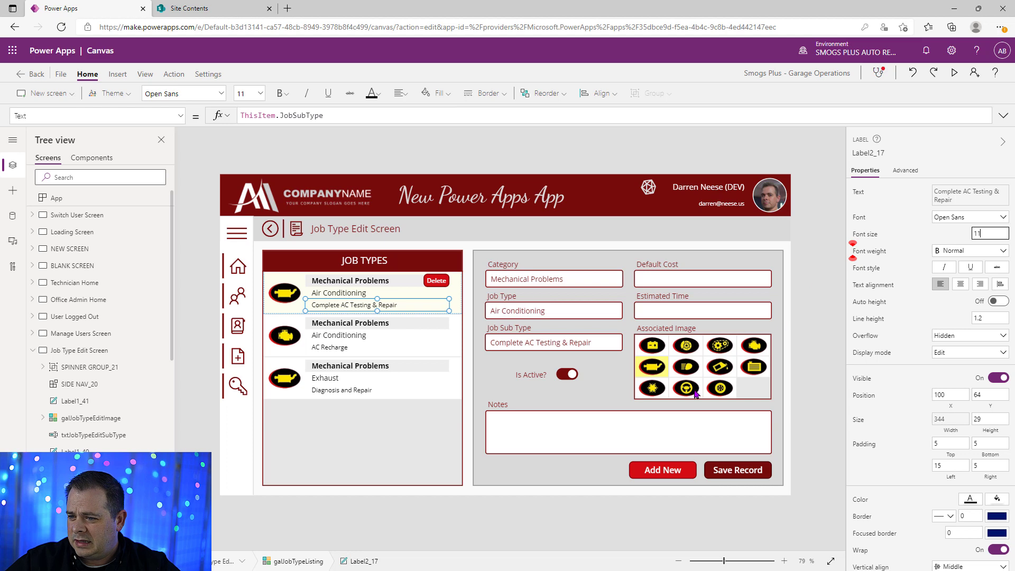
click(401, 293)
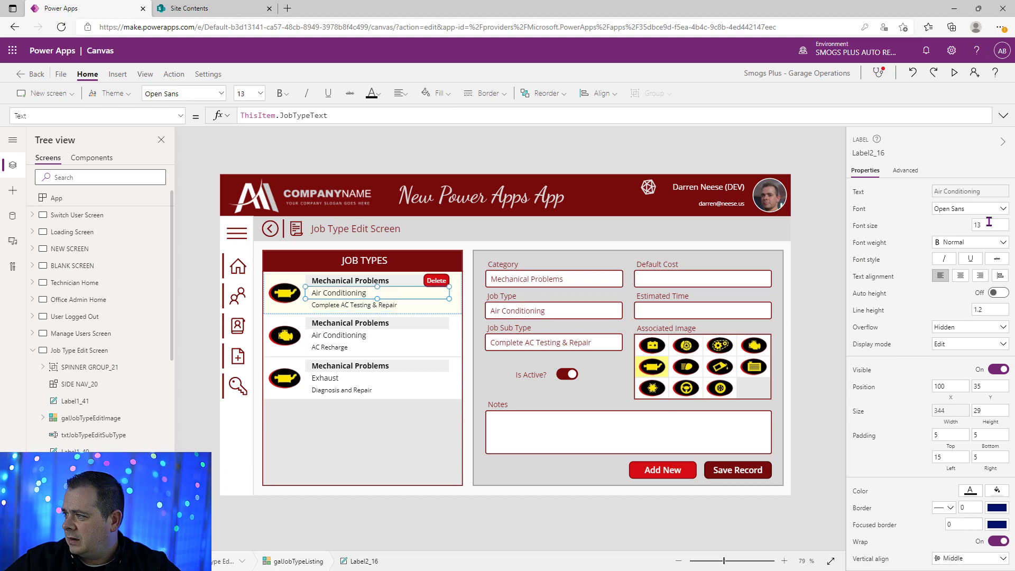
click(989, 224)
text(11)
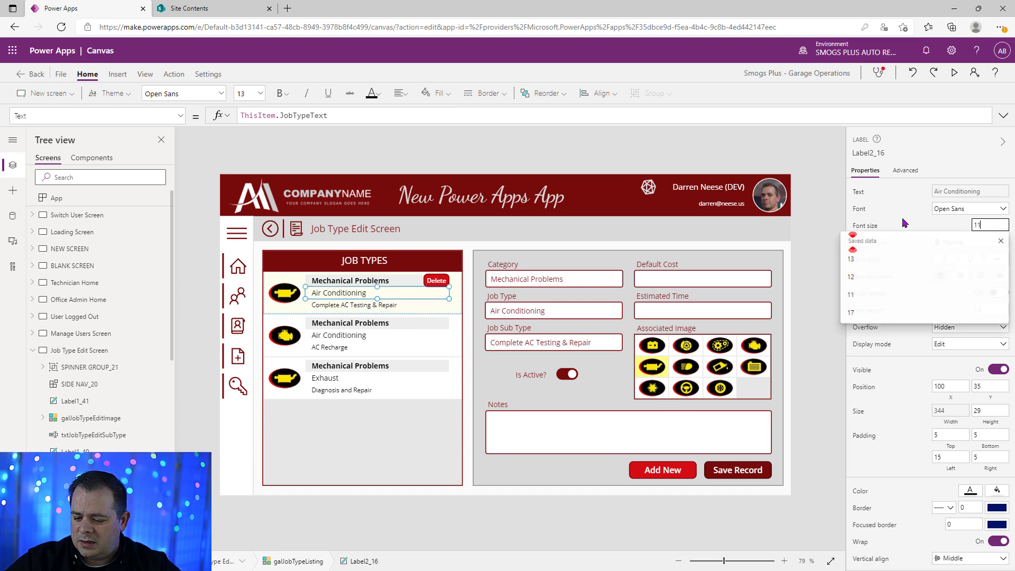
click(806, 239)
Preview the app and switch between the three Job Types records to check the row labels and the edit form values.
click(955, 75)
click(265, 319)
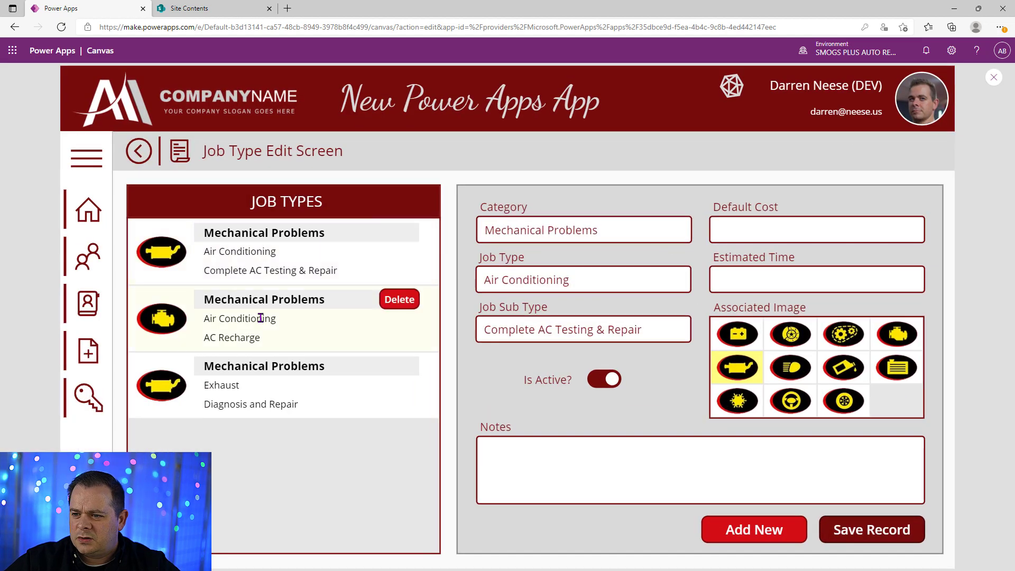
click(252, 281)
click(254, 337)
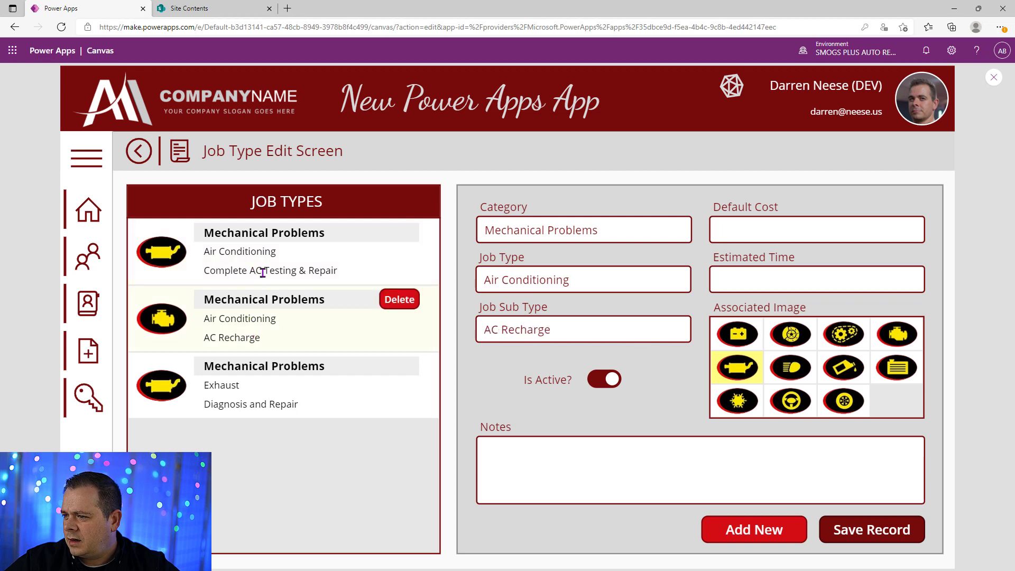
click(265, 270)
click(265, 335)
click(265, 394)
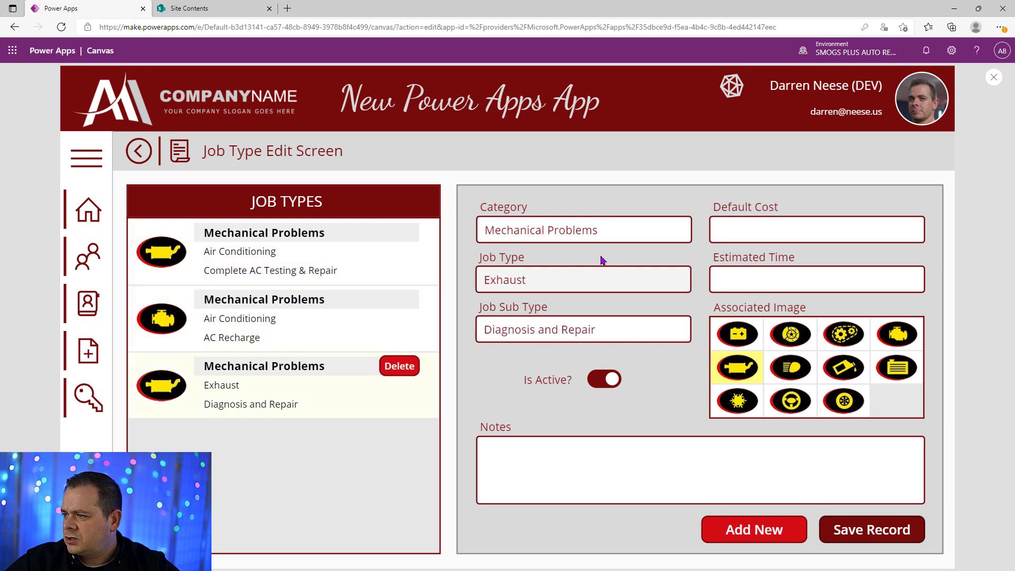
click(321, 326)
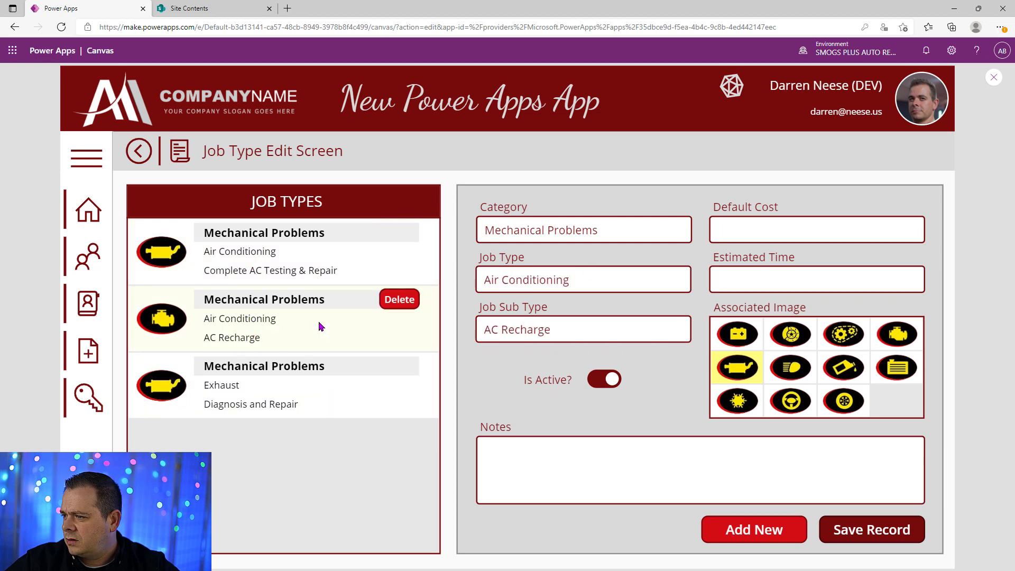
click(309, 254)
click(288, 341)
click(290, 370)
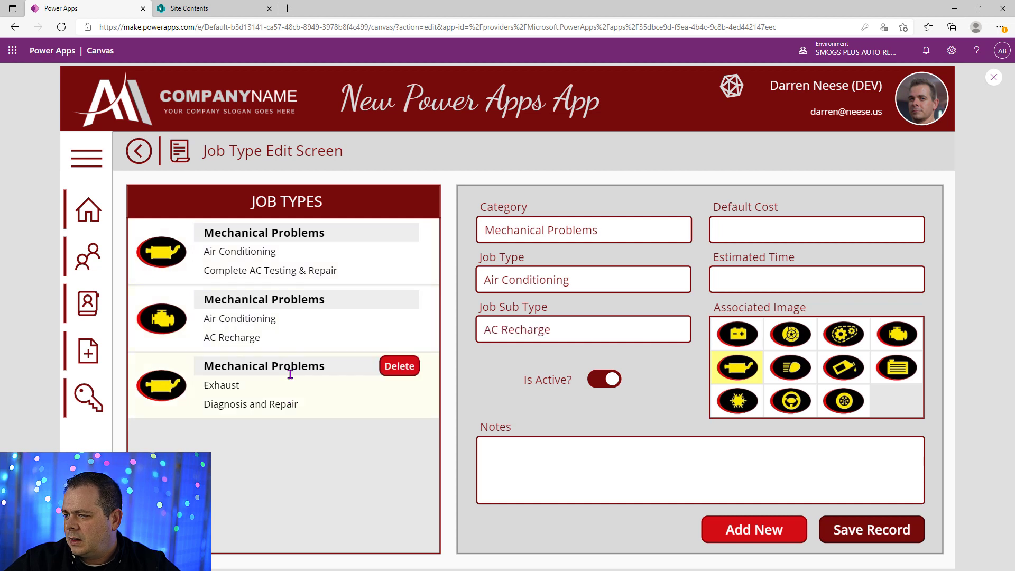
Enter "Complete AC Testing & Repair Notes" as the notes of the first Air Conditioning record and save it.
click(301, 267)
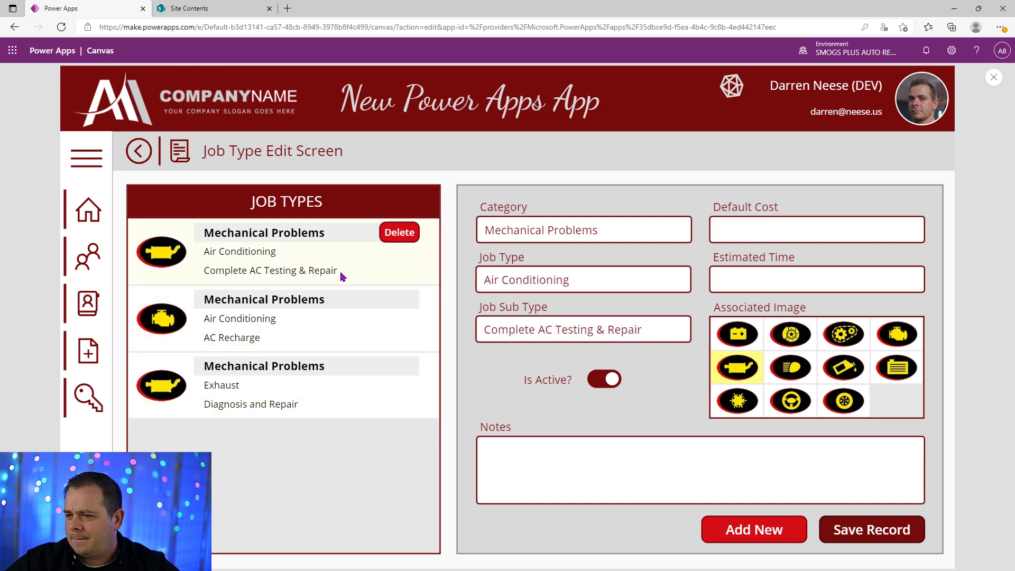
drag(341, 271, 204, 271)
key(ctrl+c)
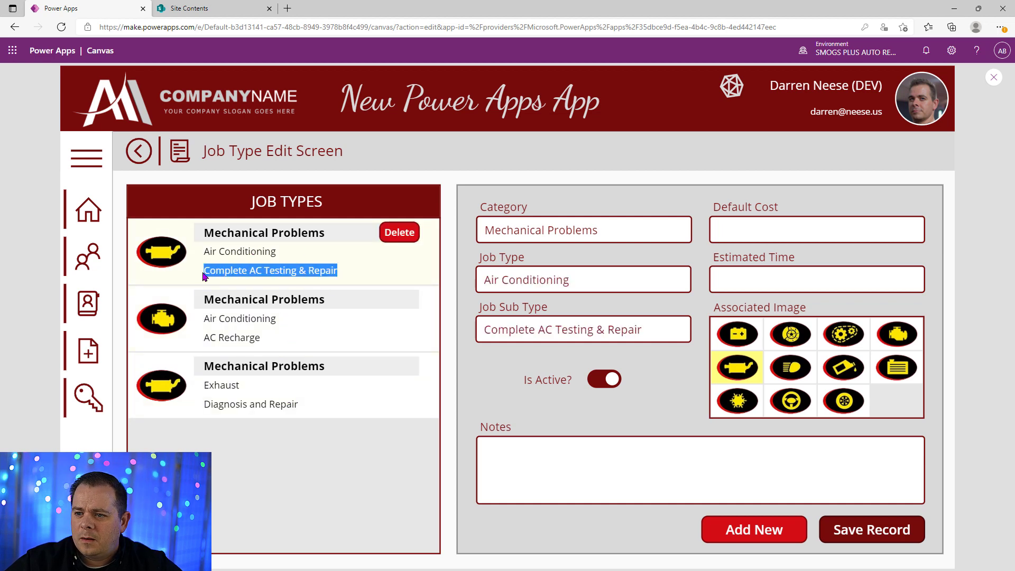
click(665, 459)
key(ctrl+v)
text(No)
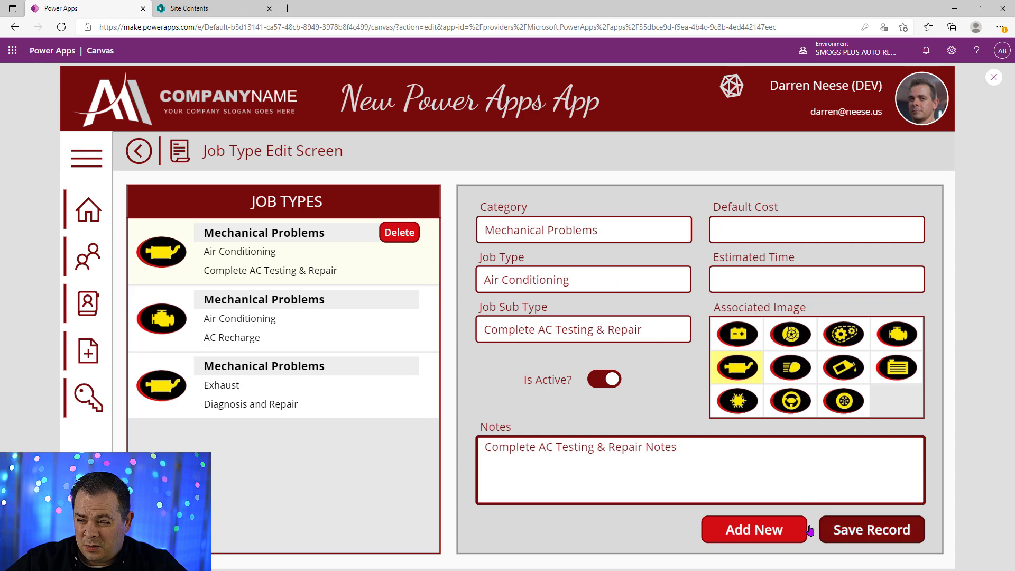
click(867, 531)
Enter "AC Recharge Notes" as the notes of the AC Recharge record and save it.
drag(261, 337, 200, 340)
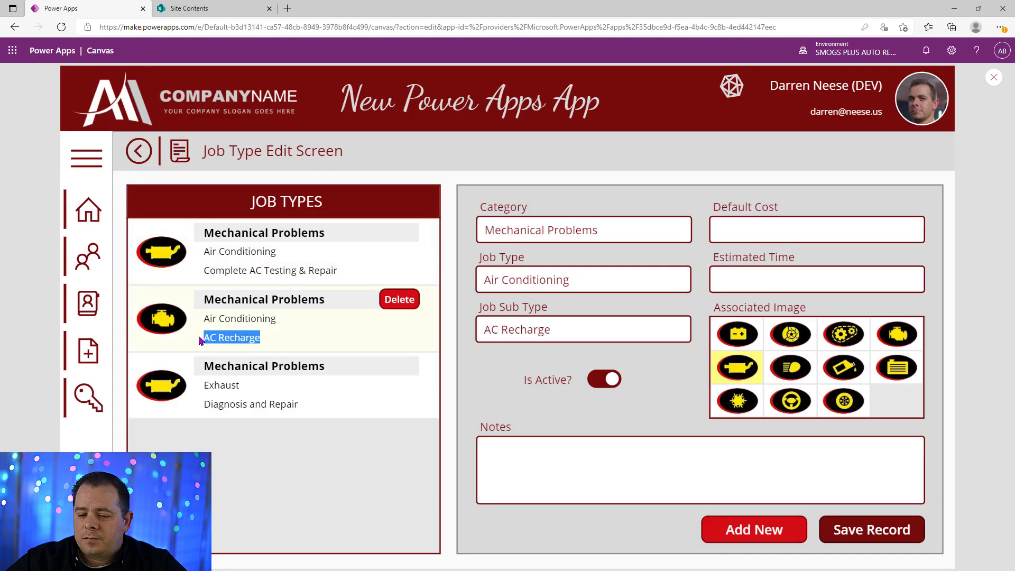
key(ctrl+c)
click(624, 468)
key(ctrl+v)
text(Notes)
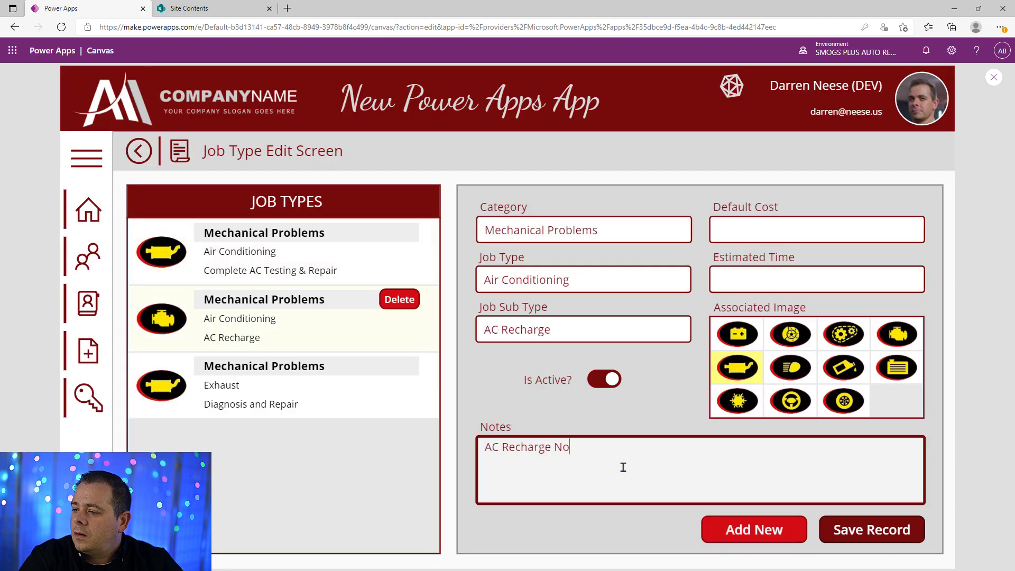
click(841, 530)
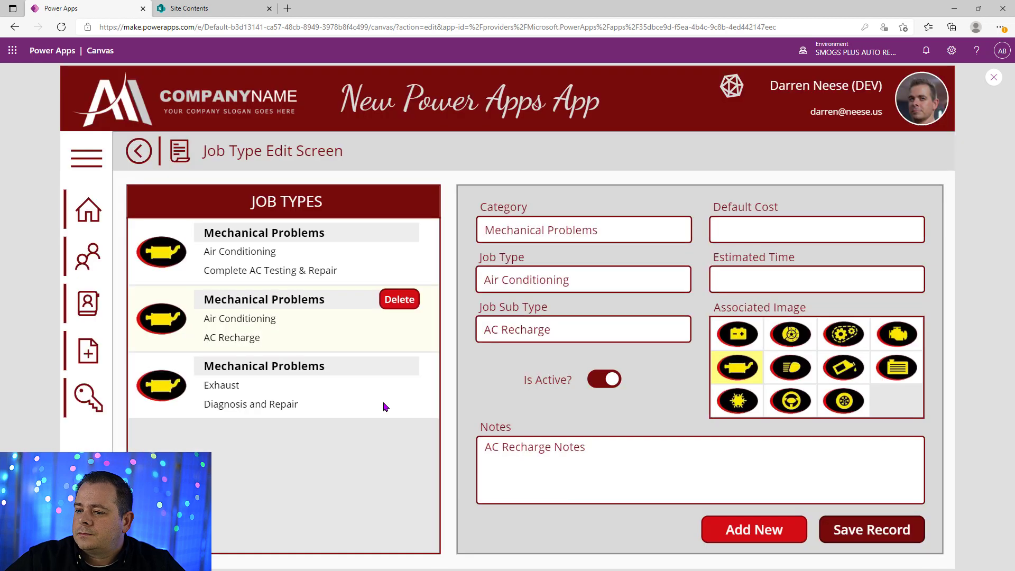
Enter "Diagnosis and Repair Notes" as the notes of the Exhaust record and save it.
click(340, 390)
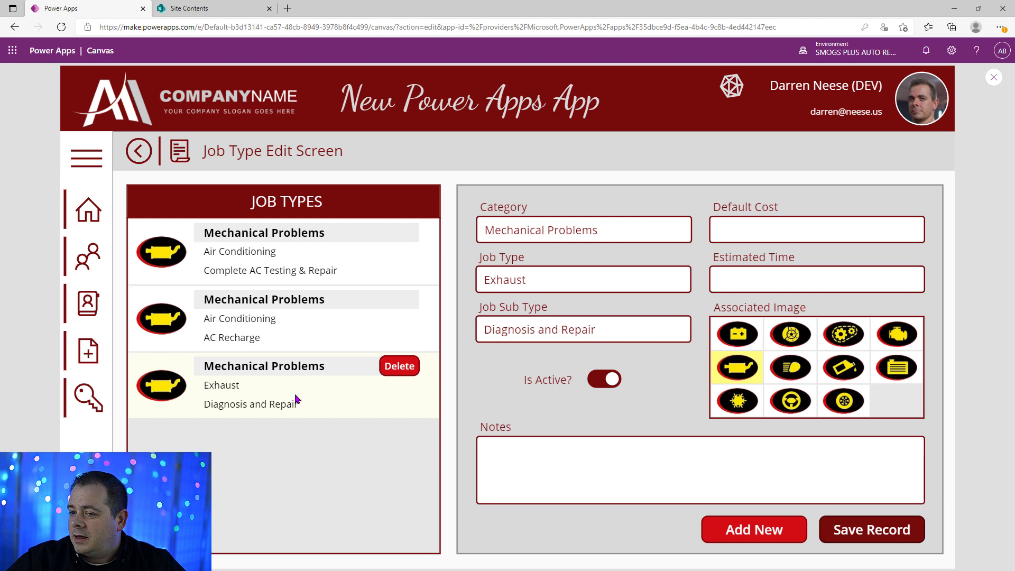
drag(316, 408, 207, 405)
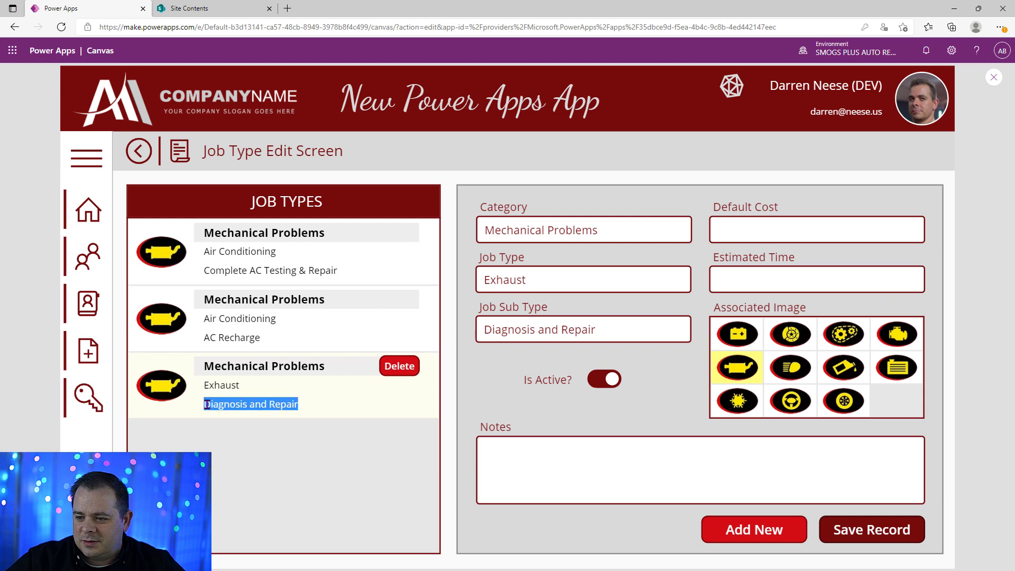
key(ctrl+c)
click(620, 469)
key(ctrl+v)
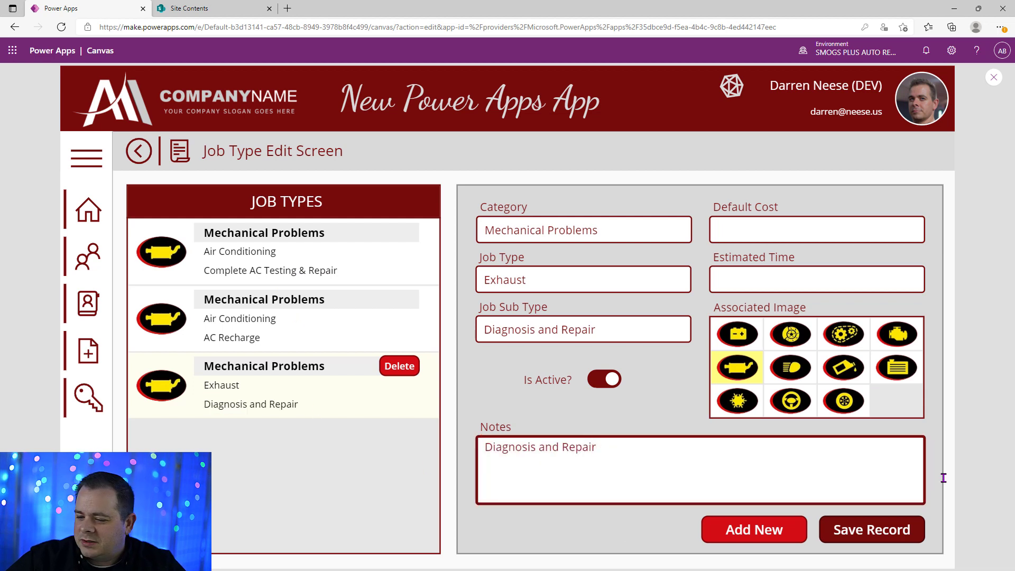
text(Notes)
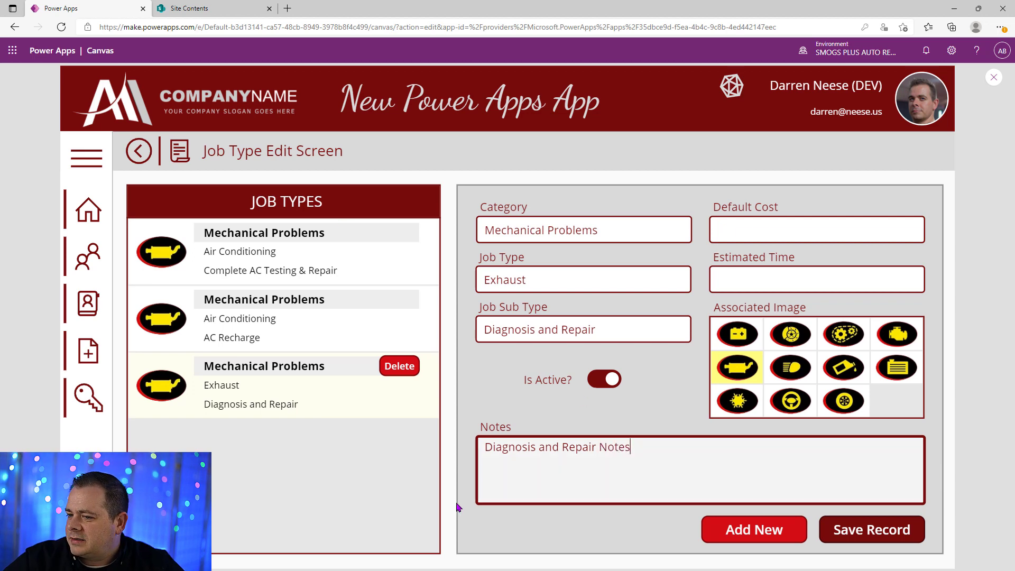
click(871, 535)
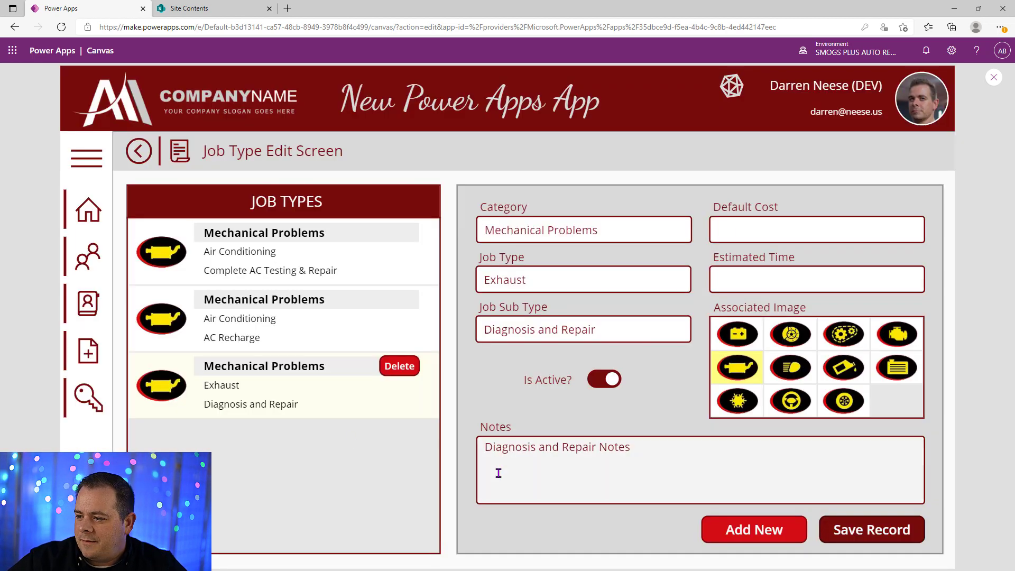
Switch repeatedly between the three Job Types records to check that the notes and associated image follow the selected record.
click(246, 323)
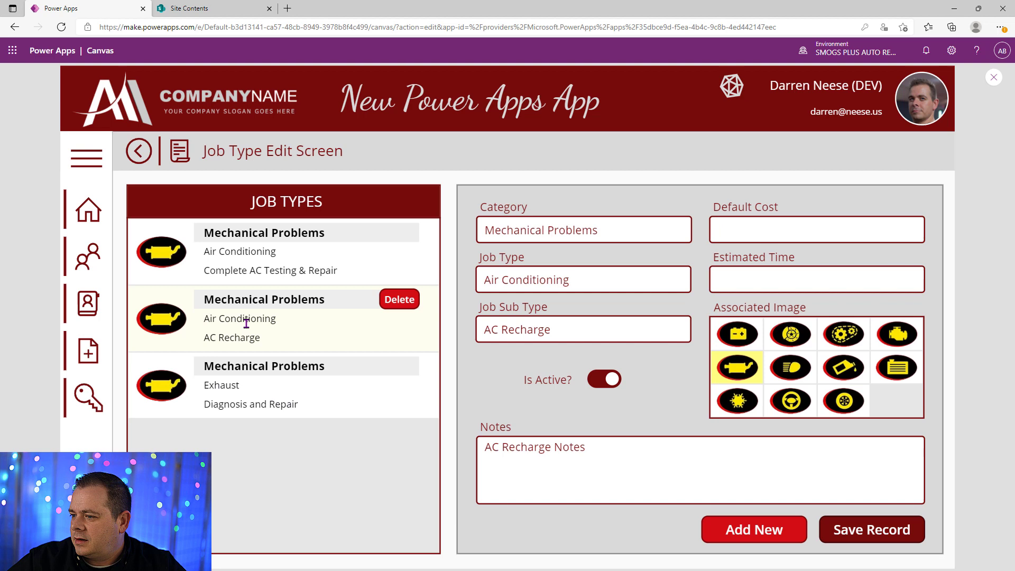
click(254, 270)
click(264, 325)
click(266, 406)
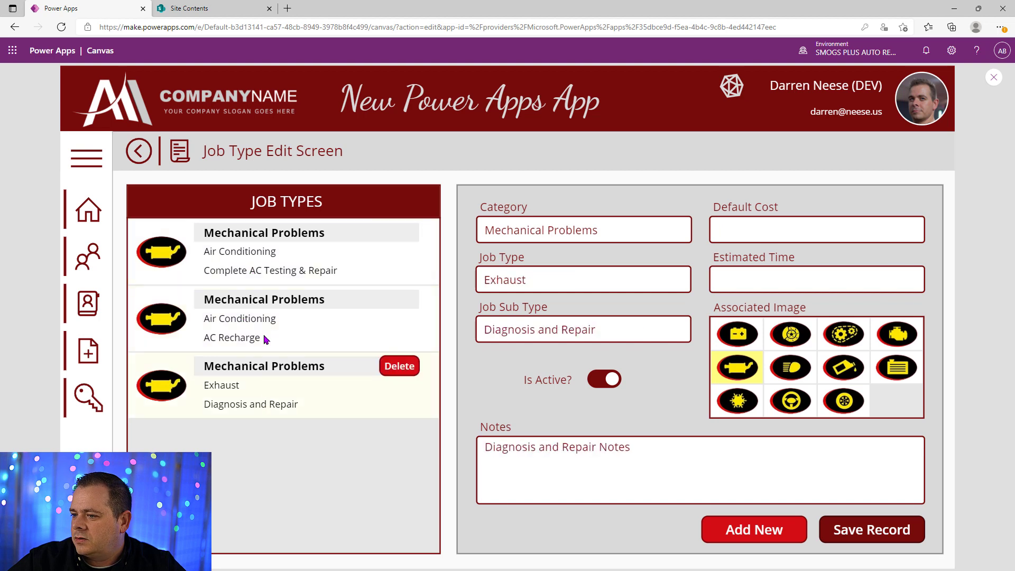
click(266, 340)
click(265, 262)
click(263, 323)
click(255, 398)
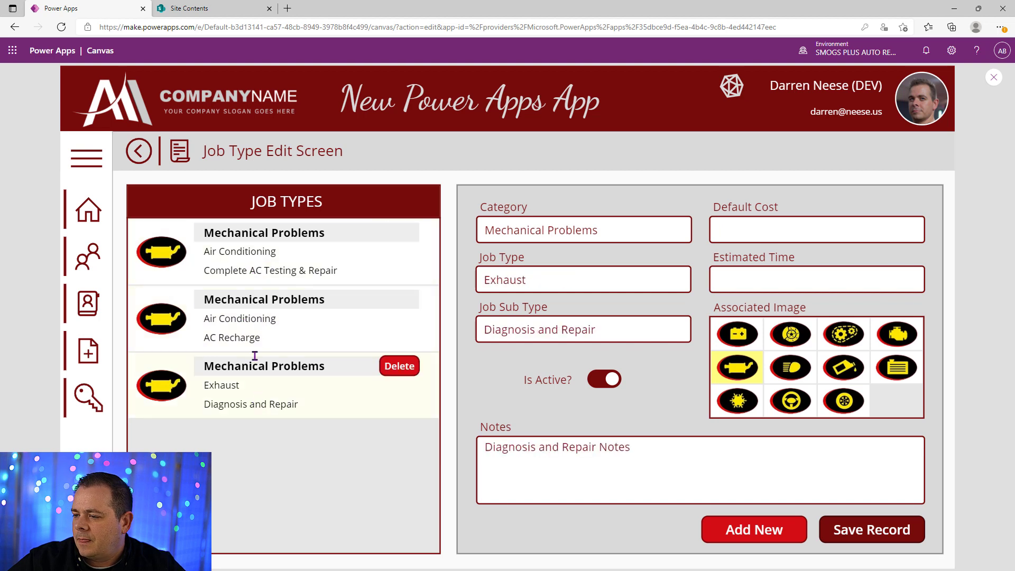
click(261, 314)
Assign the engine image to the Complete AC Testing & Repair and AC Recharge records, saving each one.
click(278, 272)
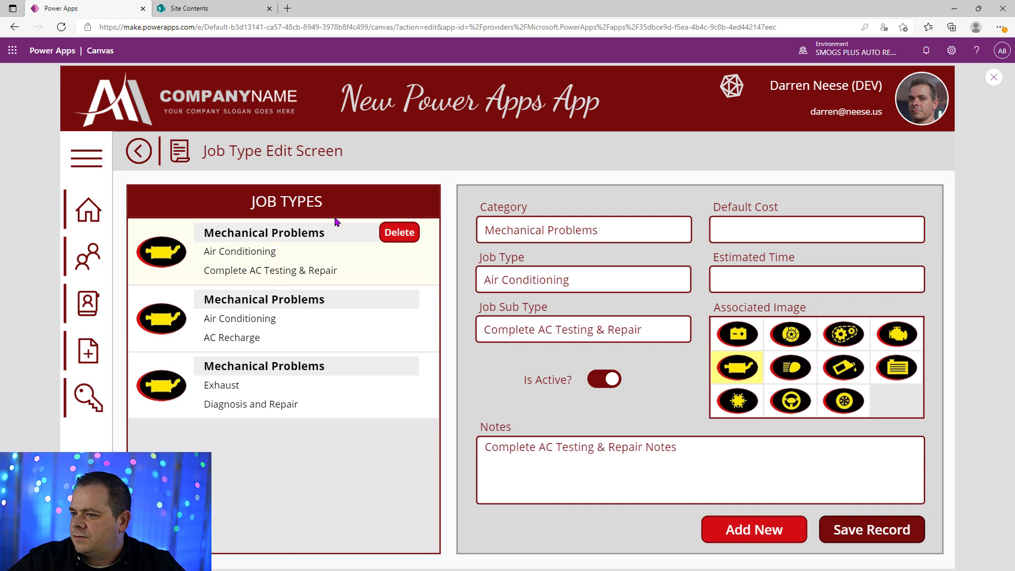
click(893, 339)
click(872, 530)
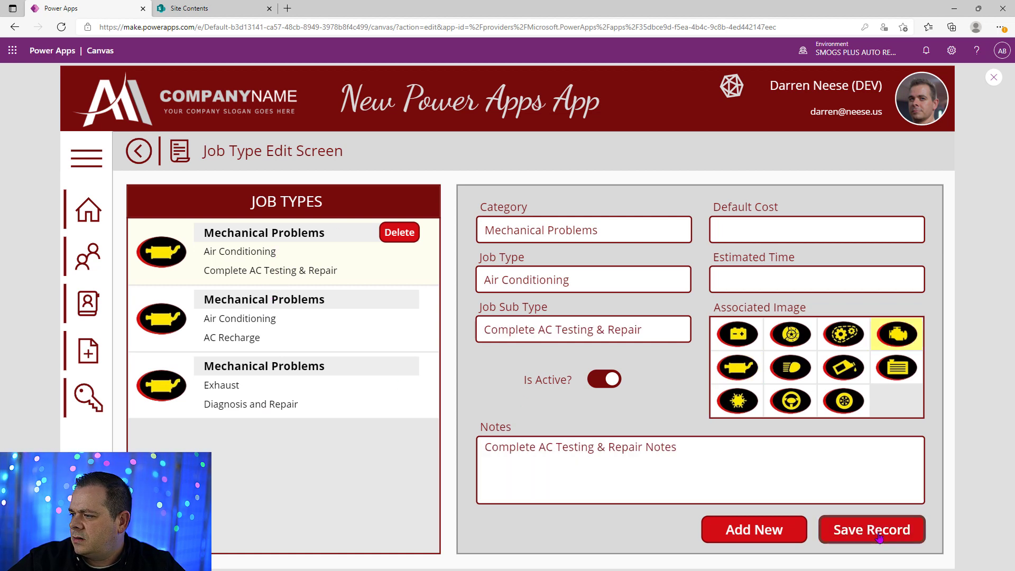
click(291, 331)
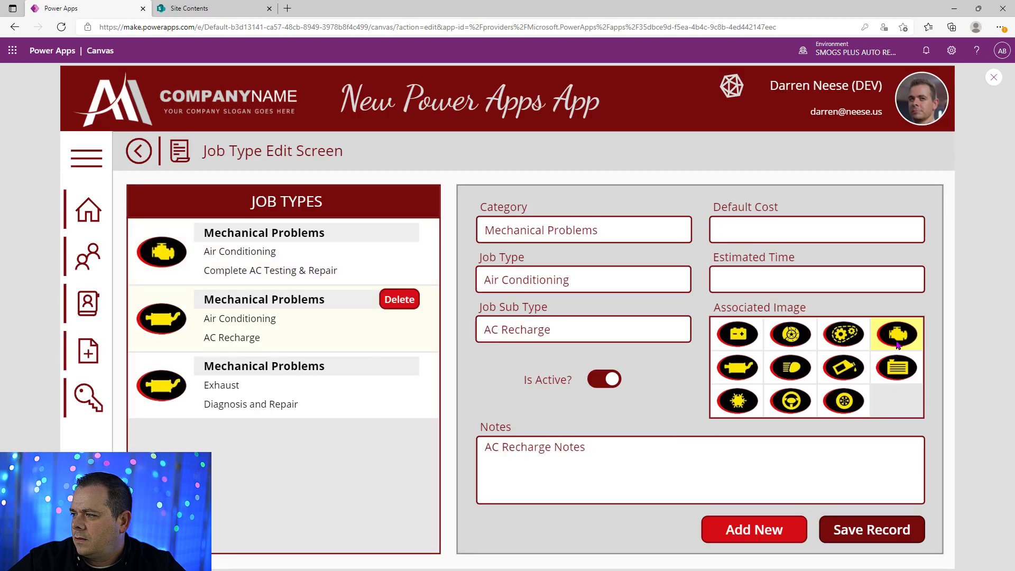
click(871, 534)
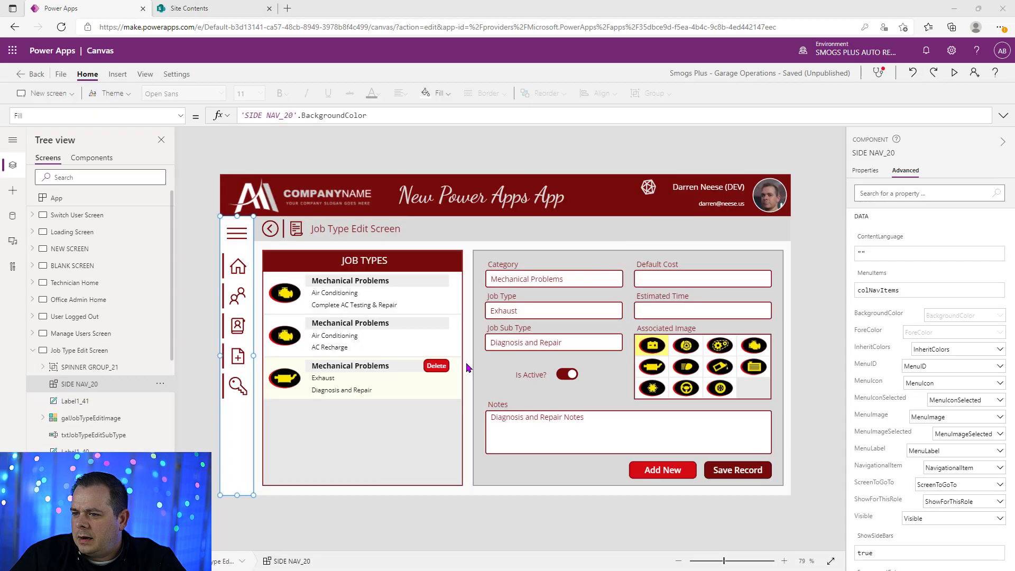
Remove the Reset(AddMediaButton1_1) call from the OnSelect formula of the associated image gallery galJobTypeEditImage.
click(669, 370)
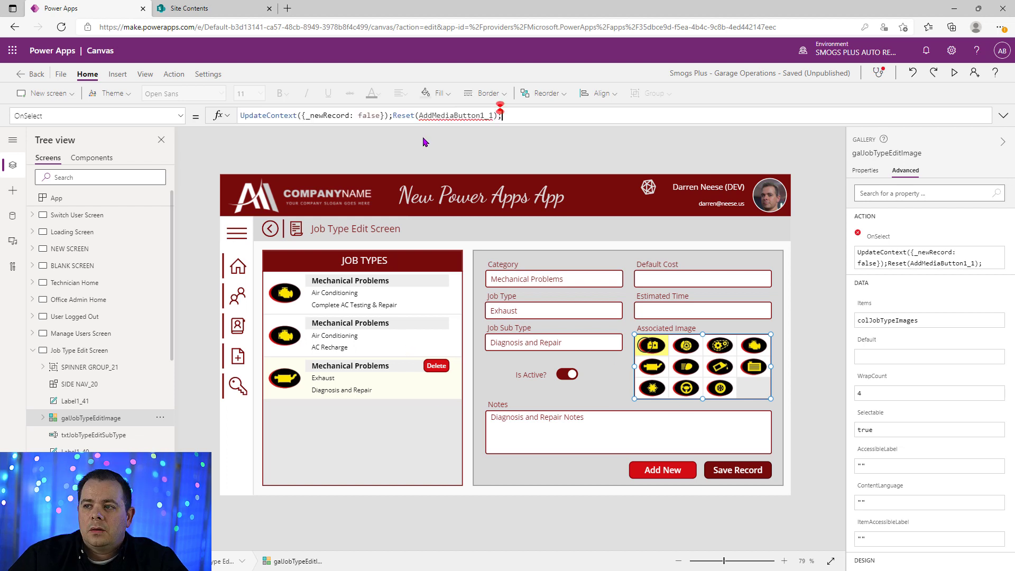
click(394, 116)
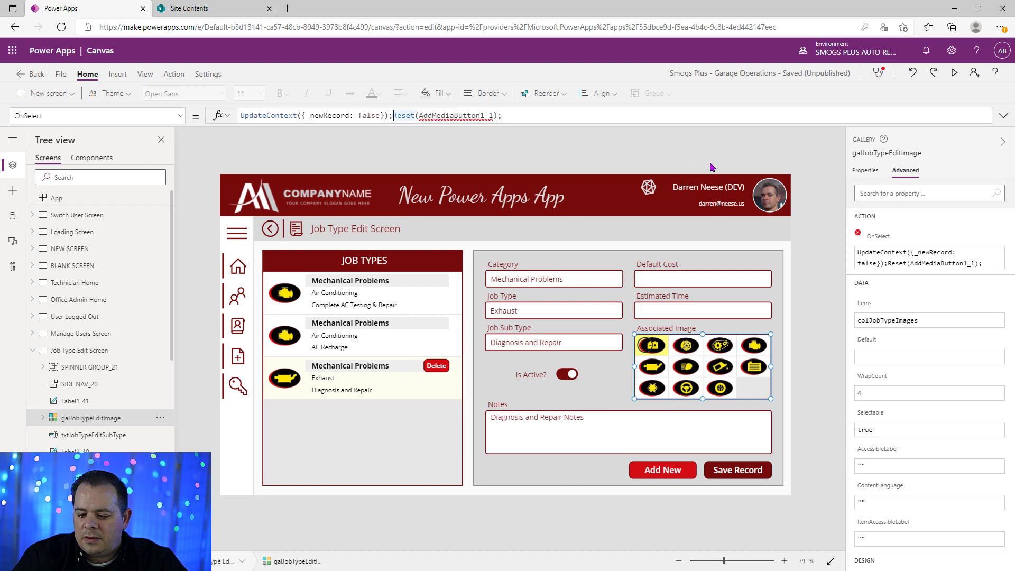
key(shift+End)
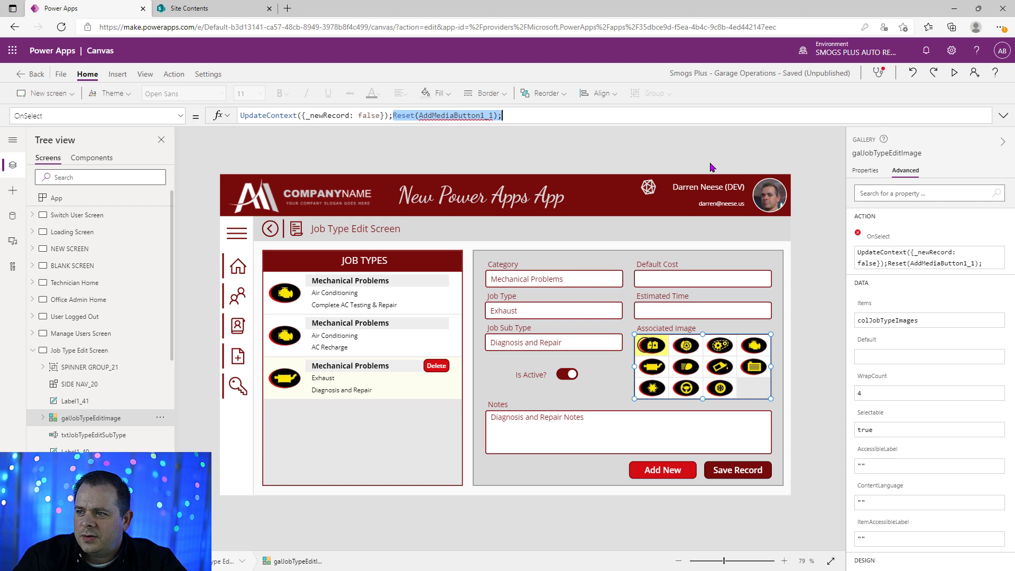
key(Delete)
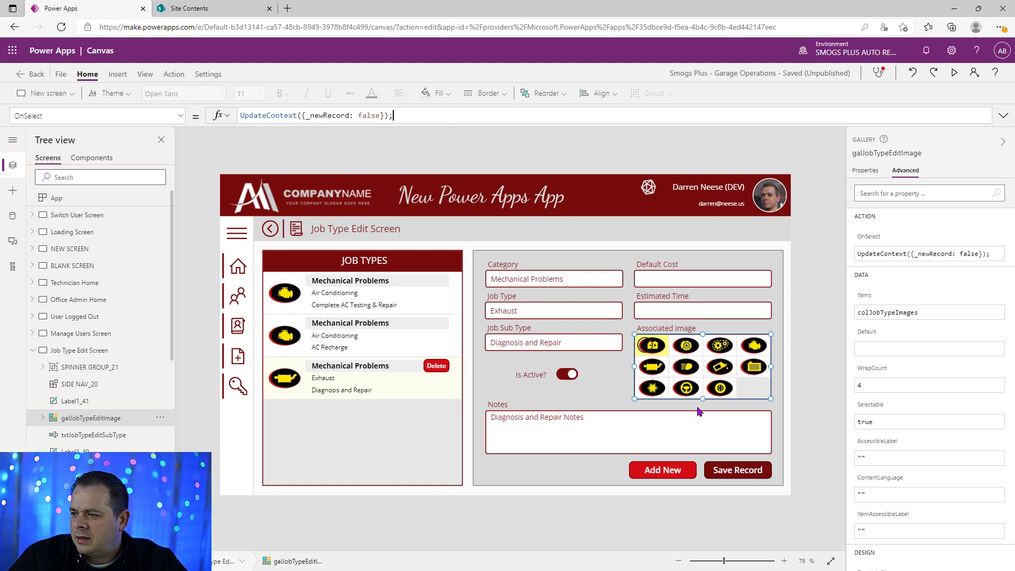
Remove the Reset(AddMediaButton1_1) call from the OnSelect formula of the job types gallery galJobTypeListing.
click(415, 423)
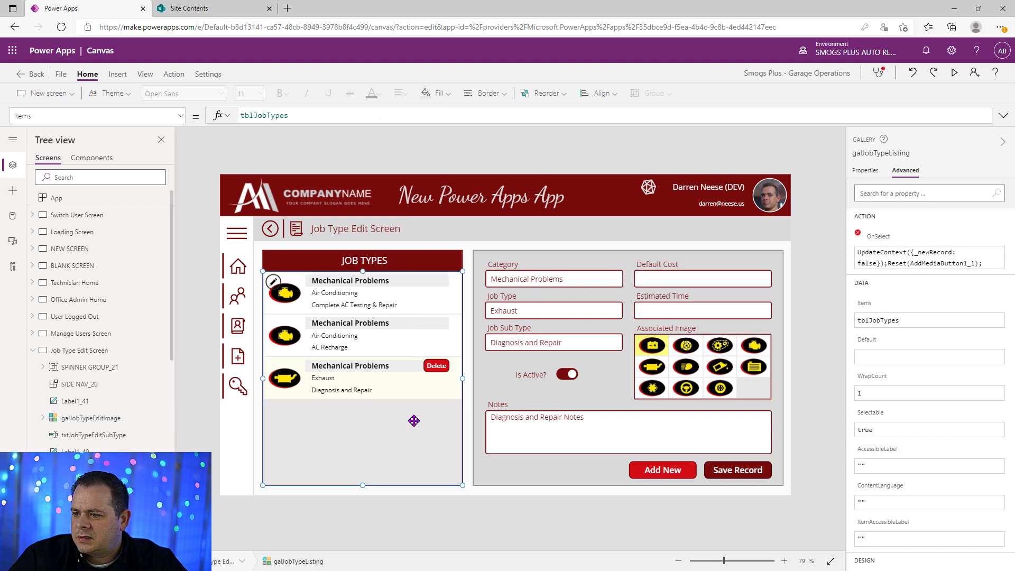
click(173, 74)
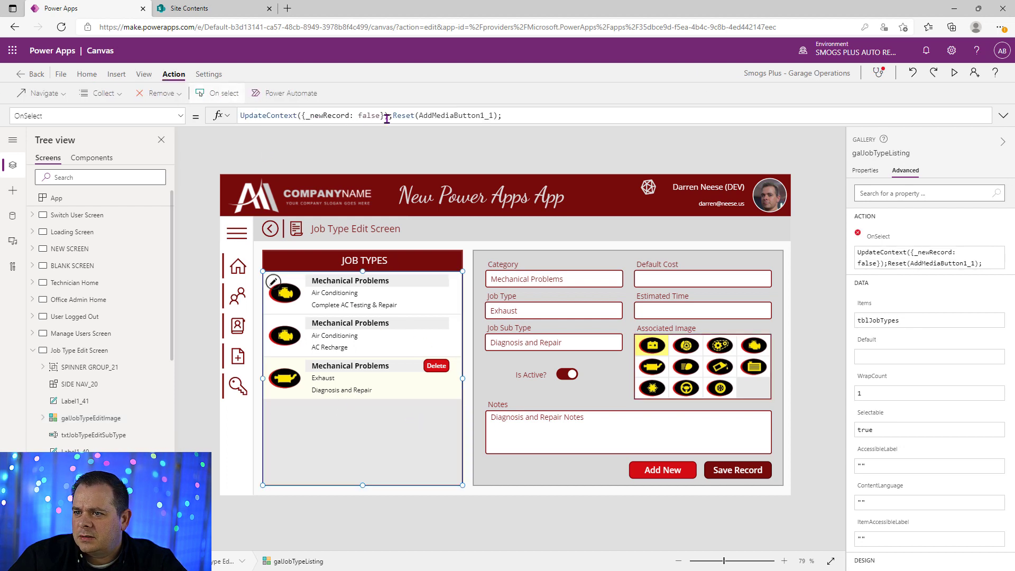
click(549, 118)
drag(392, 115, 568, 115)
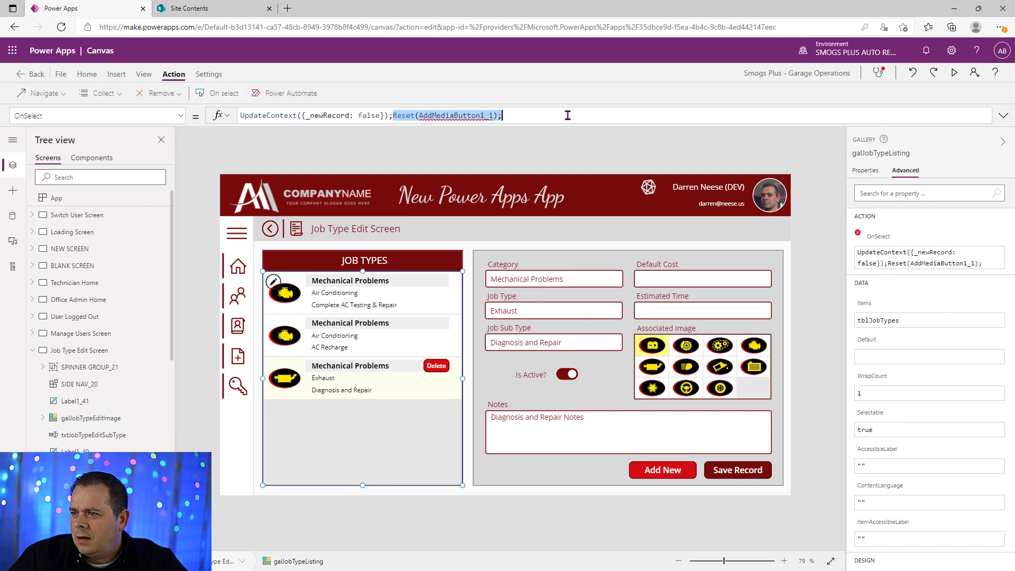
key(BackSpace)
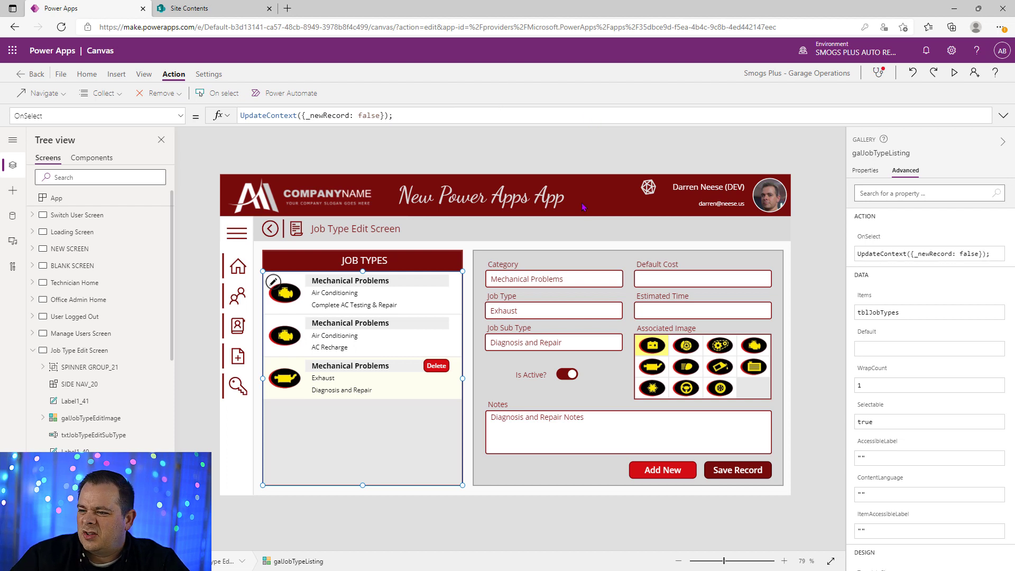
Set the Default property of galJobTypeEditImage to LookUp(colJobTypeImages, ID = galJobTypeListing.Selected.ImageID).
click(710, 390)
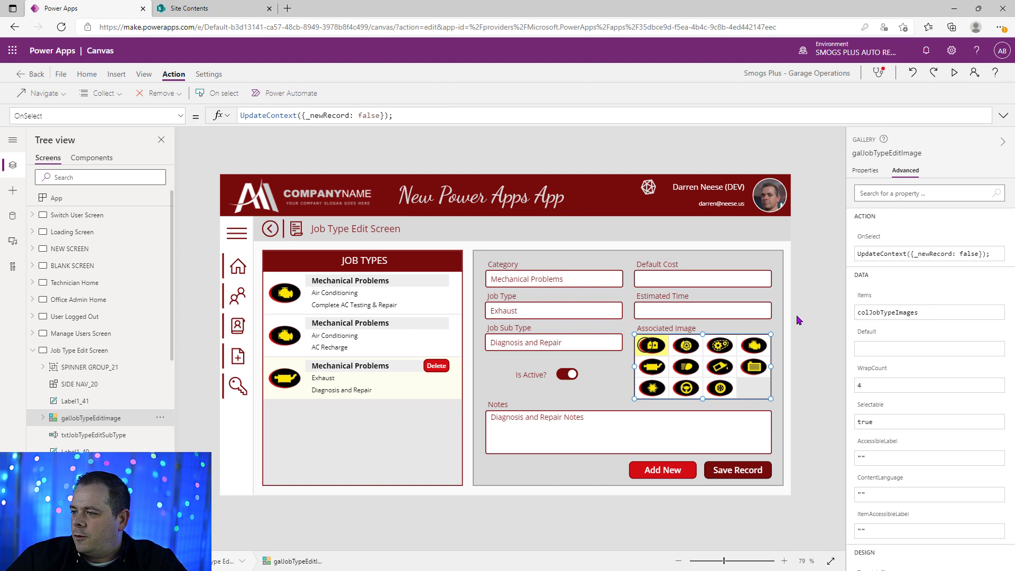
click(857, 332)
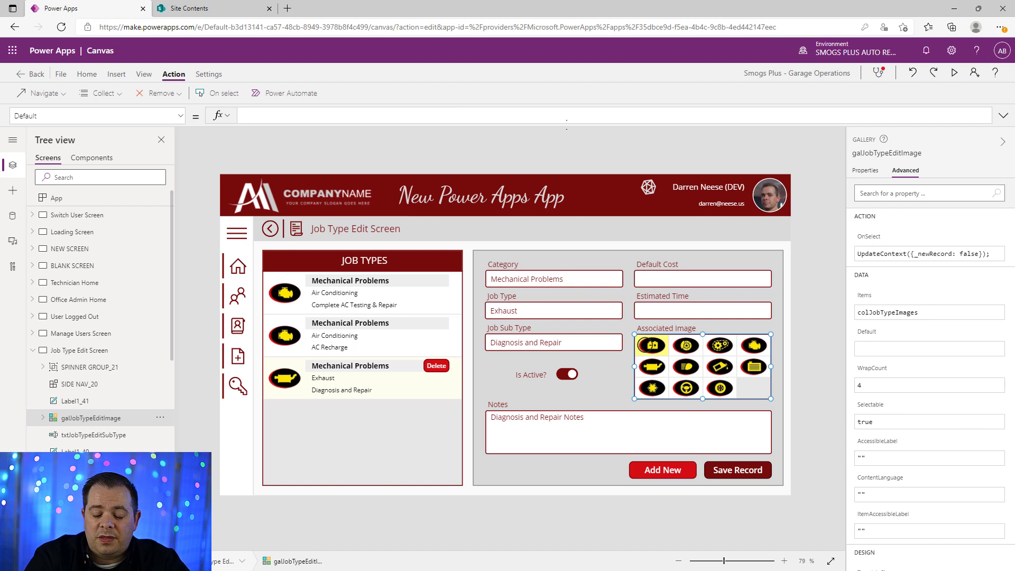
text(Loo)
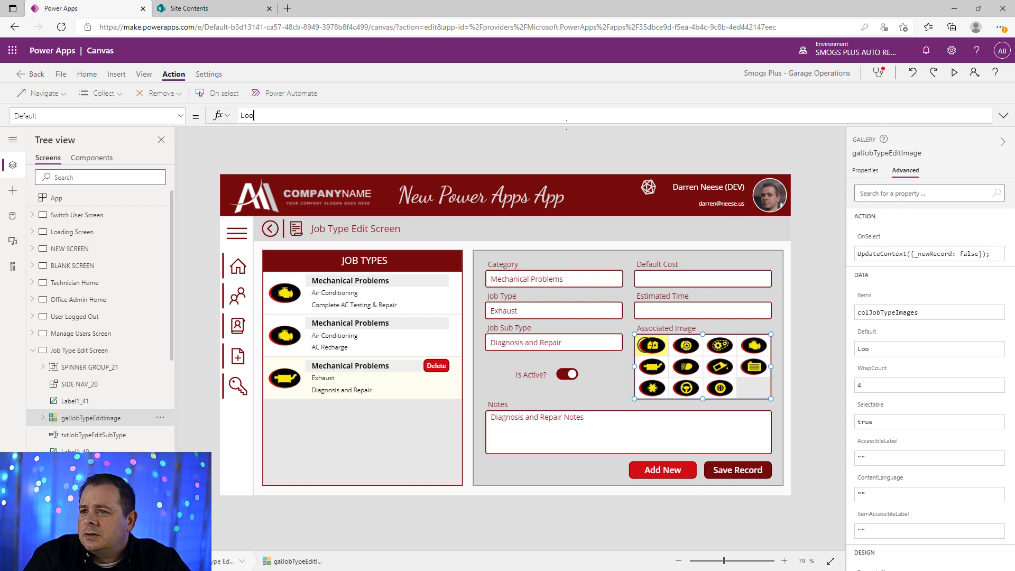
text(kUp(col)
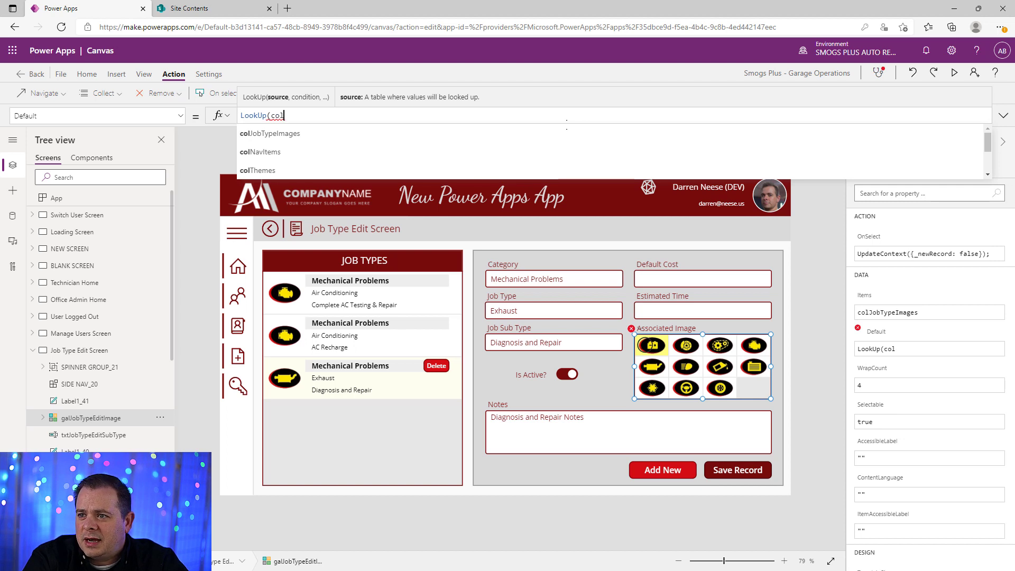
key(Tab)
text(, ID = )
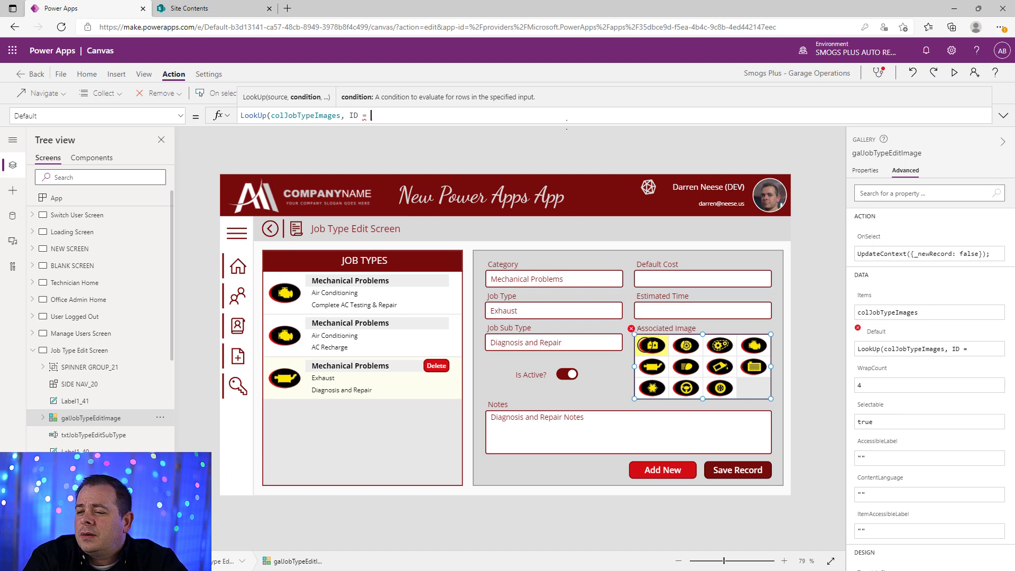
text(gal)
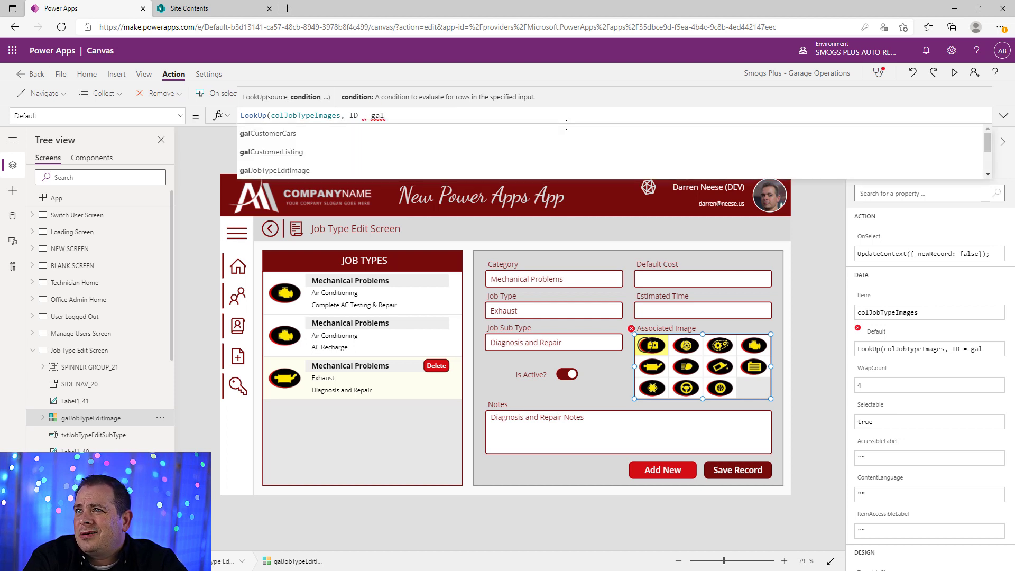
text(JobType)
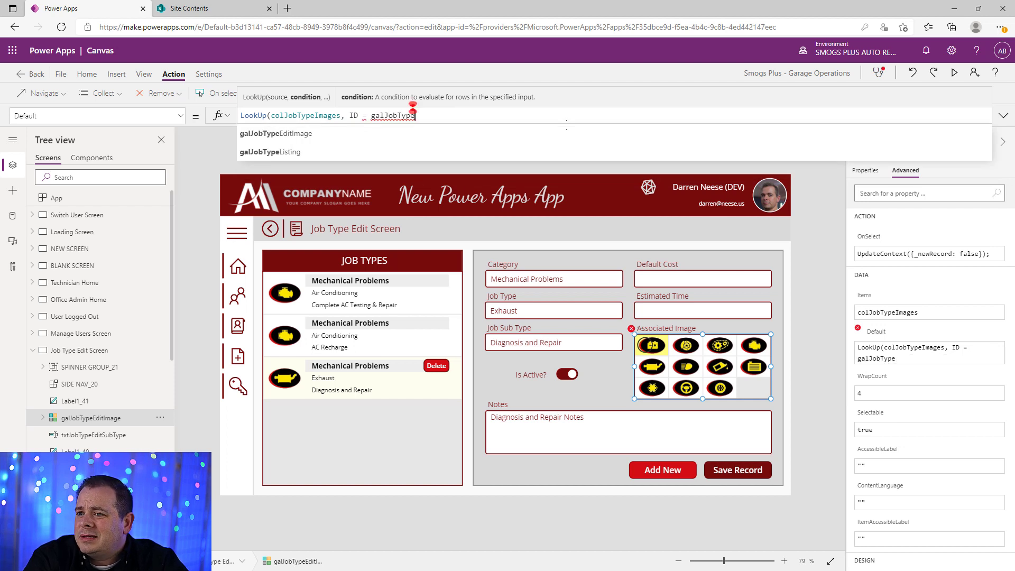
click(299, 152)
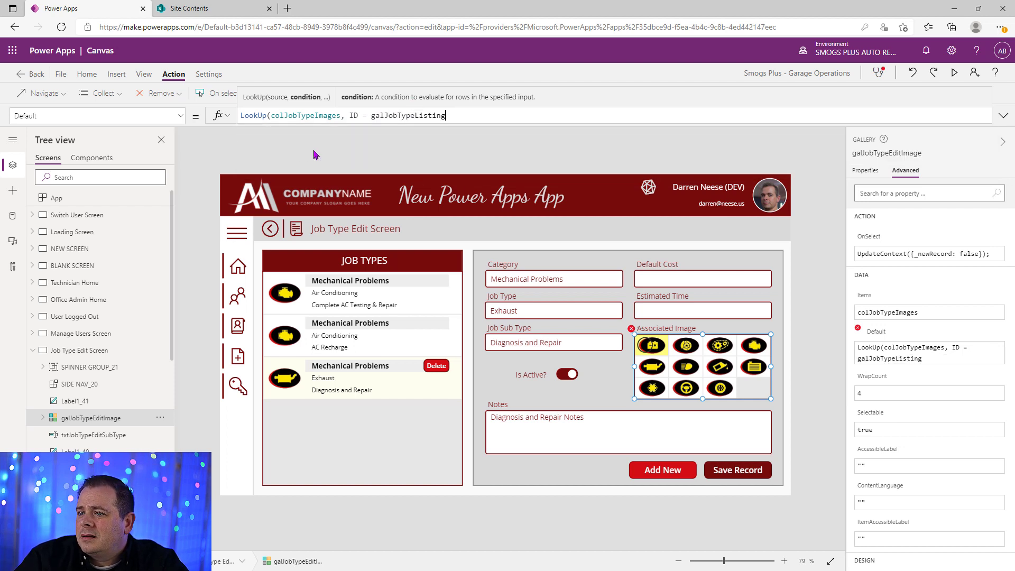
text(.Selected)
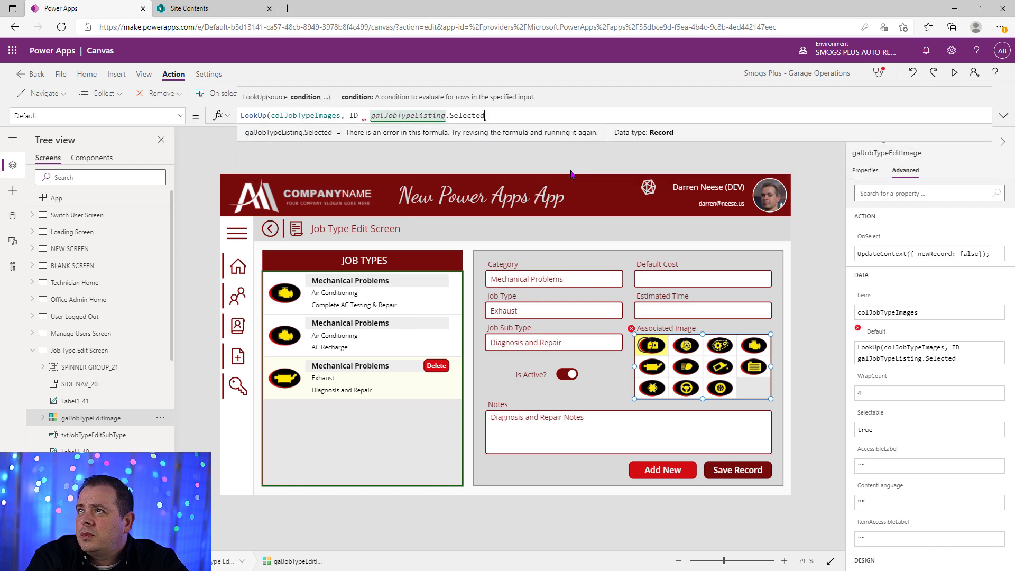
text(.Ima)
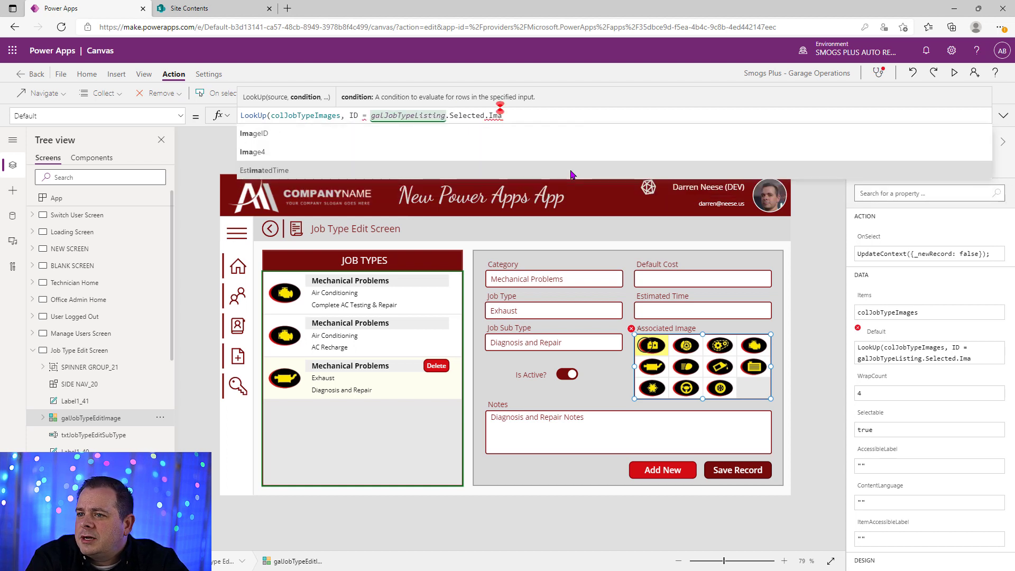
click(266, 138)
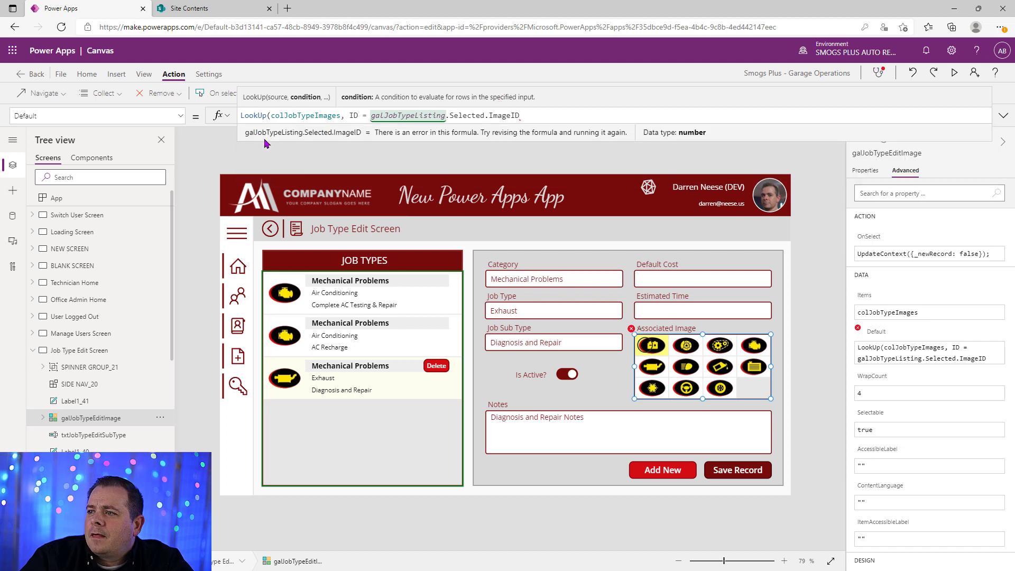
text())
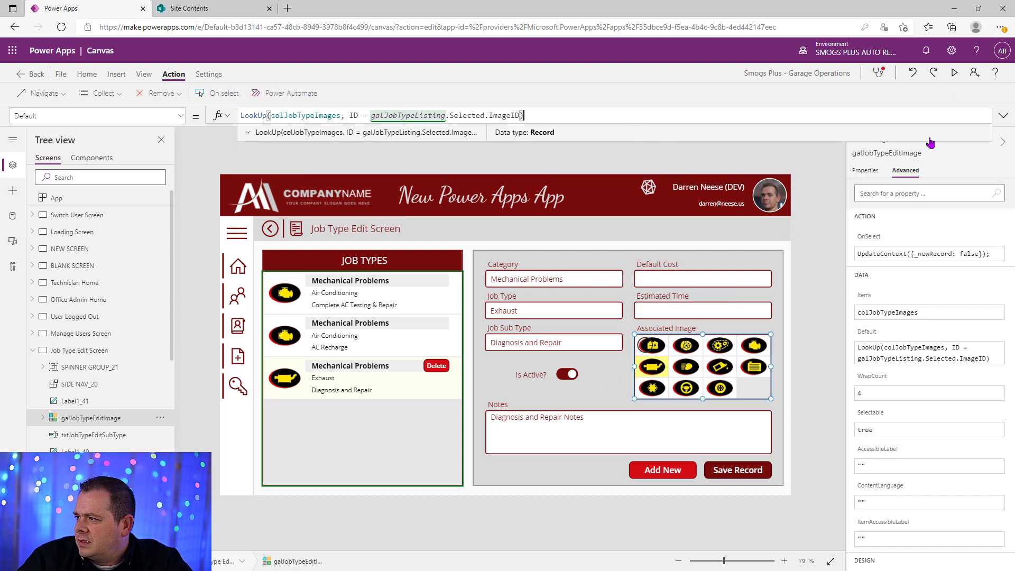
Preview the app and switch repeatedly between the three Job Types records to check that the highlighted associated image follows the selection.
click(953, 73)
click(319, 319)
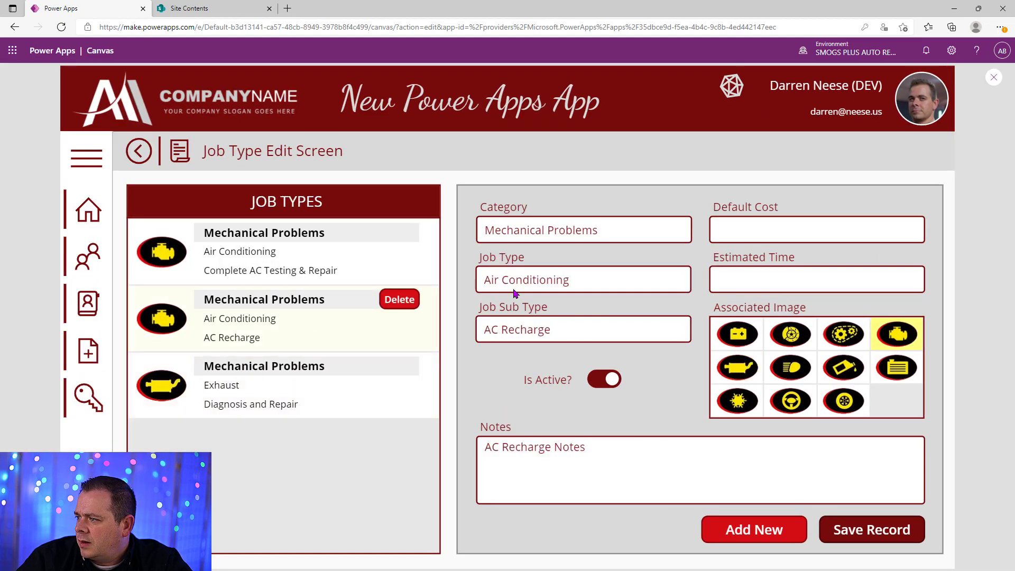
click(312, 267)
click(301, 328)
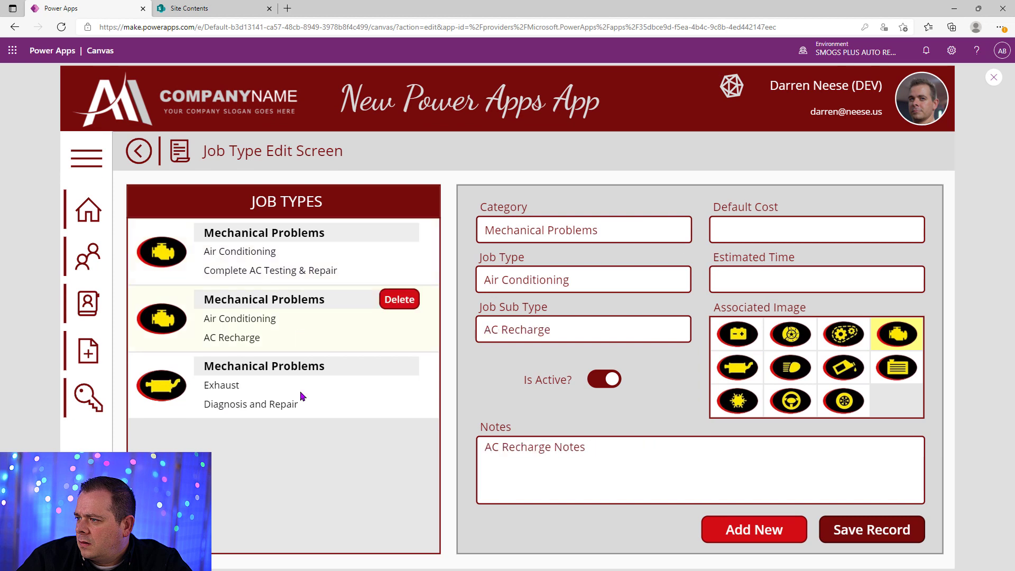
click(300, 391)
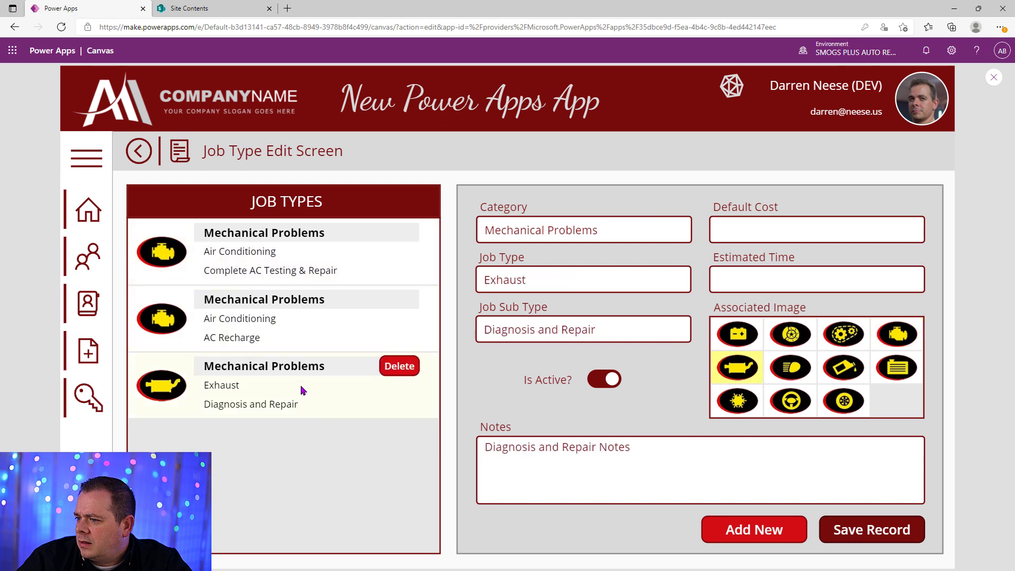
click(314, 333)
click(306, 266)
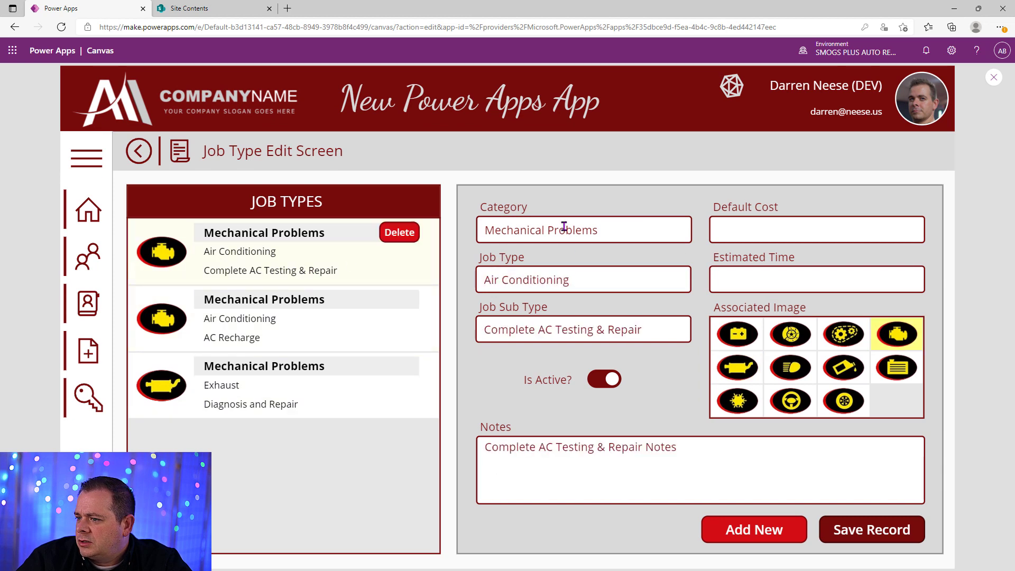
click(326, 336)
click(337, 409)
click(328, 335)
click(331, 255)
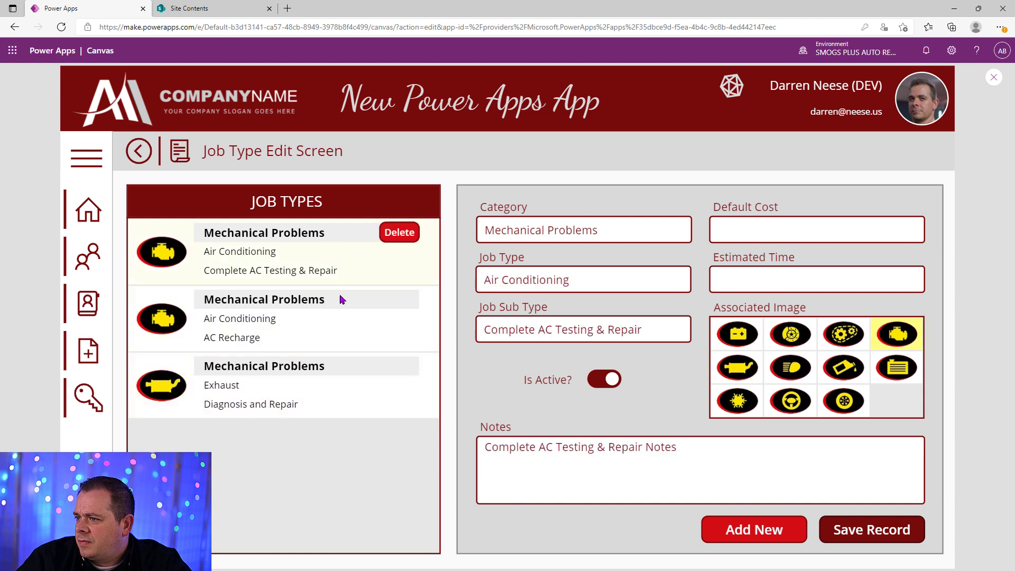
click(272, 330)
click(271, 398)
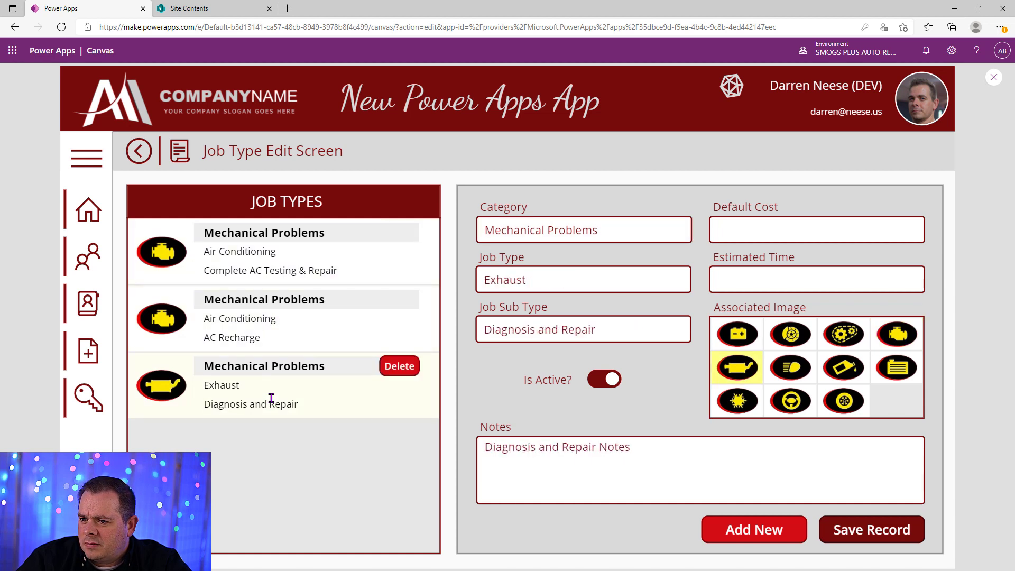
click(287, 338)
click(284, 393)
click(294, 255)
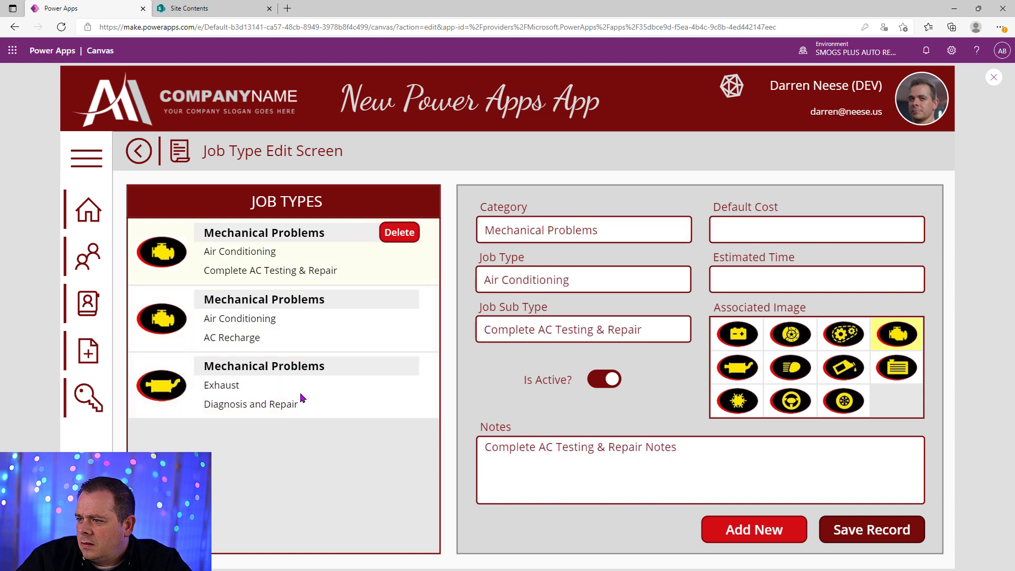
click(300, 393)
click(303, 253)
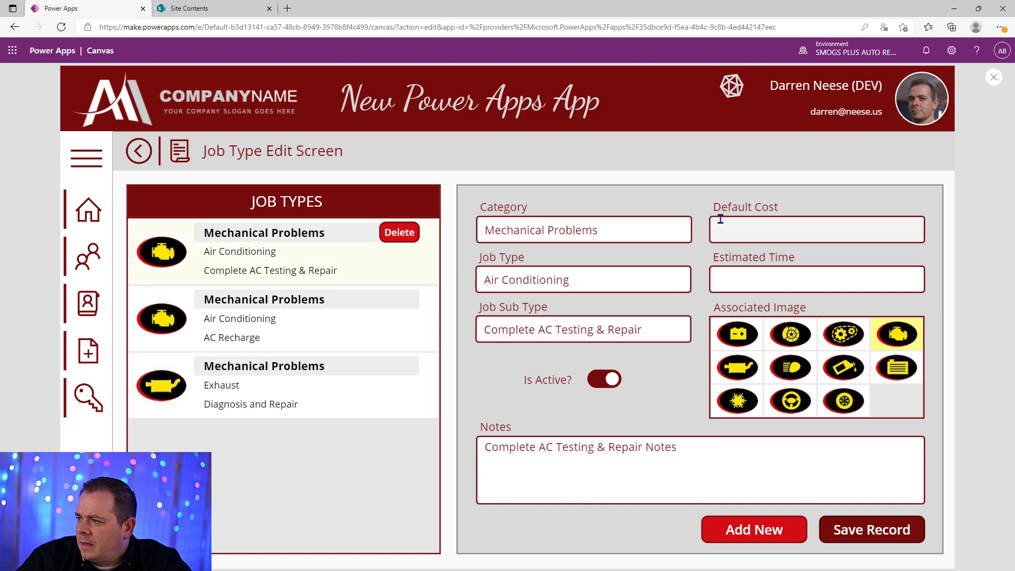
Set the Complete AC Testing & Repair record's default cost to 1 and estimated time to 2, and save it.
click(840, 227)
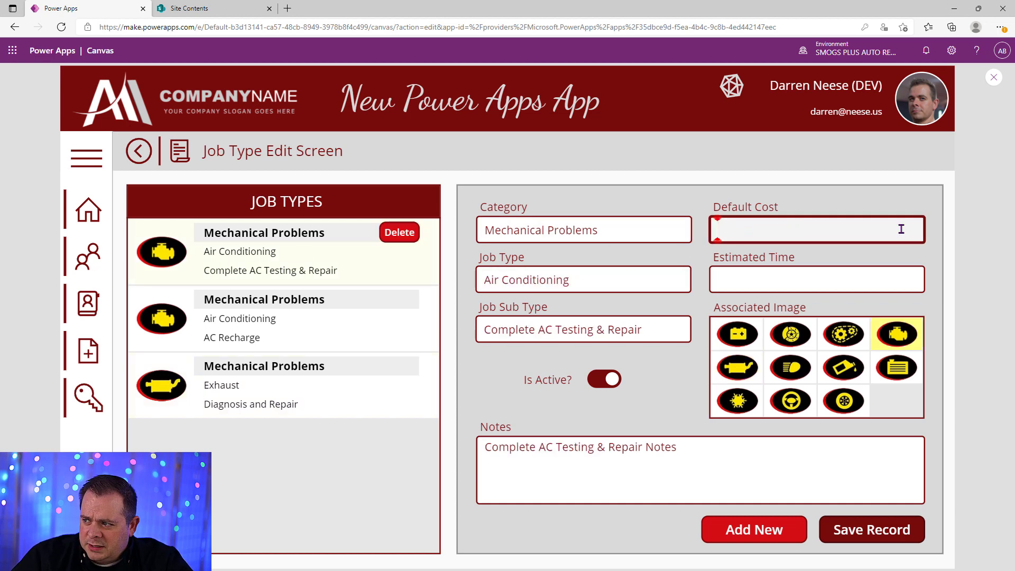
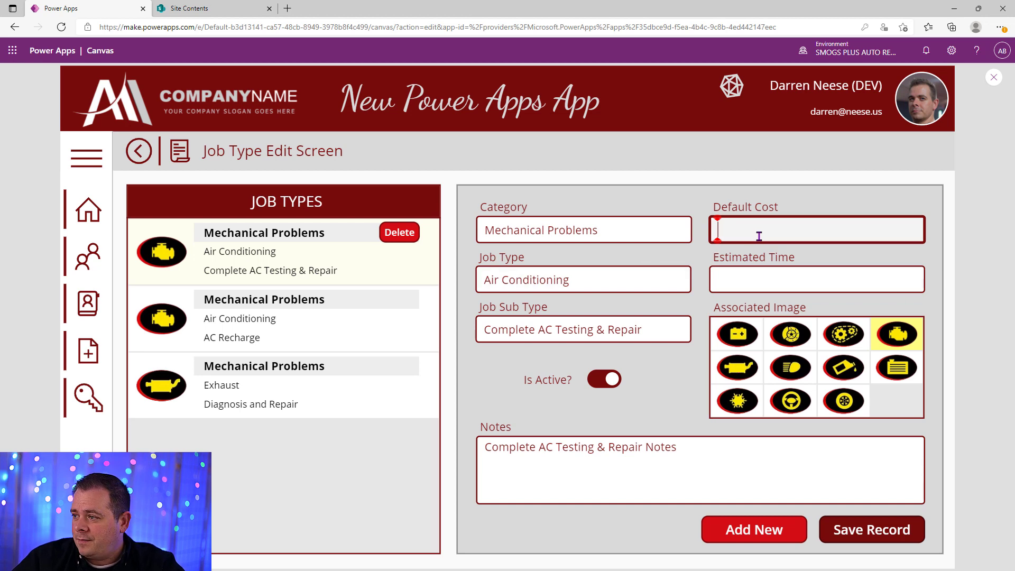
text(1)
click(756, 279)
text(2)
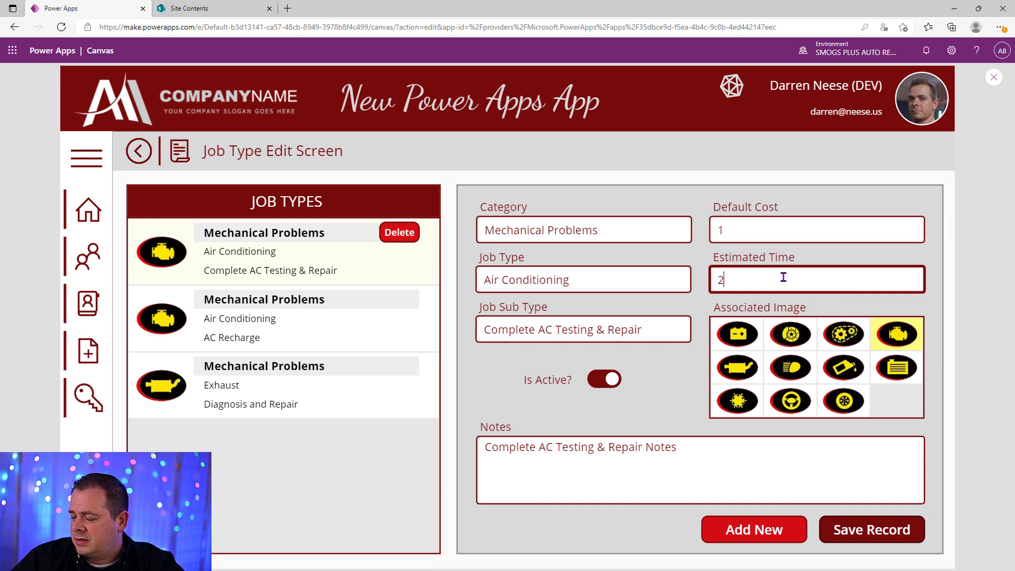
click(867, 524)
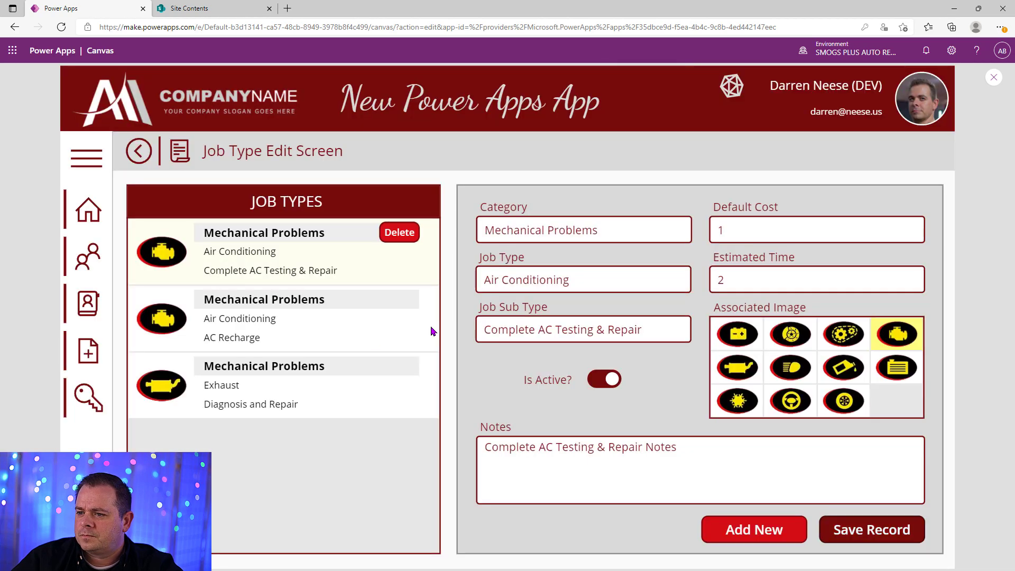
Set the AC Recharge record's default cost to 2 and estimated time to 3, and save it.
click(345, 338)
click(738, 228)
text(2)
click(724, 279)
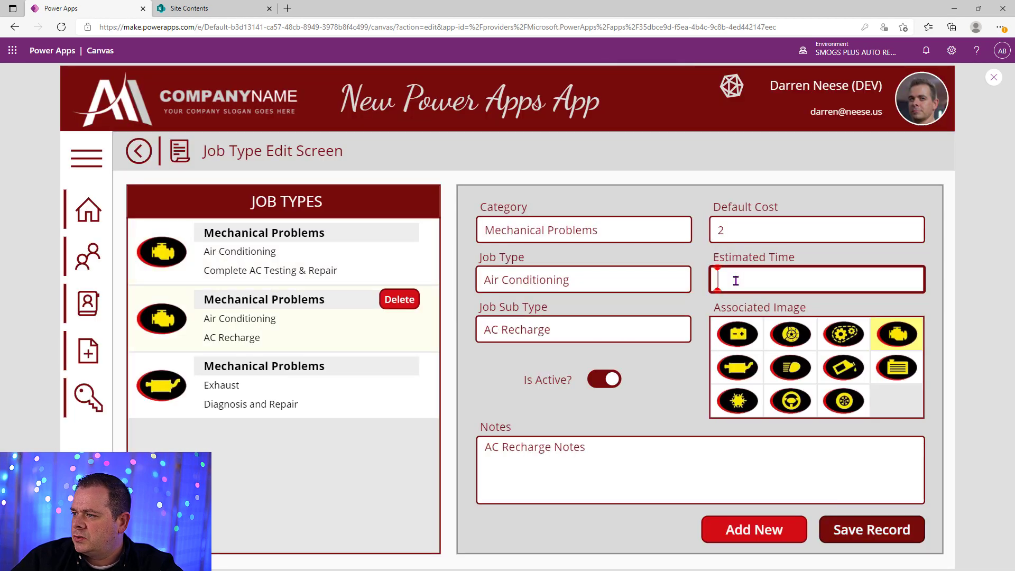
text(3)
click(847, 531)
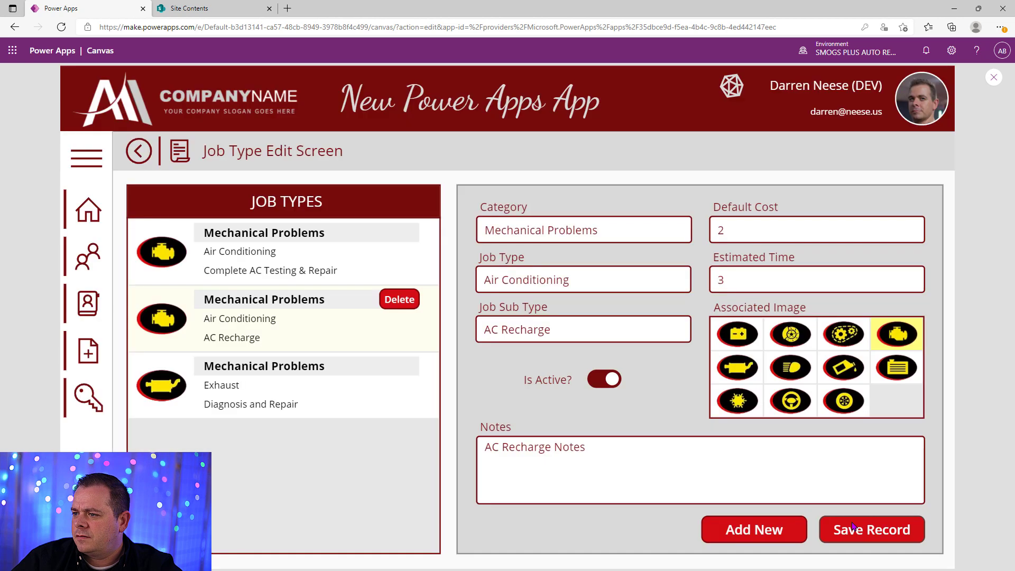
Set the Exhaust Diagnosis and Repair record's default cost to 5 and estimated time to 6, and save it.
click(327, 380)
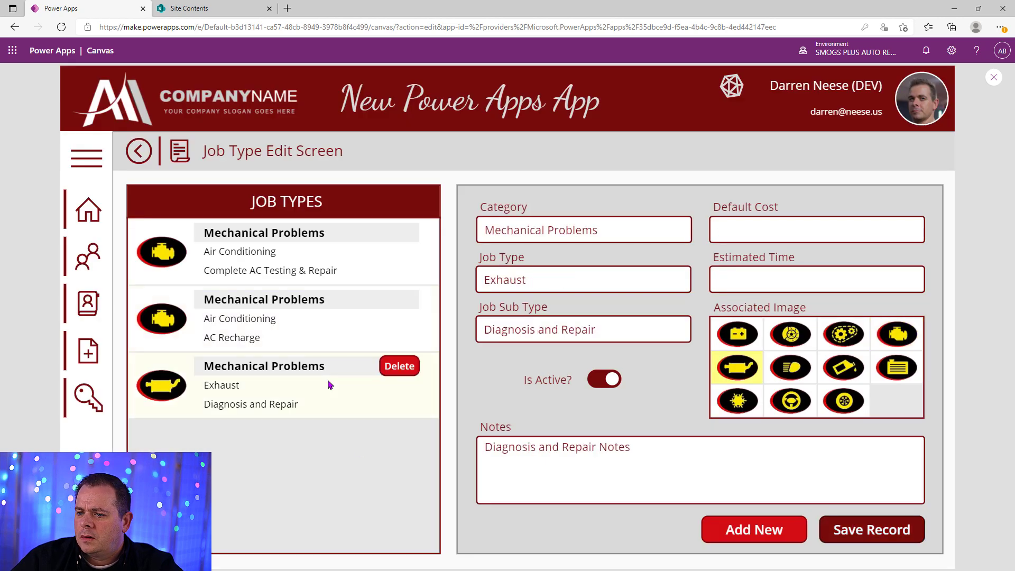
click(760, 242)
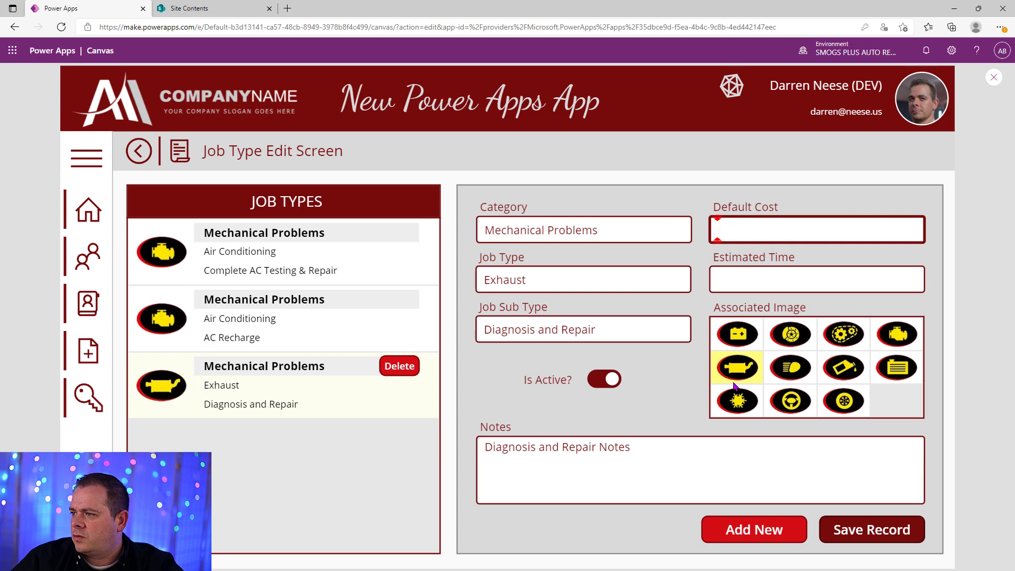
text(5)
click(716, 283)
text(6)
click(850, 532)
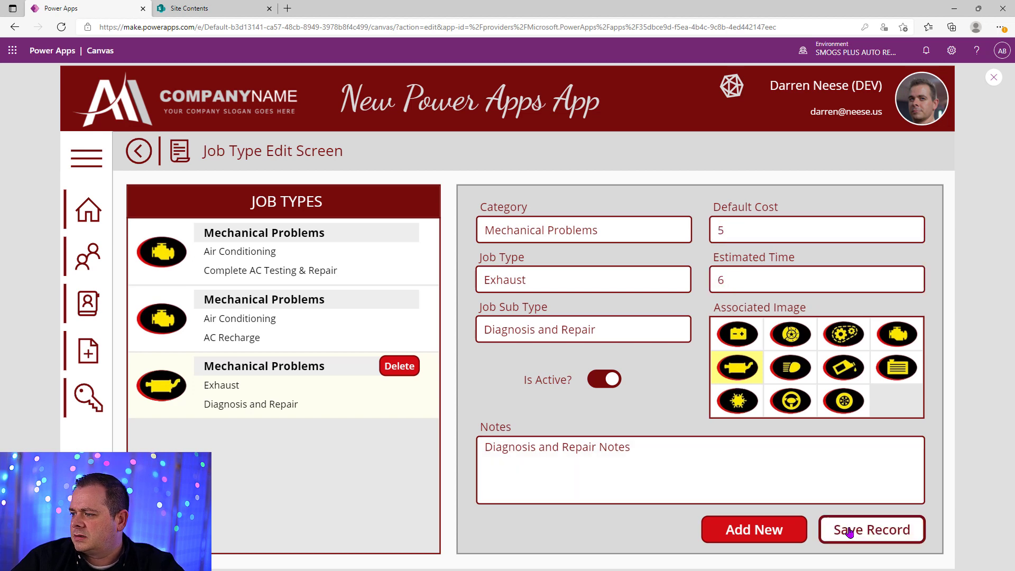
Switch repeatedly between the three Job Types records to check the default cost and estimated time stored for each one.
click(340, 313)
click(334, 255)
click(319, 324)
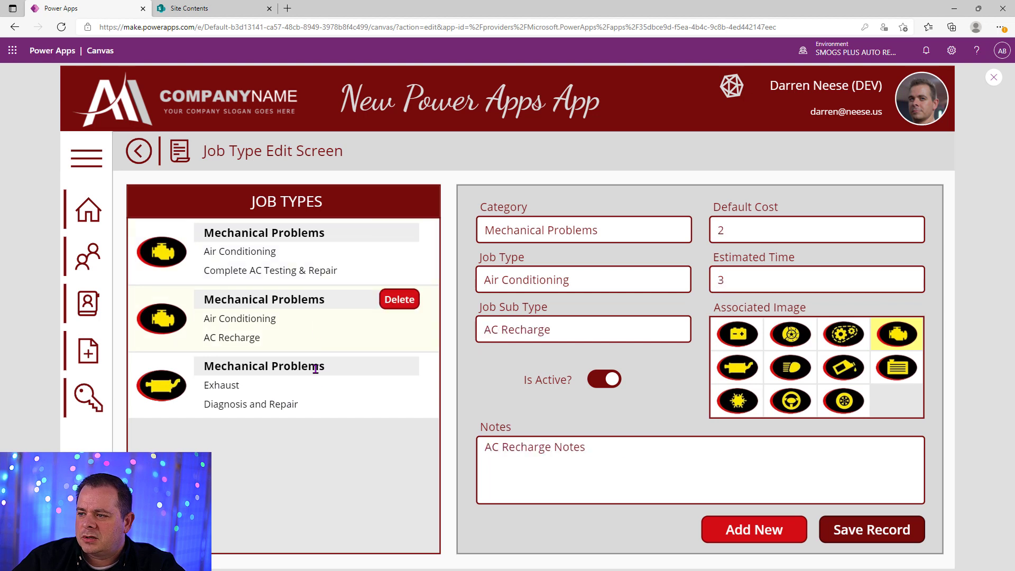
click(317, 392)
click(326, 264)
click(751, 230)
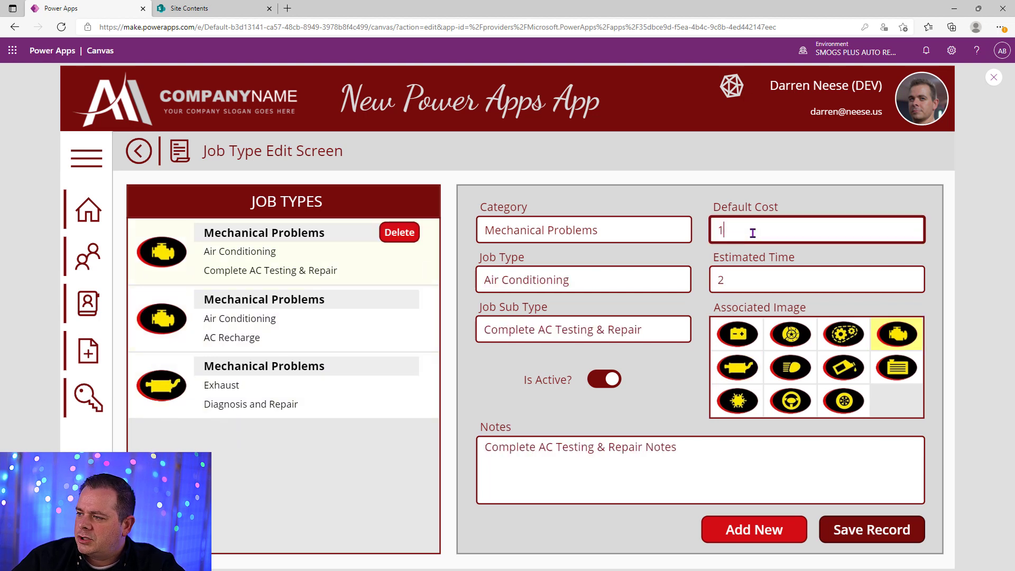
click(755, 268)
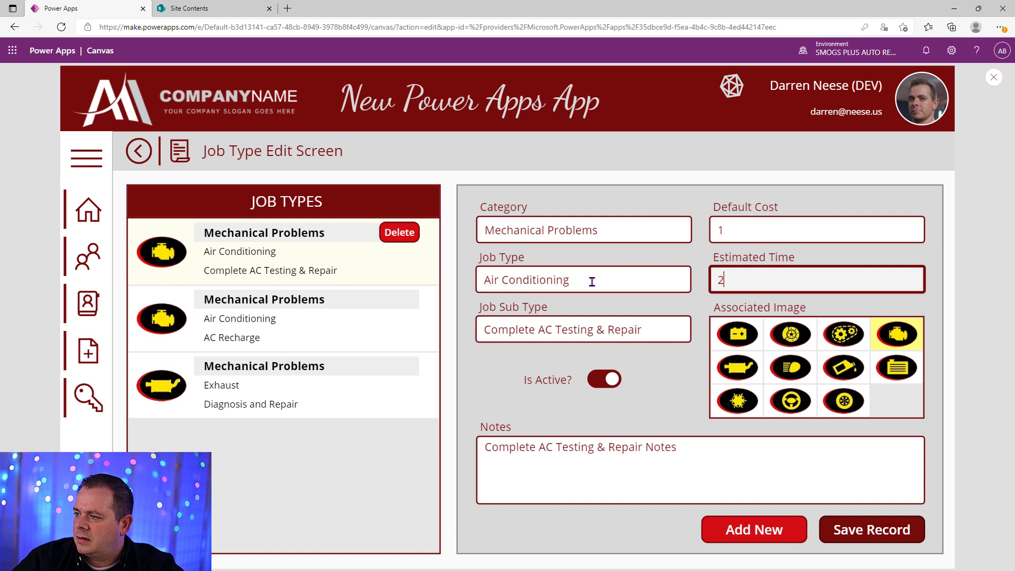
click(370, 316)
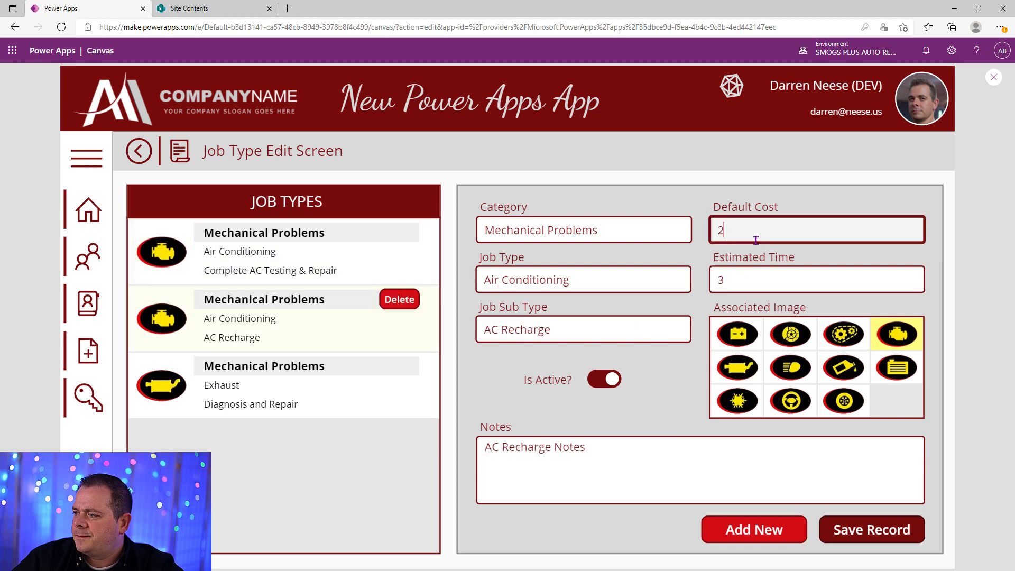
click(331, 418)
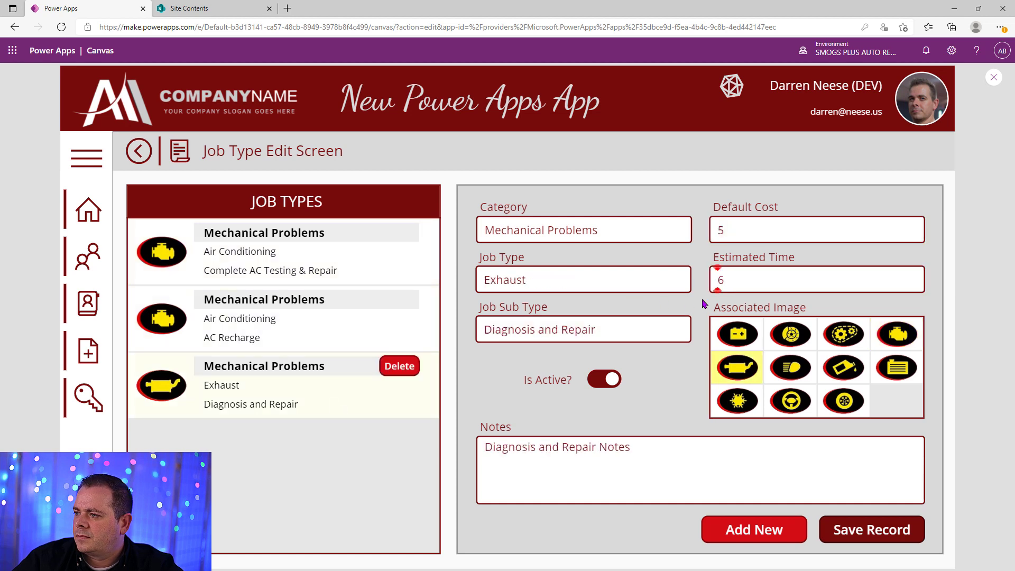
click(782, 236)
click(756, 282)
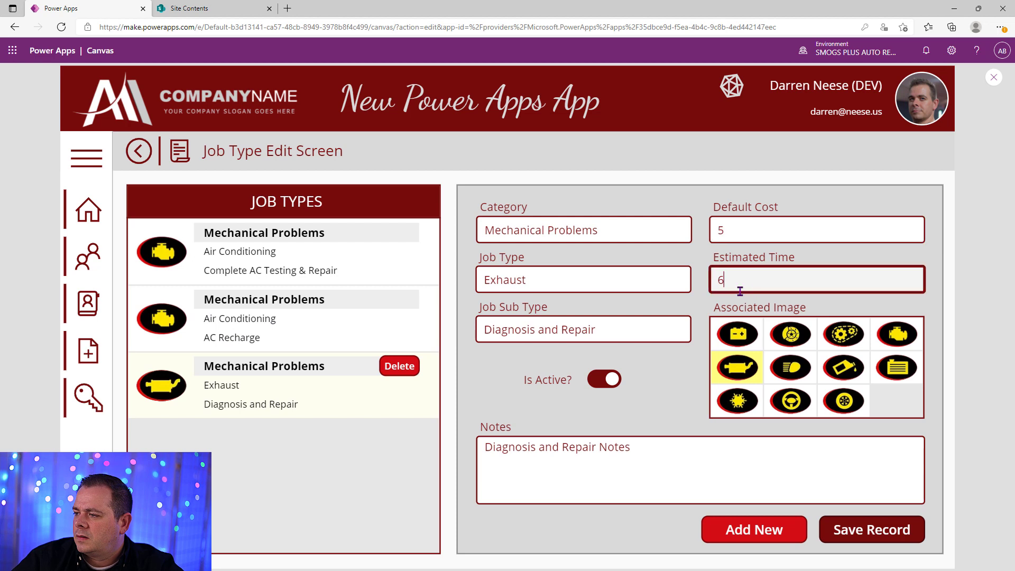
click(307, 335)
click(317, 257)
click(325, 328)
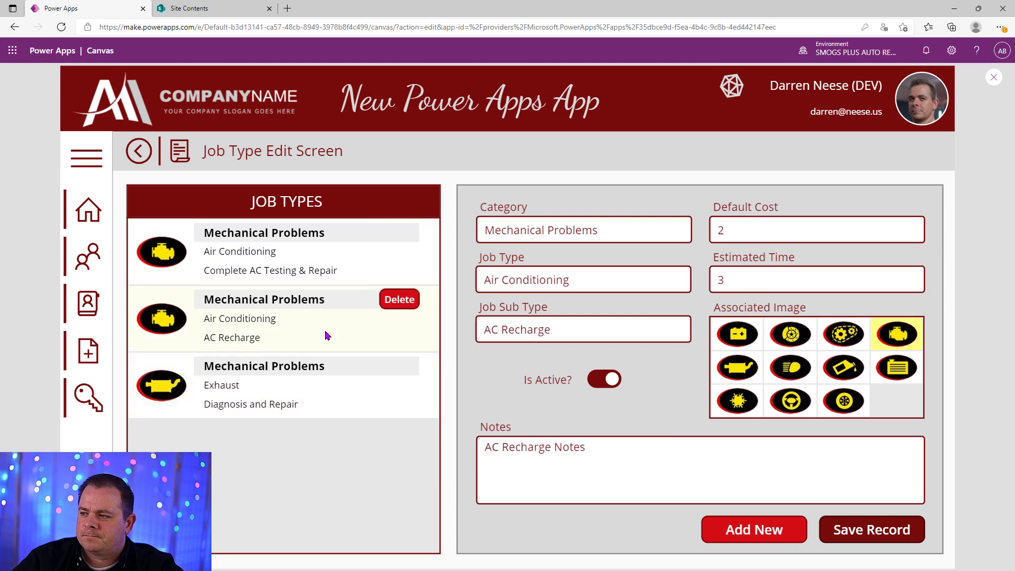
Clear the saved default cost and estimated time values from the Job Types records, starting with Complete AC Testing & Repair.
click(317, 270)
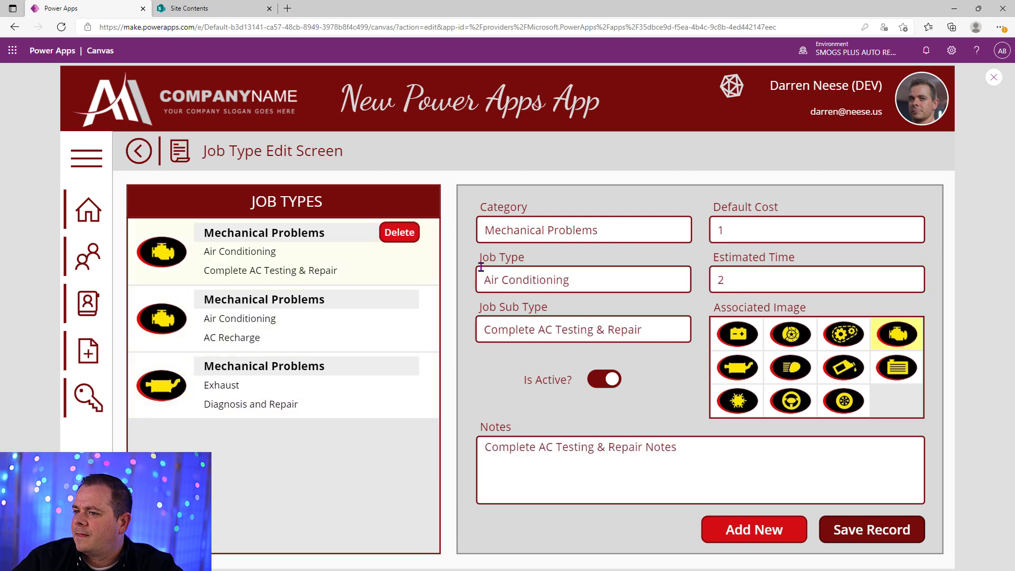
click(741, 230)
key(BackSpace)
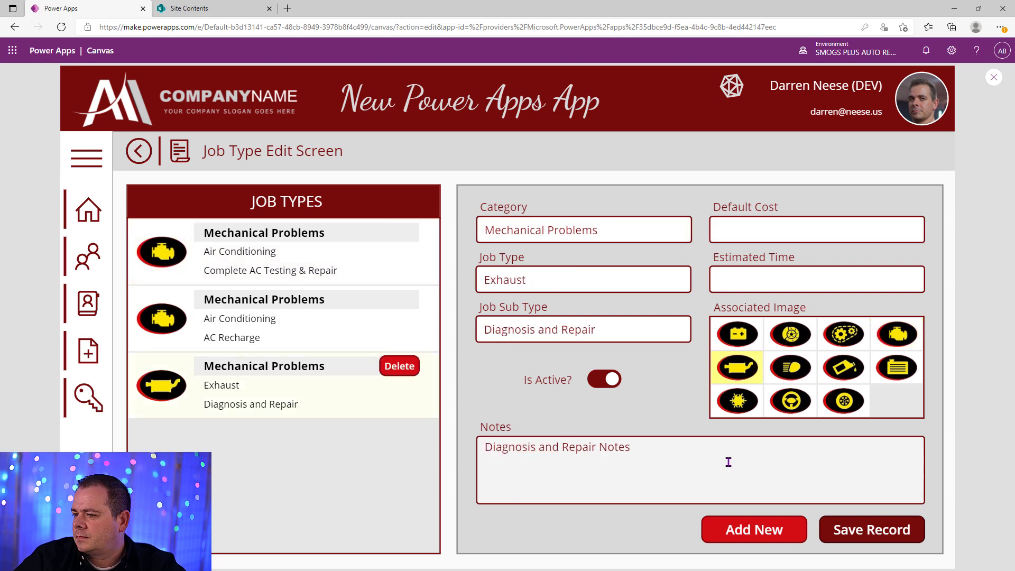
click(729, 461)
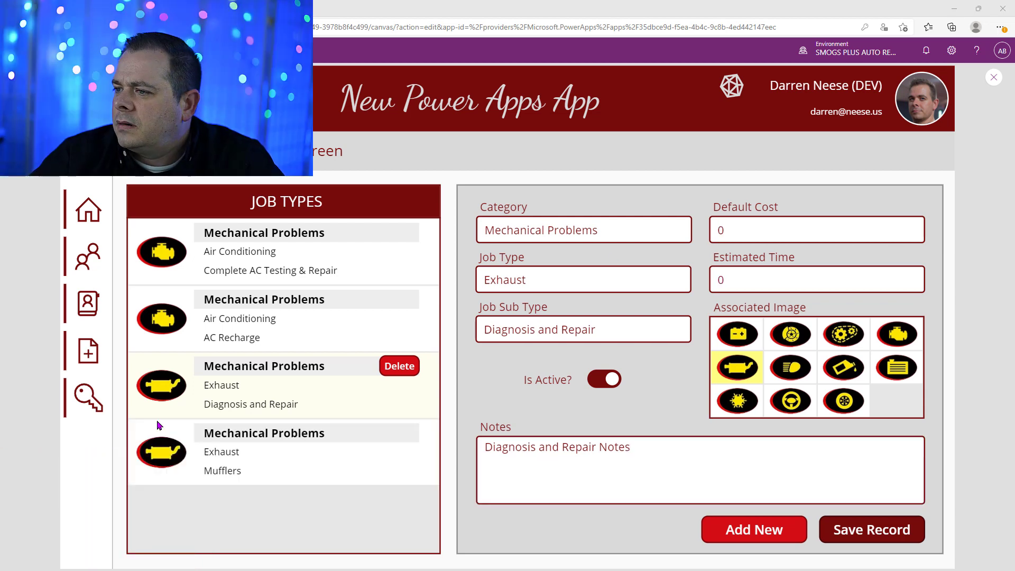
Switch between the air conditioning and exhaust records, including Mufflers, to check the default cost and estimated time shown for empty entries.
click(297, 270)
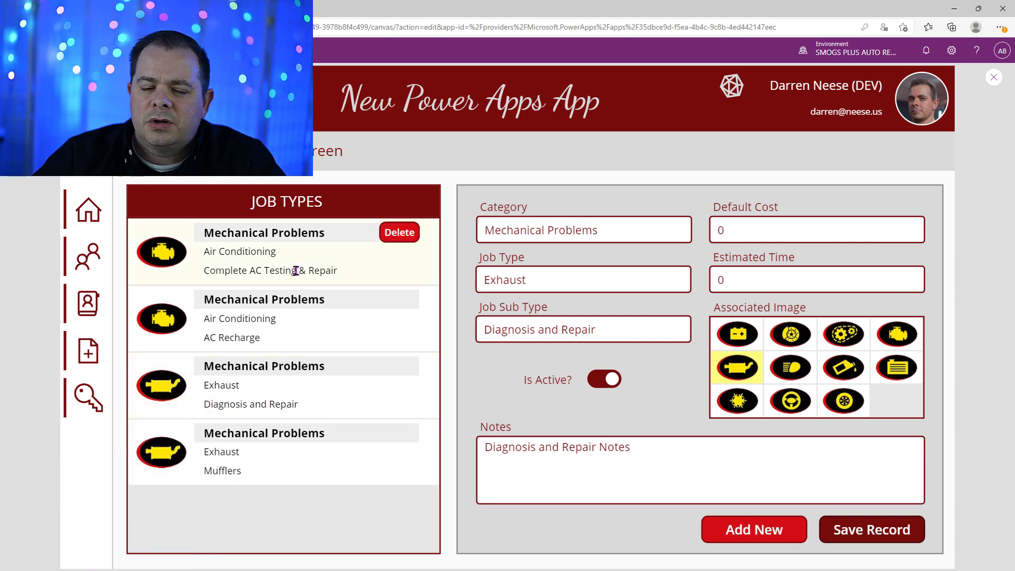
click(308, 318)
click(310, 462)
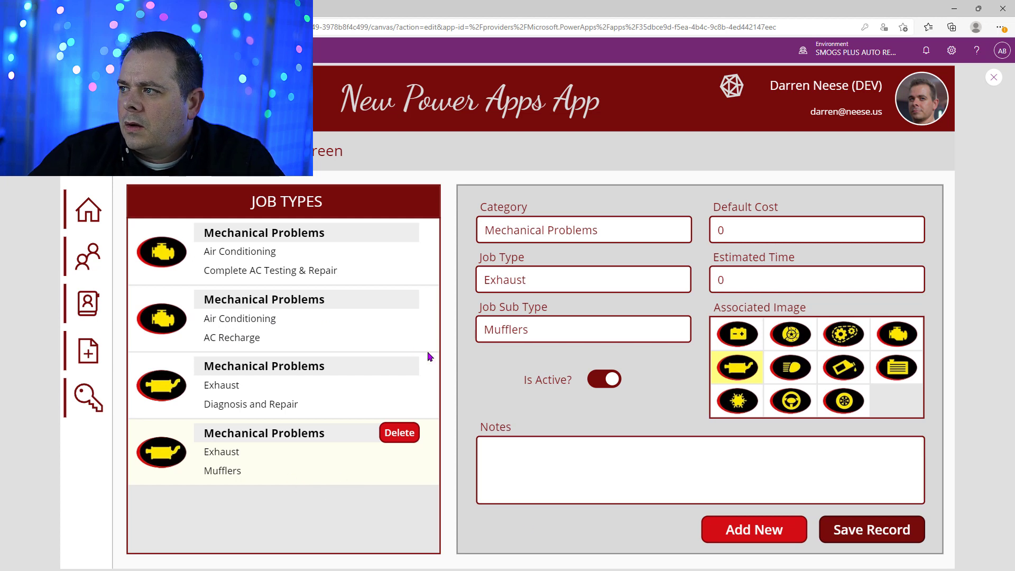
click(363, 267)
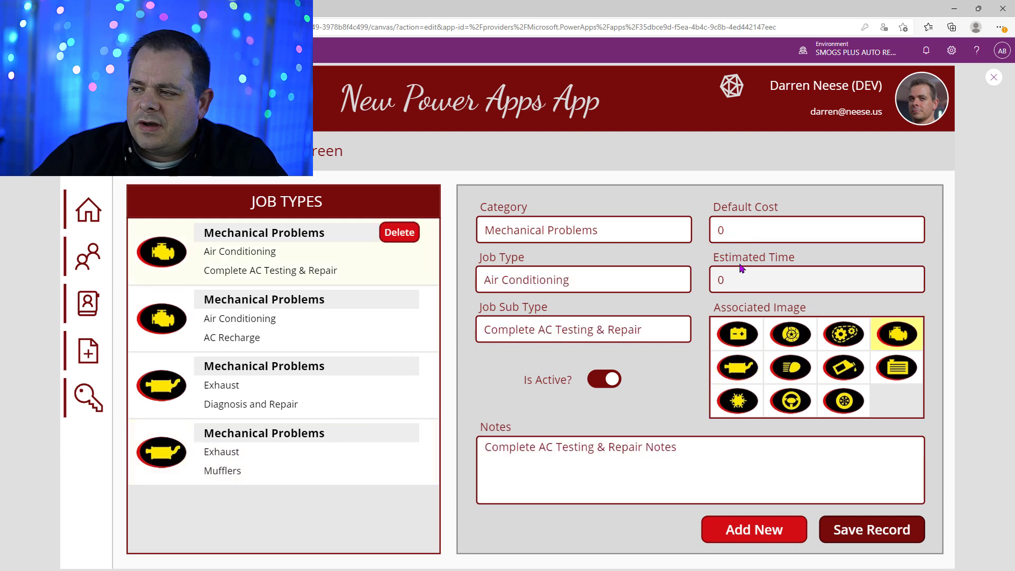
click(311, 330)
click(306, 365)
click(316, 263)
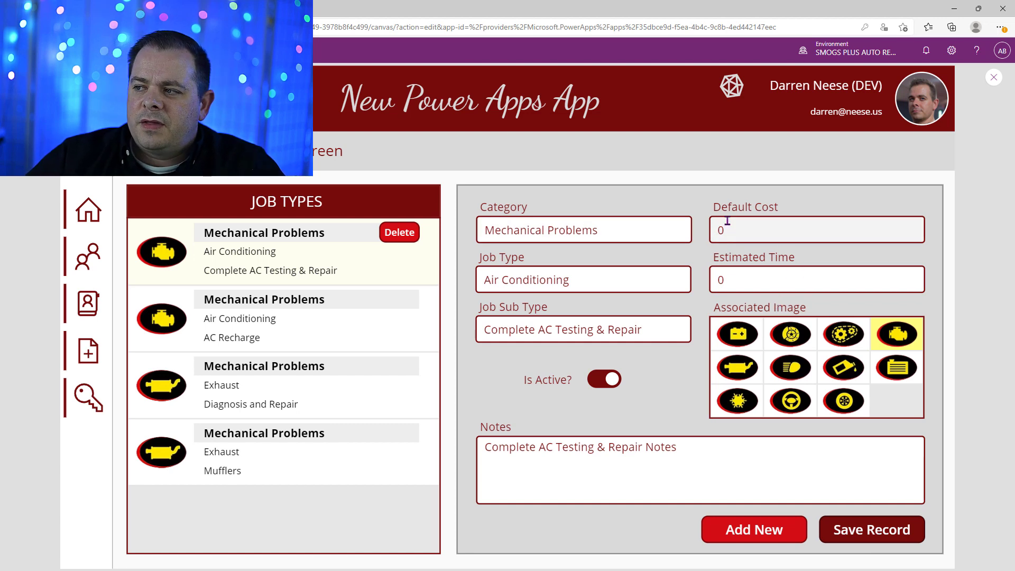
Empty both the default cost and estimated time of the Complete AC Testing & Repair record.
click(772, 220)
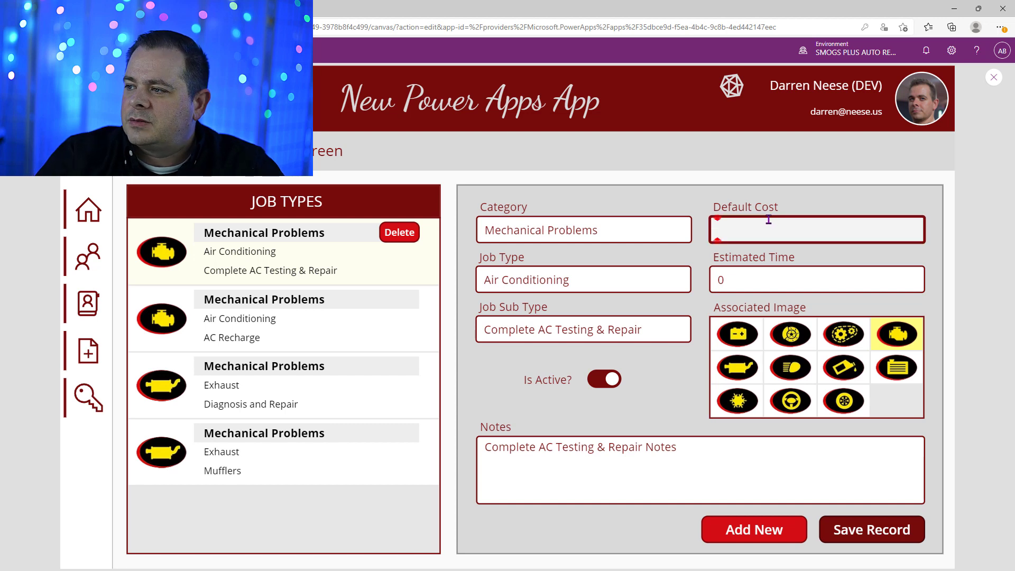
click(781, 289)
key(BackSpace)
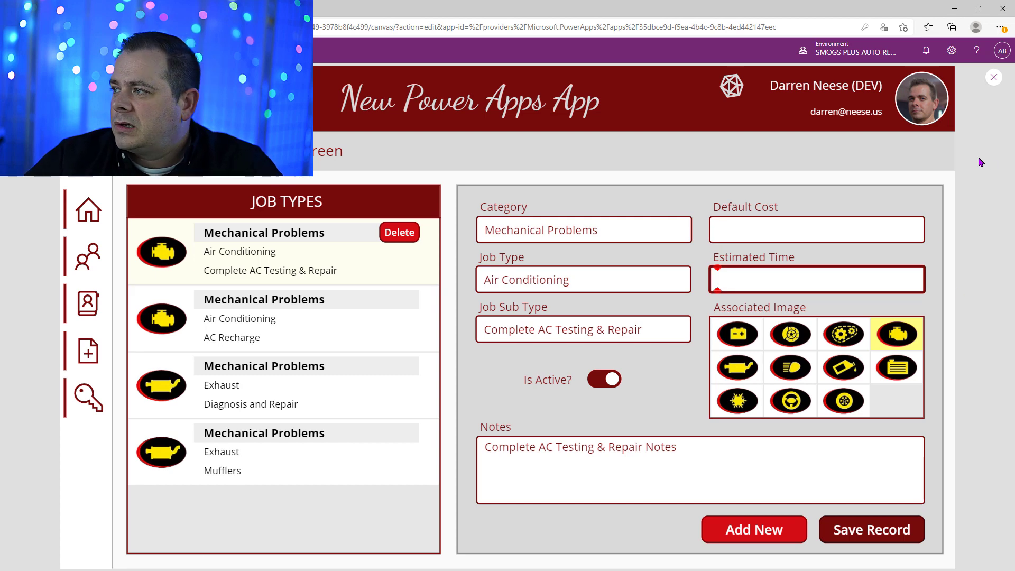
Close the preview and open the Save Record button's full OnSelect formula.
click(992, 79)
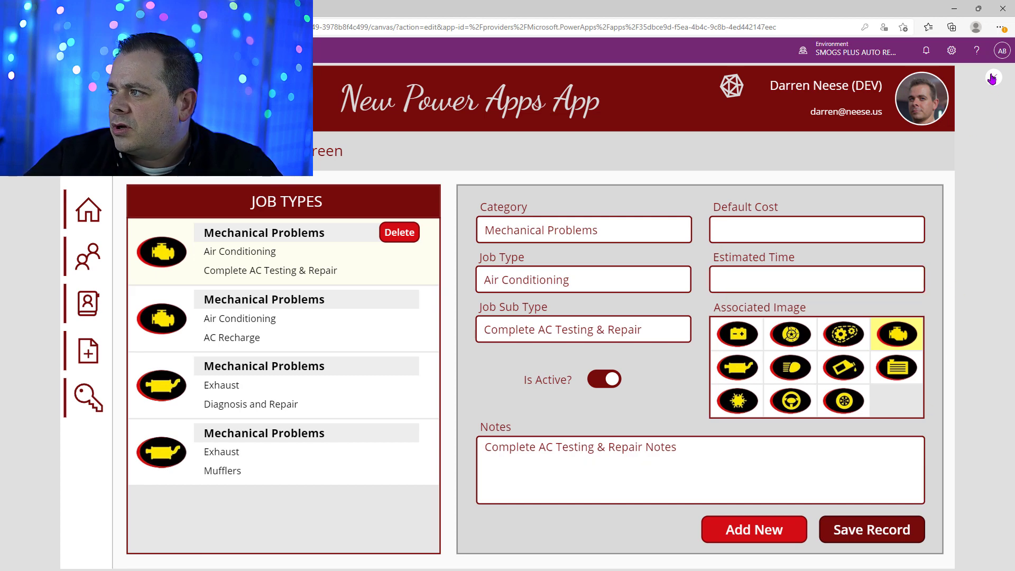
click(734, 469)
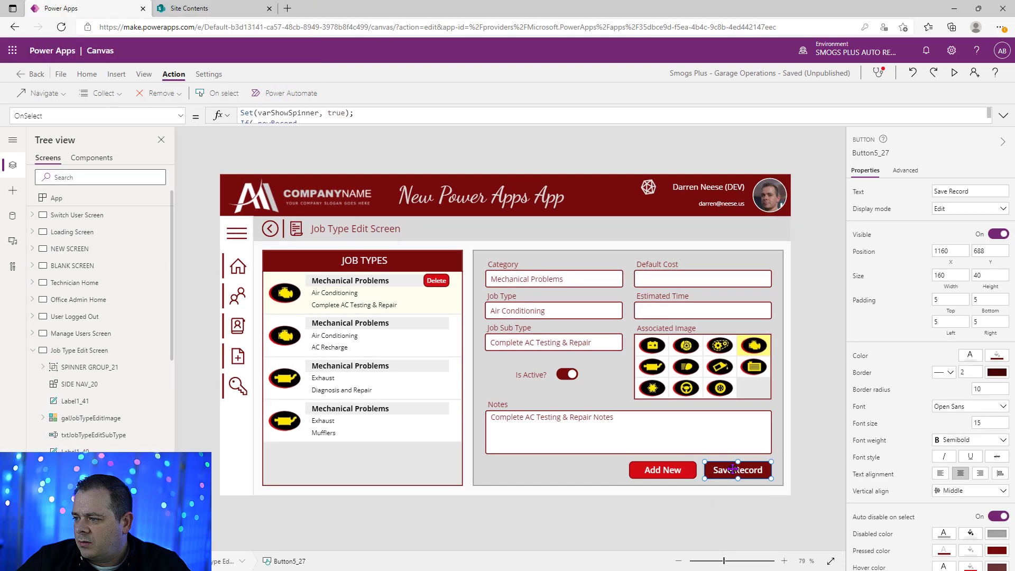
click(1003, 115)
click(504, 253)
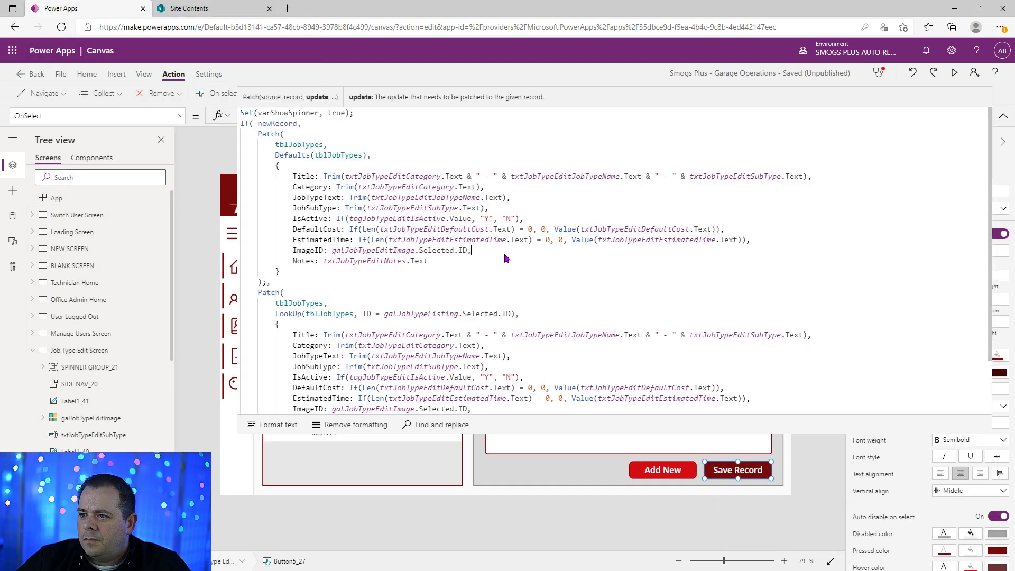
Examine how the DefaultCost and EstimatedTime lines handle empty text with If, Len and Value in both Patch calls.
double_click(305, 229)
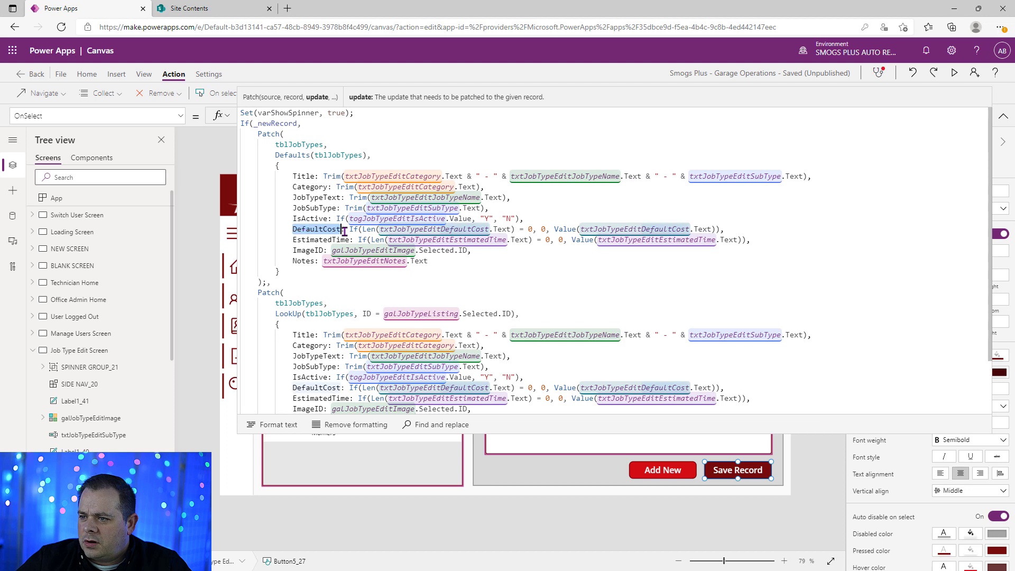
double_click(321, 239)
double_click(352, 229)
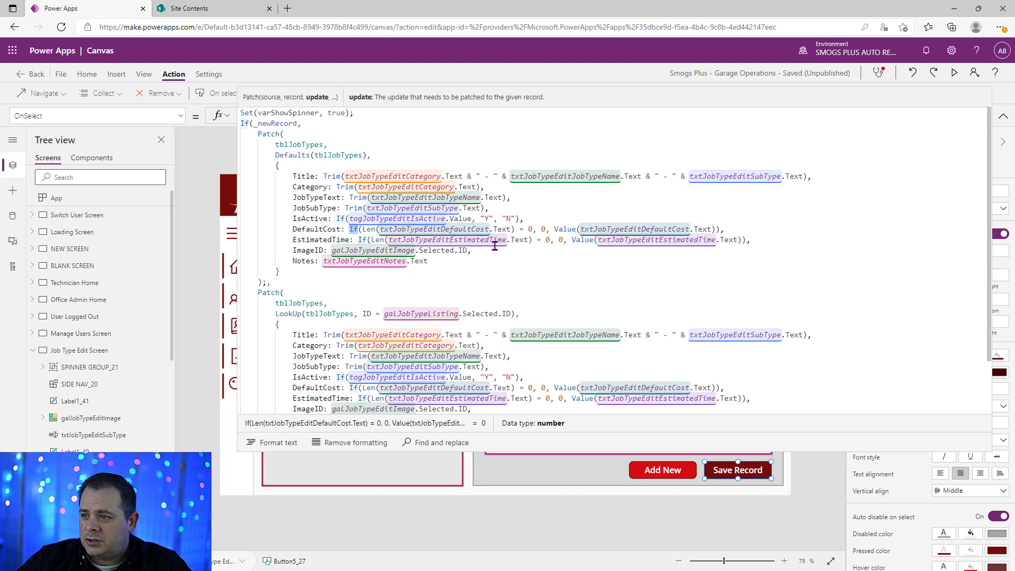
click(363, 229)
double_click(369, 229)
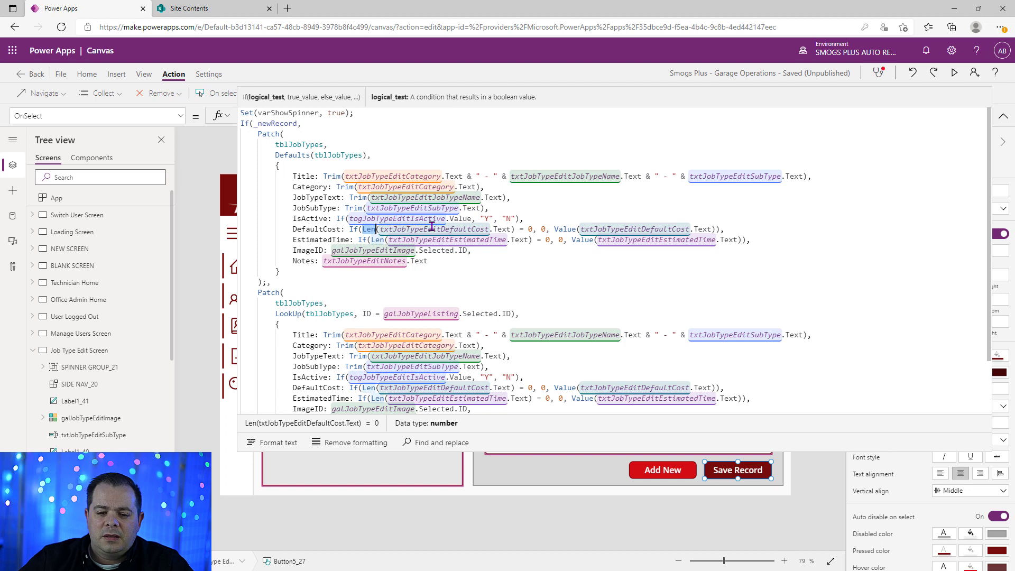
click(540, 229)
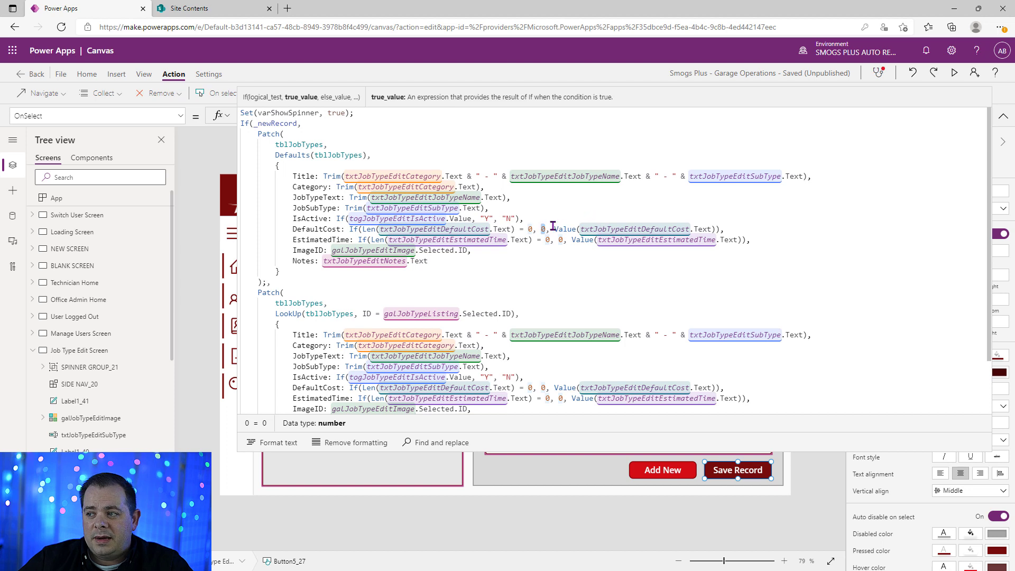
drag(554, 228, 715, 227)
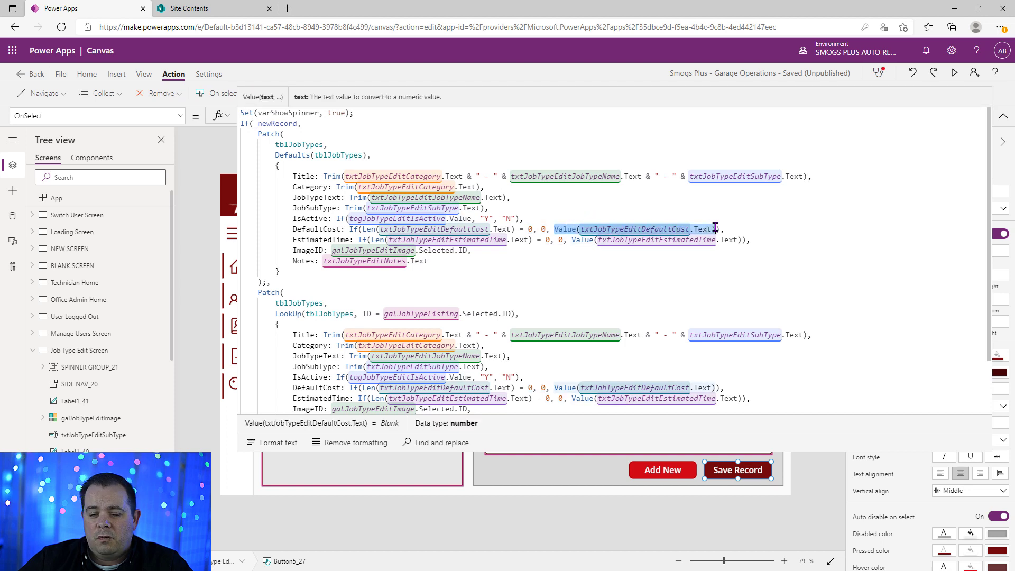
click(381, 230)
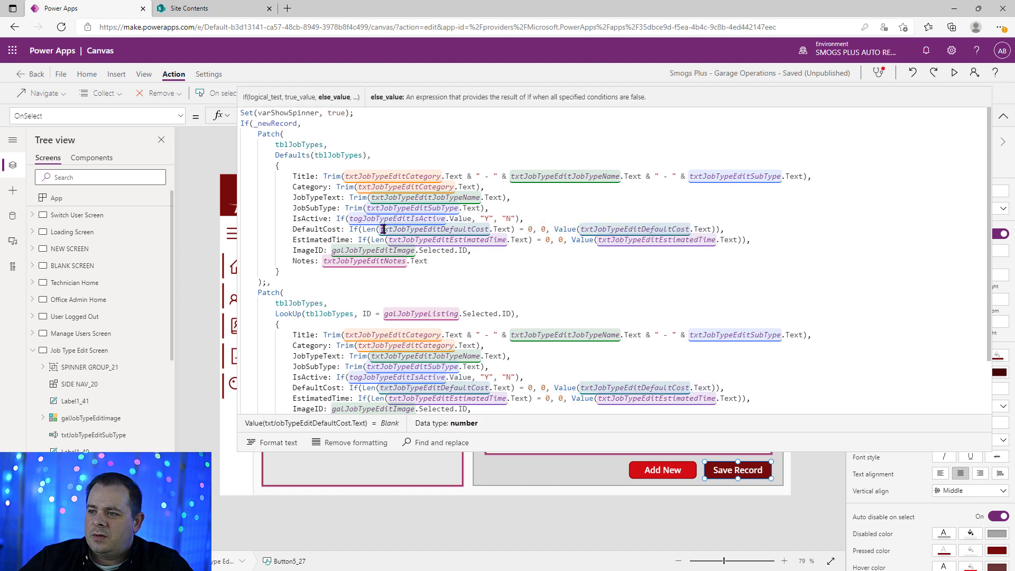
scroll(320, 313, down, 2)
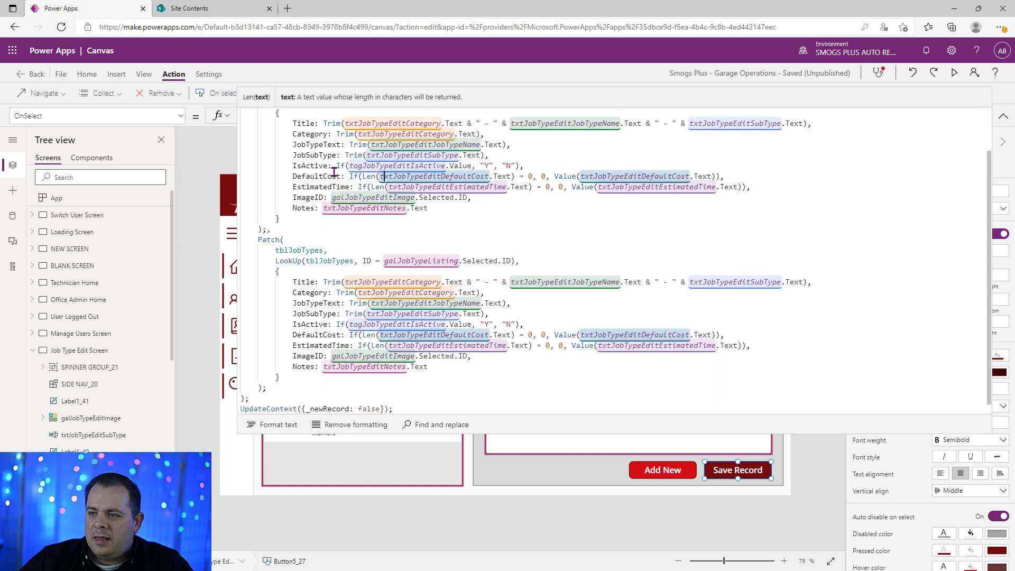
drag(778, 344, 752, 327)
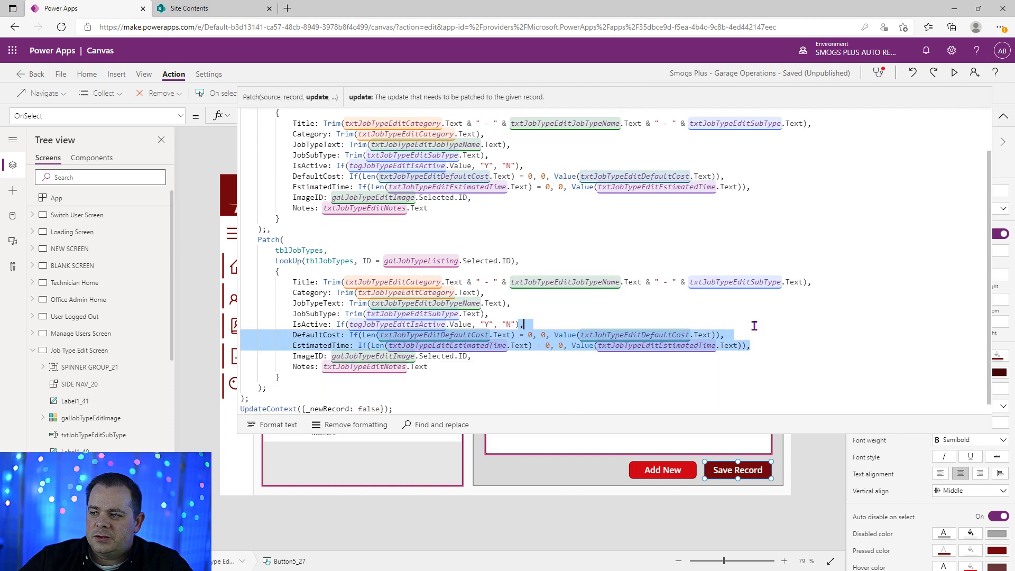
click(676, 275)
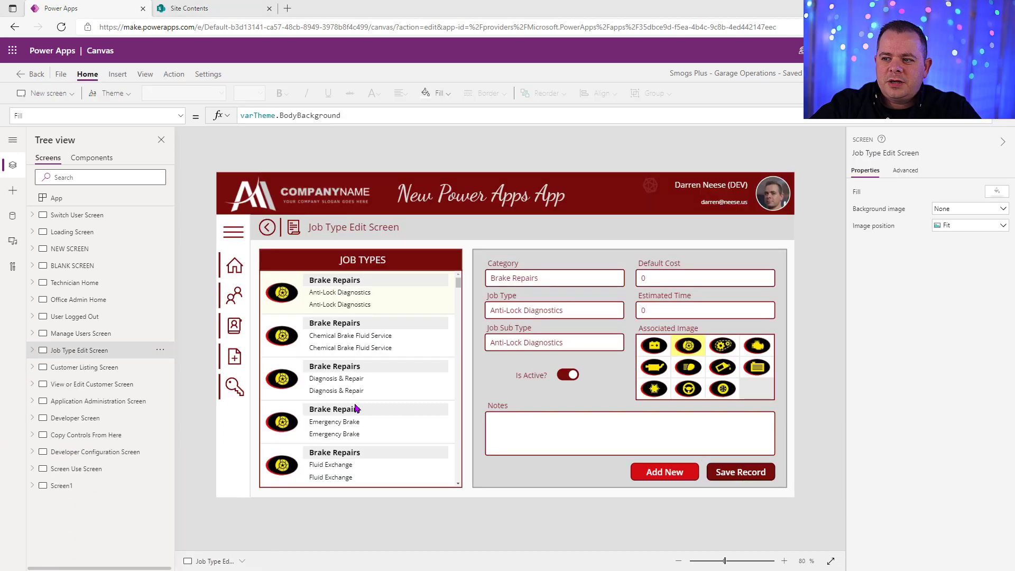
Extend the JOB TYPES header label's text formula with the row count: "JOB TYPES " & CountRows(tblJobTypes).
click(383, 267)
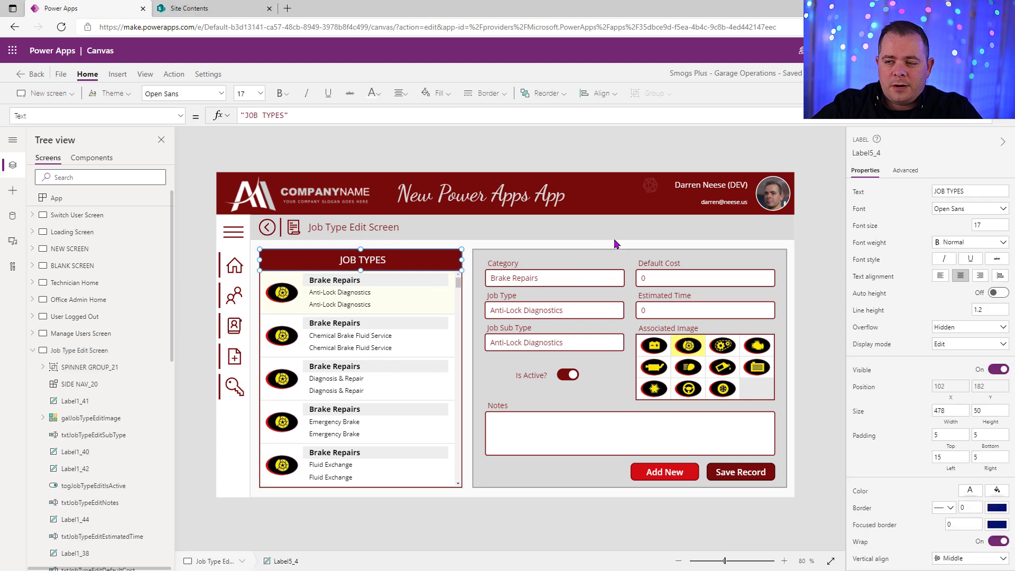
click(284, 115)
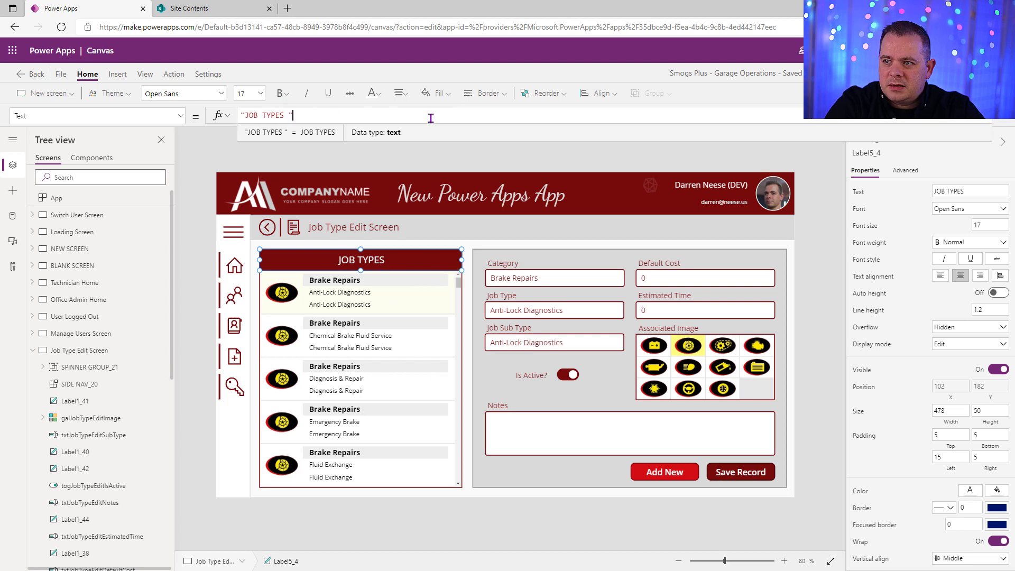
text(& )
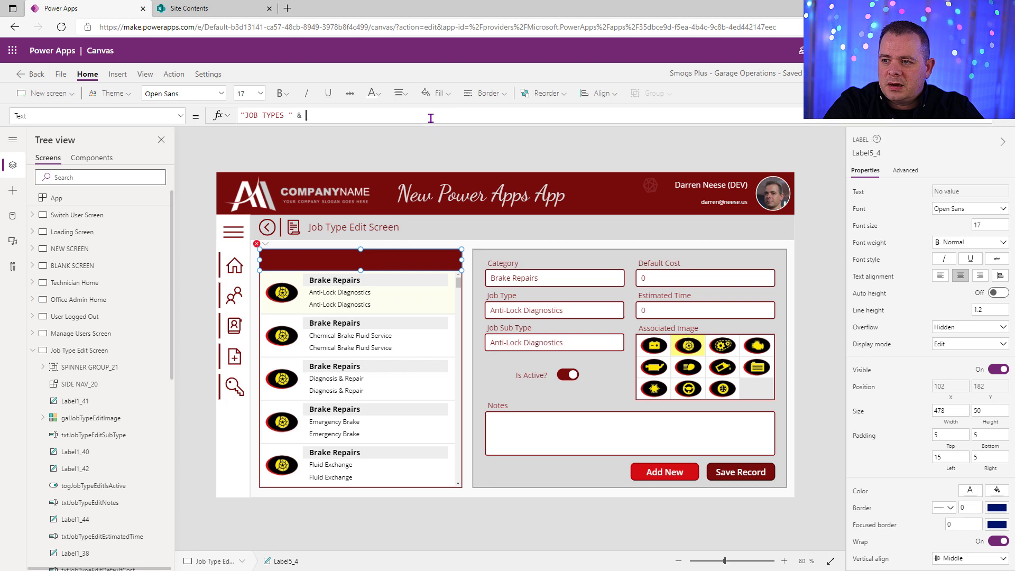
text(CountRow)
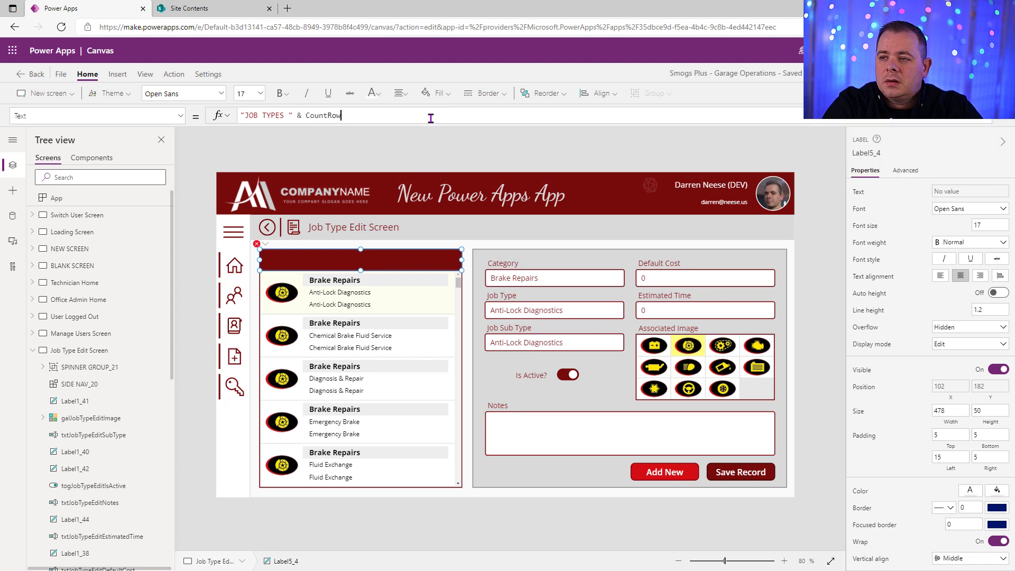
text(s(tbl)
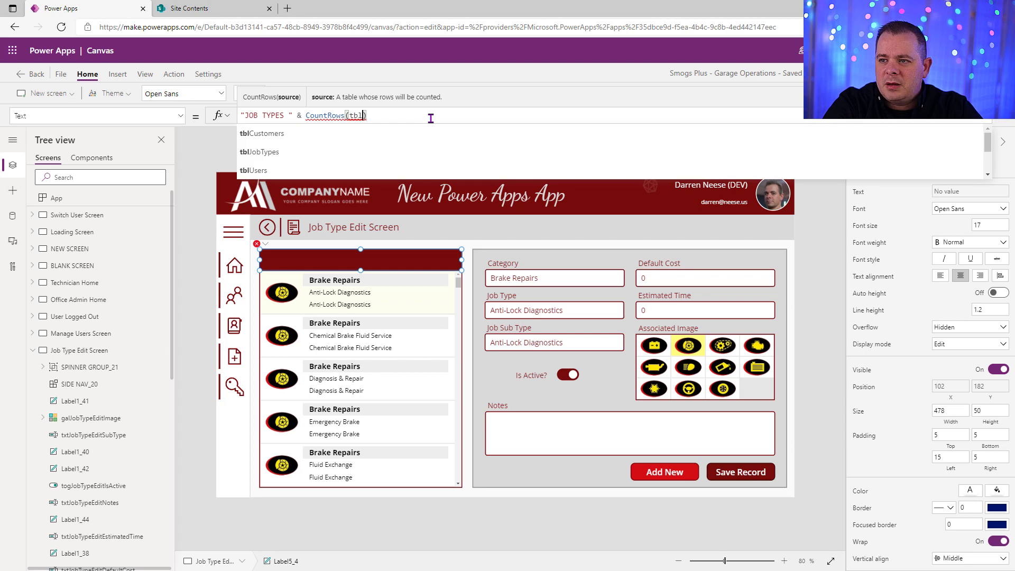
click(312, 152)
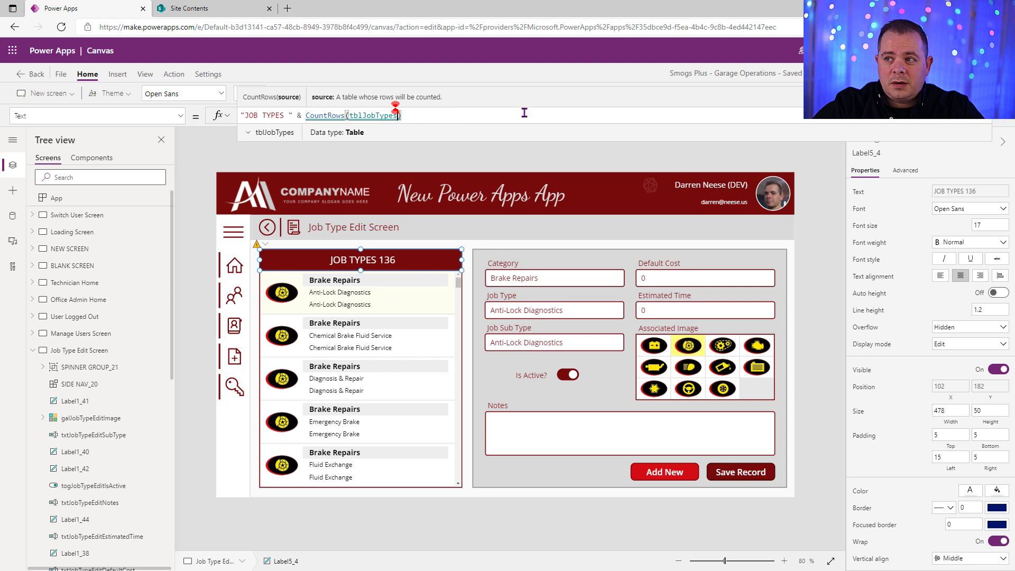
Enclose the row count in the header formula in parentheses: "JOB TYPES (" & CountRows(tblJobTypes) & ")".
click(291, 115)
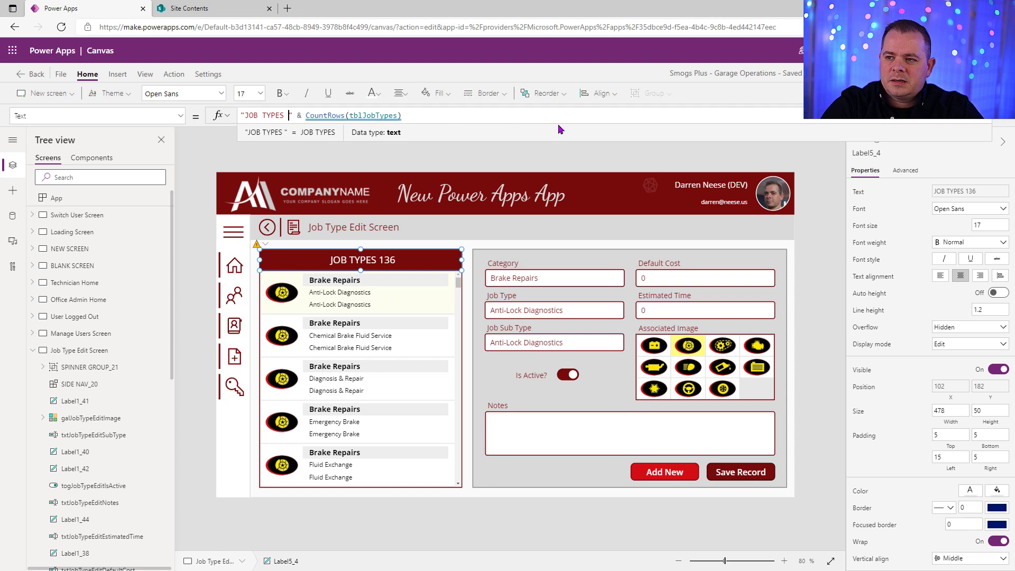
text(()
key(End)
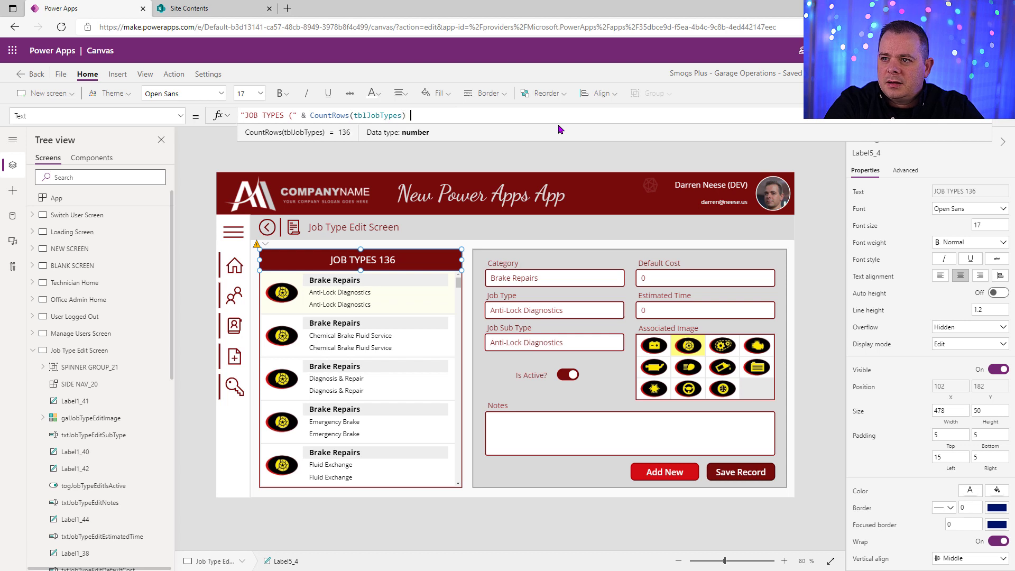
text(& ")")
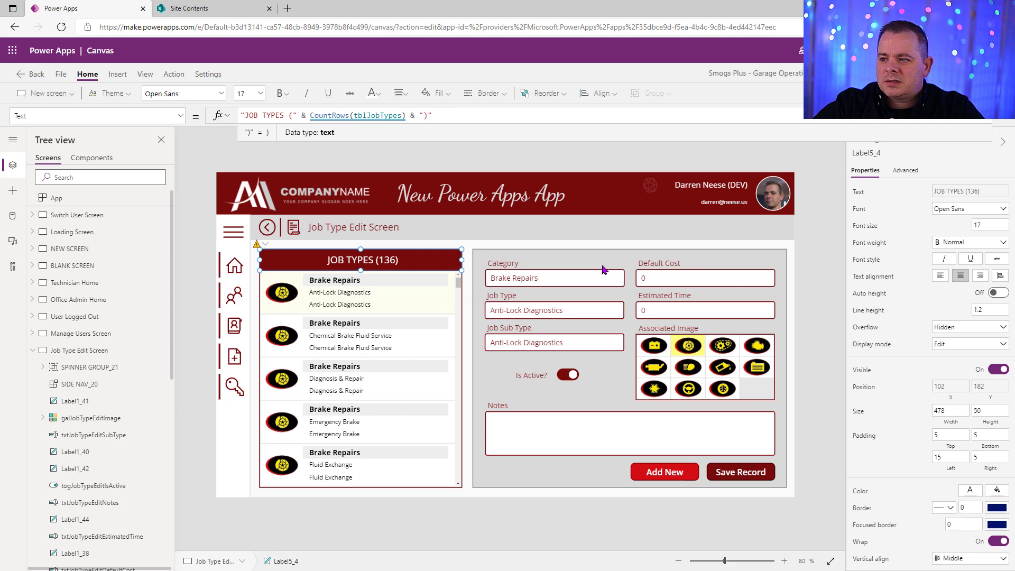
Preview the app to check the record count in the JOB TYPES header against the list, and close the preview.
key(F5)
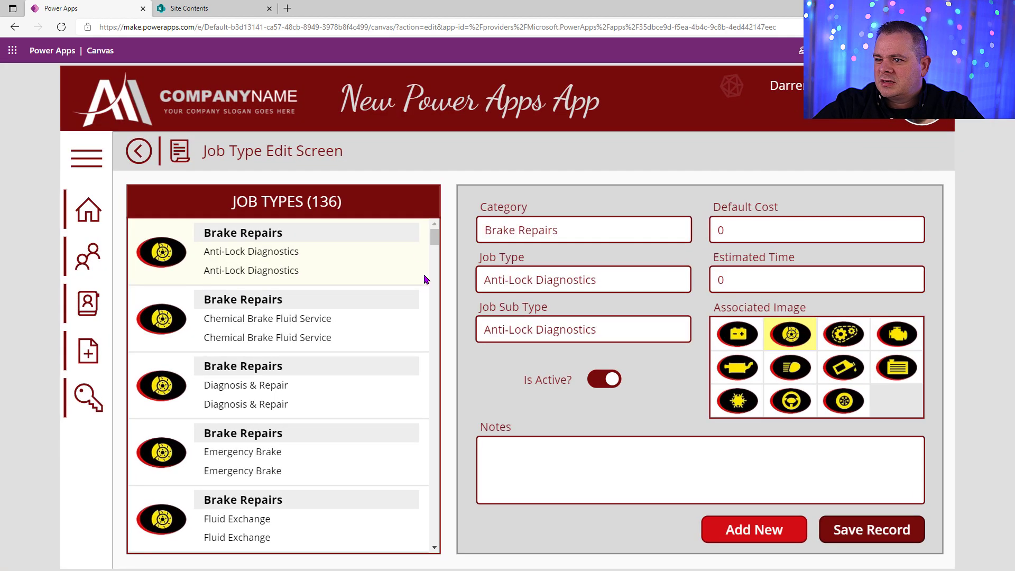
scroll(426, 370, down, 10)
drag(427, 395, 445, 231)
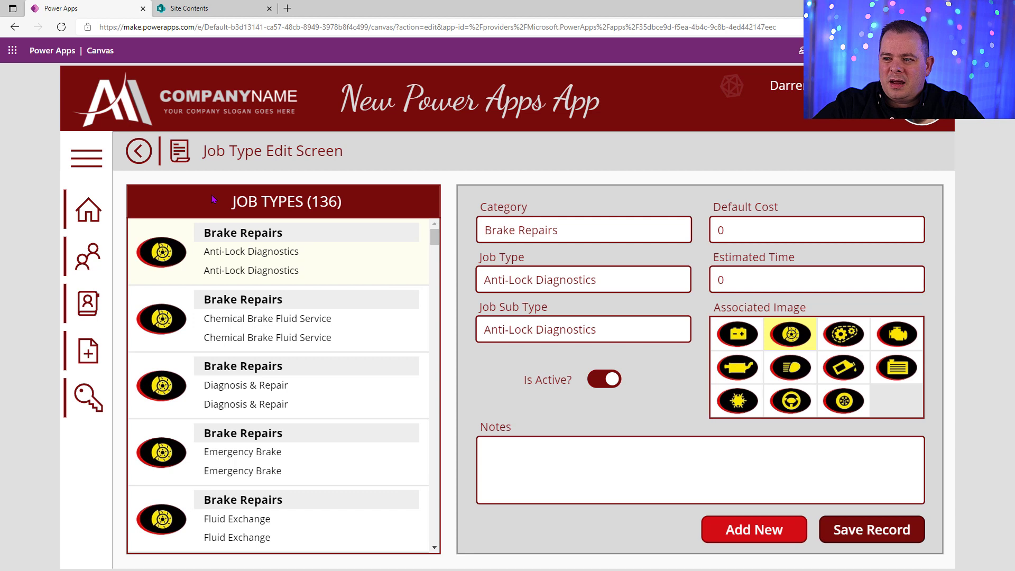
drag(342, 202, 264, 199)
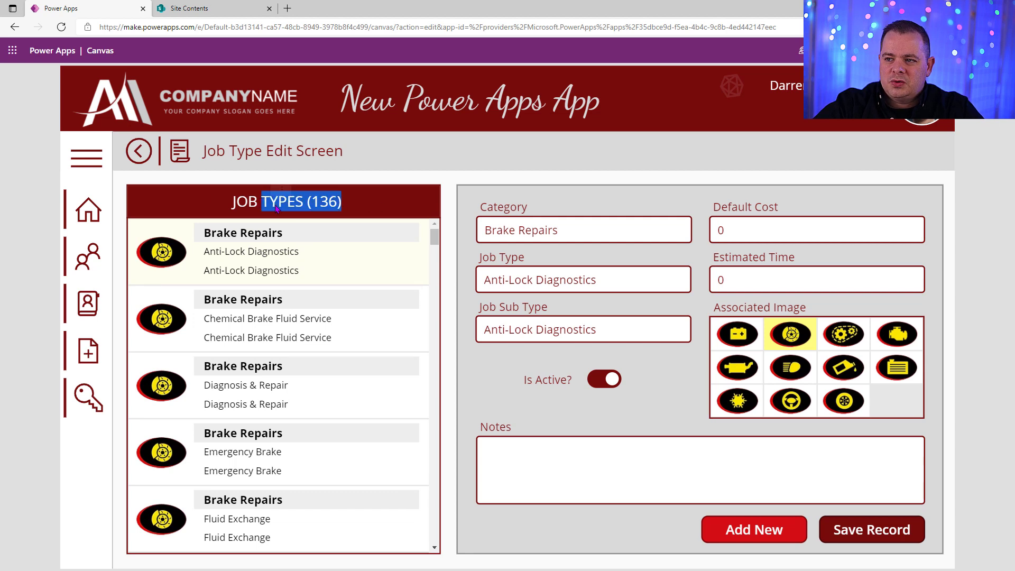
click(362, 208)
mouse_move(434, 237)
mouse_down()
mouse_move(440, 510)
mouse_move(437, 236)
mouse_up()
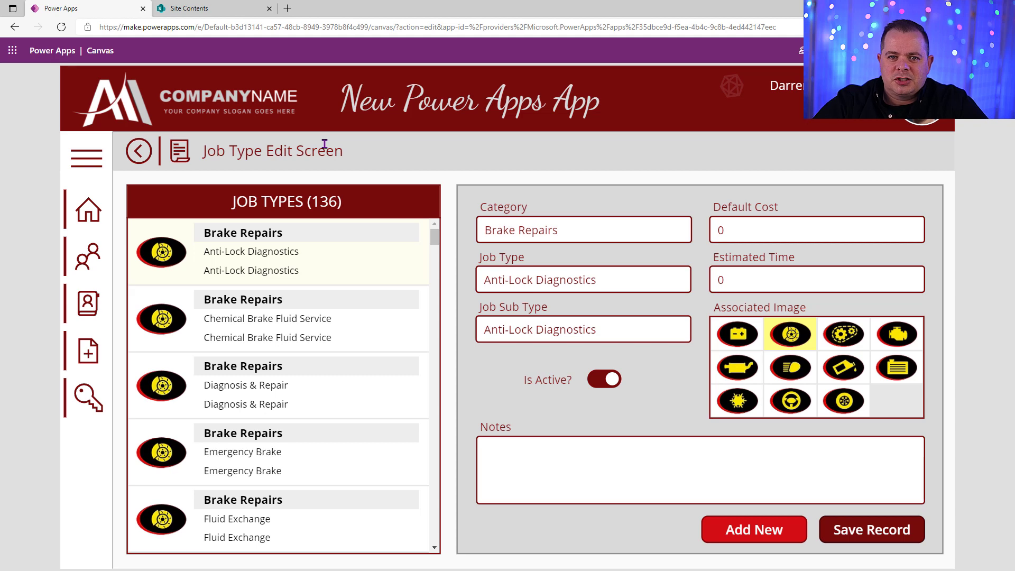
key(Escape)
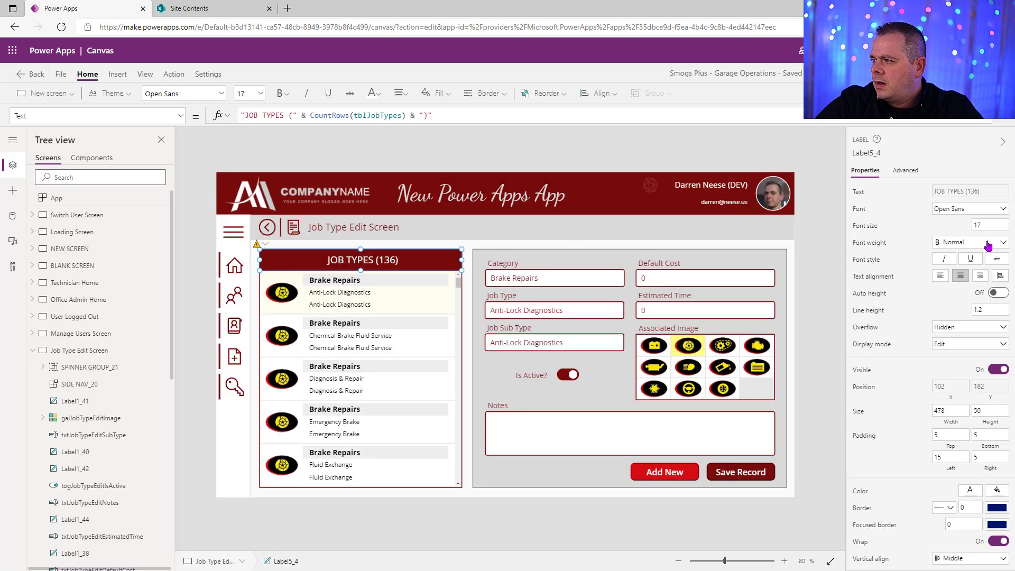
Set the JOB TYPES header label's font size to 13 and align its text left.
click(988, 225)
text(13)
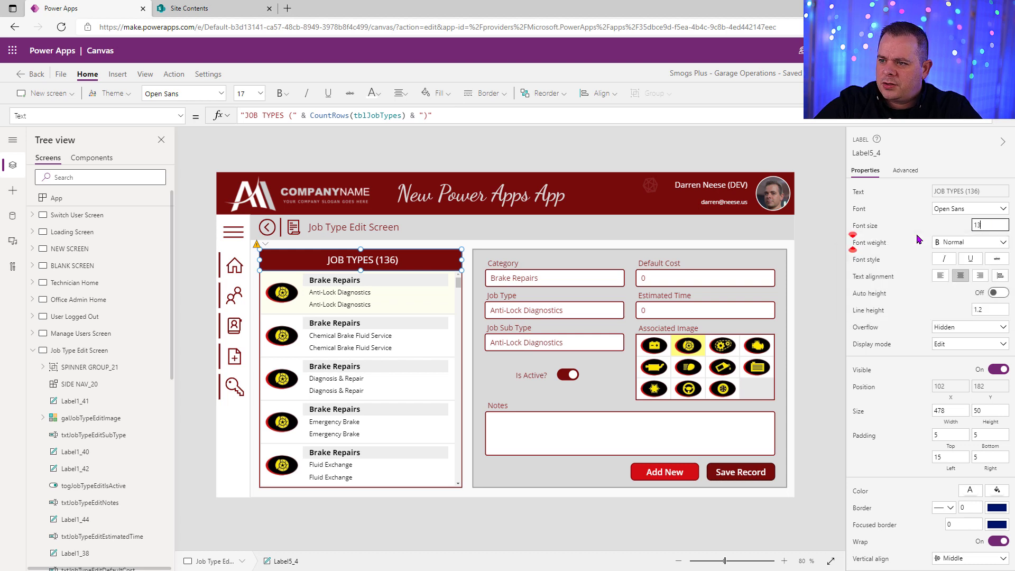
click(941, 276)
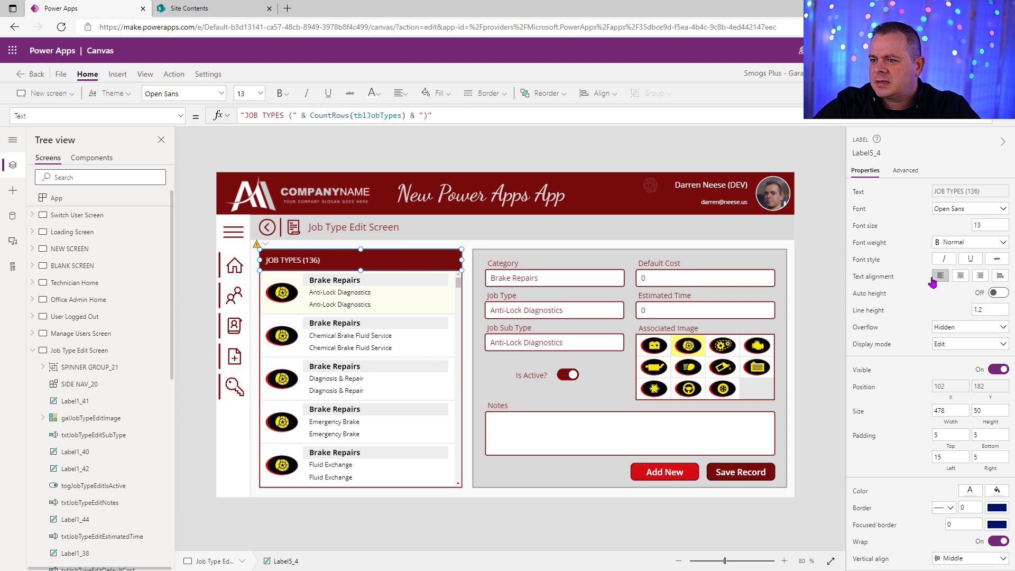
click(819, 286)
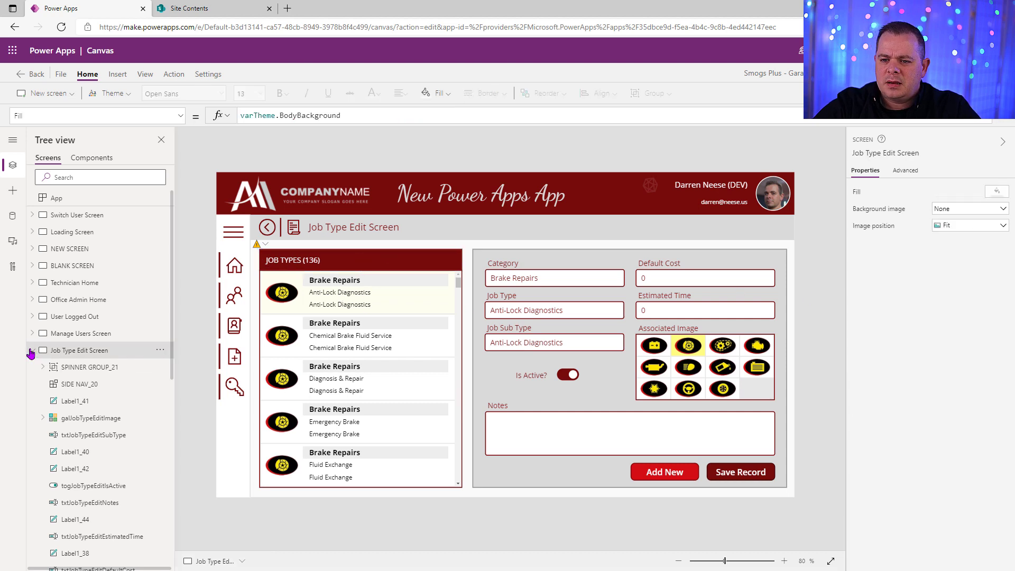
Copy the sample dropdown from the Copy Controls From Here screen and paste it onto the Job Type Edit Screen.
scroll(109, 428, down, 8)
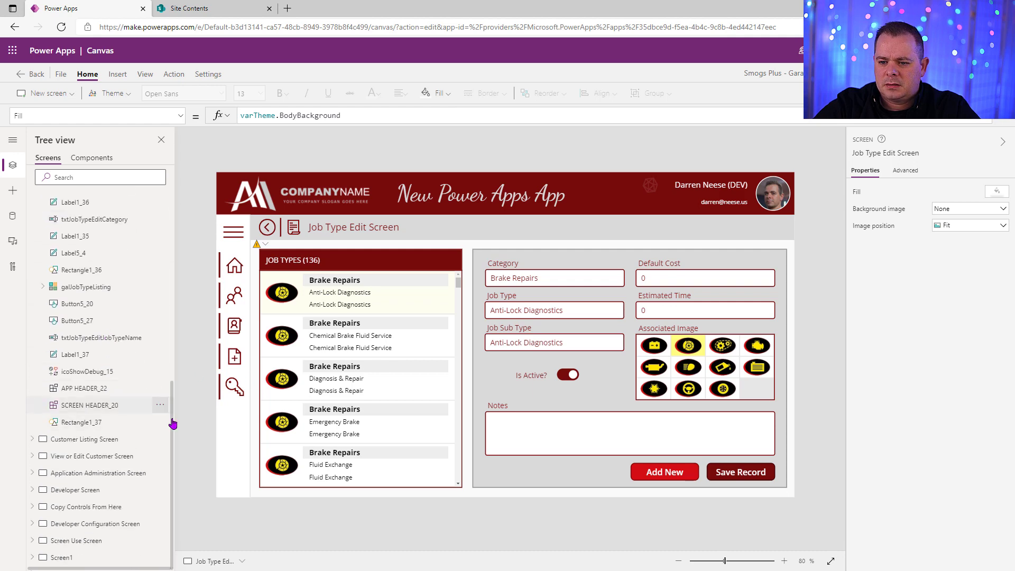
click(116, 508)
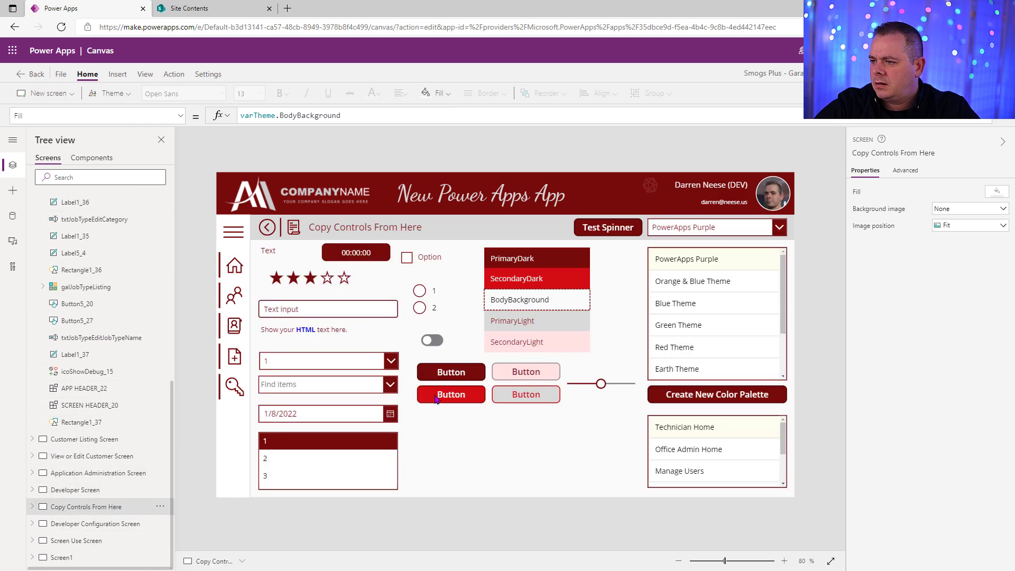
click(364, 367)
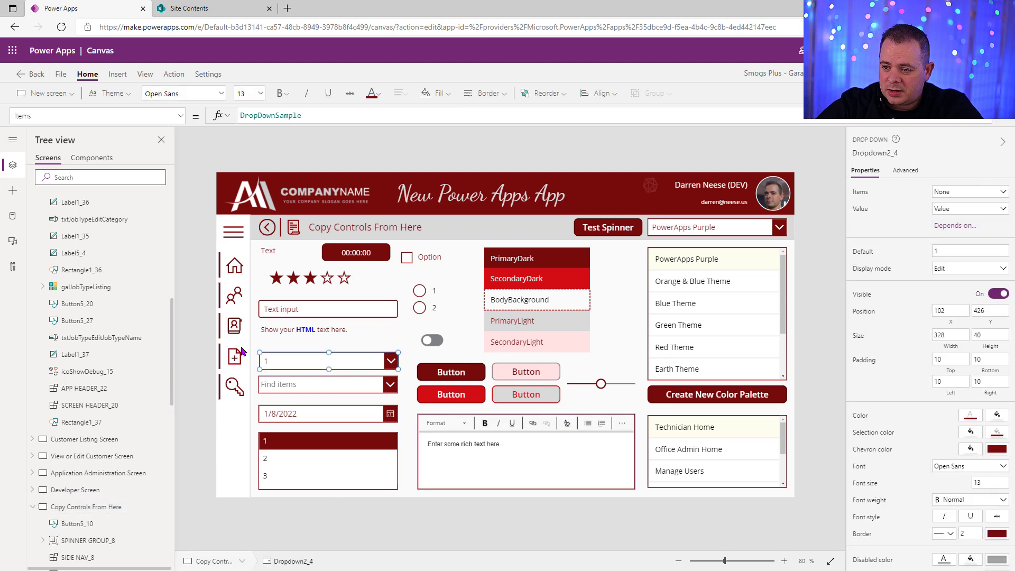
scroll(95, 290, up, 5)
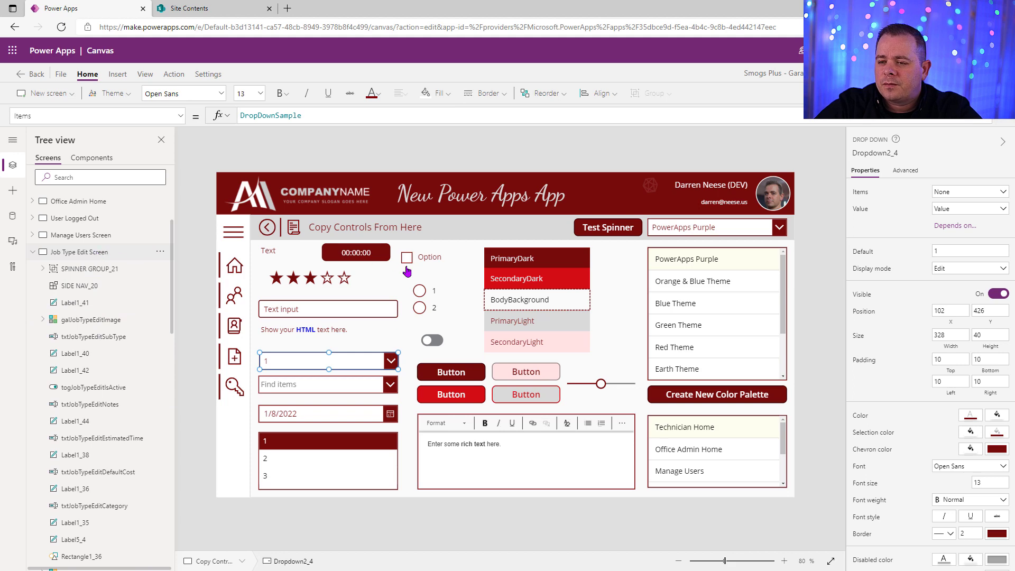
key(ctrl+v)
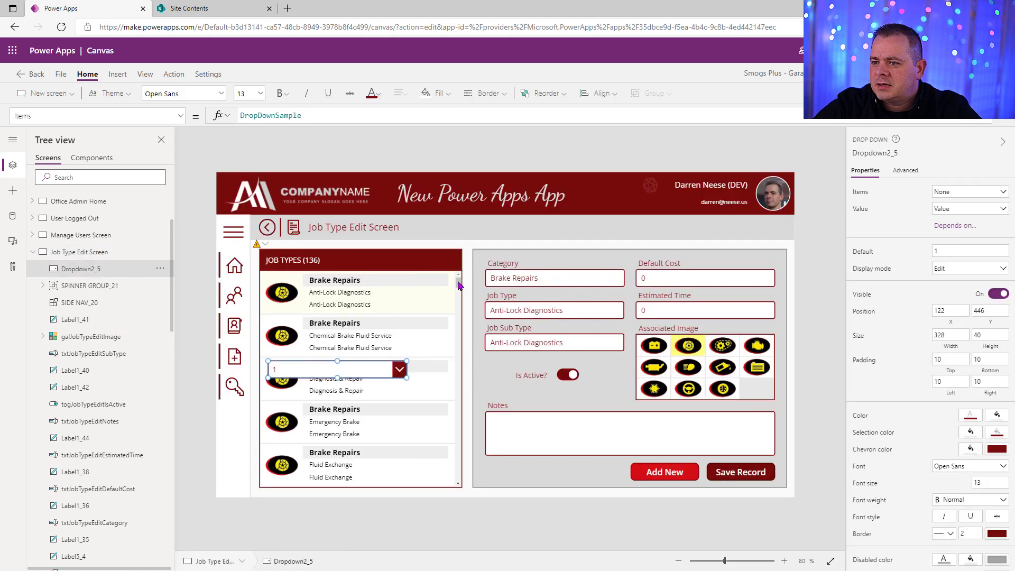
Move the pasted dropdown into the JOB TYPES header bar and set its width to 240.
drag(367, 365, 415, 261)
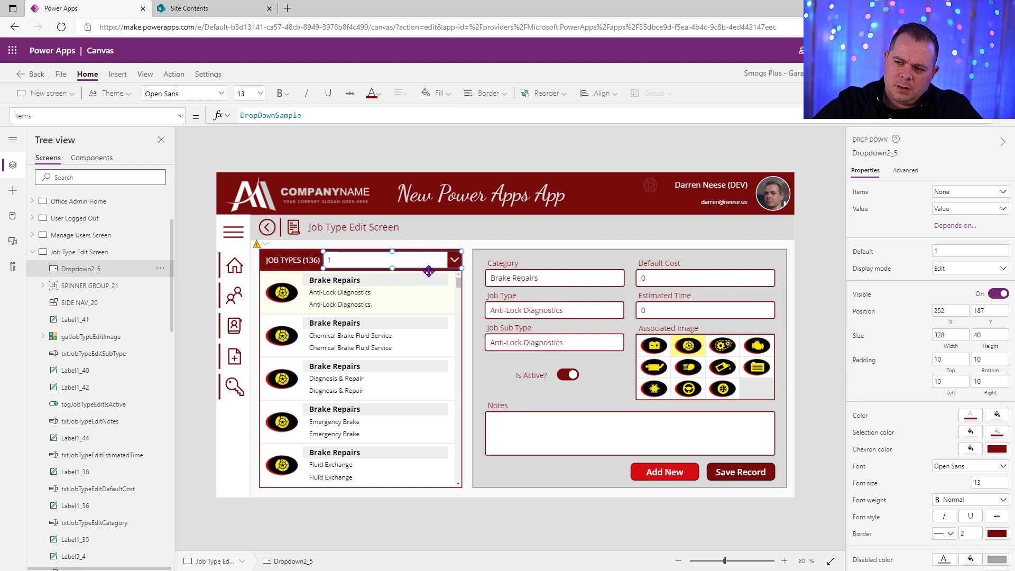
click(950, 334)
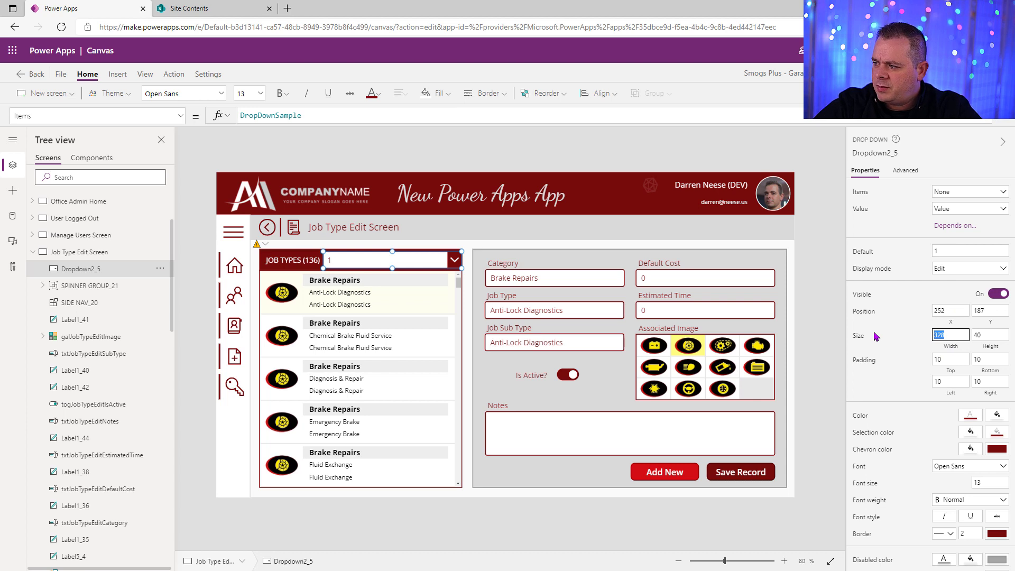
text(24)
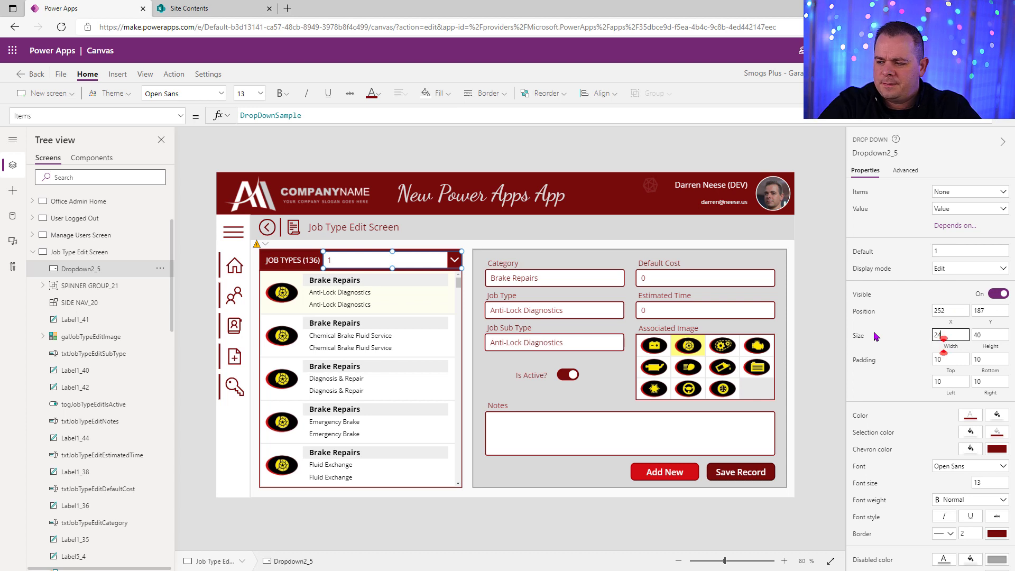
text(70)
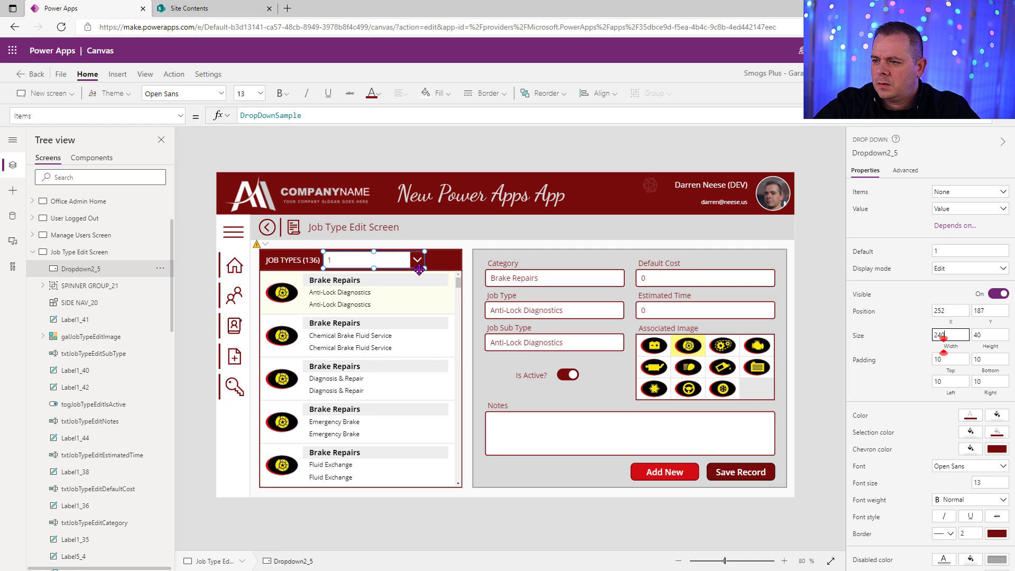
Position the dropdown near the right end of the JOB TYPES header at X 335, Y 187.
drag(397, 260, 427, 263)
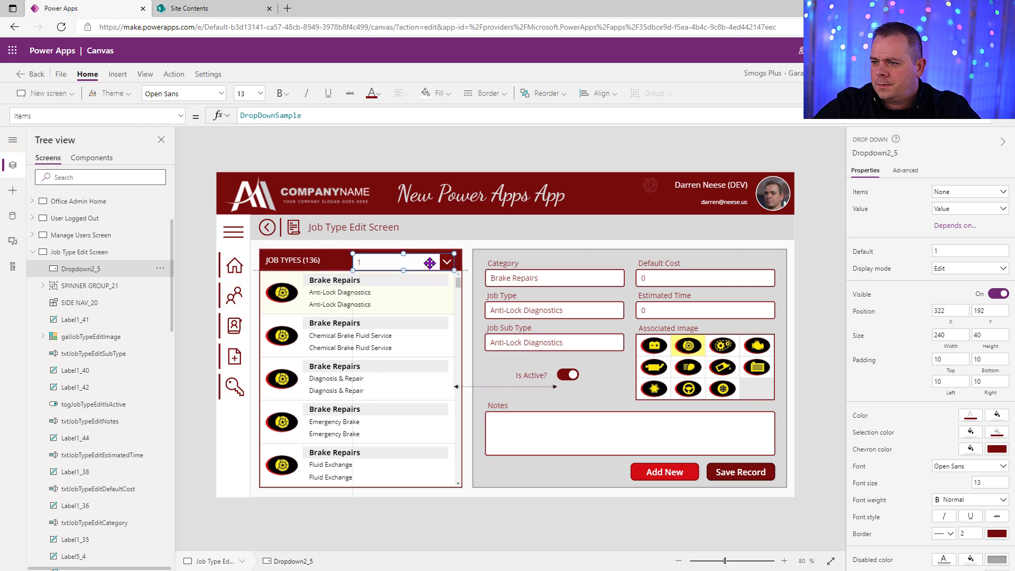
drag(726, 565, 773, 561)
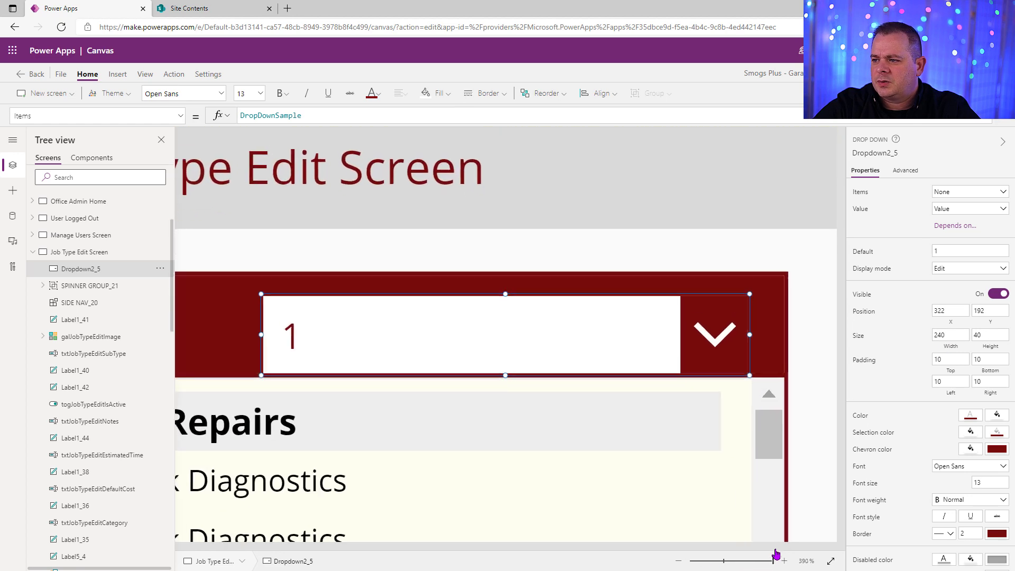
drag(555, 345, 574, 336)
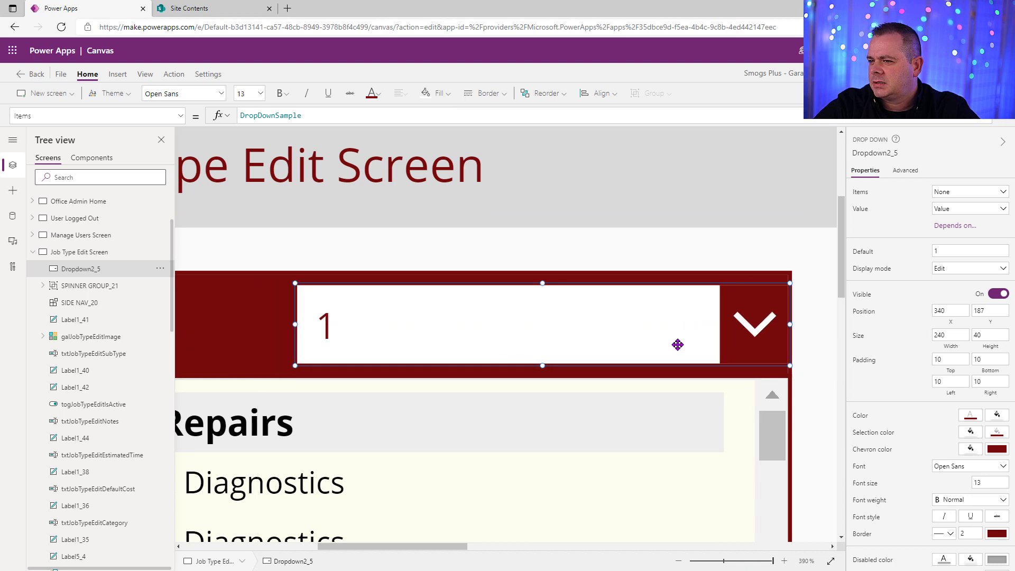
click(949, 310)
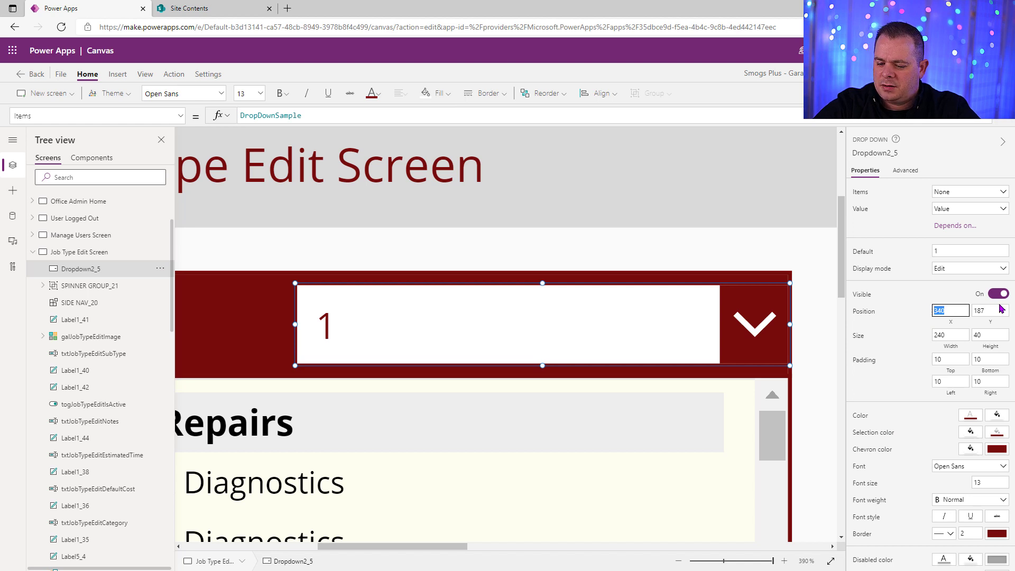
text(335)
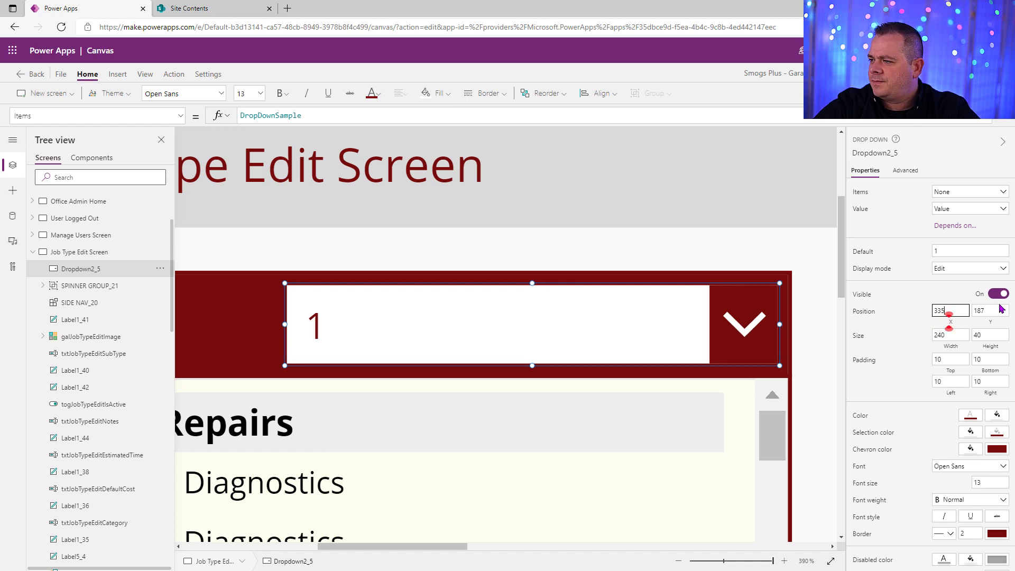
drag(771, 564, 725, 564)
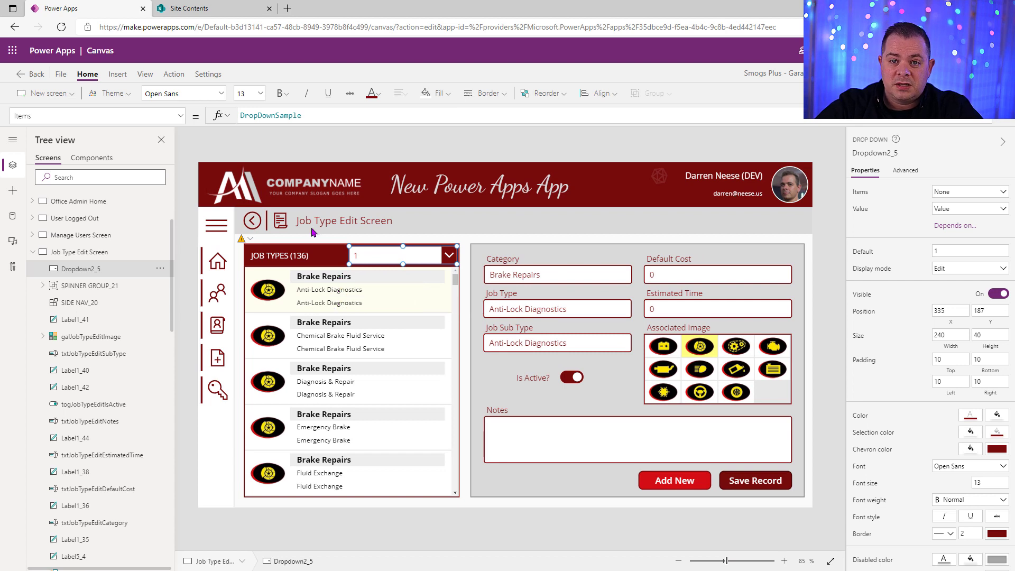
Replace the header dropdown's sample Items source with the formula Distinct(tblJobTypes, Category).
drag(317, 112, 210, 108)
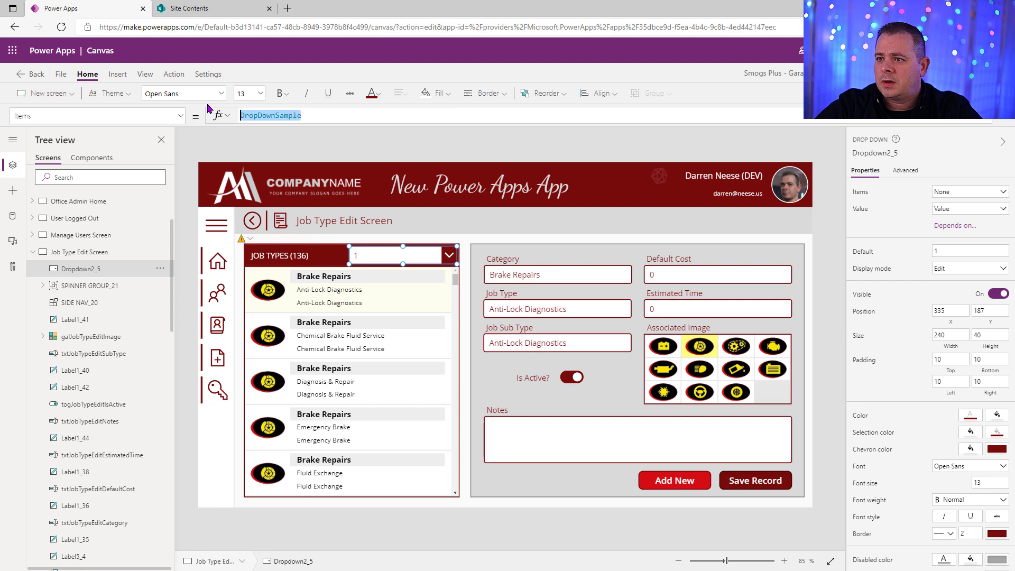
text(tbl)
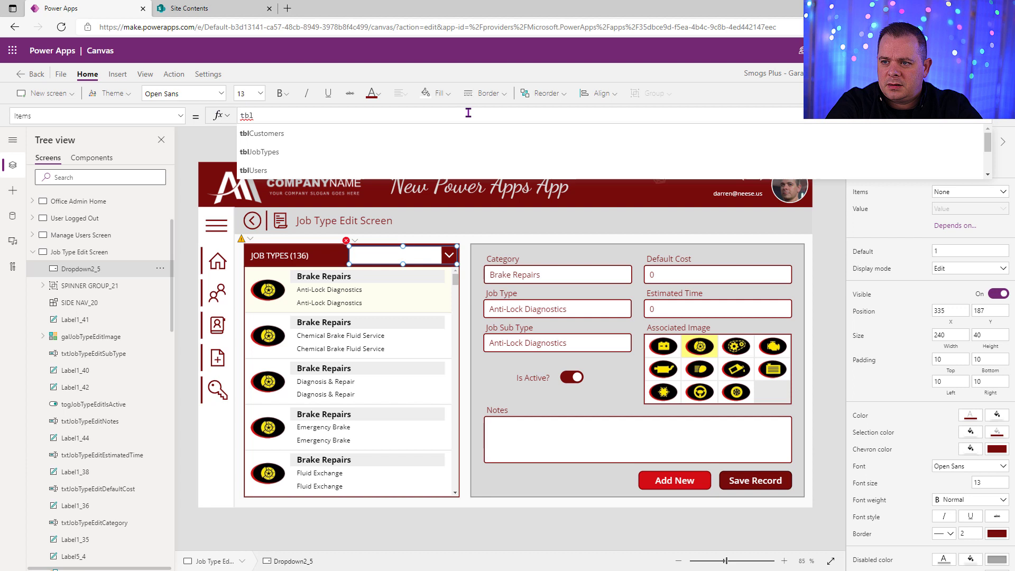
click(258, 152)
key(Home)
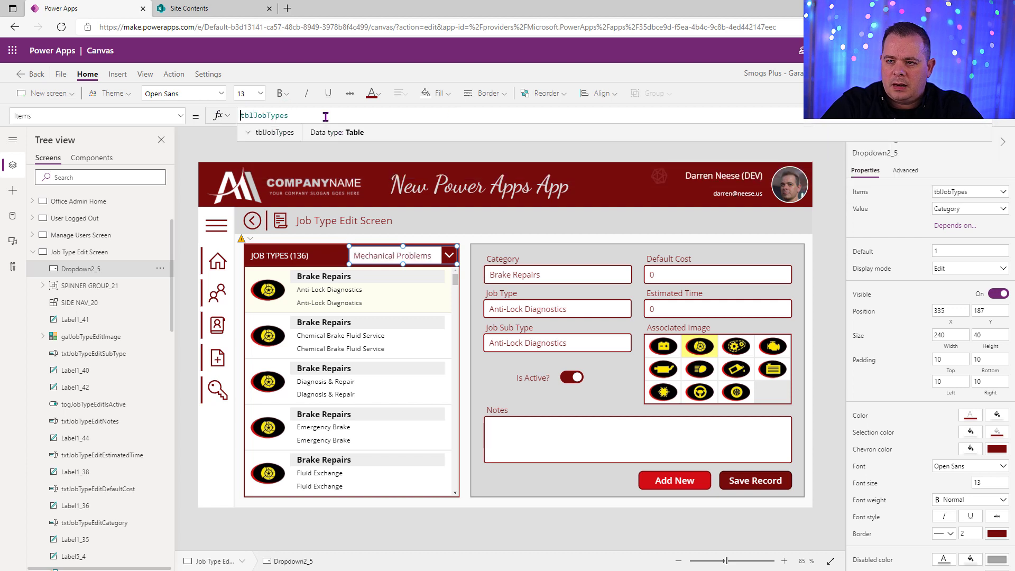
text(Distinct(tblJobTypes)
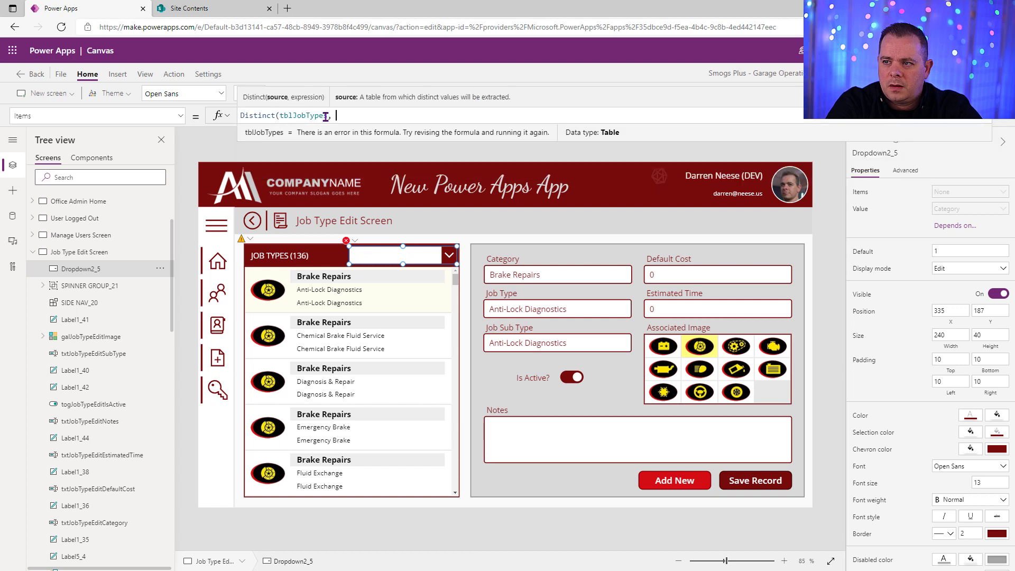
text(, C)
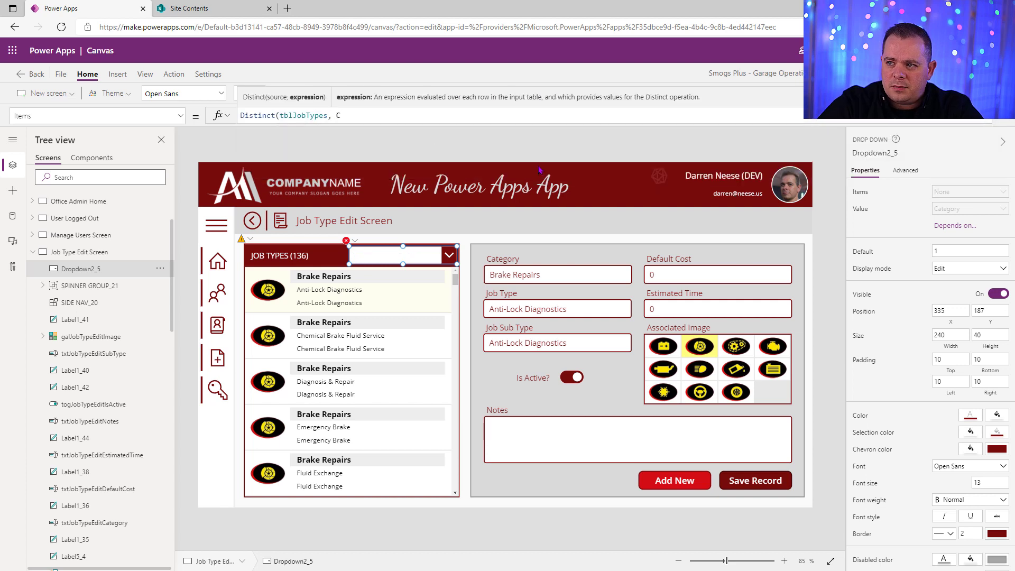
text(a)
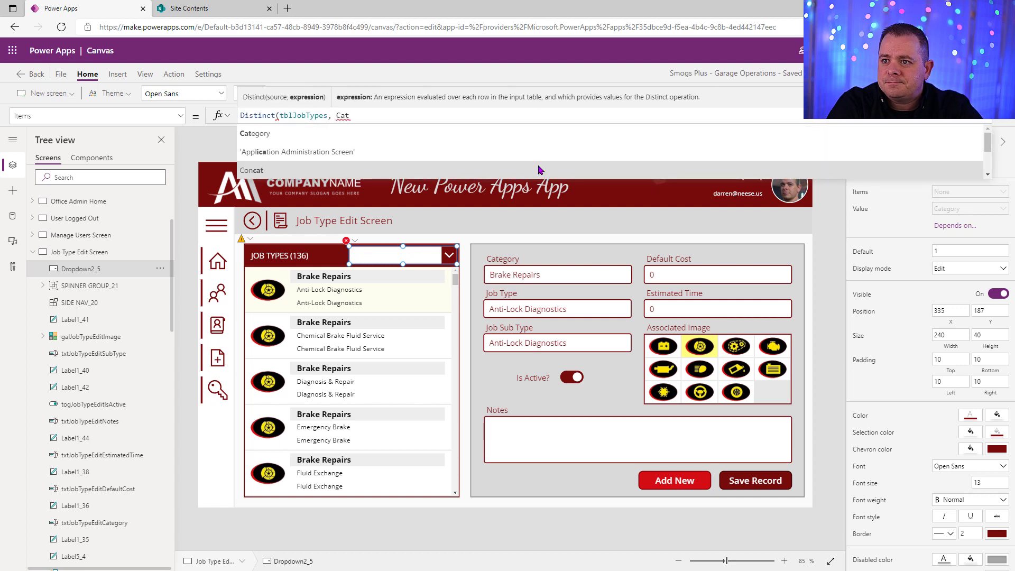
text(t)
click(398, 141)
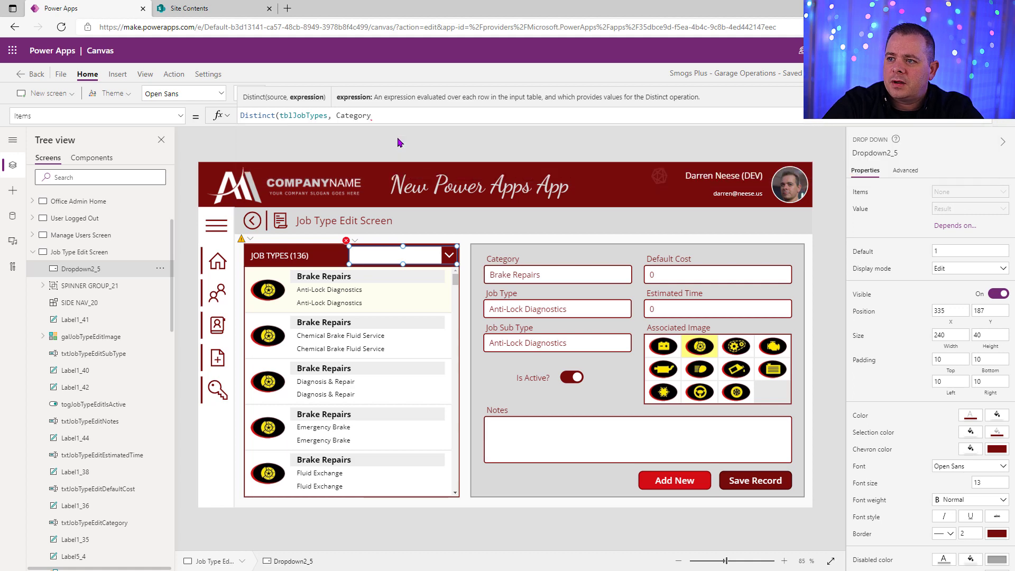
text())
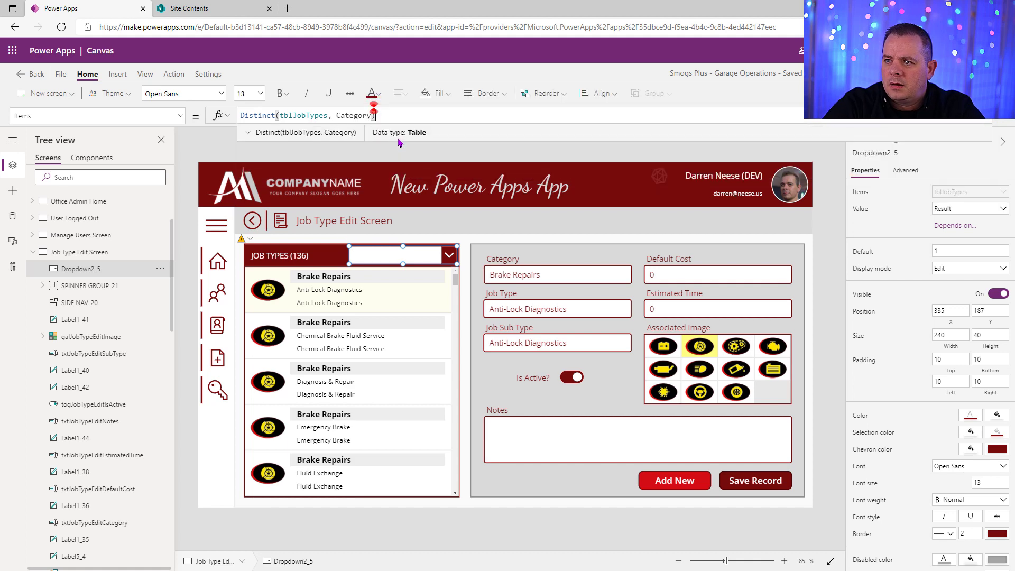
Preview the app and expand the JOB TYPES header dropdown to check its category entries, ending the preview after the check.
key(F5)
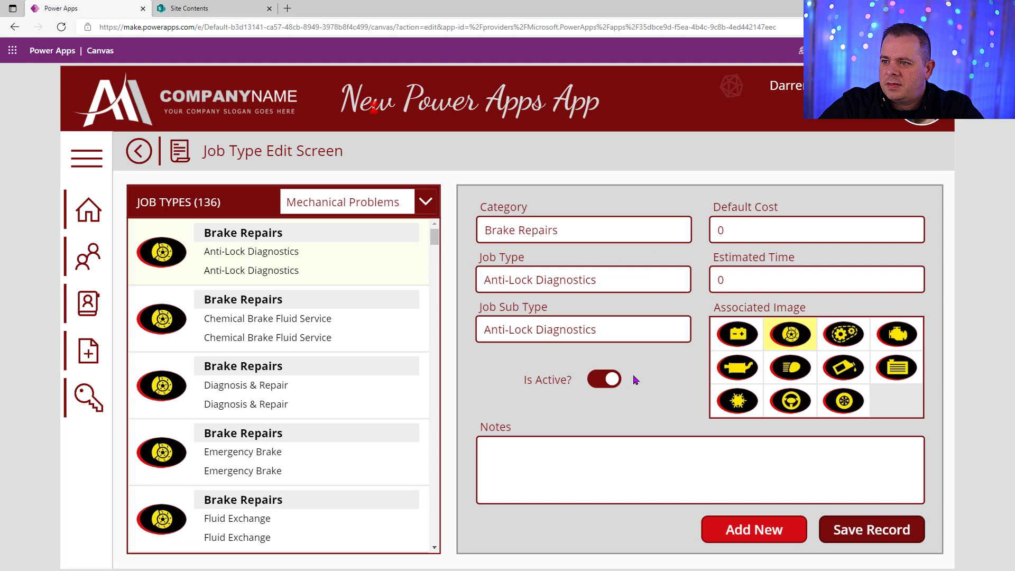
click(427, 201)
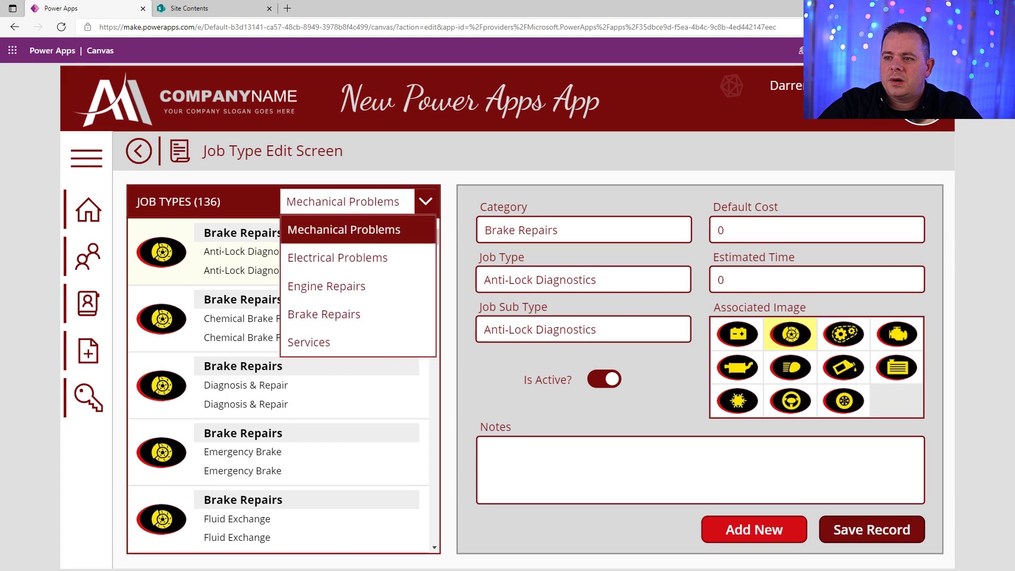
key(Escape)
Wrap the dropdown's Items formula in a sort so it reads Sort(Distinct(tblJobTypes, Category), Result).
click(428, 257)
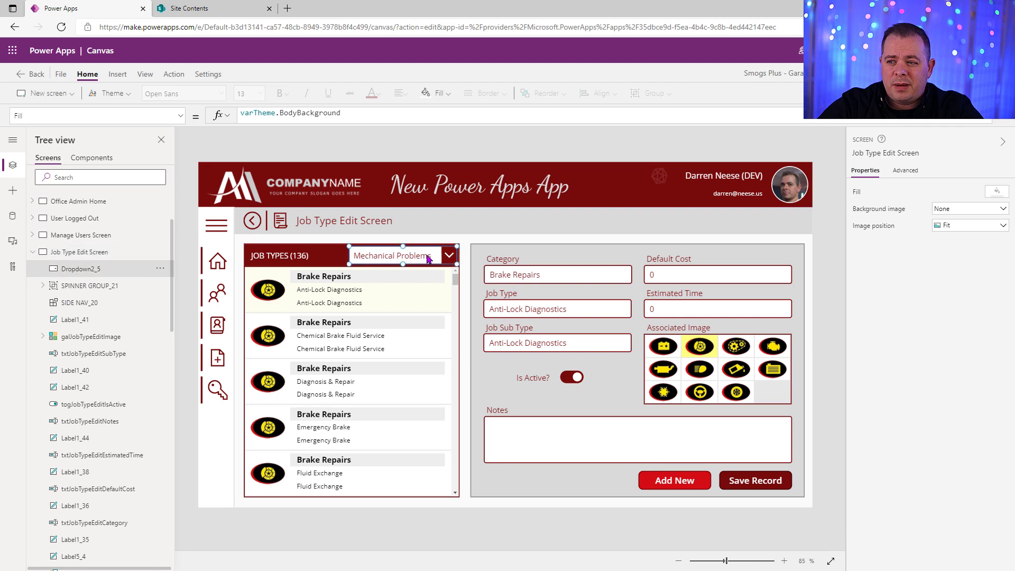
click(426, 114)
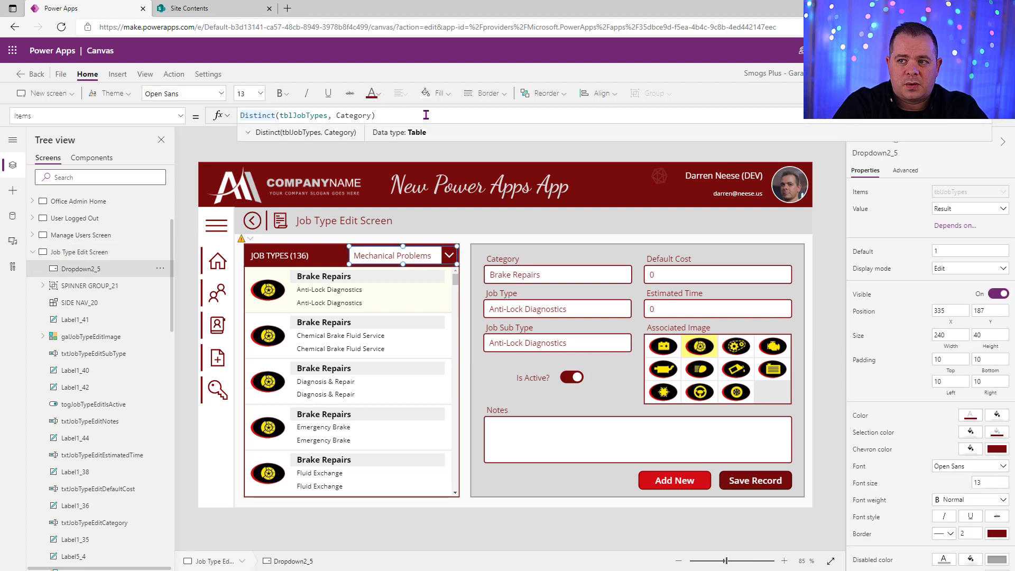
text(Sort()
click(426, 114)
text())
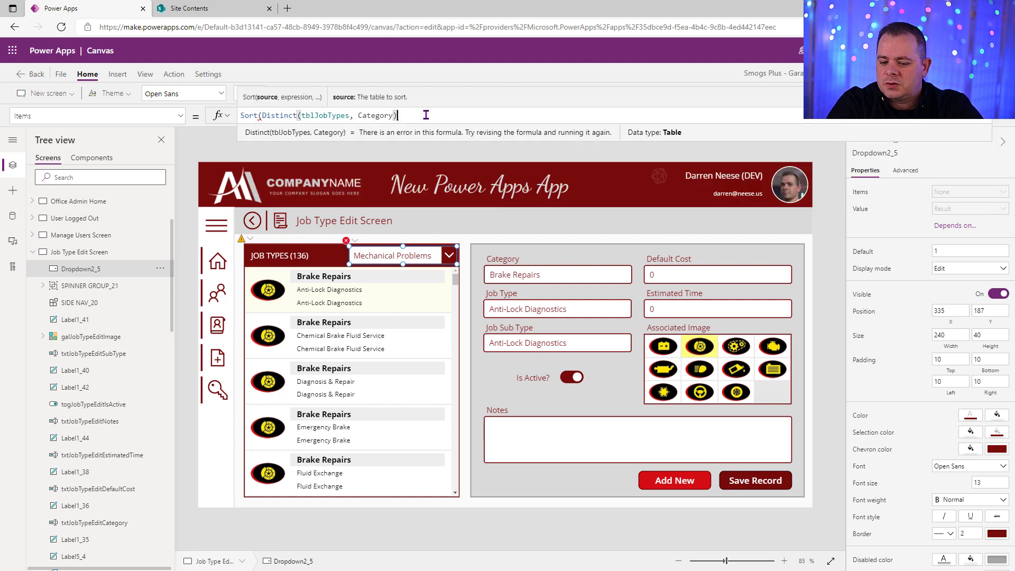
text(, R)
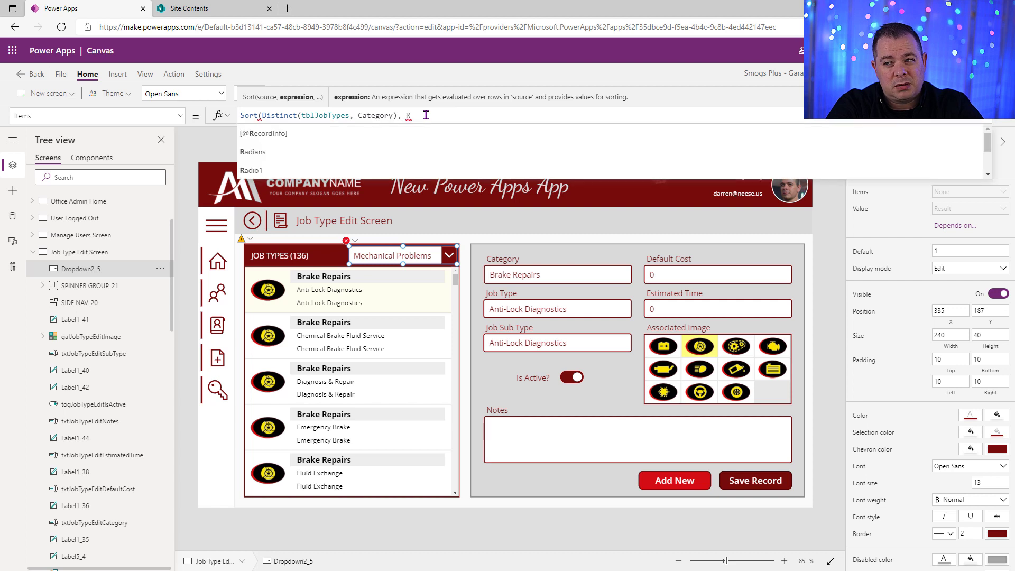
text(es)
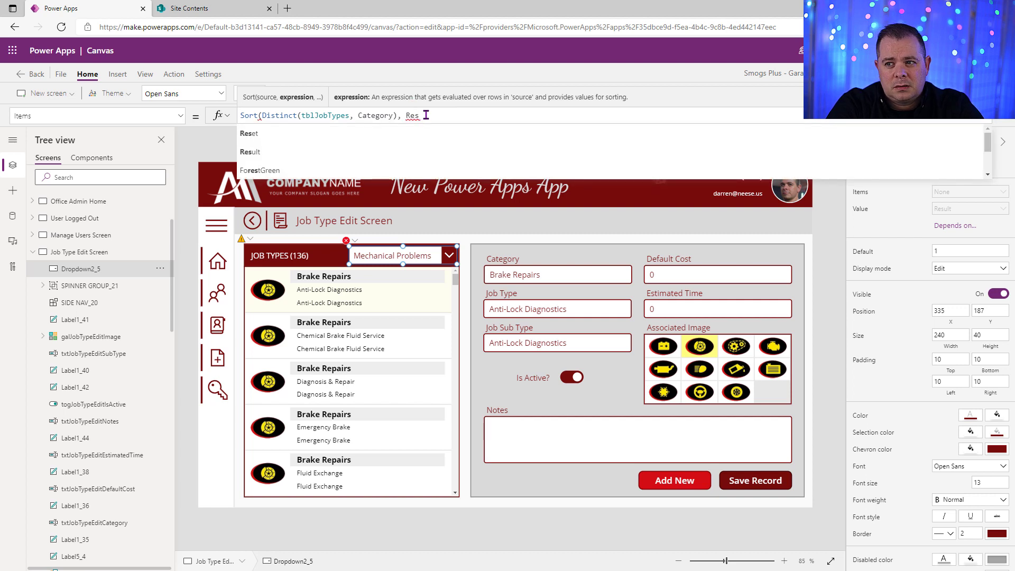
click(305, 153)
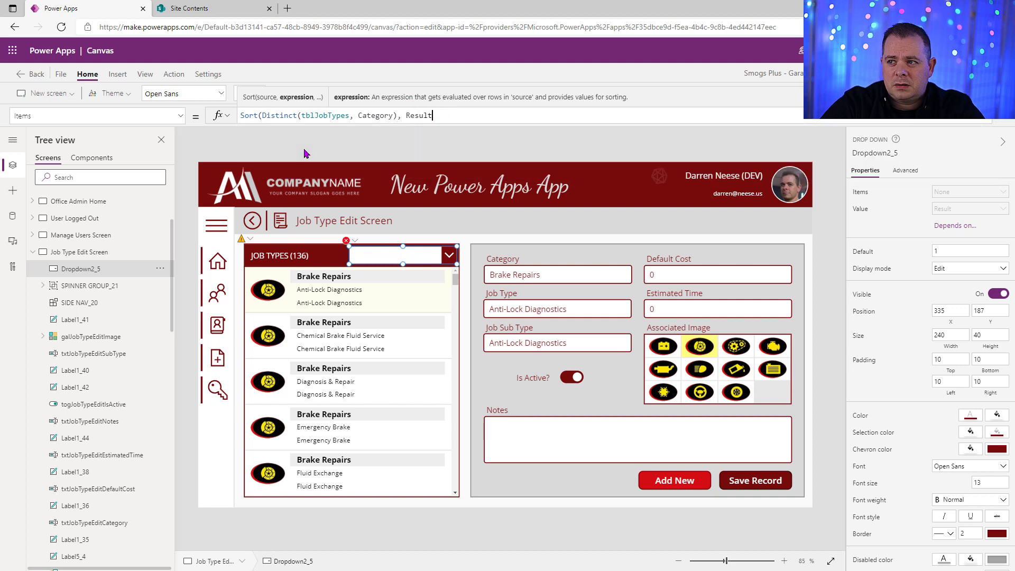
text())
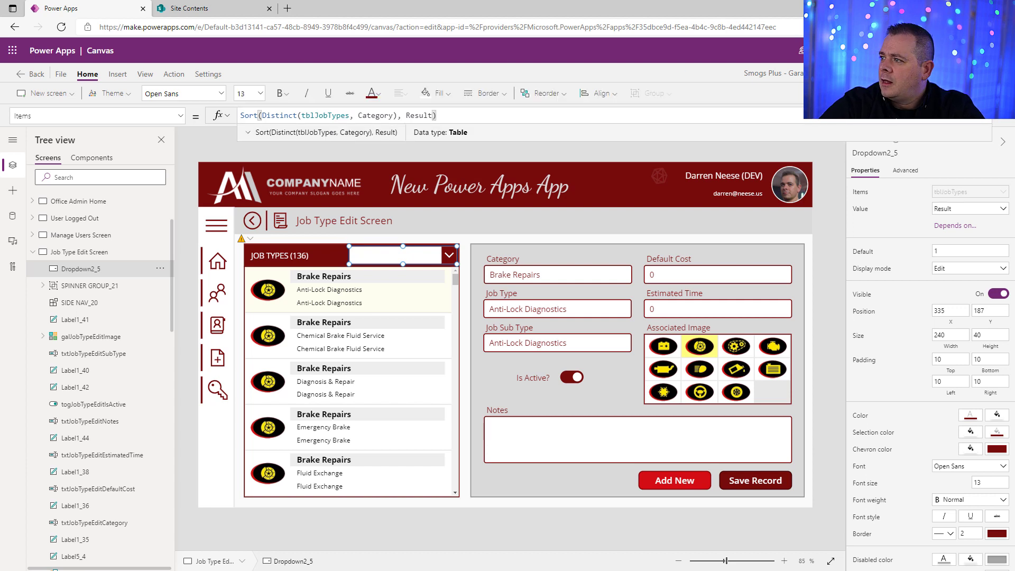
Examine the table returned by the Distinct(tblJobTypes, Category) part of the dropdown's Items formula.
click(1001, 123)
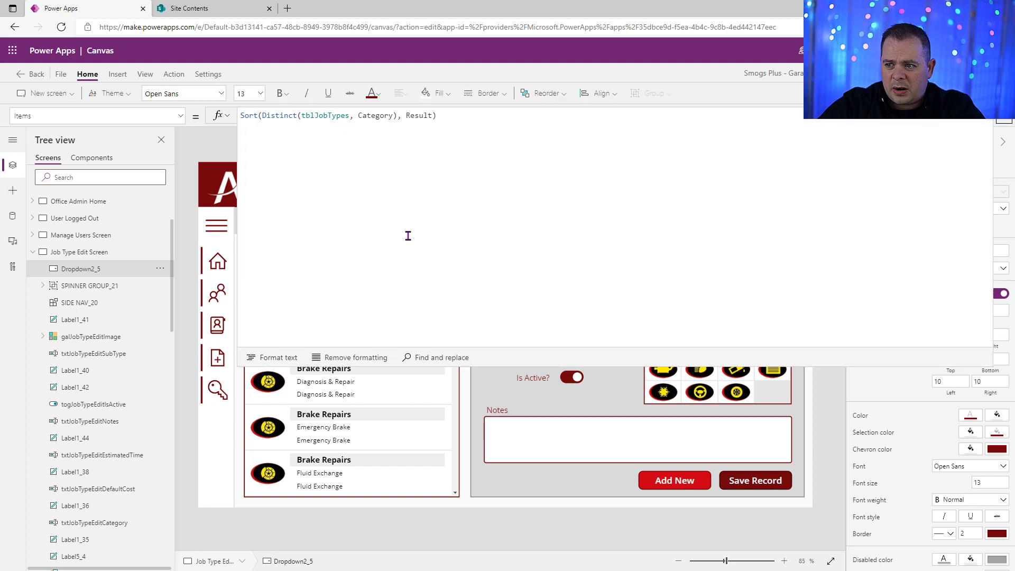
drag(263, 115, 398, 116)
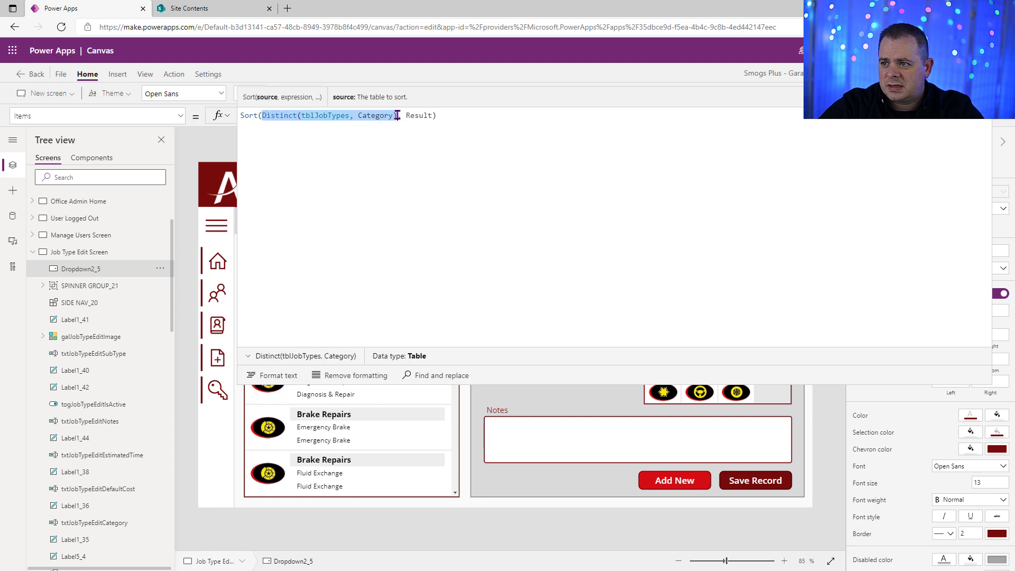
click(249, 357)
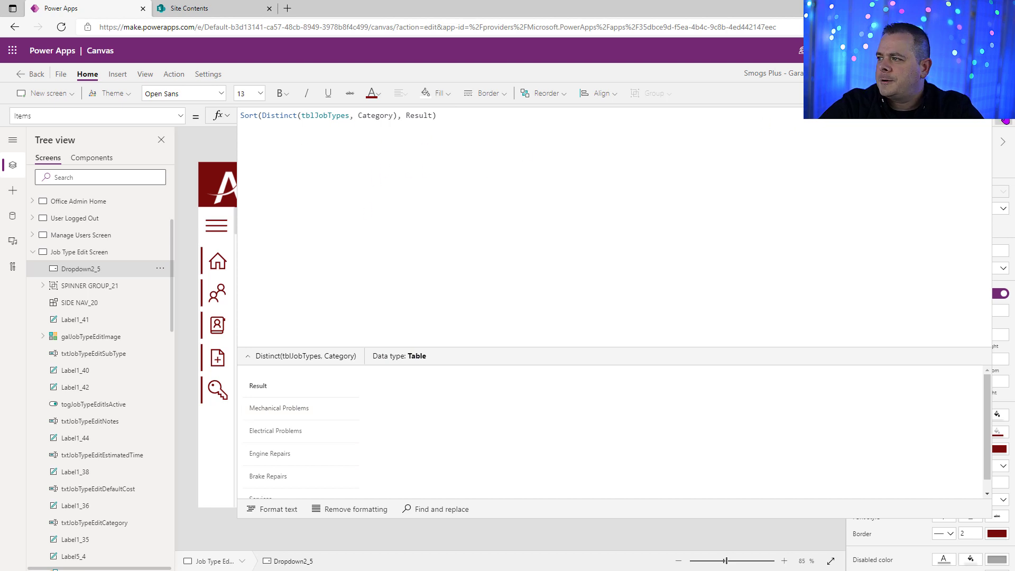
click(1004, 120)
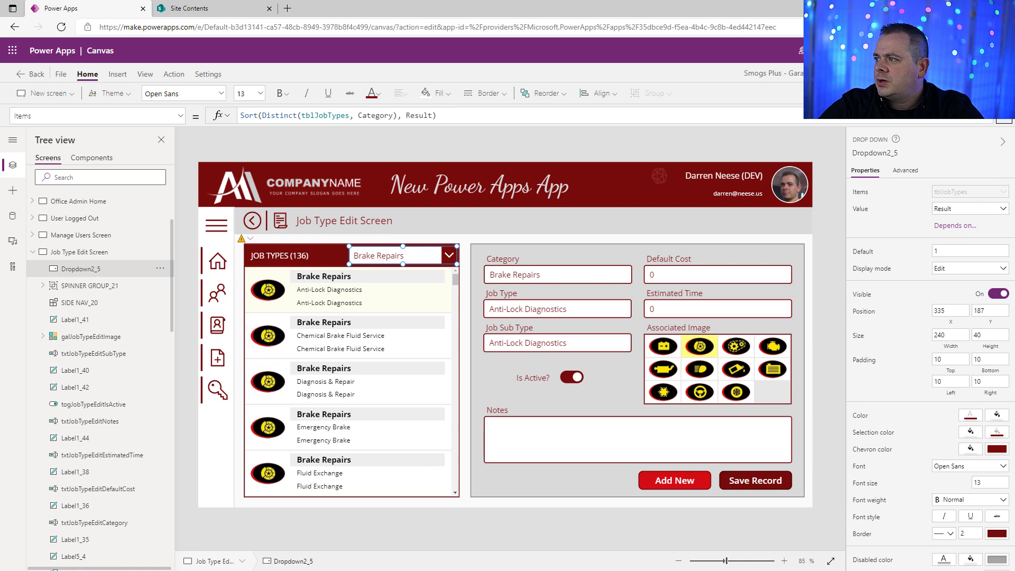
Preview the app again and check the order of the categories in the header dropdown.
key(F5)
click(389, 191)
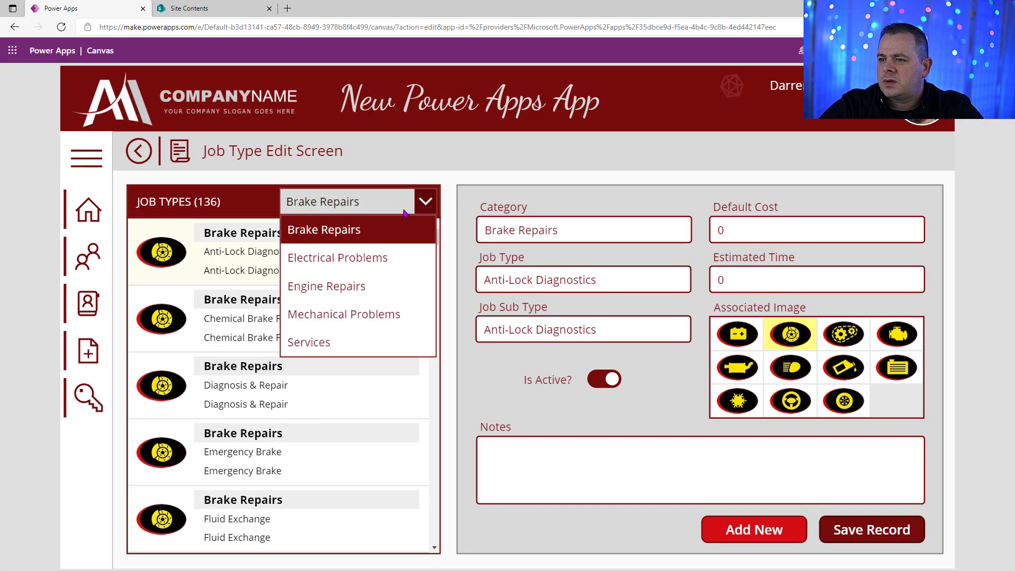
key(Escape)
Lower the job type gallery's upper edge to Y 306 and move the category dropdown beside the screen title at X 527, Y 110.
click(290, 336)
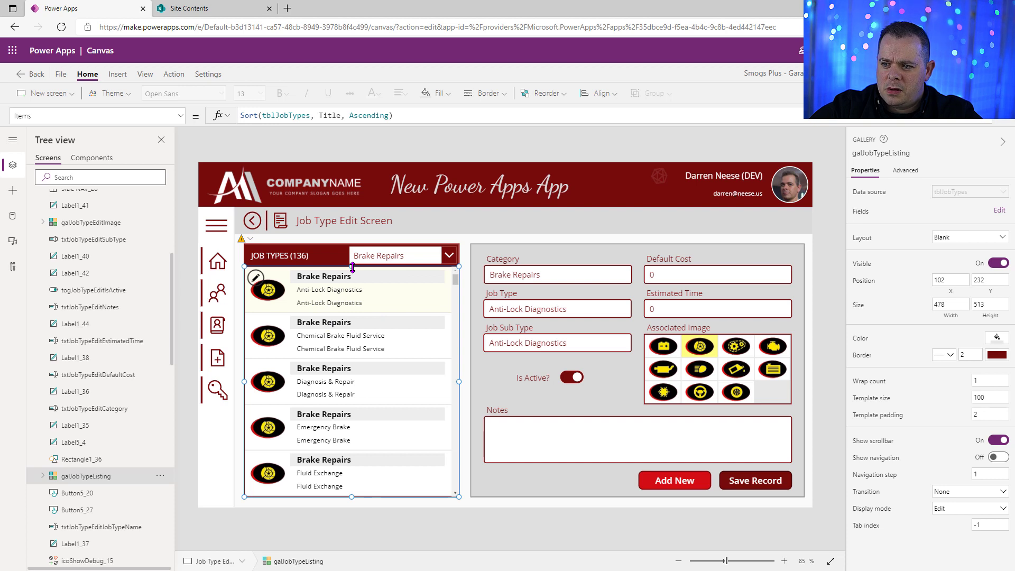
drag(353, 268, 355, 301)
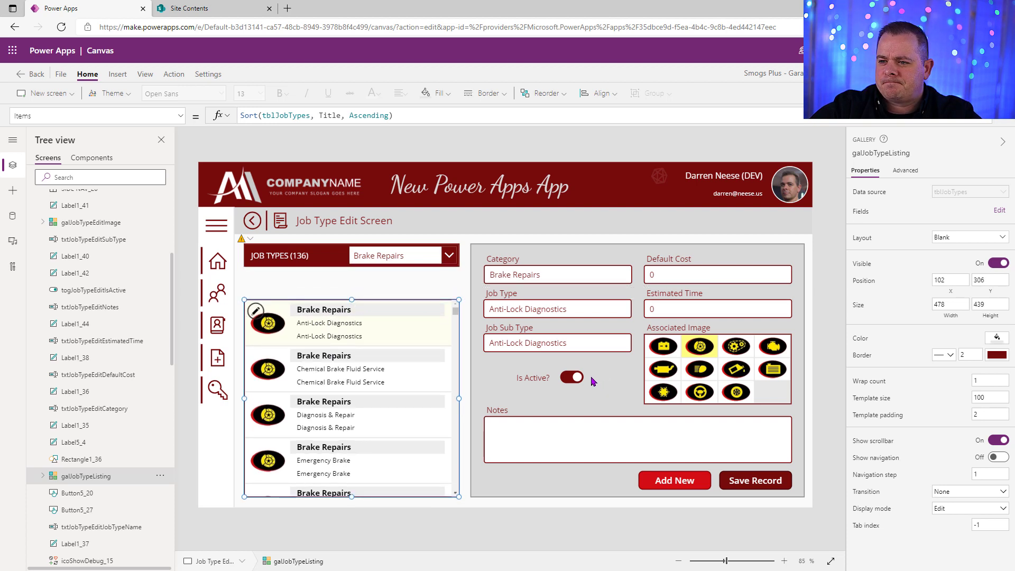
click(284, 265)
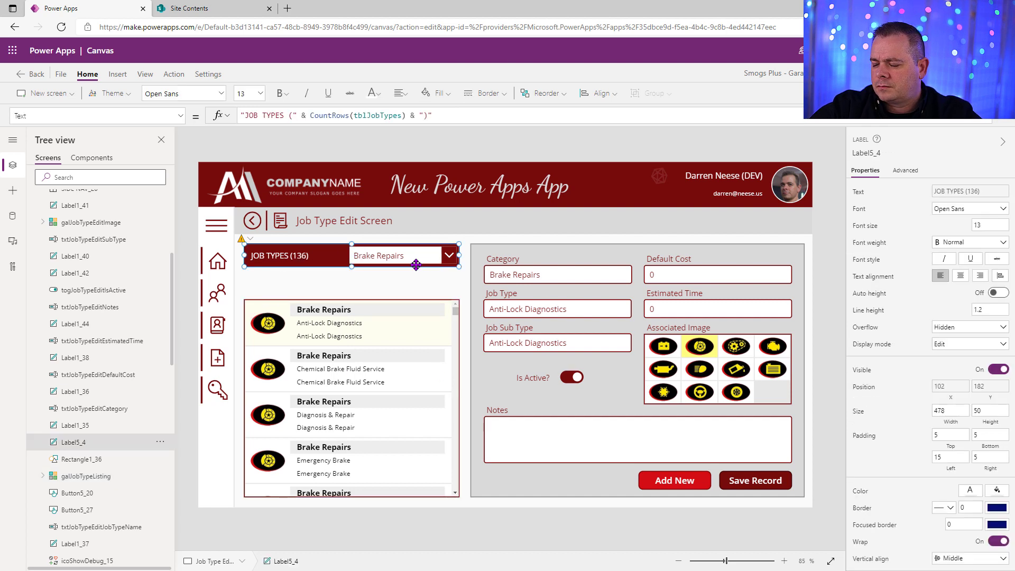
click(820, 294)
click(417, 257)
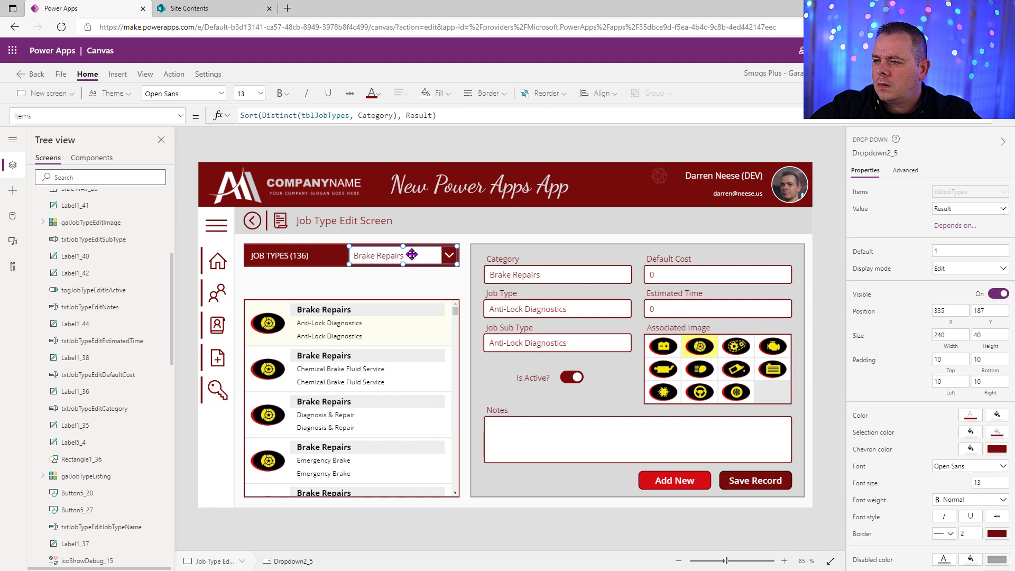
drag(420, 255, 505, 218)
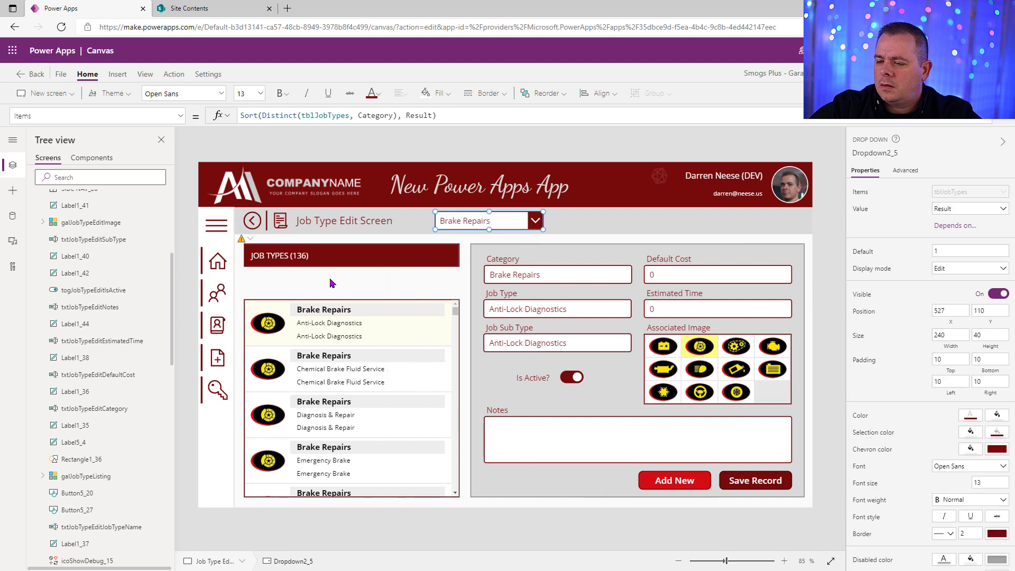
Group the JOB TYPES header label Label5_4, Rectangle1_36 and the galJobTypeListing gallery.
click(263, 266)
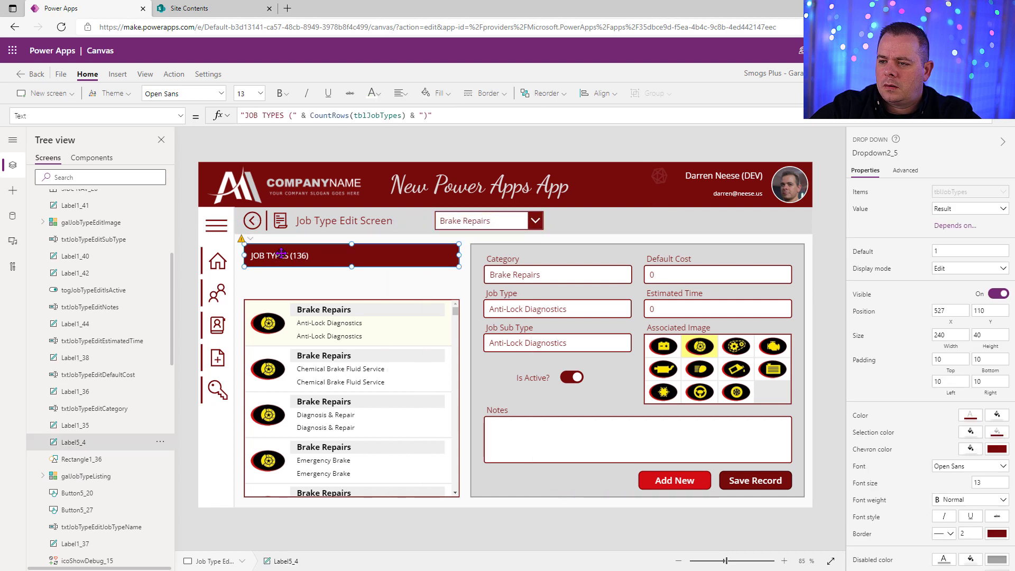
ctrl+click(114, 460)
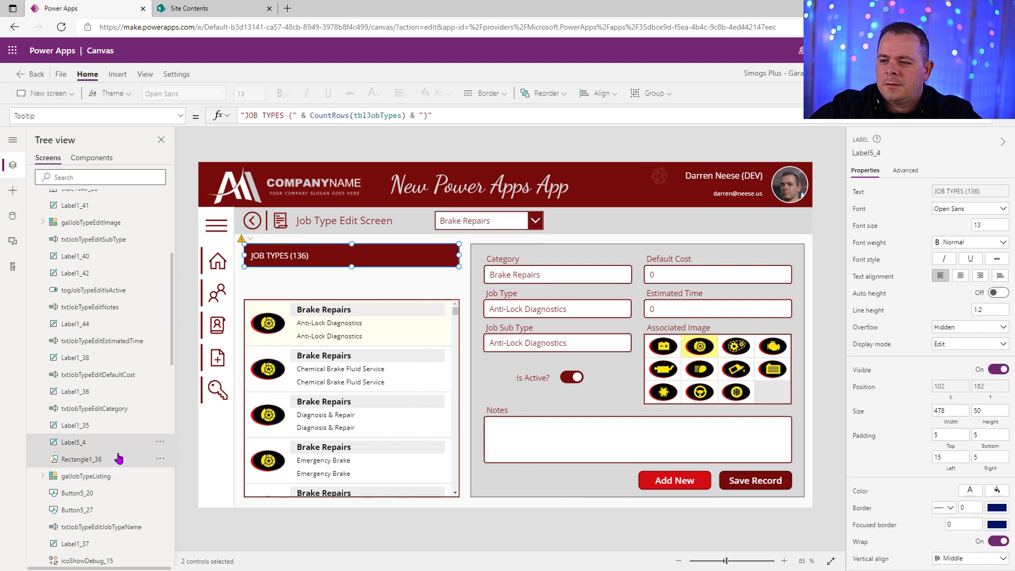
ctrl+click(108, 477)
right_click(108, 476)
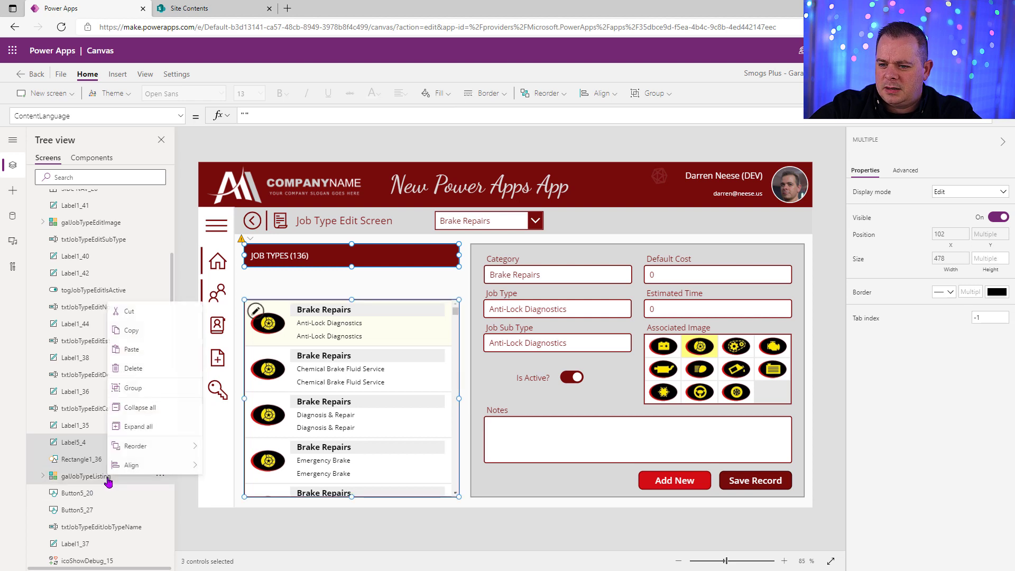
click(170, 391)
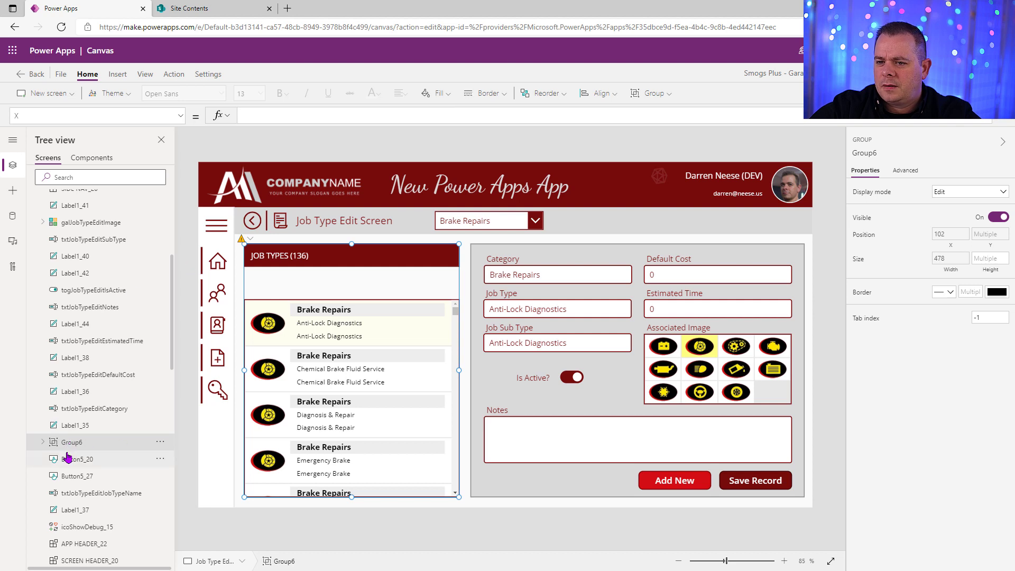
Rename the new group Group6 as Job Type Listing Group.
click(158, 443)
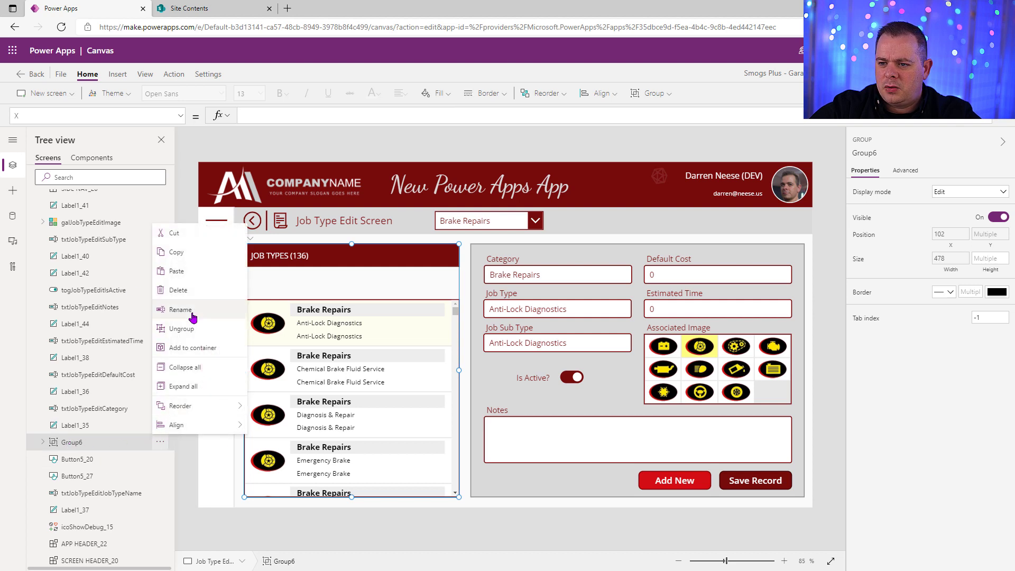
click(204, 324)
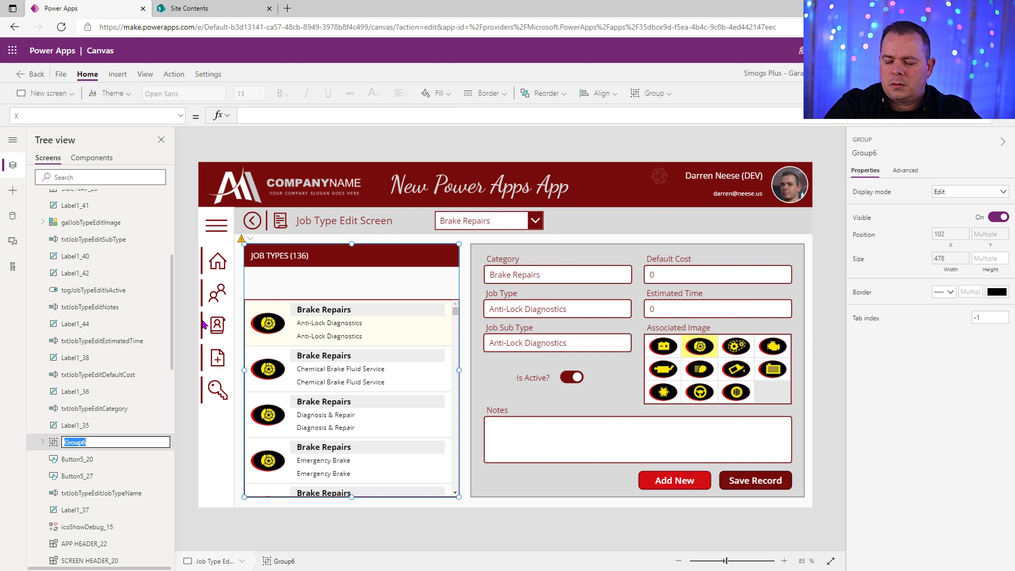
text(L)
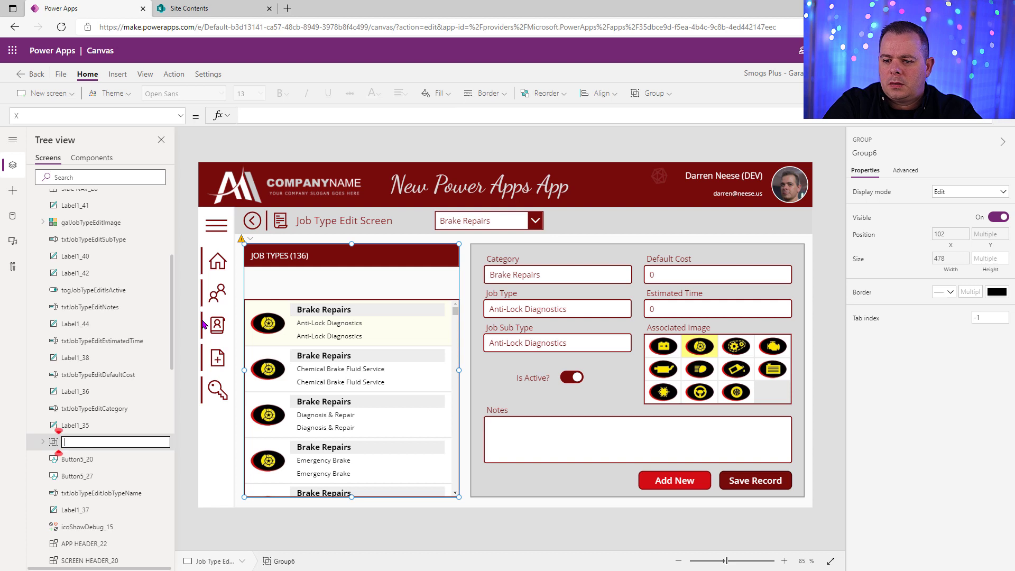
text(Job Type)
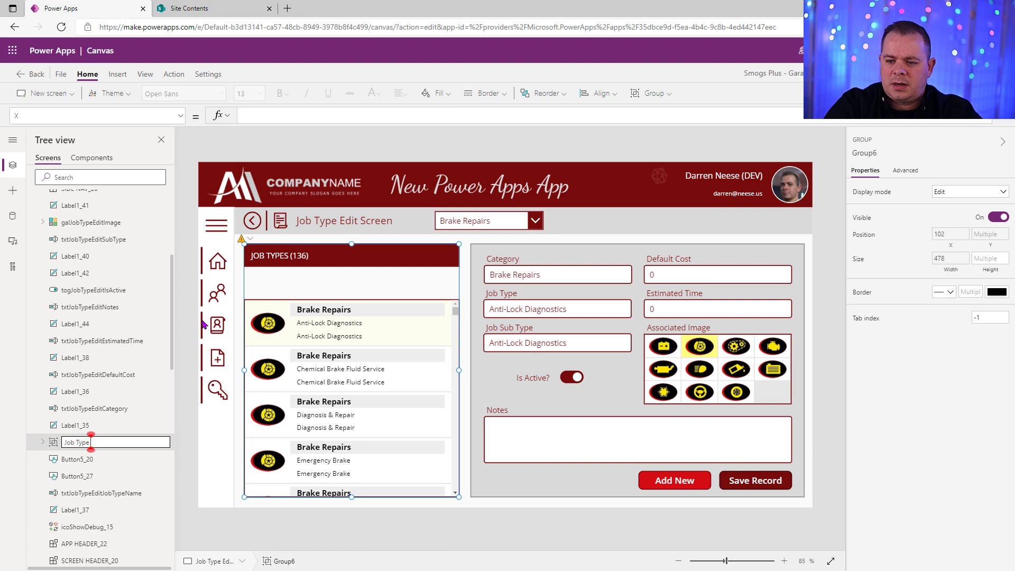
text( Listing G)
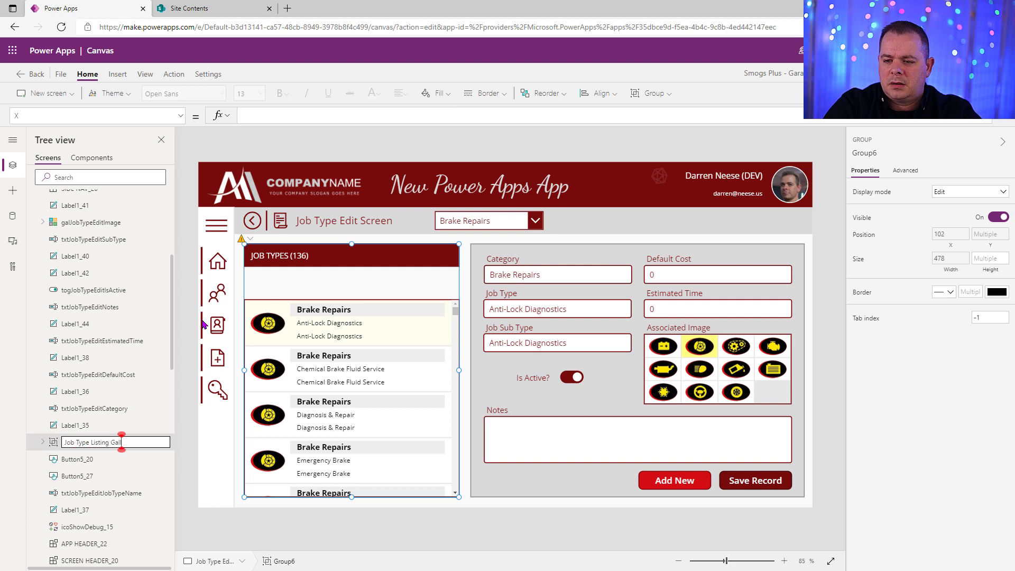
text(roup)
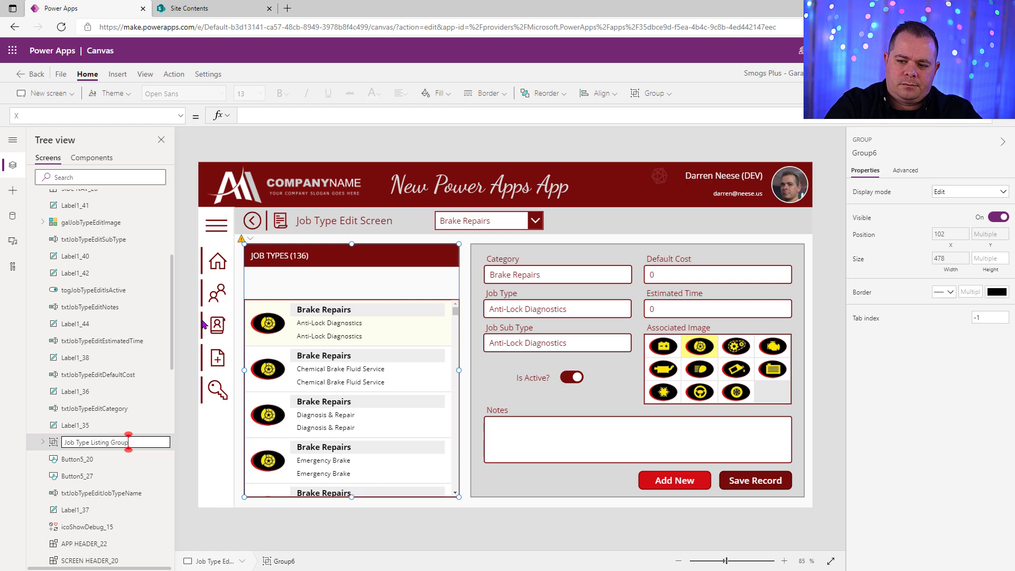
key(Return)
Set the Y property of the JOB TYPES header rectangle Rectangle1_36 to galJobTypeListing.Y - Self.Height.
click(339, 339)
click(342, 371)
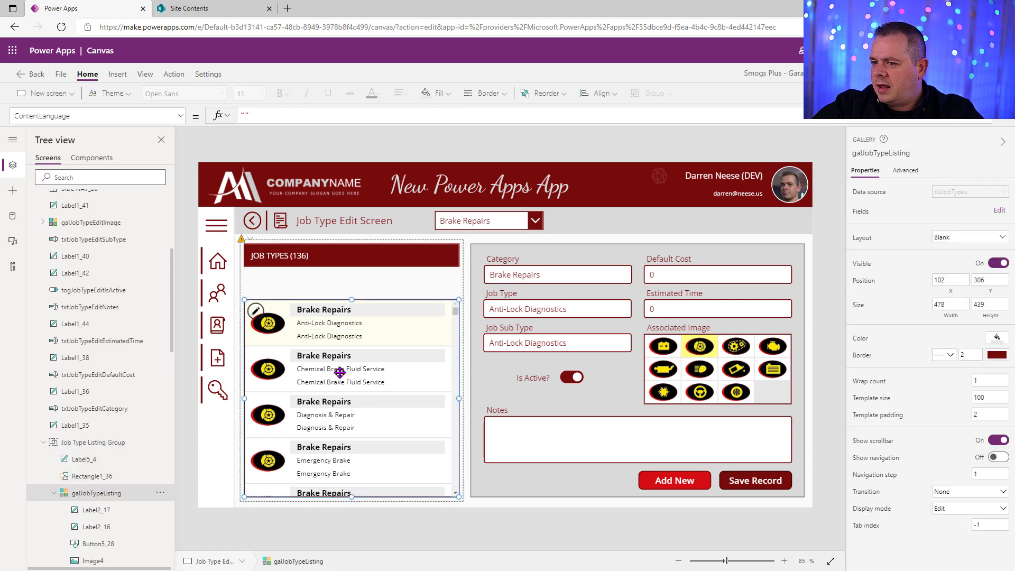
click(896, 153)
key(ctrl+c)
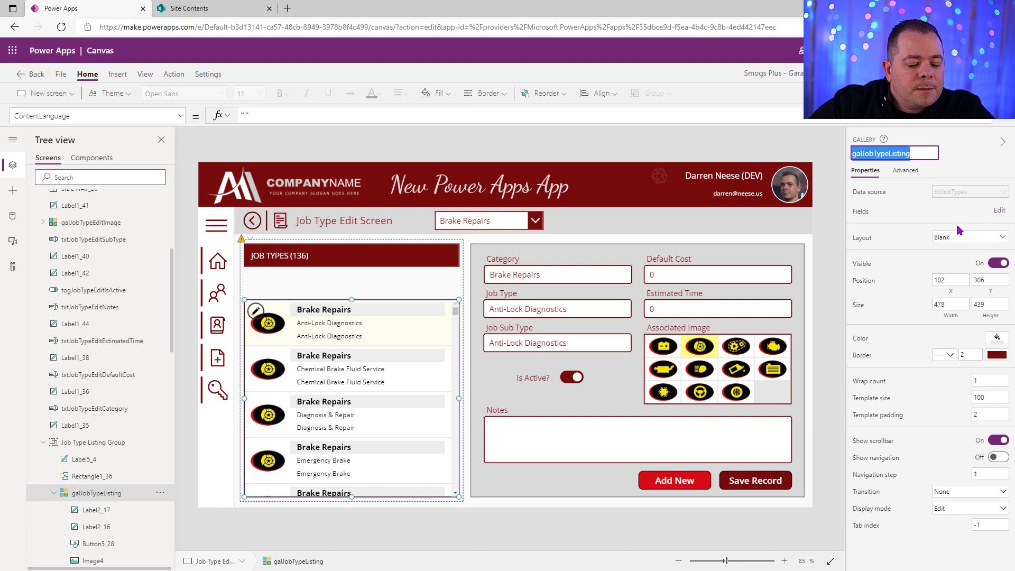
click(106, 475)
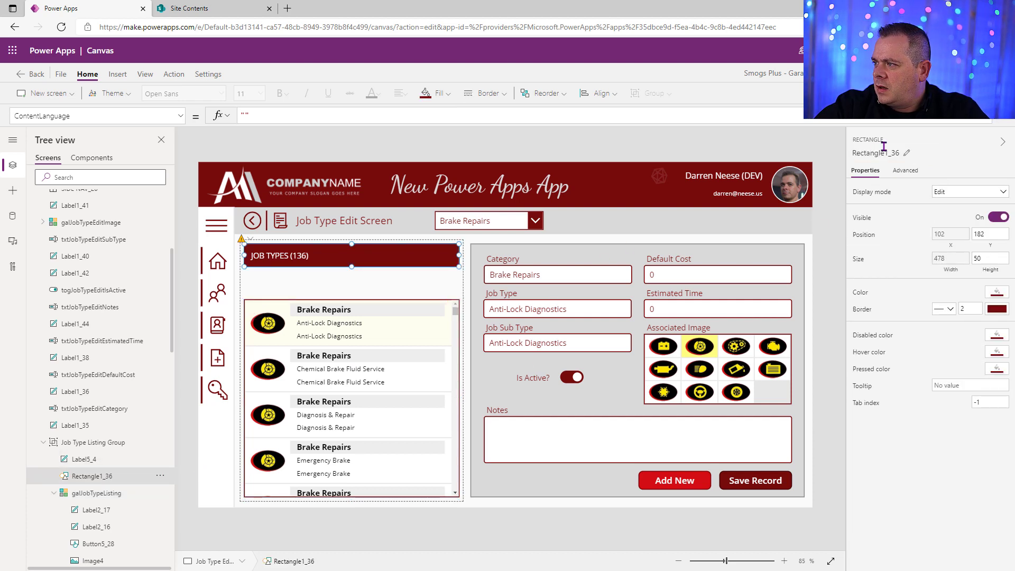
click(952, 258)
click(992, 235)
click(276, 116)
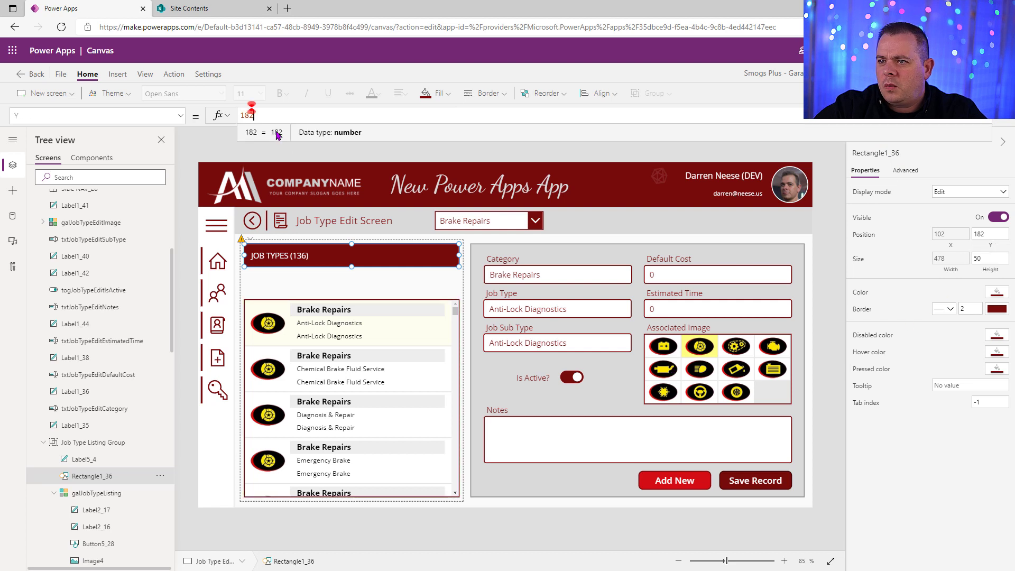
drag(275, 115, 187, 115)
key(ctrl+v)
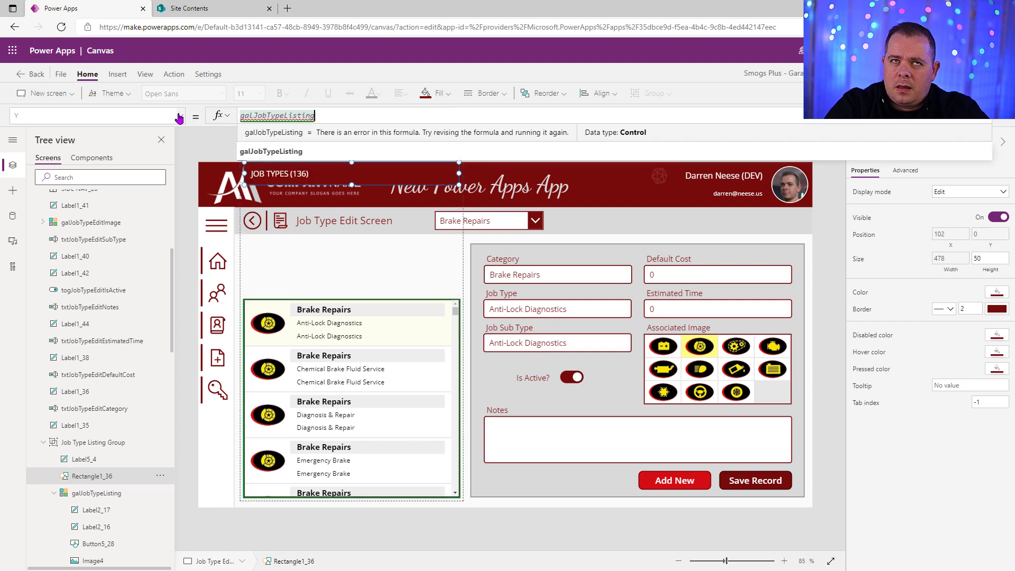
text(.Y)
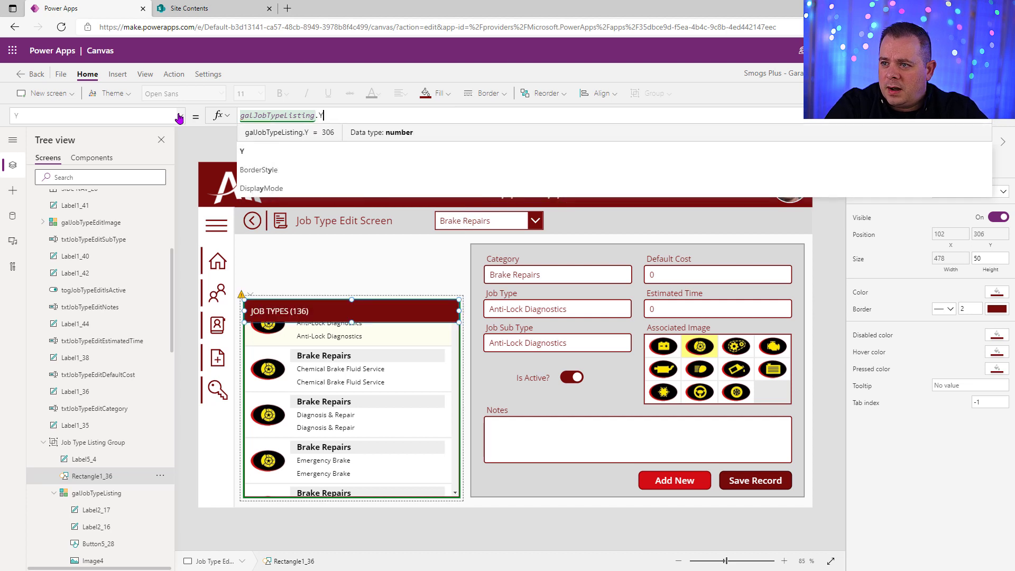
text( - )
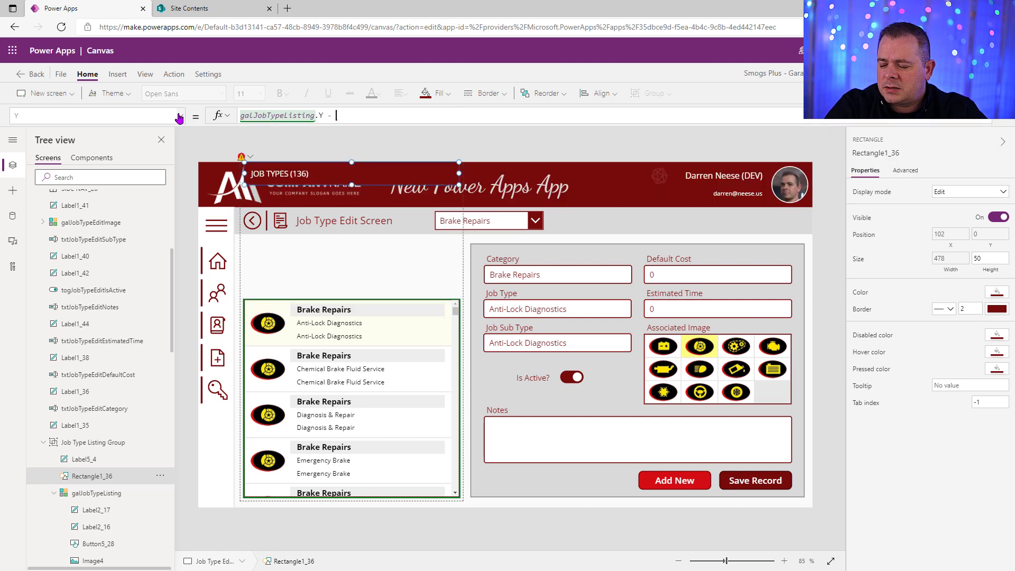
text(Self)
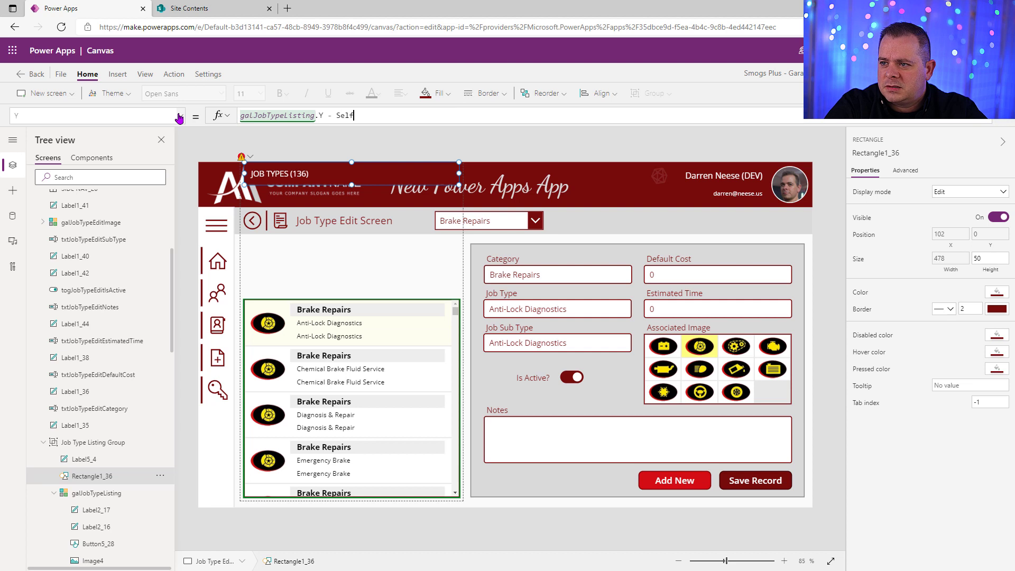
text(.height)
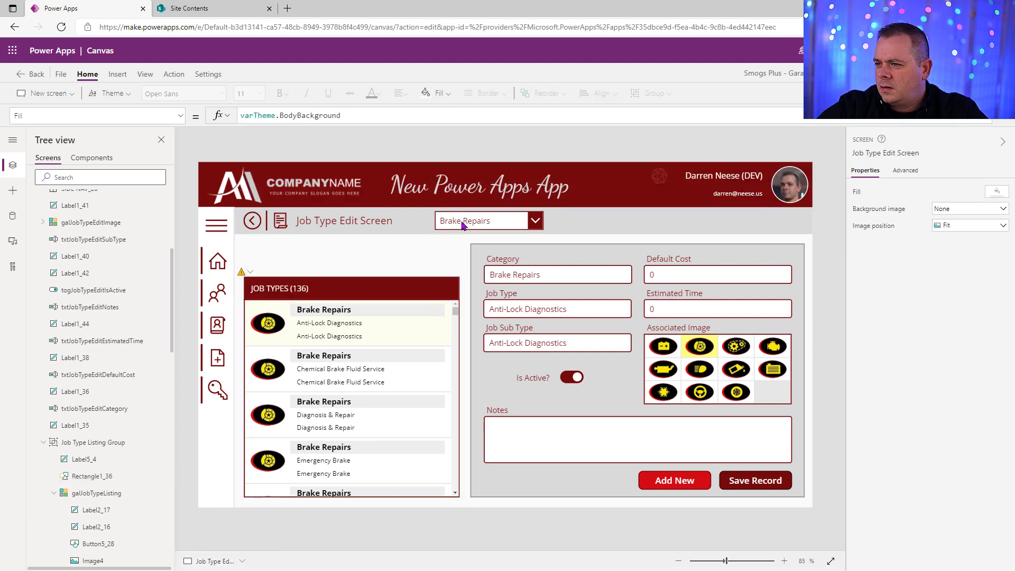
Move the category dropdown just above the JOB TYPES header, flush with its right end, and raise galJobTypeListing's upper edge to Y 286.
click(518, 223)
drag(517, 223, 434, 255)
click(454, 321)
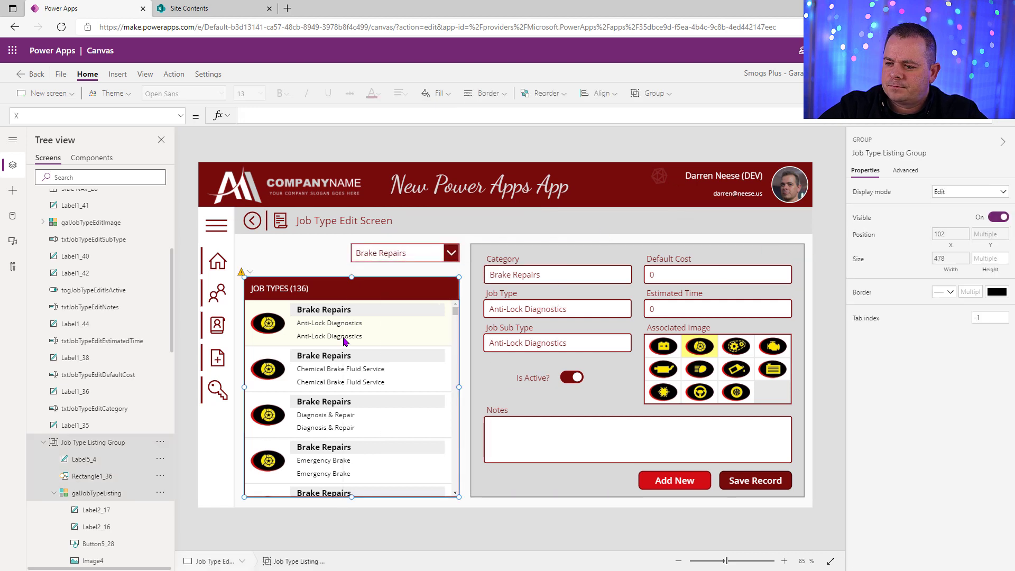
click(368, 370)
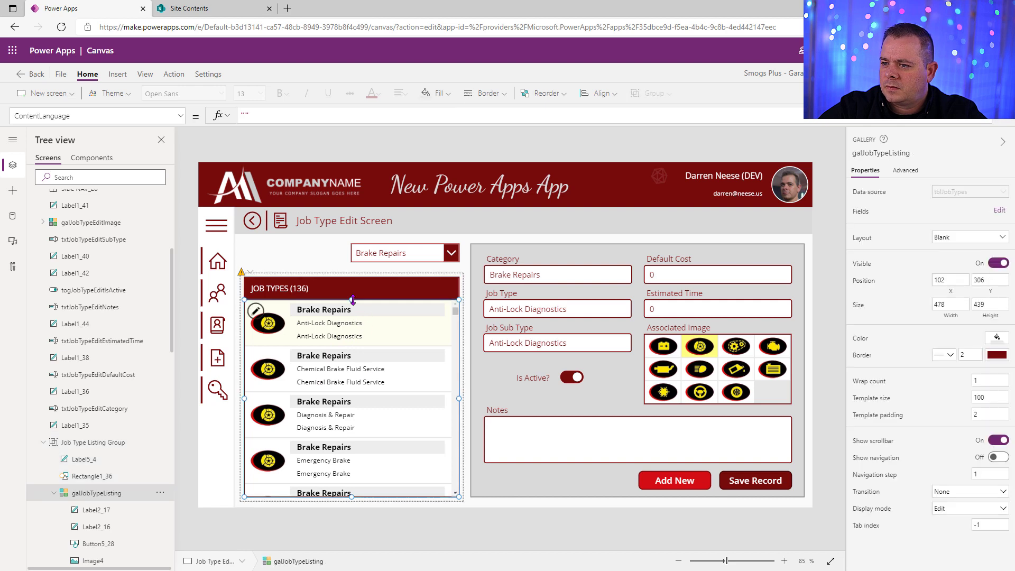
drag(352, 300, 354, 294)
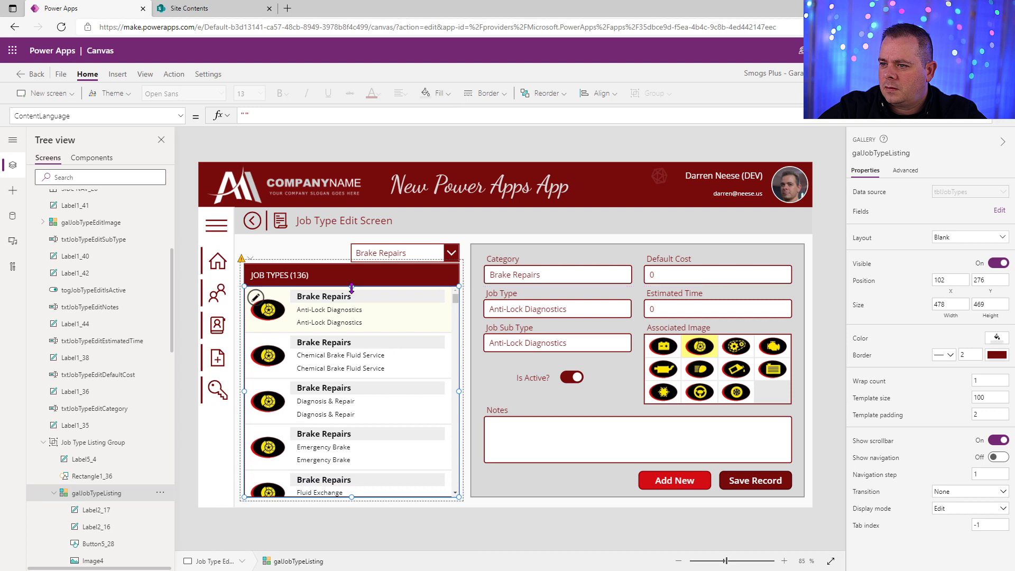
drag(352, 291, 352, 296)
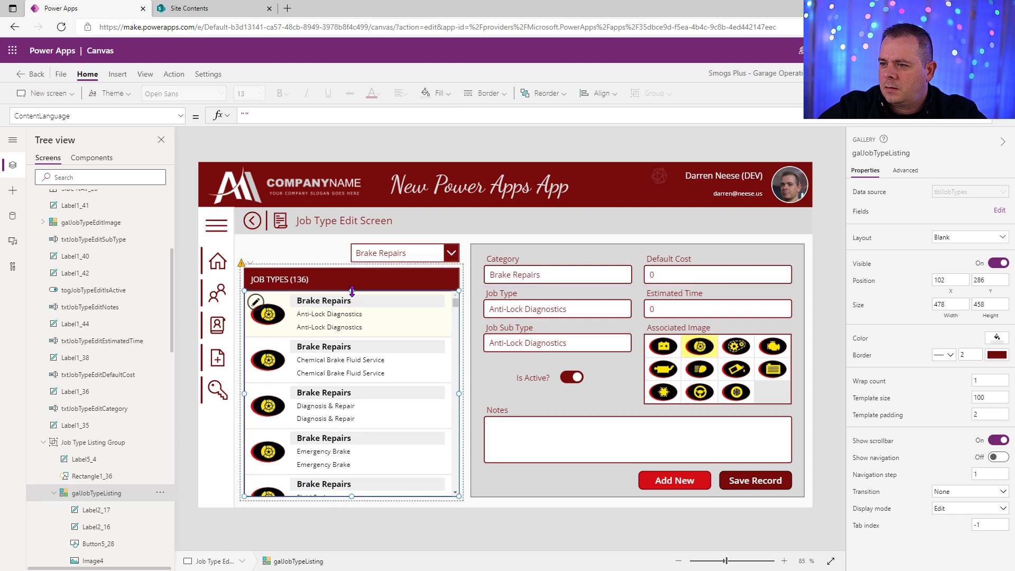
click(807, 351)
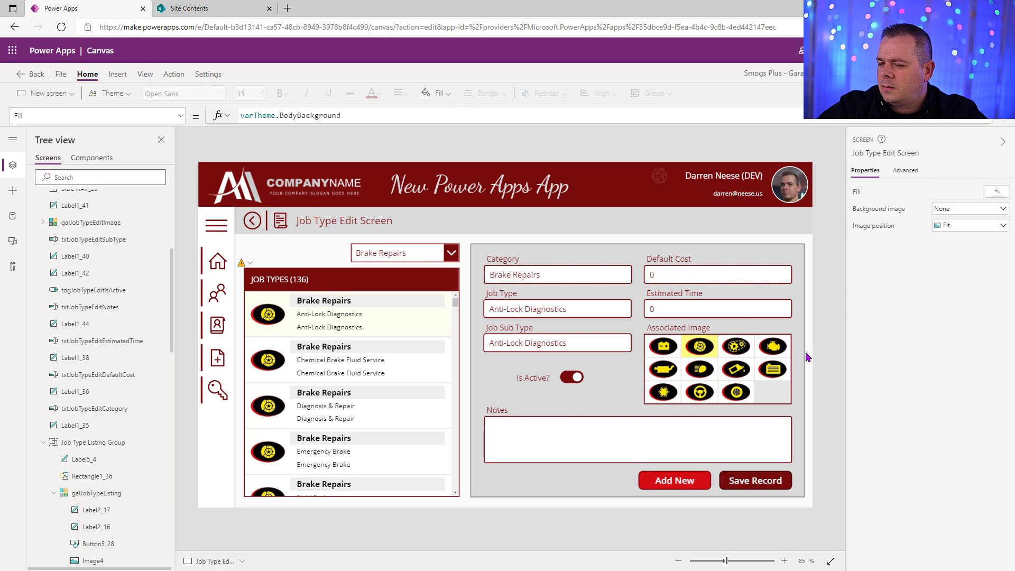
Preview the app and check the category dropdown's list above the job type gallery.
key(F5)
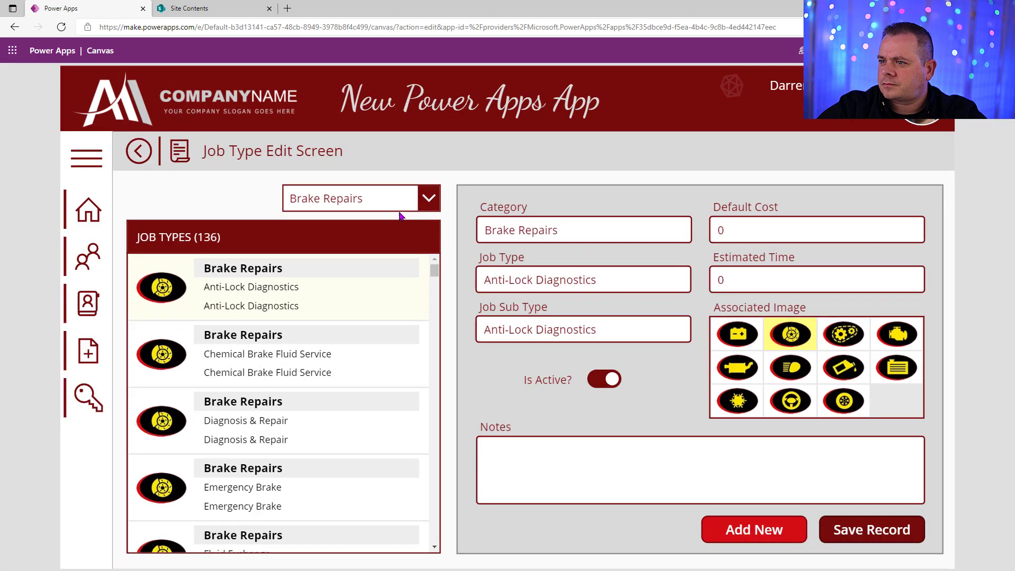
click(361, 198)
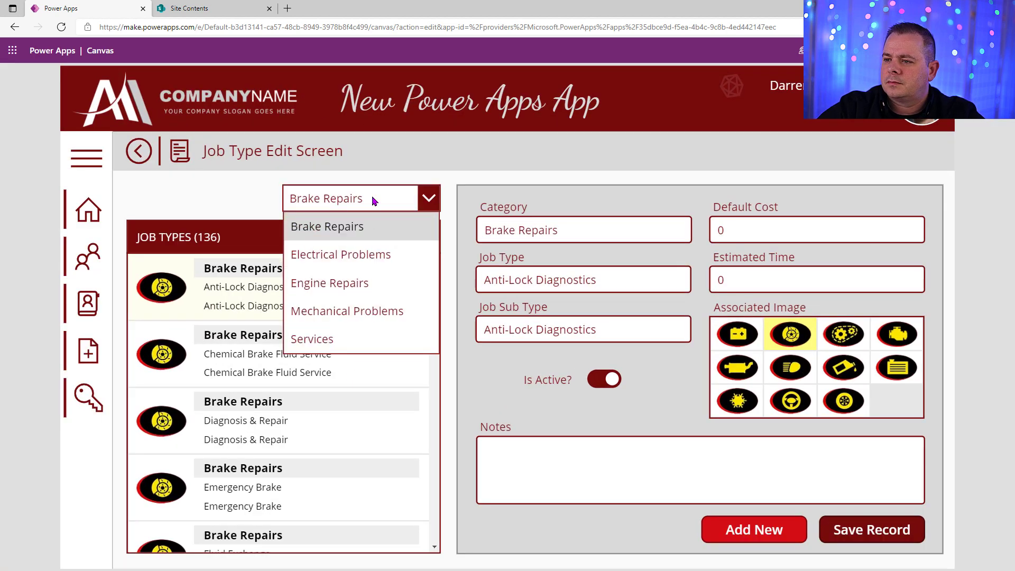
key(Escape)
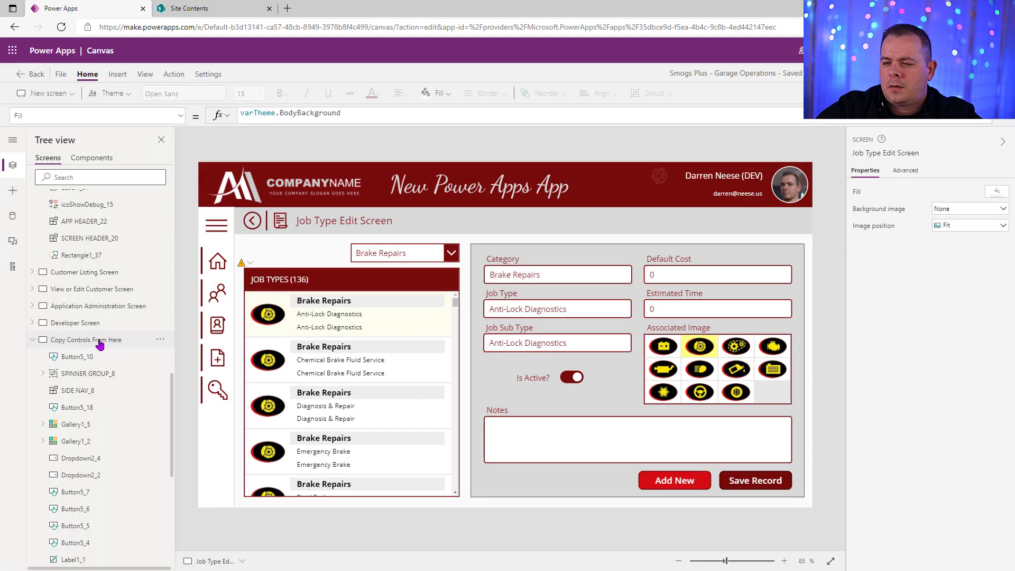
Copy the Option check box from the Copy Controls From Here screen to the Job Type Edit Screen, beside the category dropdown at X 135, Y 173.
click(85, 339)
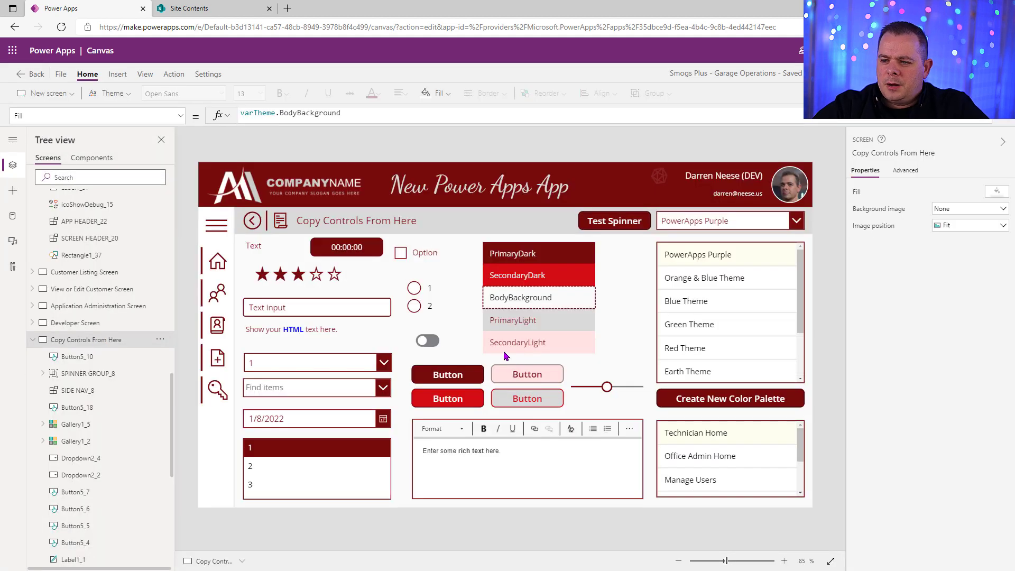
click(402, 253)
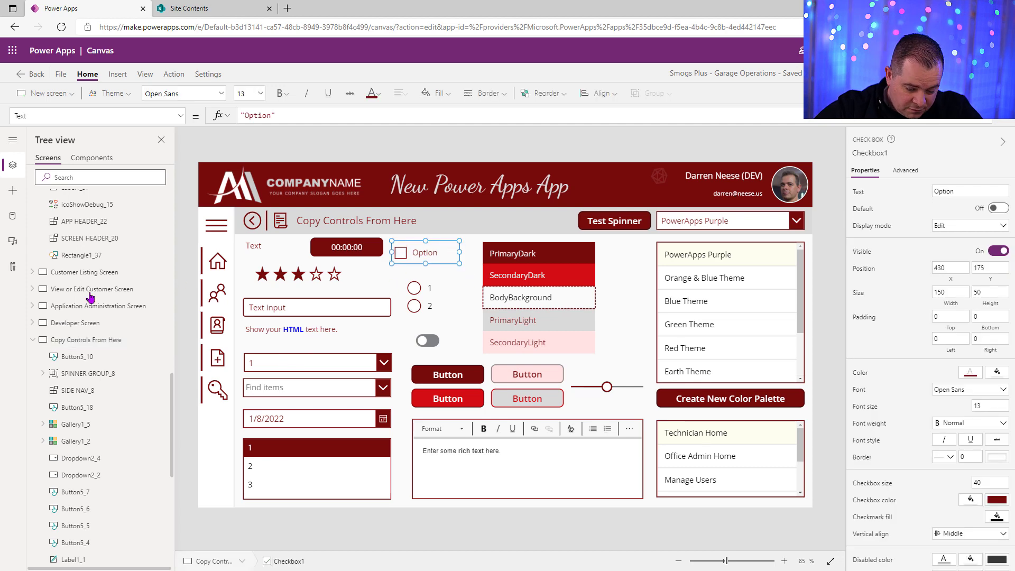
scroll(139, 376, up, 10)
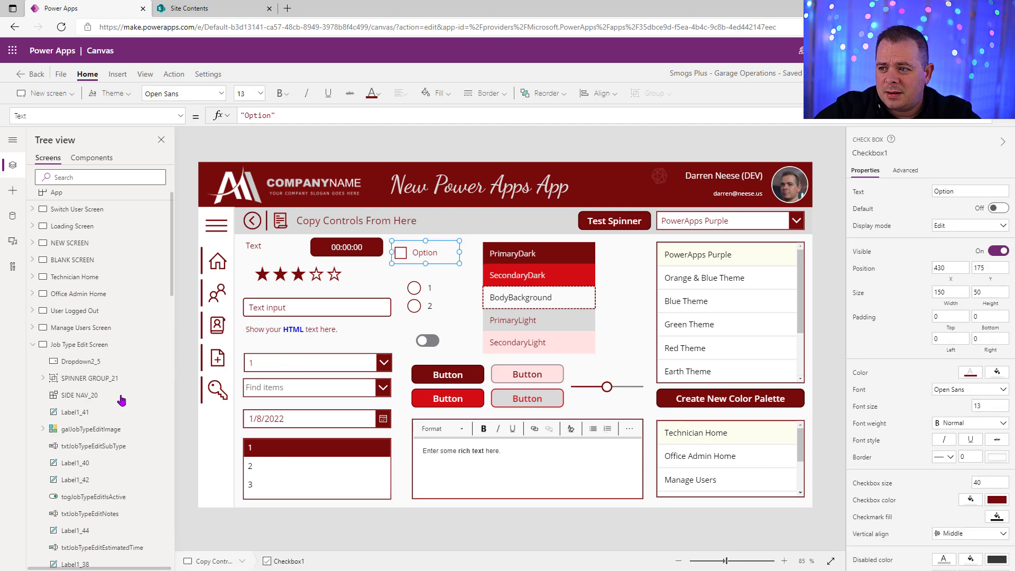
click(118, 351)
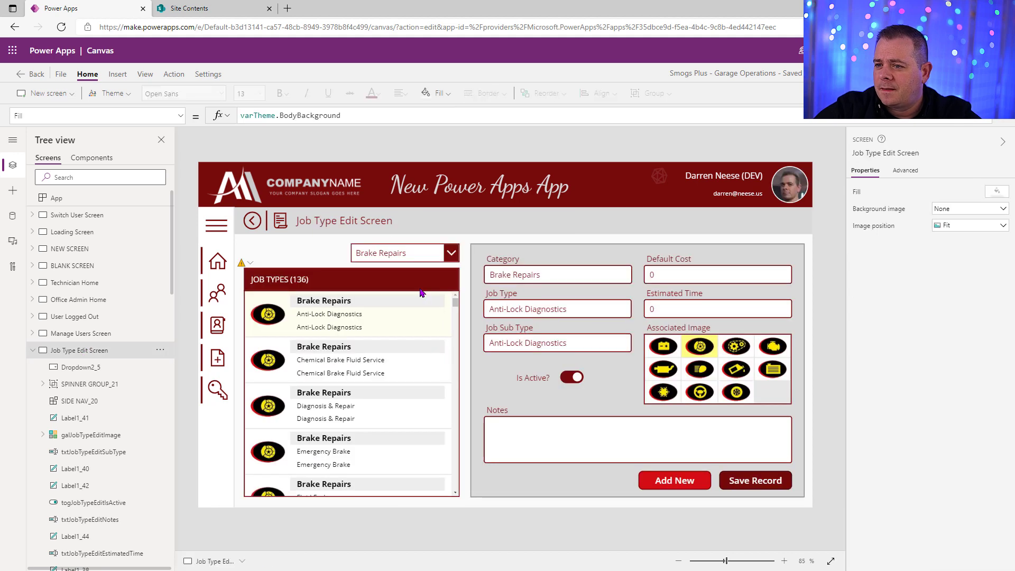
key(ctrl+v)
drag(427, 254, 294, 252)
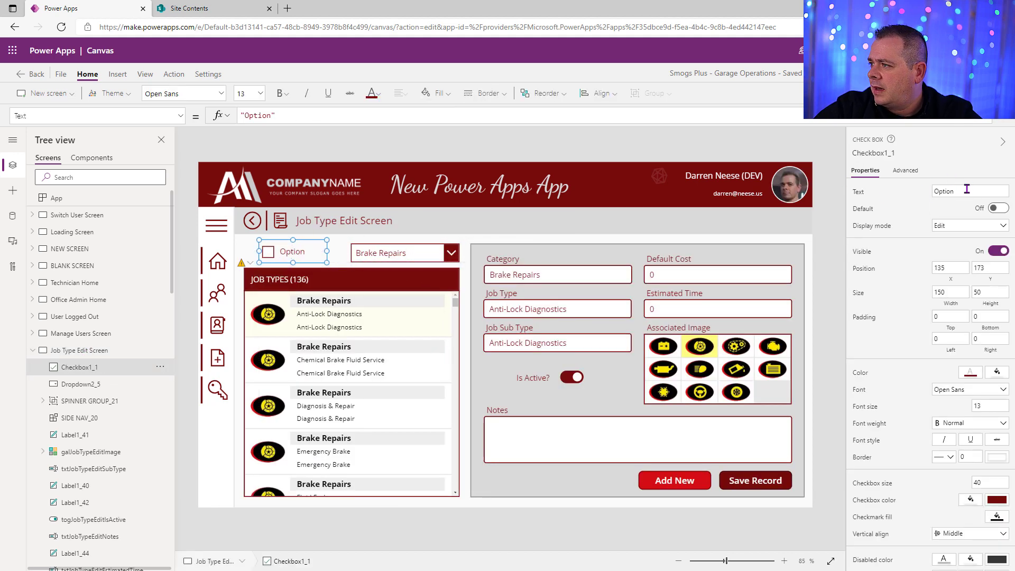
Set the check box's text to Show All and rename the control chkShowAllJobTypeCategories.
click(967, 189)
text(Show All)
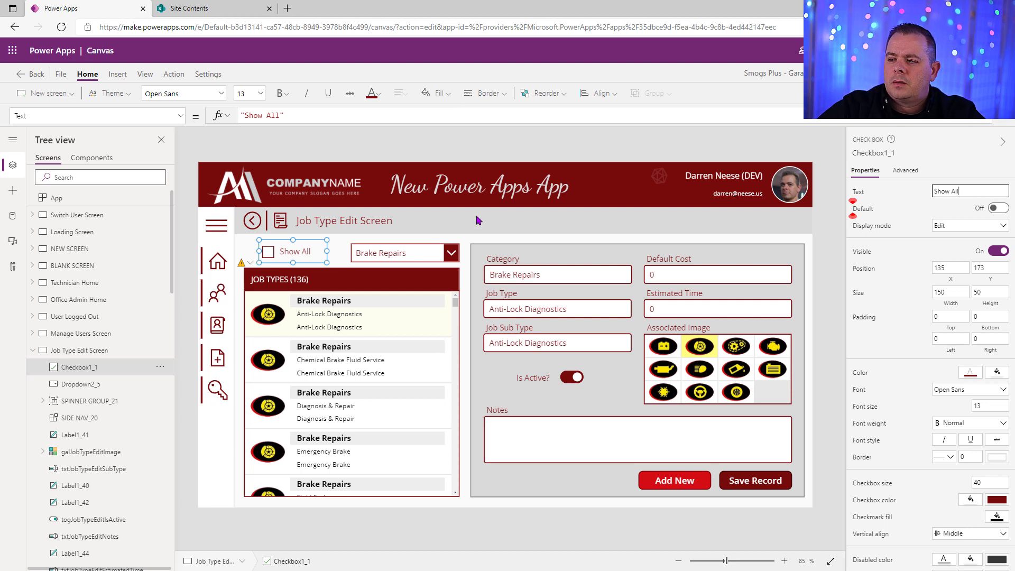
click(867, 153)
text(chkS)
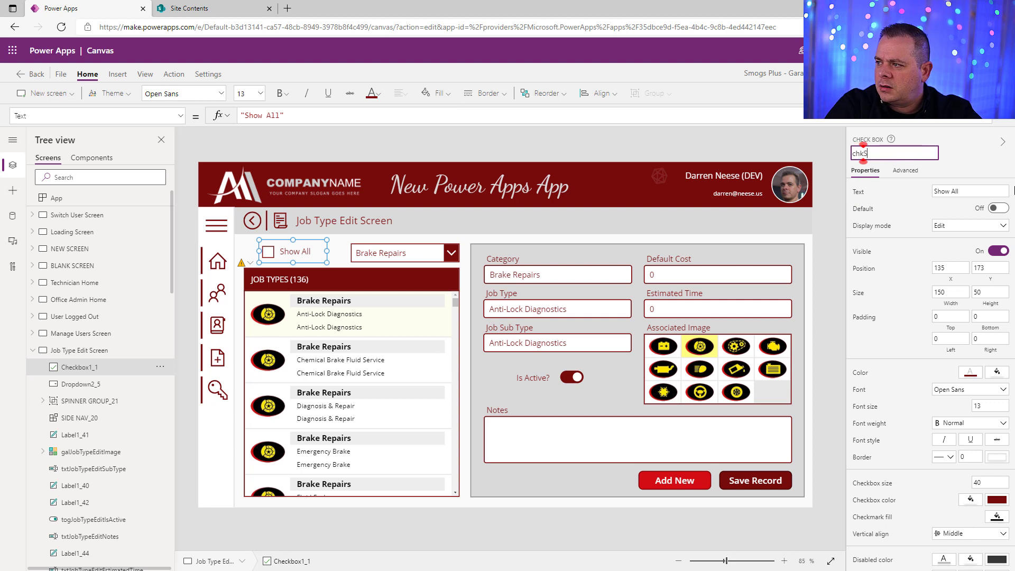
text(howAll)
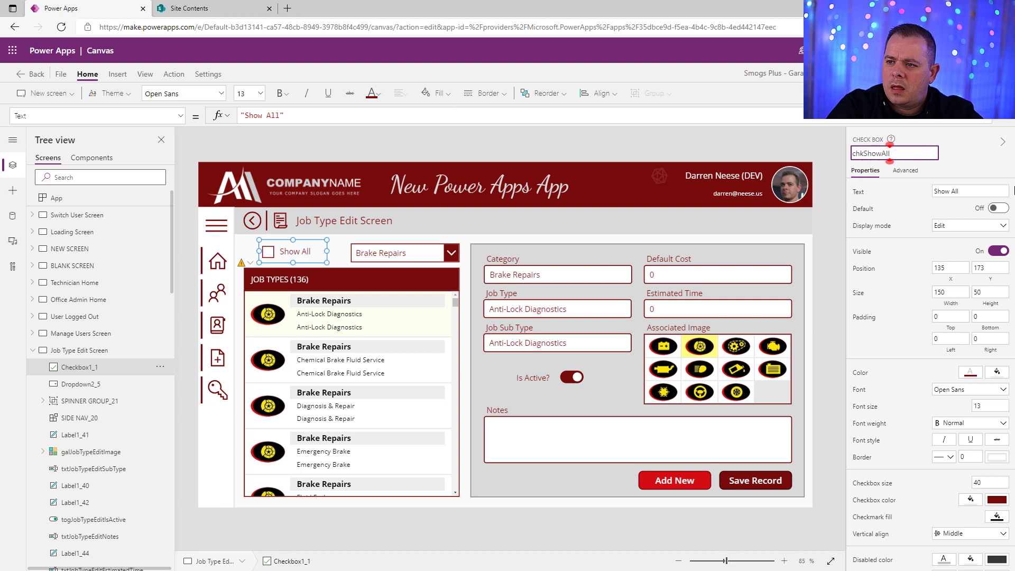
text(JobTy:es)
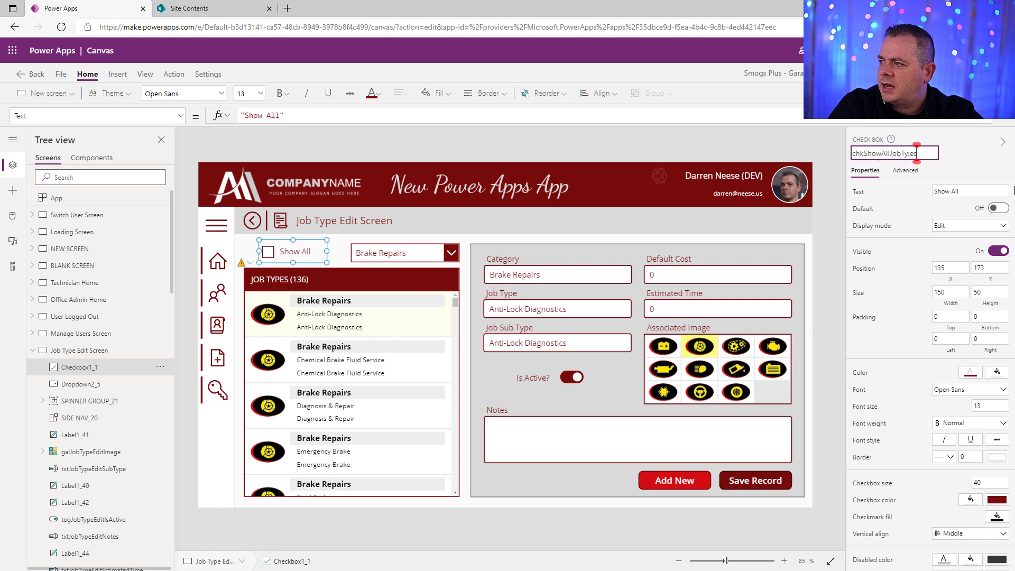
key(BackSpace)
key(BackSpace)
key(BackSpace)
text(peC)
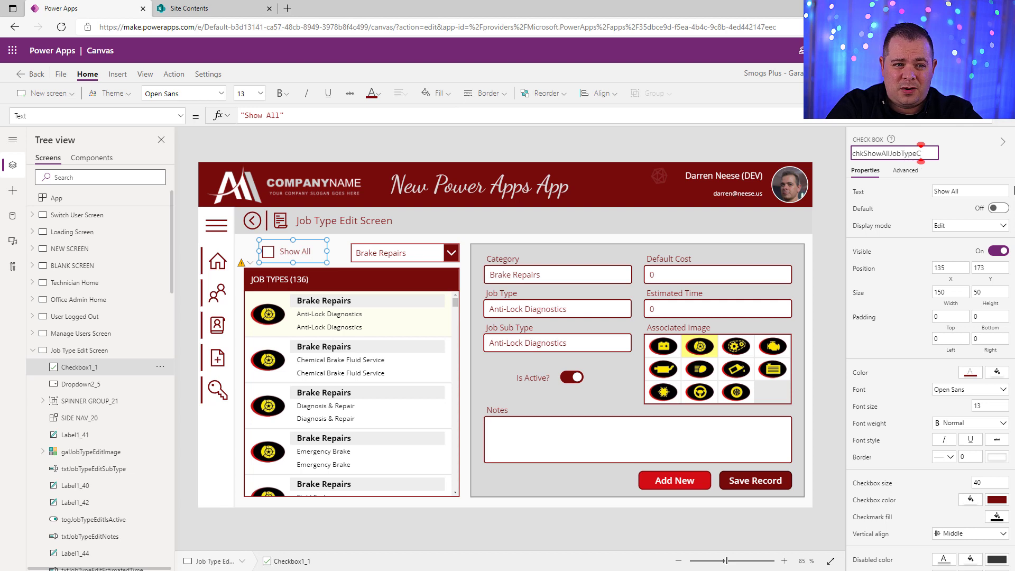
text(at)
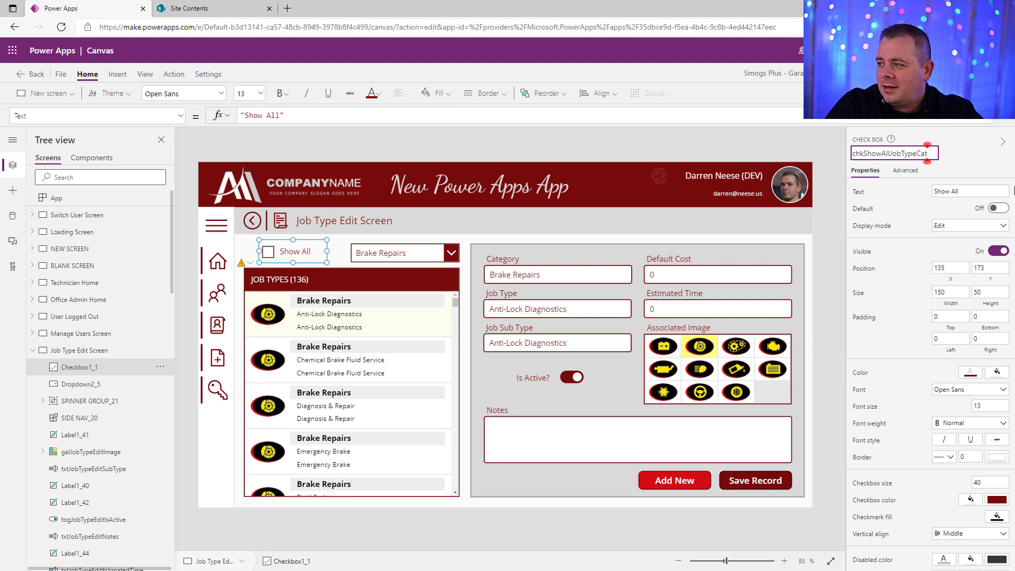
text(egories)
key(Return)
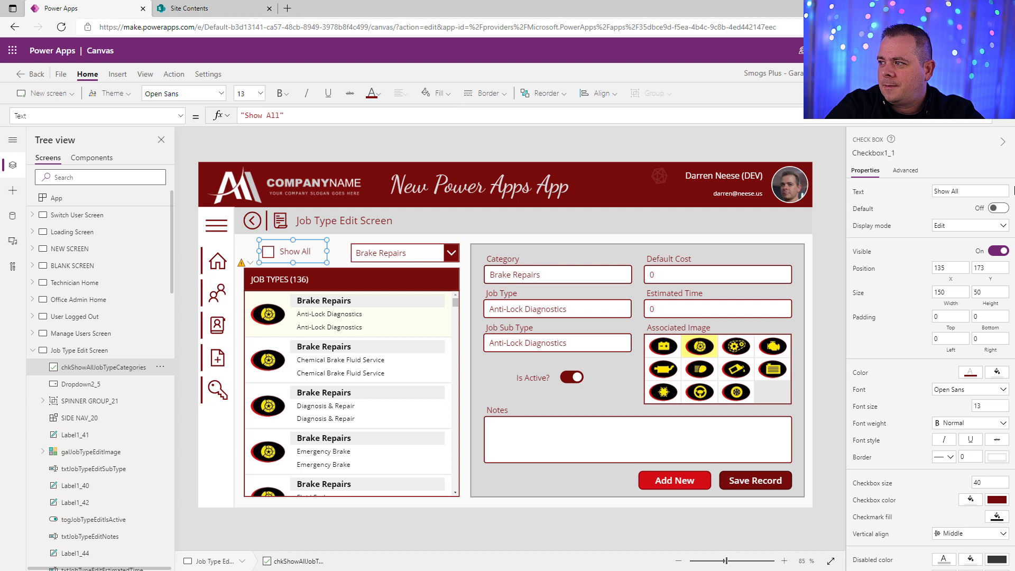
Clear the Default value of the category dropdown above the JOB TYPES header.
click(911, 153)
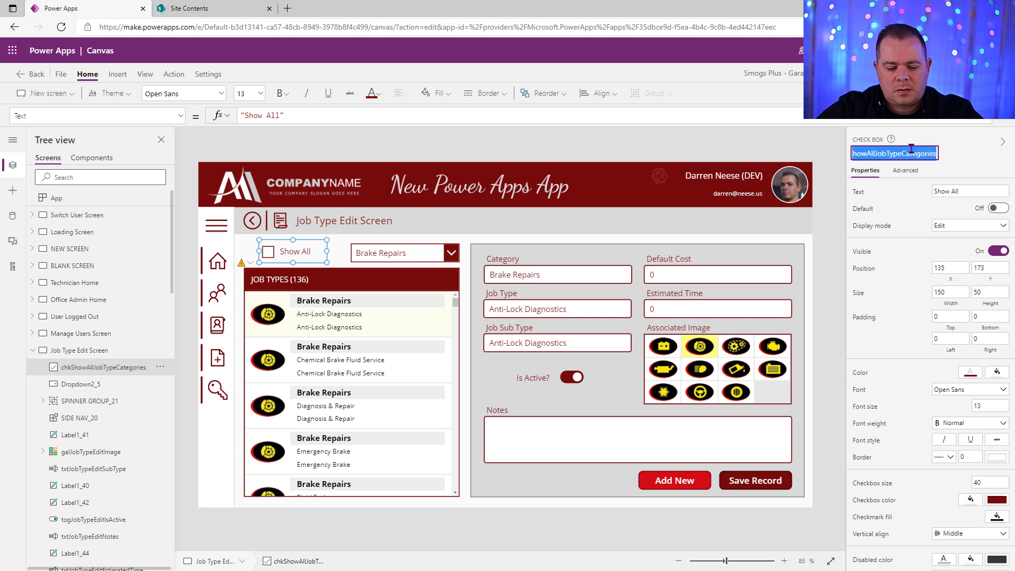
click(429, 257)
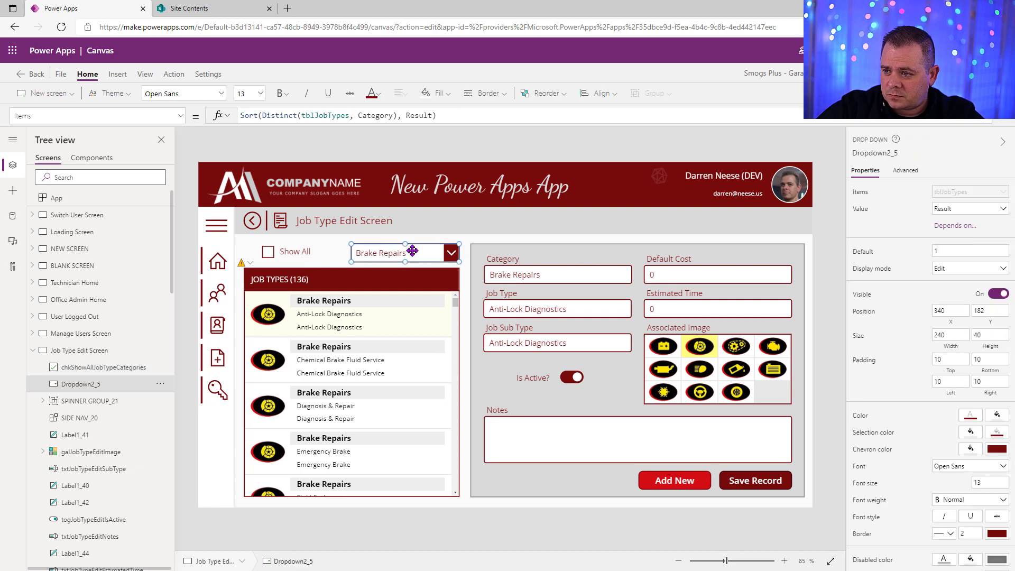
click(870, 256)
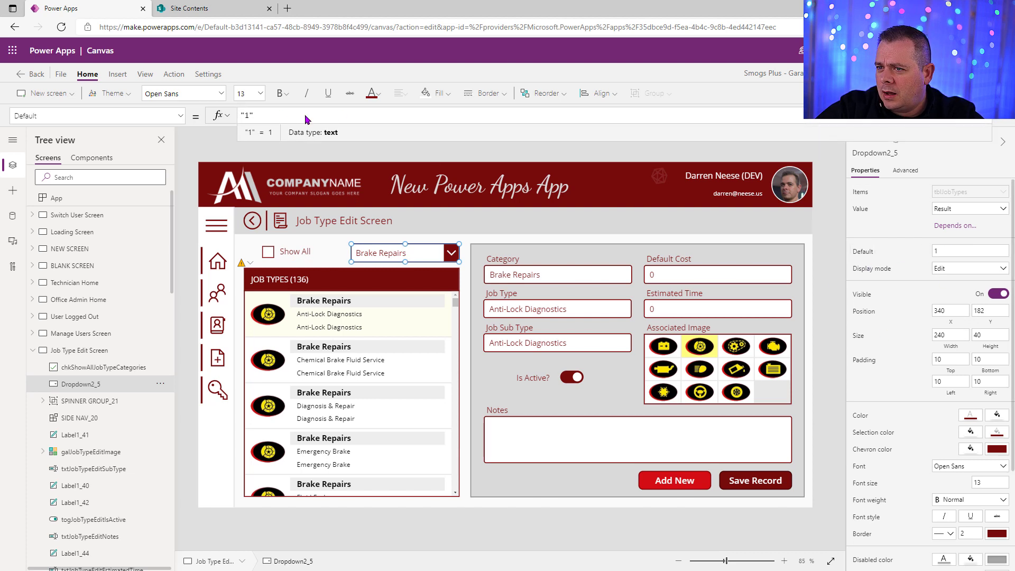
drag(271, 117, 208, 122)
key(BackSpace)
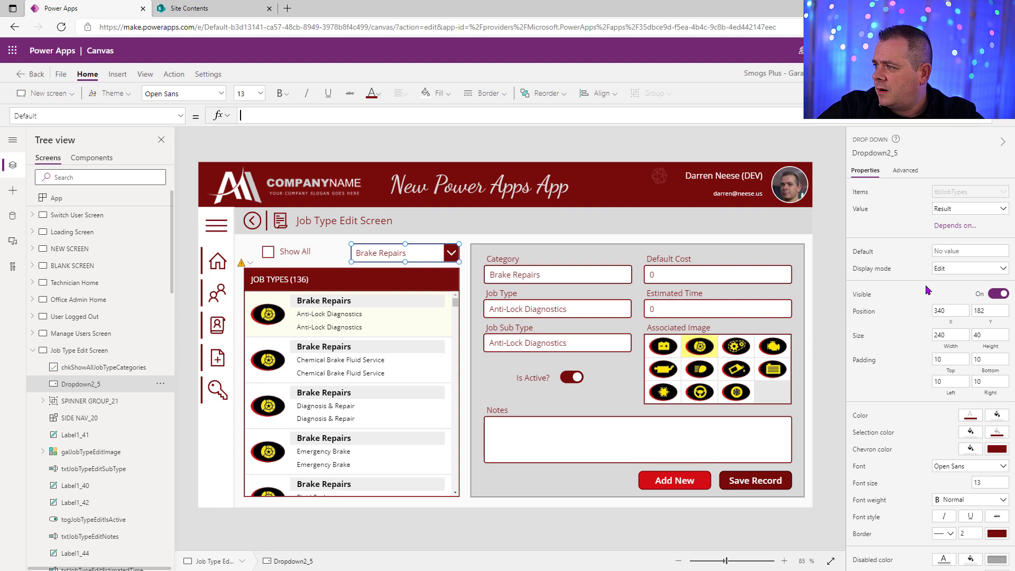
Open the category dropdown's DisplayMode formula in the expanded editor and start a new line ahead of DisplayMode.Edit.
click(884, 270)
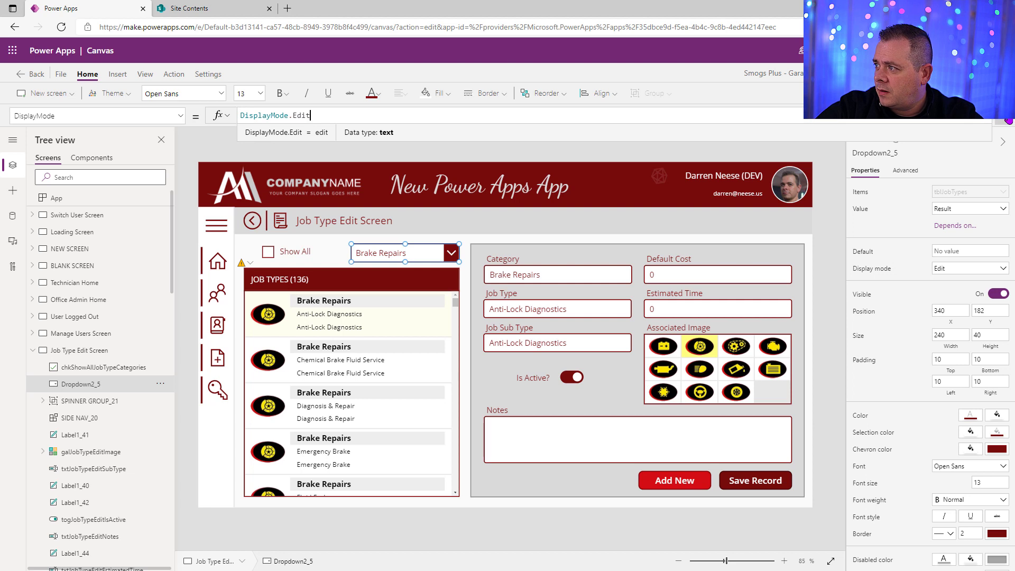
click(1006, 117)
key(Home)
key(Return)
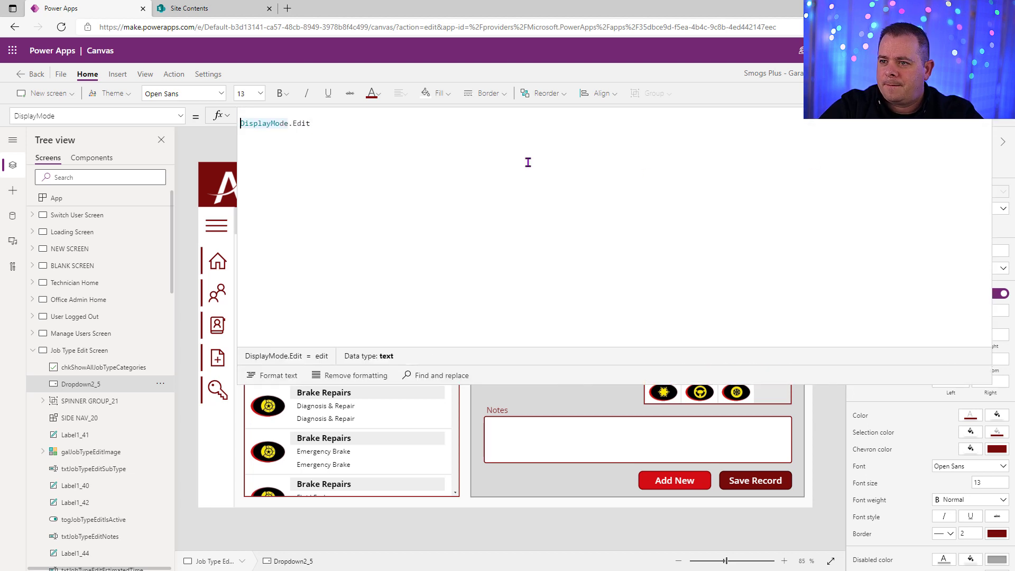
Set the category dropdown's DisplayMode to If(chkShowAllJobTypeCategories.Value, DisplayMode.Disabled, DisplayMode.Edit) and format the formula text.
key(Return)
key(Up)
key(Up)
text(If()
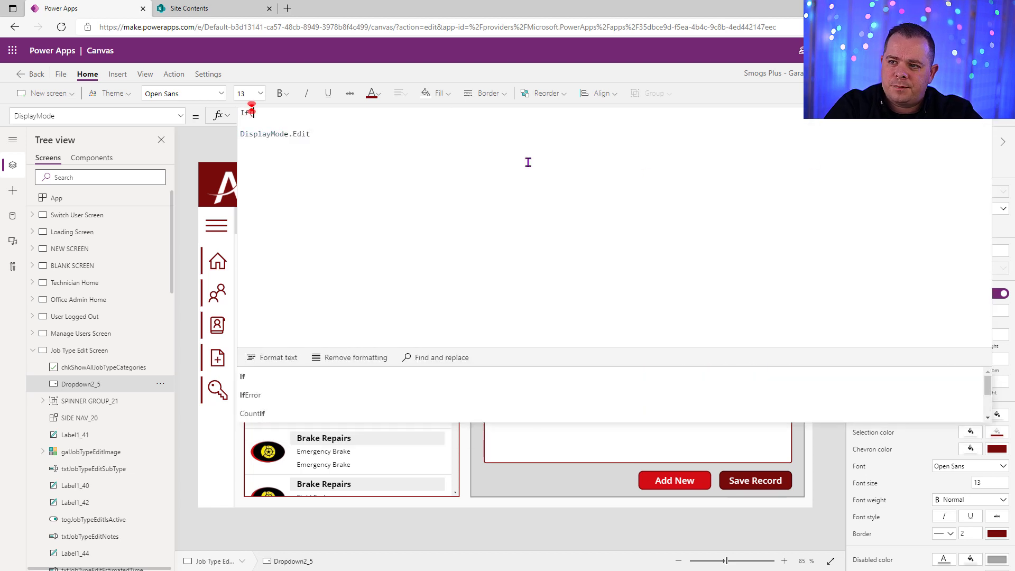
text(chkShowAllJobTypeCategories.V)
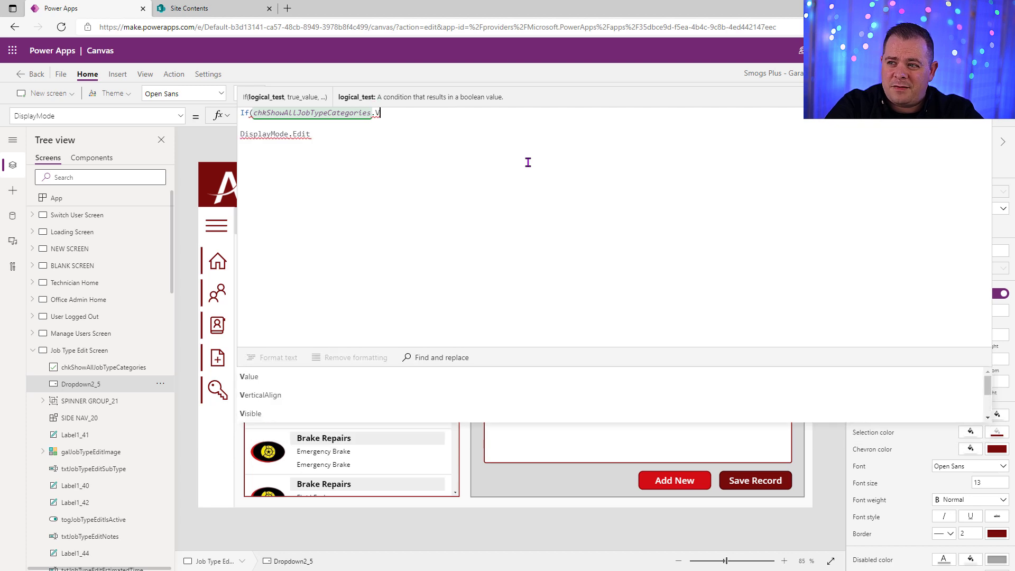
text(alue)
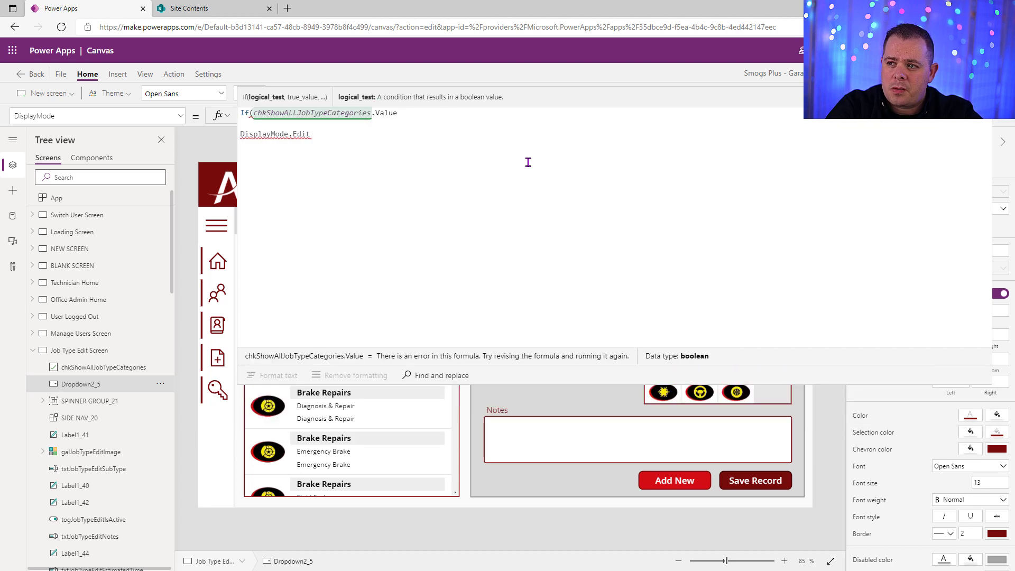
text(, Display)
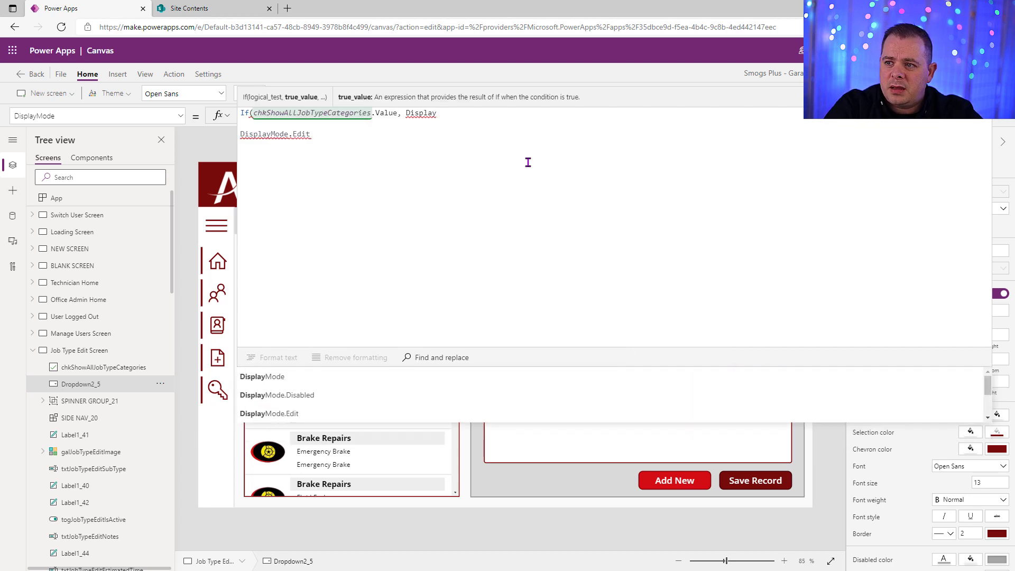
text(Mode.Di)
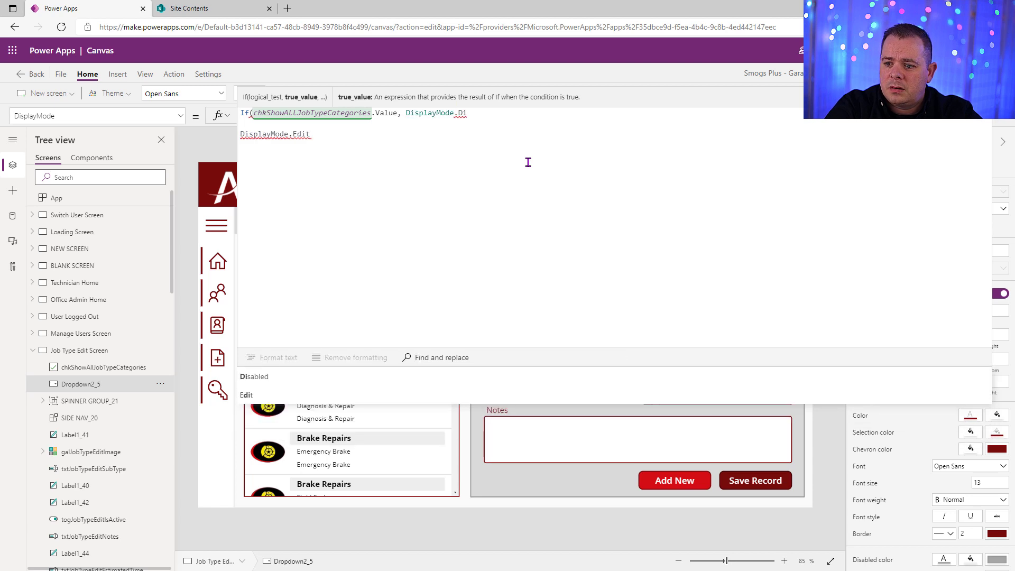
key(Tab)
text(,)
click(528, 163)
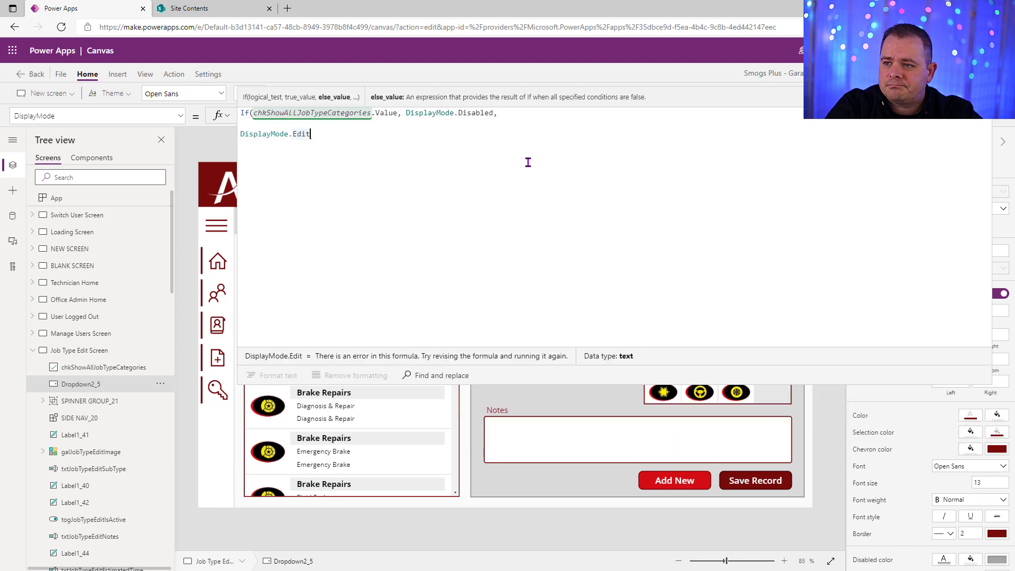
text())
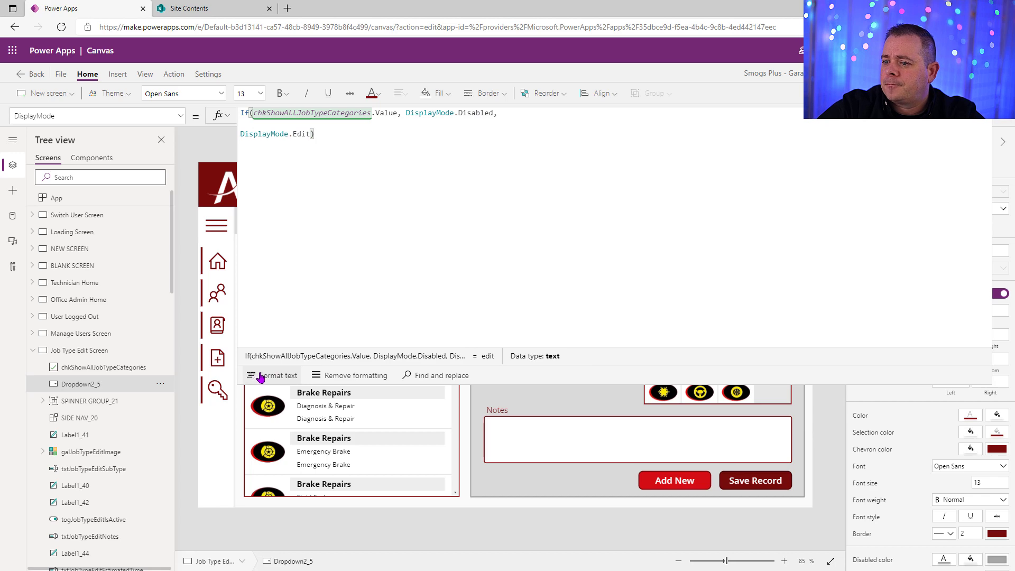
click(261, 377)
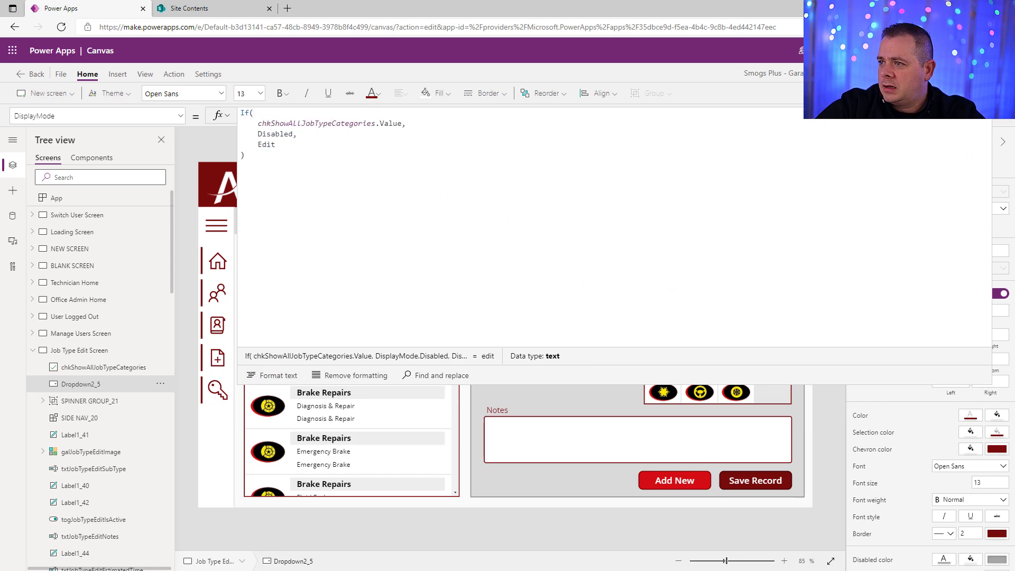
click(1002, 115)
click(833, 306)
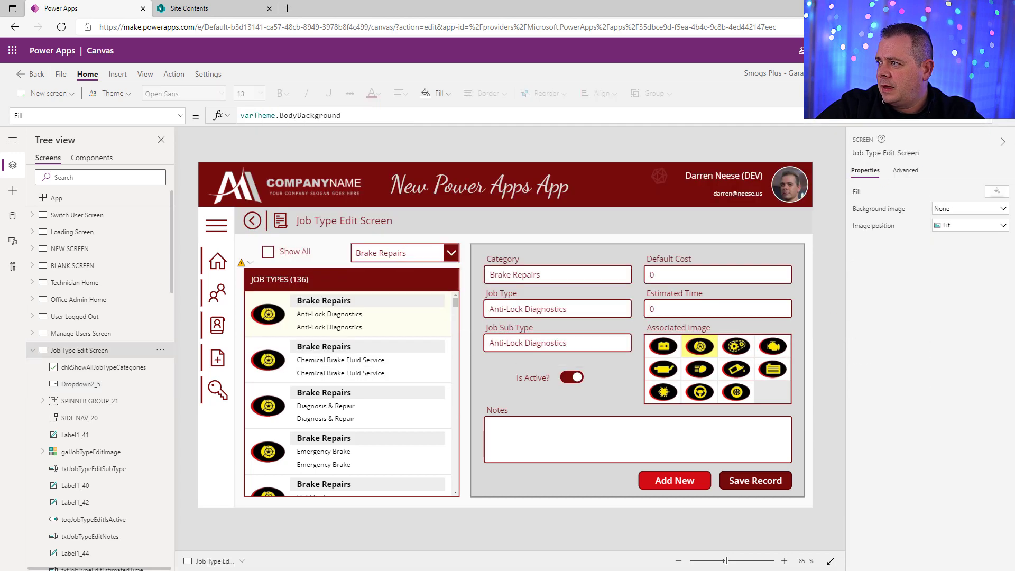
Preview the Job Type Edit Screen and test the category dropdown with Show All checked and unchecked.
key(F5)
click(202, 199)
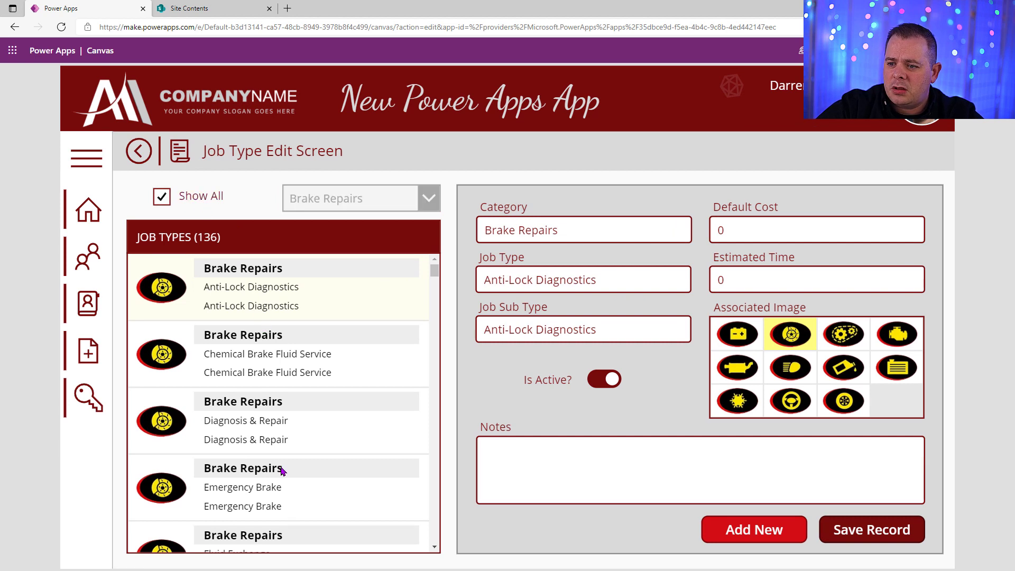
click(163, 199)
click(346, 198)
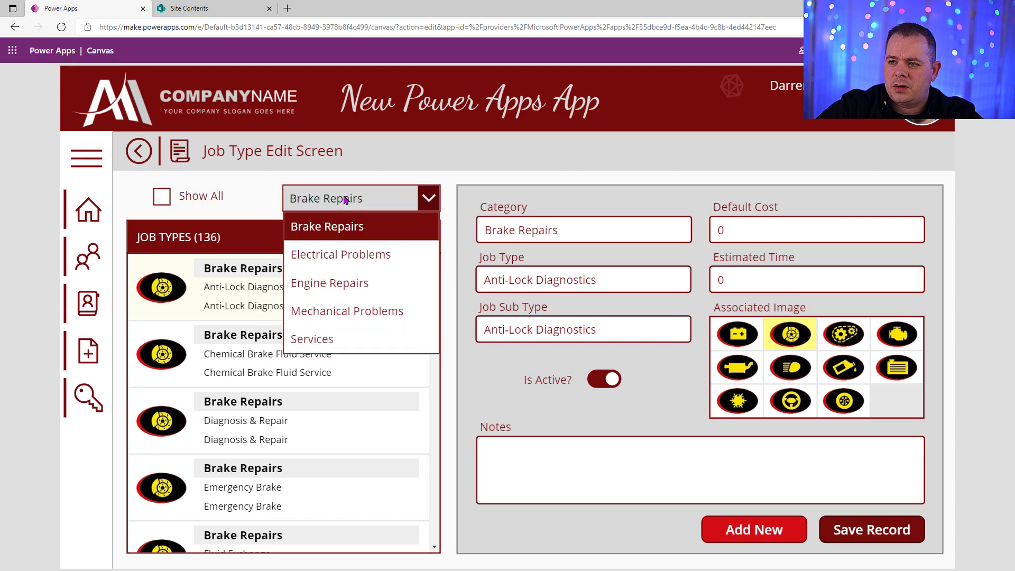
key(Escape)
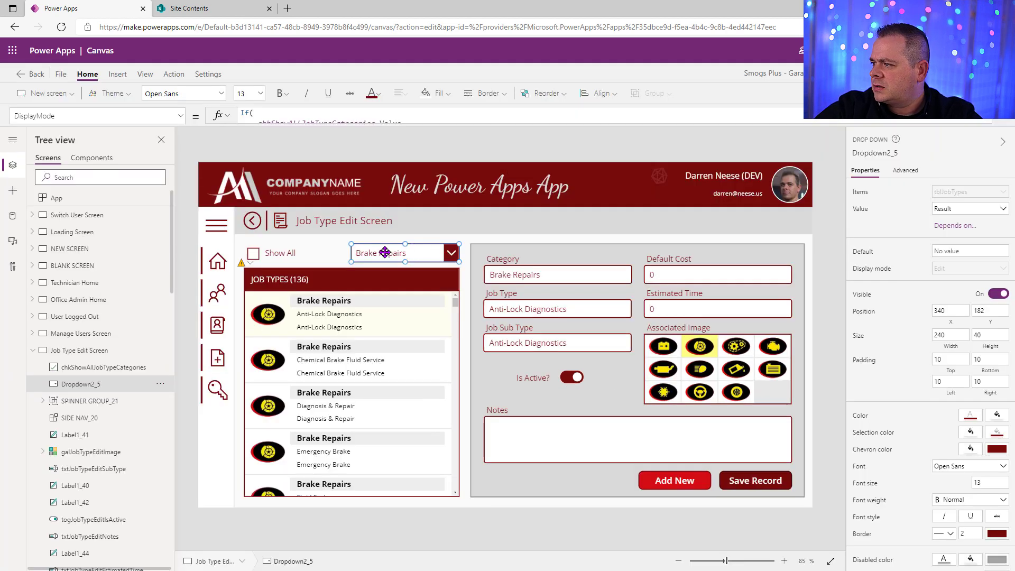
Set the Show All checkbox's height to 40 and move it down to Y 183 to line up with the dropdown.
click(276, 255)
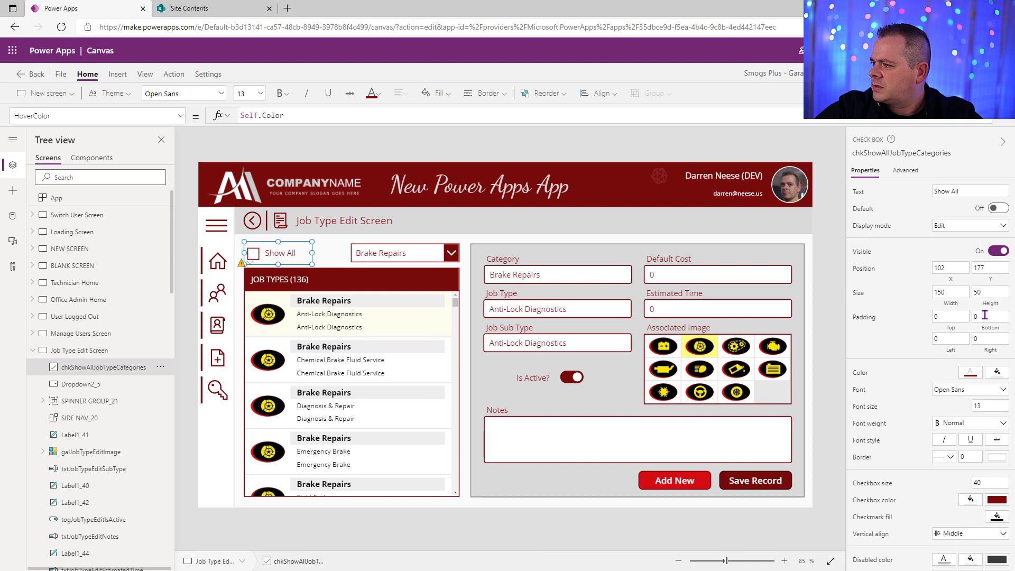
click(984, 292)
key(BackSpace)
key(BackSpace)
text(40)
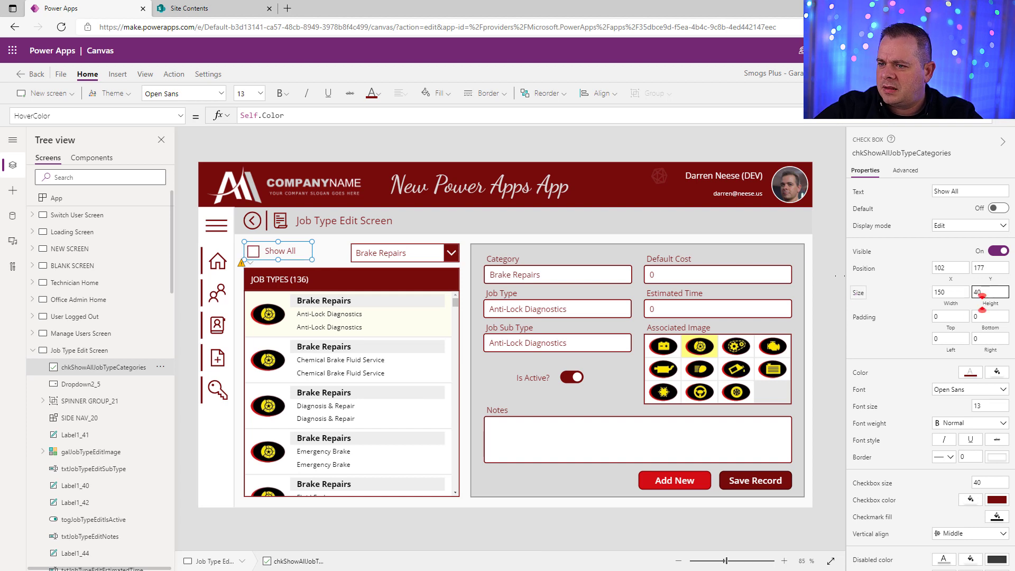
drag(292, 248, 299, 253)
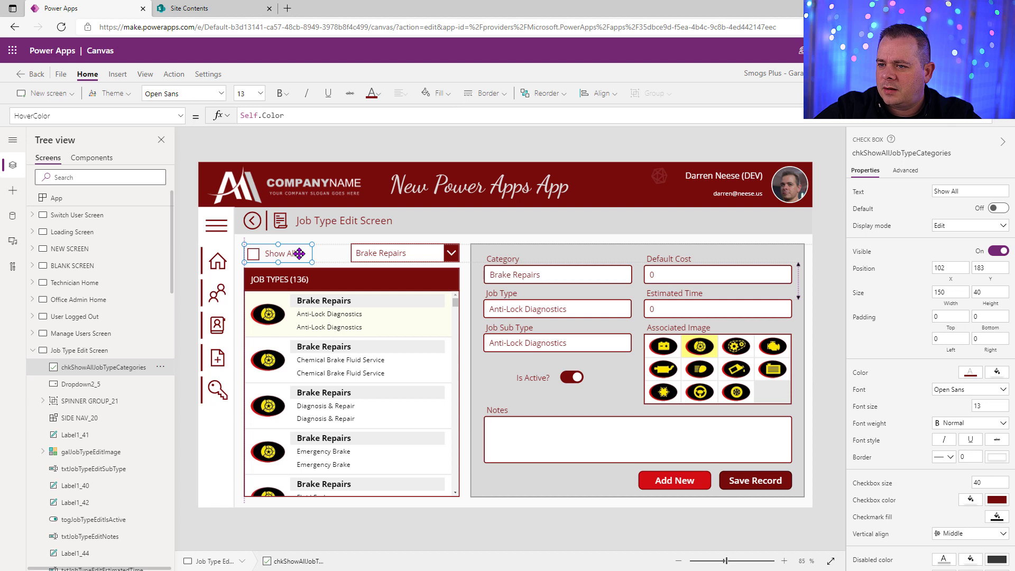
click(830, 295)
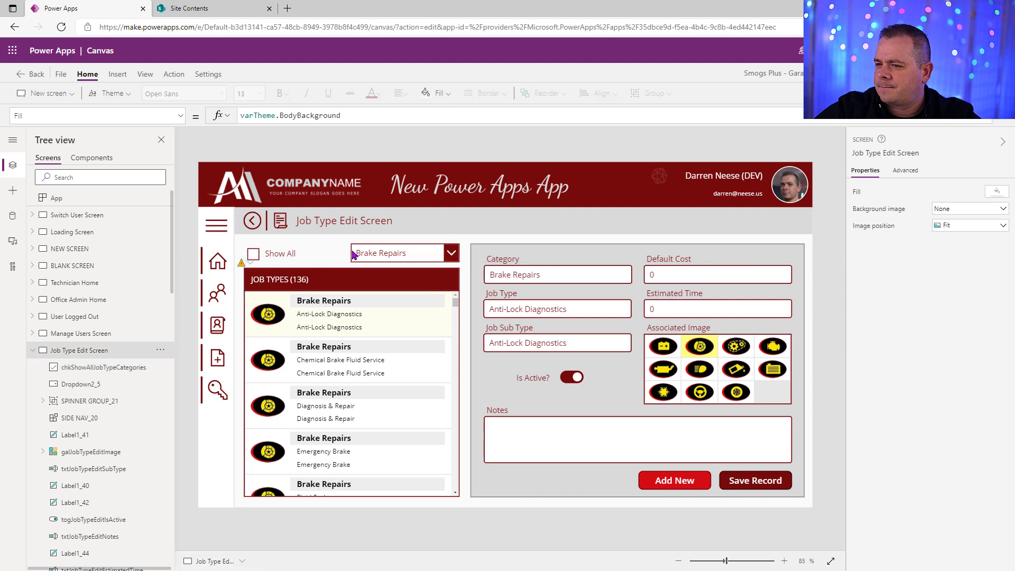
click(292, 251)
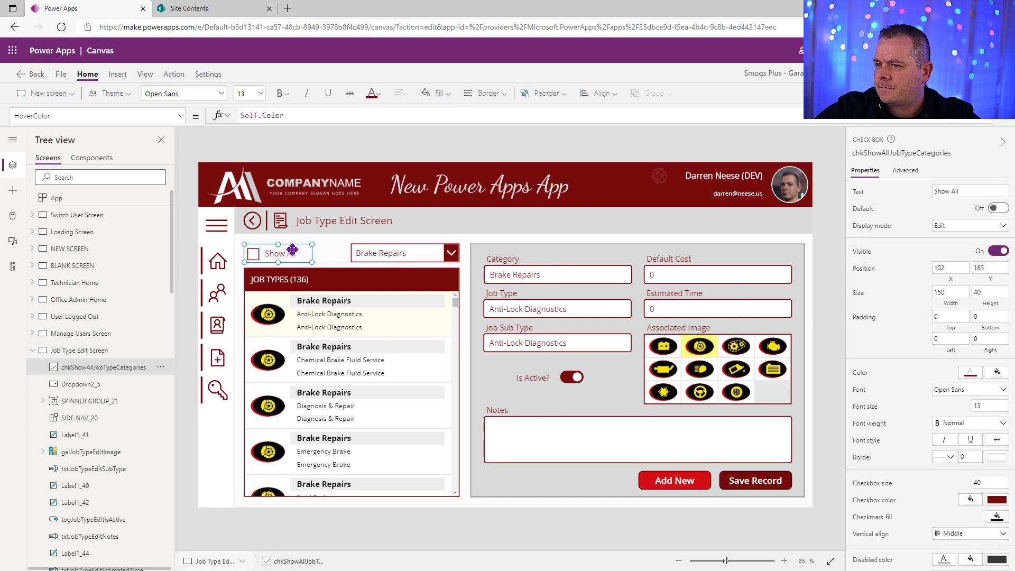
click(828, 271)
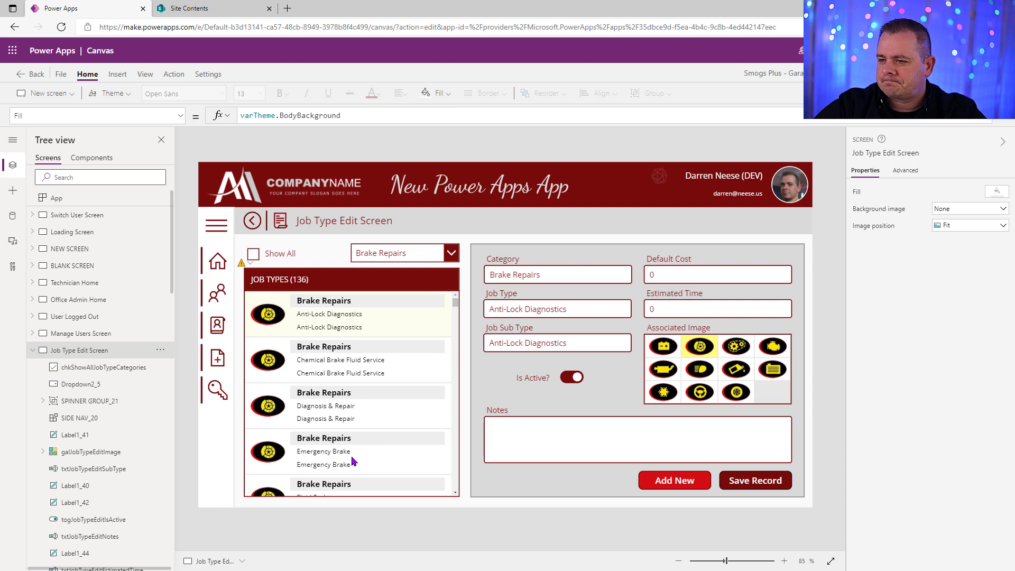
Rename the category dropdown control to ddlJobTypeCategories.
click(418, 254)
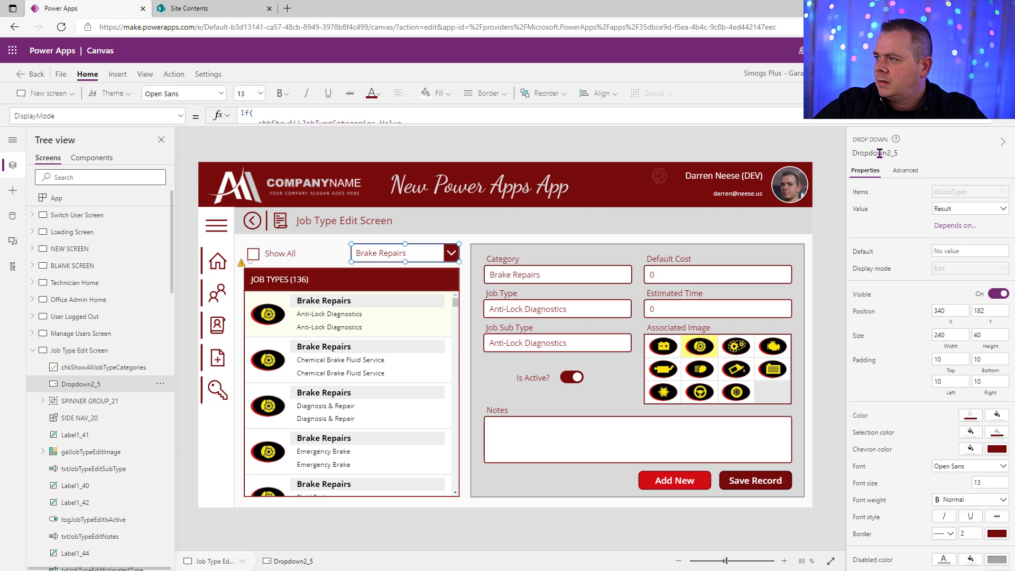
click(880, 155)
text(ddl)
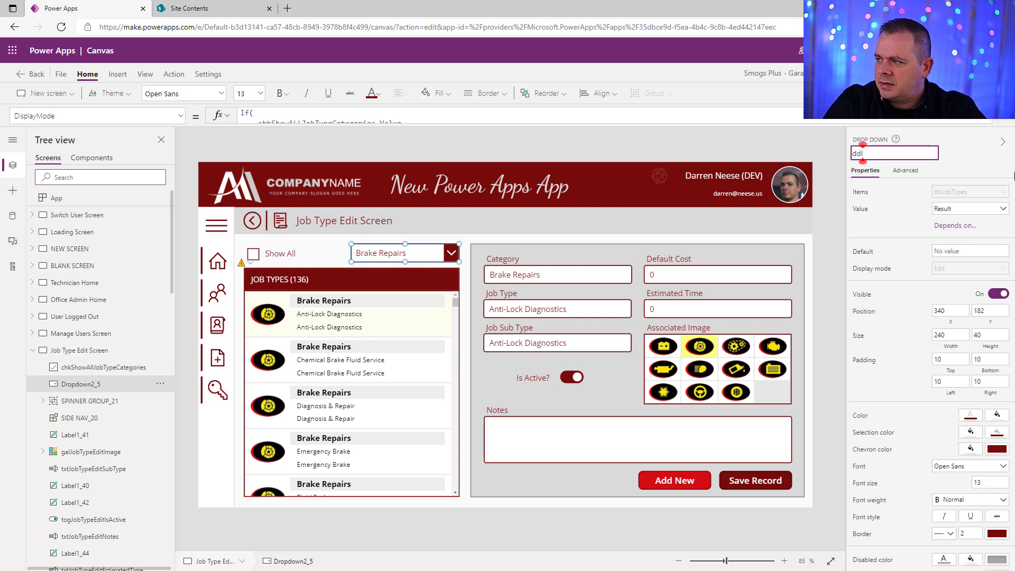
text(Job)
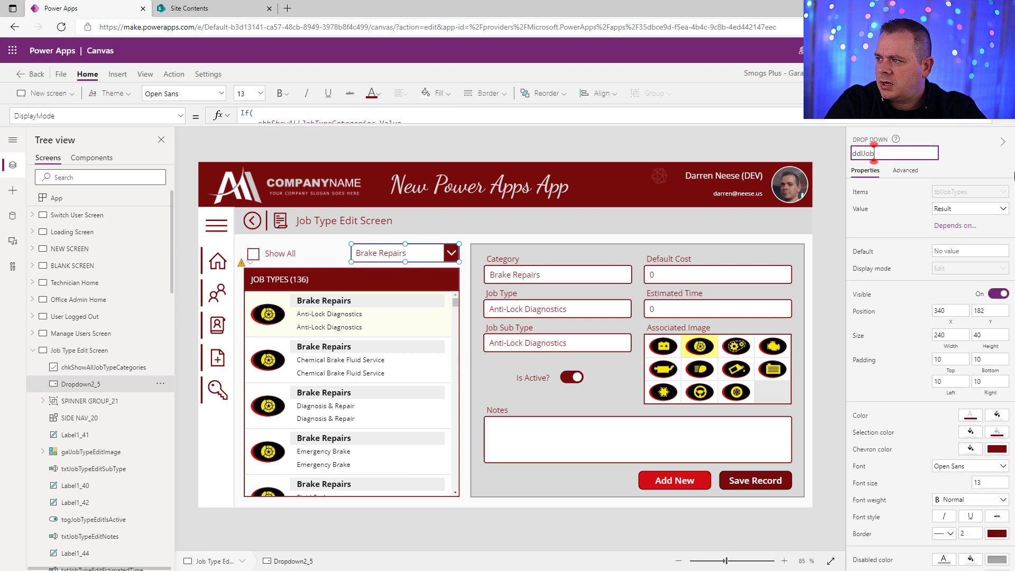
text(TypeCategories)
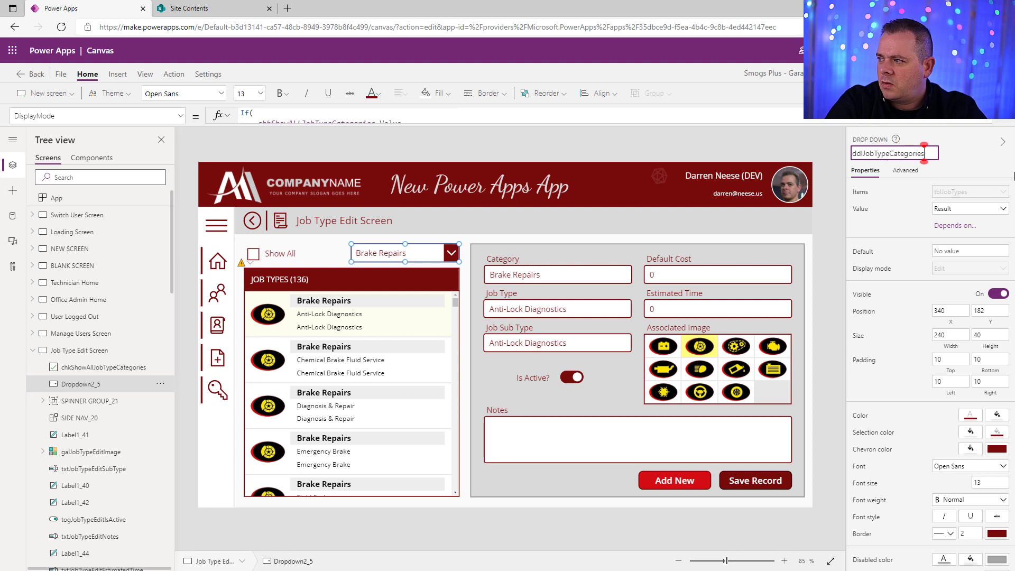
key(Return)
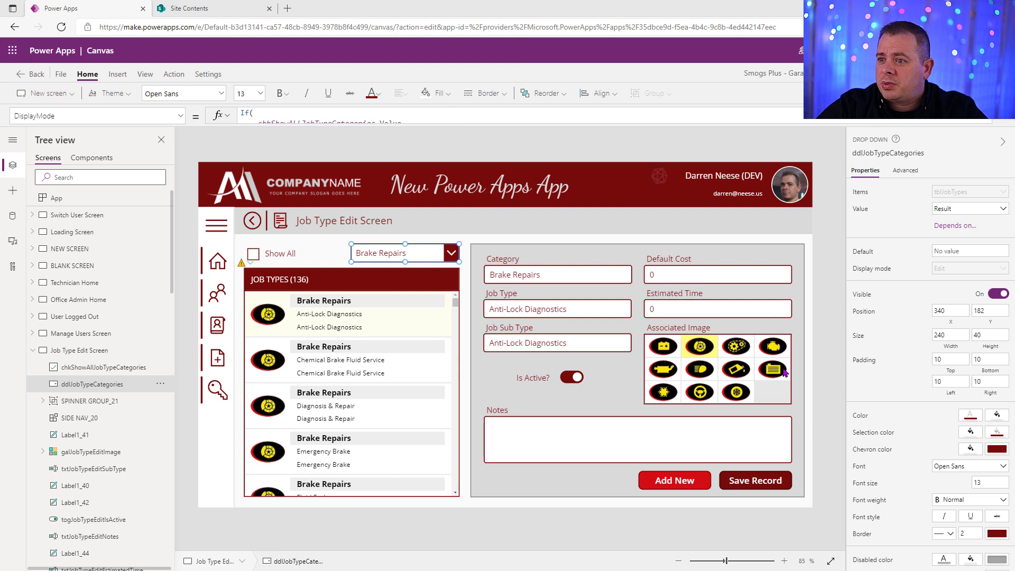
Select the control names of the category dropdown and the Show All checkbox in turn, switching windows after each.
click(900, 153)
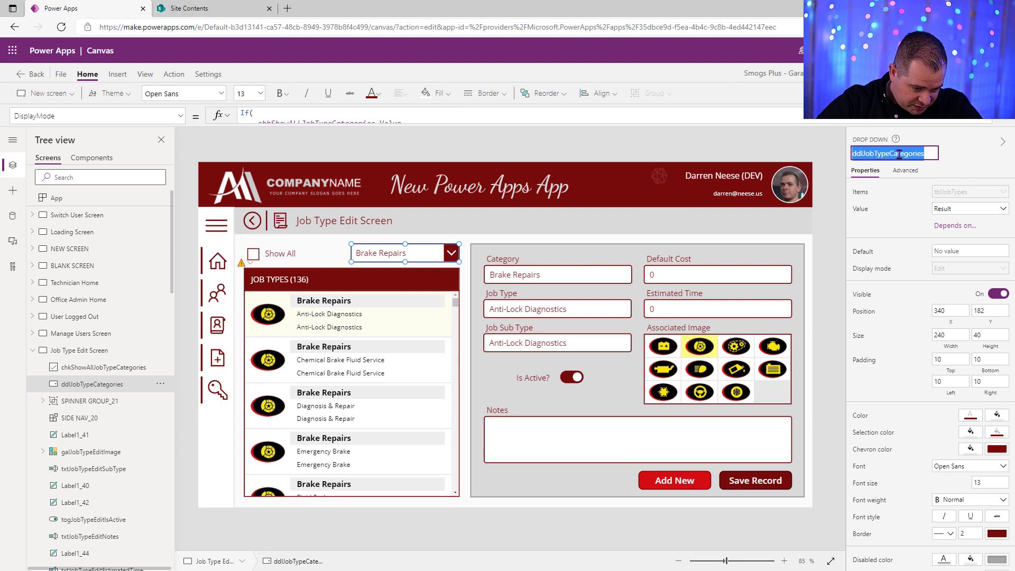
key(alt+Tab)
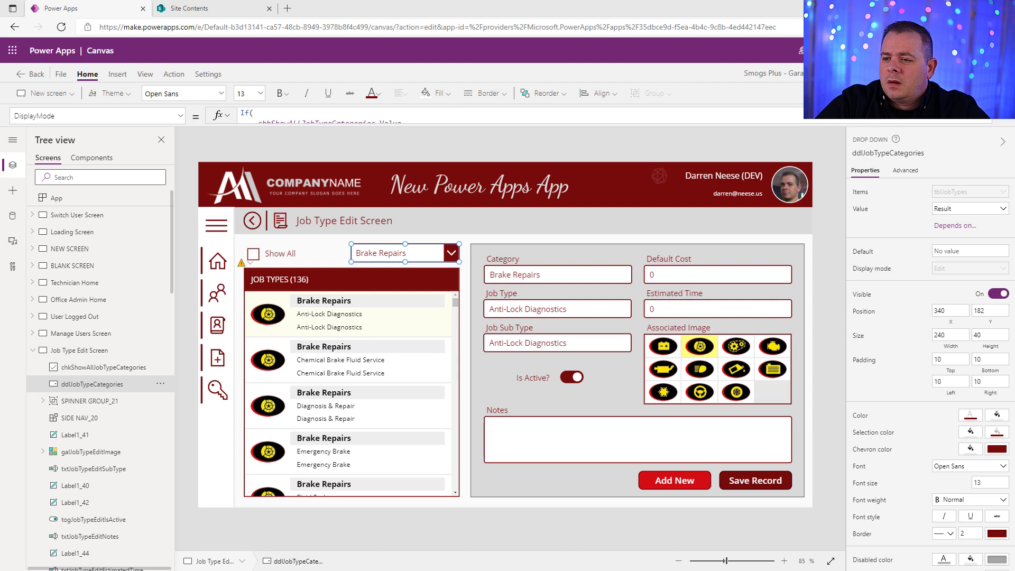
click(284, 257)
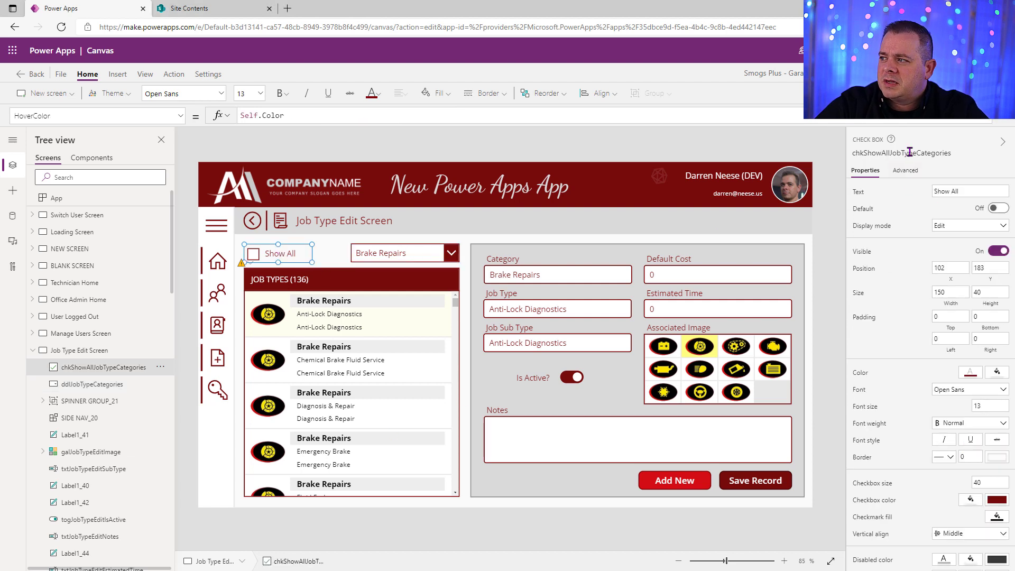
click(920, 154)
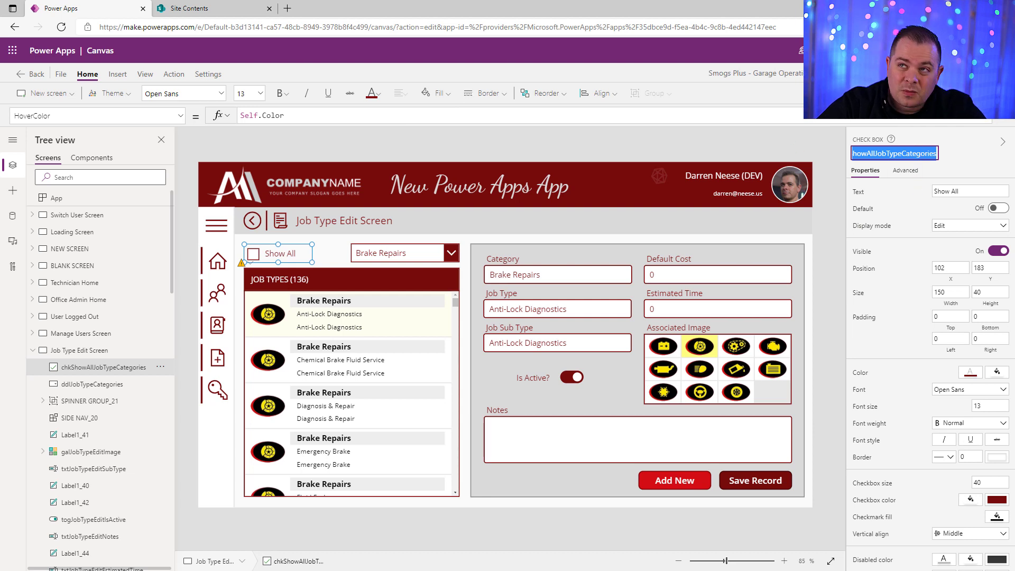
key(alt+Tab)
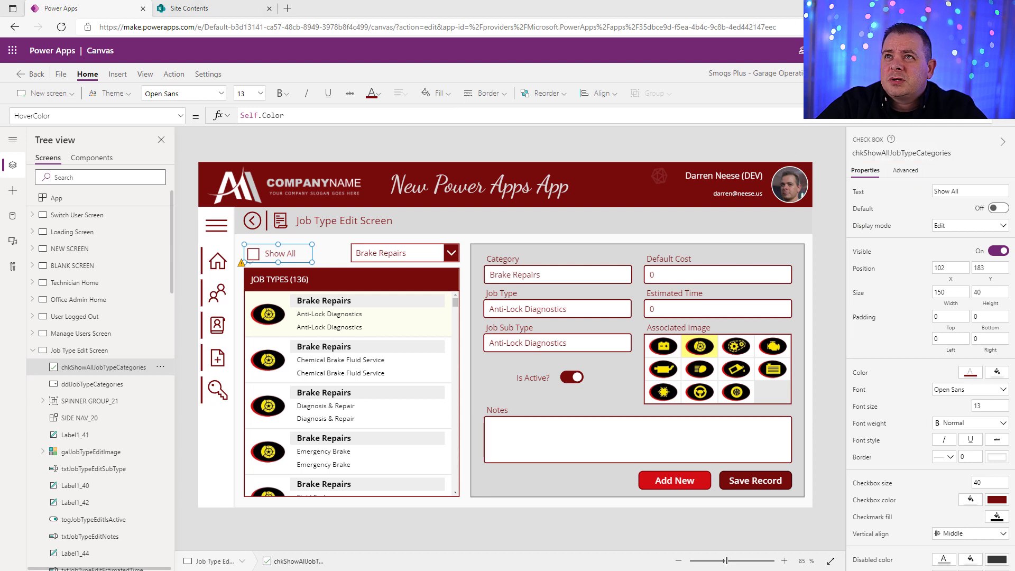
Open the job types gallery's Items formula and place tblJobTypes on its own line inside the Sort function.
click(344, 414)
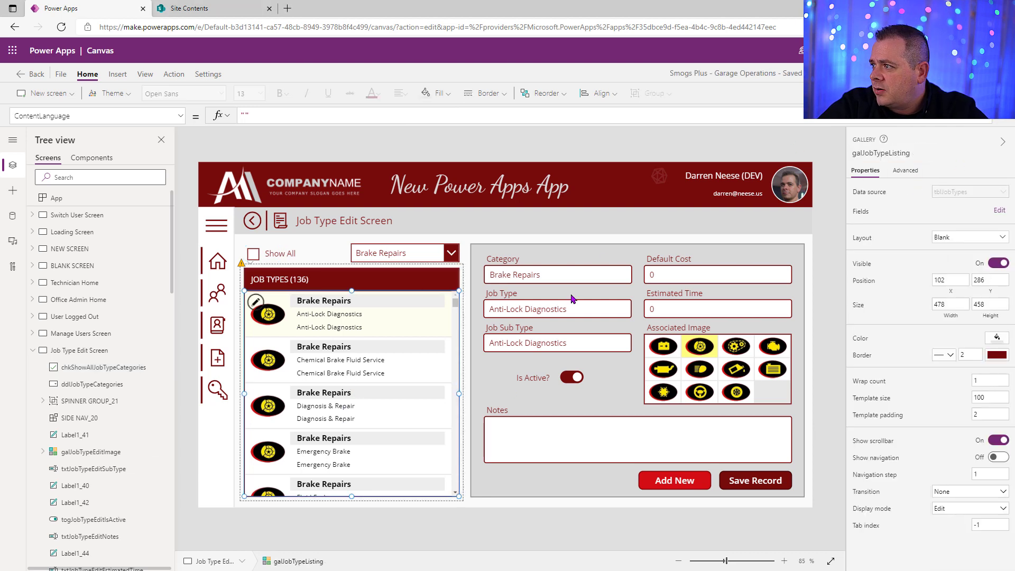
click(872, 193)
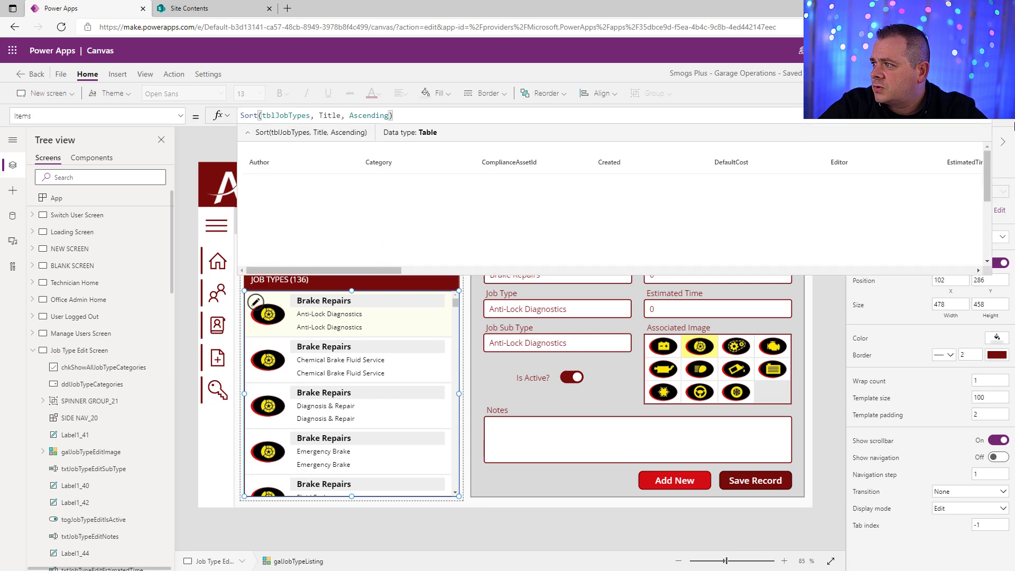
click(1004, 121)
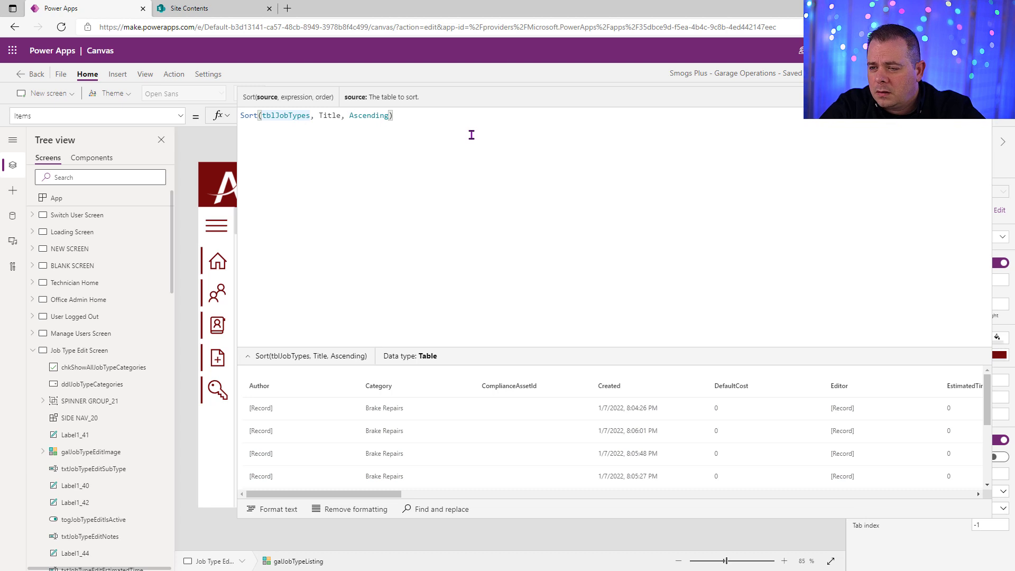
key(Return)
key(Return)
key(ctrl+Right)
key(ctrl+Right)
key(ctrl+Right)
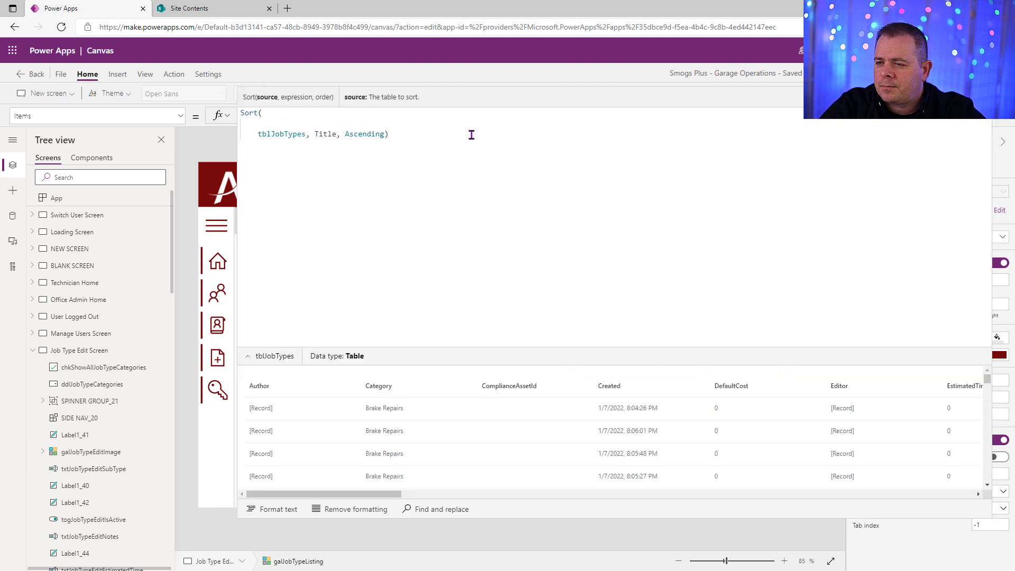
key(Return)
key(Return)
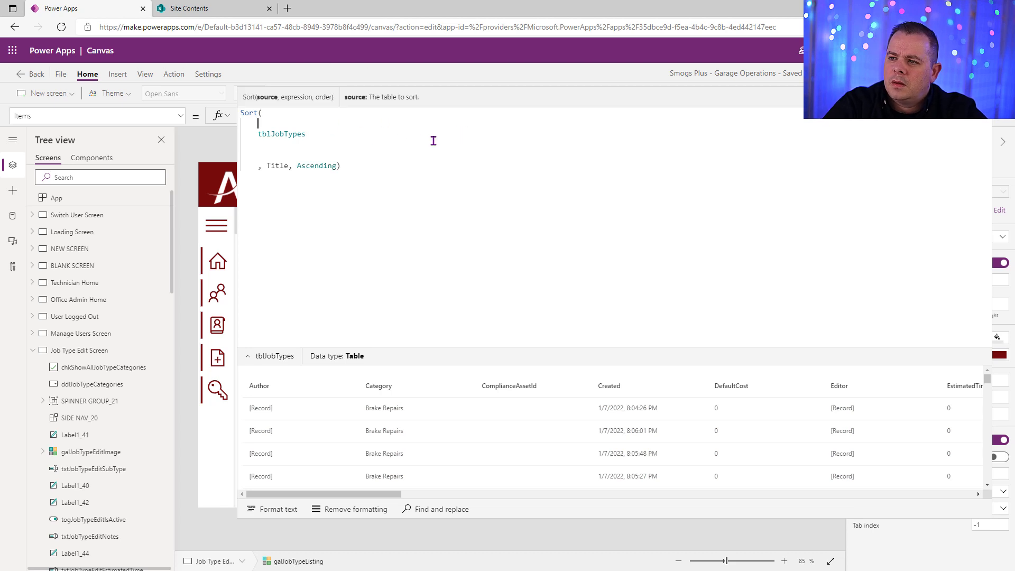
Wrap tblJobTypes in a Filter with the condition Category = ddlJobTypeCategories.SelectedText.Value inside the gallery's Sort formula.
key(Return)
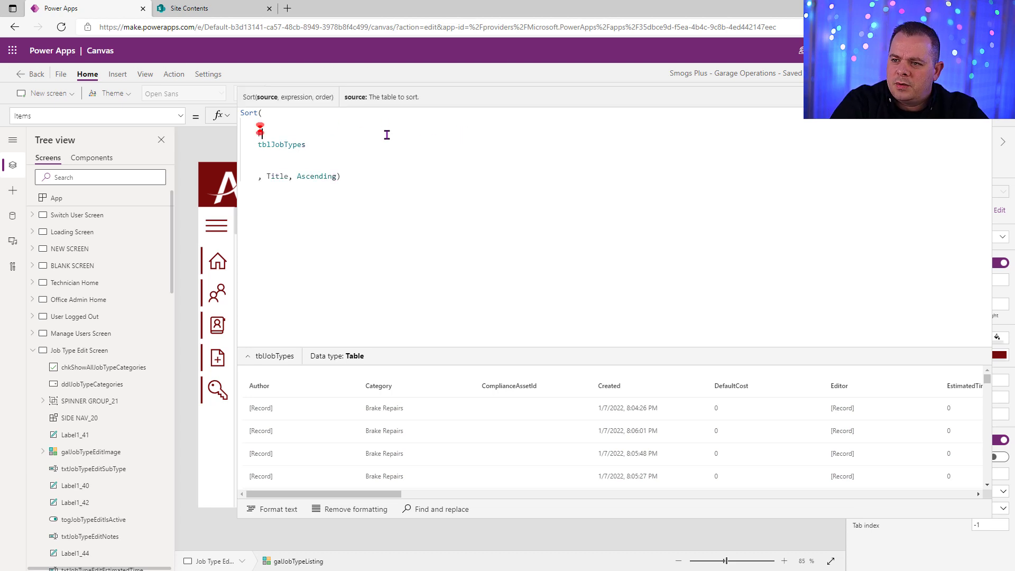
text(Filter()
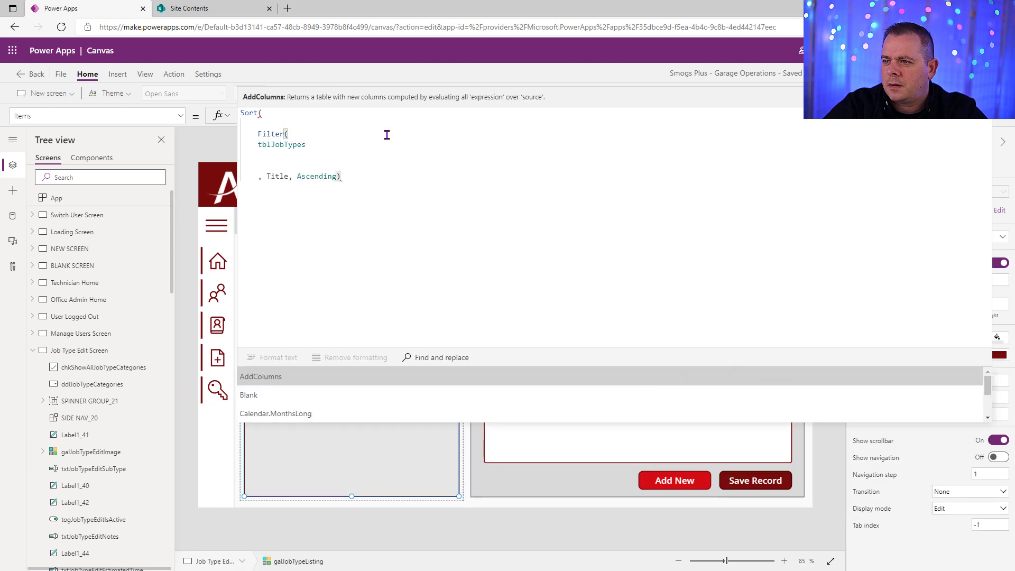
click(349, 147)
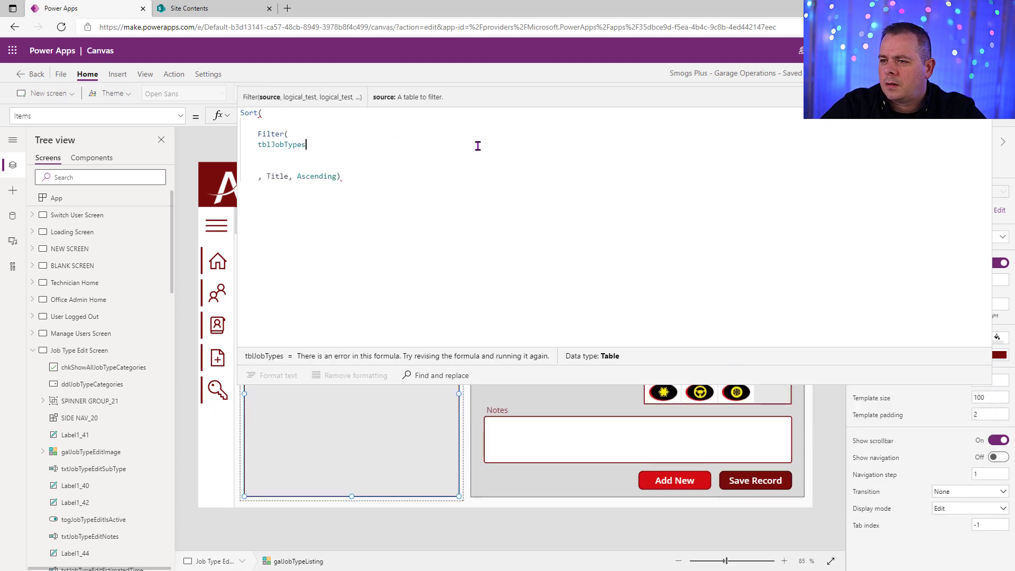
text(, Cat)
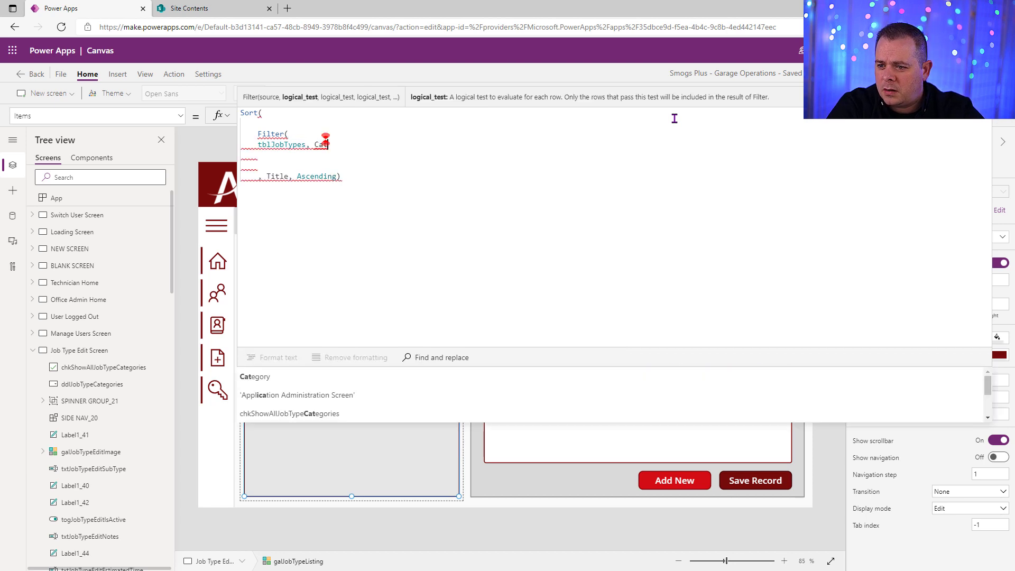
key(Tab)
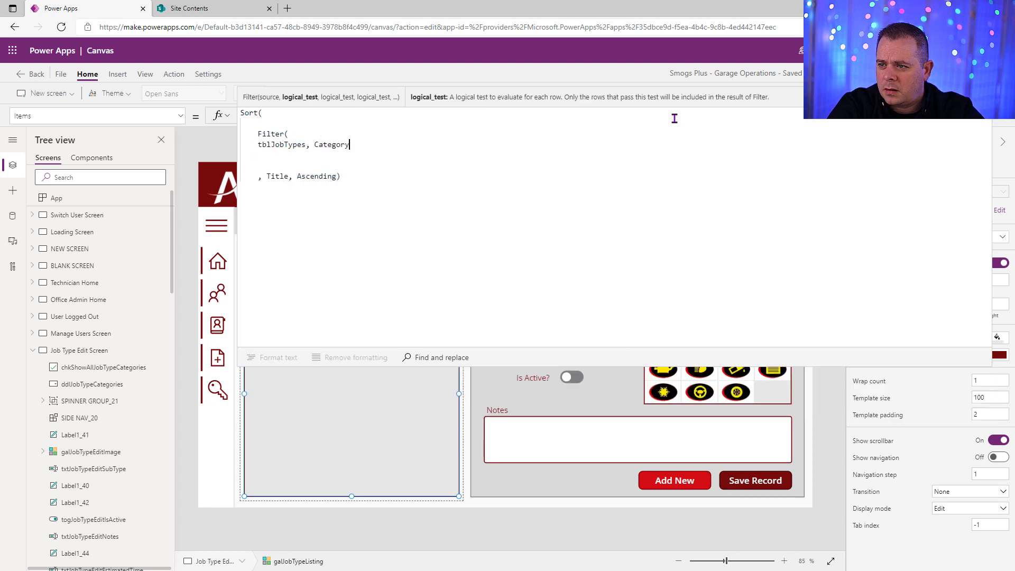
text(=)
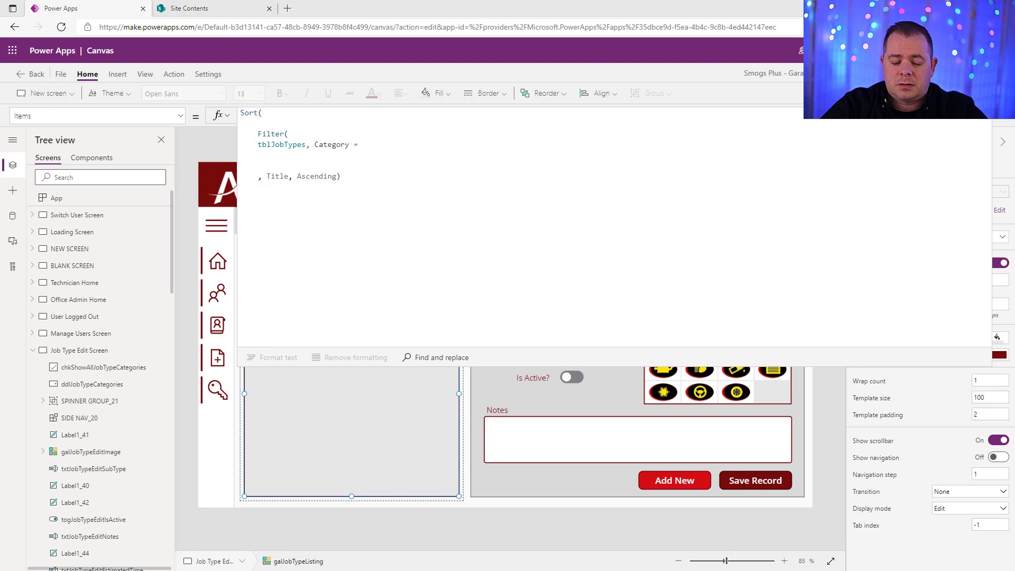
click(385, 145)
text(ddlJobTypeCategories)
text(.Sel)
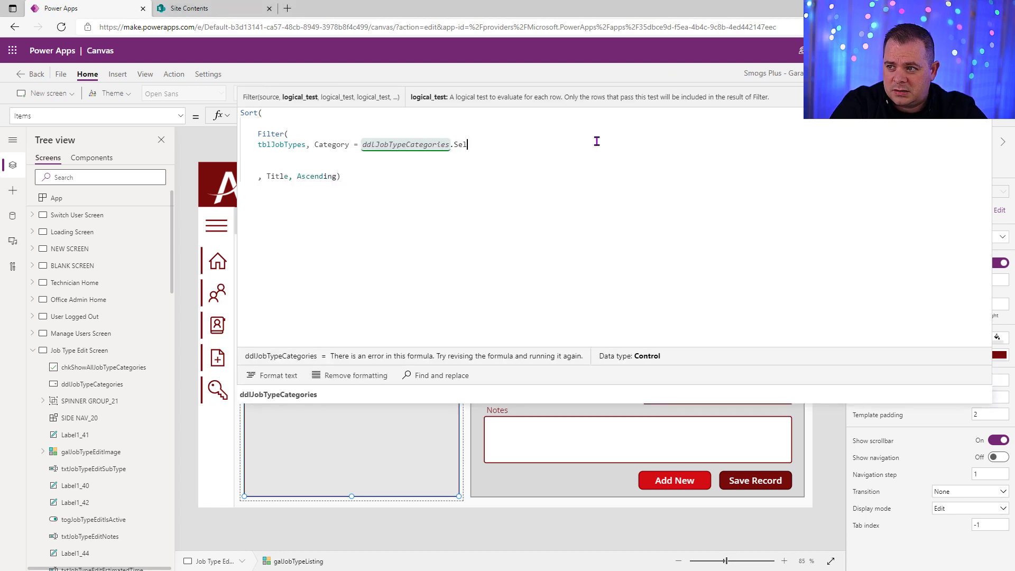
text(ectedText.Value)
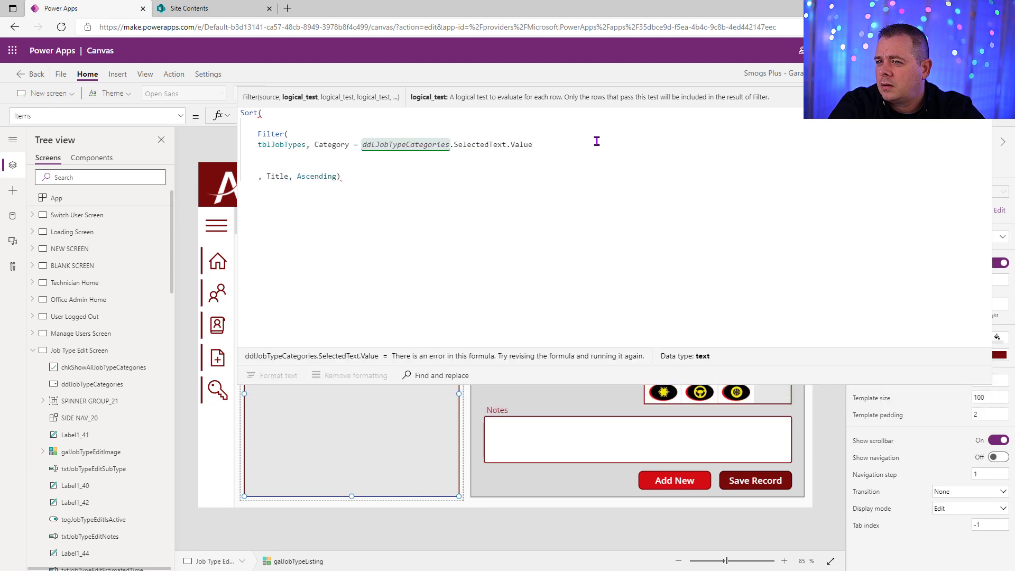
text( ))
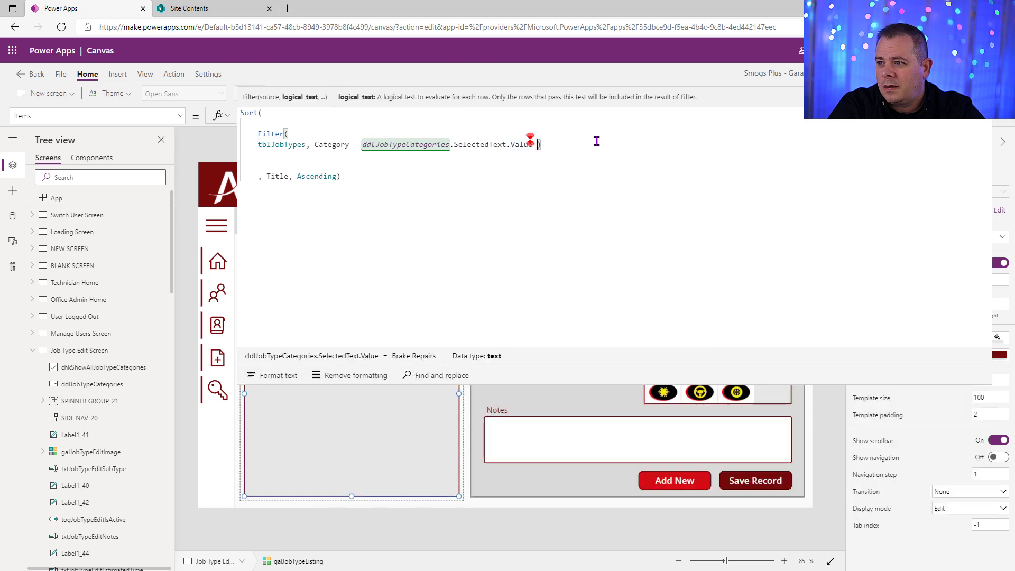
Extend the filter condition with Or chkShowAllJobTypeCategories.Value, auto-format the formula and collapse the formula editor.
text(Or )
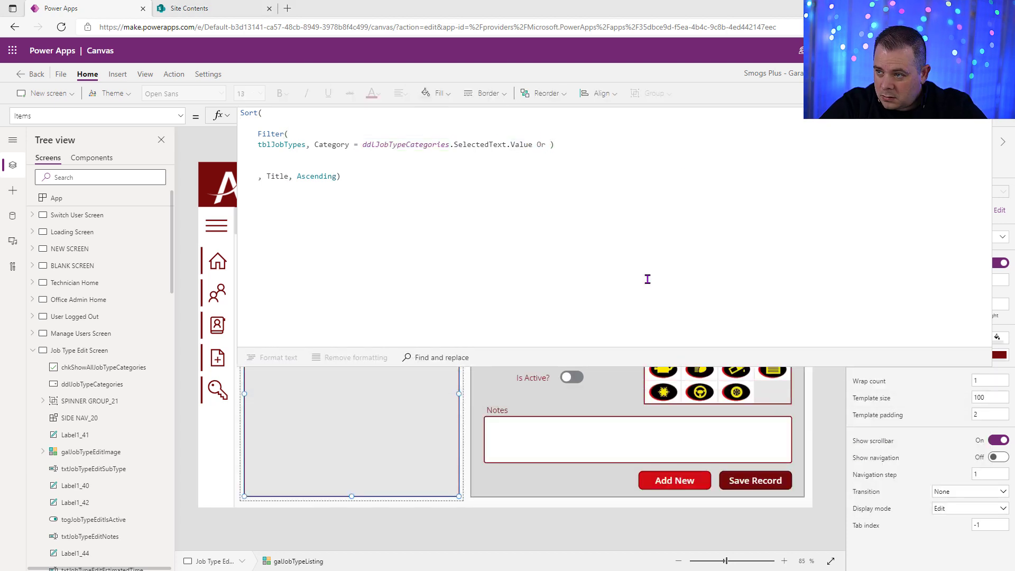
text(chkShowAllJobTypeCategories.)
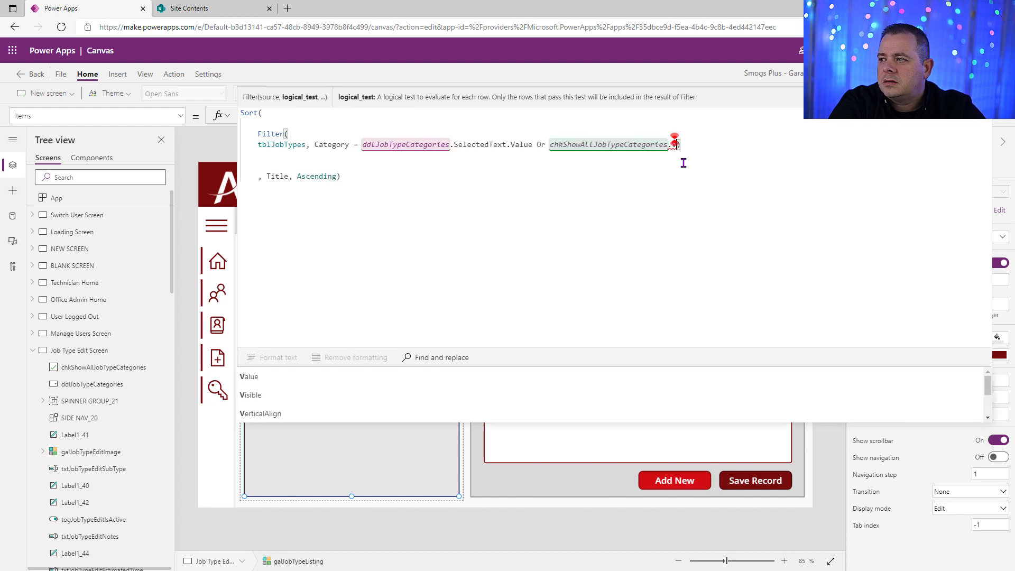
key(Tab)
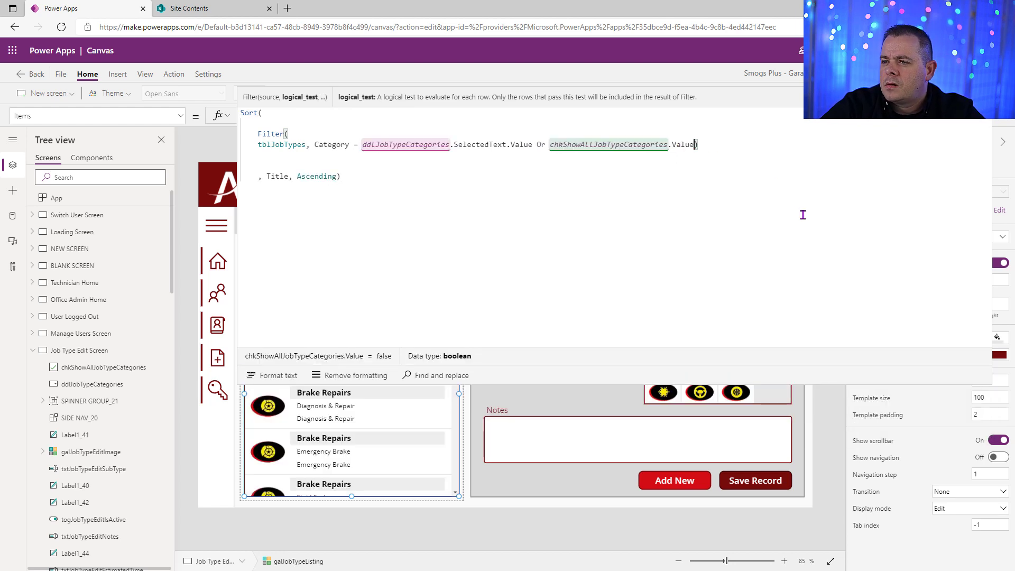
click(275, 376)
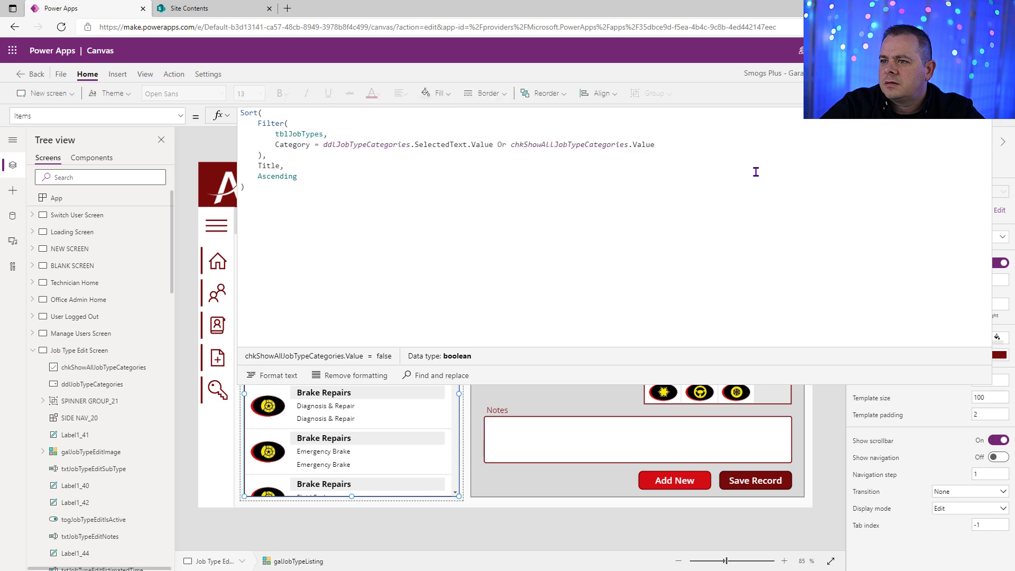
click(1002, 122)
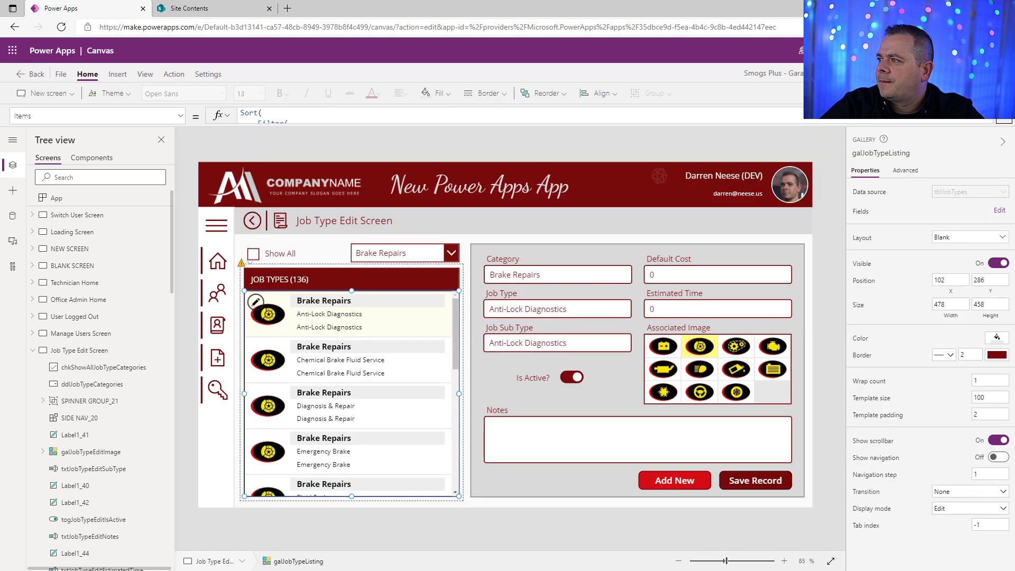
Preview the app, check the category dropdown's options and look through the filtered job types list.
key(F5)
click(415, 208)
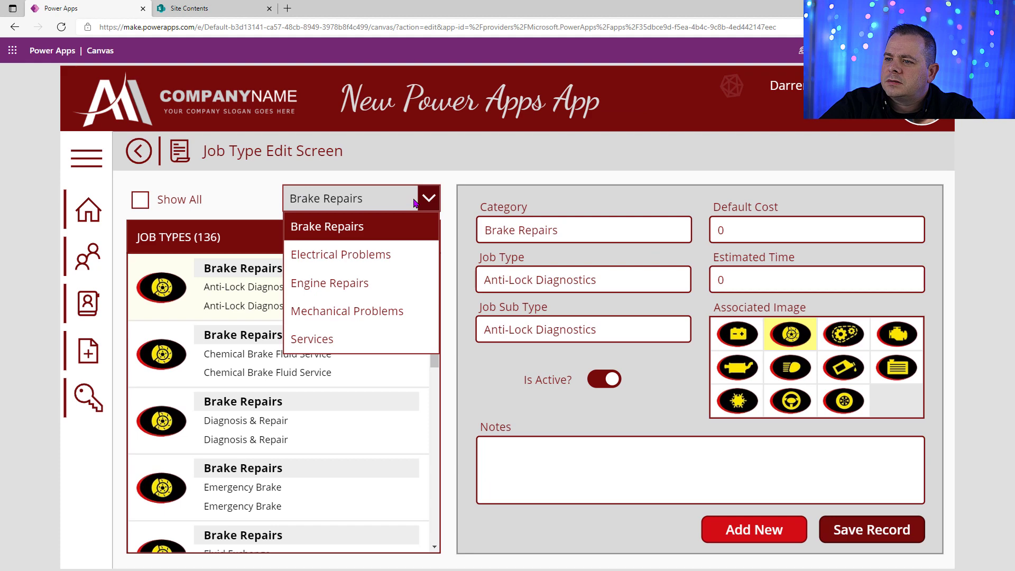
click(415, 208)
drag(436, 294, 434, 440)
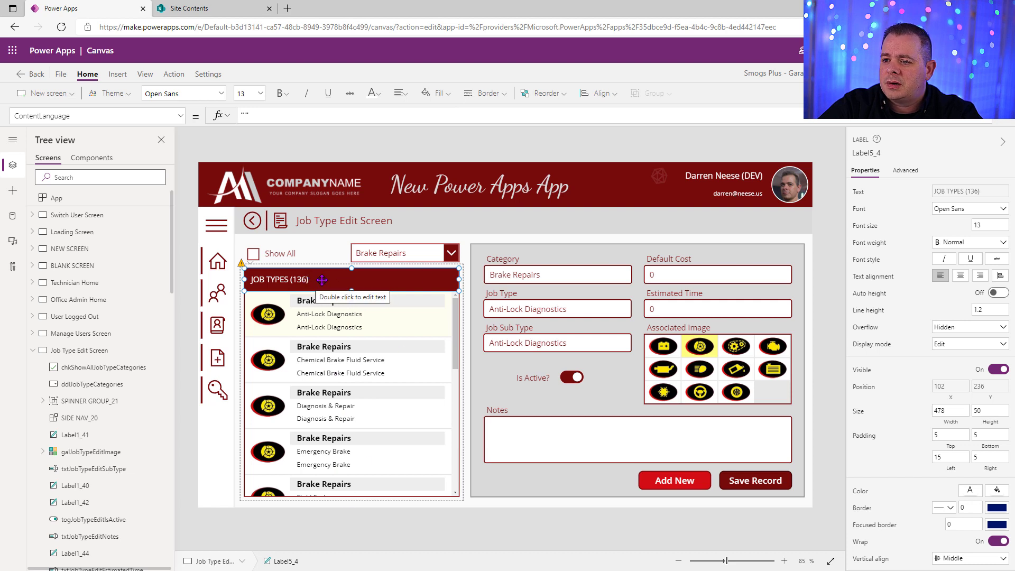
Cut the bracketed CountRows(tblJobTypes) part out of the "JOB TYPES" label's Text formula above the gallery.
click(862, 192)
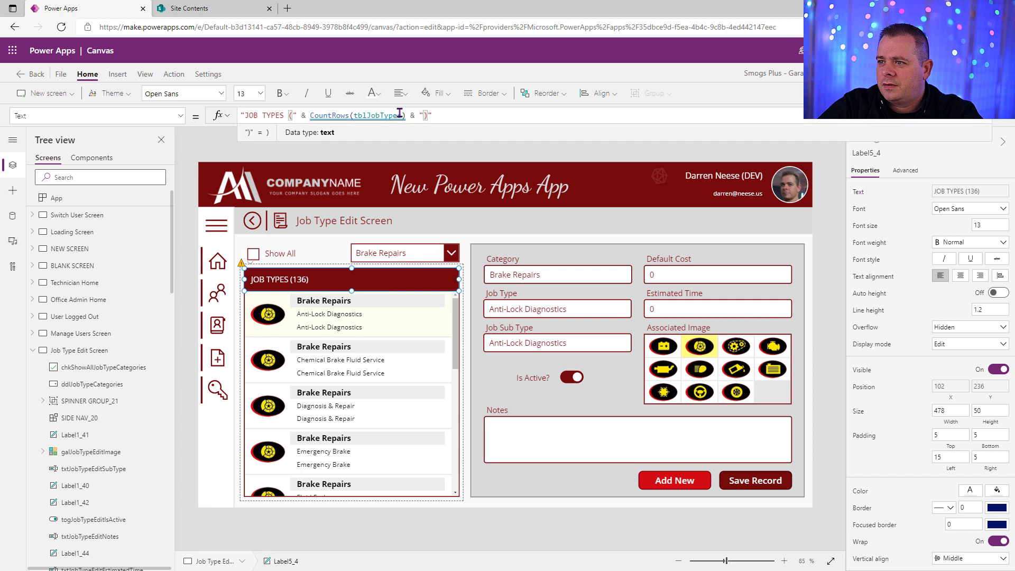
drag(461, 119, 284, 116)
key(ctrl+c)
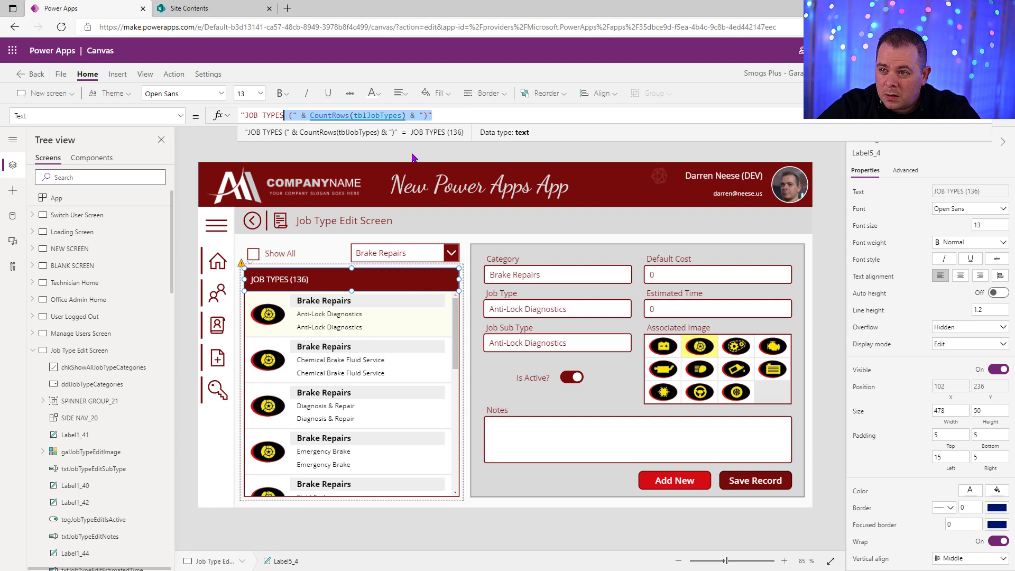
key(BackSpace)
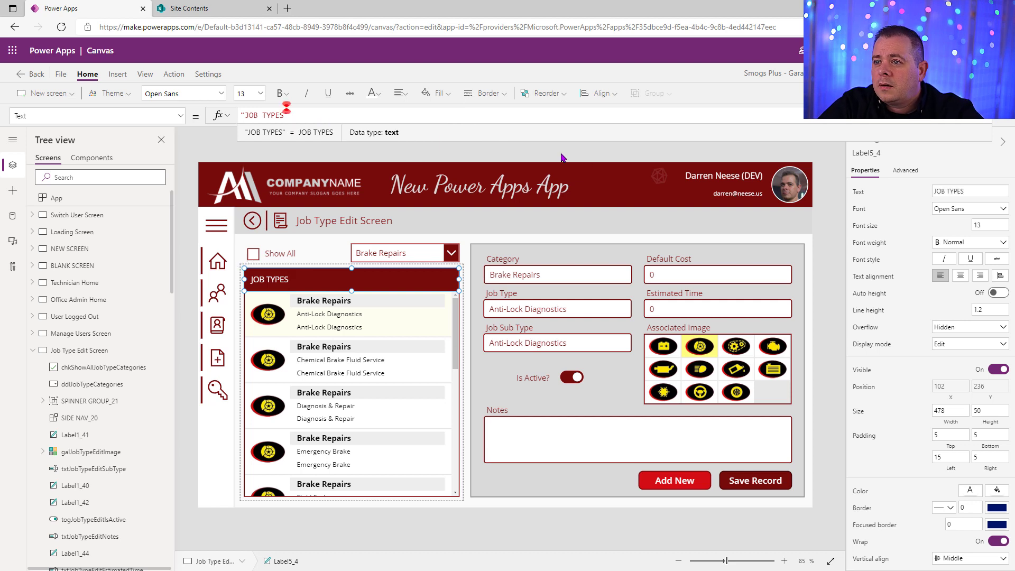
Set the screen header component's Bar Text property to App.ActiveScreen.Name.
click(396, 220)
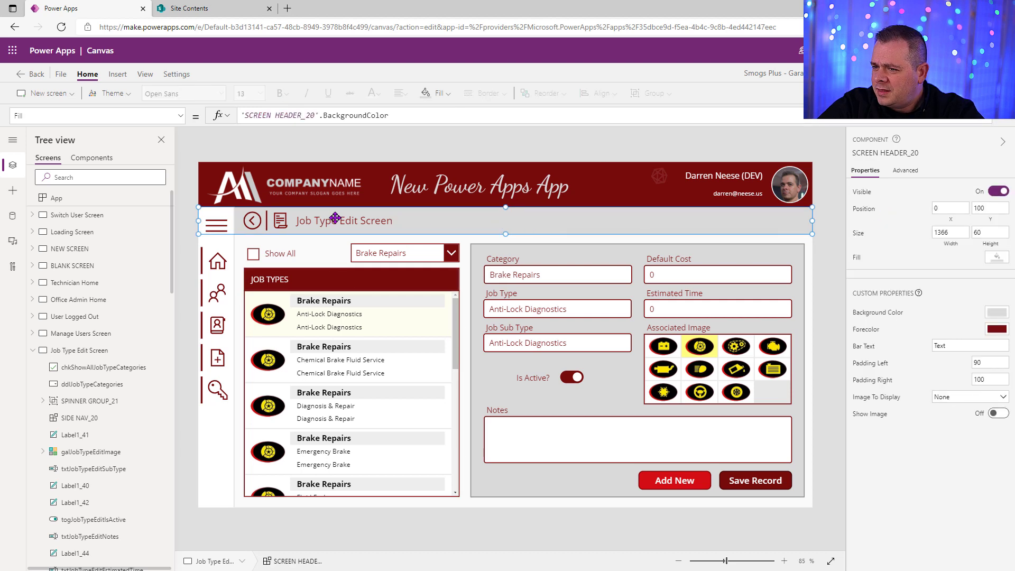
click(969, 346)
click(463, 115)
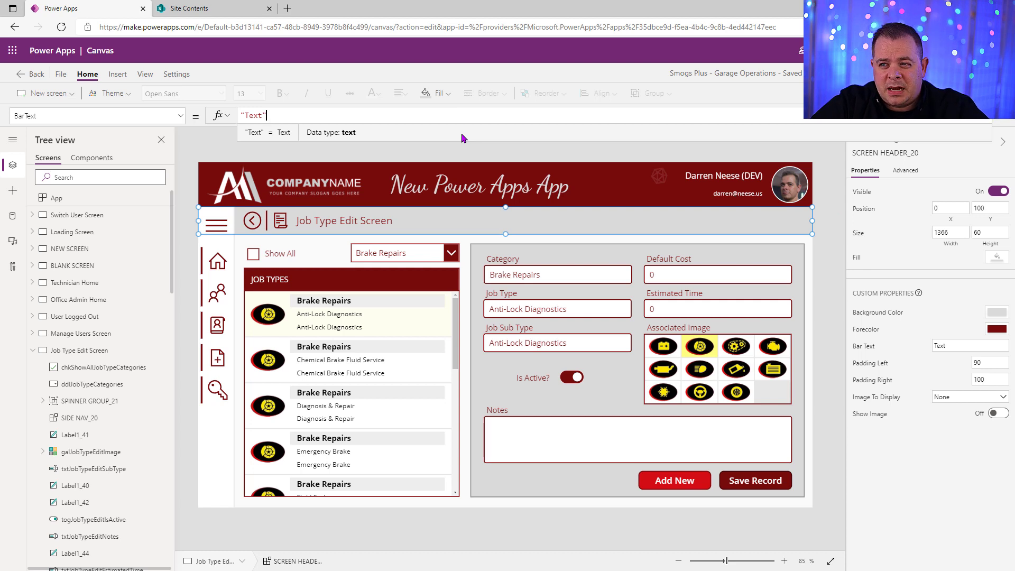
key(ctrl+a)
text(App.a)
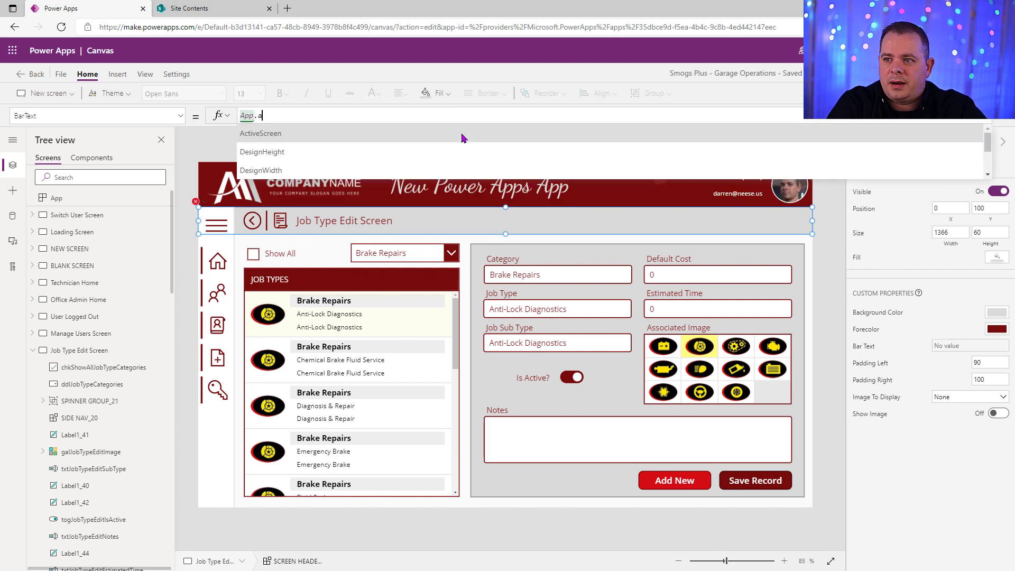
click(461, 134)
text(.n)
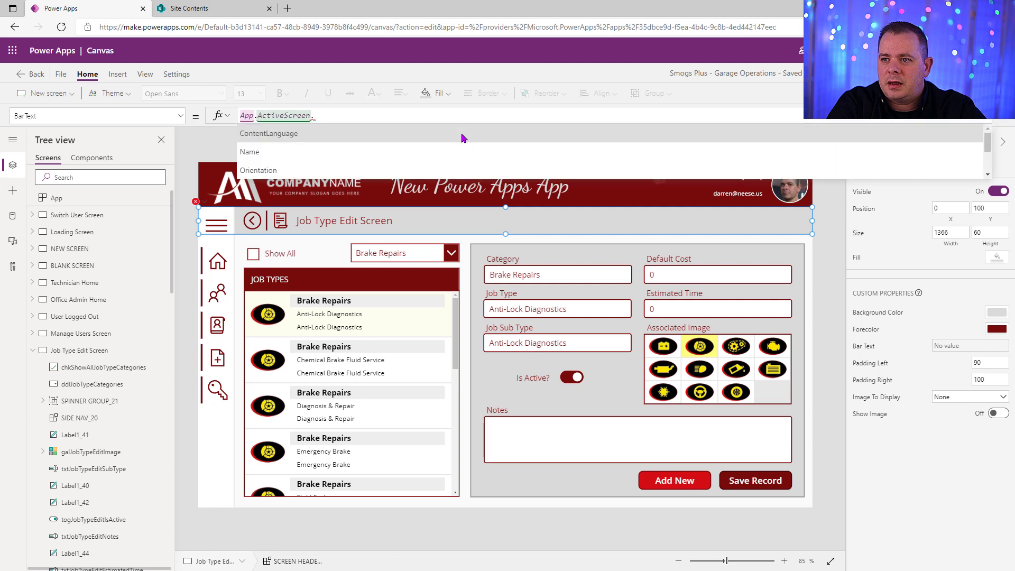
click(461, 137)
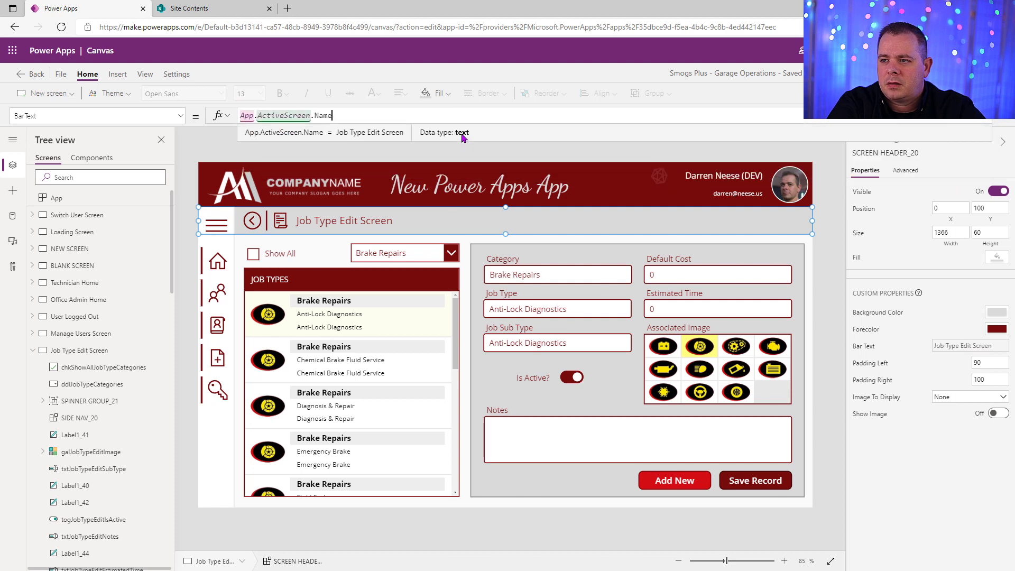
Append the cut row count to the header's Bar Text formula as & " (" & CountRows(tblJobTypes) & ")".
key(ctrl+v)
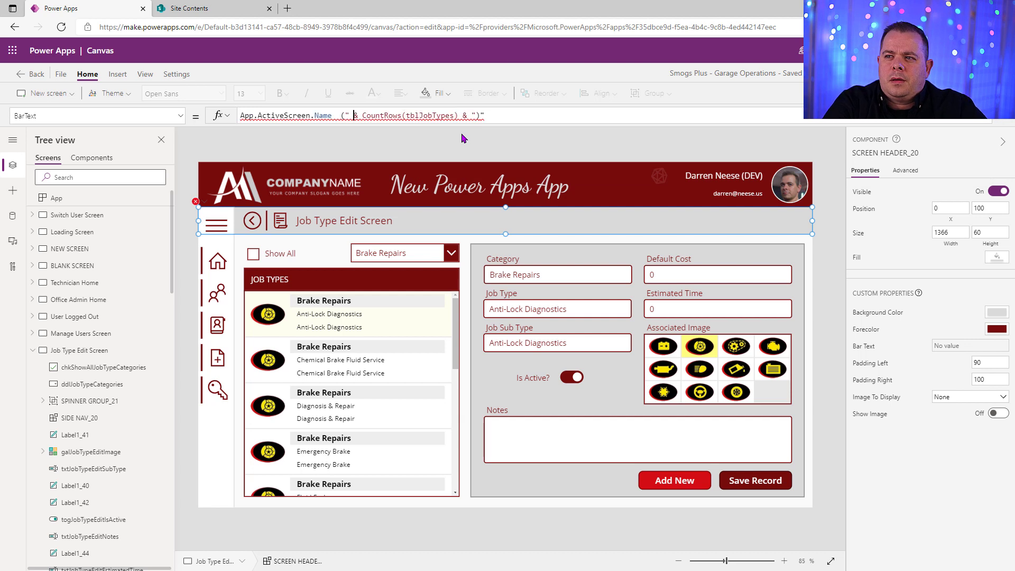
key(Left)
key(Left)
key(Left)
key(Left)
text(&)
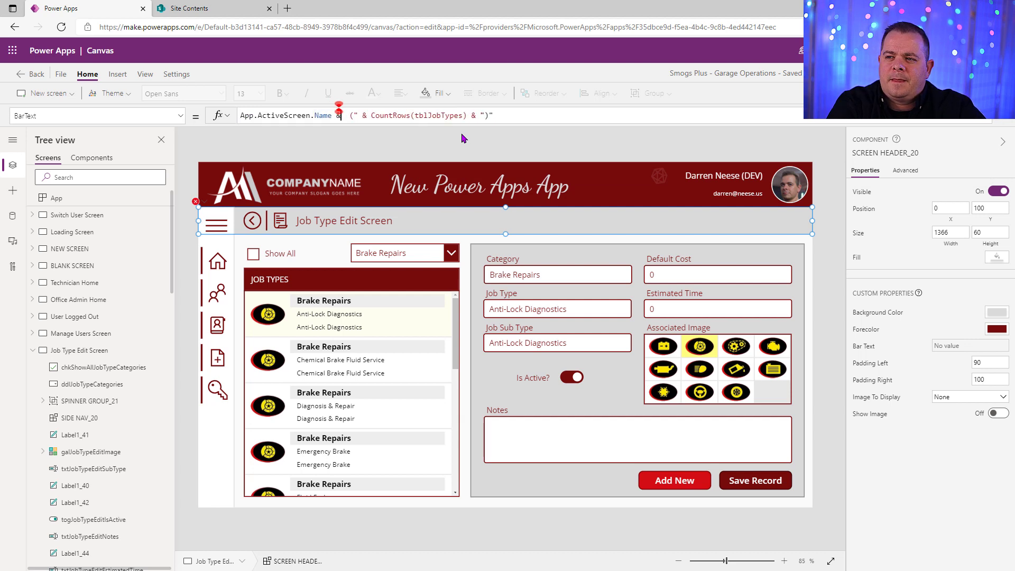
text( ")
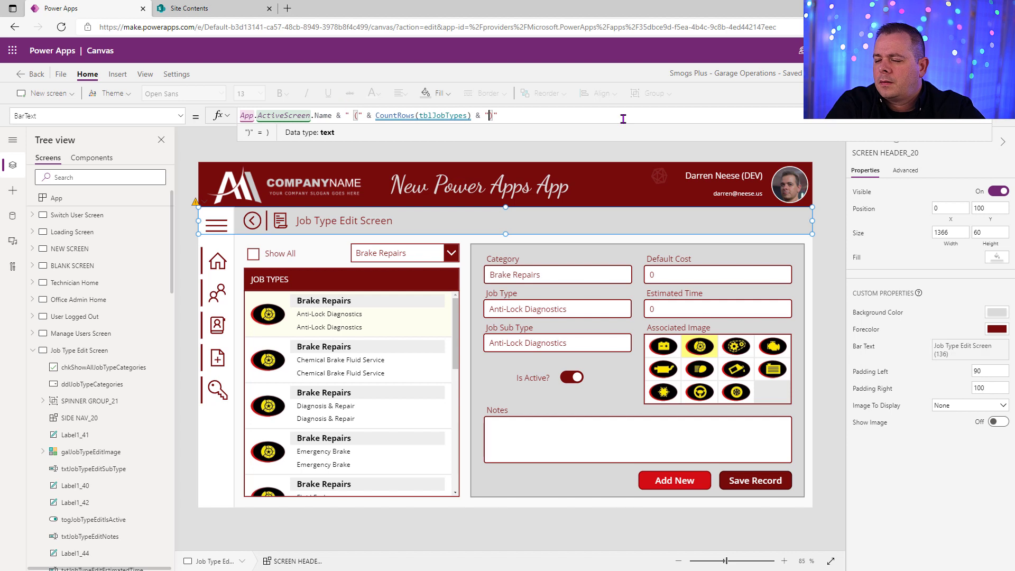
Add the words "Total Job Types" after the row count, before the closing bracket in the header's Bar Text formula.
text( Job T)
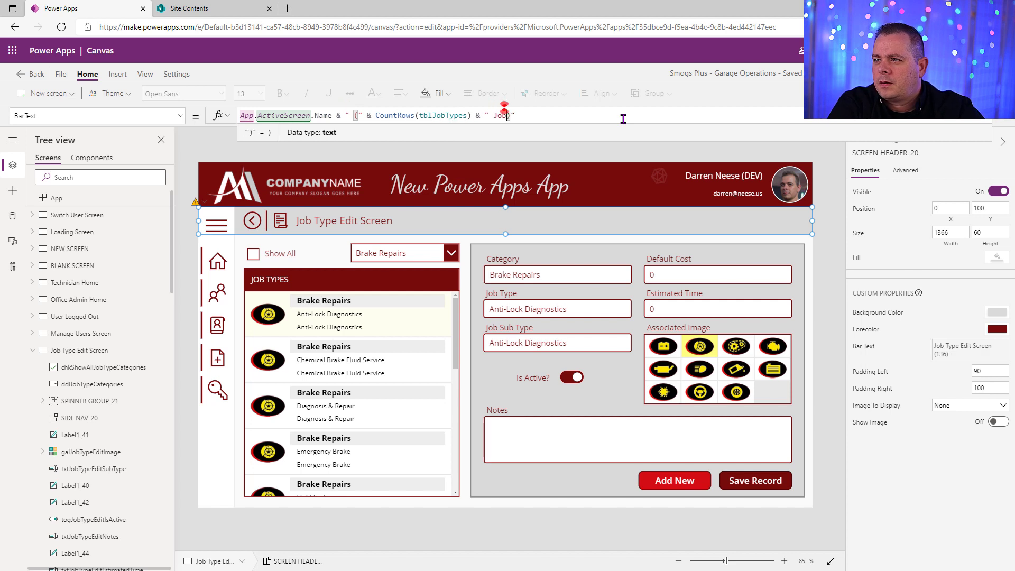
text(ypes)
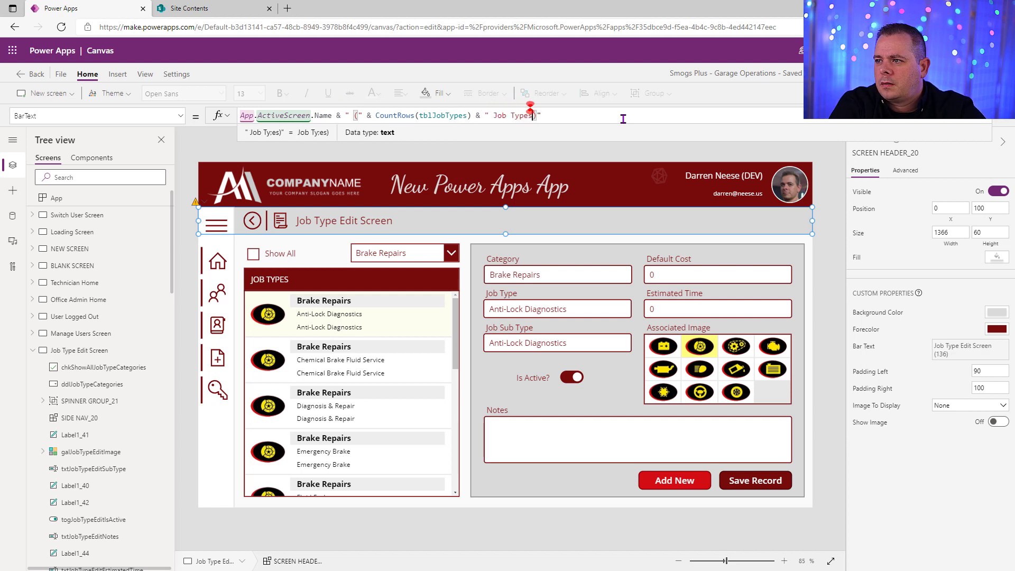
key(ctrl+Left)
key(ctrl+Left)
text(Total)
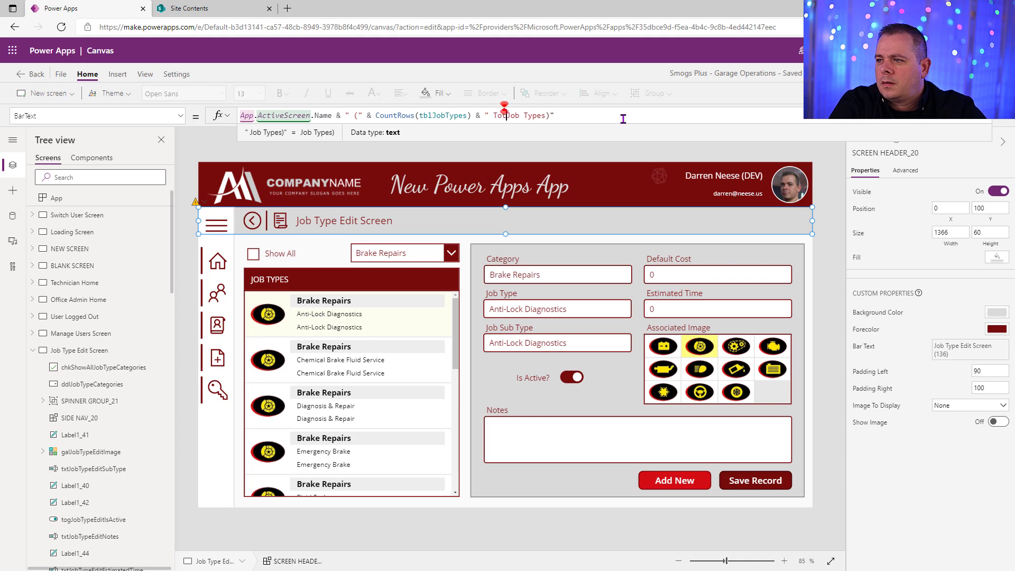
click(572, 223)
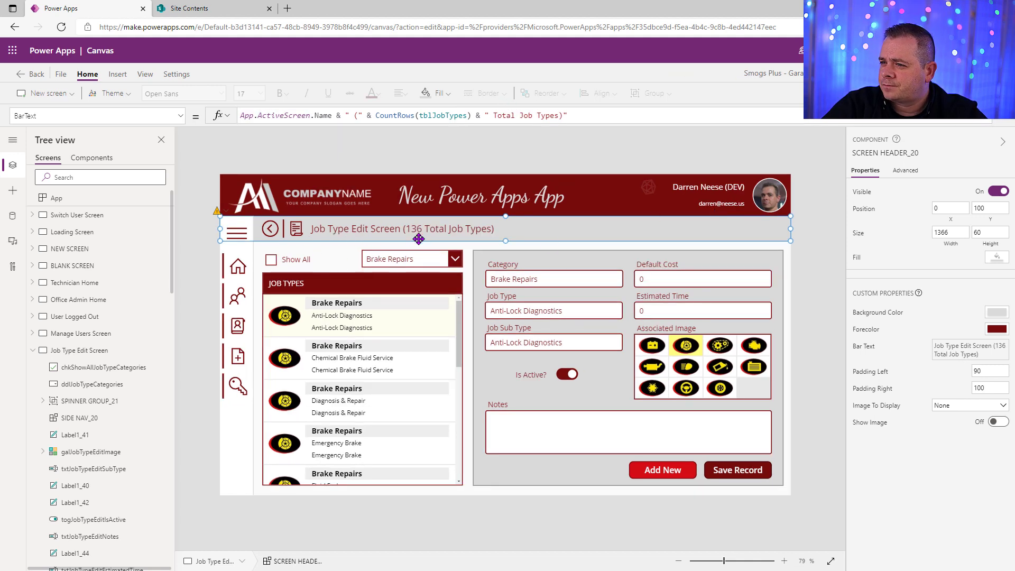
Replace the brackets around the count in the header's Bar Text with a " - " separator, and reselect the header.
click(355, 116)
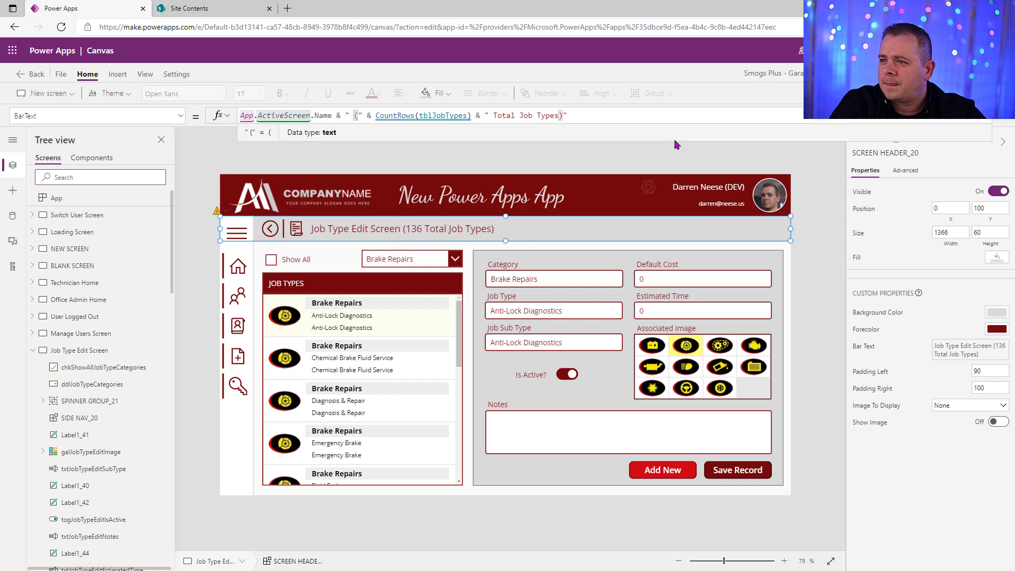
text(-)
key(Delete)
key(End)
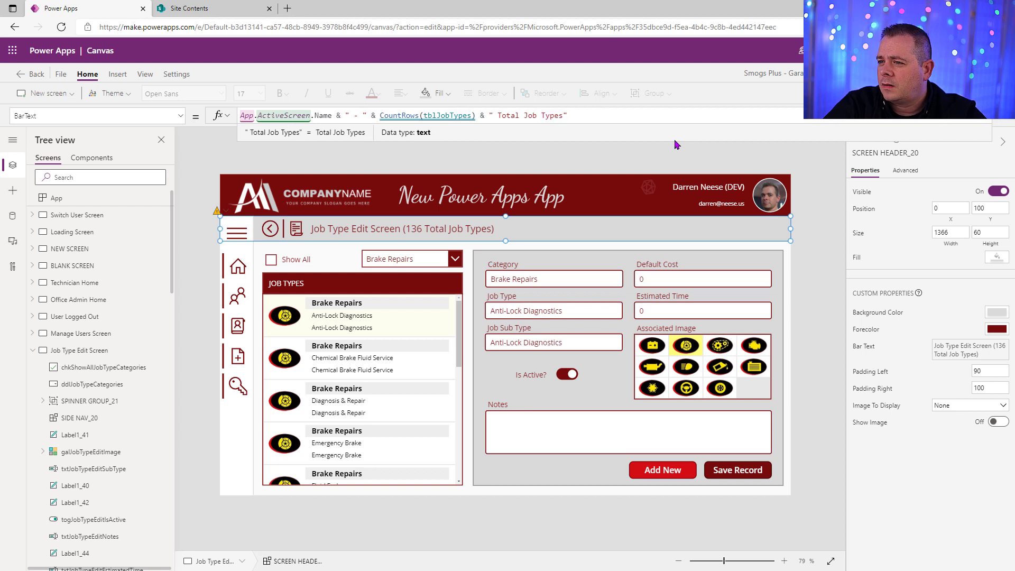
click(809, 317)
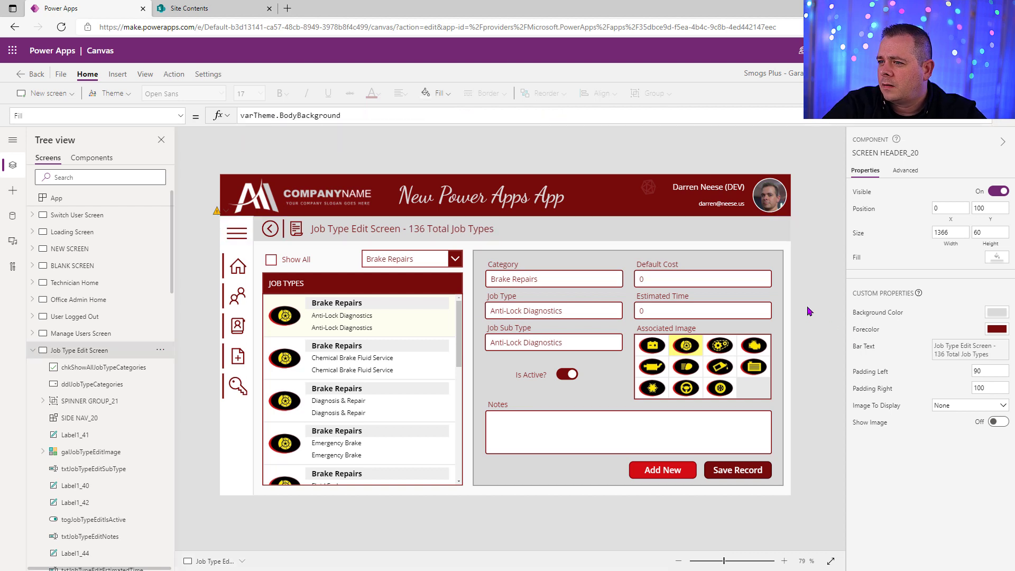
click(479, 238)
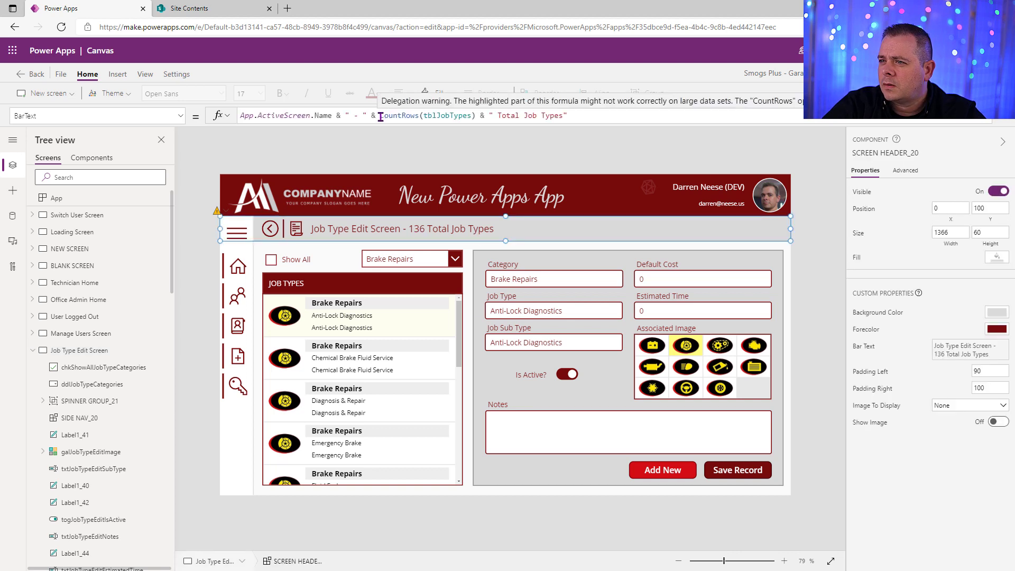
Rearrange the header's Bar Text formula so the text reads " Total Job Types: " followed by & CountRows(tblJobTypes).
drag(381, 117, 475, 117)
key(ctrl+c)
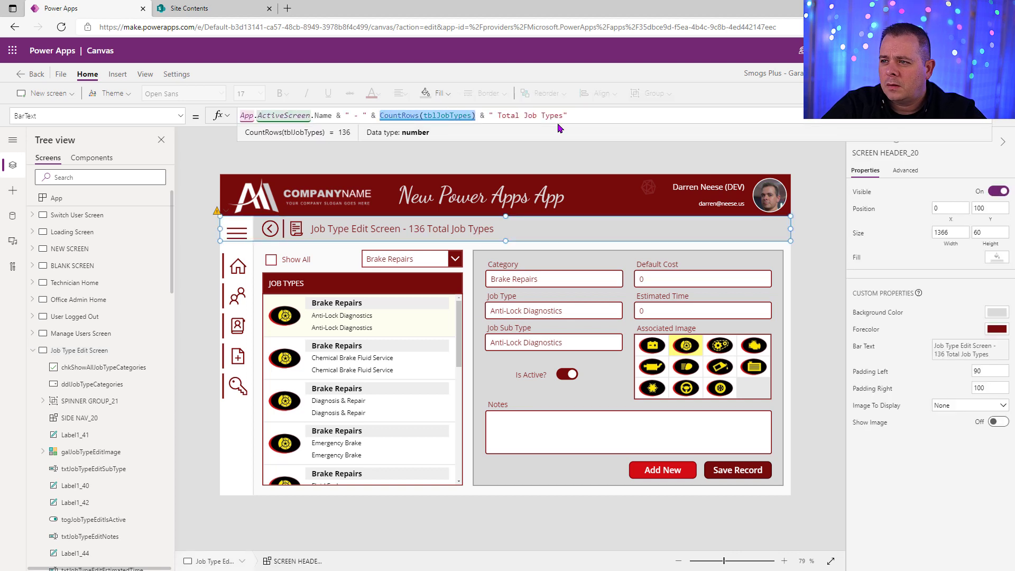
key(Delete)
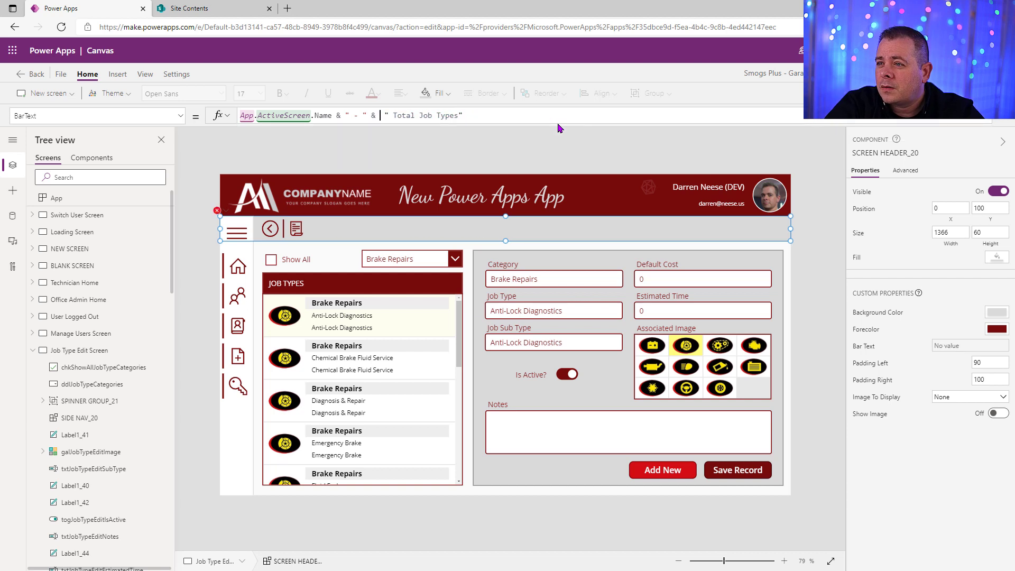
key(Delete)
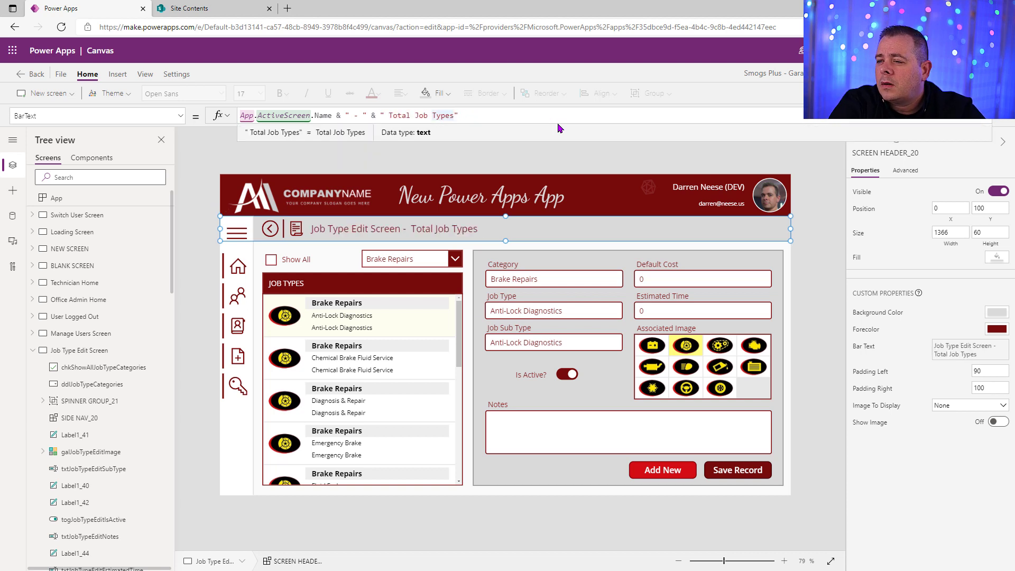
text(: )
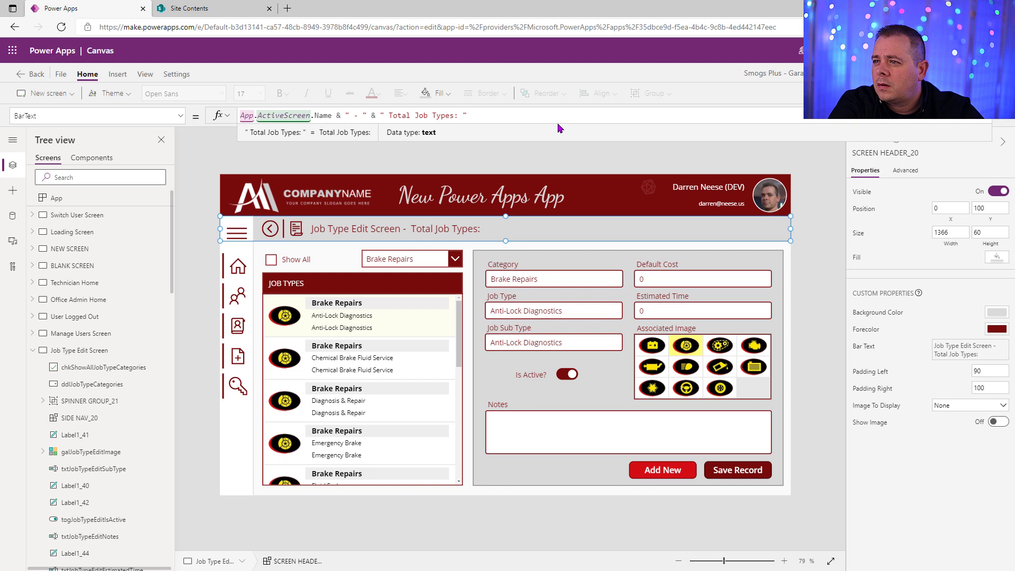
text( &)
key(ctrl+v)
click(693, 250)
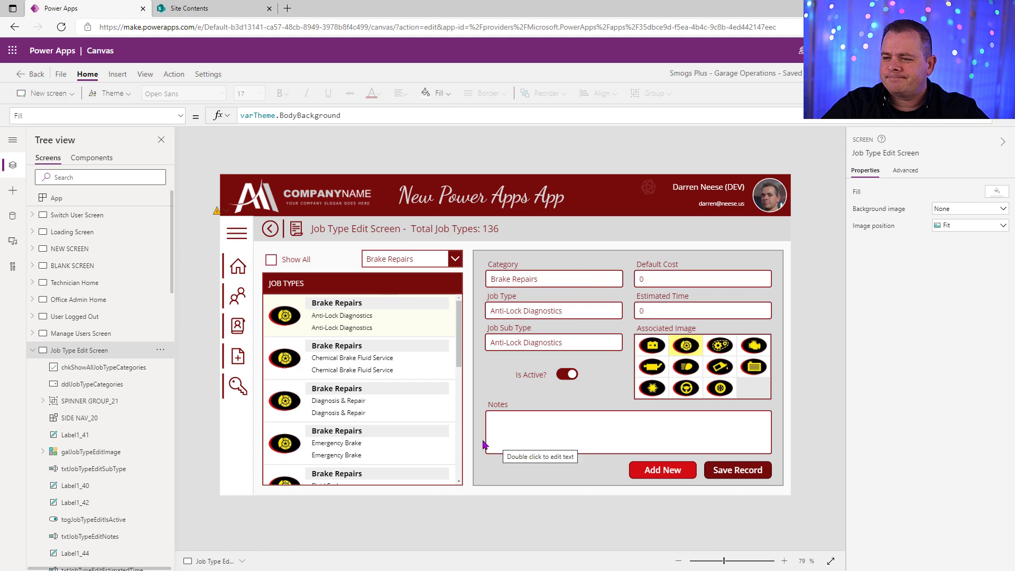
Preview the app and test the category dropdown with Electrical Problems and Engine Repairs, checking the filtered job types gallery.
key(F5)
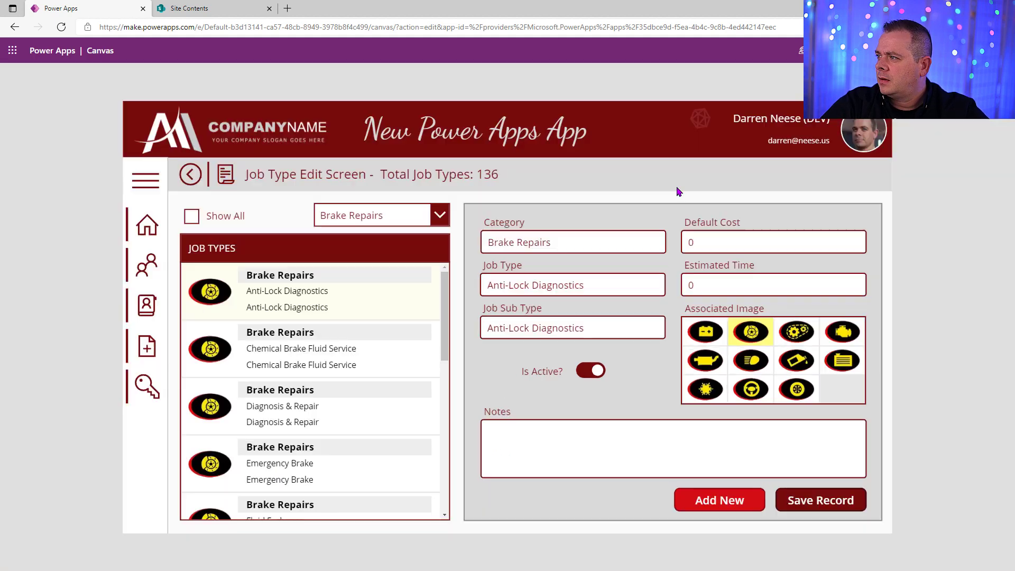
click(373, 198)
click(372, 199)
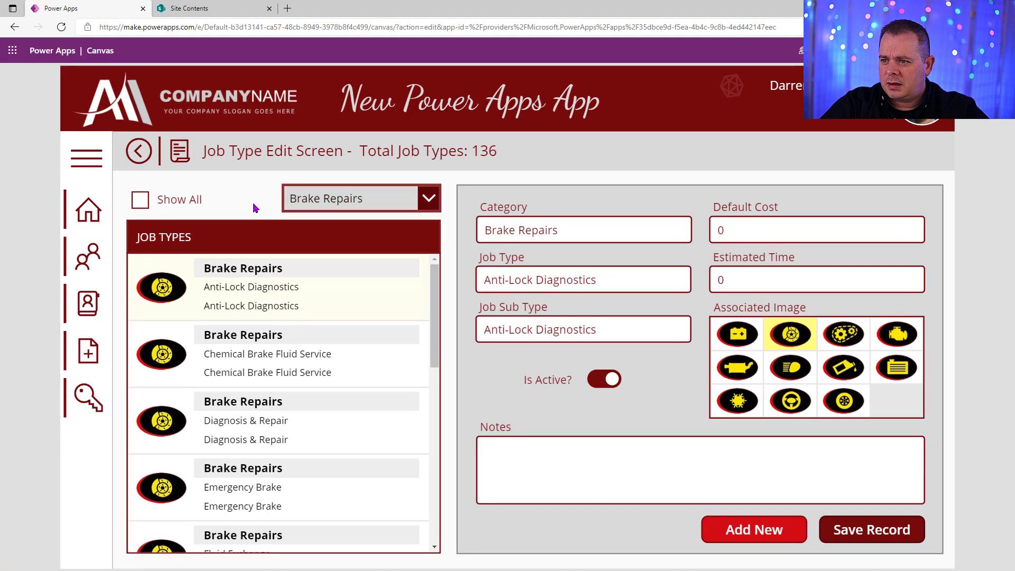
click(370, 199)
click(365, 254)
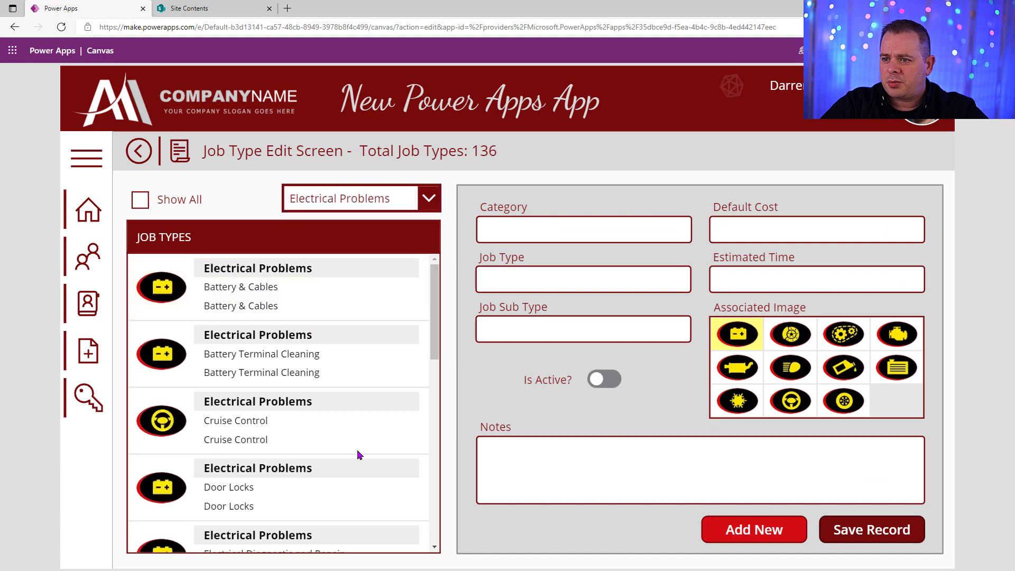
scroll(351, 387, down, 2)
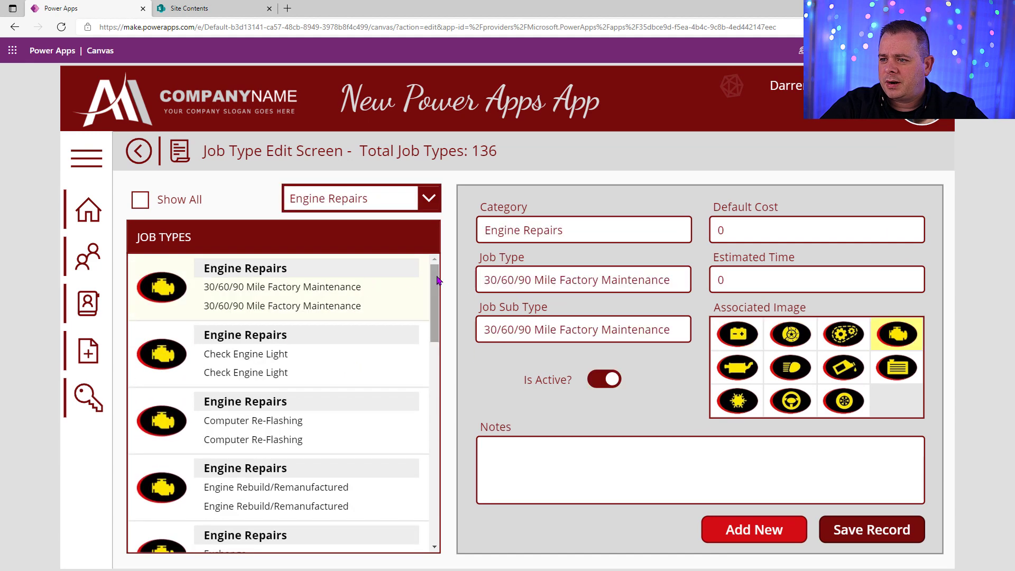
drag(437, 277, 433, 253)
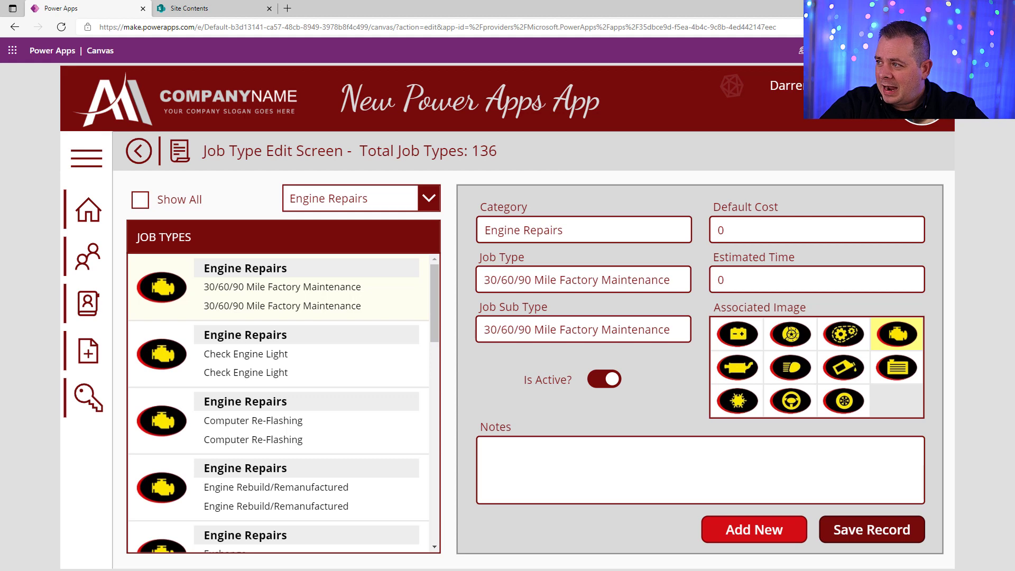
key(Escape)
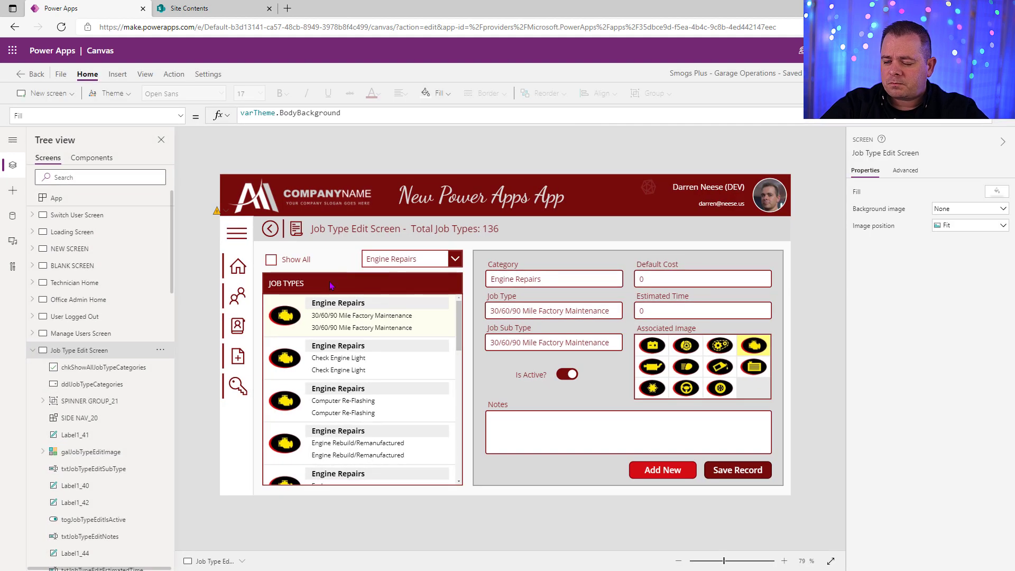
Select the job types gallery and get its control name, galJobTypeListing, for reuse.
click(353, 401)
click(369, 390)
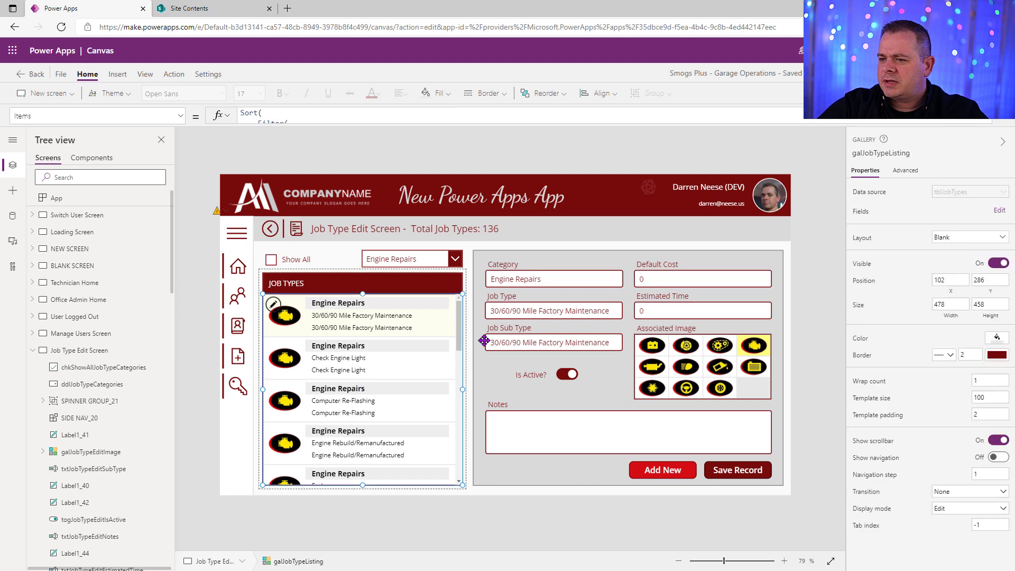
click(894, 151)
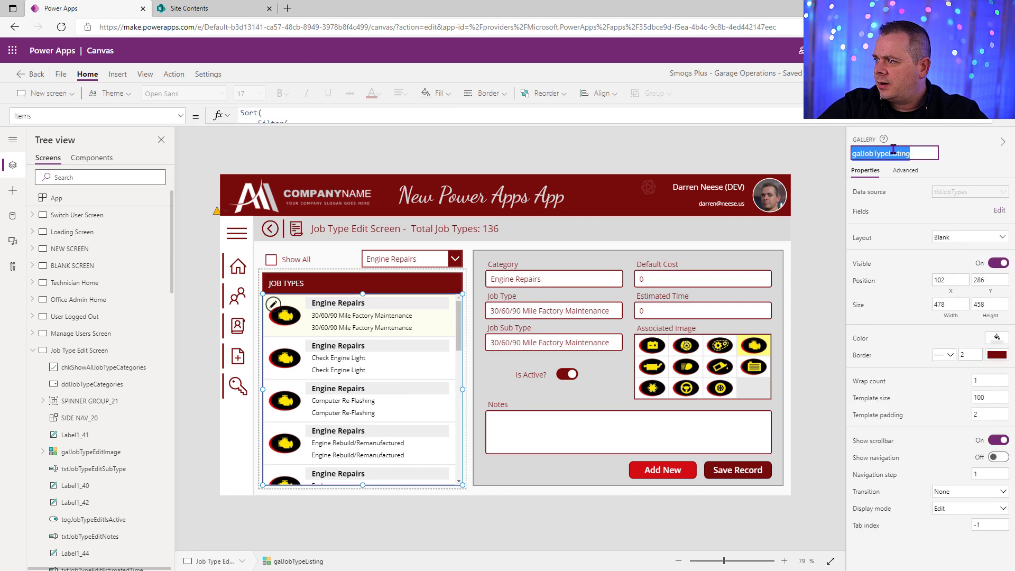
Set the JOB TYPES heading label's Text to "JOB TYPES (" & CountRows(galJobTypeListing.AllItems) & ")".
click(299, 286)
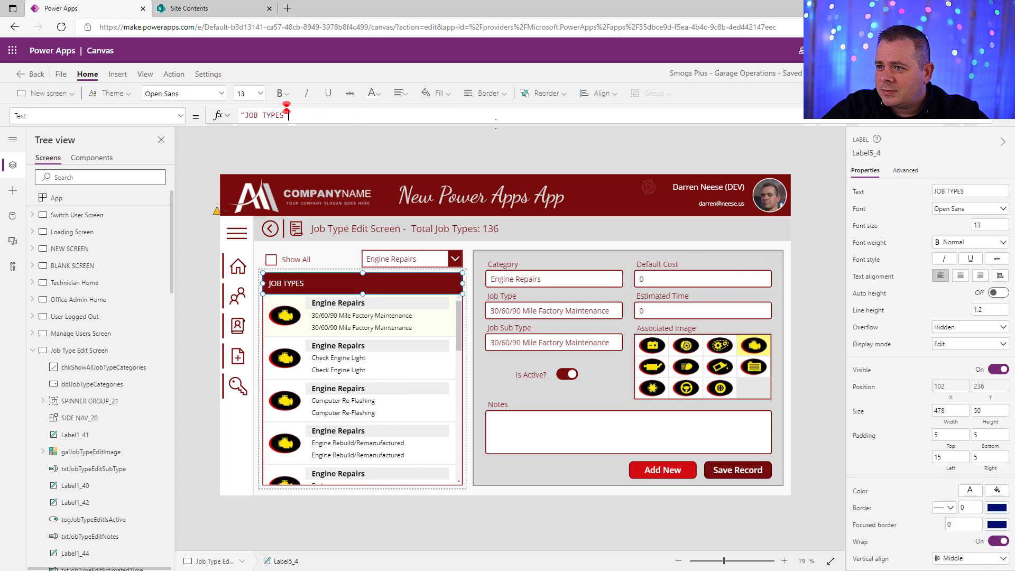
click(287, 115)
text((")
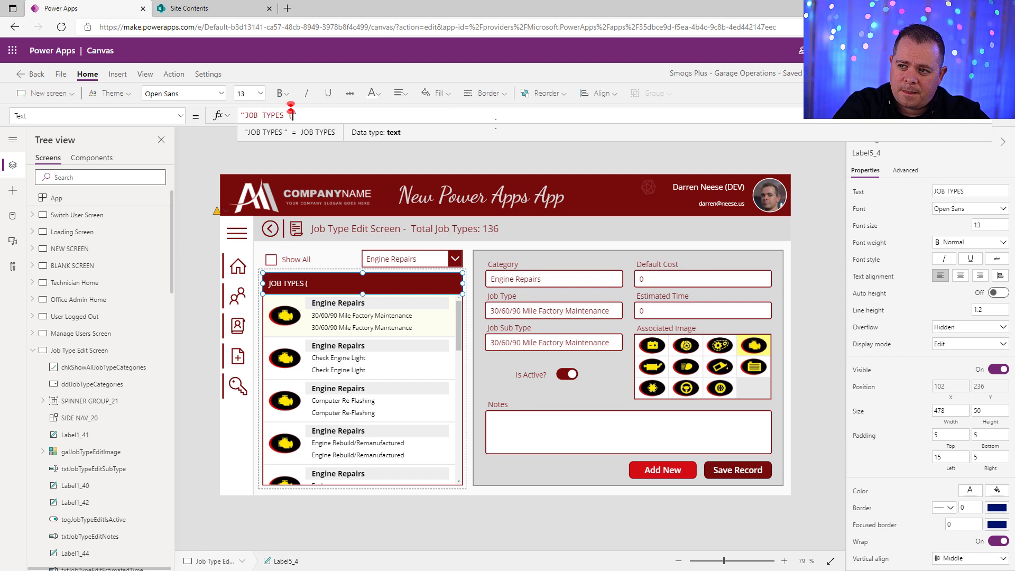
text( & )
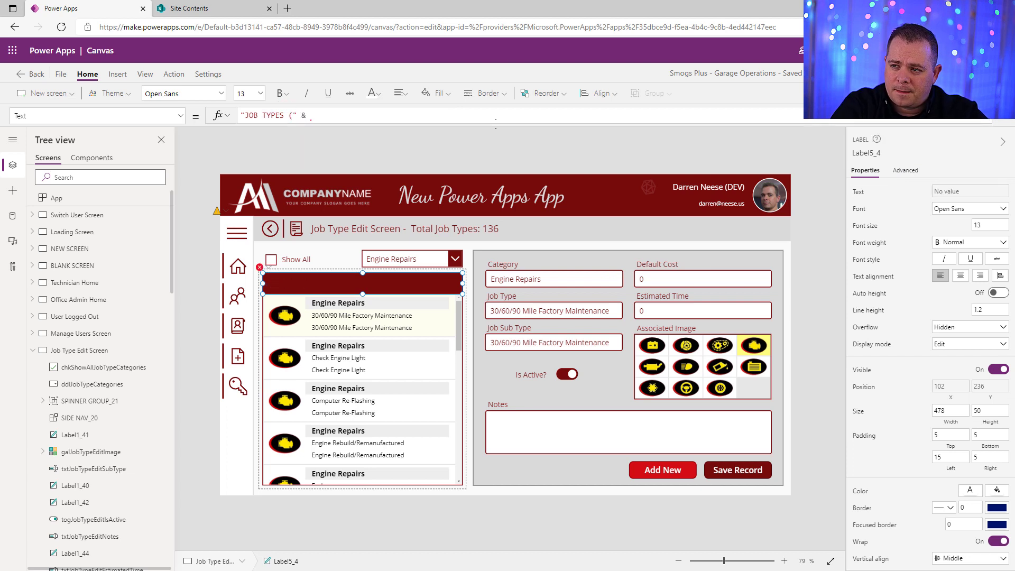
text(CountR)
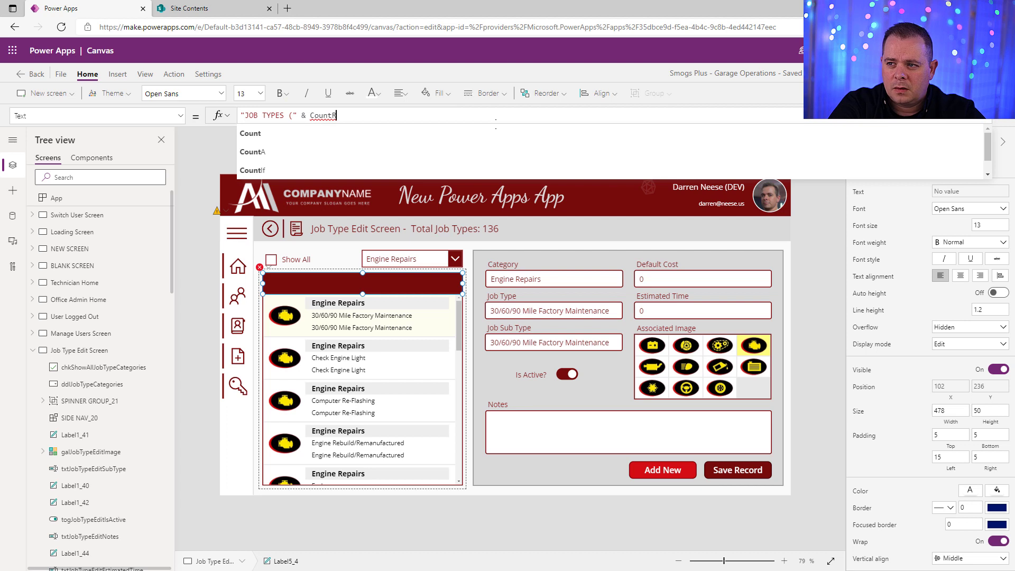
text(ows(galJobTypeListing)
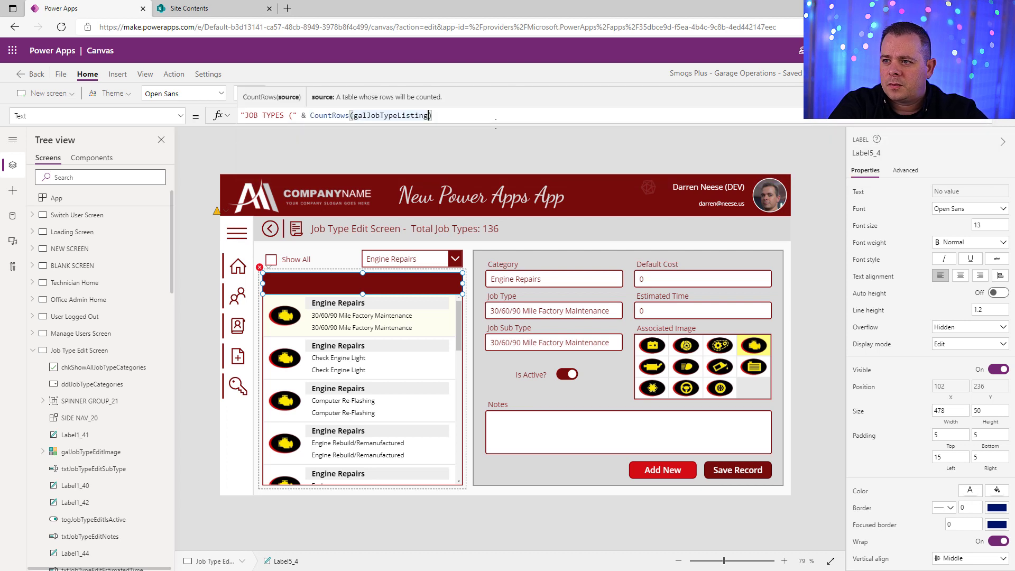
text(.AllItems)
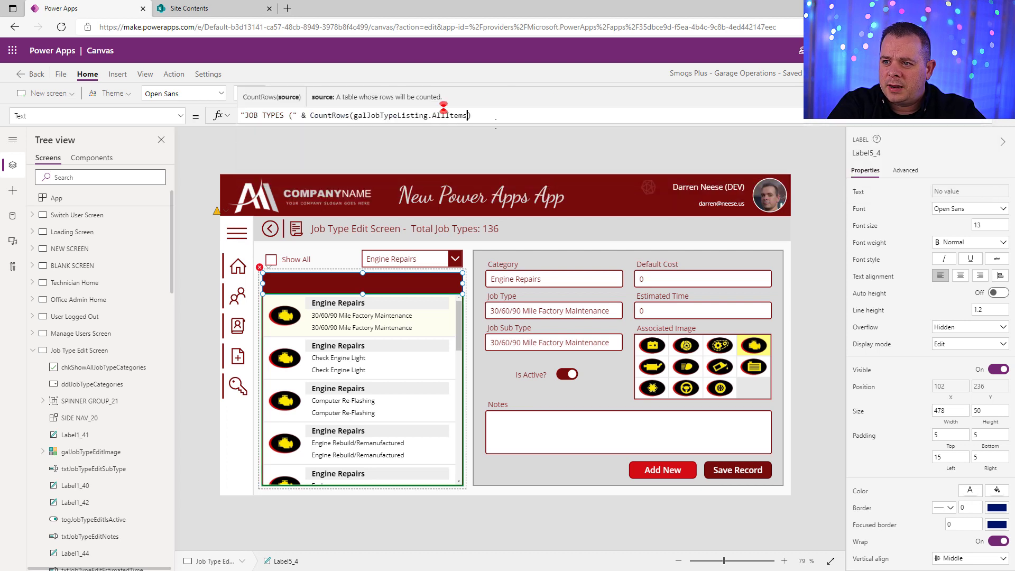
text() & ")
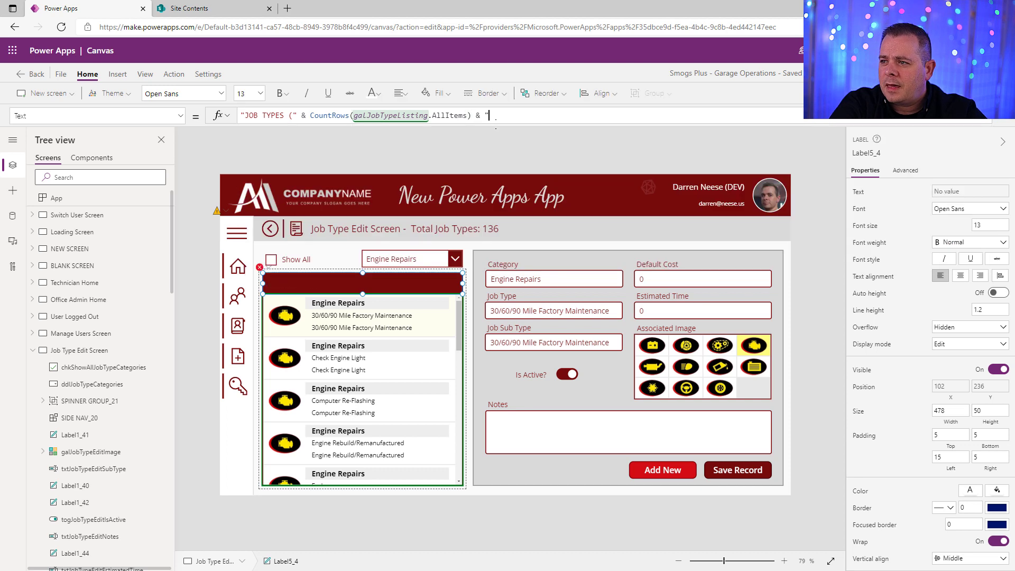
text()")
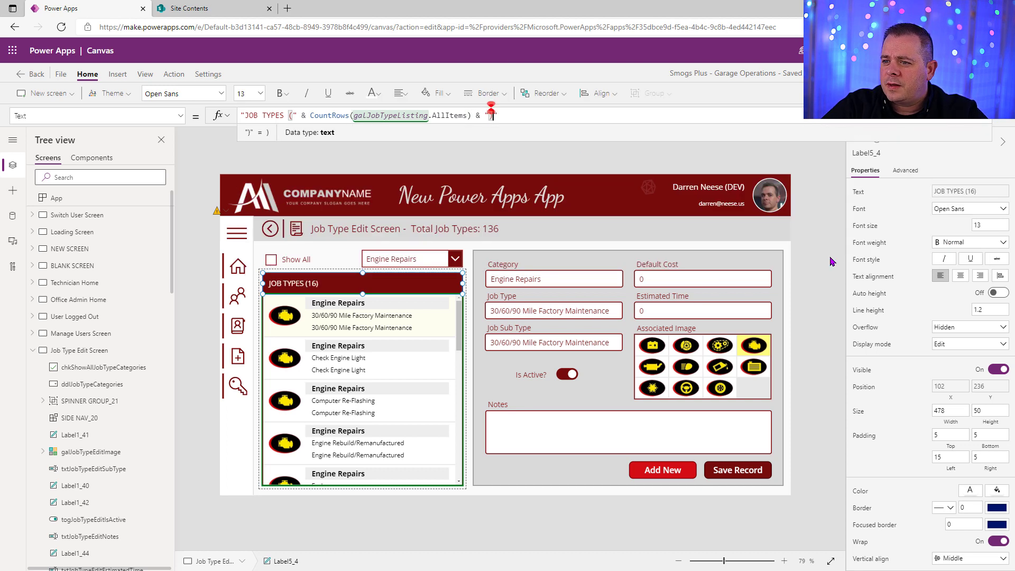
click(808, 332)
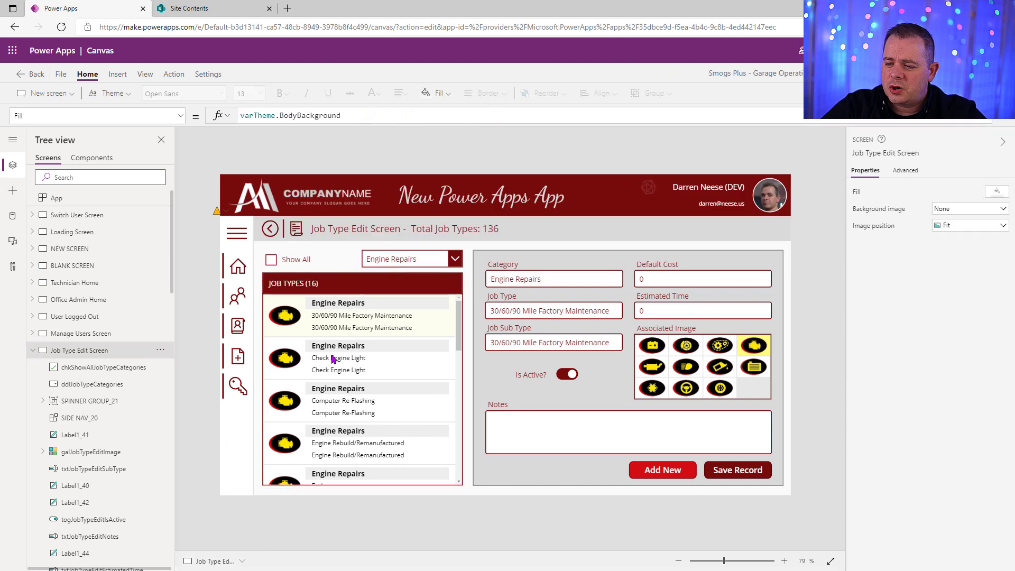
Preview the app and check the heading's count with the category set to Mechanical Problems and Services.
key(F5)
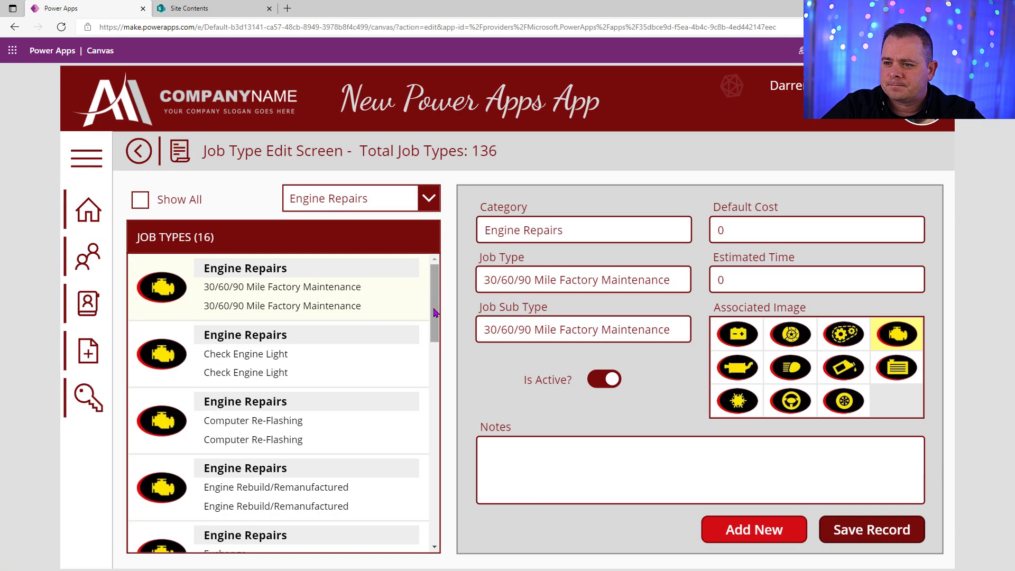
click(389, 205)
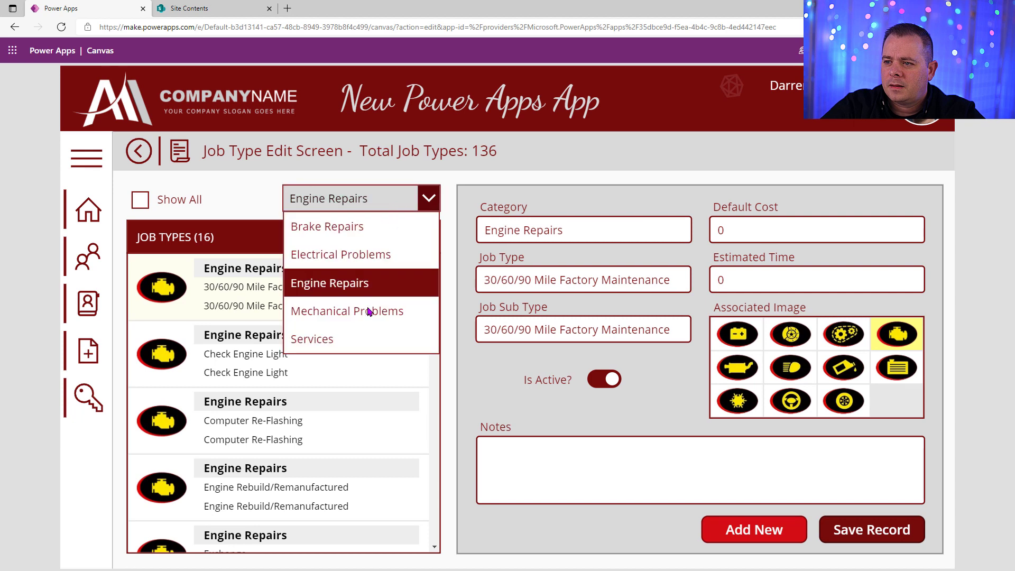
click(370, 312)
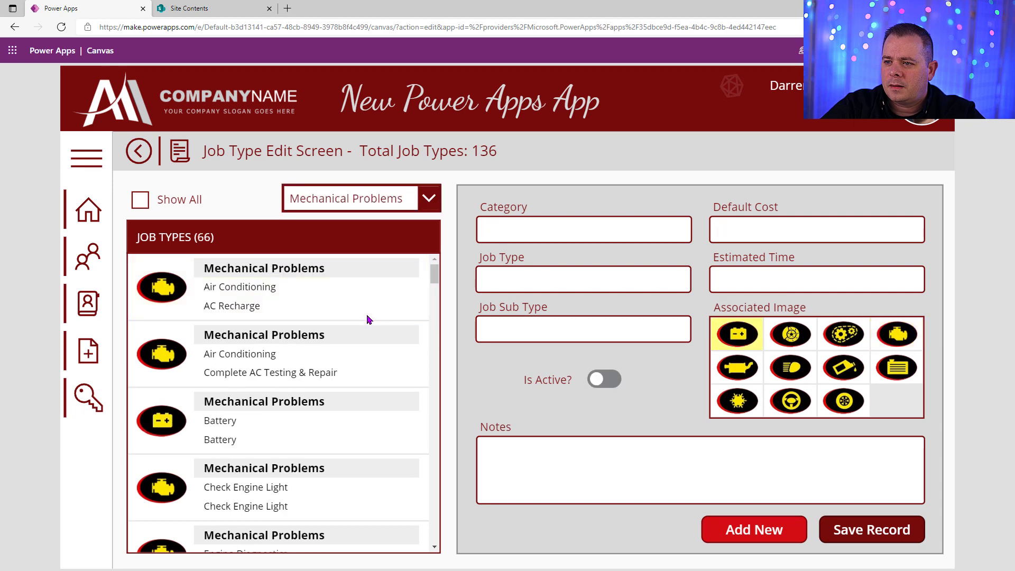
click(426, 201)
click(356, 338)
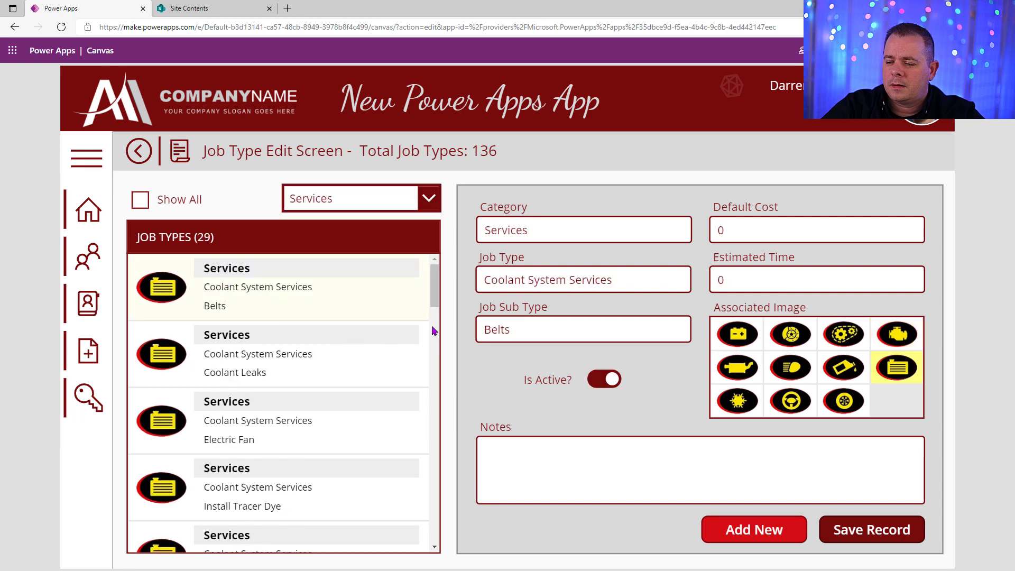
Turn on Show All and go through the job types gallery to its end to check the heading's count, and leave the preview.
click(250, 210)
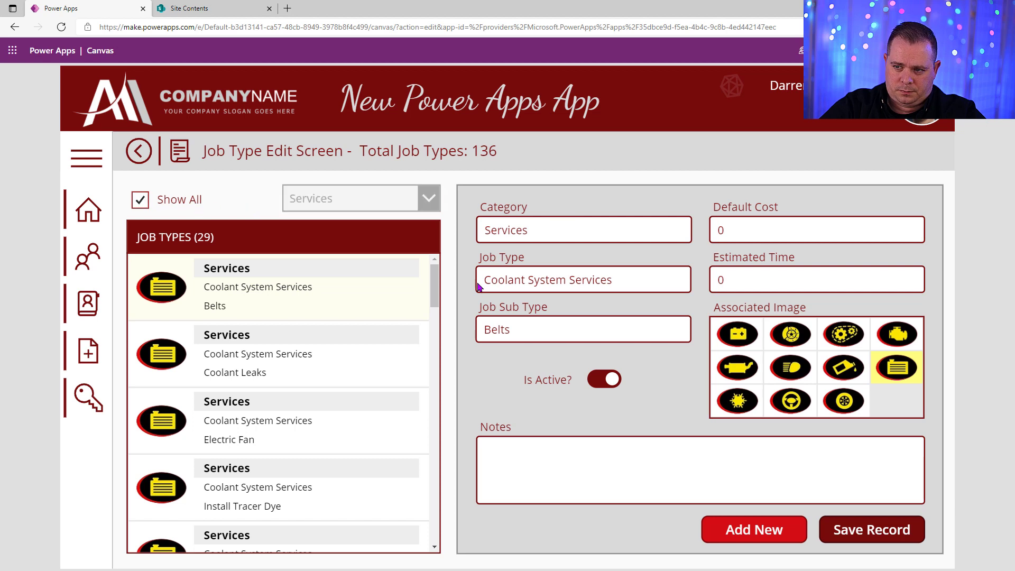
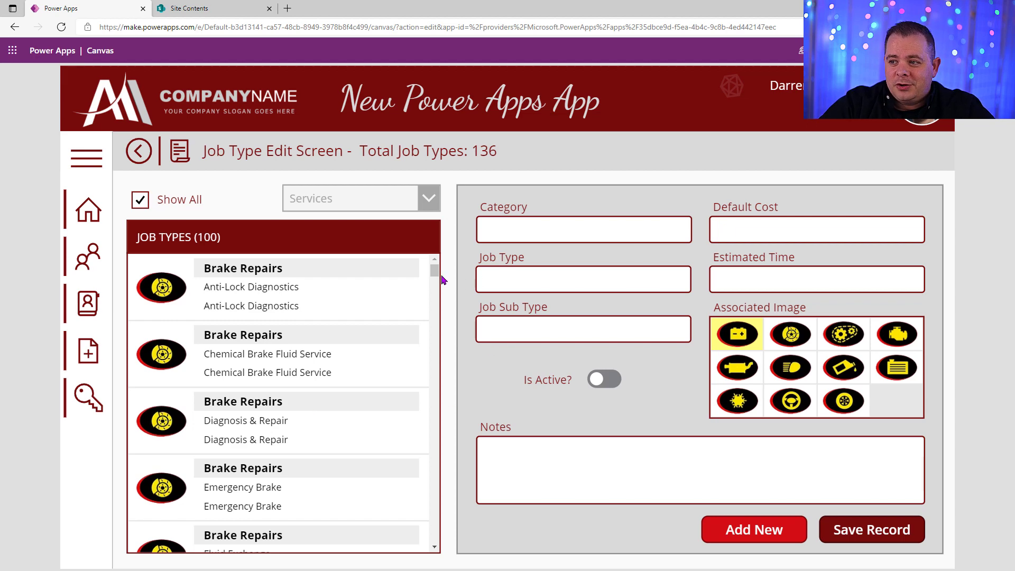
drag(434, 272, 435, 535)
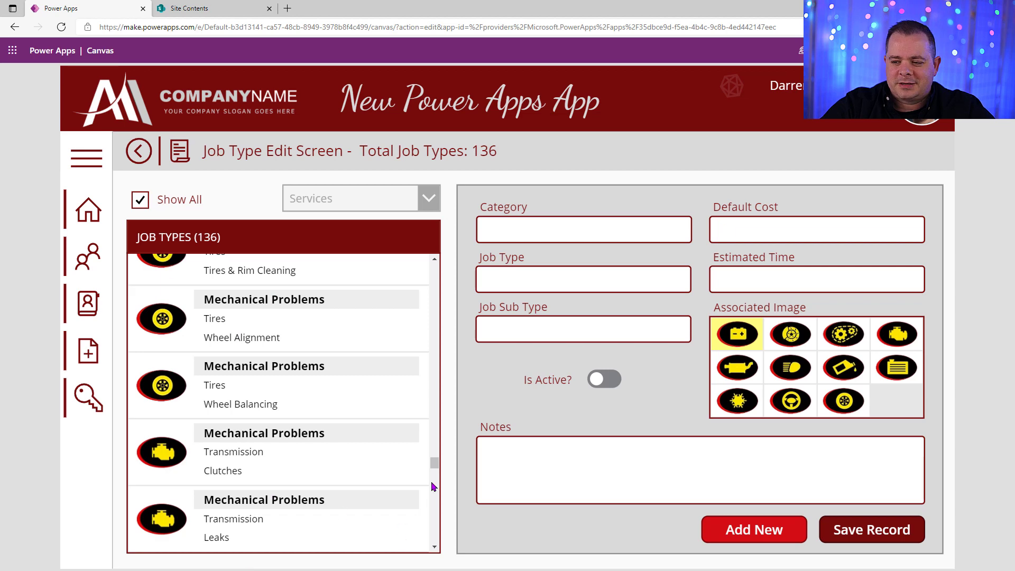
key(Escape)
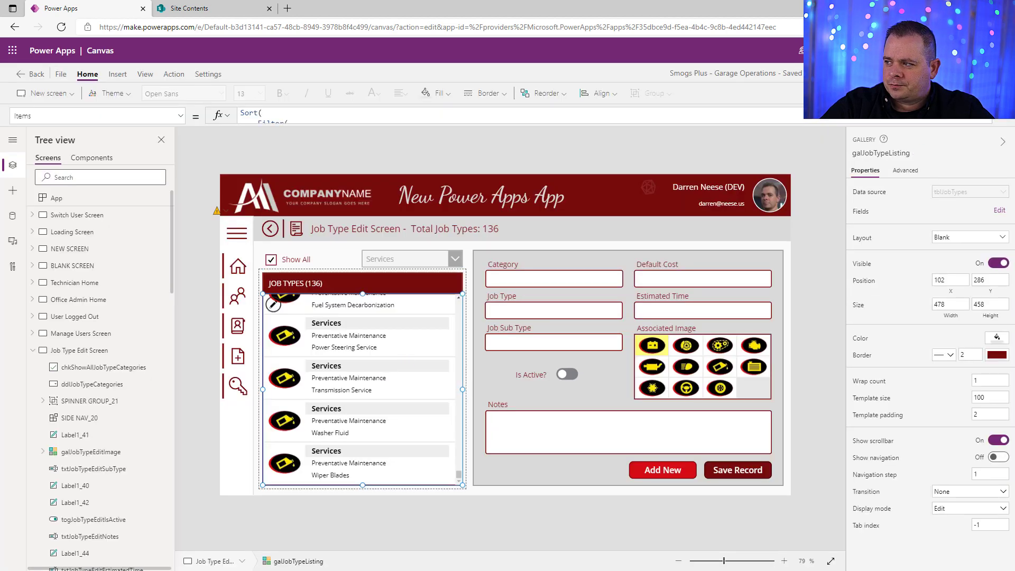
Copy the Filter expression on tblJobTypes from inside the Sort in the job types gallery's Items formula.
click(1002, 121)
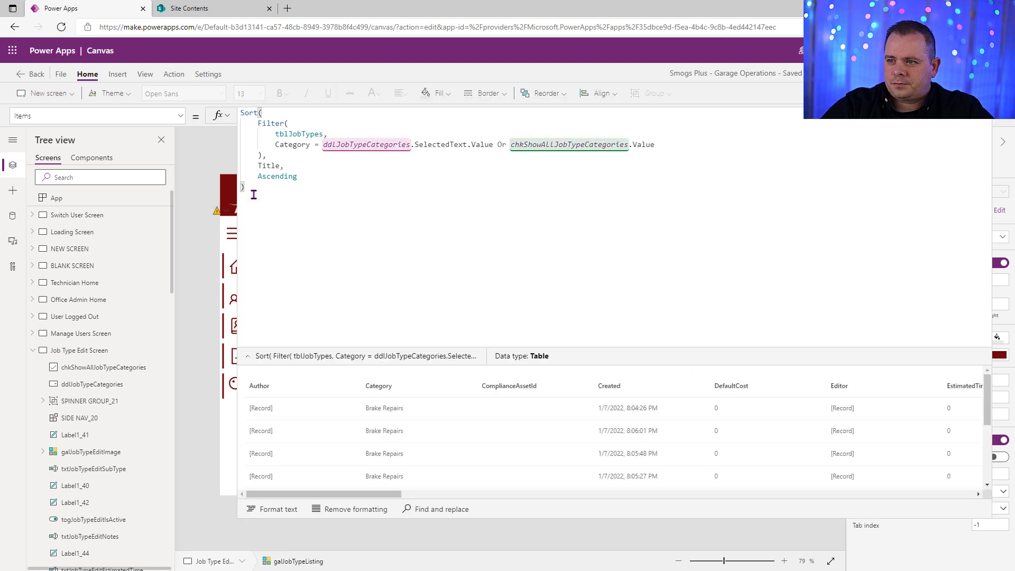
drag(249, 164, 218, 130)
key(ctrl+c)
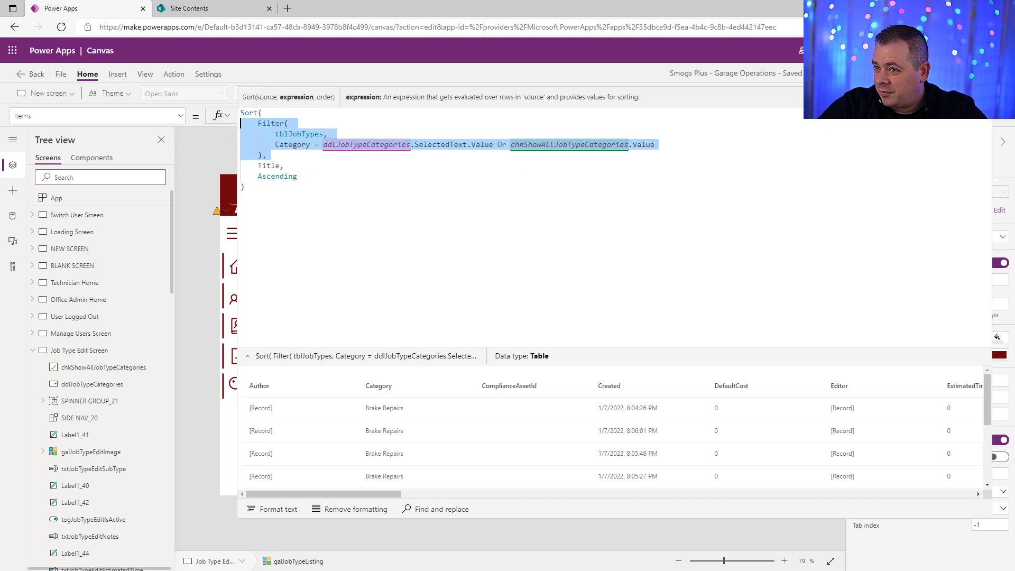
click(1003, 121)
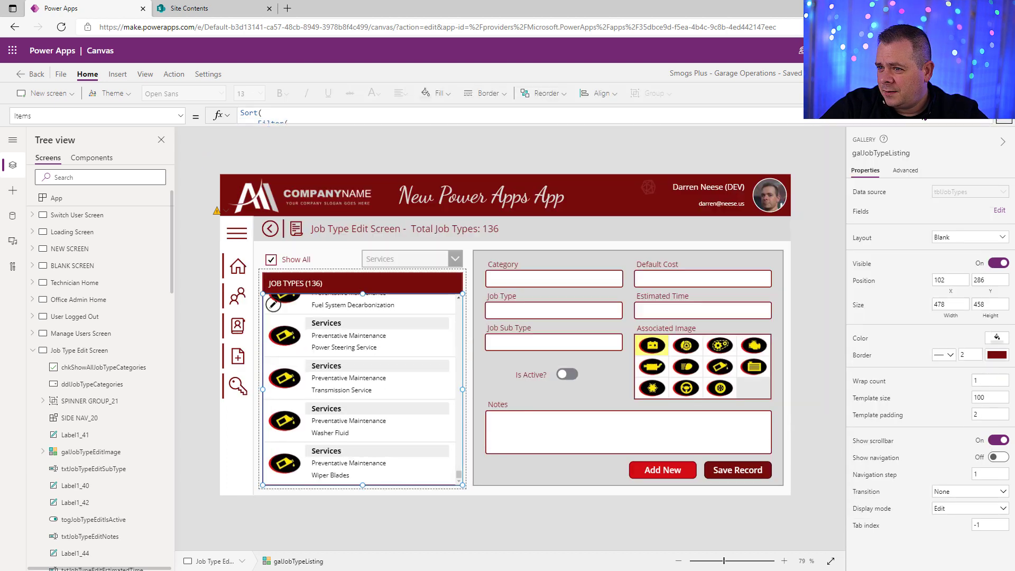
Try replacing galJobTypeListing.AllItems in the JOB TYPES heading label's CountRows with the copied Filter expression, and undo the paste.
click(290, 284)
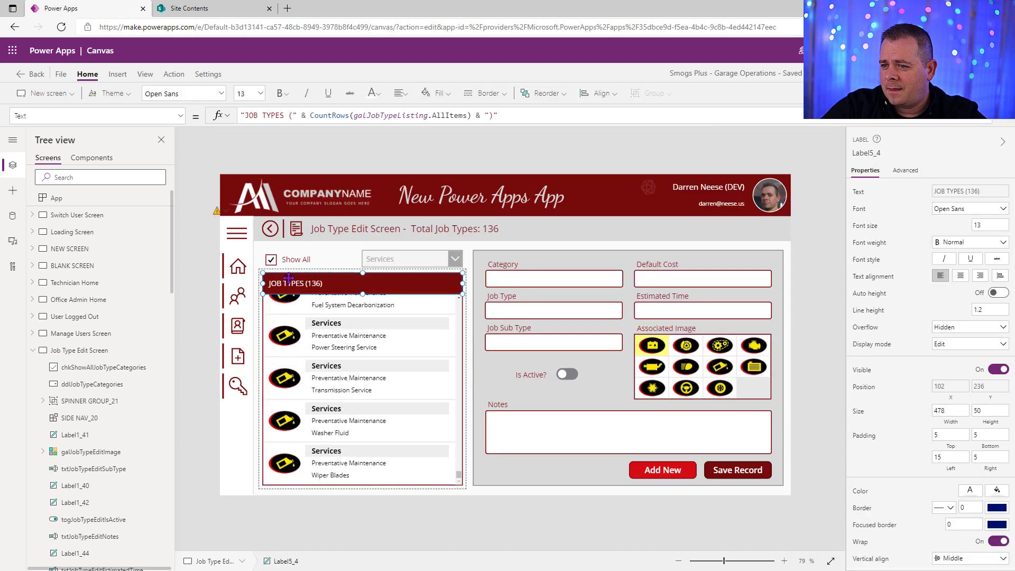
double_click(356, 115)
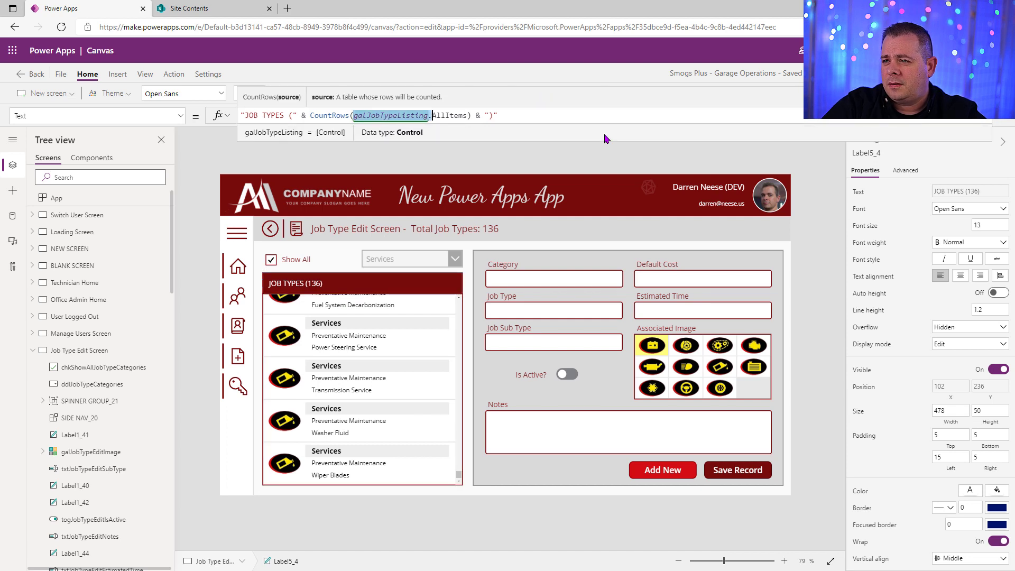
key(ctrl+shift+Right)
key(ctrl+v)
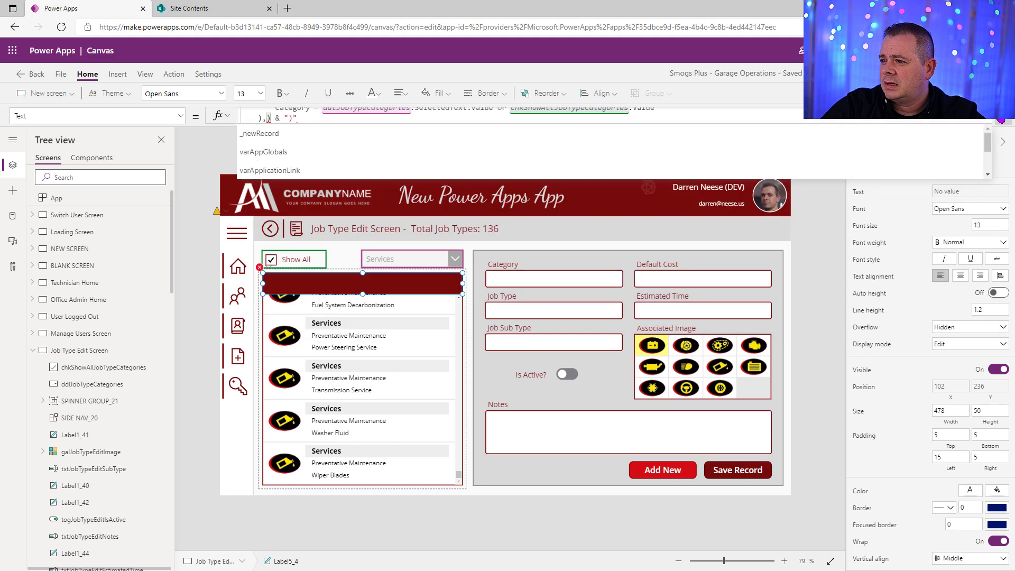
click(1001, 119)
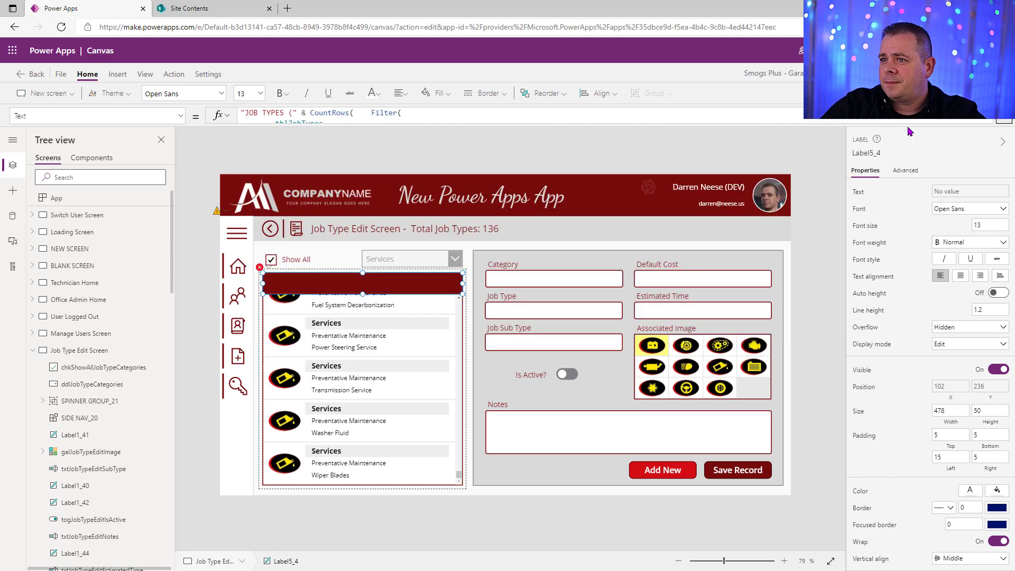
click(1008, 123)
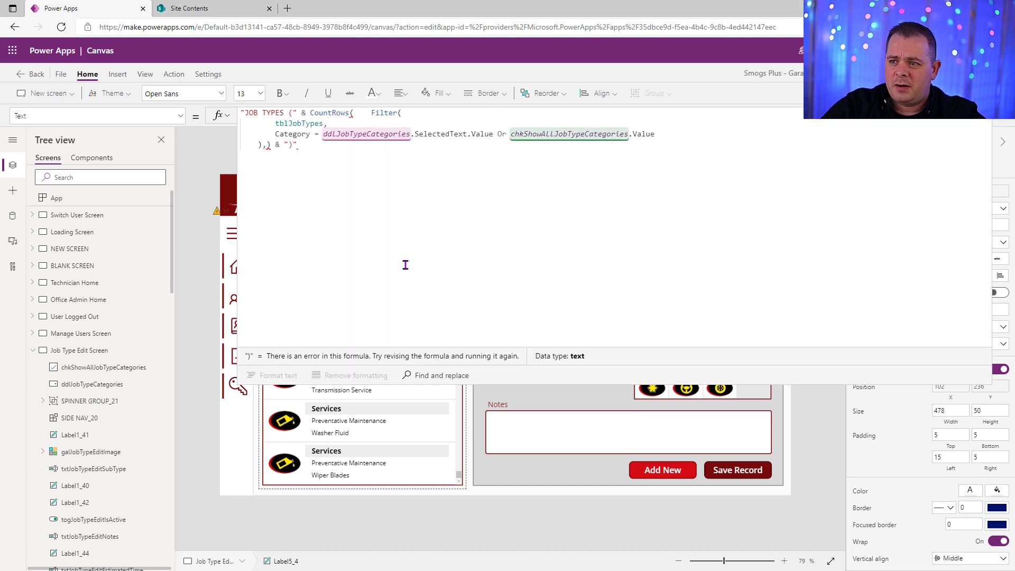
key(ctrl+z)
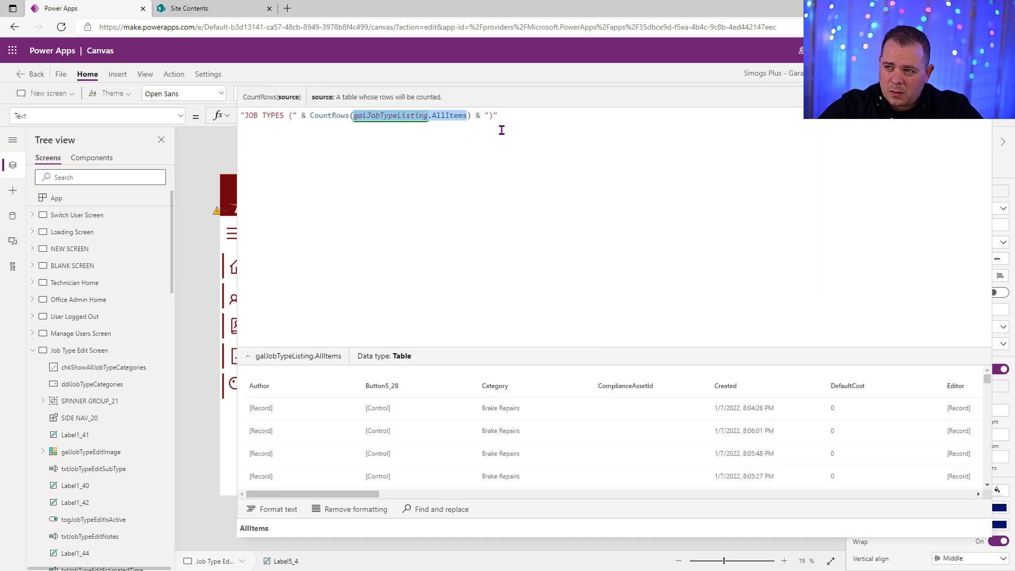
Replace galJobTypeListing.AllItems in the heading's CountRows with the copied tblJobTypes Filter expression, placed on its own lines, and format the formula.
key(BackSpace)
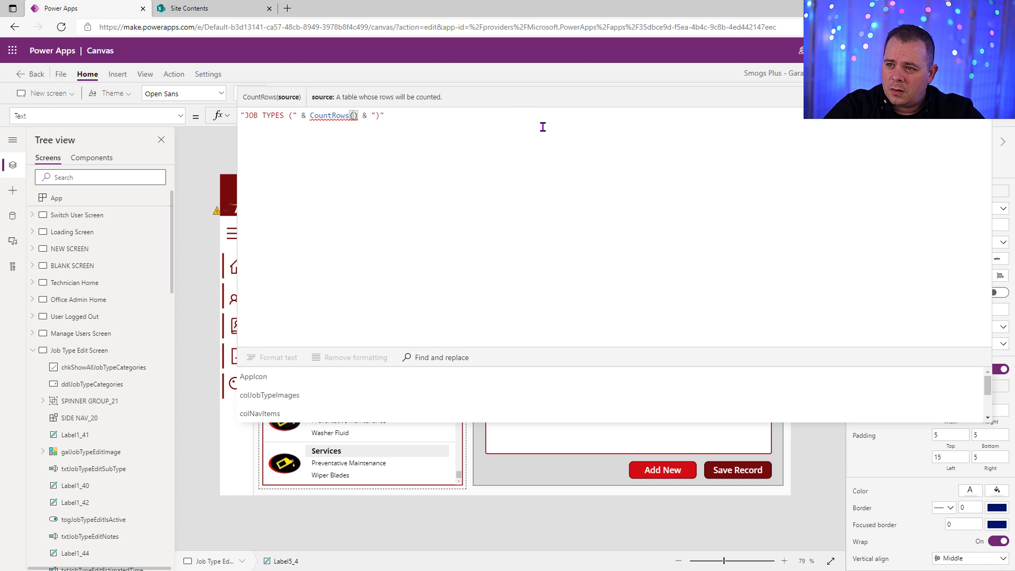
key(Return)
key(Return)
key(Return)
key(Return)
key(Return)
key(Return)
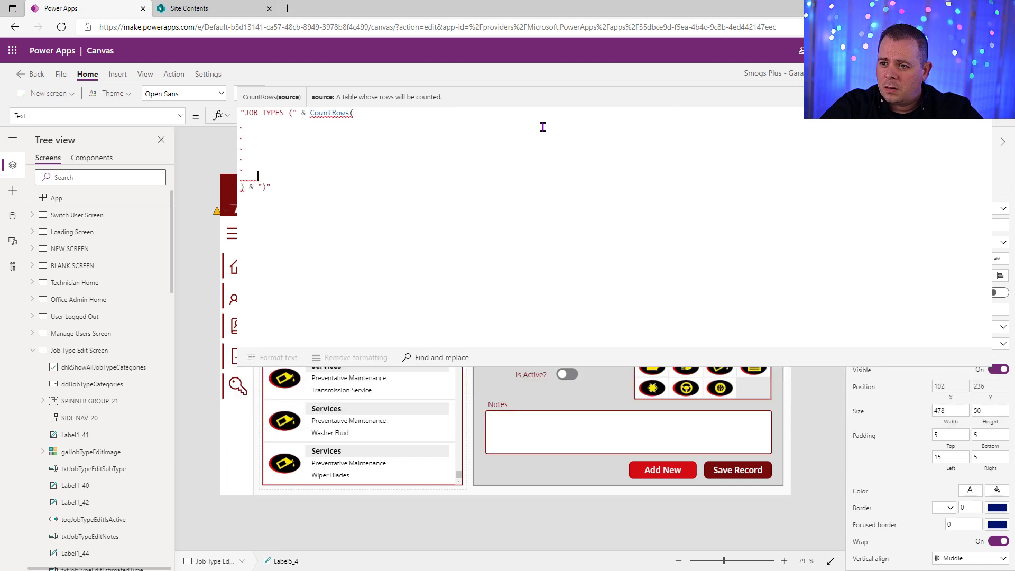
text(Filter(         tblJobTypes,         Category = ddlJobTypeCategories.SelectedText.Value Or chkShowAllJobTypeCategories.Value     ))
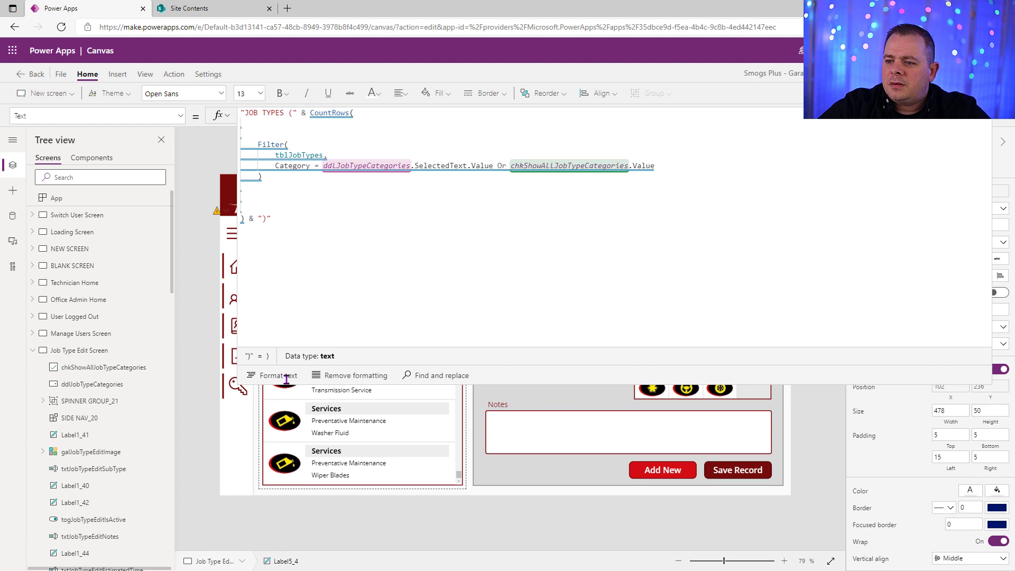
click(273, 376)
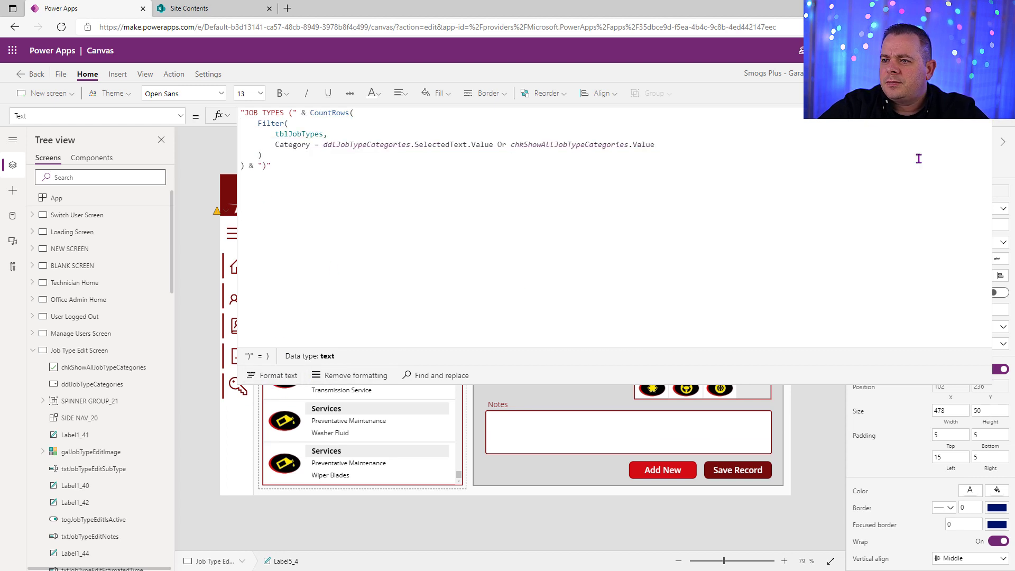
click(1004, 122)
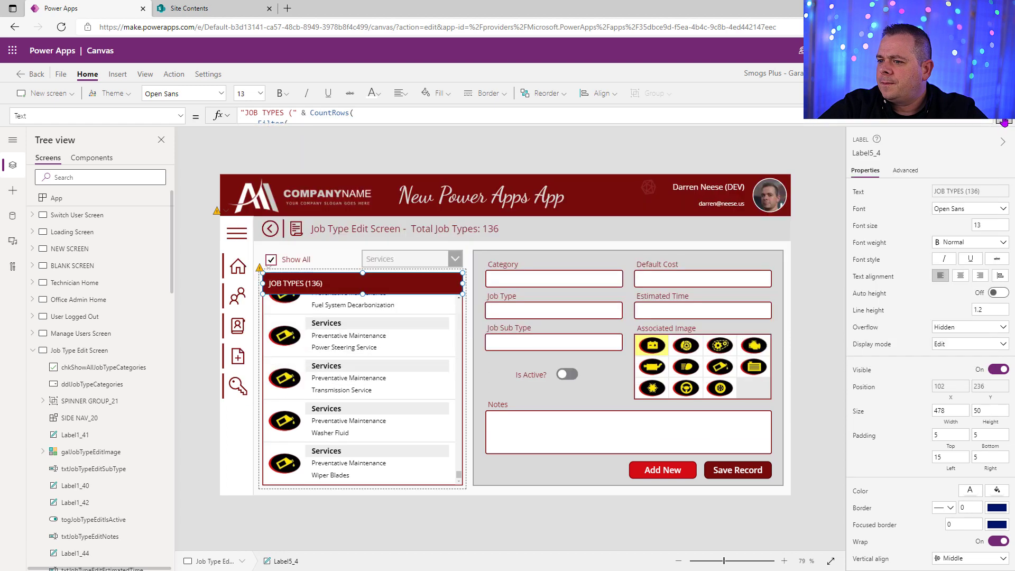
Preview the app with Show All off and check the heading's count for the Services and Mechanical Problems categories.
click(828, 315)
key(F5)
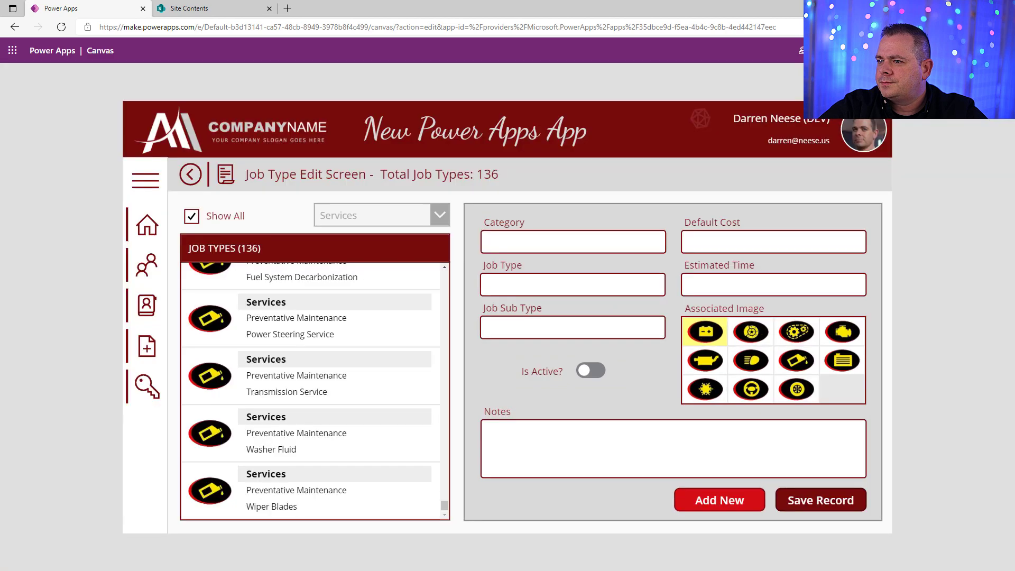
click(174, 204)
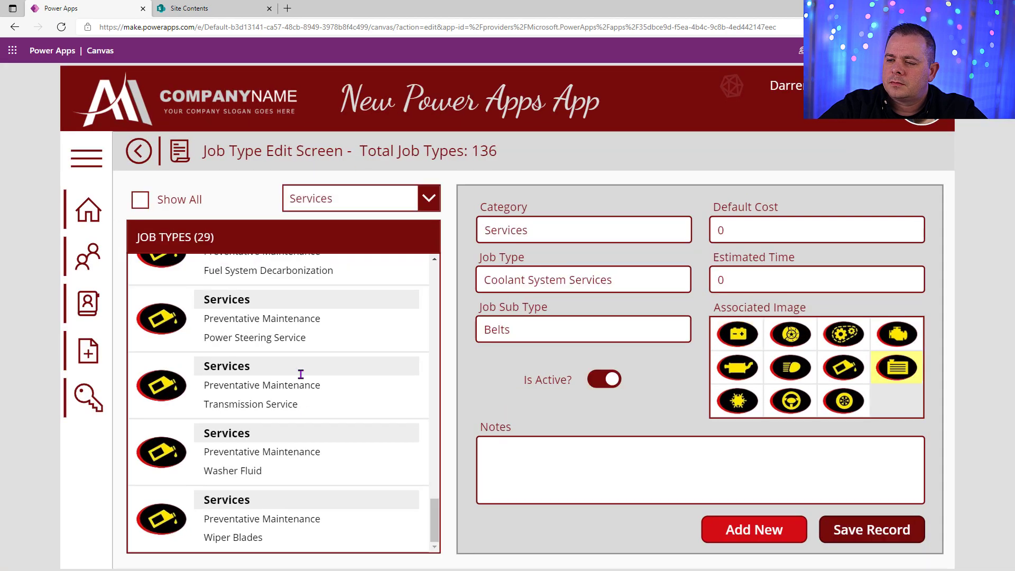
click(351, 199)
click(351, 312)
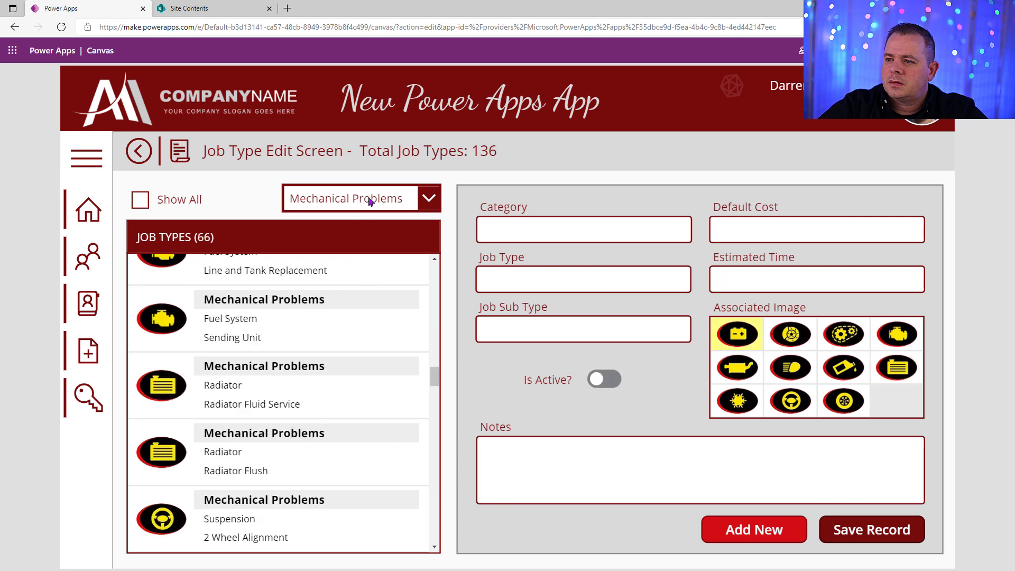
Turn Show All back on, check the heading's count while returning to the gallery's first record, and leave the preview.
click(179, 205)
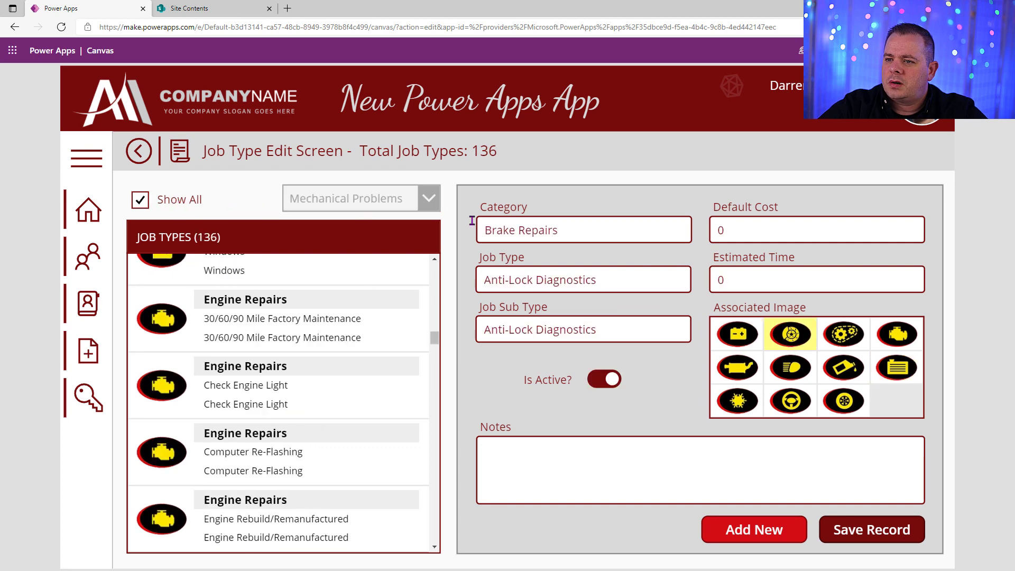
scroll(409, 392, up, 15)
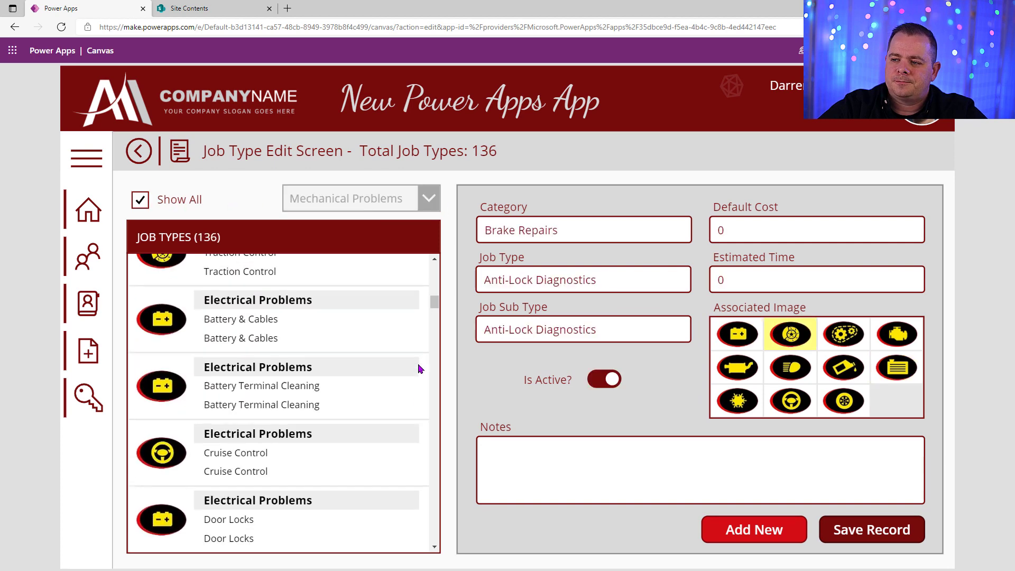
scroll(421, 357, up, 5)
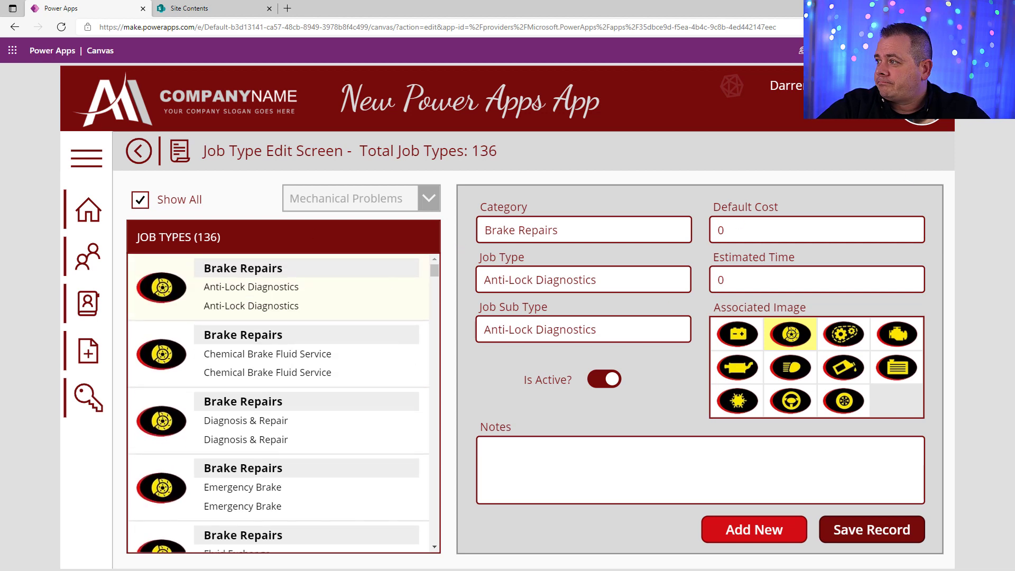
key(Escape)
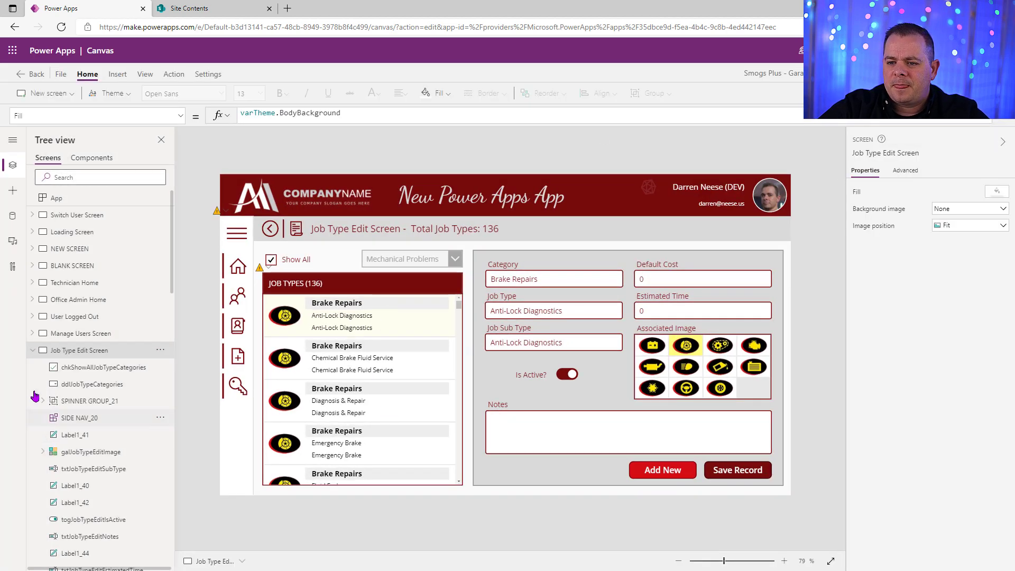
Copy the customer search label, txtCustomerSearch and icoCustomerSearchCancel from Group2 on the Customer Listing Screen.
click(32, 350)
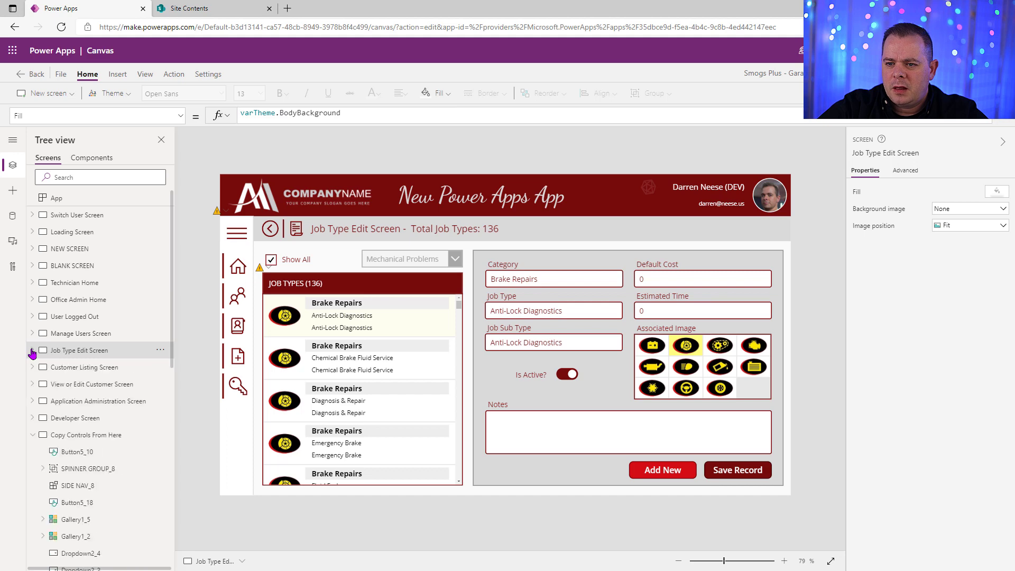
click(105, 373)
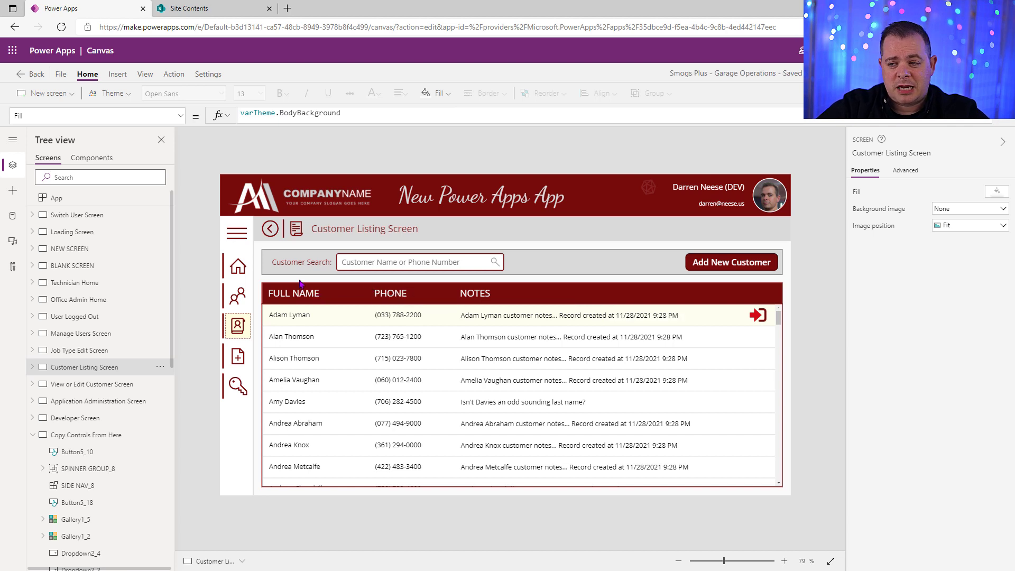
click(309, 266)
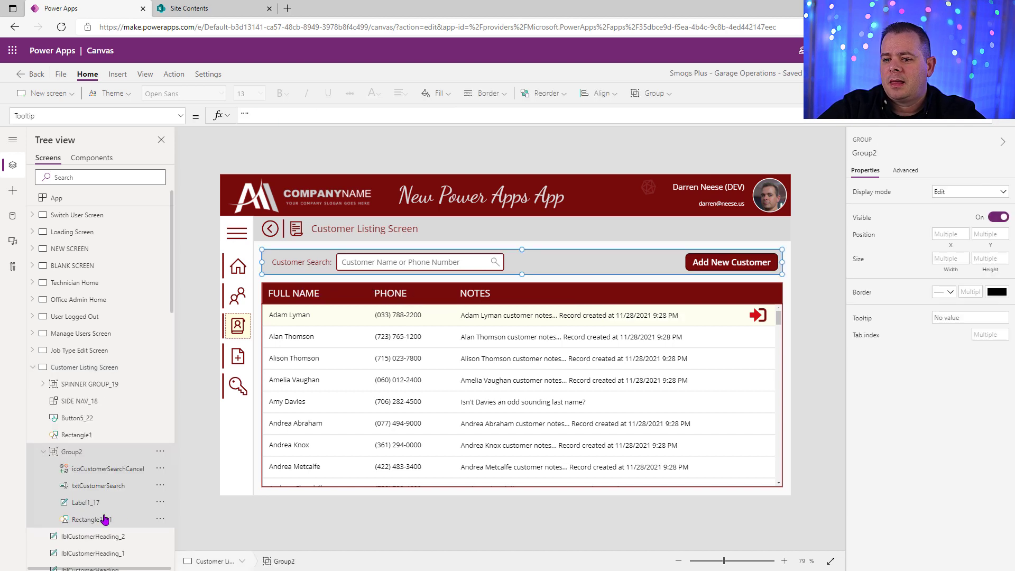
scroll(135, 449, down, 3)
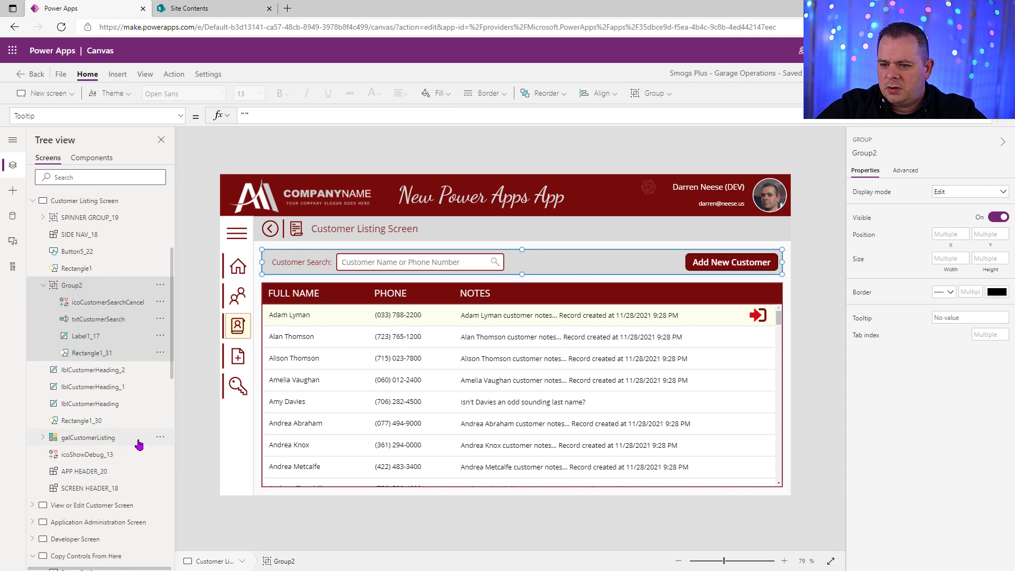
click(116, 348)
click(117, 331)
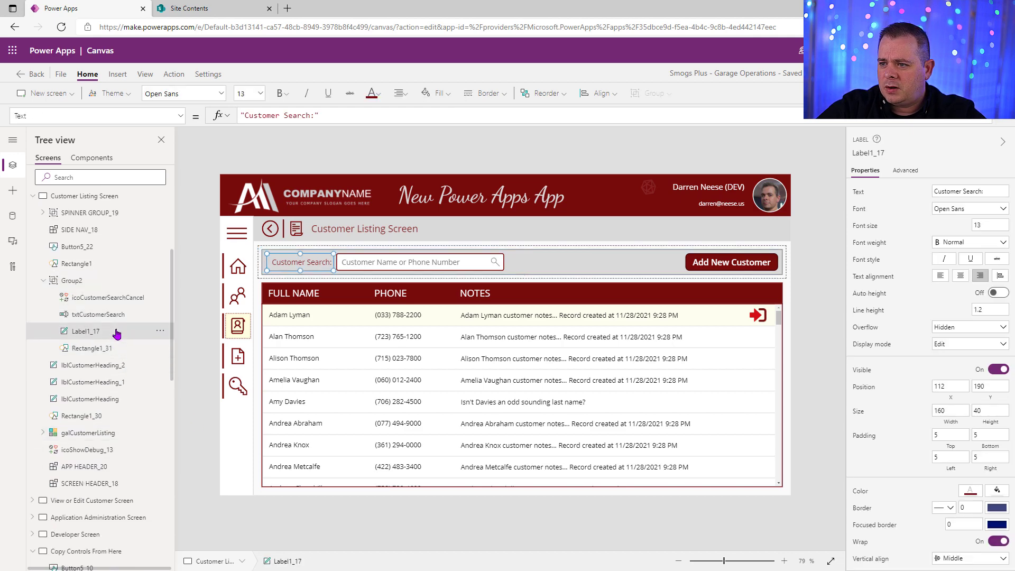
shift+click(127, 298)
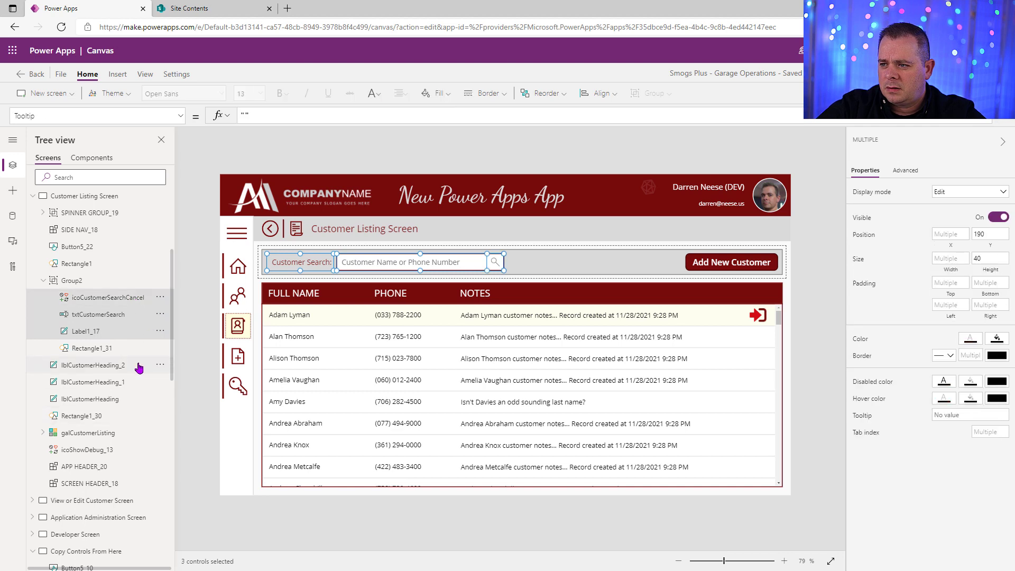
click(160, 297)
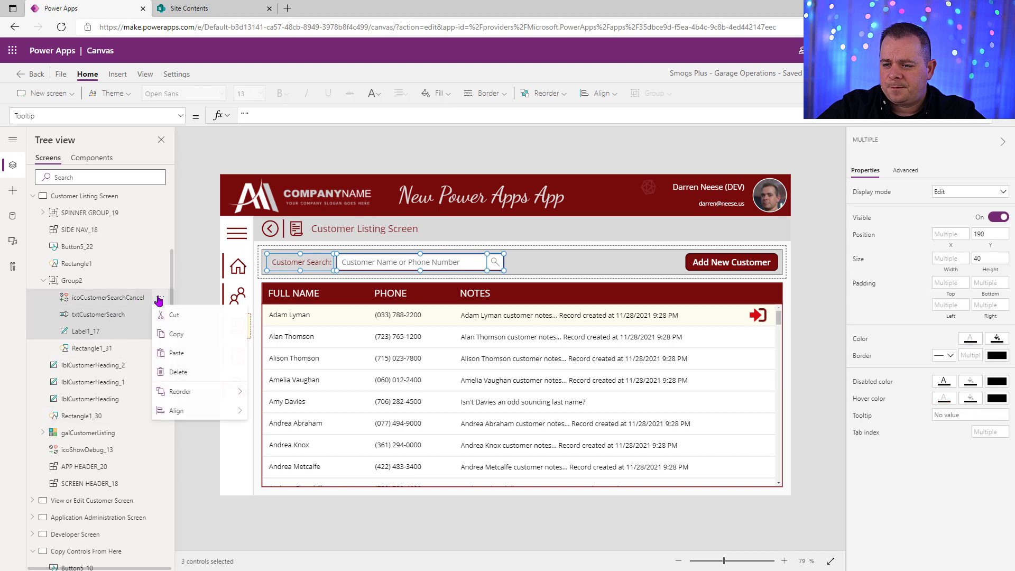
click(174, 333)
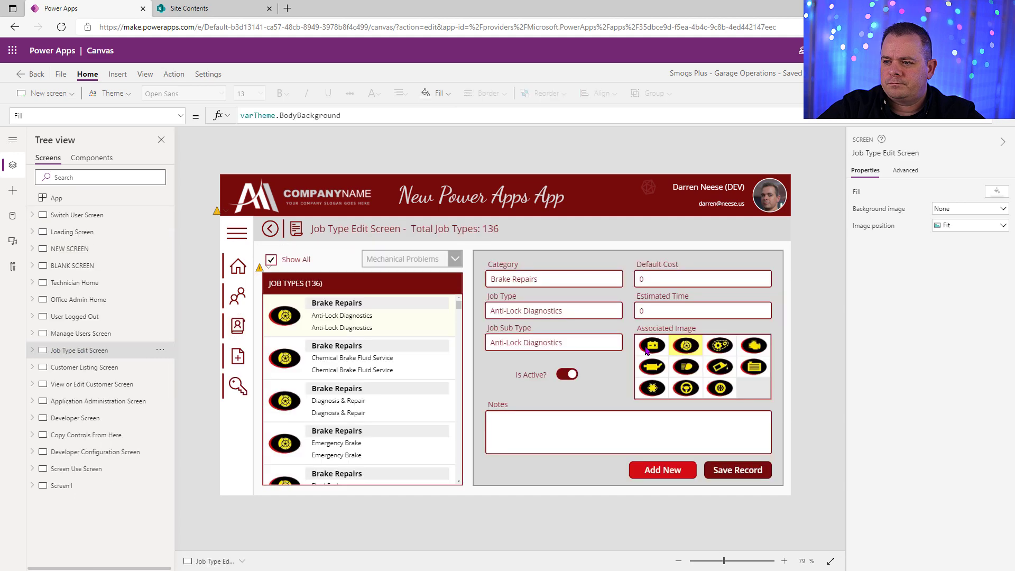
Paste the three search controls onto the Job Type Edit Screen and place them in the screen header beside the total job types.
key(ctrl+v)
drag(428, 262, 696, 228)
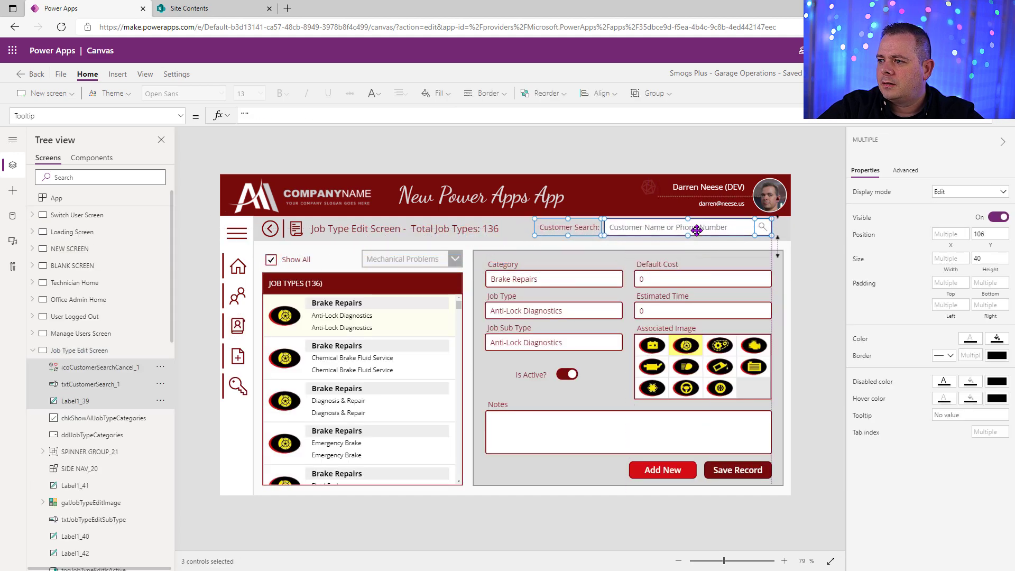
click(813, 269)
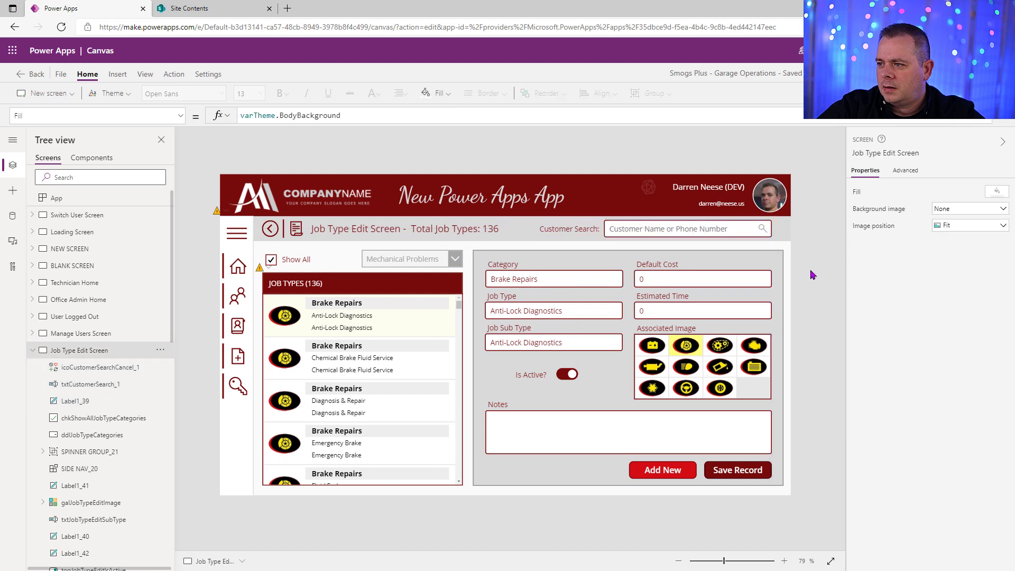
Set the pasted search box's hint text to Search and delete the Customer Search label beside it.
click(687, 236)
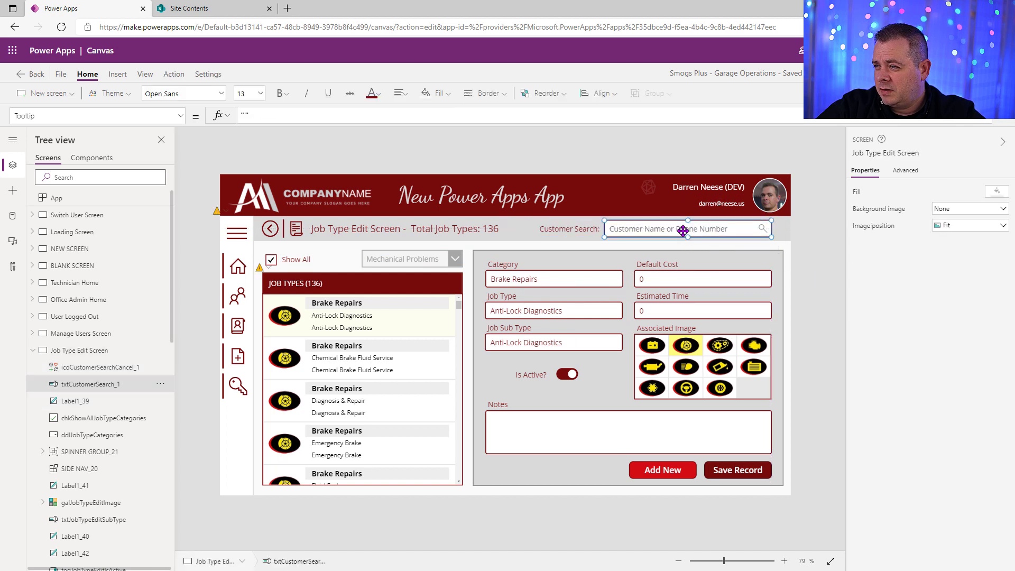
triple_click(954, 236)
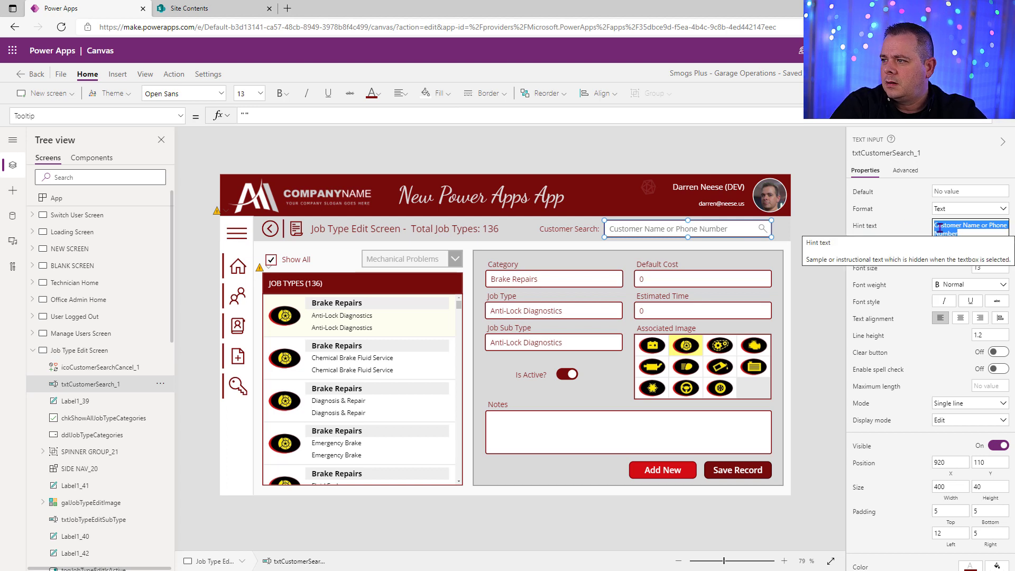
text(Search)
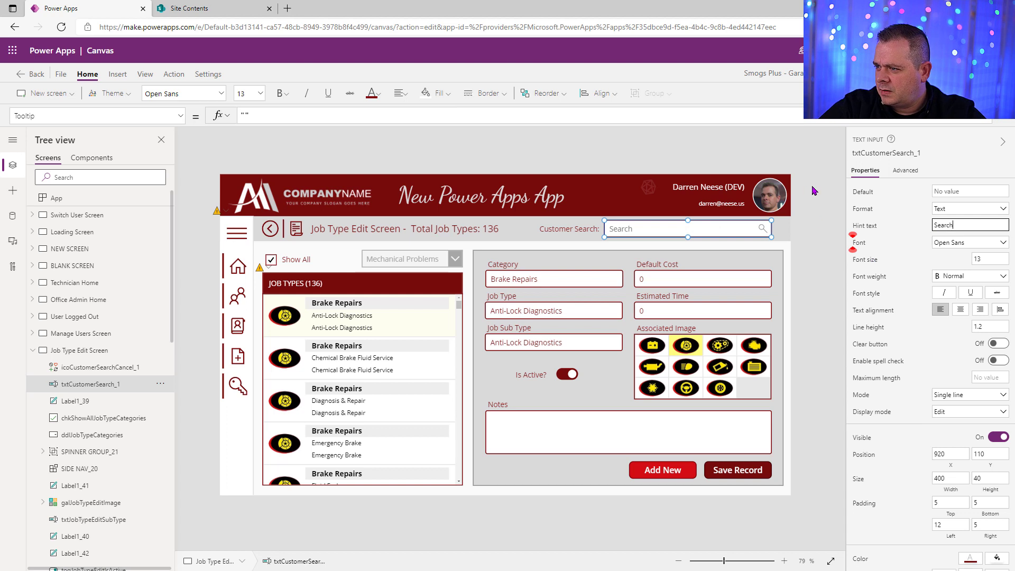
click(574, 231)
key(Delete)
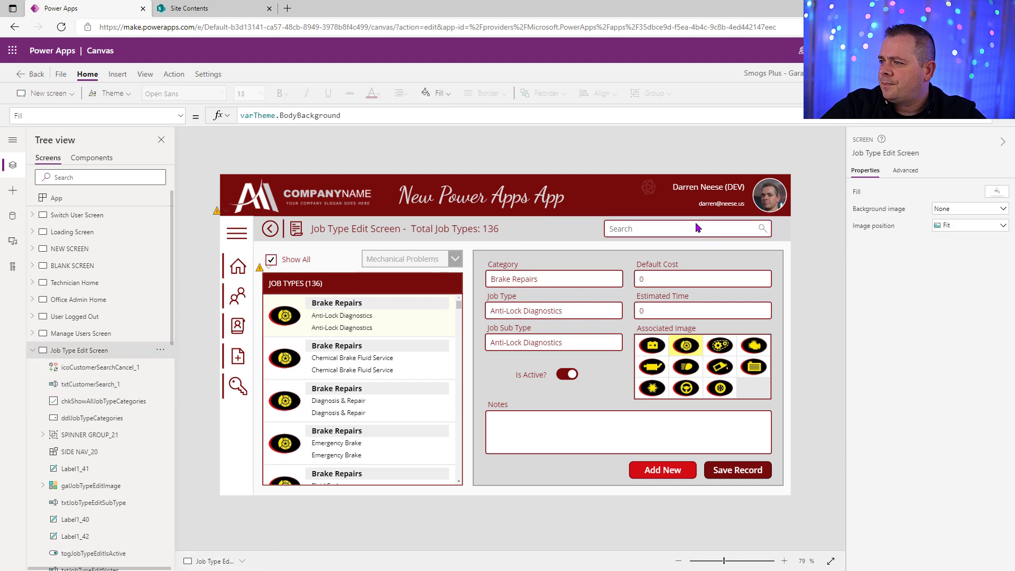
Narrow the search box to less than half its width and move it with its search icon into the JOB TYPES heading's right end.
click(696, 227)
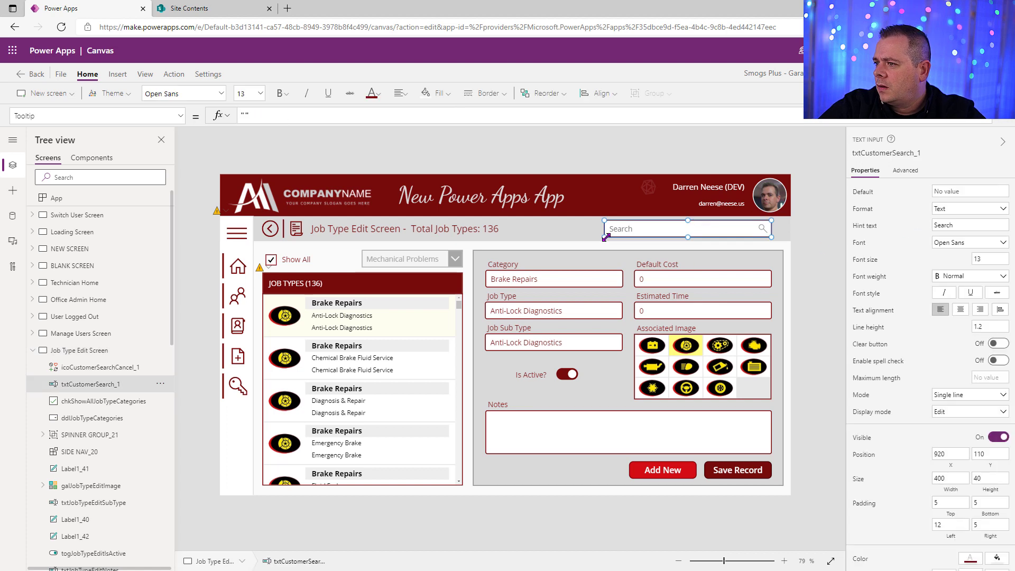
drag(604, 238, 706, 236)
ctrl+click(106, 367)
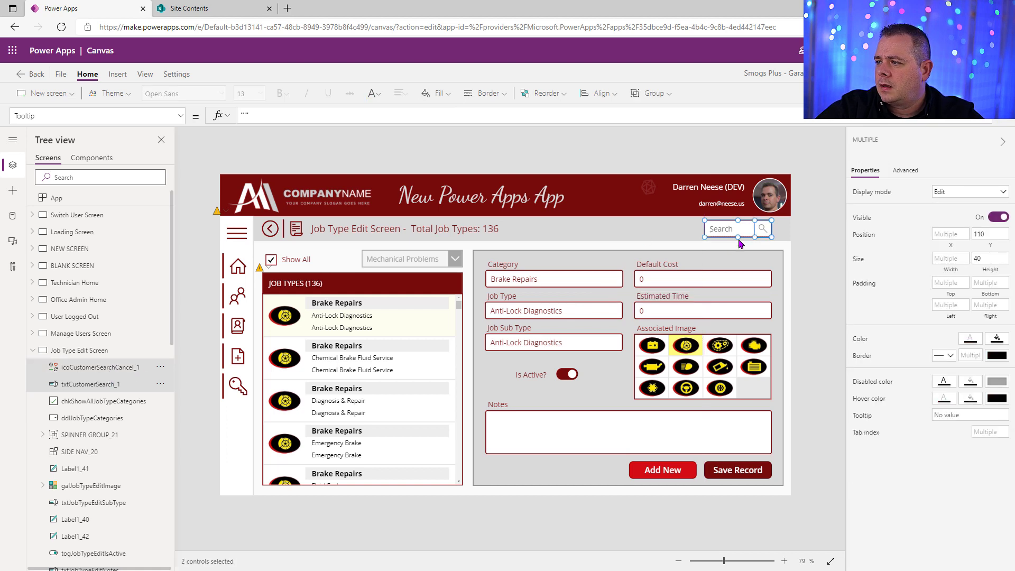
drag(743, 229, 428, 283)
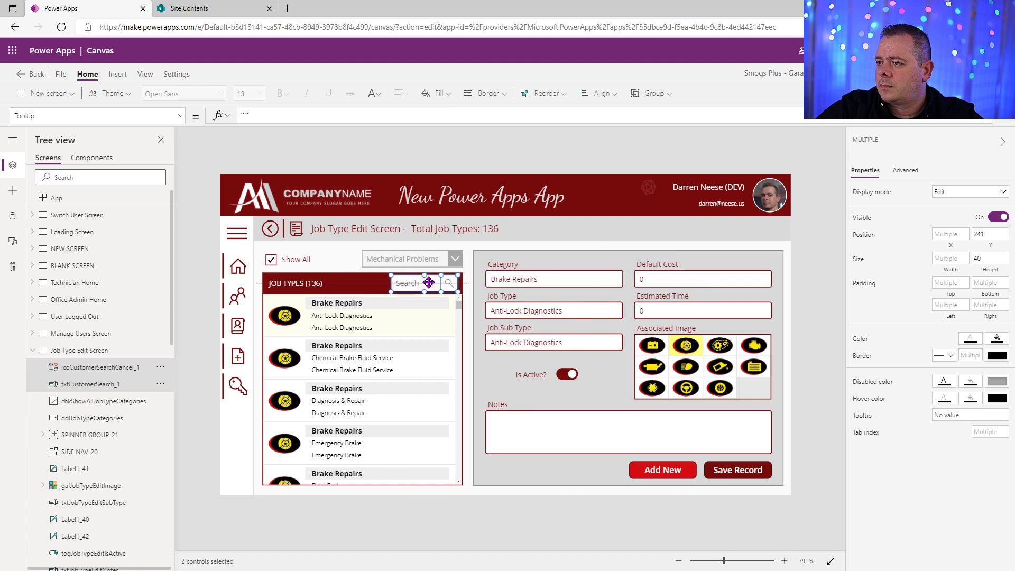
Widen the search box leftward in the JOB TYPES heading to a width of 261 and set its height to 40.
click(810, 294)
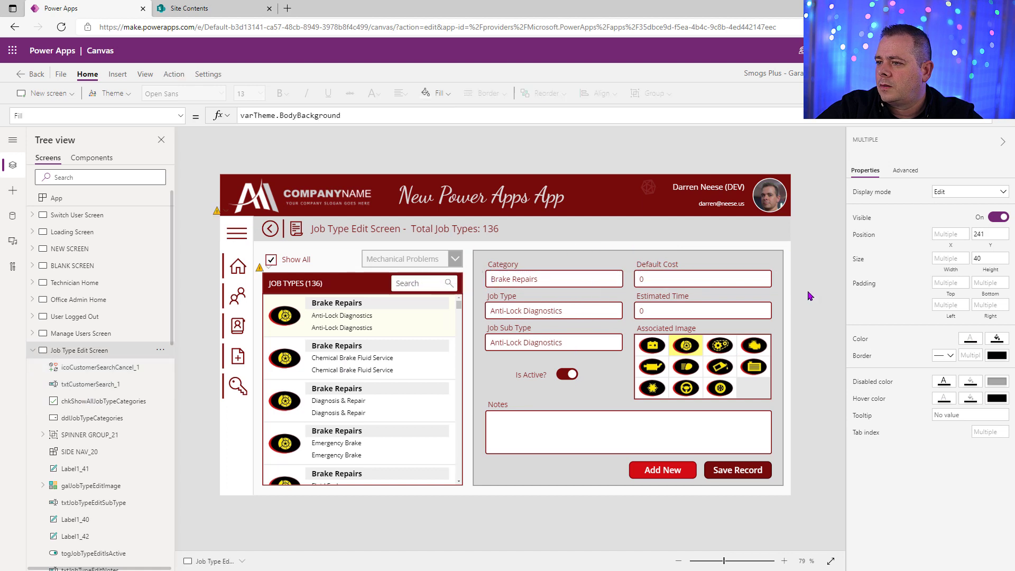
click(425, 289)
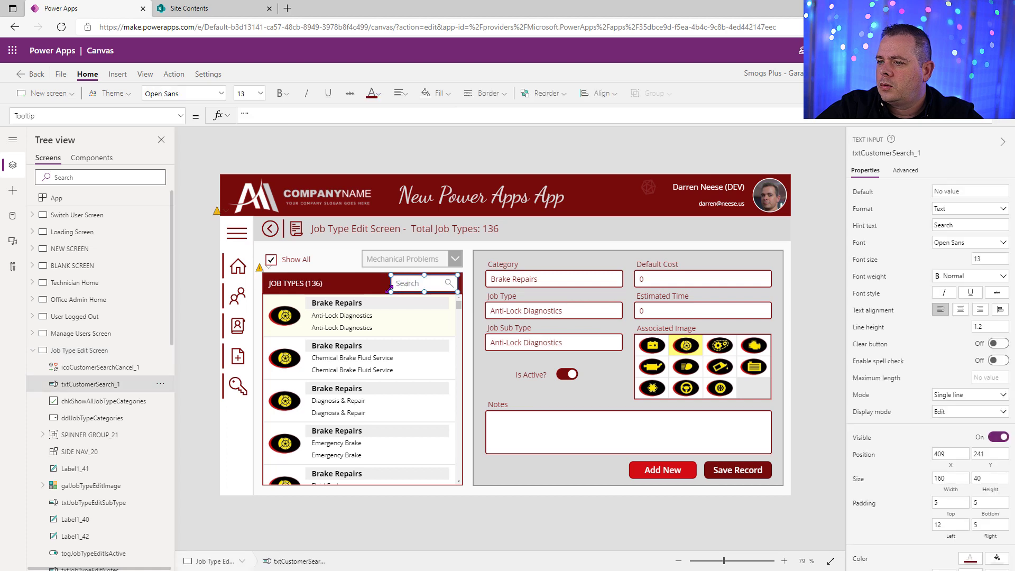
drag(389, 289, 350, 288)
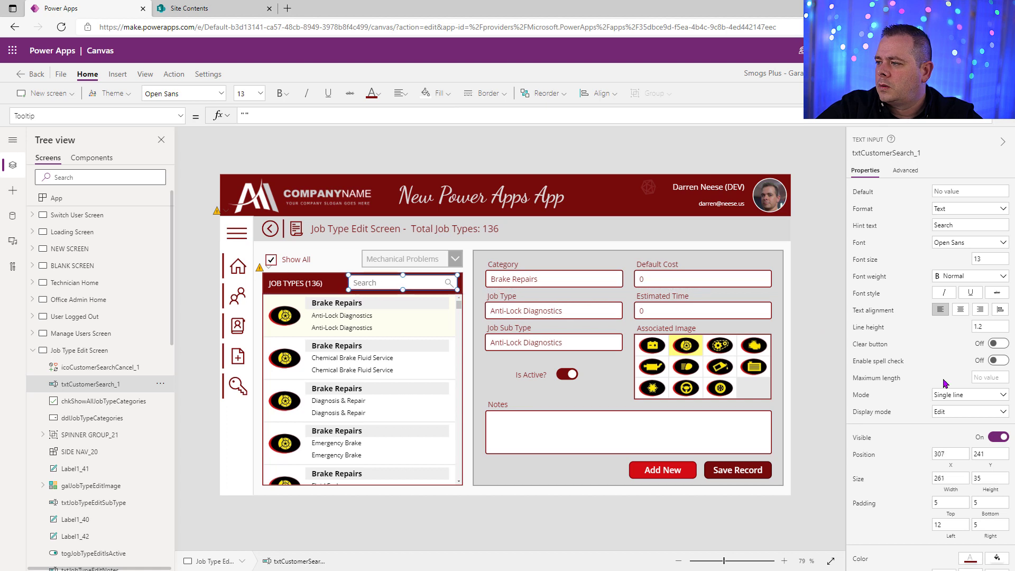
click(998, 478)
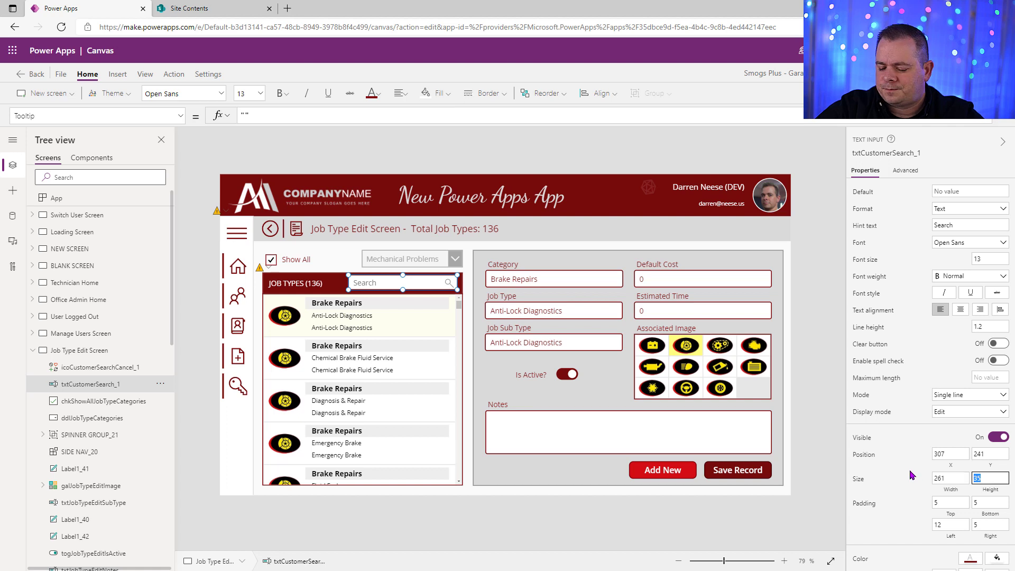
text(40)
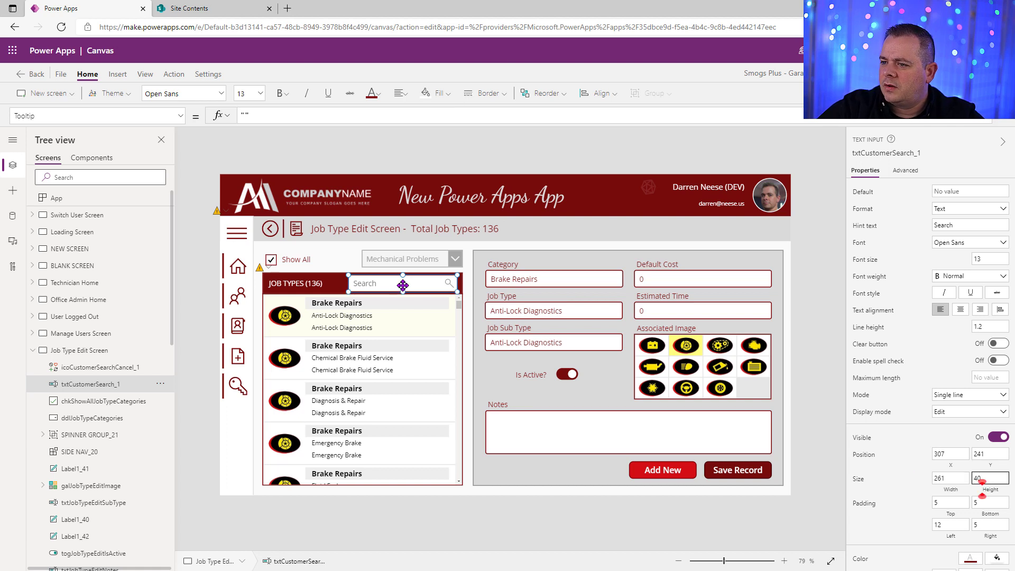
click(815, 268)
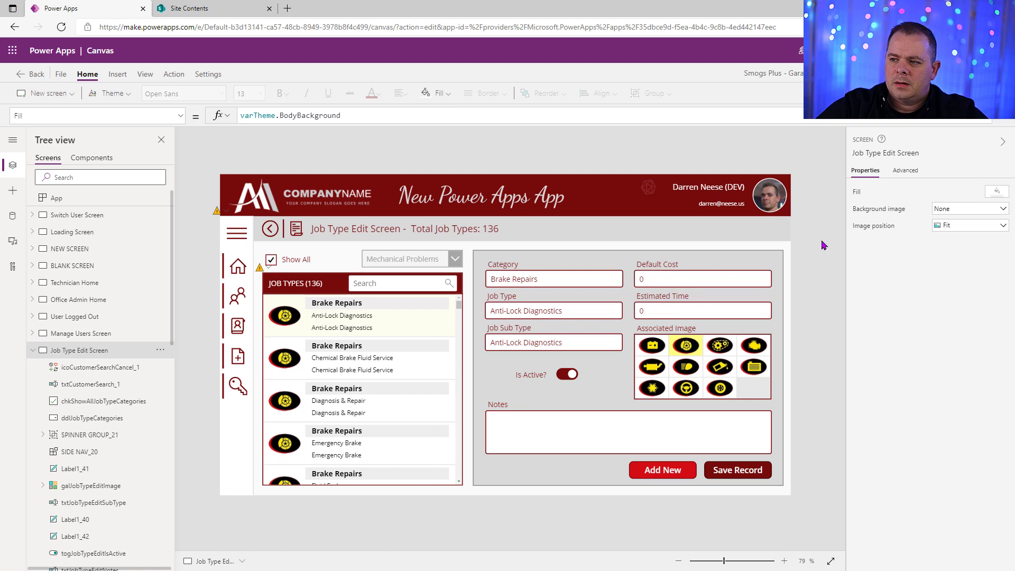
Extend the job type category dropdown's left edge to X 307, in line with the search box below it.
click(317, 263)
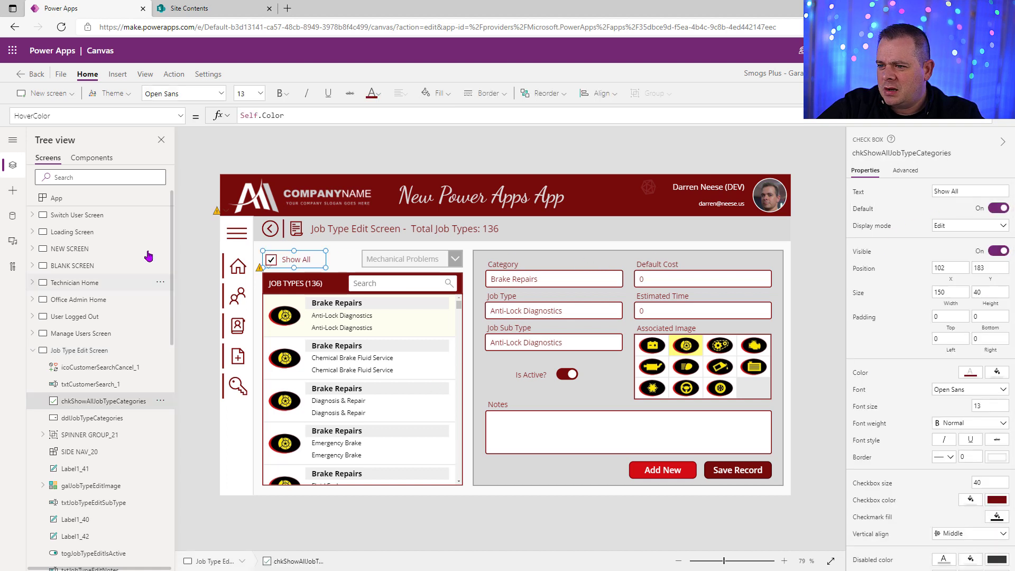
click(830, 212)
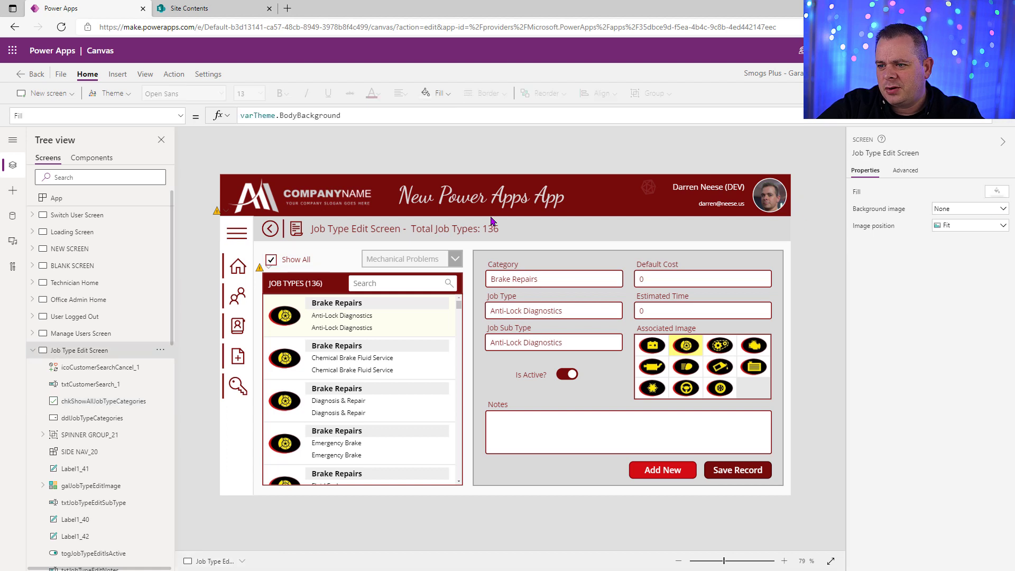
click(364, 262)
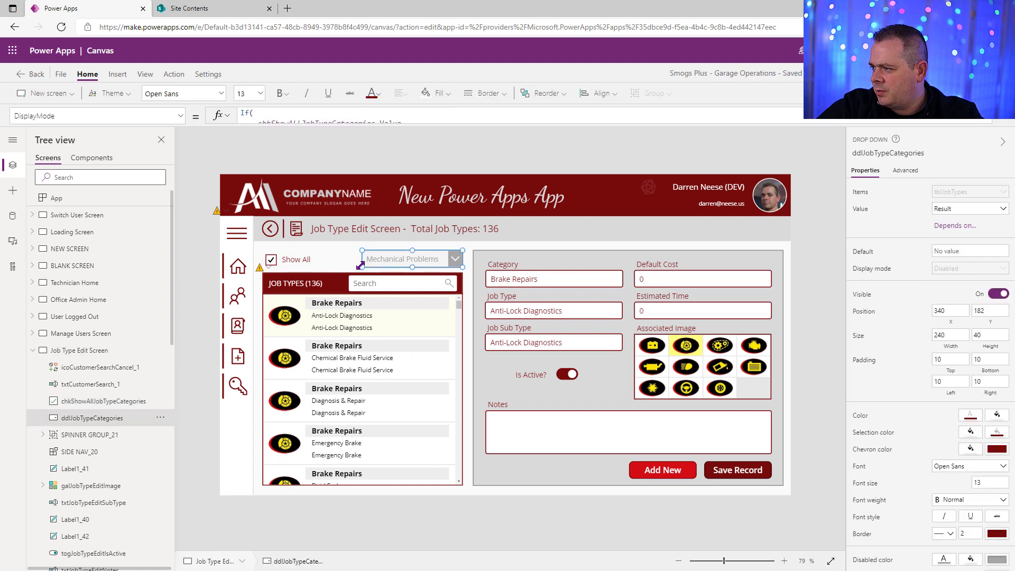
drag(360, 265, 347, 266)
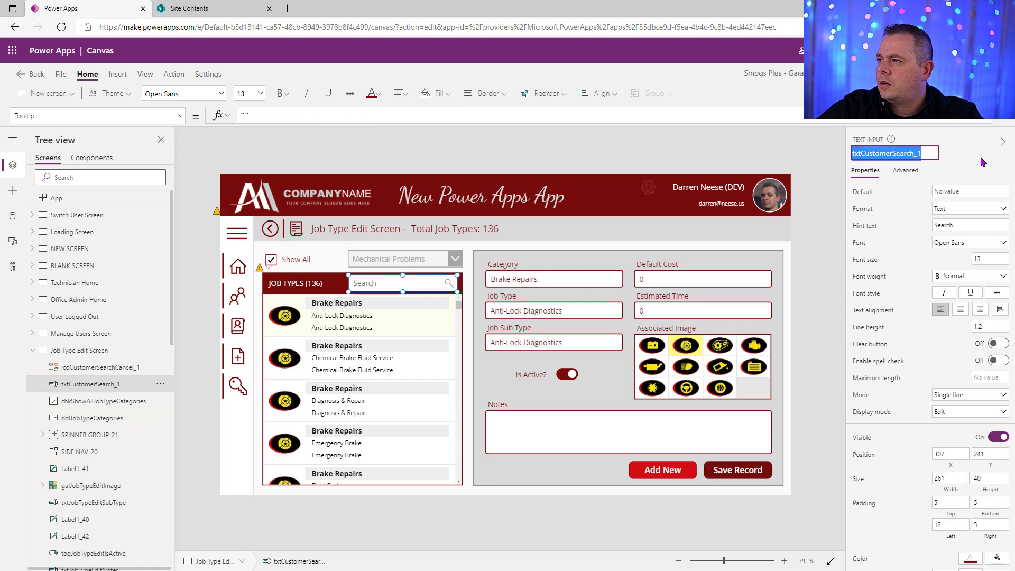
Rename the search text input as txtJobTypeSearch.
text(tx)
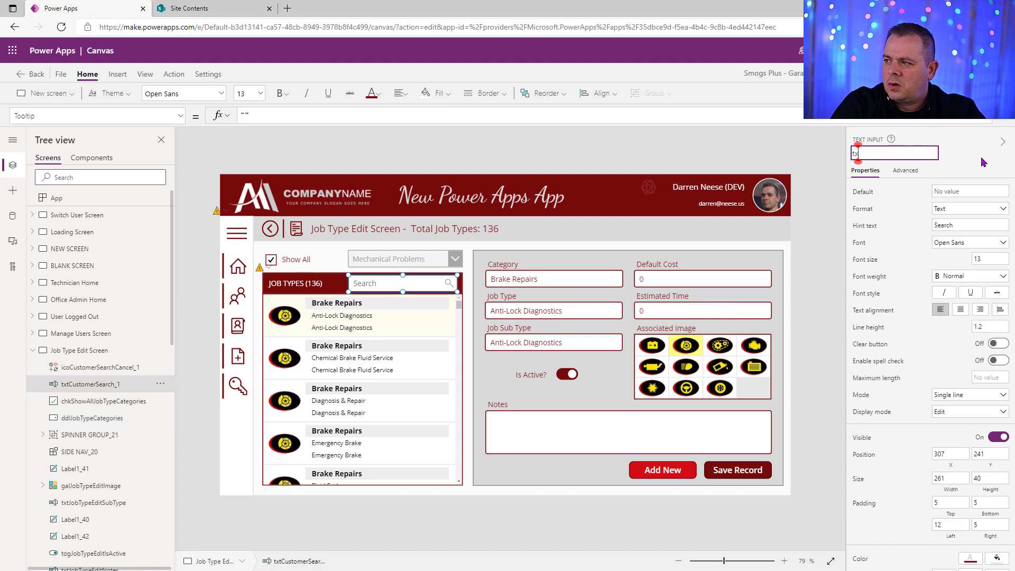
text(tJo)
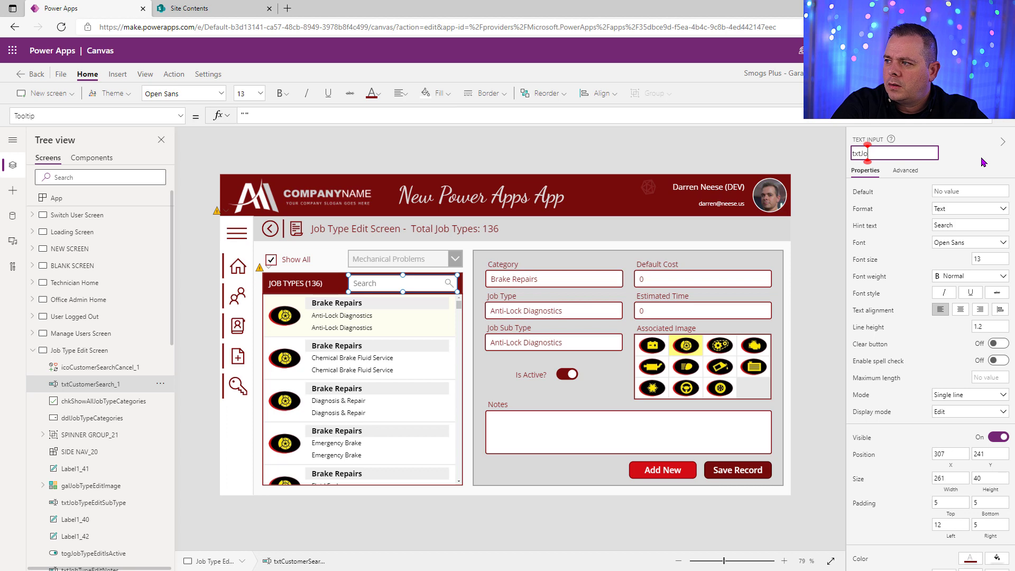
text(bTypeSearch)
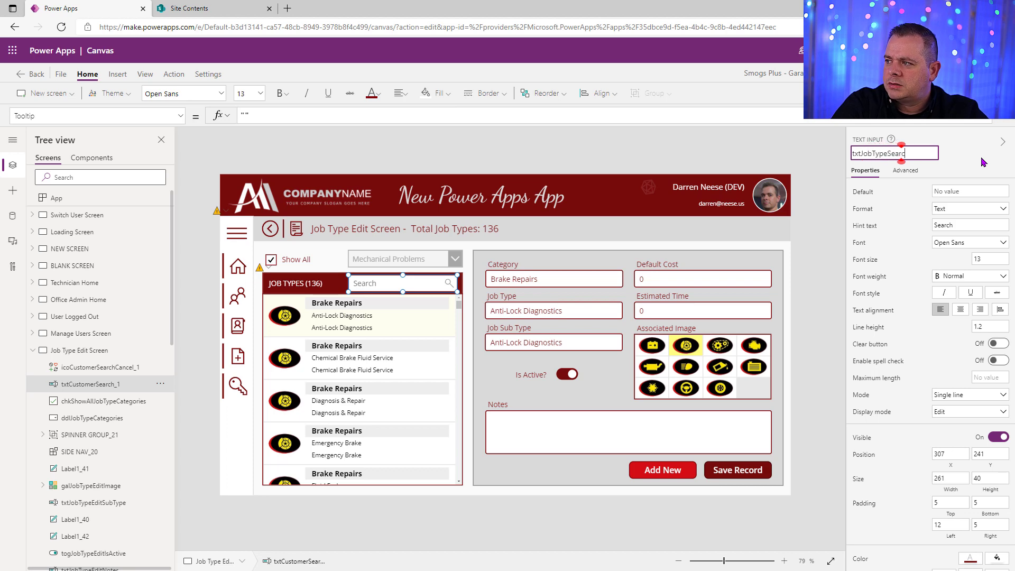
key(Return)
Move the search box and its search icon together slightly right, closer to the JOB TYPES heading's right end.
drag(723, 561, 762, 555)
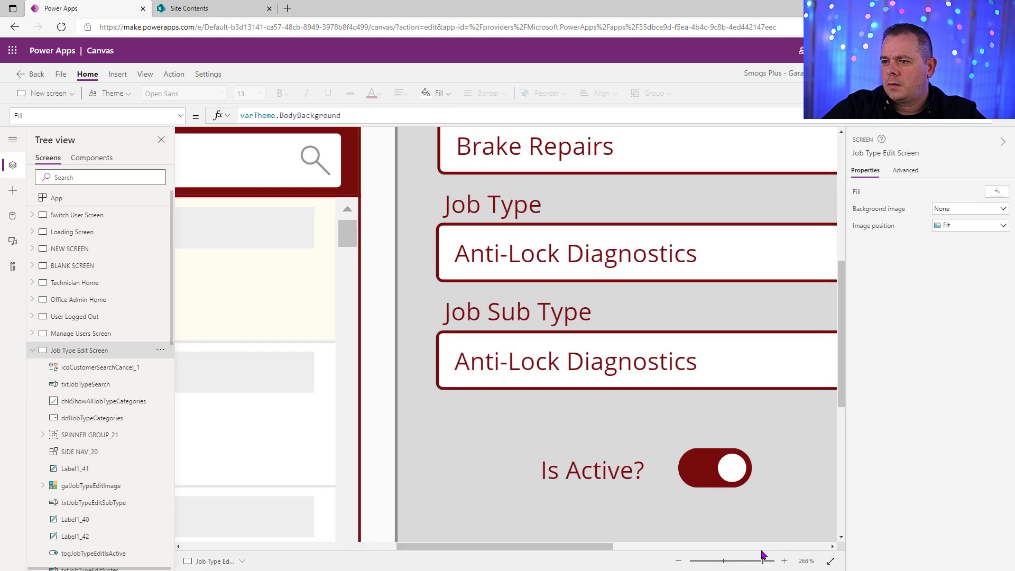
scroll(470, 329, up, 2)
scroll(471, 330, up, 2)
click(302, 375)
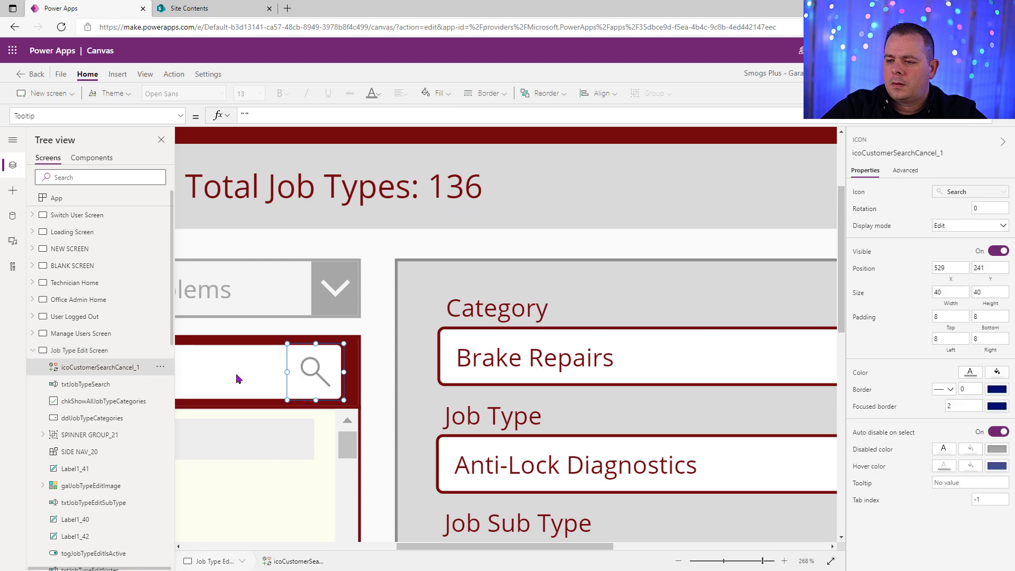
shift+click(236, 373)
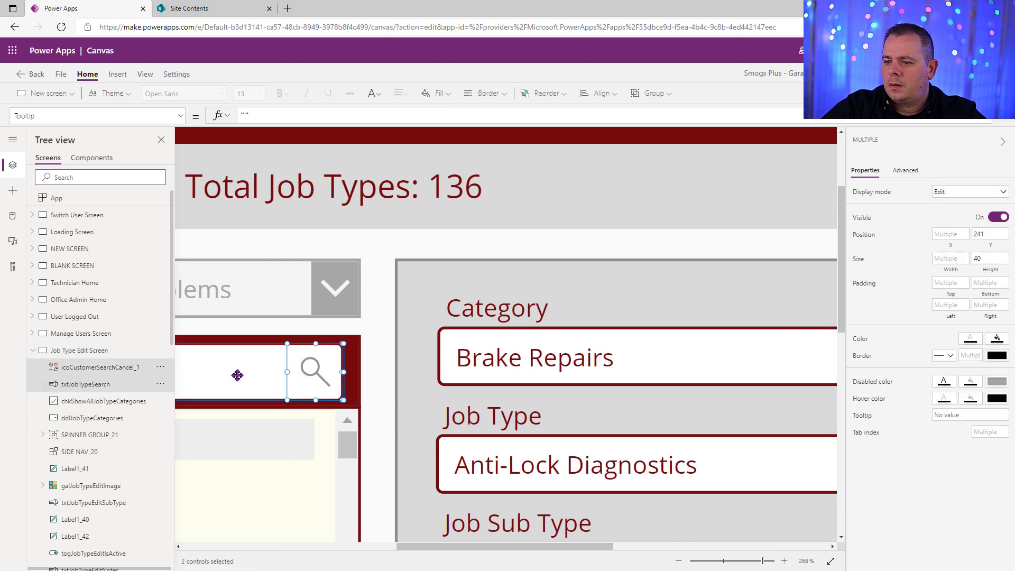
drag(238, 376, 249, 377)
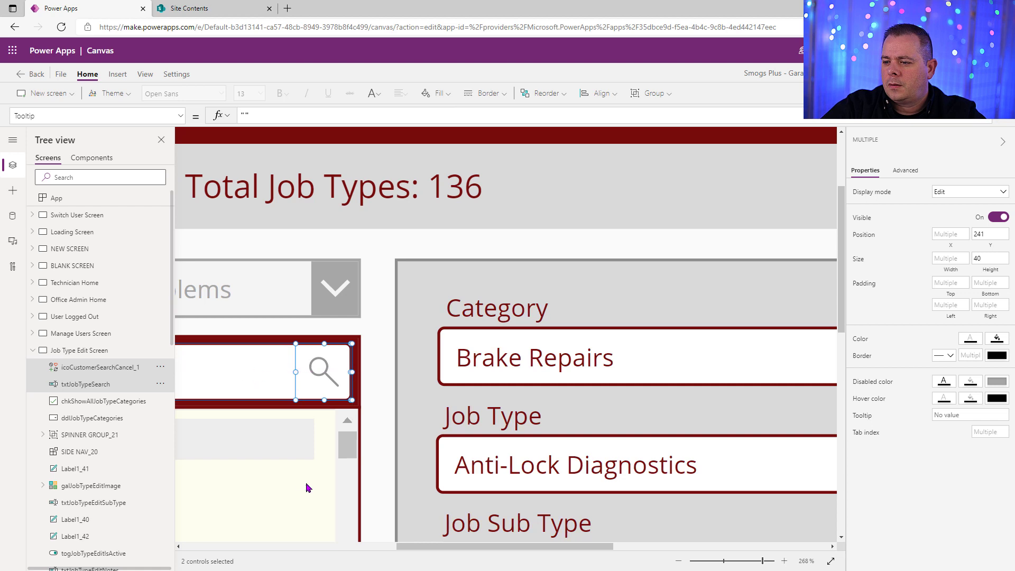
drag(497, 546, 364, 546)
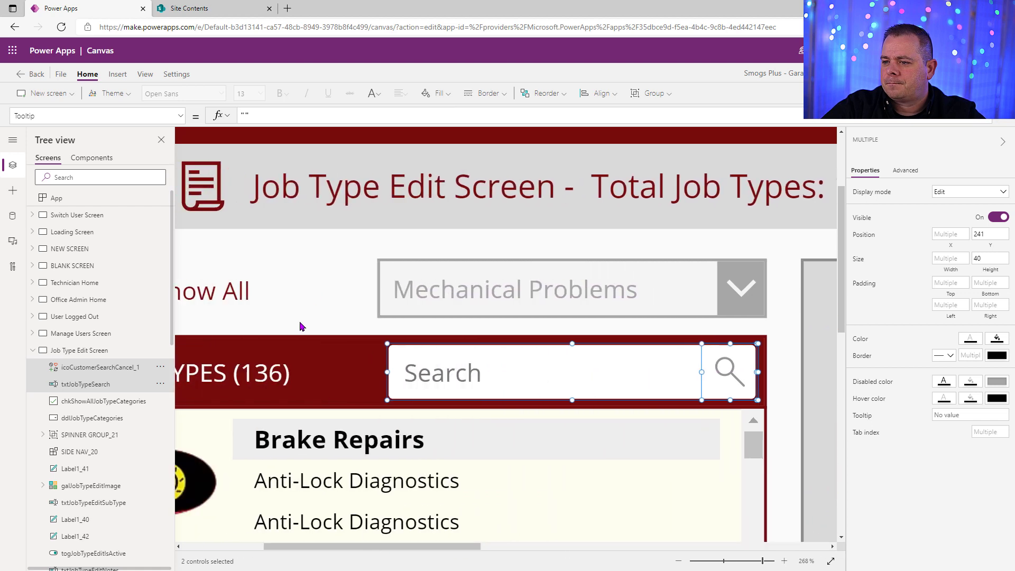
Extend the search box's left edge back to X 307 for a width of 267, aligned with the category dropdown.
click(320, 289)
click(386, 376)
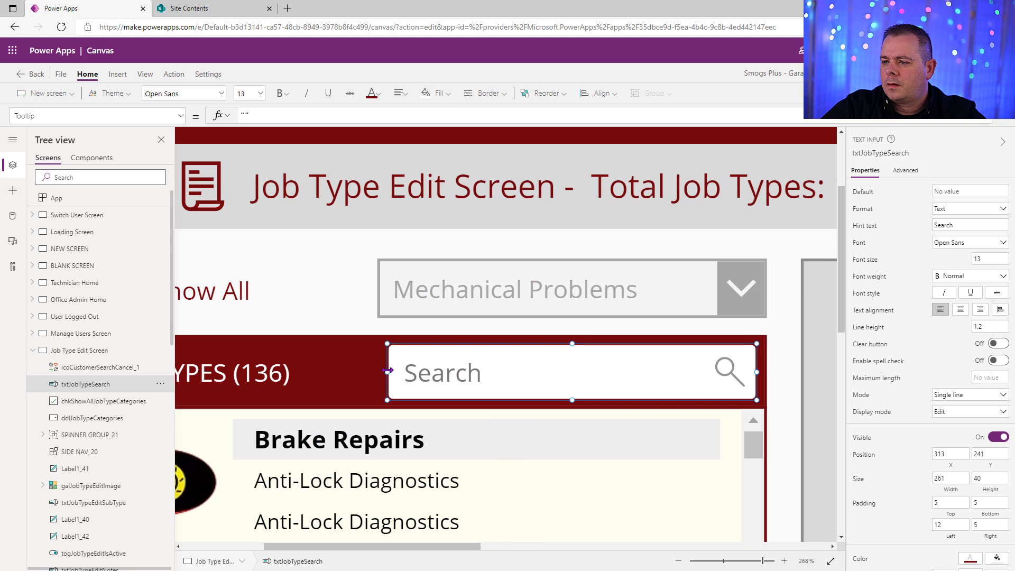
drag(383, 371, 381, 371)
click(332, 295)
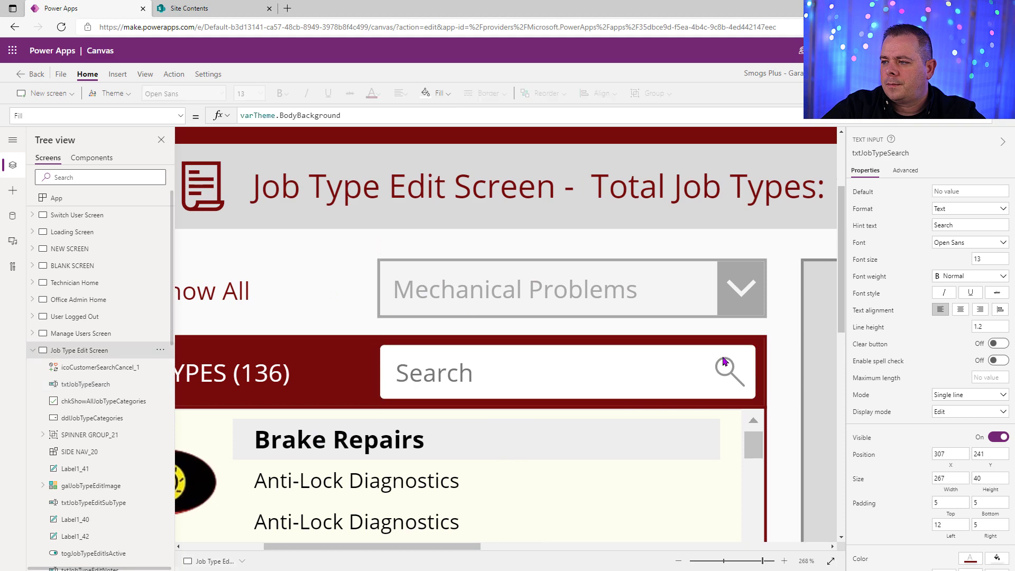
mouse_move(752, 561)
mouse_down()
mouse_move(735, 565)
mouse_move(745, 562)
mouse_up()
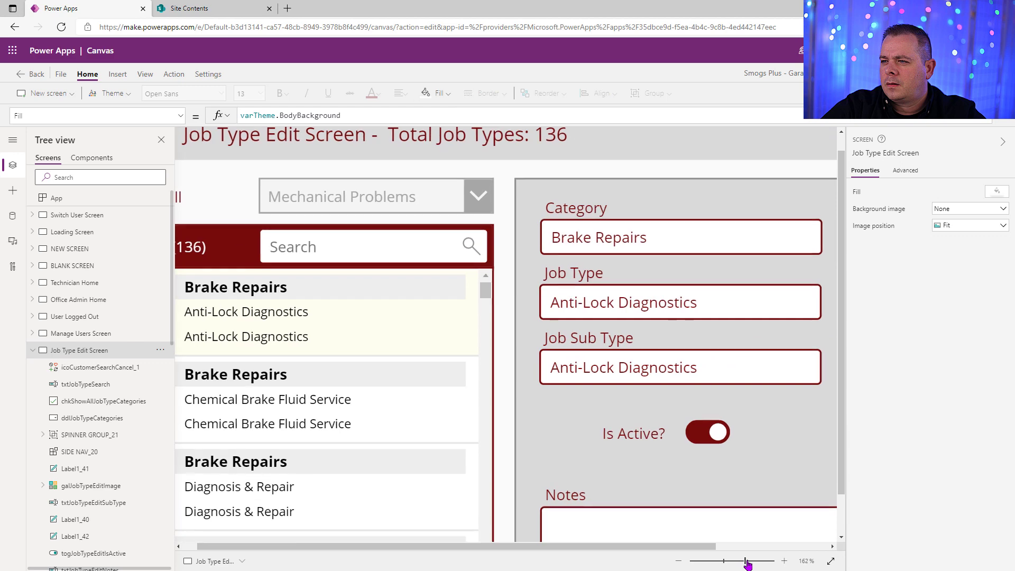
click(449, 200)
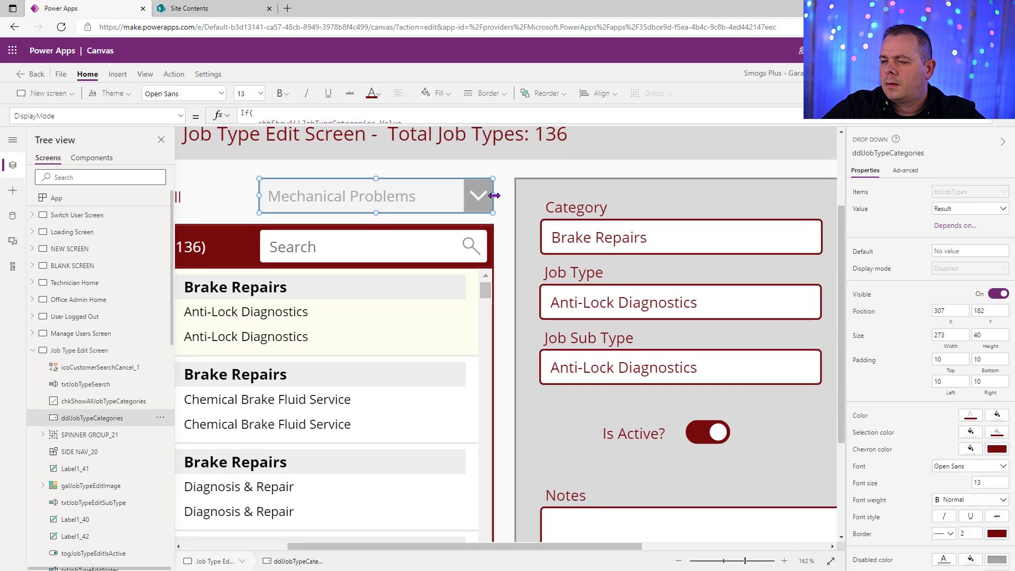
drag(769, 559, 724, 559)
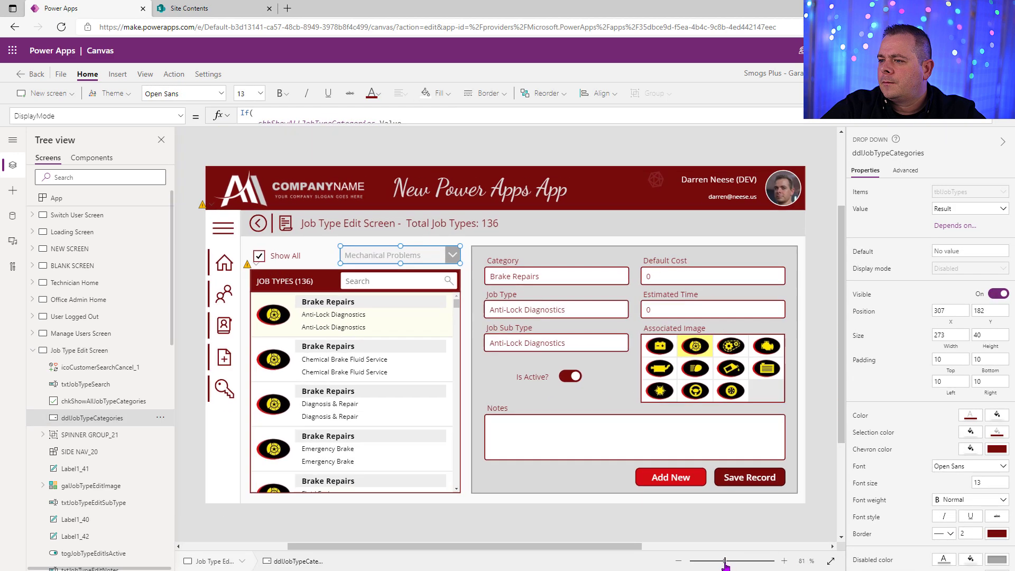
click(814, 326)
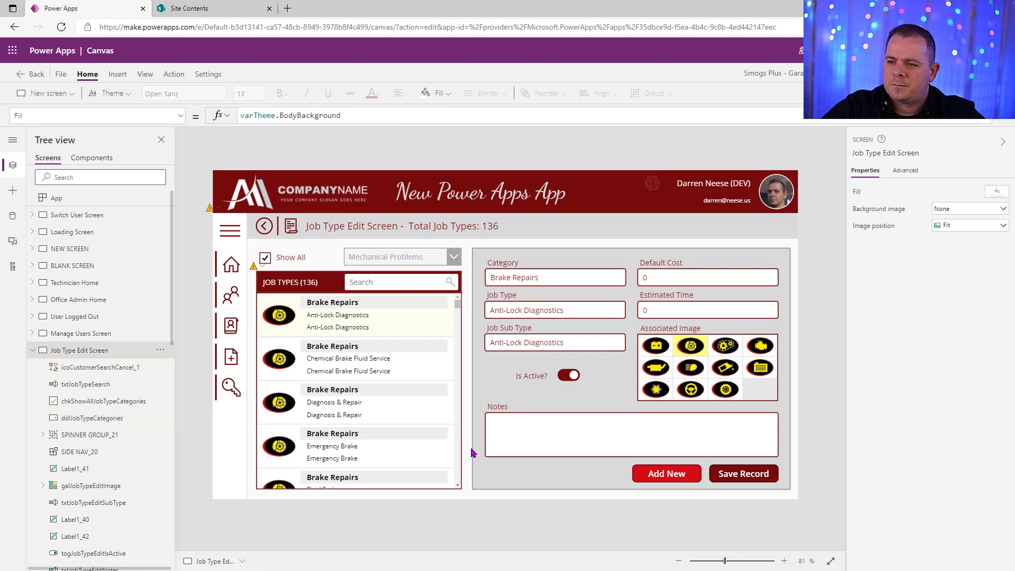
Open the galJobTypeListing gallery's Items formula for editing and remove the partial If(Len(txtJobTypeSearch.Text) condition above the Filter.
click(399, 349)
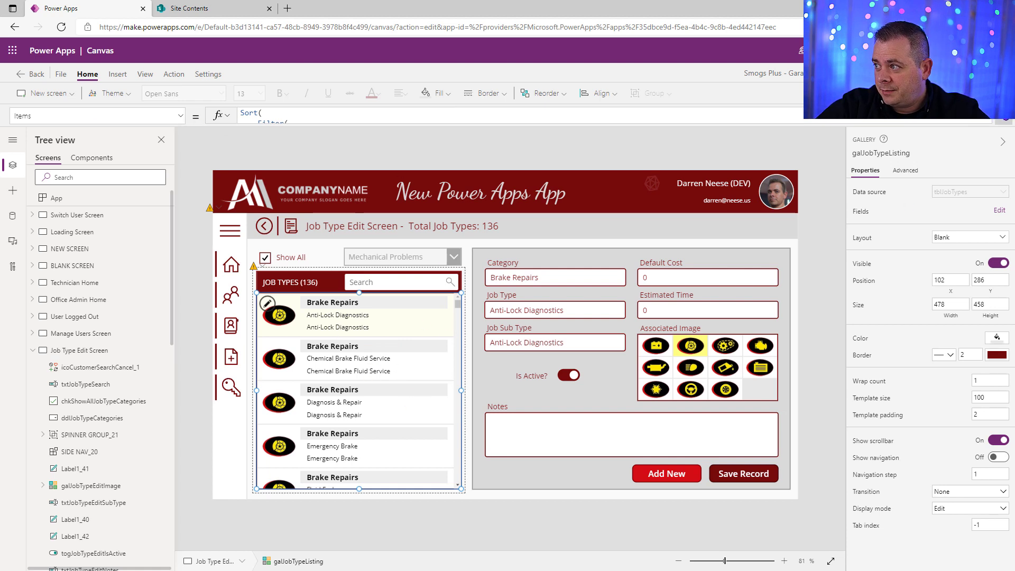
click(386, 283)
click(918, 155)
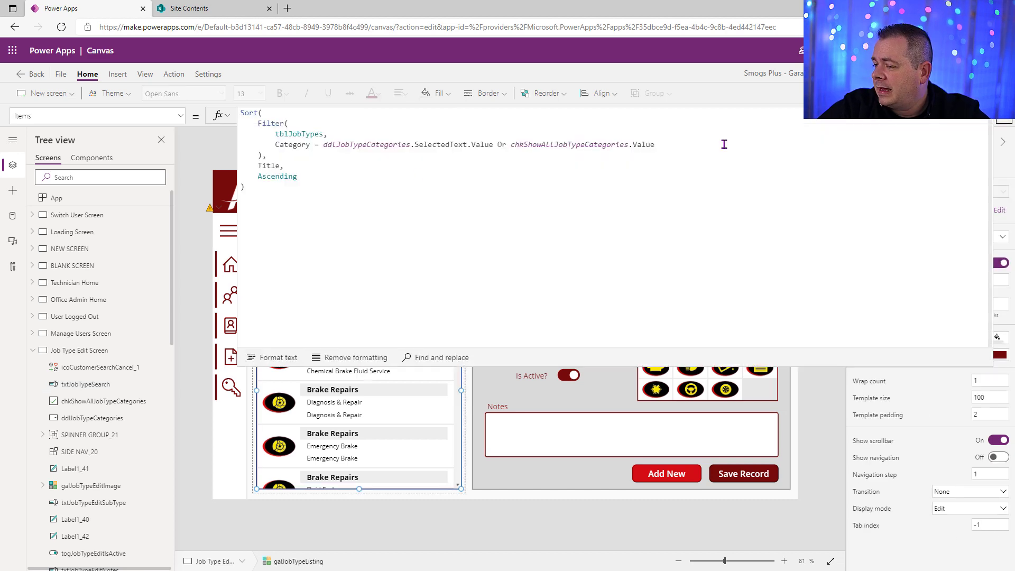
click(371, 344)
click(341, 186)
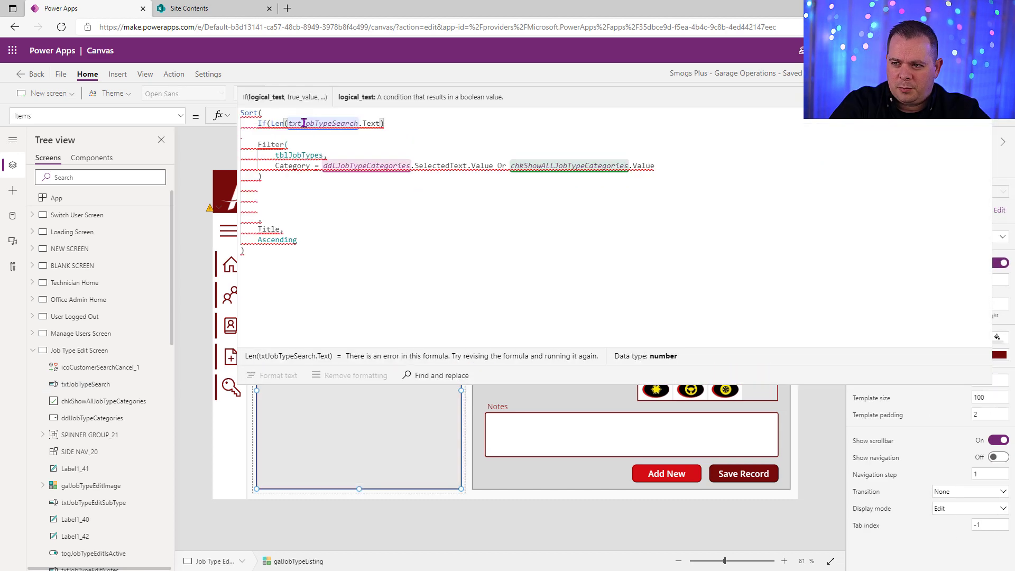
key(shift+Home)
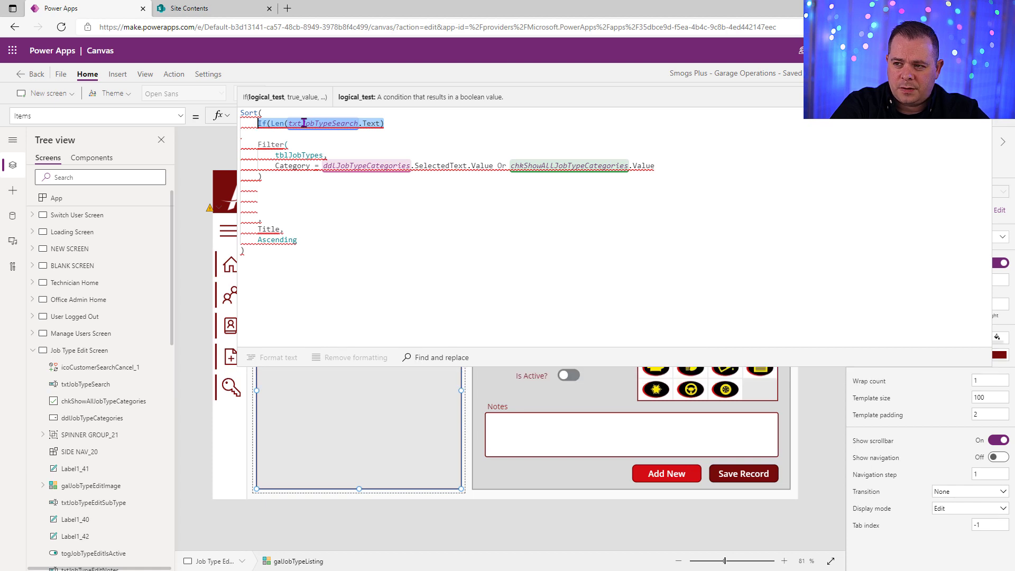
key(BackSpace)
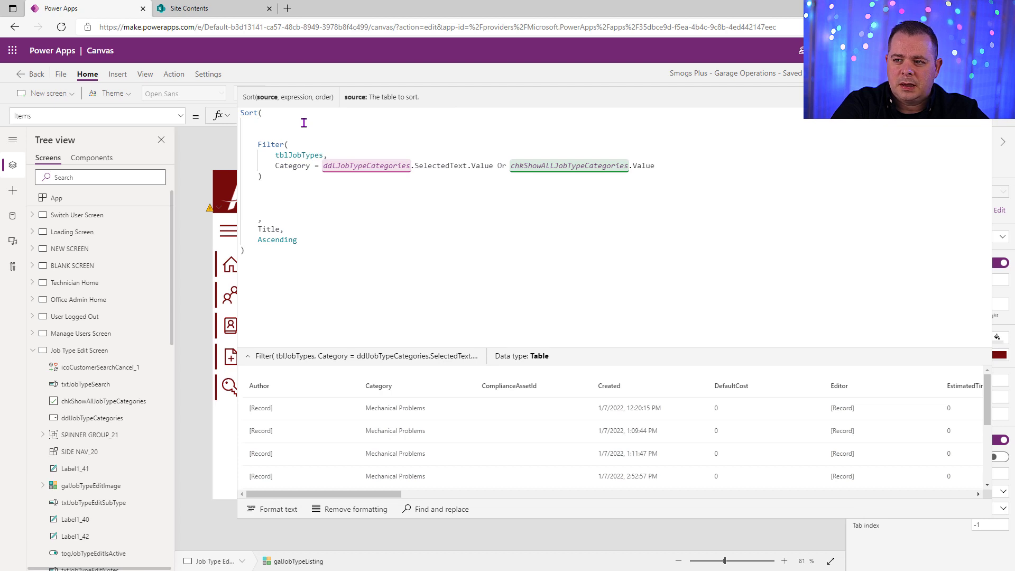
Wrap the gallery's Filter expression in a Search function using txtJobTypeSearch.Text as the search text and Title as the column.
text(Search()
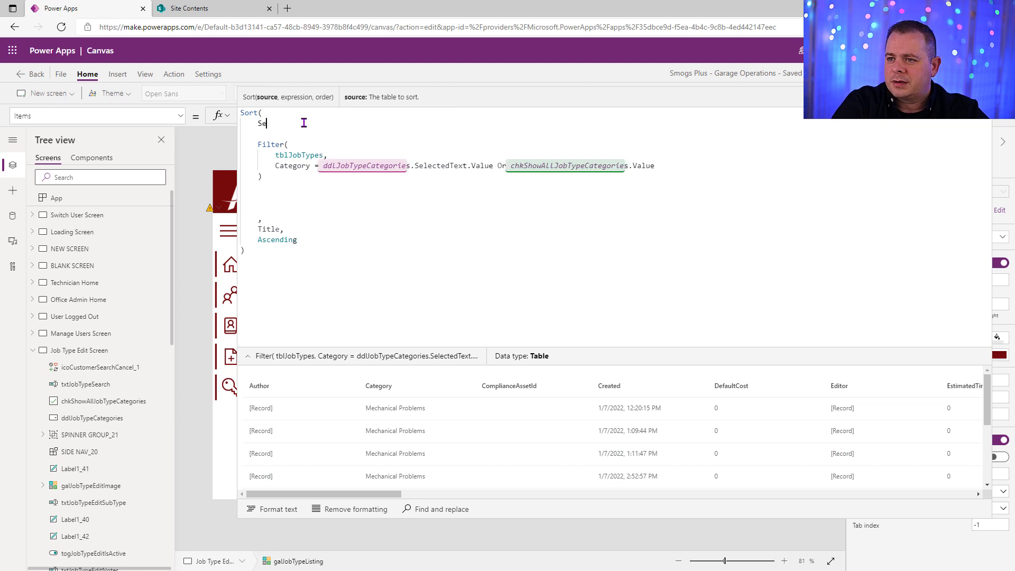
click(298, 181)
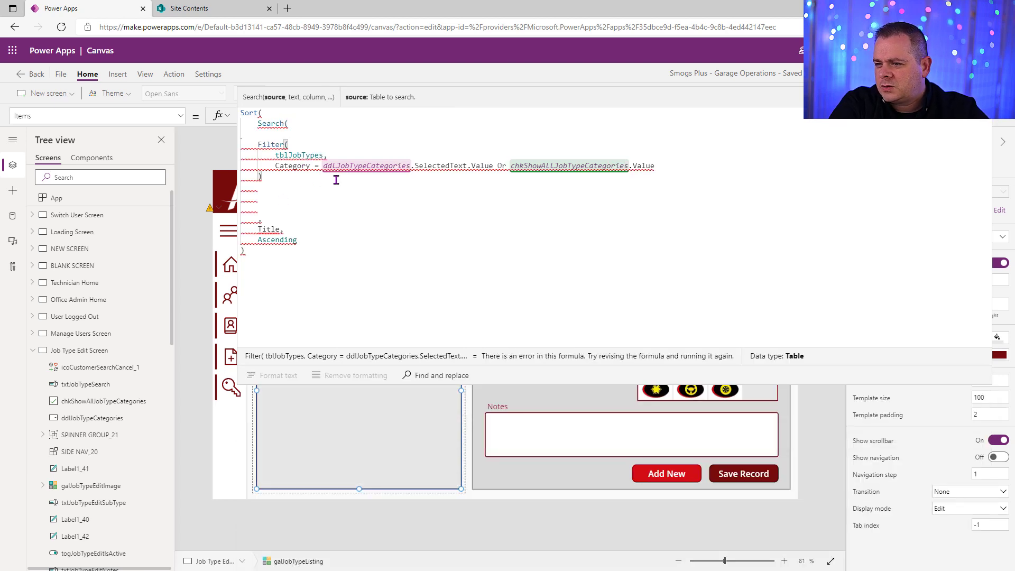
text(,)
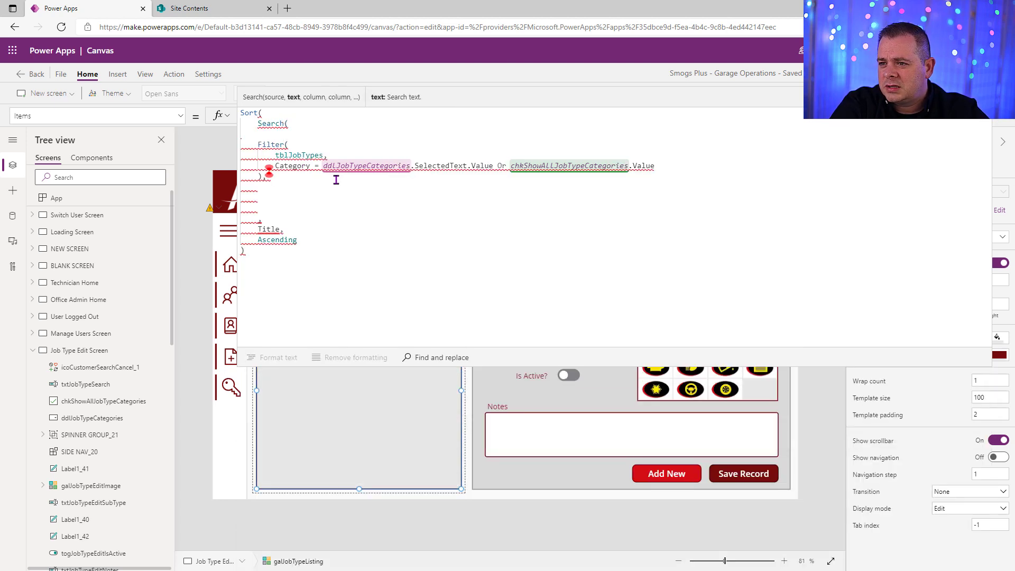
text( txtJobTypeSearch.Text)
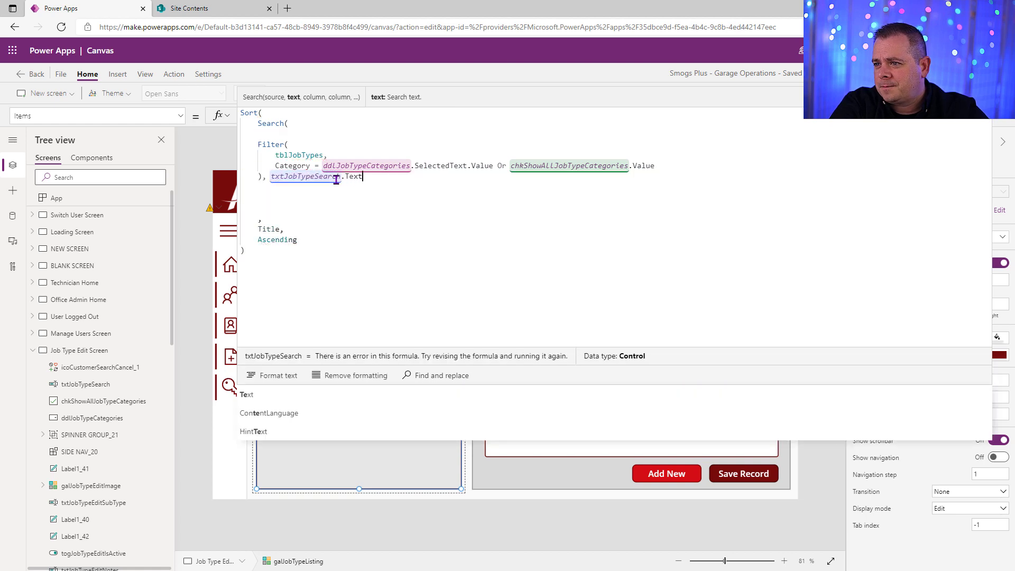
text(, Title)
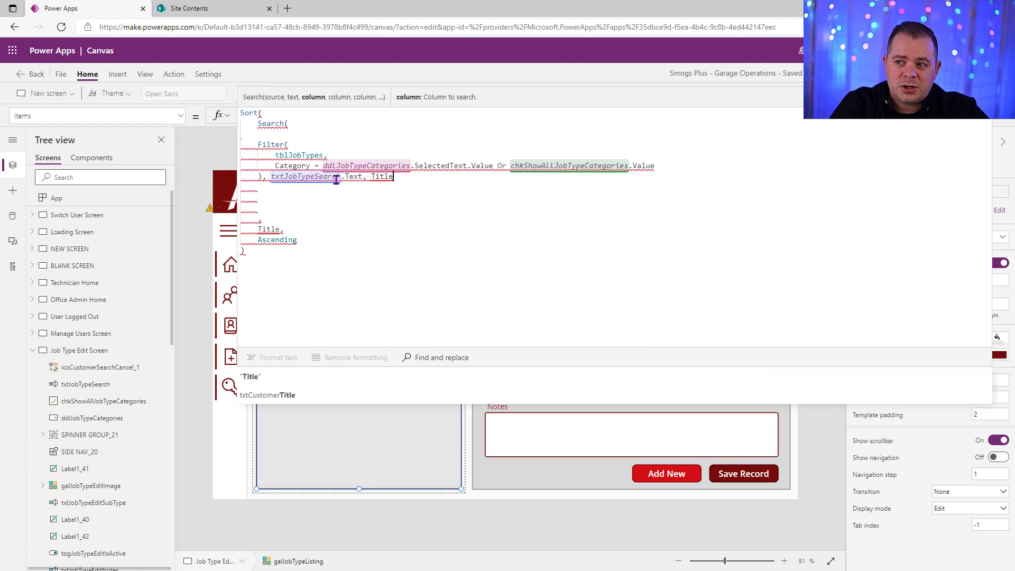
text())
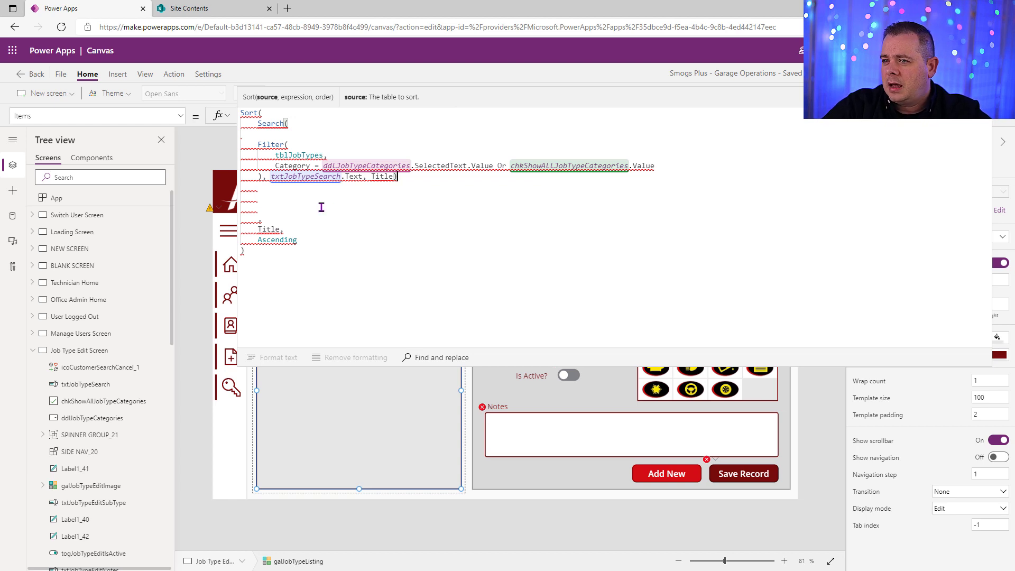
Enclose the Search function's Title column name in double quotation marks in the gallery's Items formula.
click(373, 177)
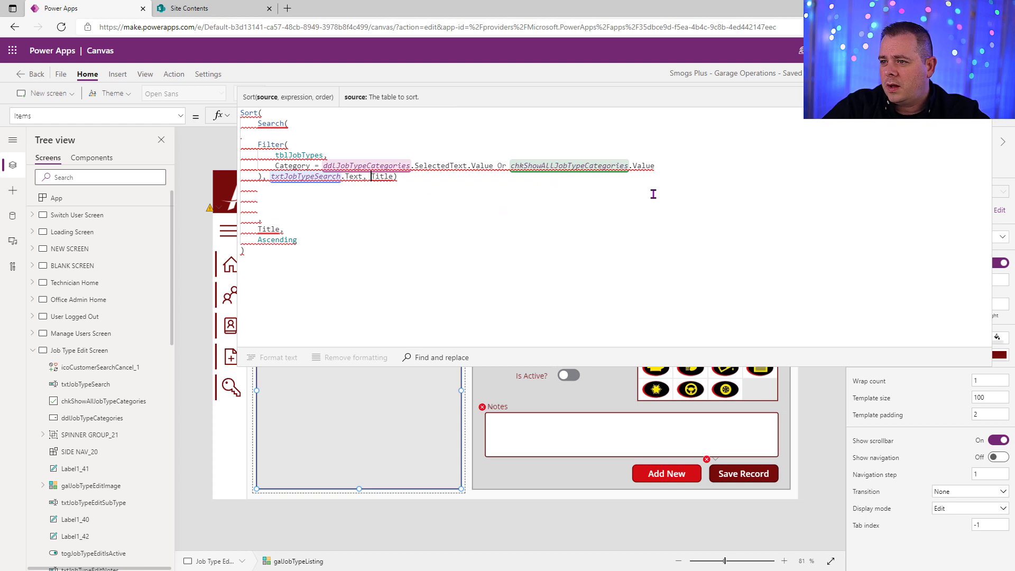
text(")
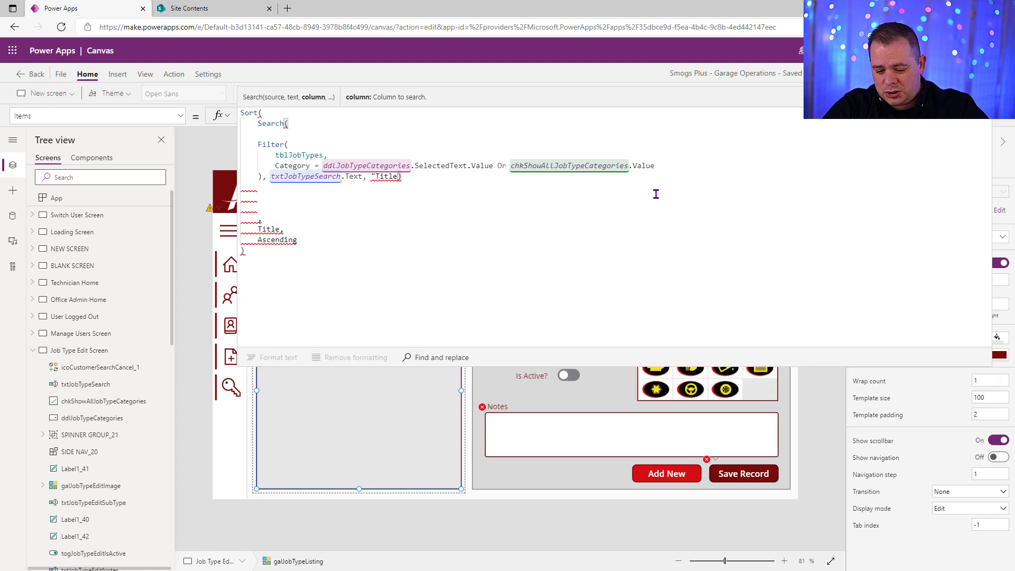
text(")
click(992, 134)
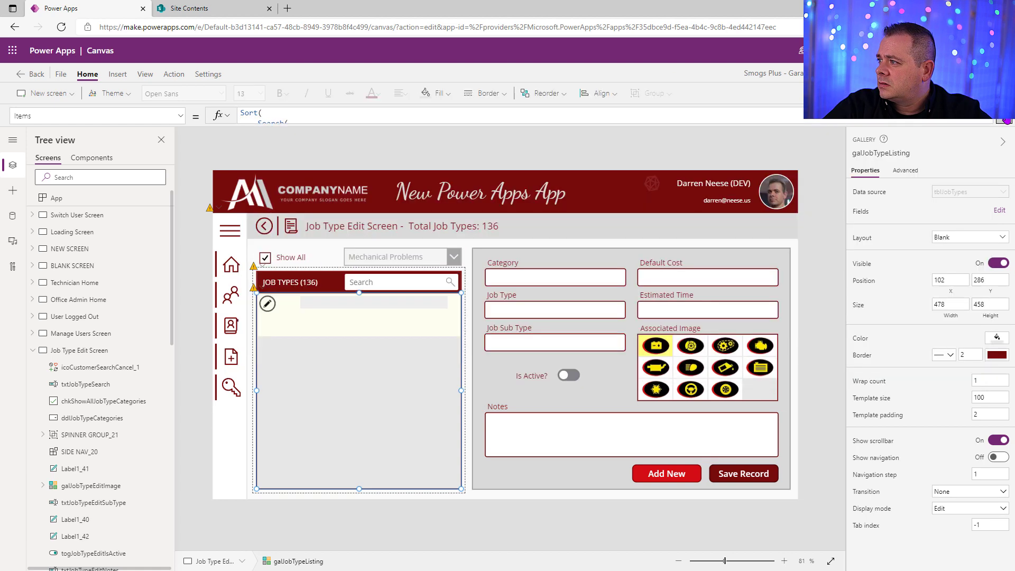
Preview the Job Type Edit Screen to check the gallery with an empty search box, and return to editing.
click(822, 291)
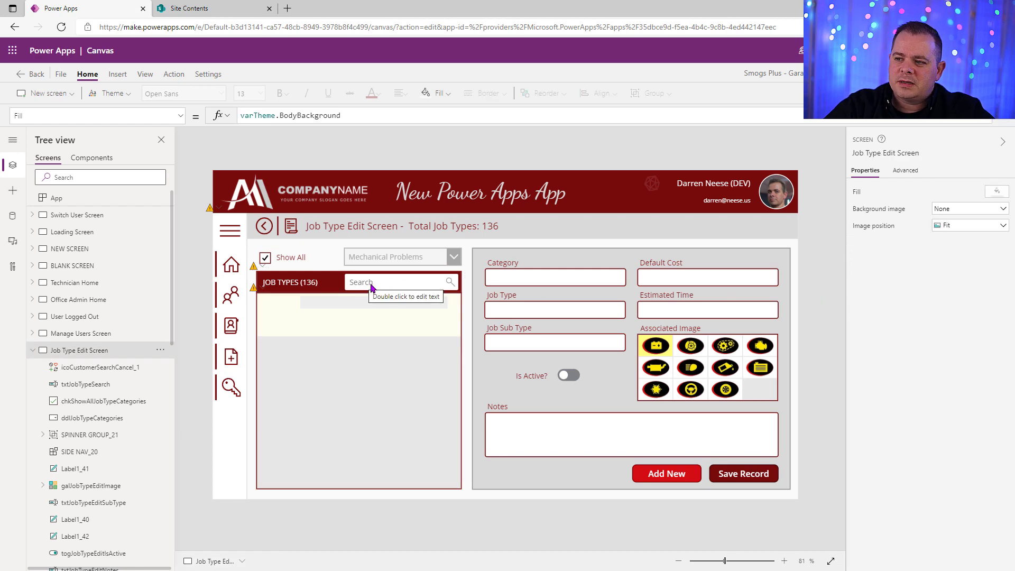
key(F5)
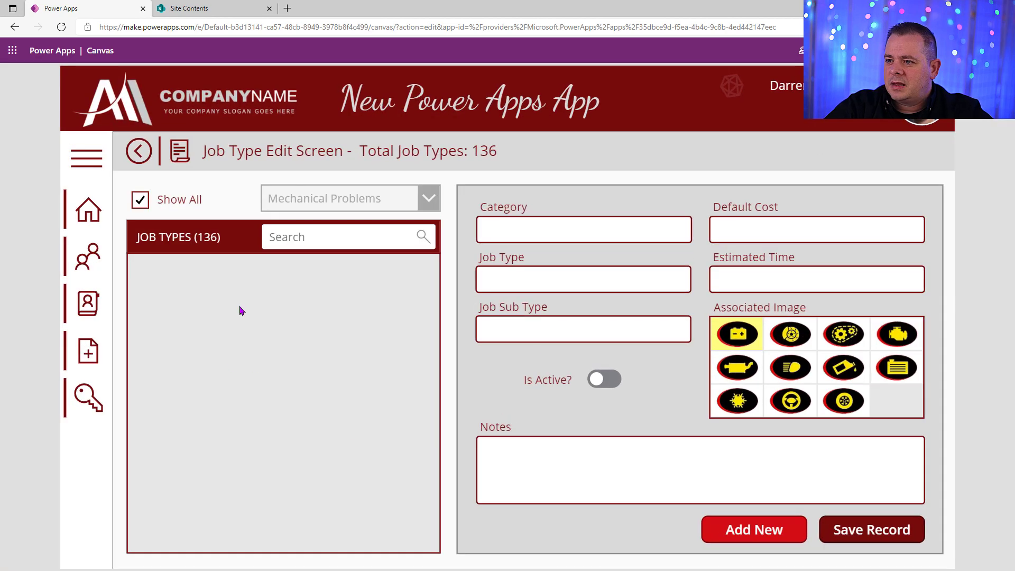
key(Escape)
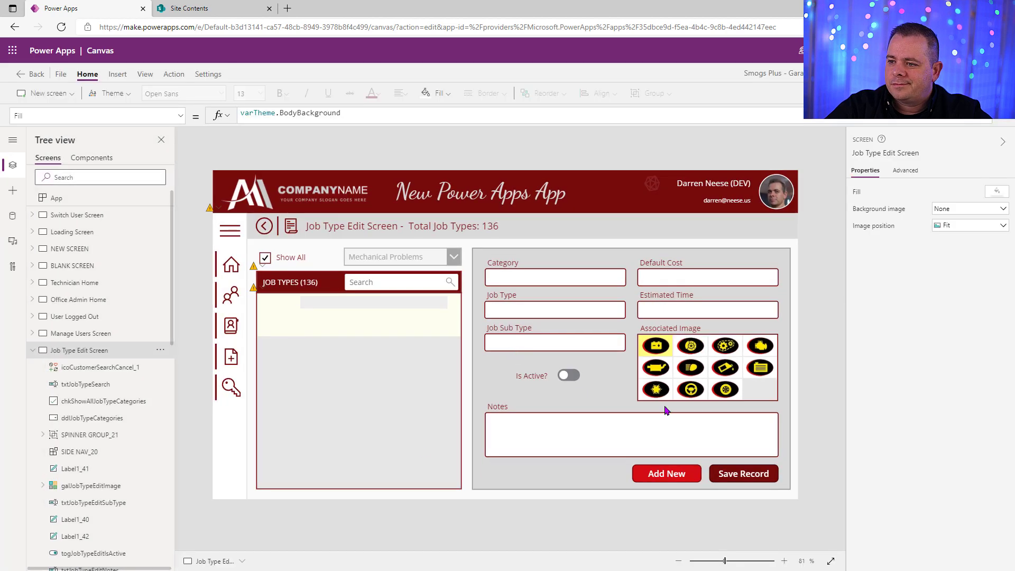
Reopen the galJobTypeListing gallery's Items formula and insert the condition If(Len(txtJobTypeSearch.Text) = 0, between Sort( and Search(.
click(410, 437)
click(379, 394)
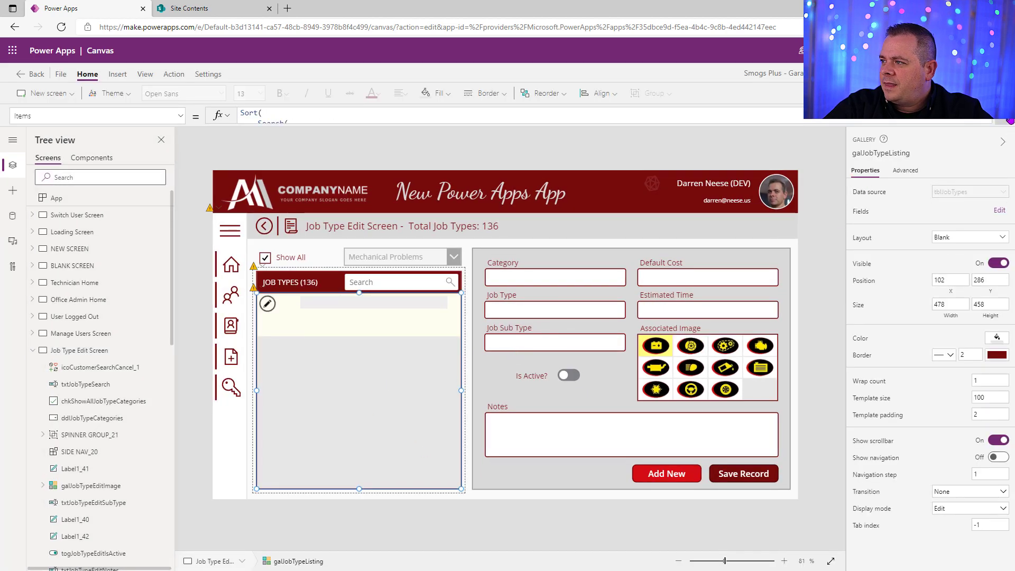
click(412, 115)
click(453, 176)
click(272, 136)
click(295, 122)
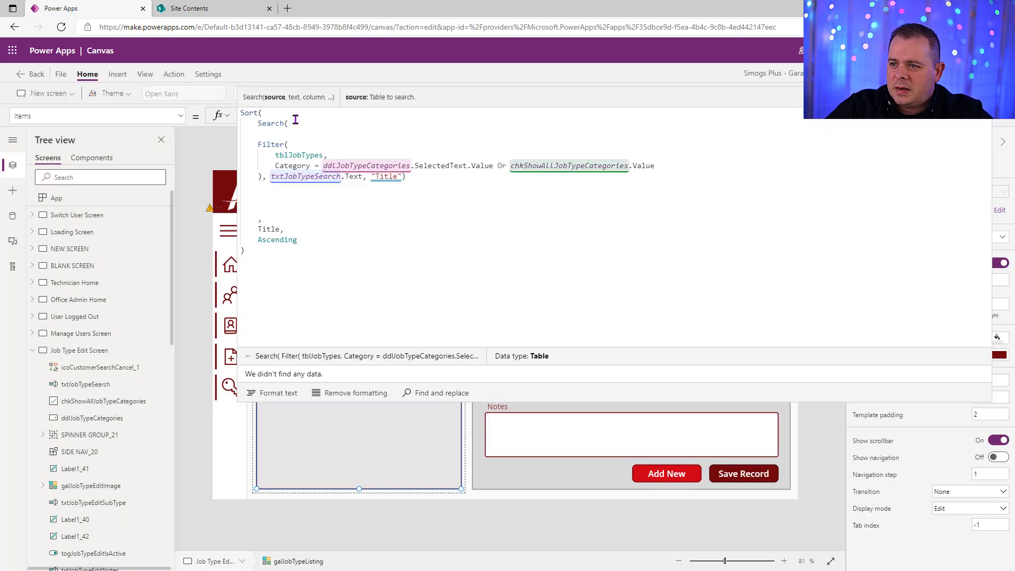
key(Home)
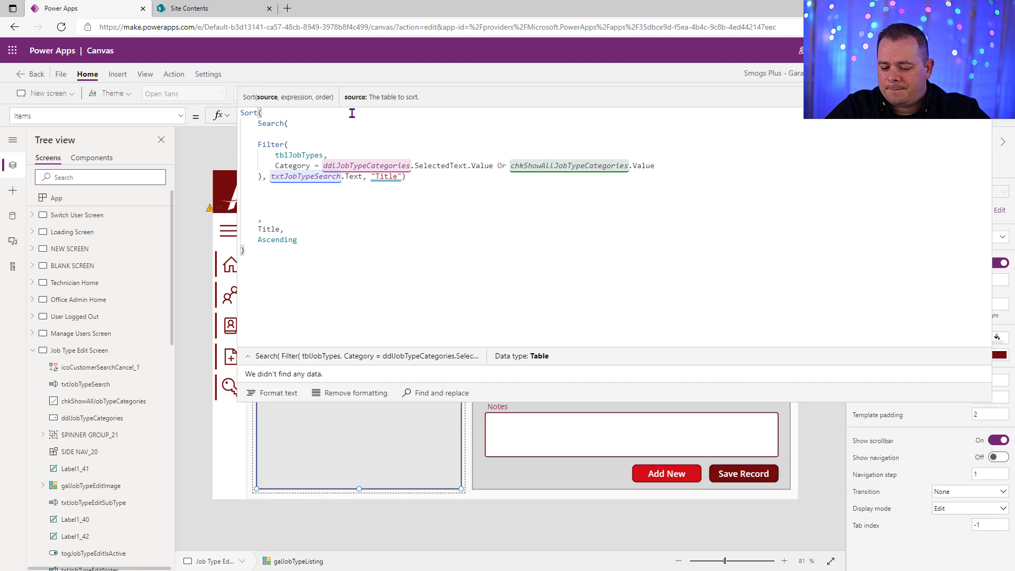
key(Return)
key(Return)
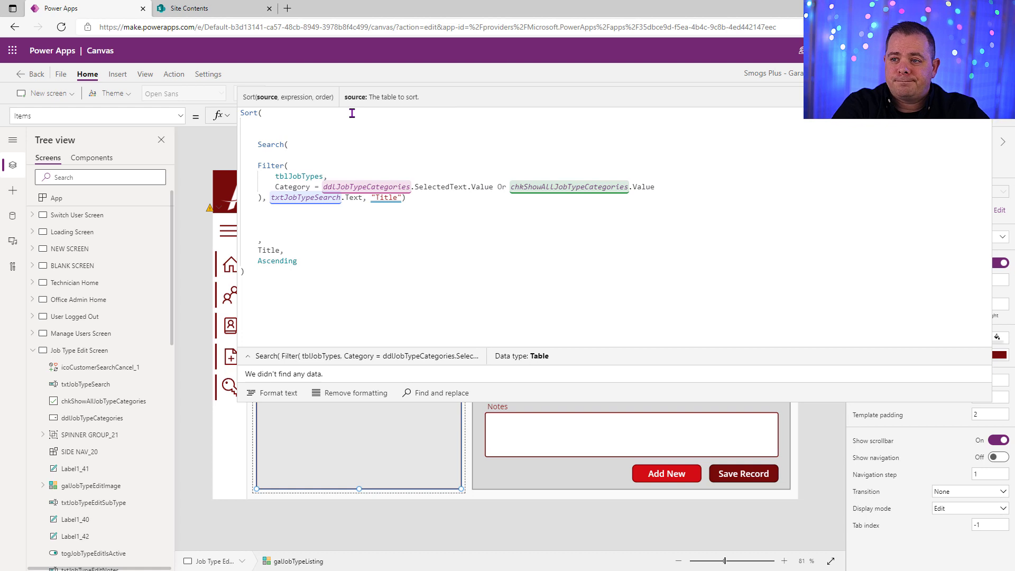
text(If(txtJobTypeSearch)
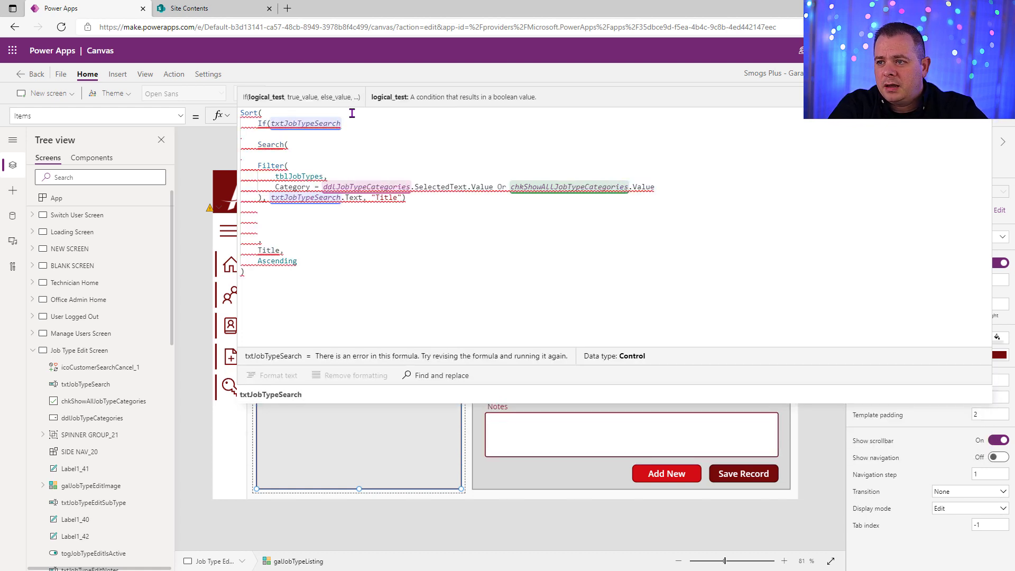
text(.Text)
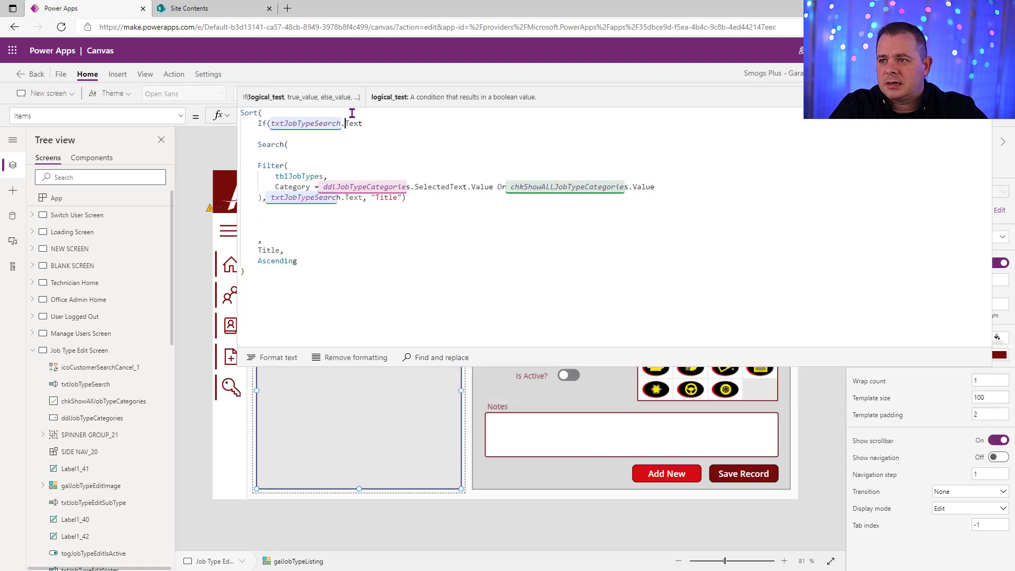
text(Len()
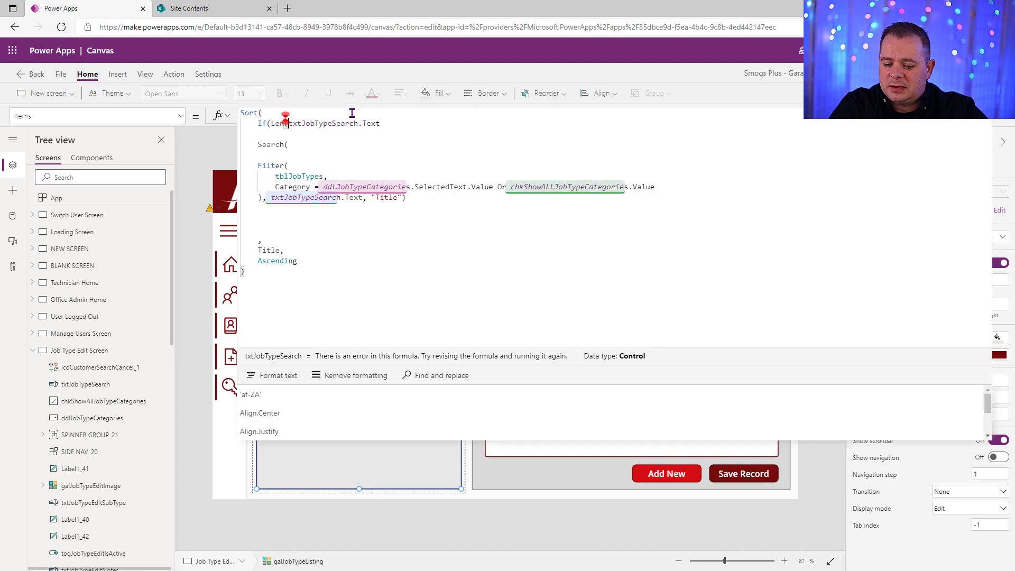
key(End)
text() = 0)
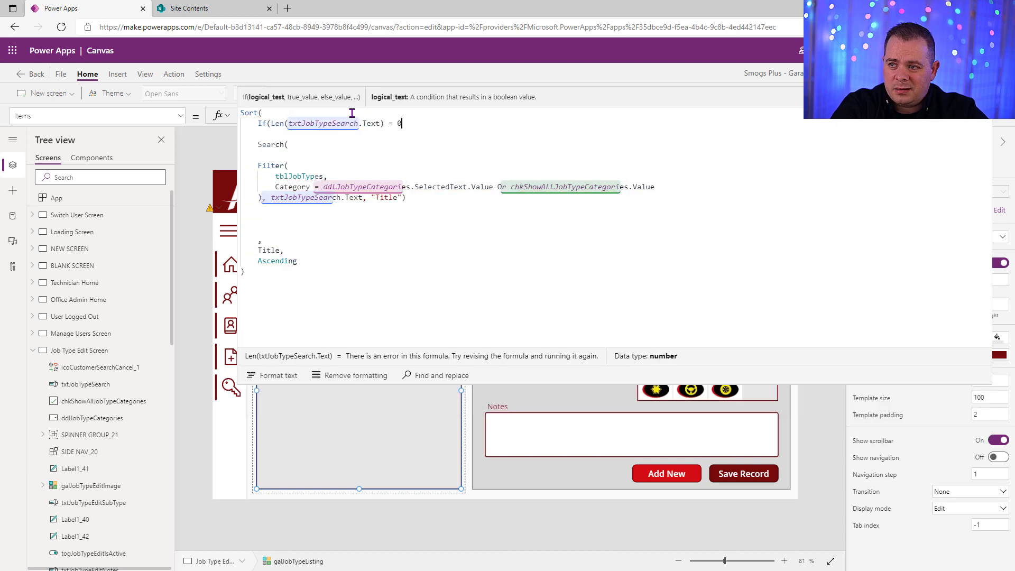
text(,)
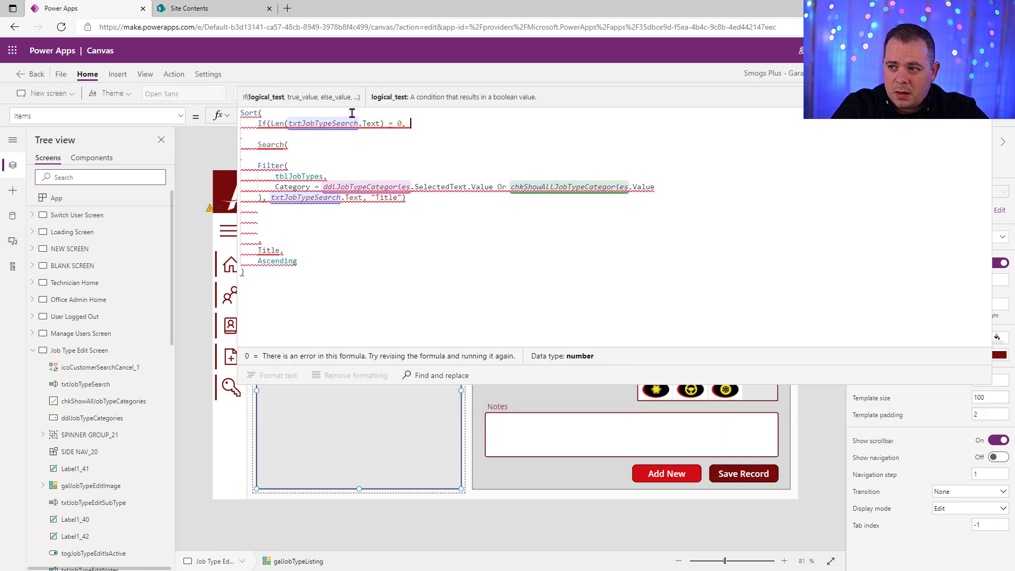
Copy the complete Filter expression from inside Search into the If function's true branch, followed by a comma before Search.
click(263, 195)
key(shift+Up)
key(shift+Up)
key(shift+Up)
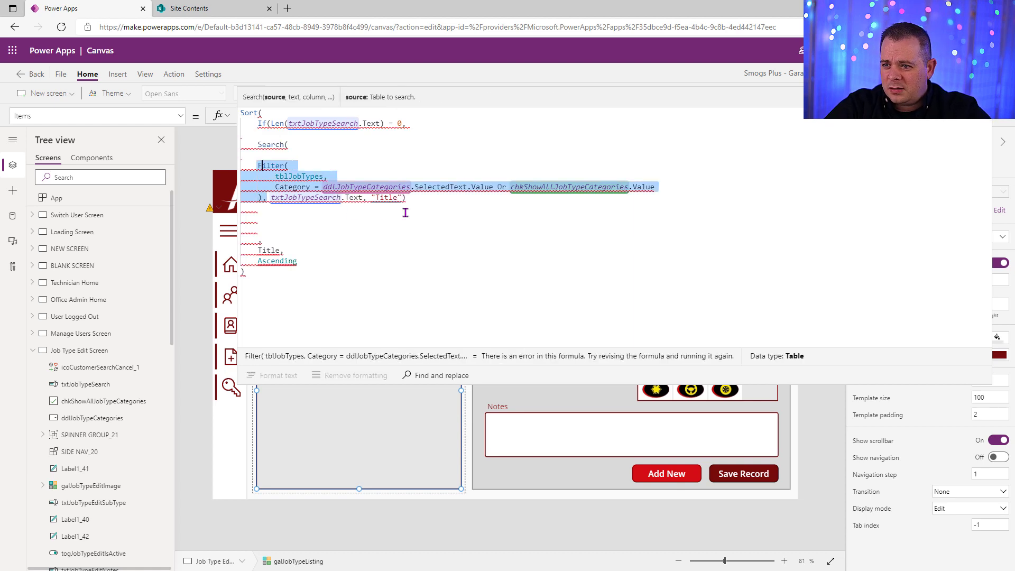
key(ctrl+c)
key(Up)
key(Up)
key(Up)
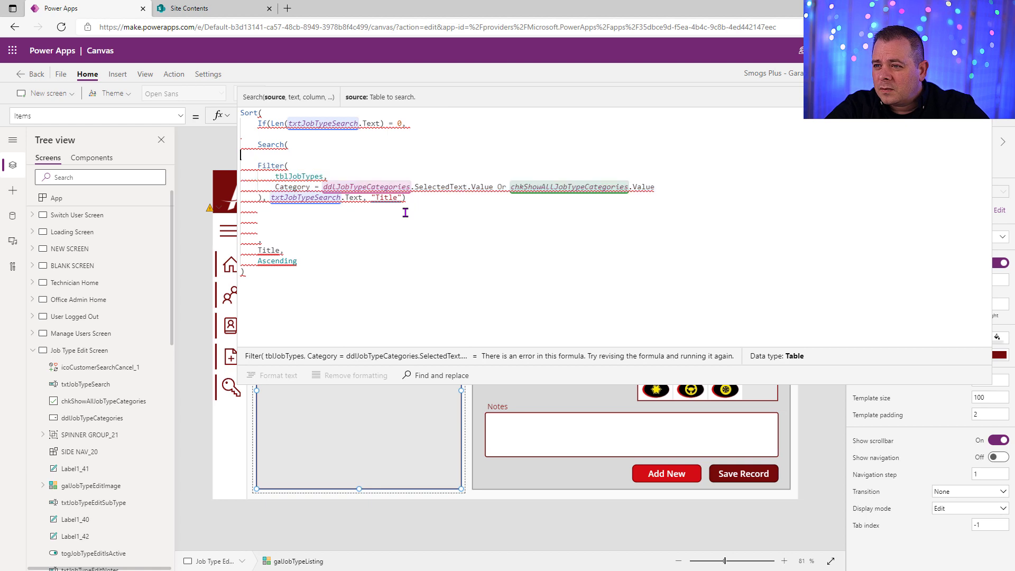
key(ctrl+v)
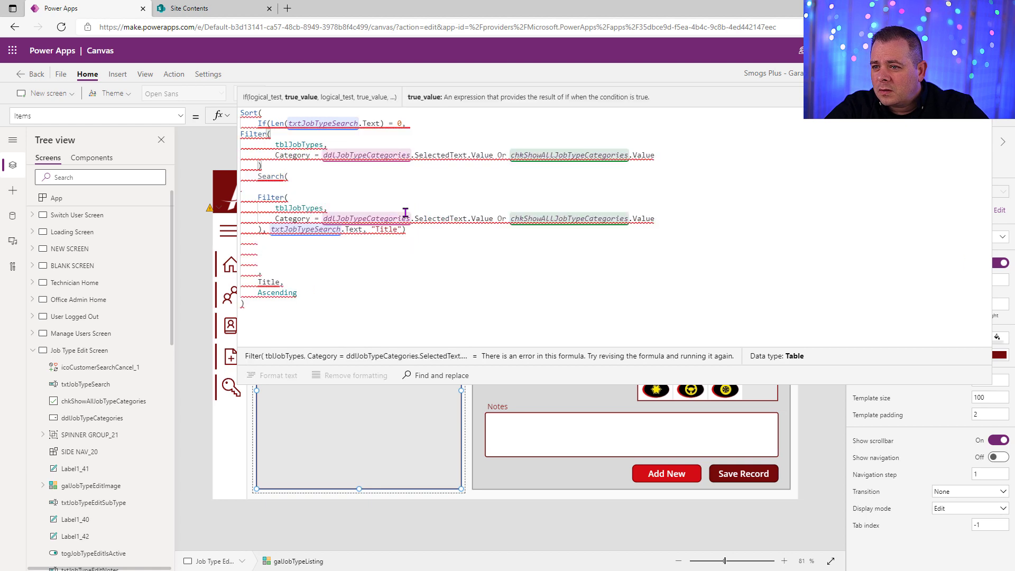
text(,)
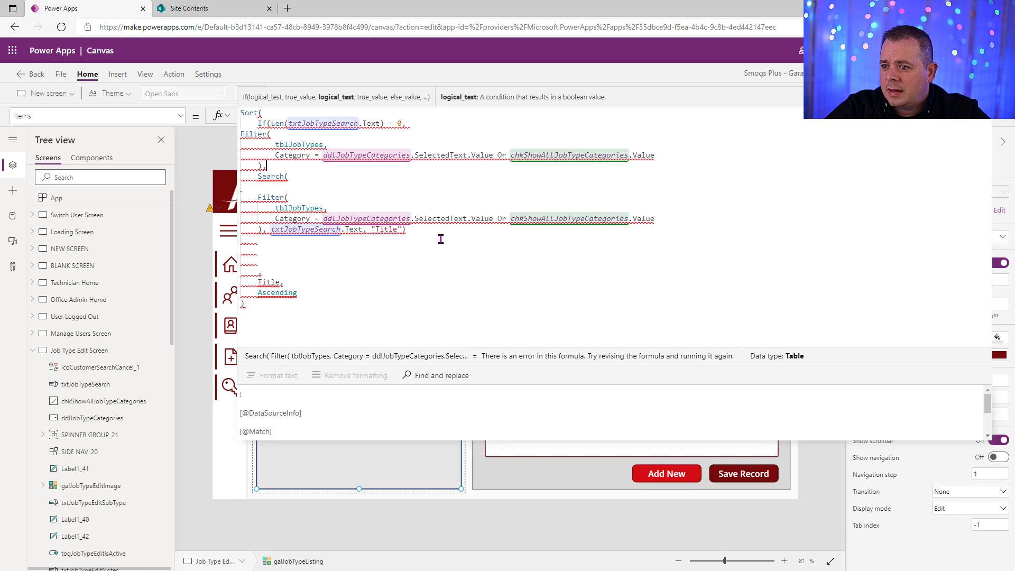
Close the If function with a parenthesis after the Search expression and format the whole Items formula.
click(299, 241)
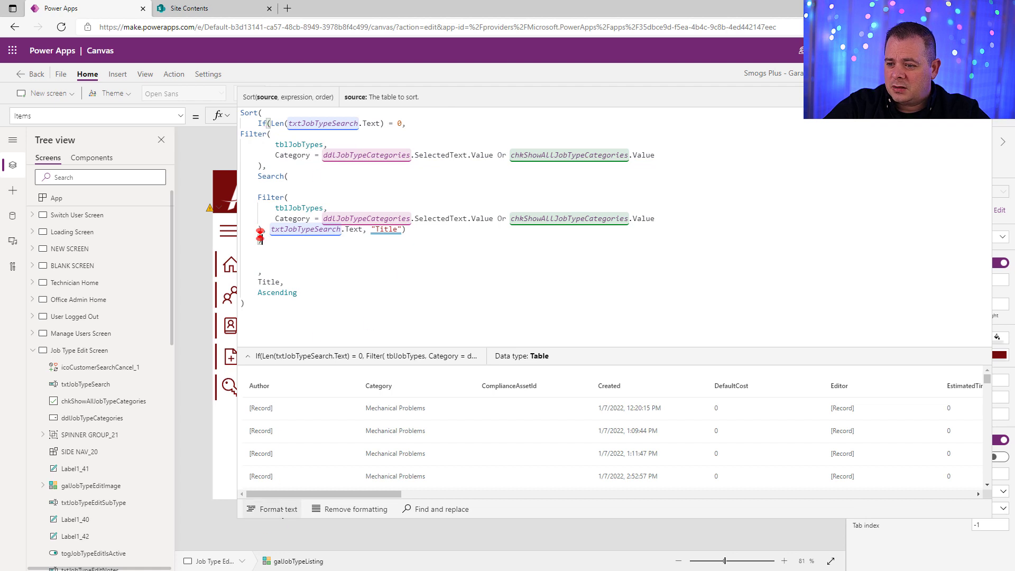
click(285, 511)
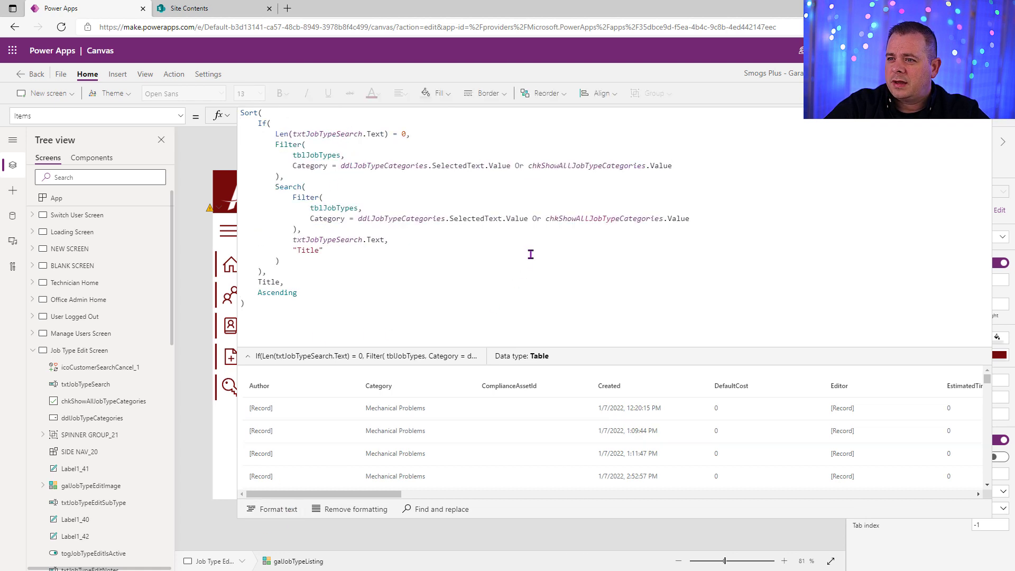
click(999, 123)
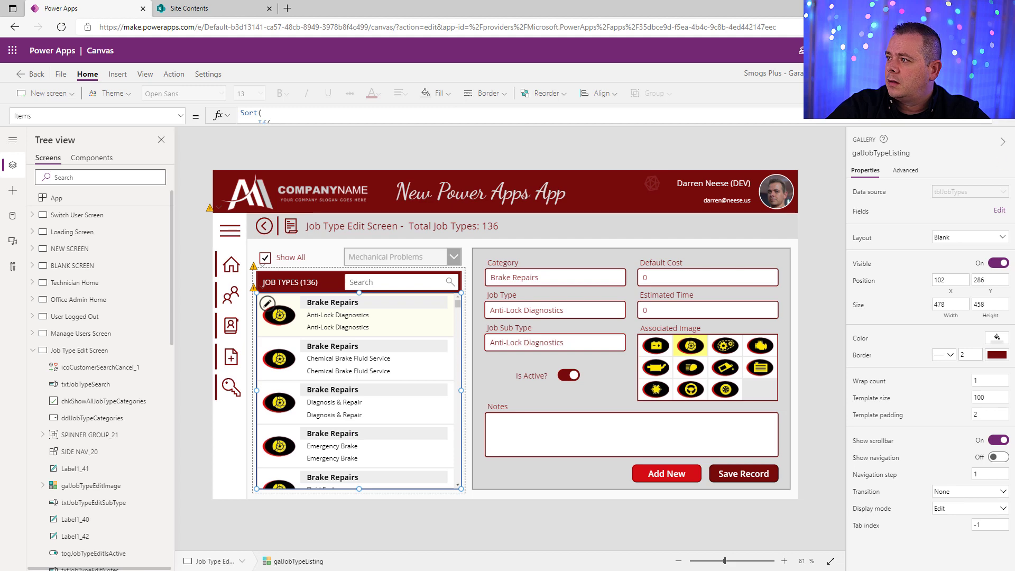
Preview the screen, search the job types for Diag, and check the gallery's results against the heading count.
key(F5)
click(352, 232)
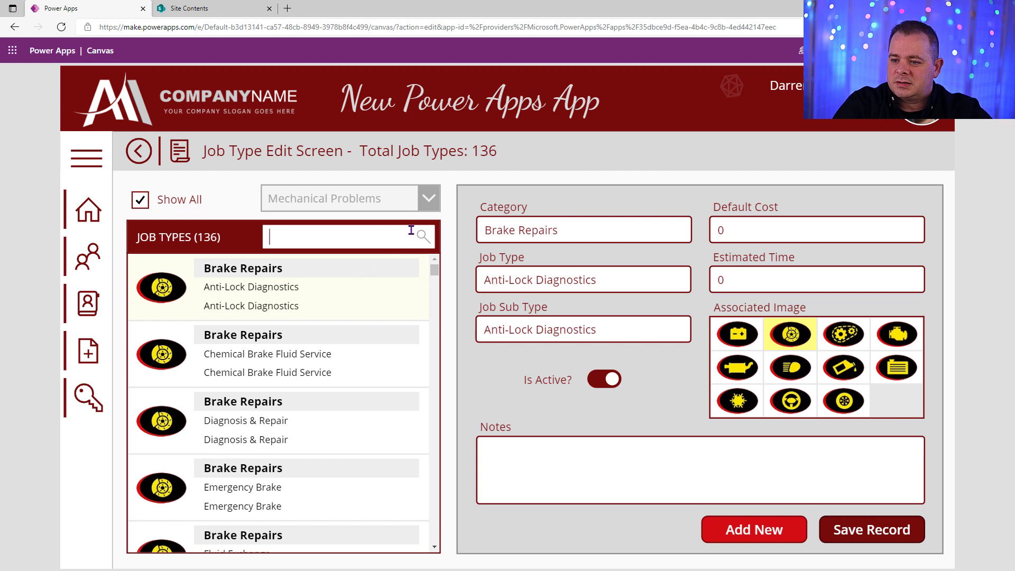
text(Diag)
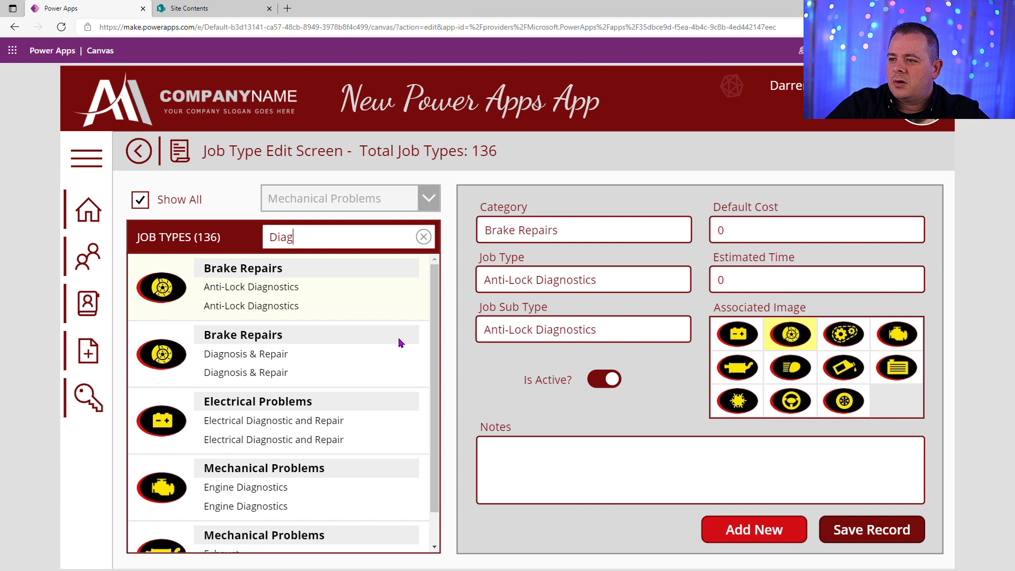
scroll(398, 340, down, 1)
scroll(392, 408, up, 1)
scroll(392, 408, down, 1)
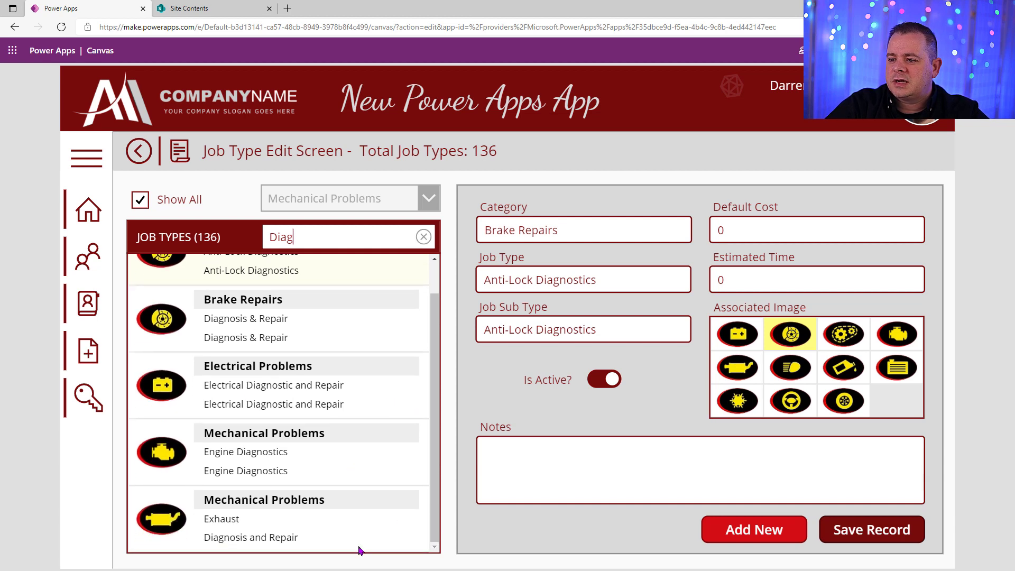
scroll(440, 278, up, 1)
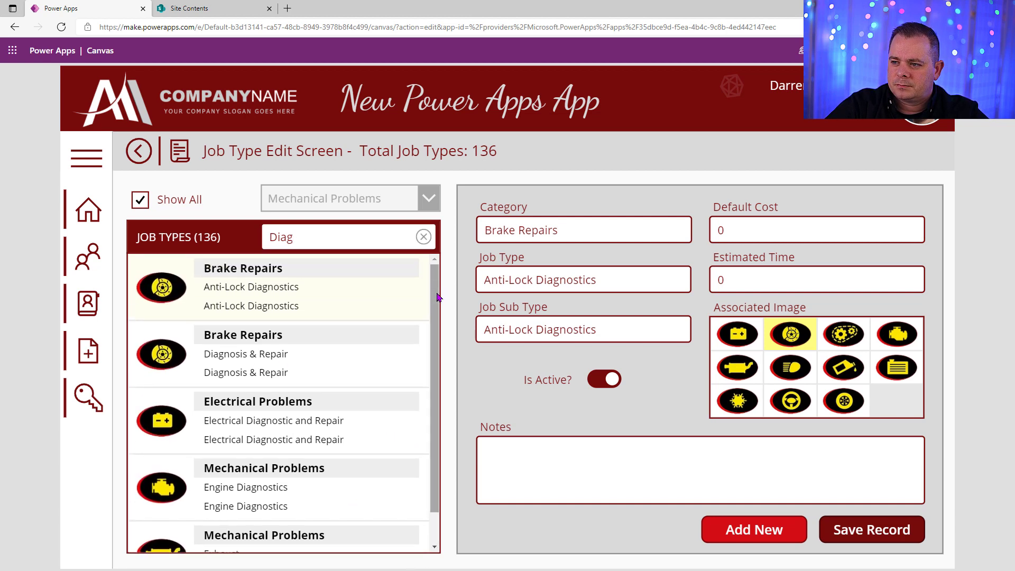
scroll(444, 381, down, 1)
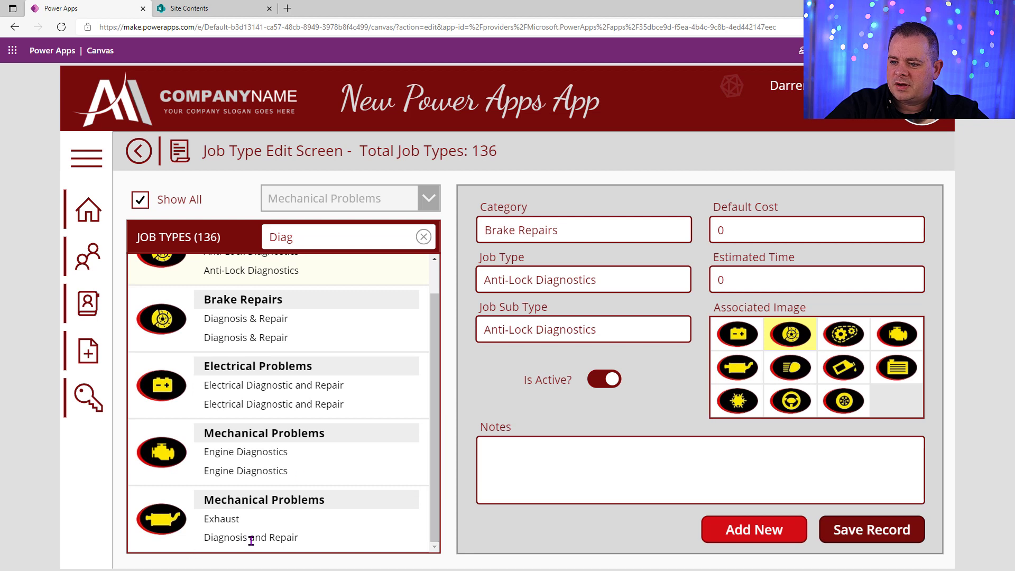
scroll(257, 439, up, 1)
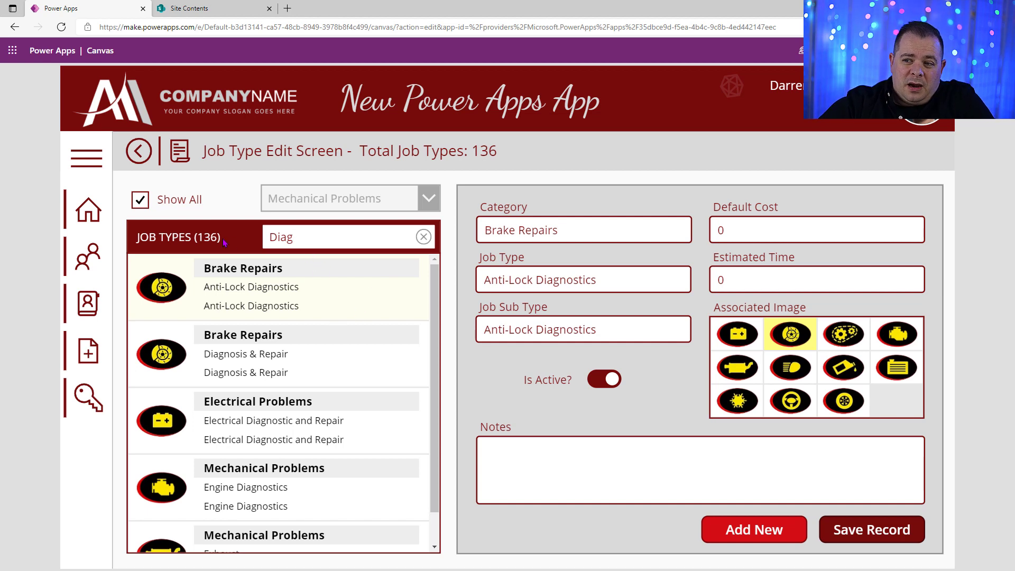
drag(195, 237, 221, 237)
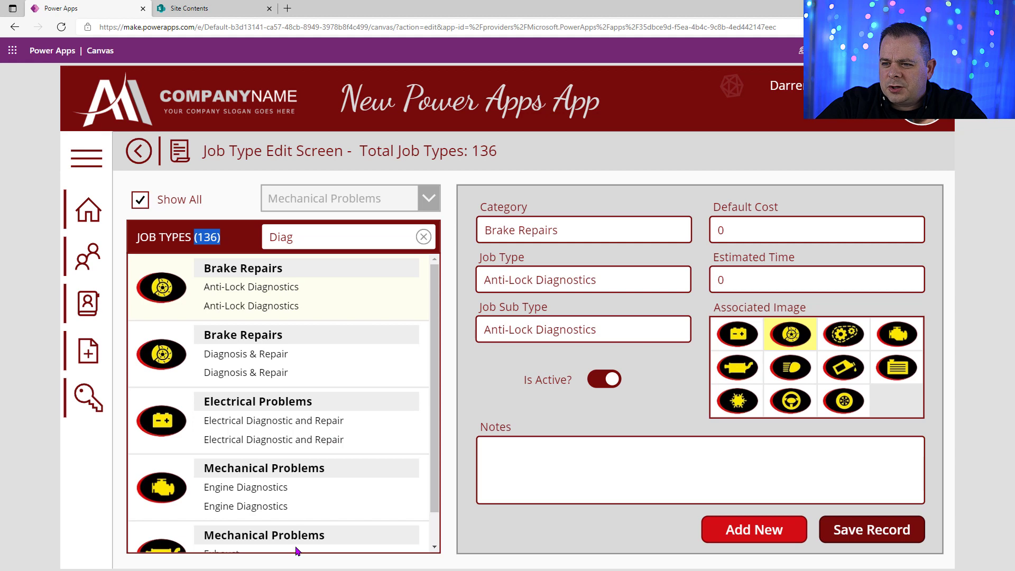
key(Escape)
Review the galJobTypeListing gallery's Items formula and select the whole If expression inside Sort, including its Filter and Search branches.
click(376, 392)
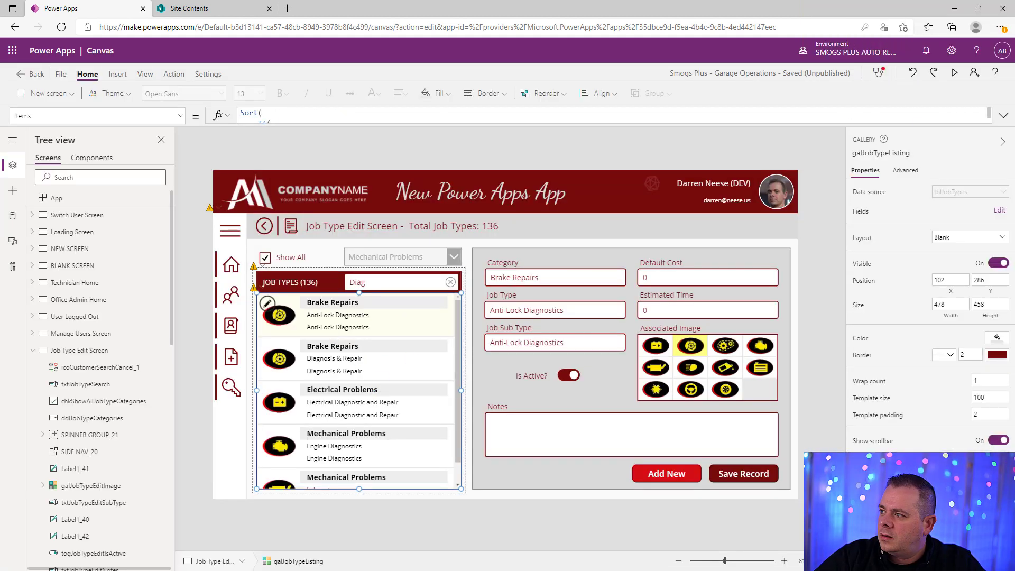
click(1005, 115)
drag(356, 324, 242, 113)
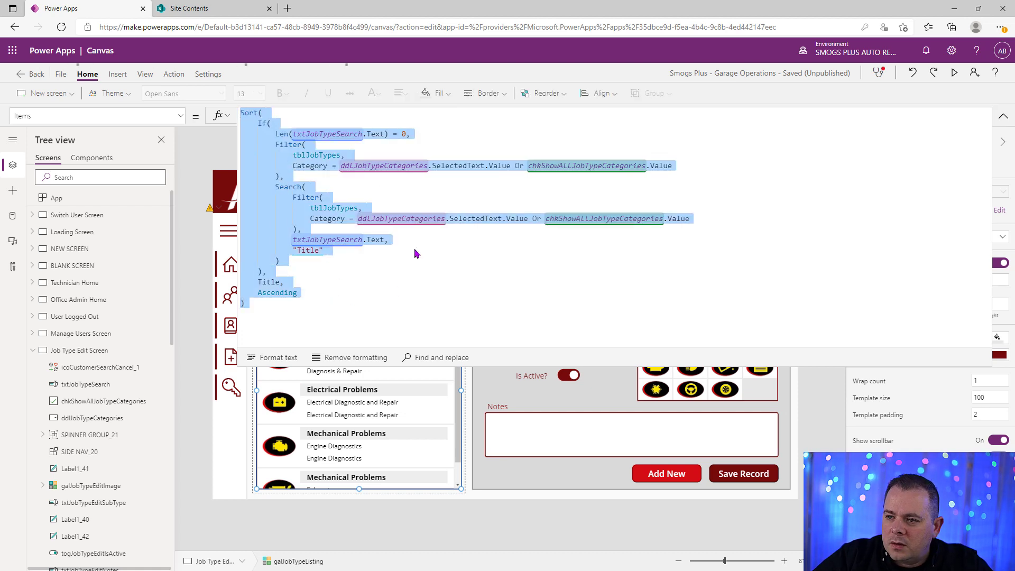
click(324, 264)
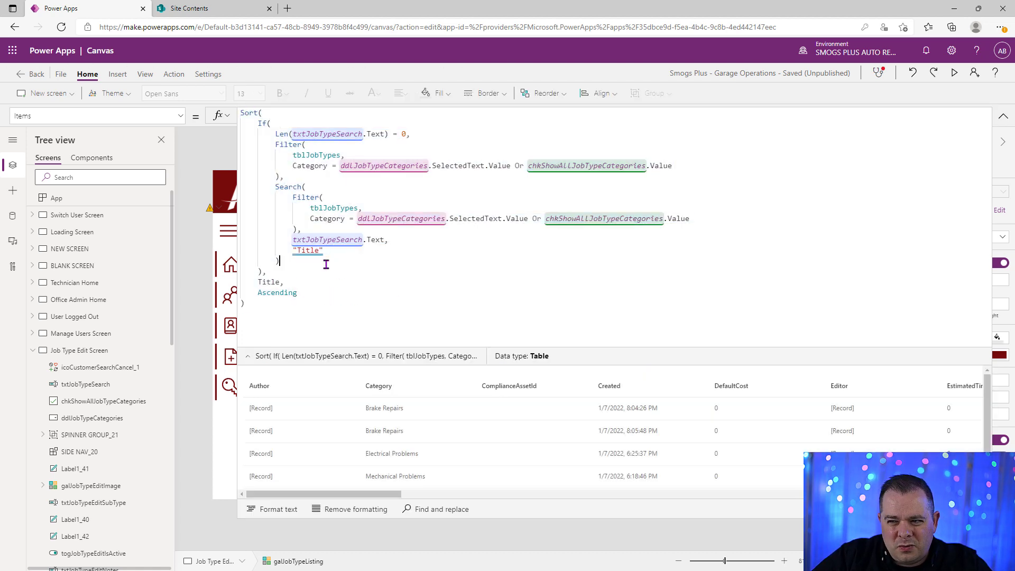
click(262, 270)
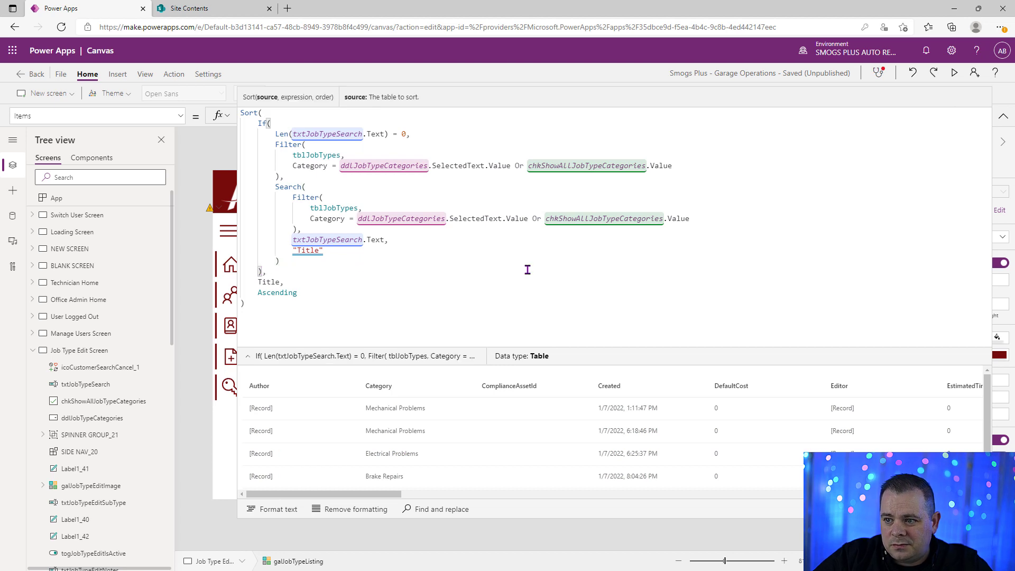
key(shift+Up)
key(shift+Up)
key(shift+Up)
key(shift+Up)
key(shift+Up)
key(shift+Up)
key(shift+Up)
key(shift+Up)
key(shift+Up)
key(shift+Up)
key(shift+Up)
key(shift+Up)
key(shift+Up)
key(shift+Up)
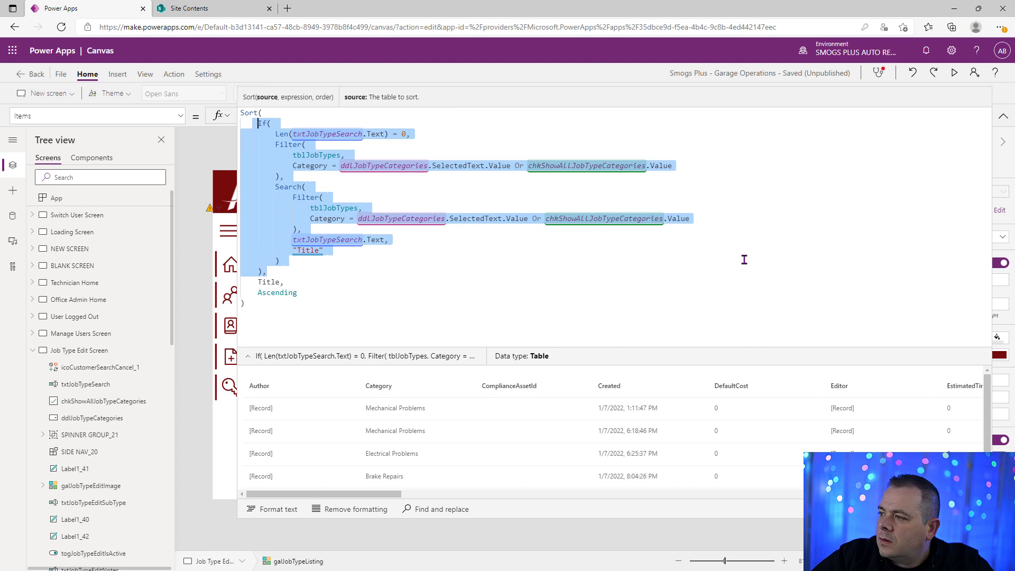
click(1003, 119)
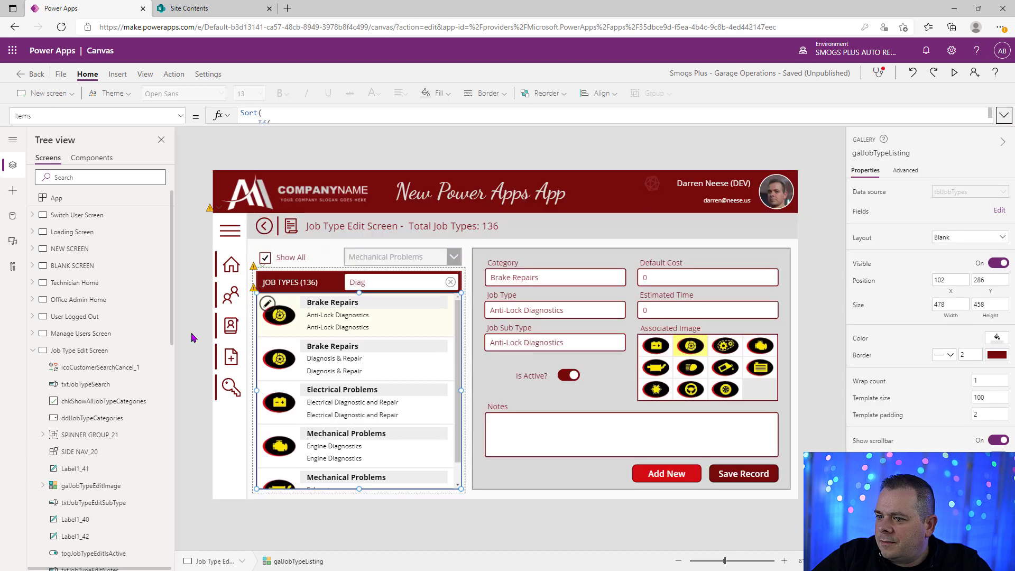
Replace the Filter inside CountRows in the JOB TYPES heading's Text formula with the gallery's copied If expression.
click(312, 283)
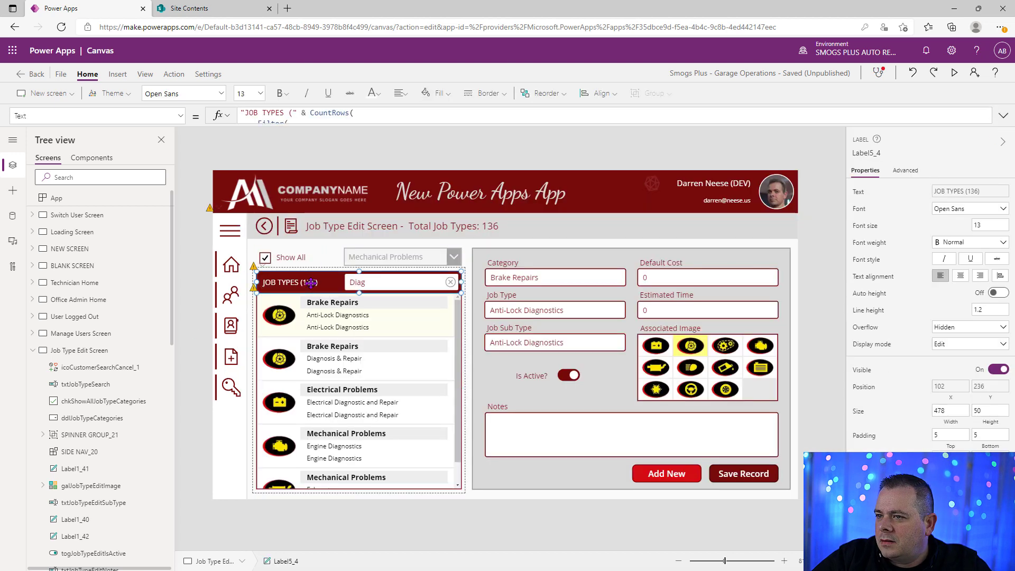
click(1003, 115)
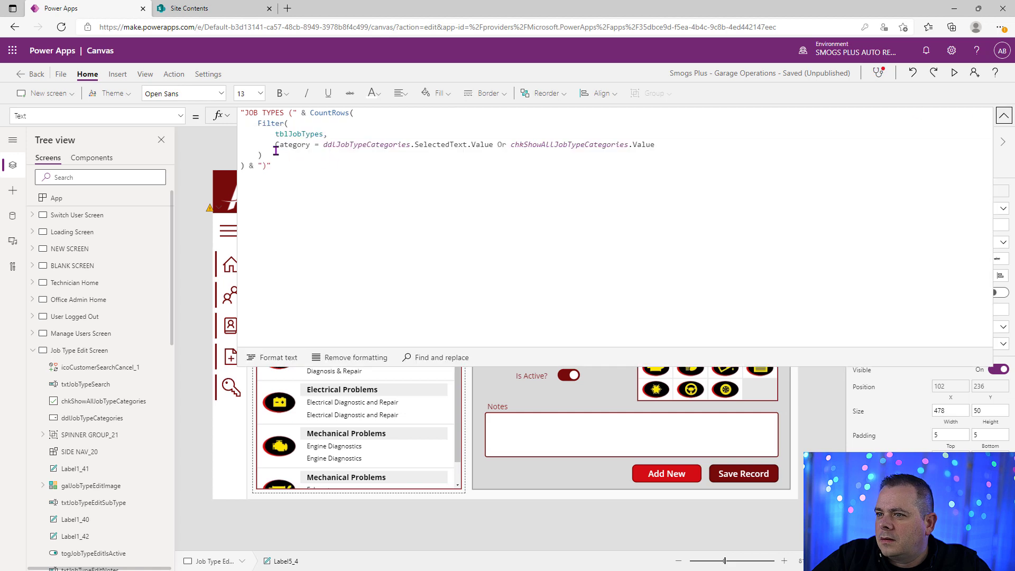
drag(276, 151, 229, 130)
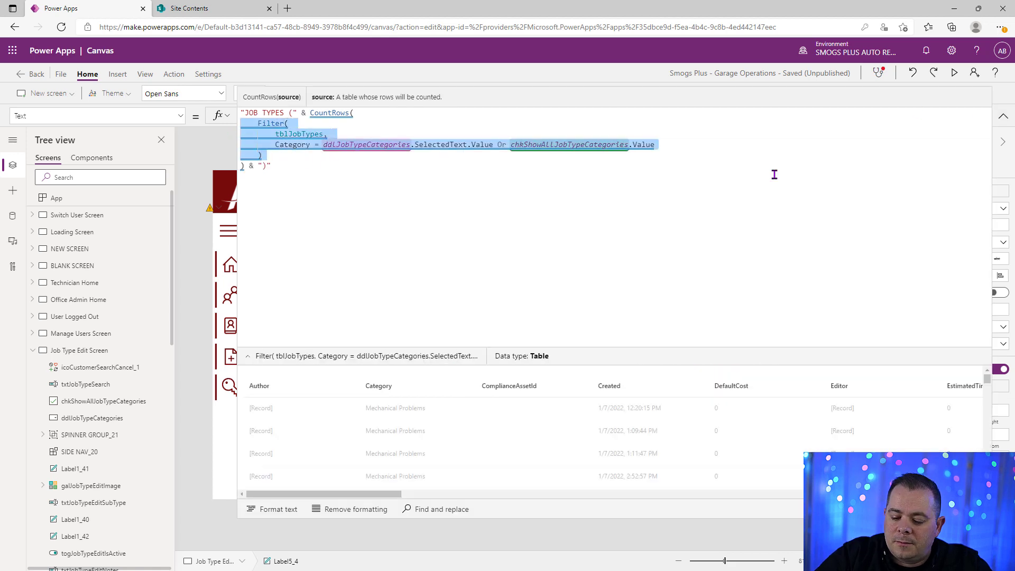
key(ctrl+x)
key(Return)
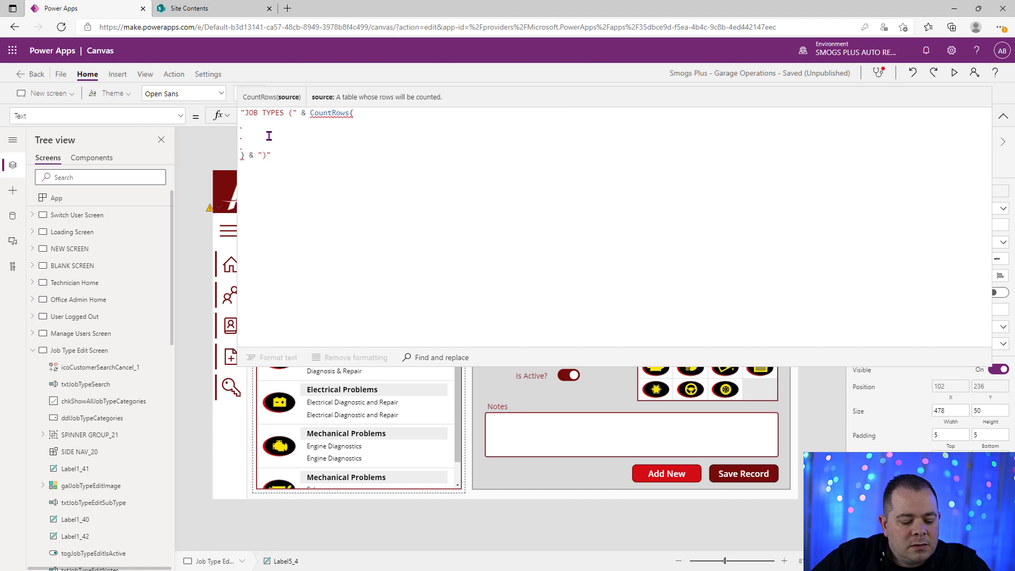
key(ctrl+v)
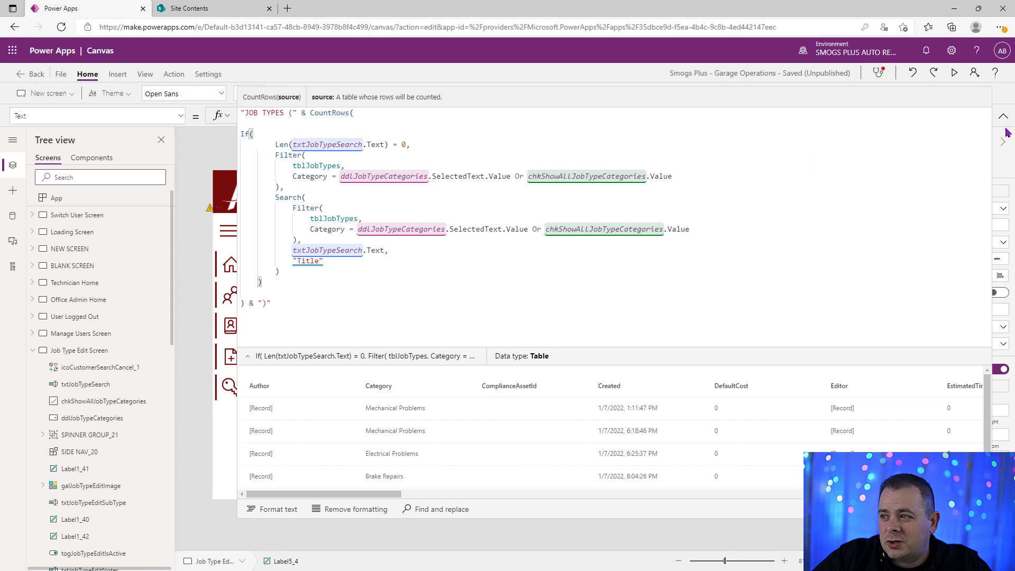
click(1003, 117)
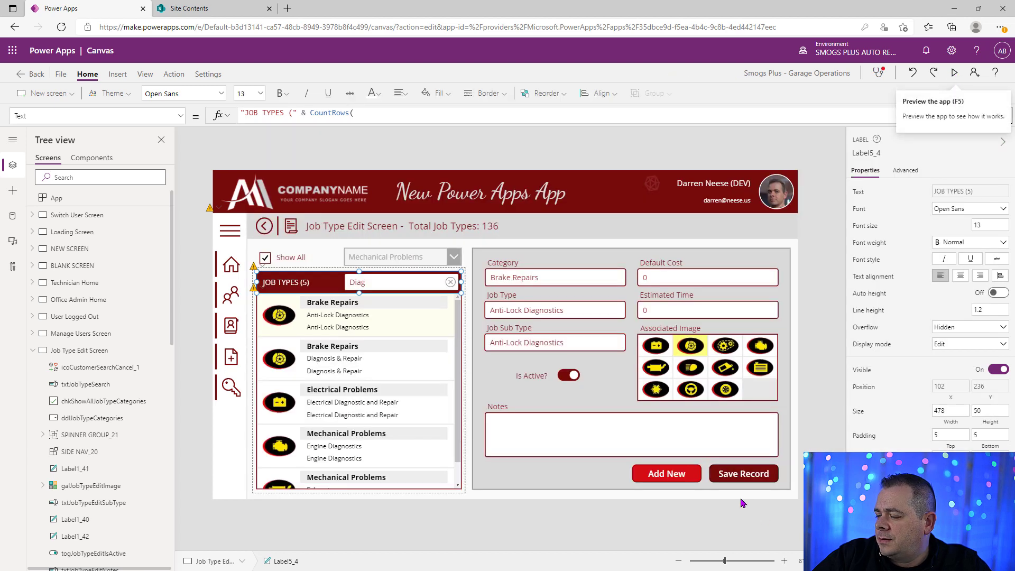
Preview the Job Type Edit Screen, go to Office Admin Home through the side navigation, examine the expanded menu, and exit the preview.
click(813, 325)
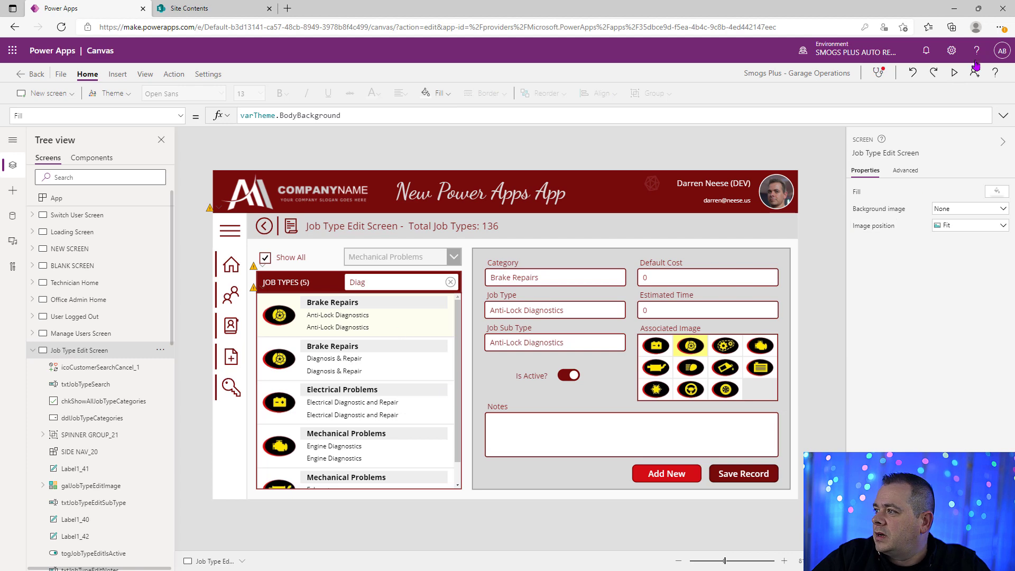
click(955, 73)
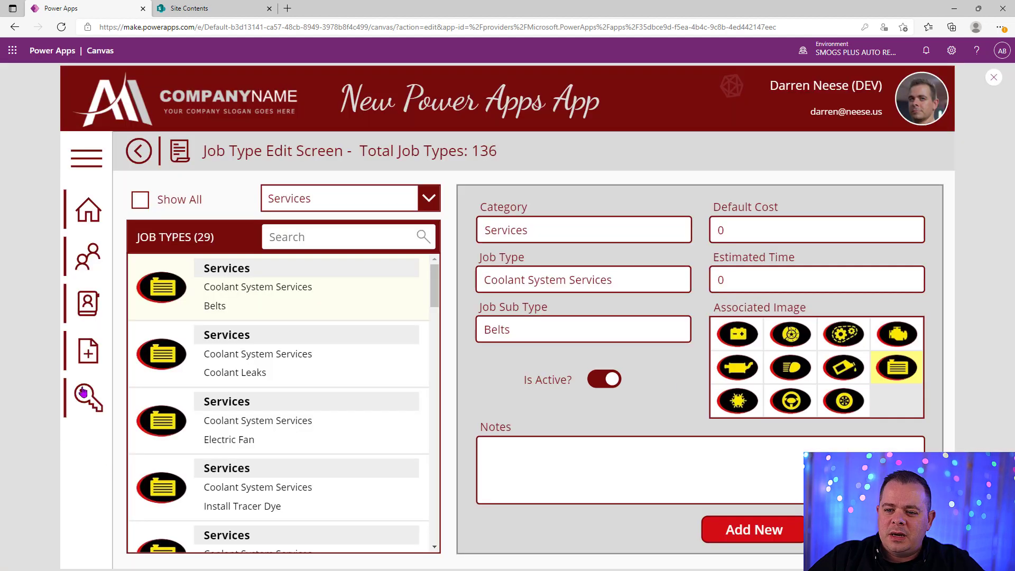
click(82, 214)
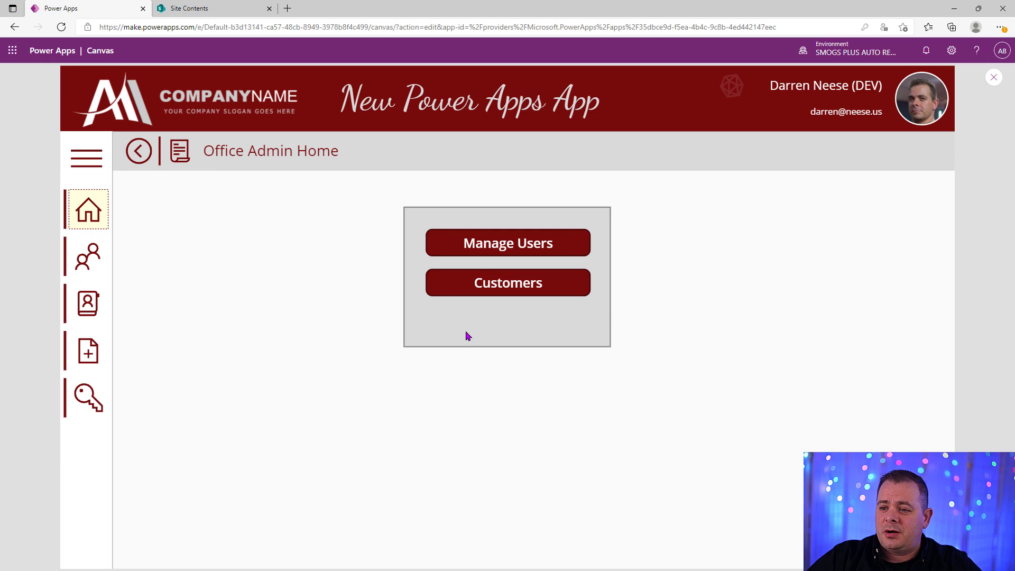
click(93, 161)
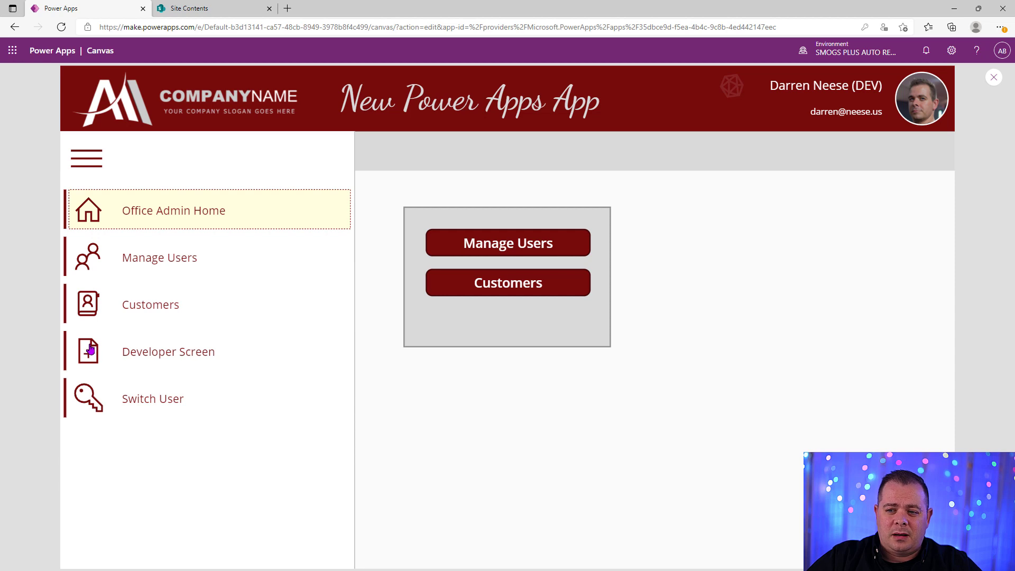
key(Escape)
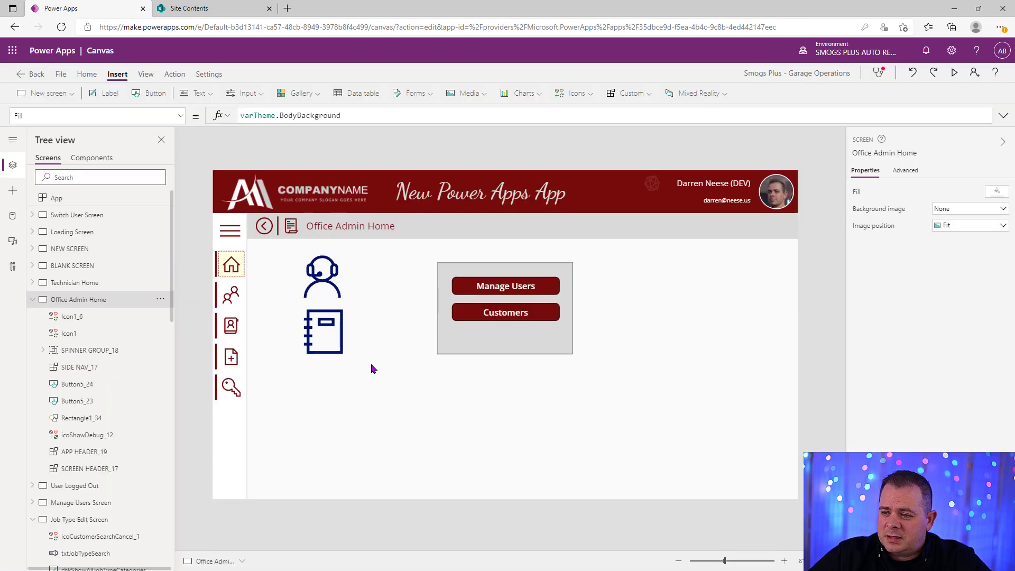
Move the Support and Notebook icons beside the side navigation, and delete both from the Office Admin Home screen.
click(344, 272)
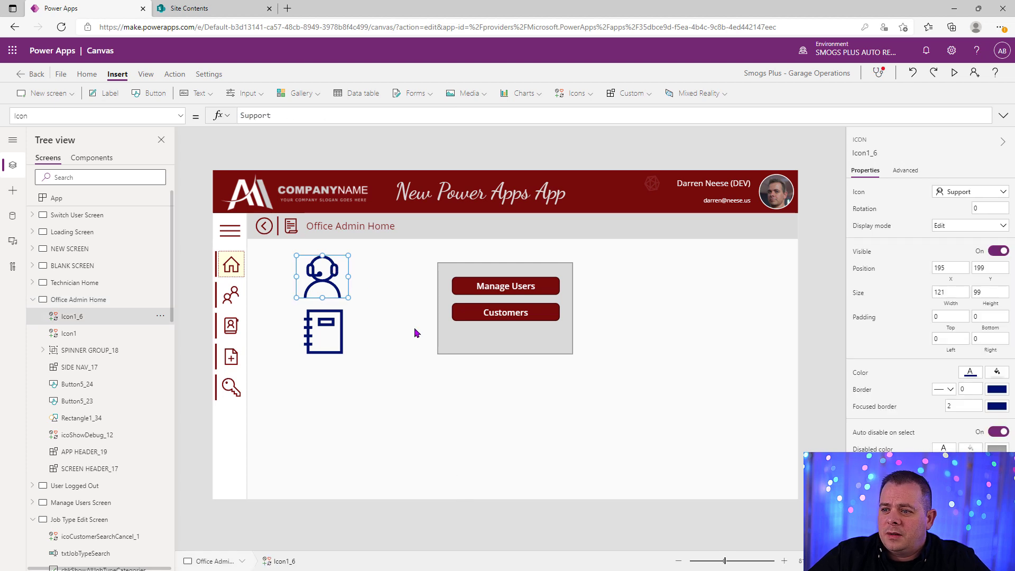
drag(328, 278, 291, 410)
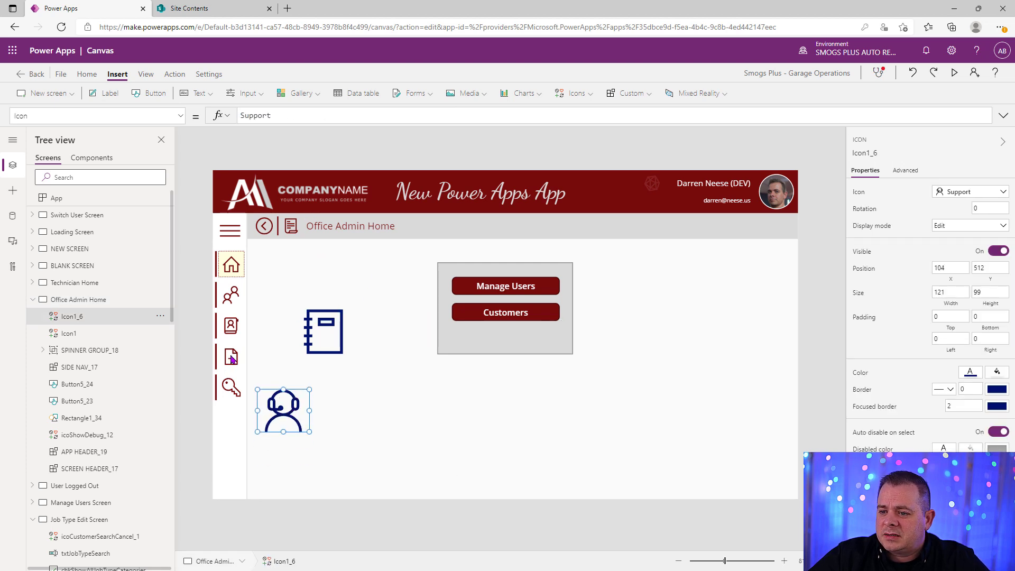
drag(294, 394, 279, 356)
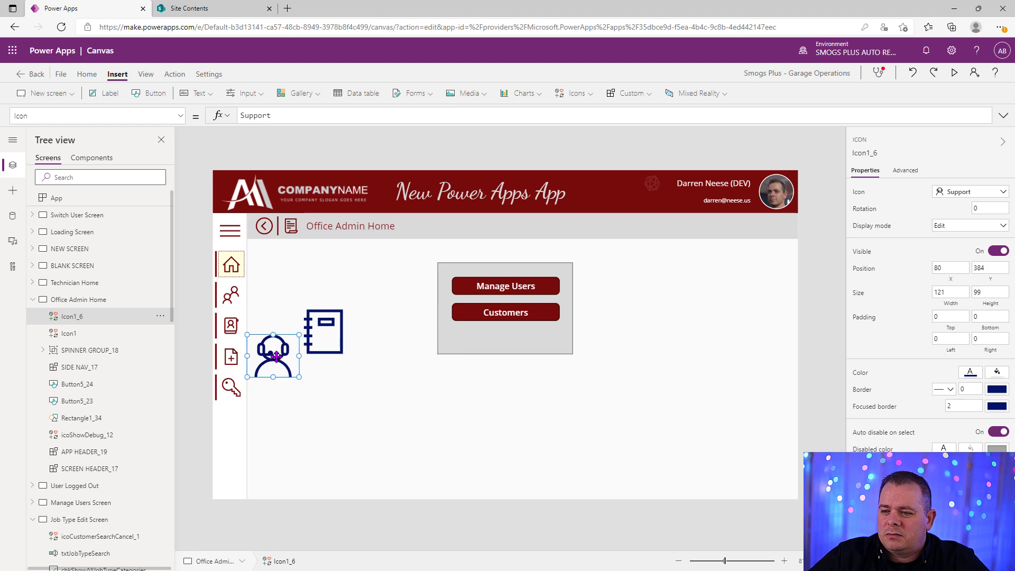
click(309, 340)
drag(338, 341, 287, 308)
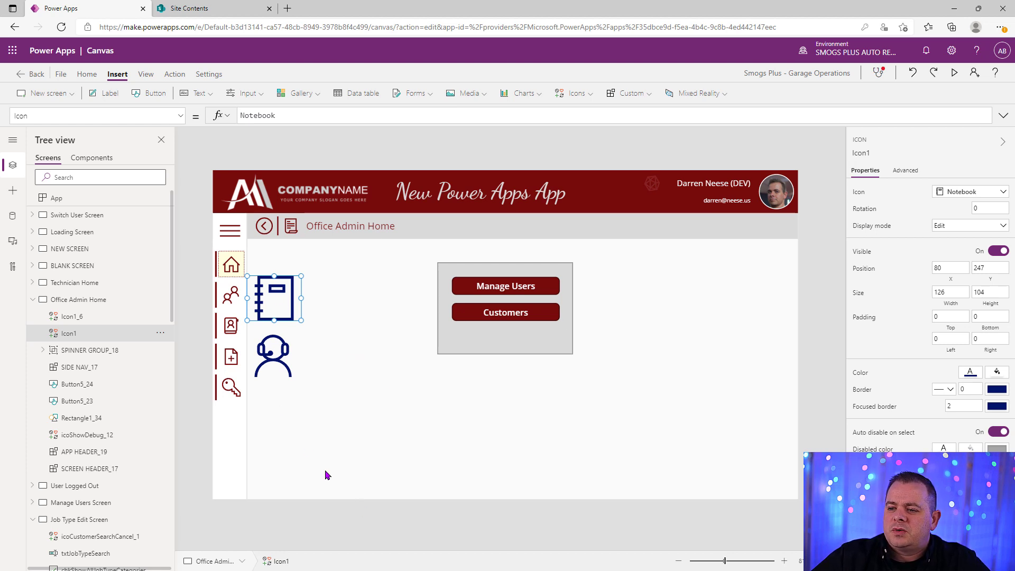
shift+click(275, 354)
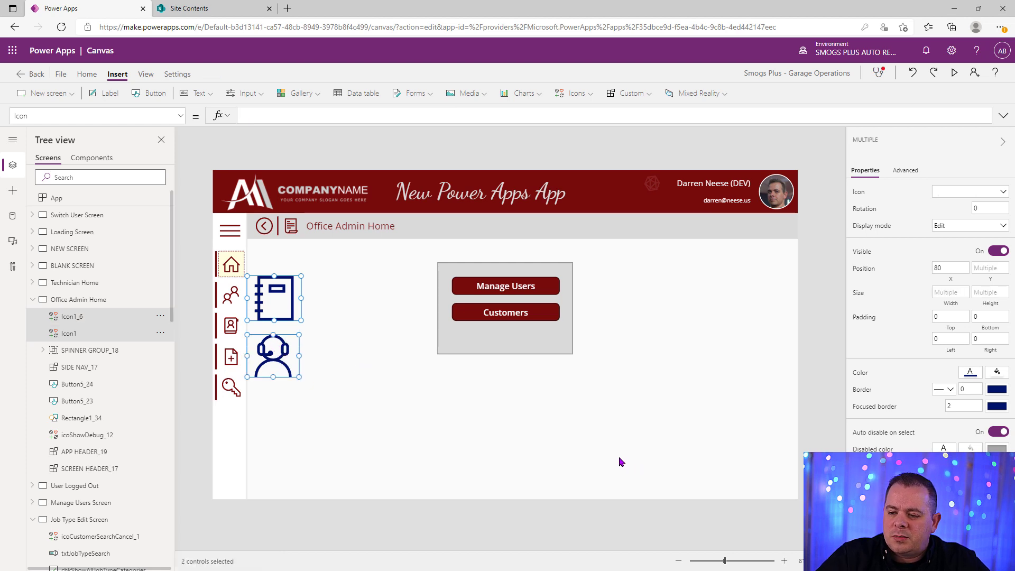
key(Delete)
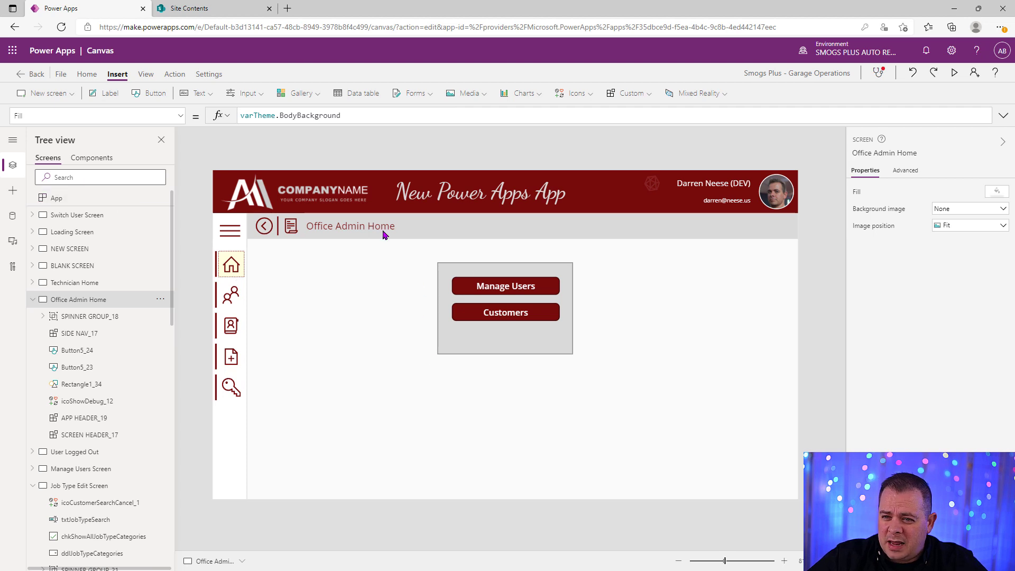
Duplicate the Customers button directly below the original and extend the background rectangle downward to a height of about 253.
click(524, 315)
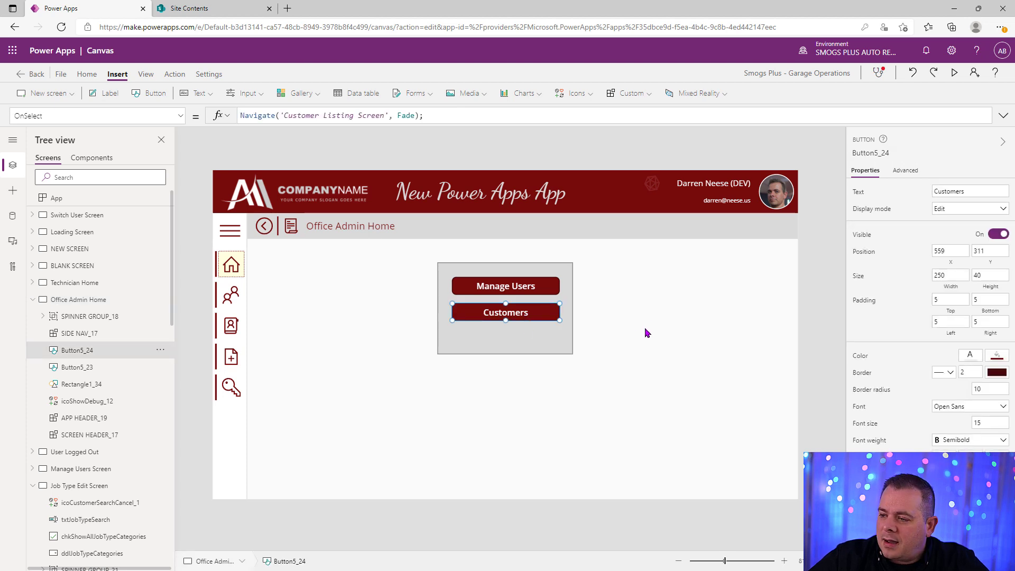
key(ctrl+v)
drag(555, 320, 548, 336)
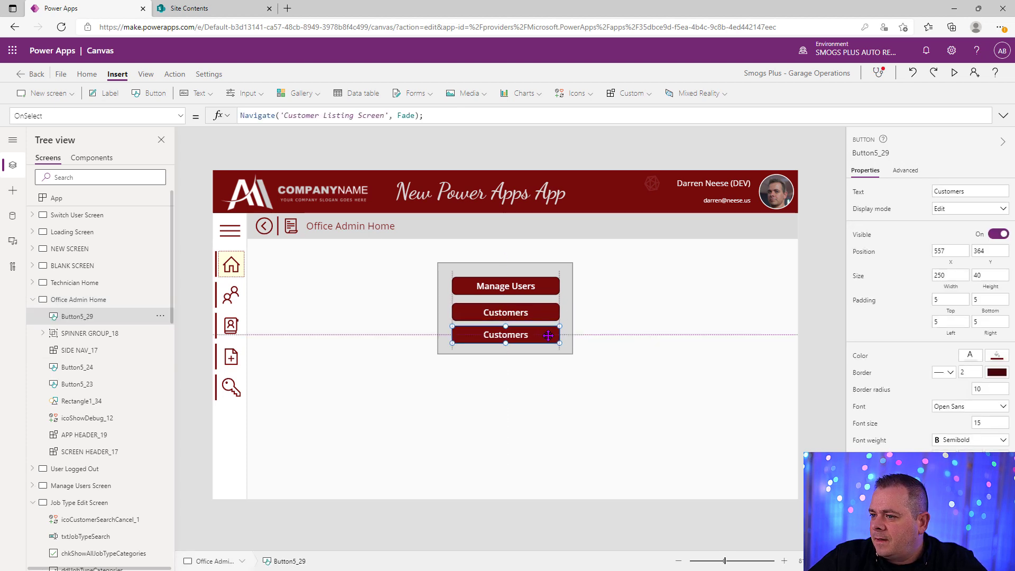
click(567, 348)
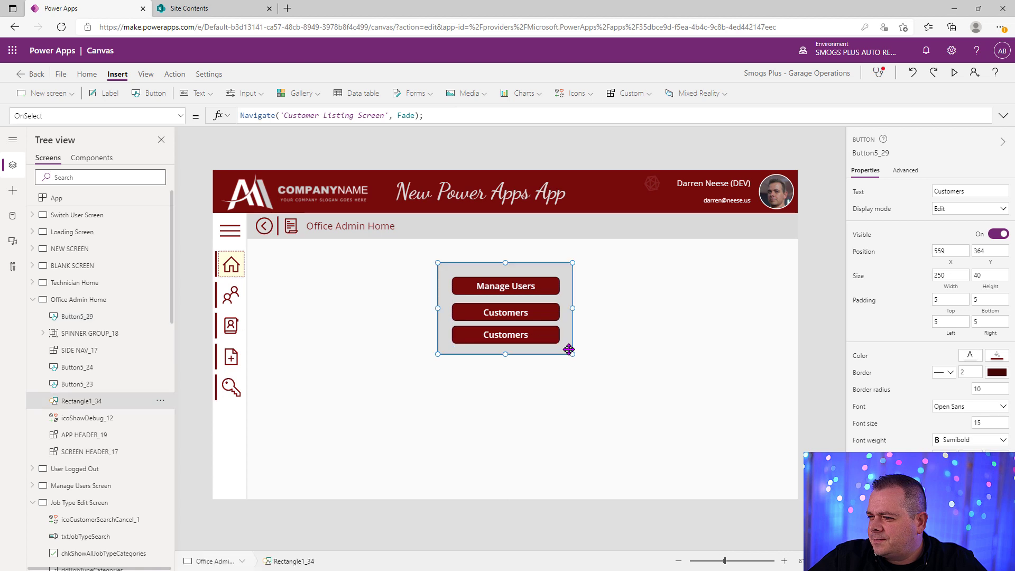
drag(506, 353, 507, 372)
click(707, 358)
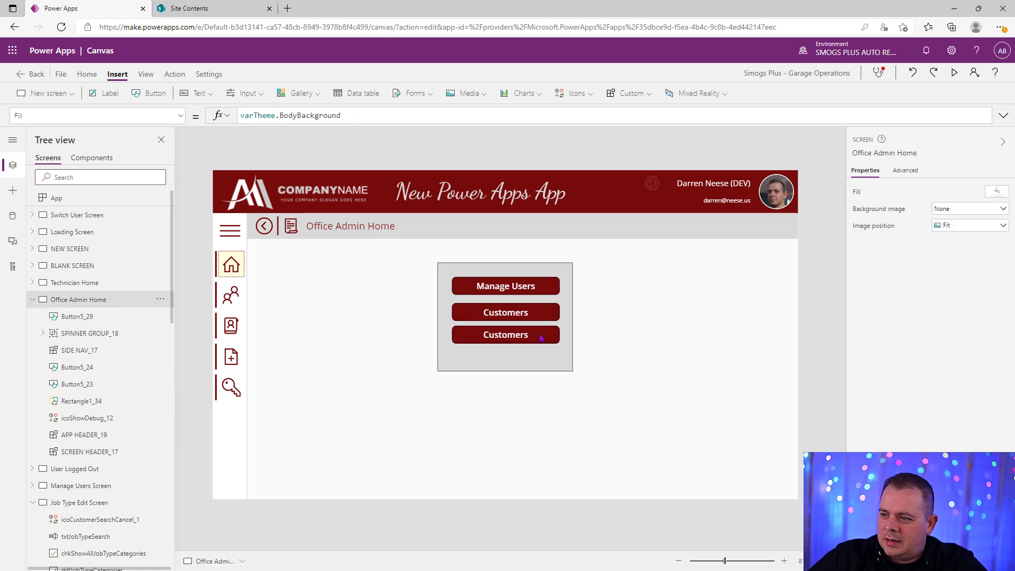
Lower the copied Customers button to a Y position of about 376 and distribute the three buttons vertically.
click(489, 338)
drag(538, 333, 541, 339)
shift+click(540, 314)
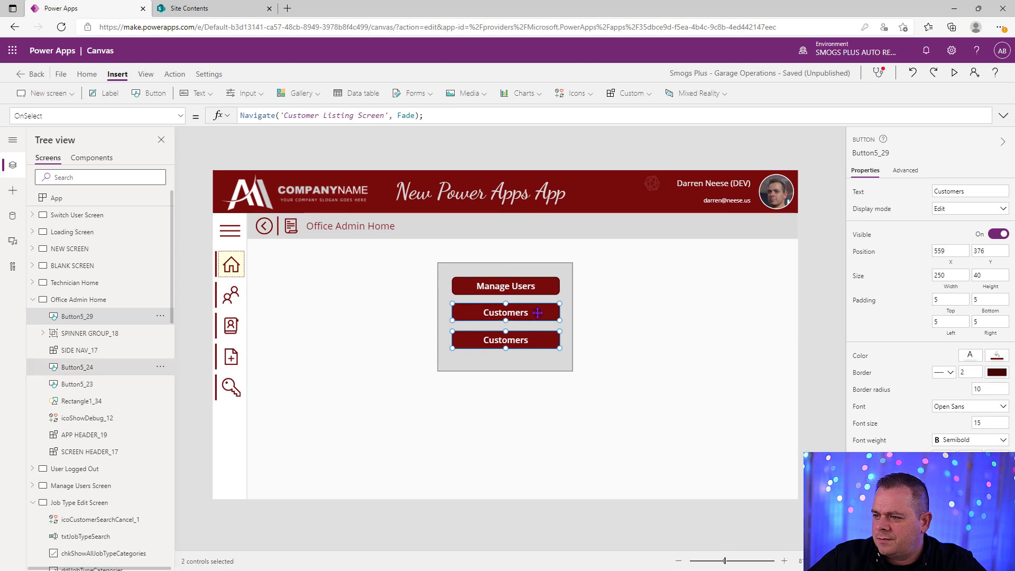
shift+click(537, 290)
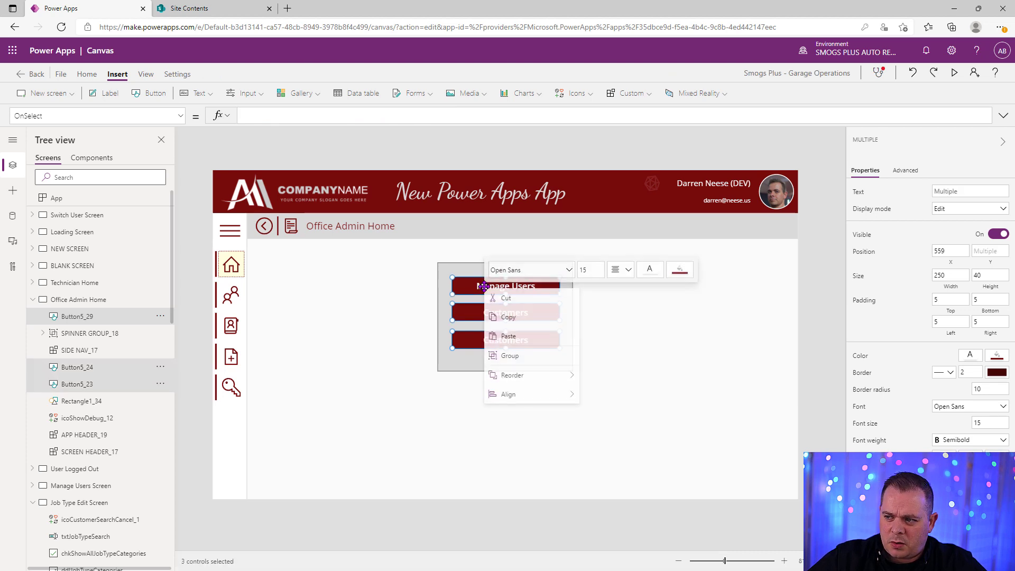
right_click(483, 285)
mouse_move(532, 397)
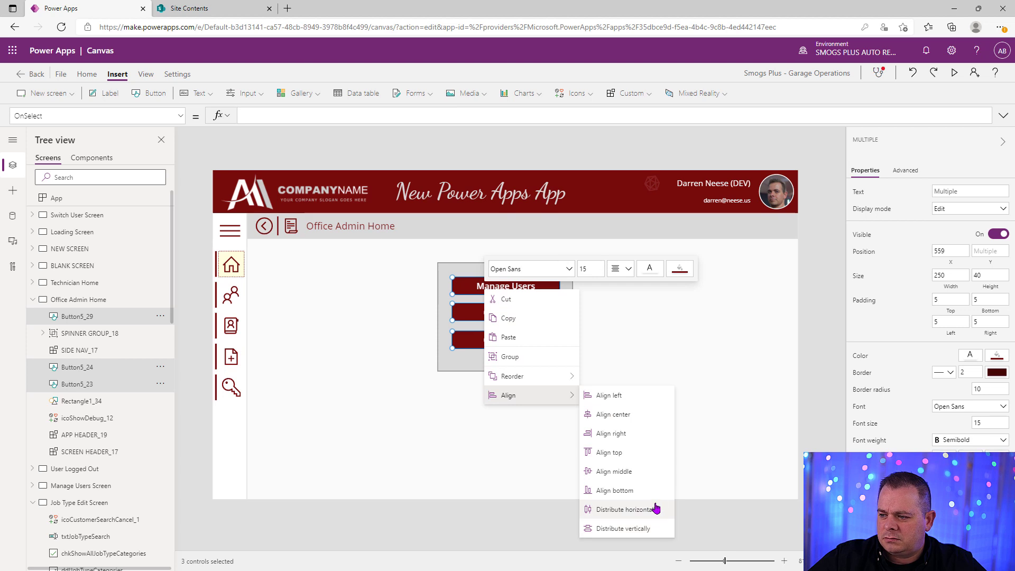
click(654, 528)
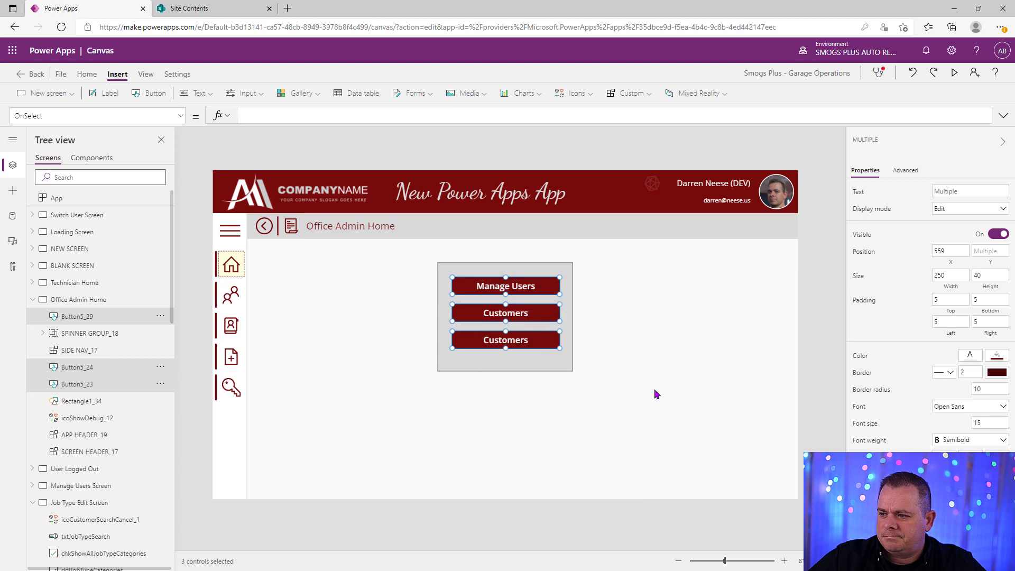
click(658, 365)
Shorten the background rectangle to a height of about 234 and move it down slightly together with its three buttons.
click(540, 368)
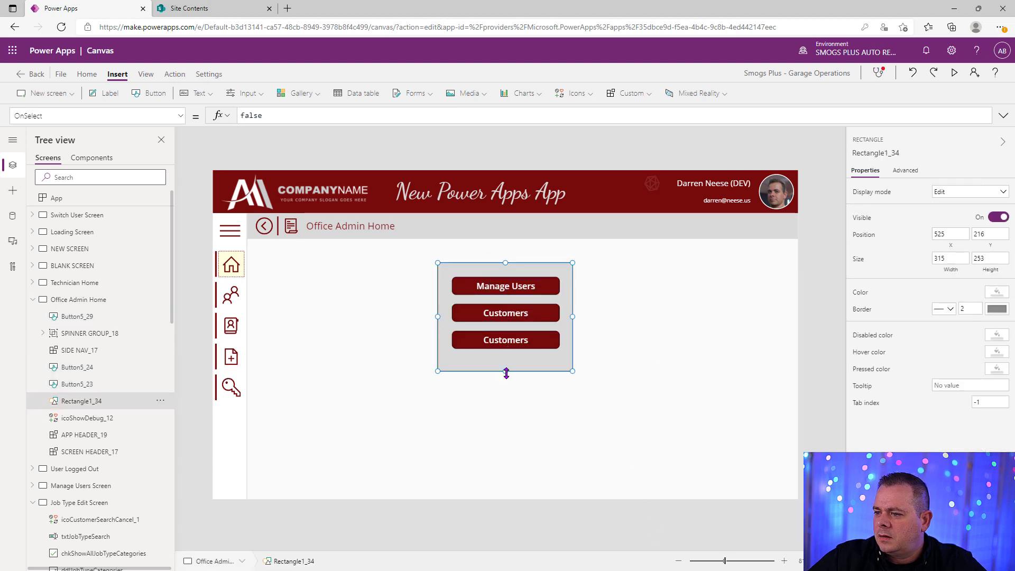
drag(507, 374, 506, 366)
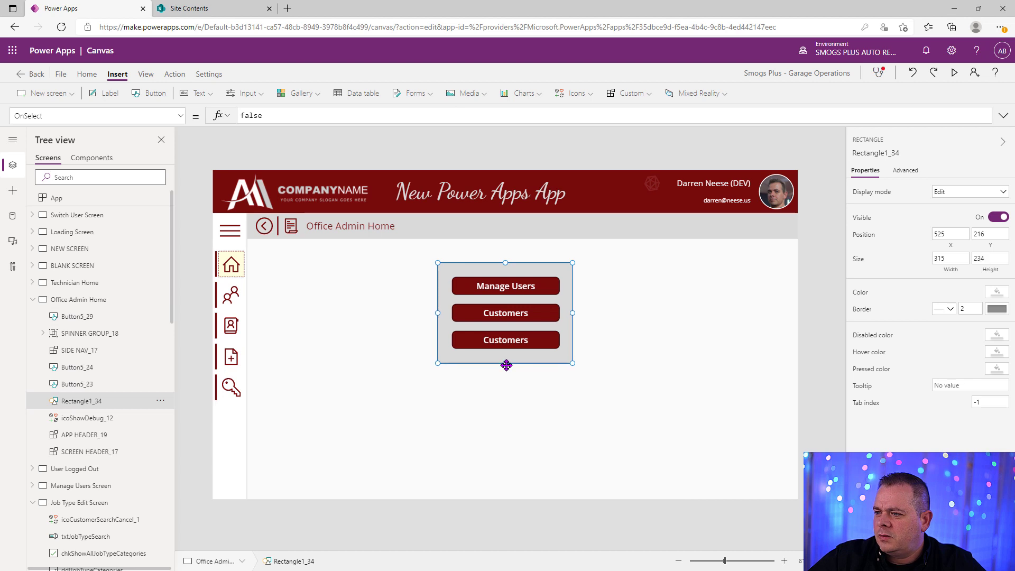
drag(623, 383, 362, 246)
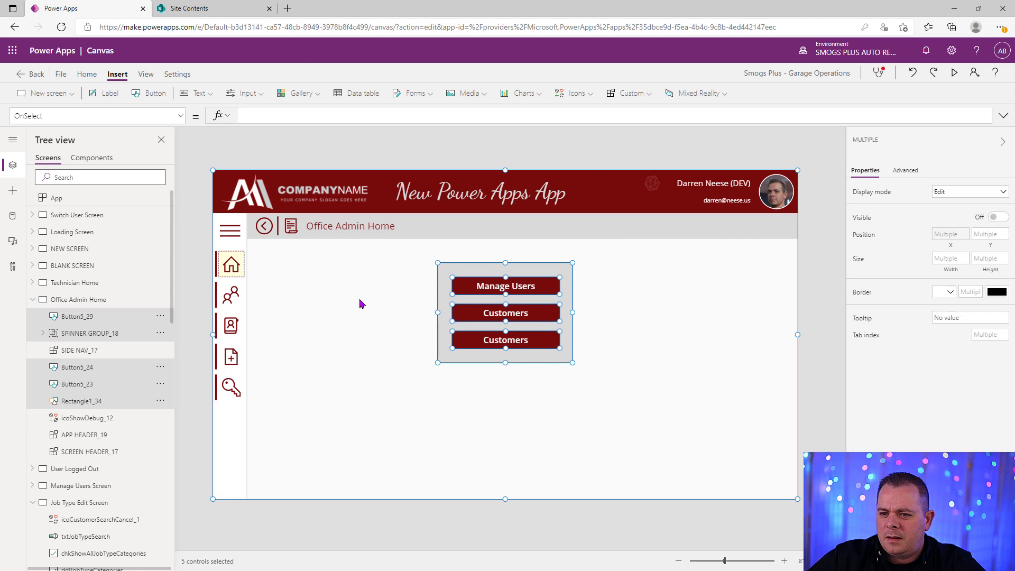
ctrl+click(125, 333)
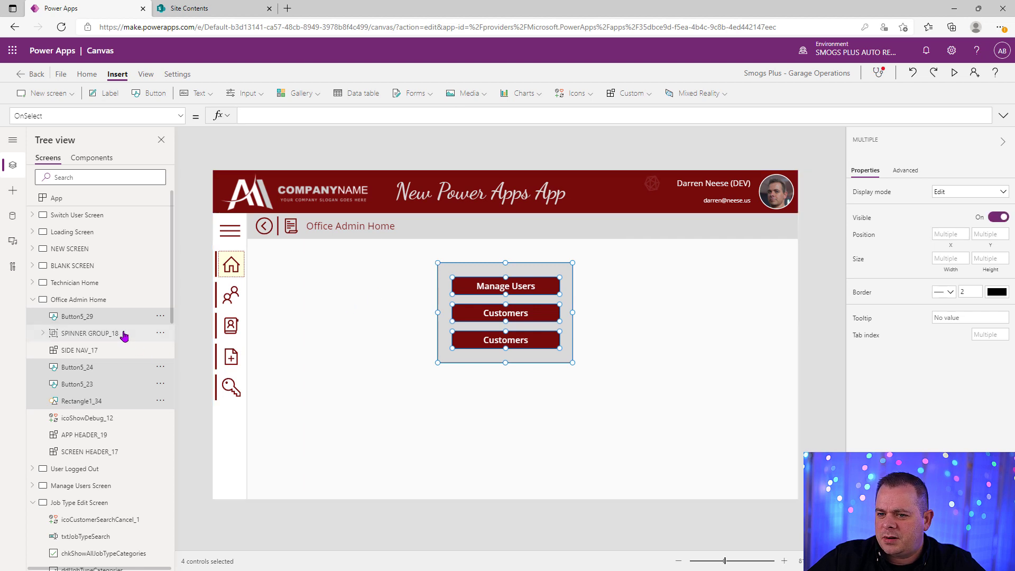
drag(525, 312, 533, 335)
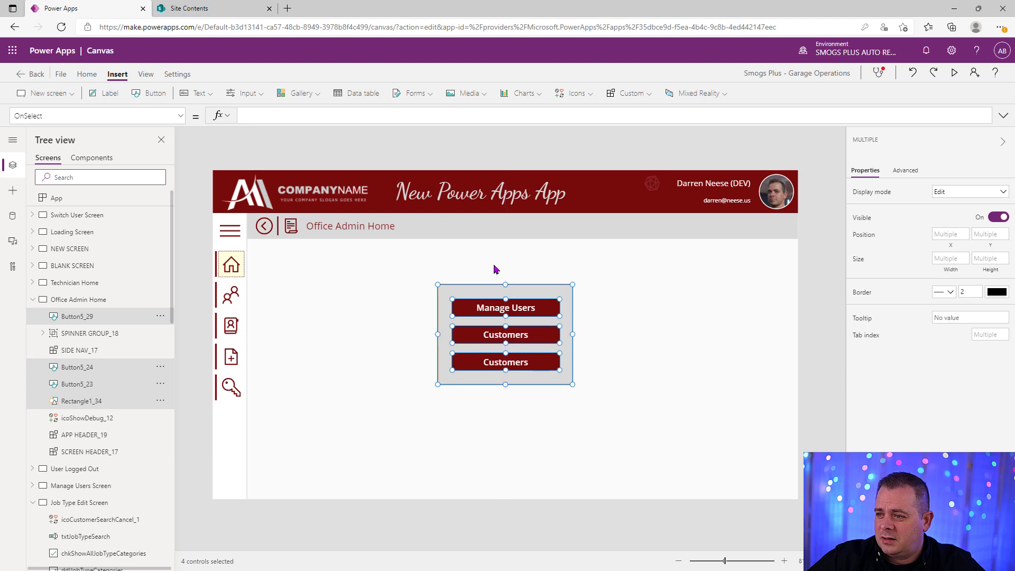
click(353, 373)
Bring the SIDE NAV_17 component to the front, with SPINNER GROUP_18 in front of it.
right_click(236, 228)
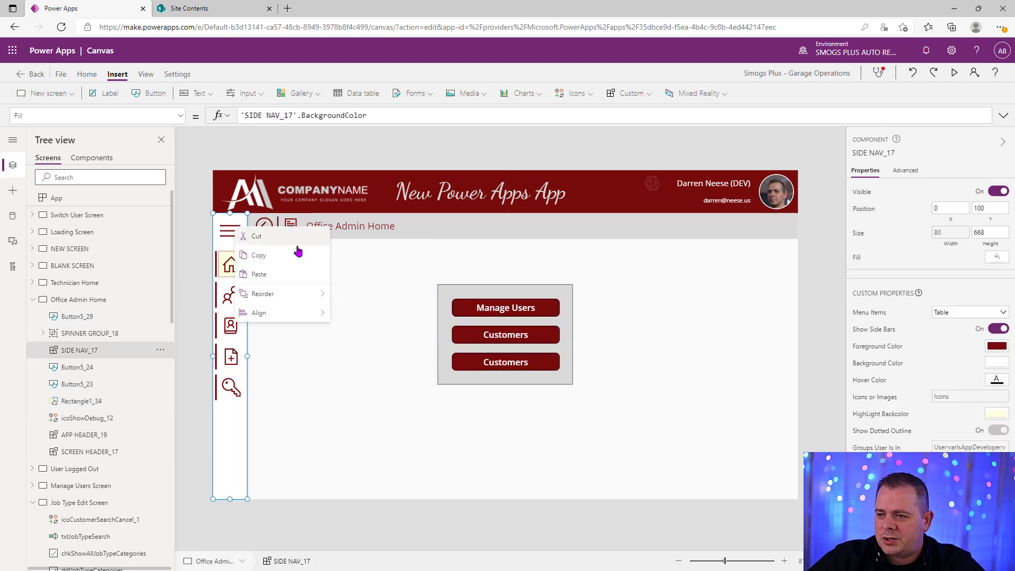
mouse_move(285, 292)
click(384, 293)
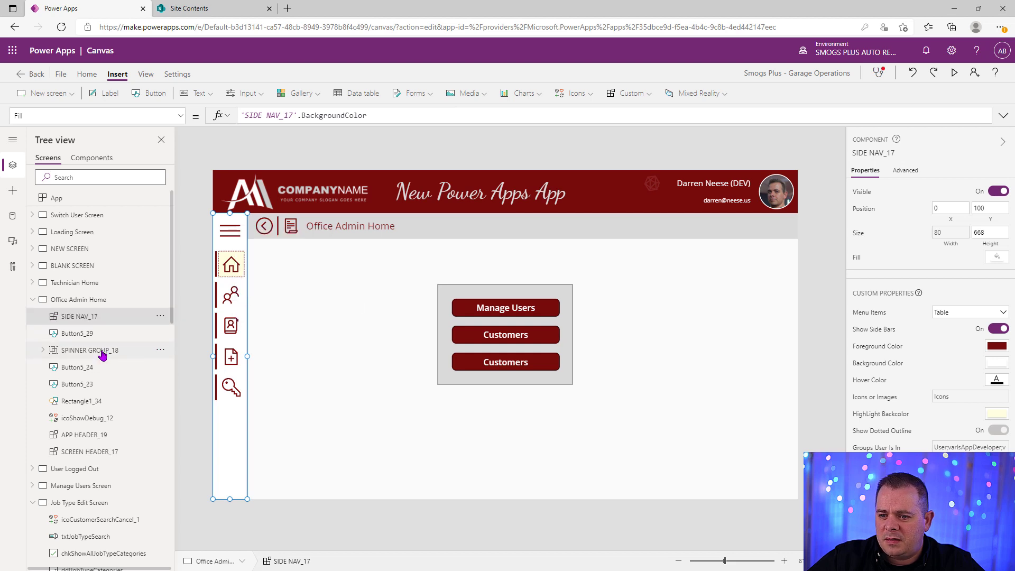
click(100, 351)
click(160, 350)
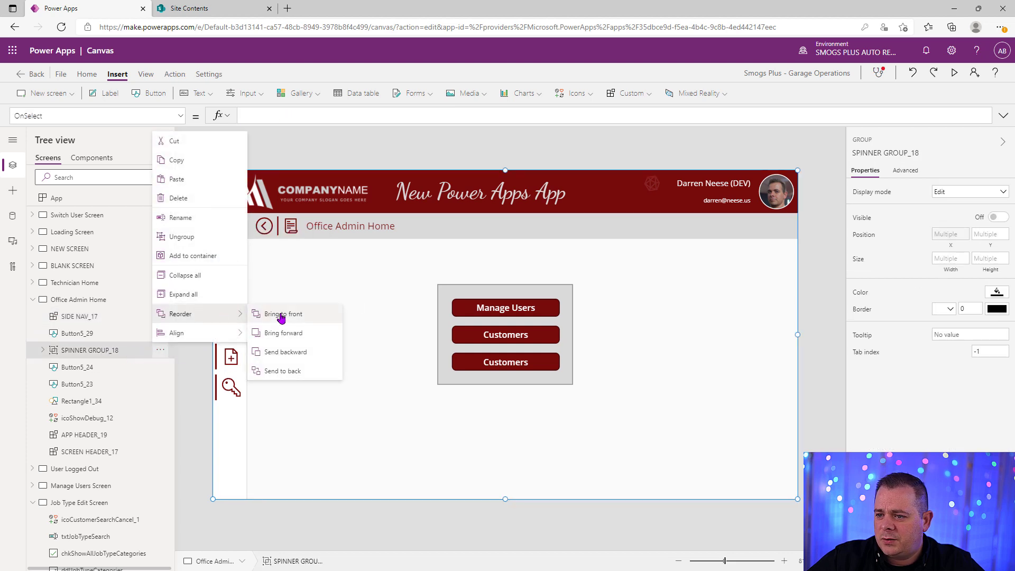
click(279, 315)
click(675, 379)
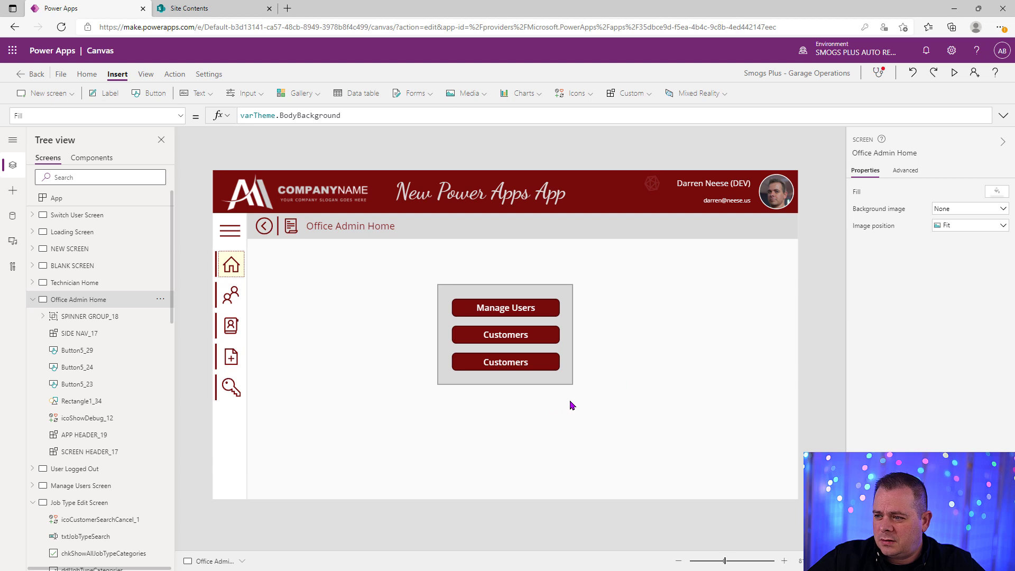
Change the text of the lowest button on the Office Admin Home screen to Job Types.
click(486, 365)
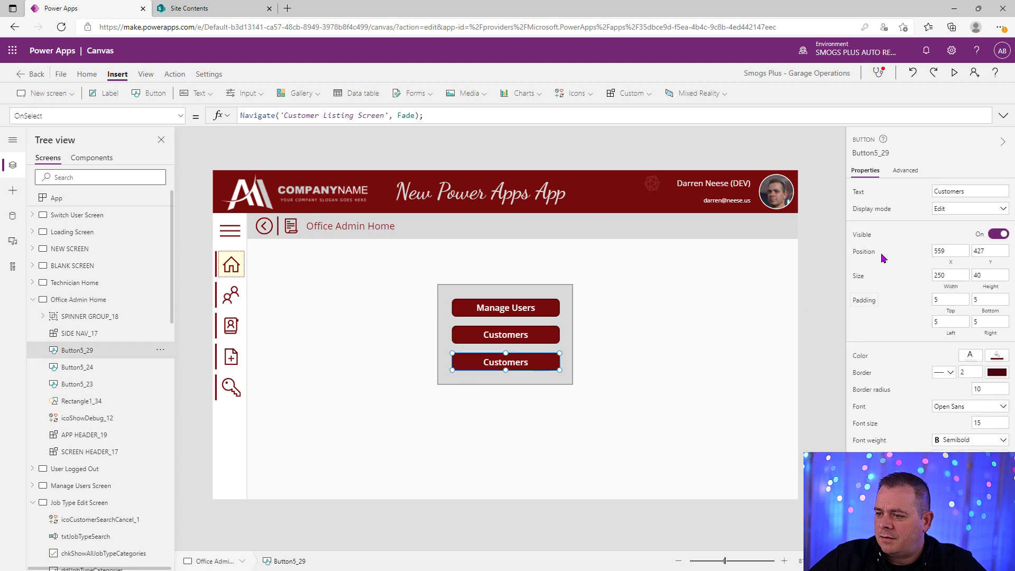
double_click(969, 191)
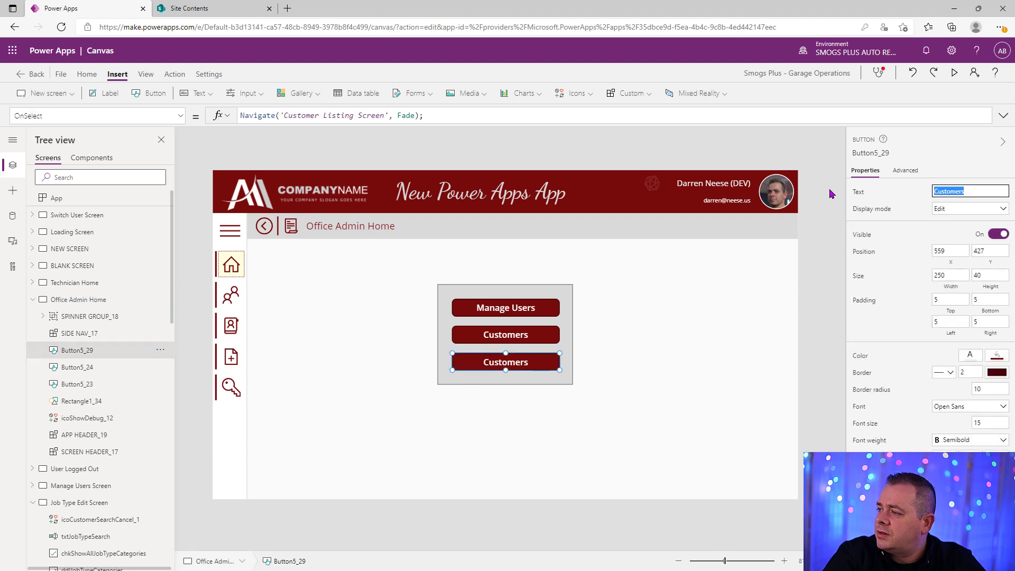
text(Job Types)
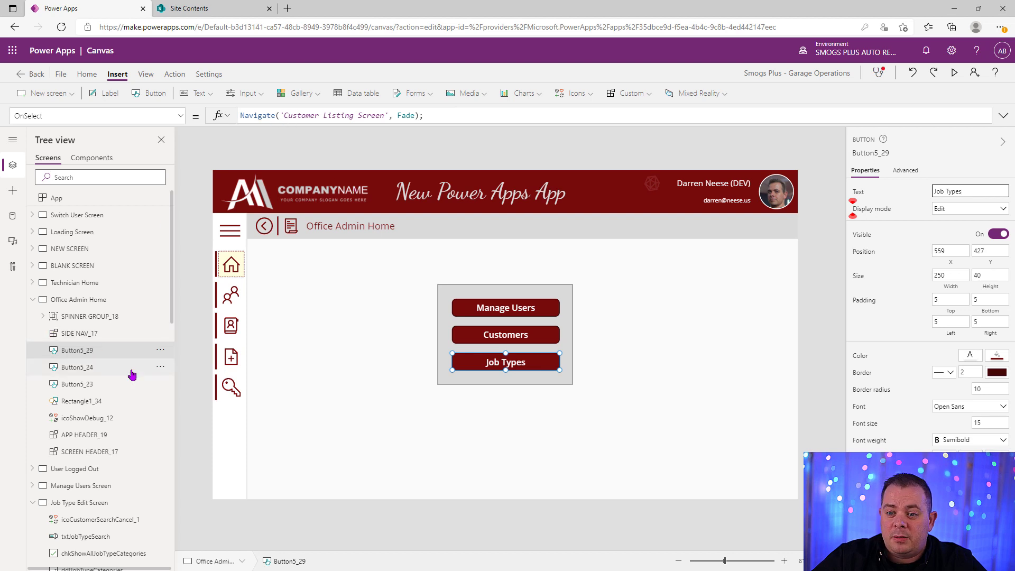
Open the Job Type Edit Screen and copy its screen name.
scroll(130, 383, down, 4)
scroll(83, 388, up, 3)
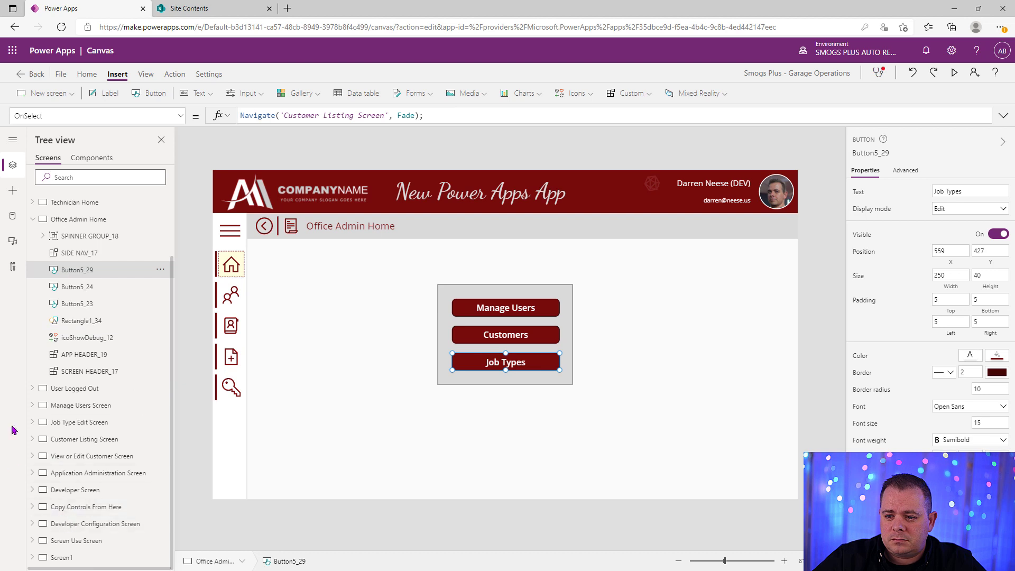
click(98, 423)
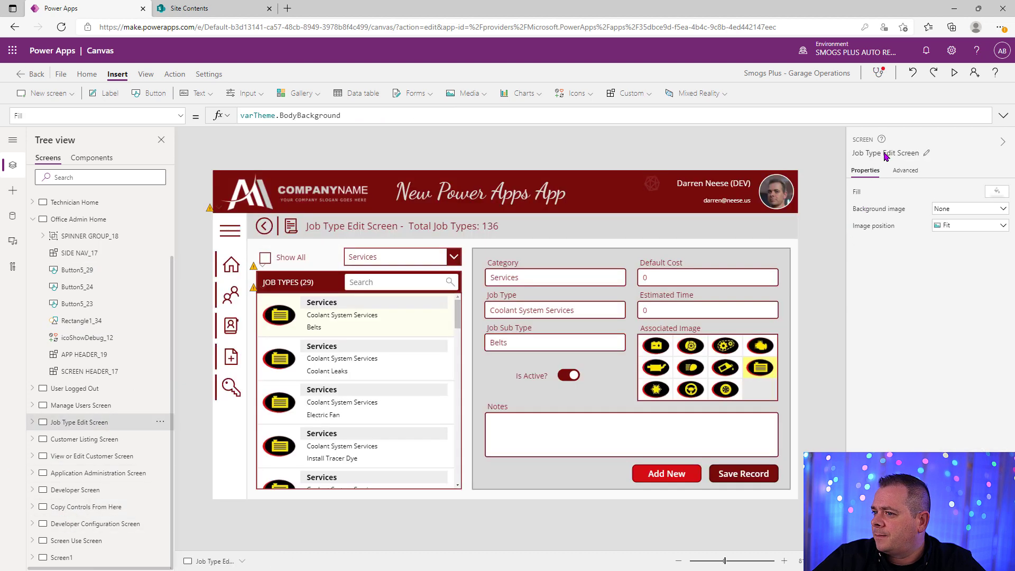
click(903, 152)
key(ctrl+c)
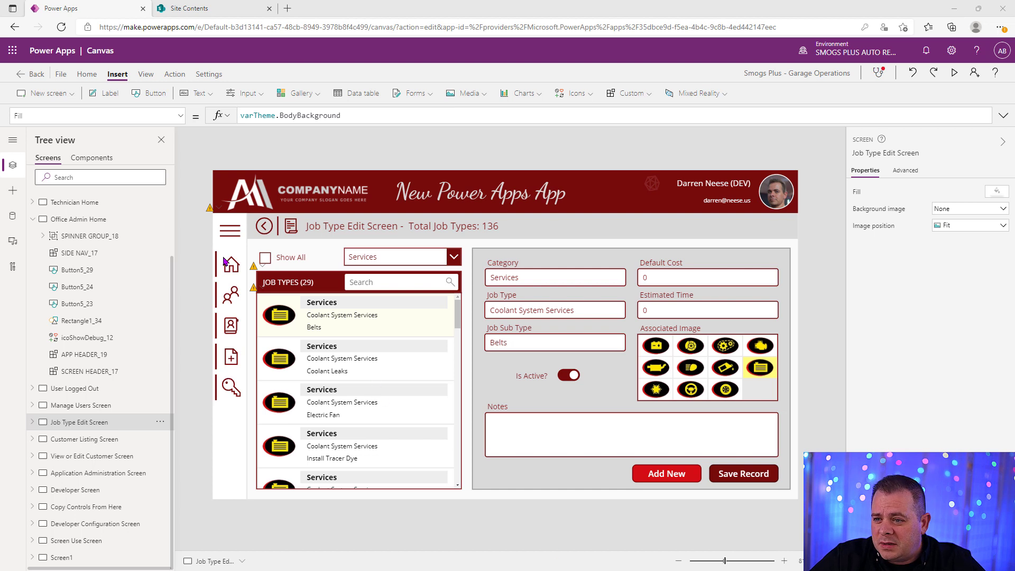
Bring SIDE NAV_20 on the Job Type Edit Screen to the front, with SPINNER GROUP_21 in front of it.
right_click(230, 238)
mouse_move(281, 302)
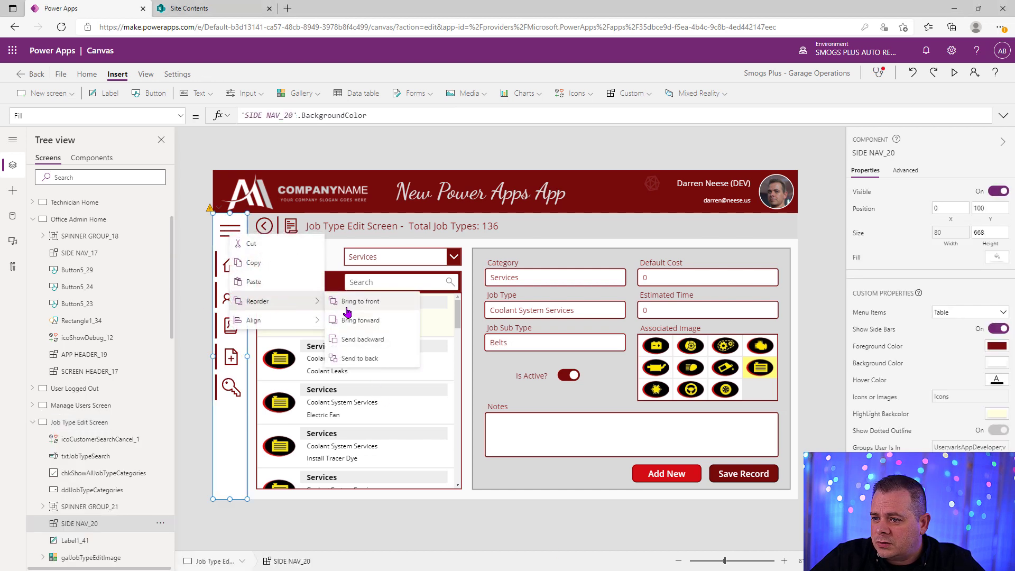
click(353, 302)
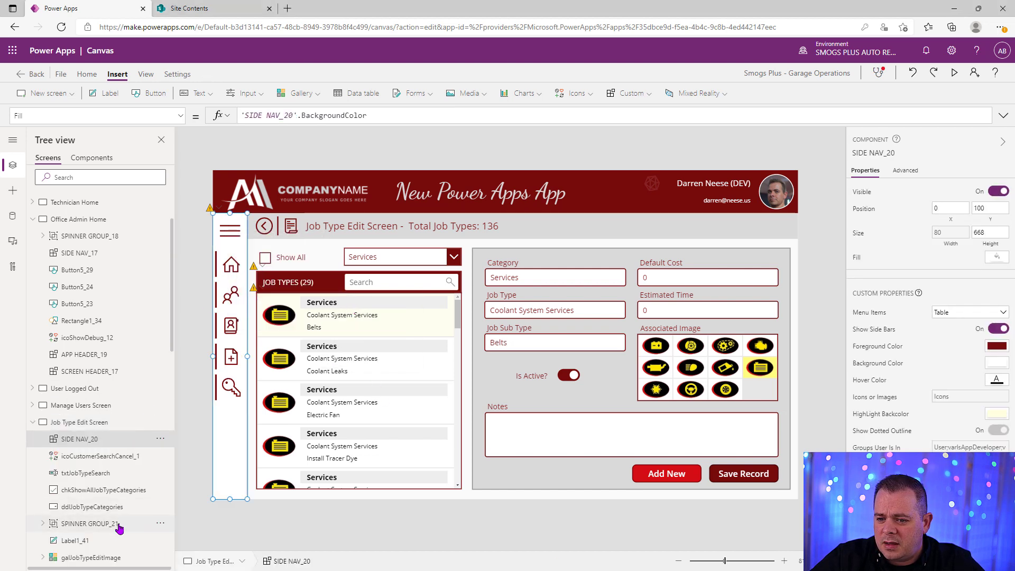
click(134, 523)
click(161, 523)
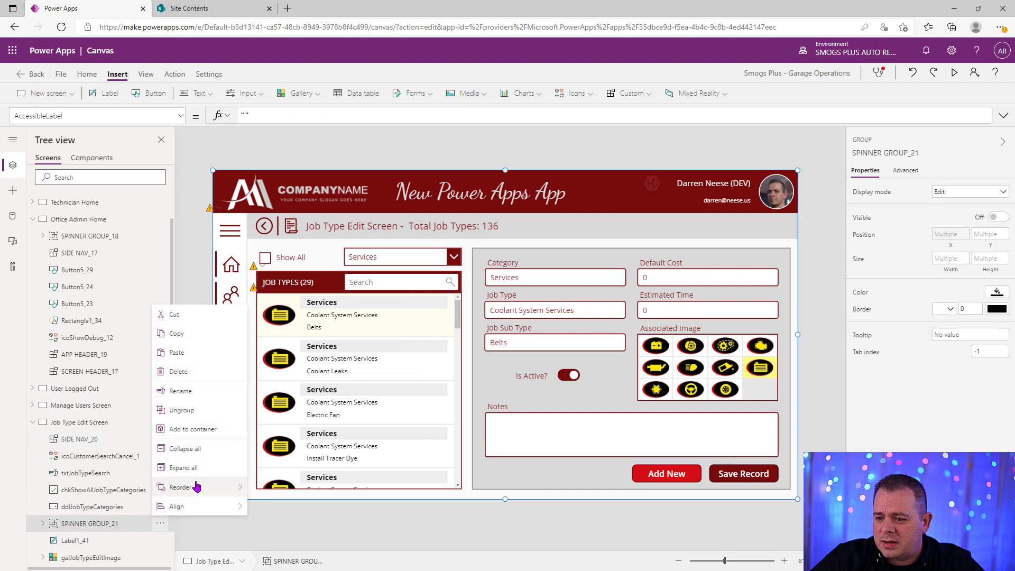
mouse_move(211, 489)
click(346, 490)
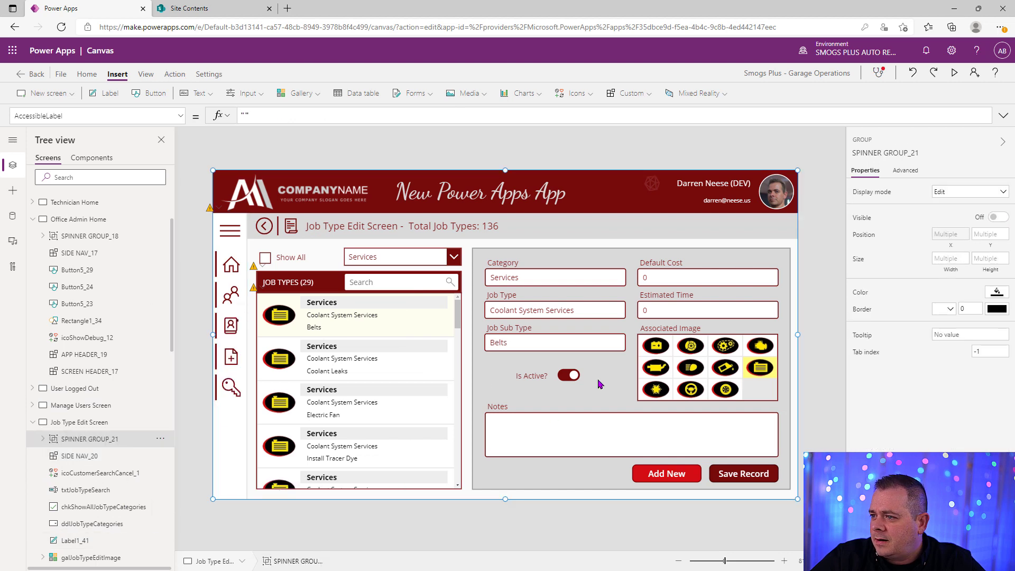
Test the Job Types button on the Office Admin Home screen and return to that screen.
scroll(109, 362, up, 3)
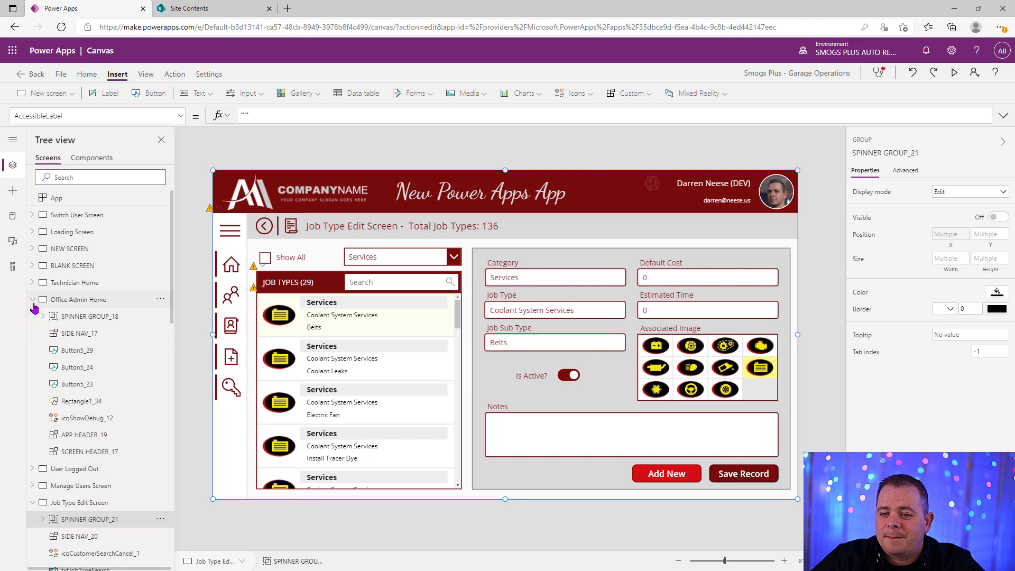
click(66, 300)
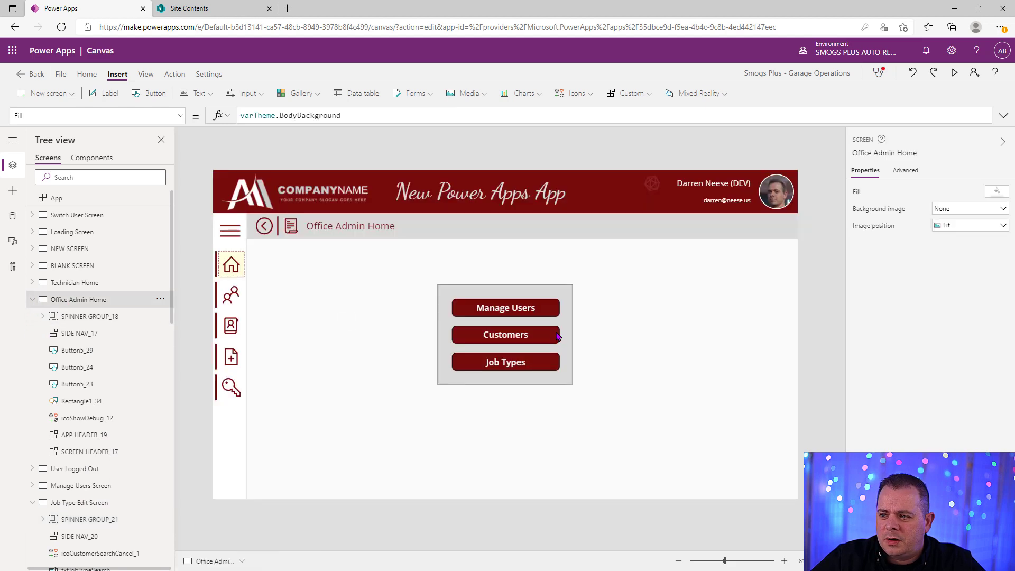
alt+click(526, 363)
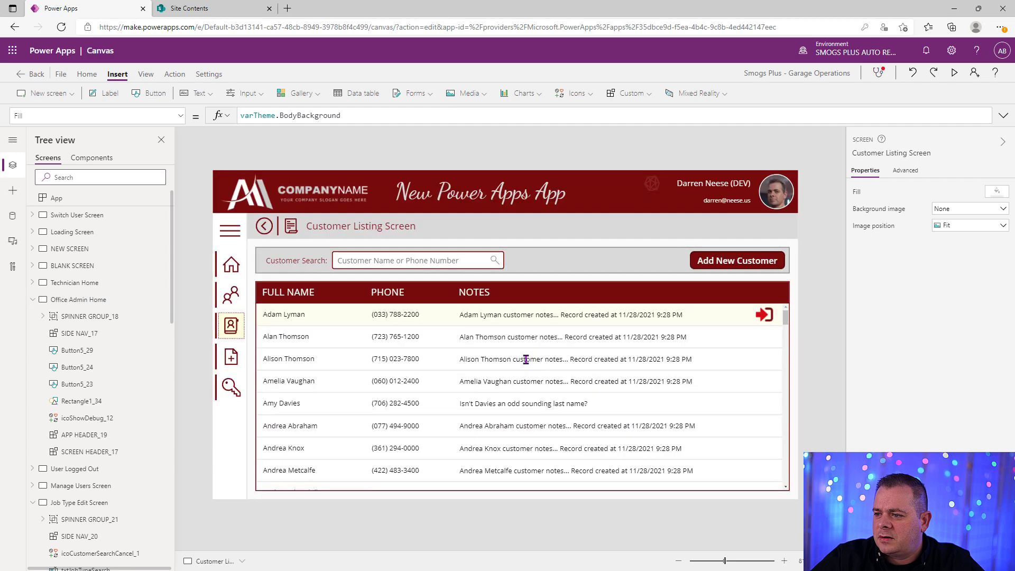
alt+click(264, 225)
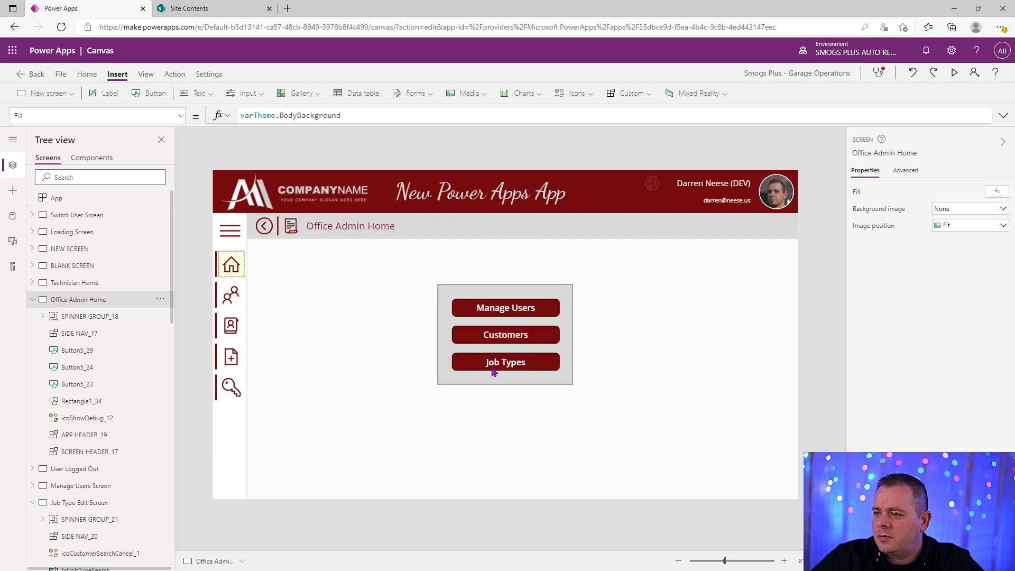
Change the Job Types button's OnSelect formula to navigate to 'Job Type Edit Screen' with the Fade transition.
click(524, 368)
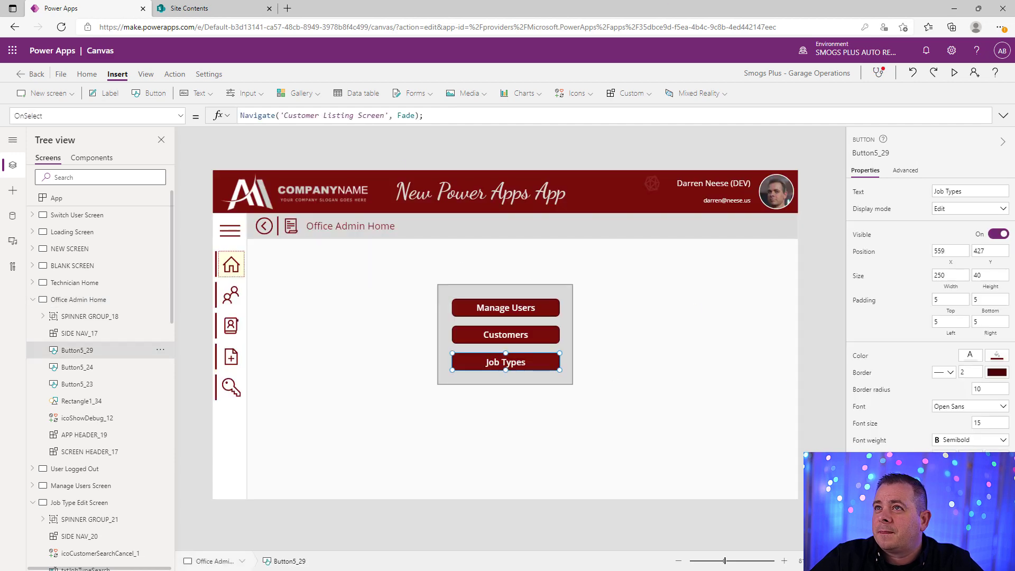
click(285, 115)
drag(285, 115, 386, 116)
key(ctrl+v)
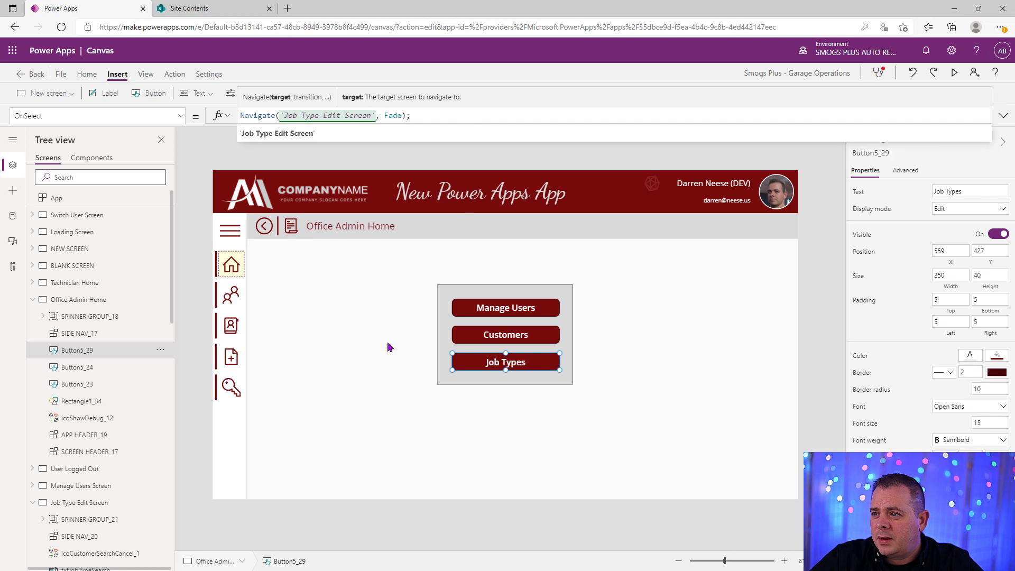
click(391, 347)
Retest the Job Types button on the canvas and in app preview, returning to Office Admin Home each time.
alt+click(529, 366)
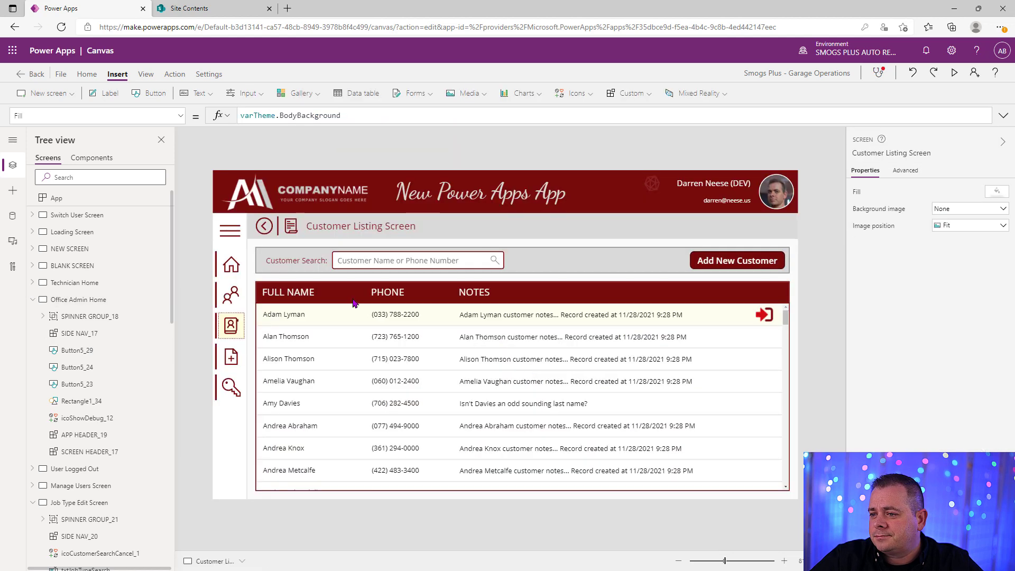
alt+click(266, 231)
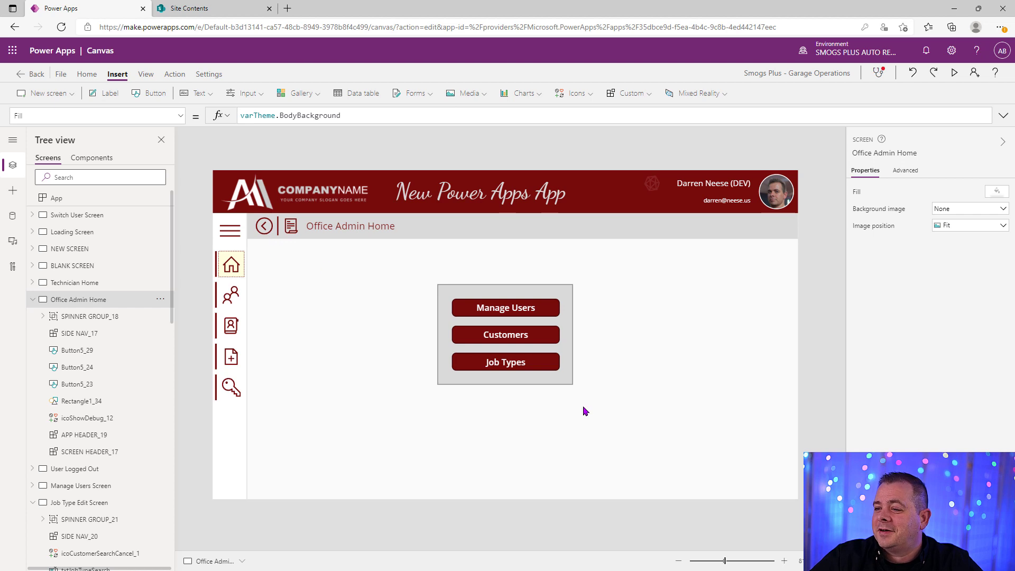
click(498, 372)
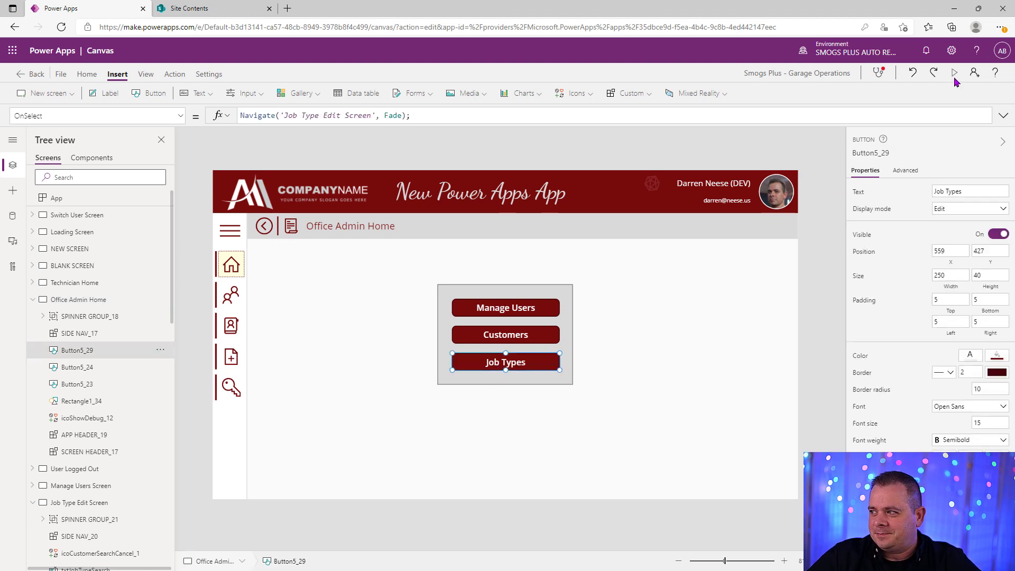
key(F5)
click(555, 364)
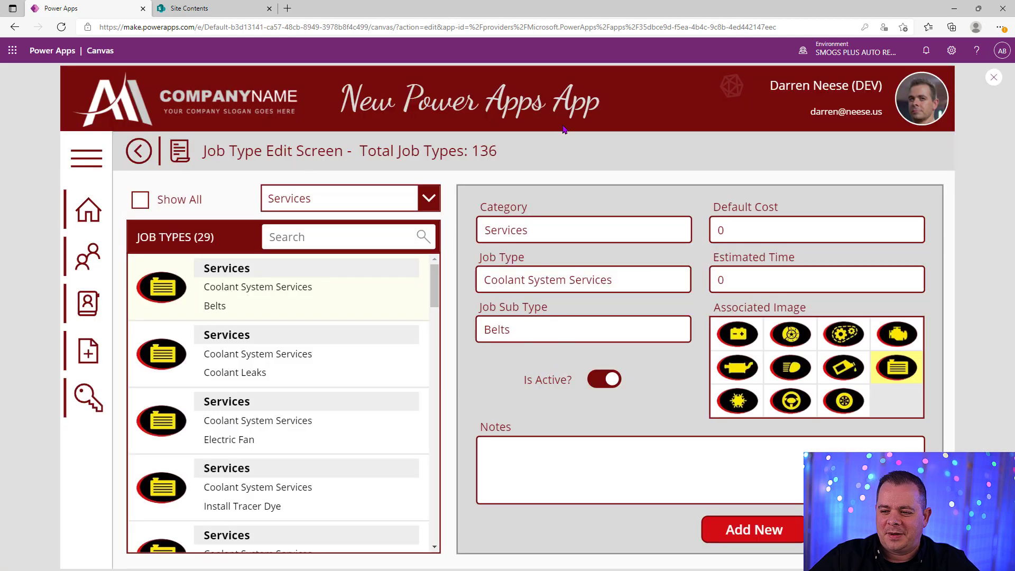
click(139, 150)
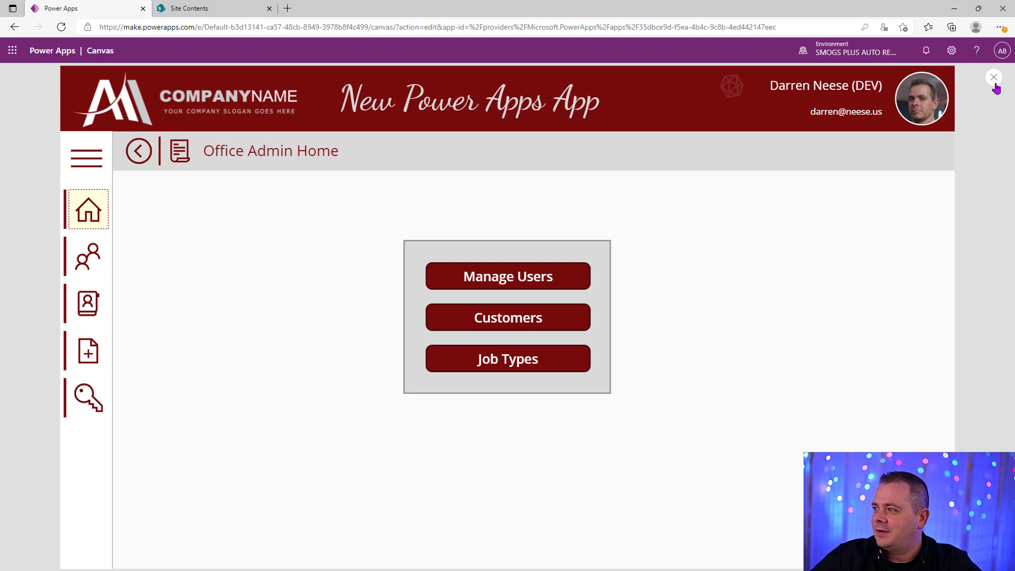
key(Escape)
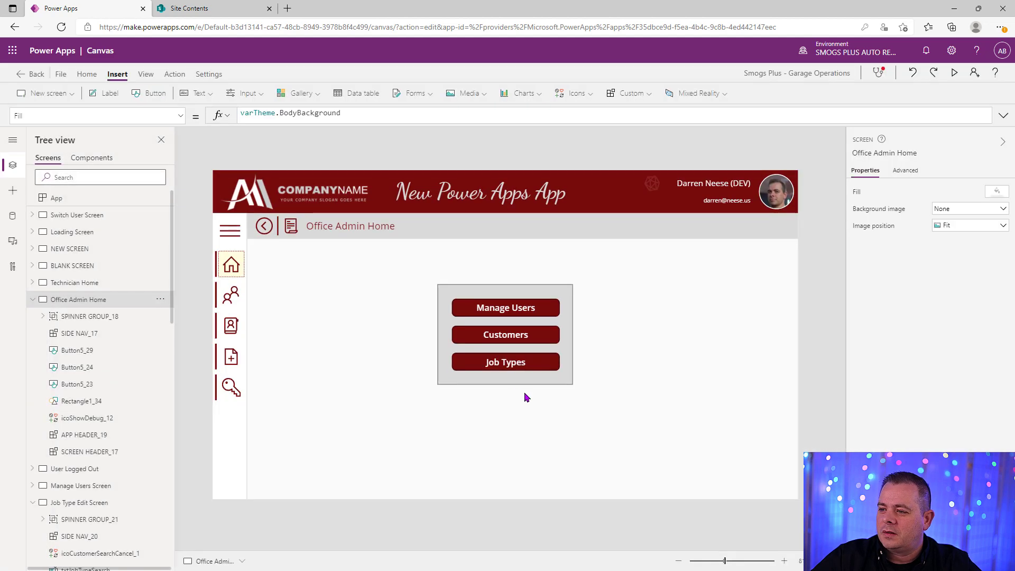
Test the Manage Users, Customers and Job Types buttons in turn, going back to Office Admin Home after each.
alt+click(535, 312)
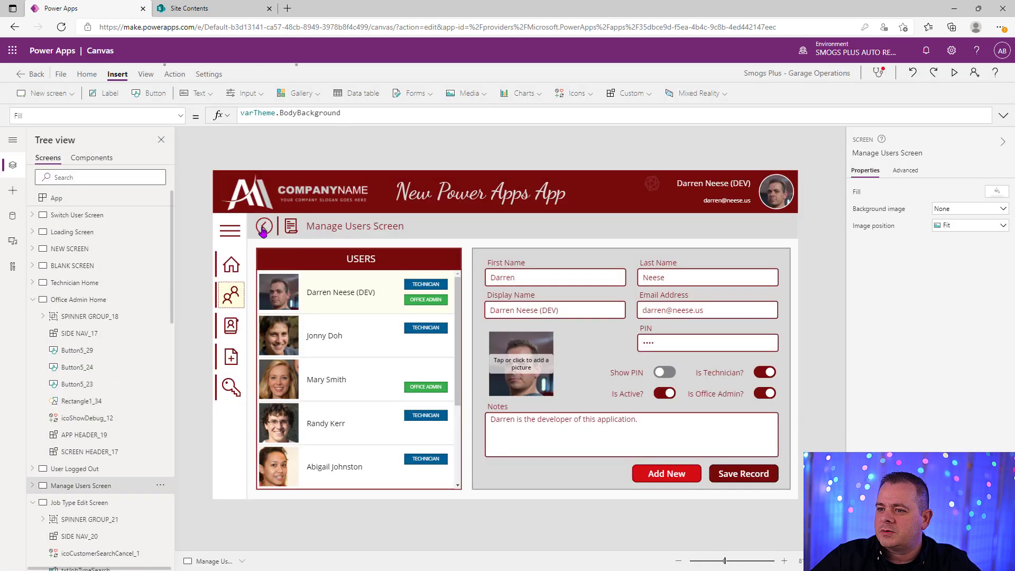
alt+click(263, 227)
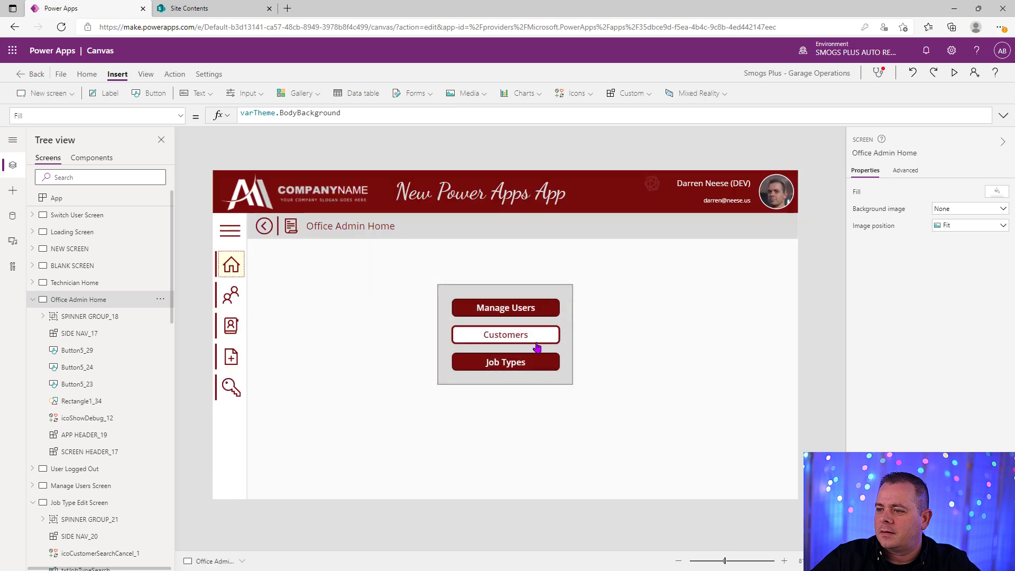
alt+click(536, 343)
alt+click(264, 227)
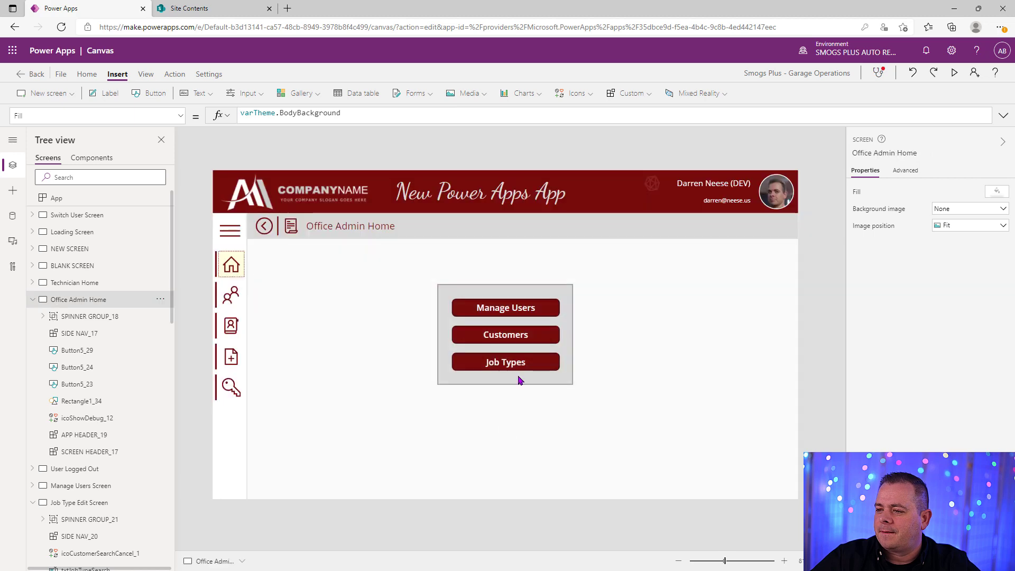
alt+click(521, 371)
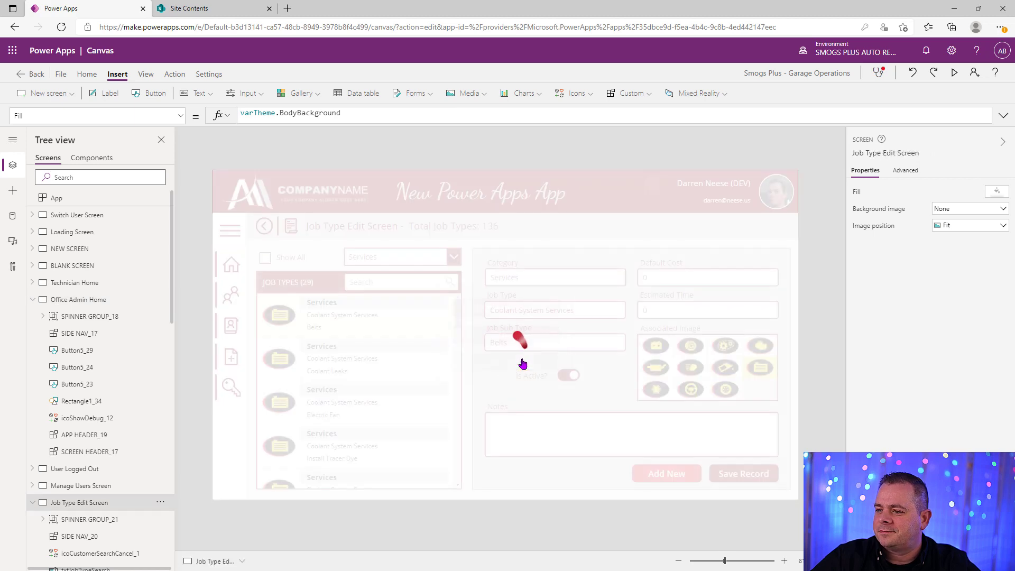
alt+click(263, 231)
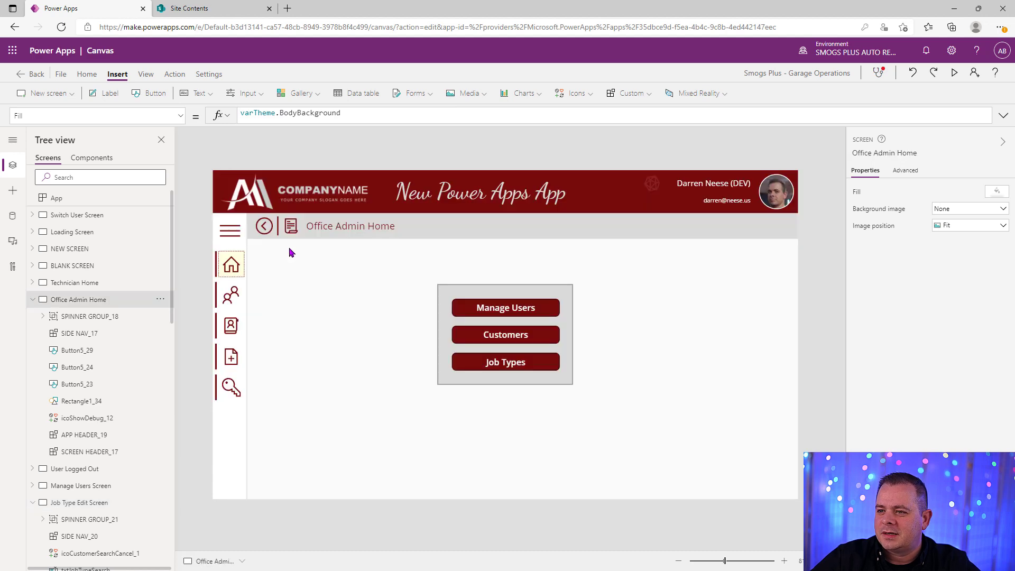
Expand the App object's OnStart formula and locate the Customers and Developer Screen entries among the navigation menu items.
click(138, 200)
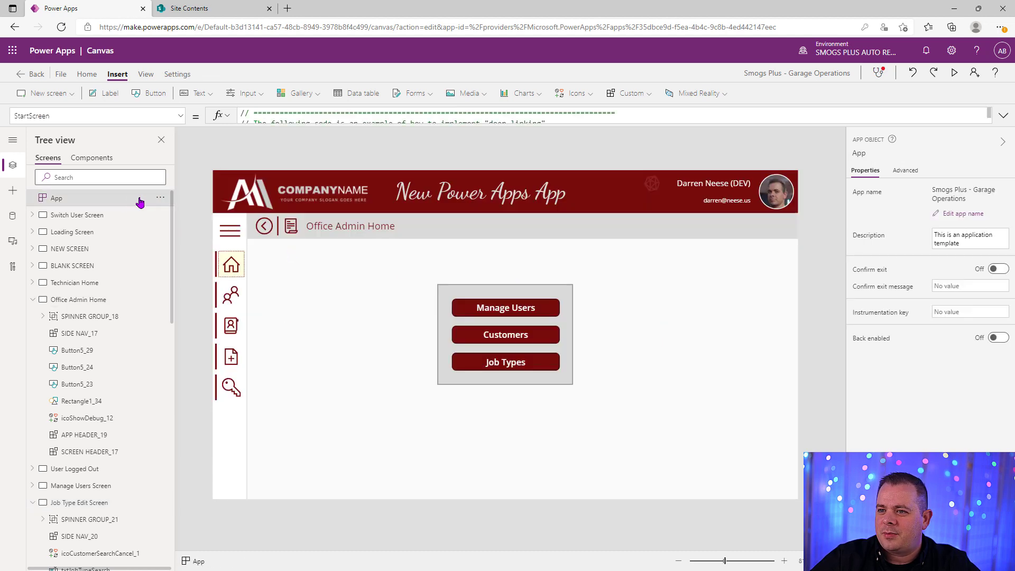
click(154, 115)
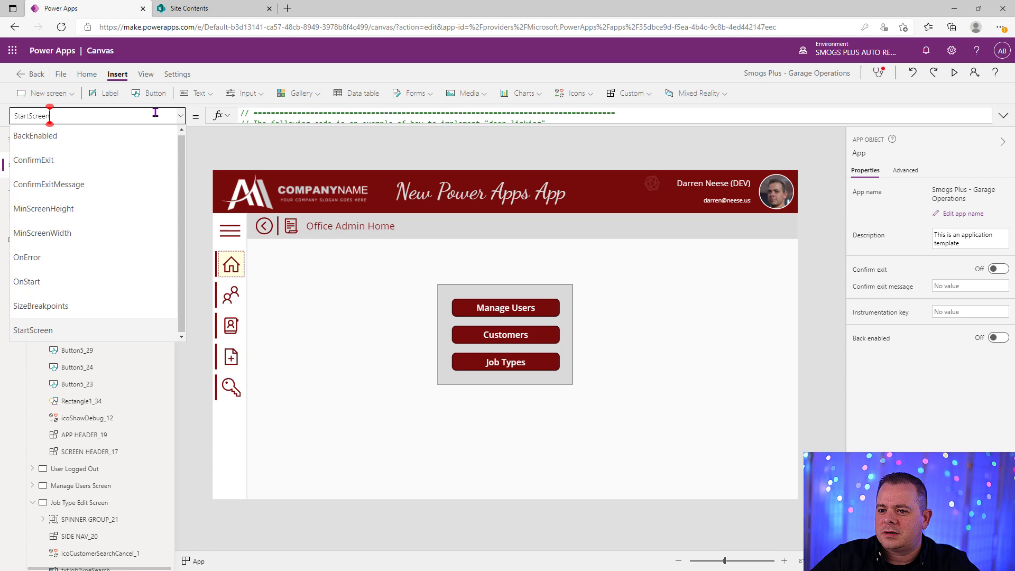
click(113, 285)
click(1003, 115)
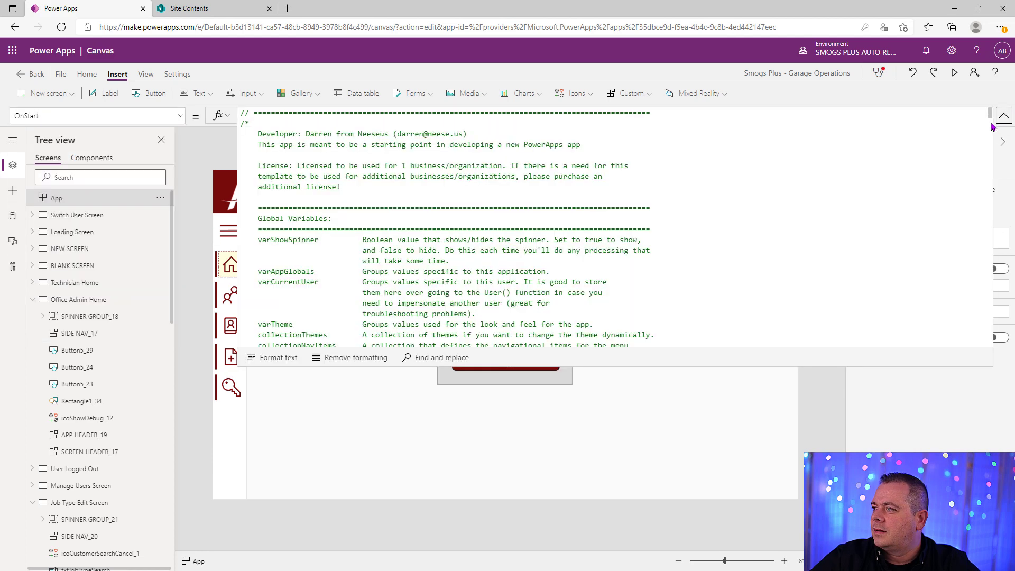
drag(991, 118, 981, 344)
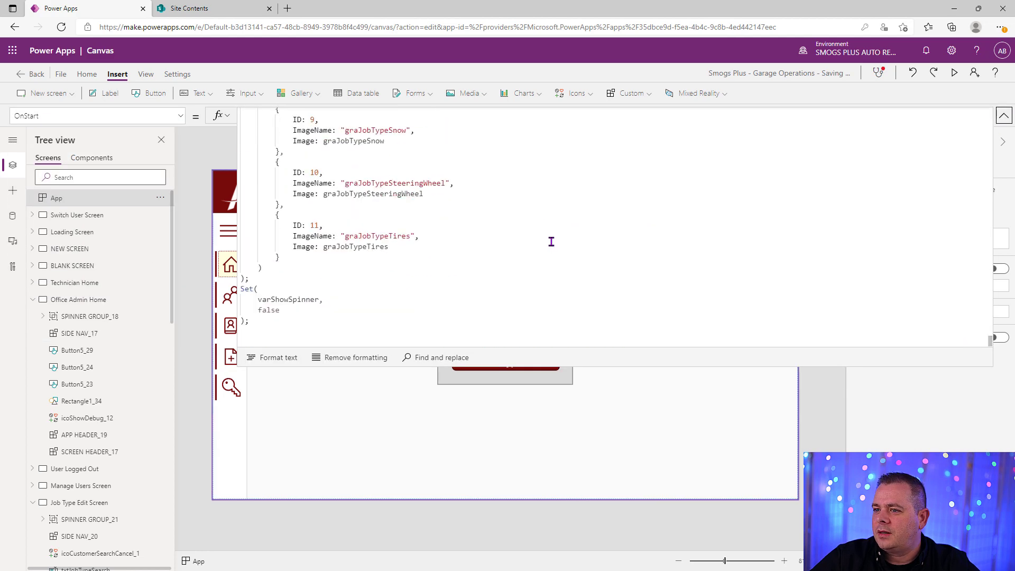
scroll(599, 280, up, 4)
scroll(390, 211, up, 15)
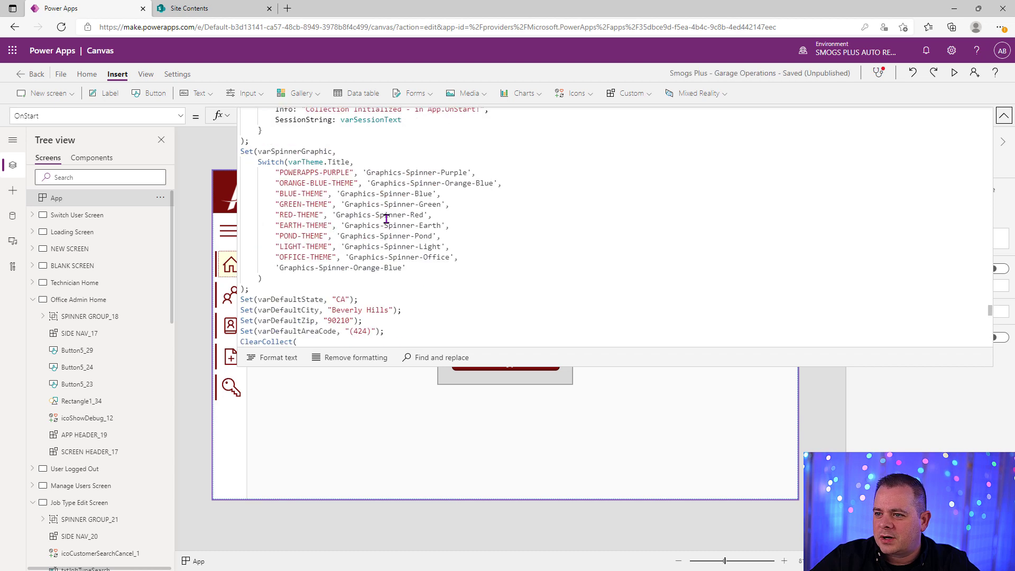
scroll(479, 250, up, 5)
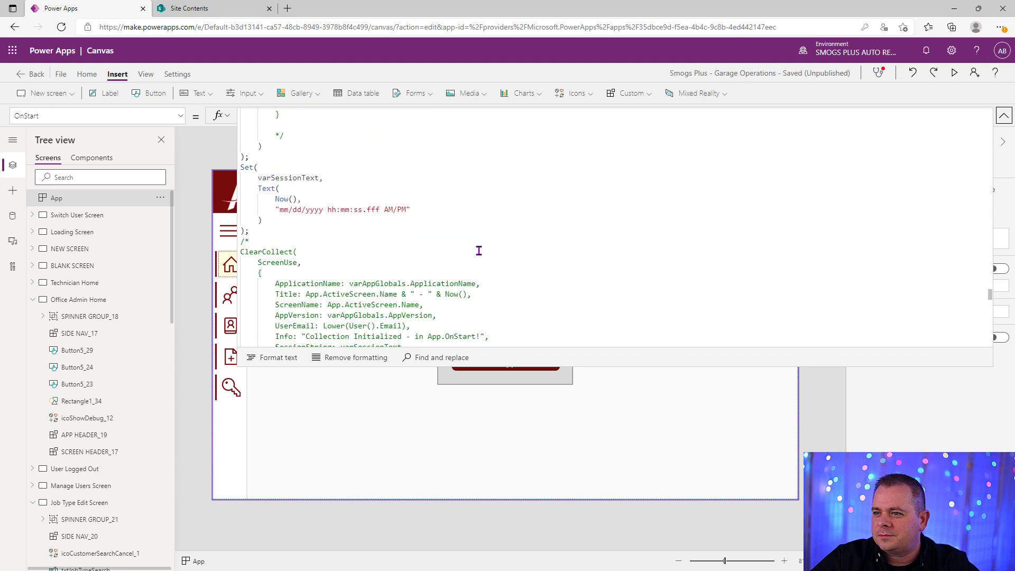
scroll(479, 251, up, 12)
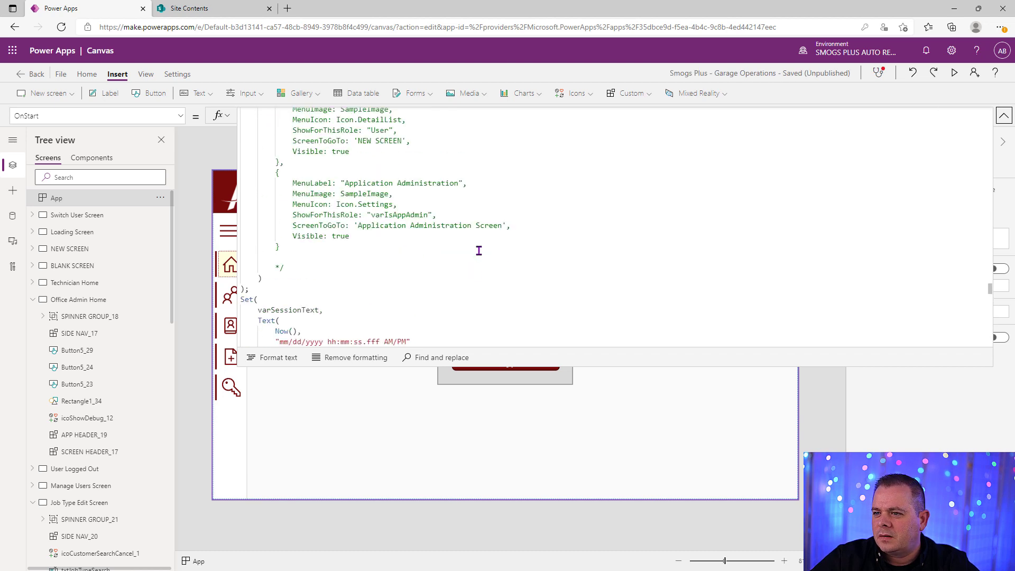
scroll(570, 343, up, 1)
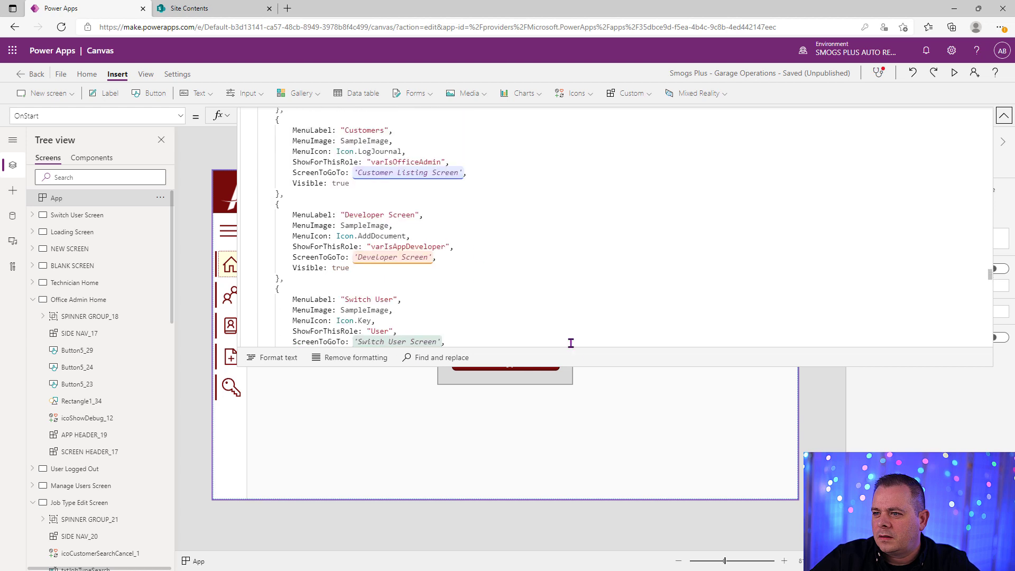
Change the Developer Screen entry's MenuIcon to Icon.Support in the App OnStart formula.
drag(587, 367, 587, 433)
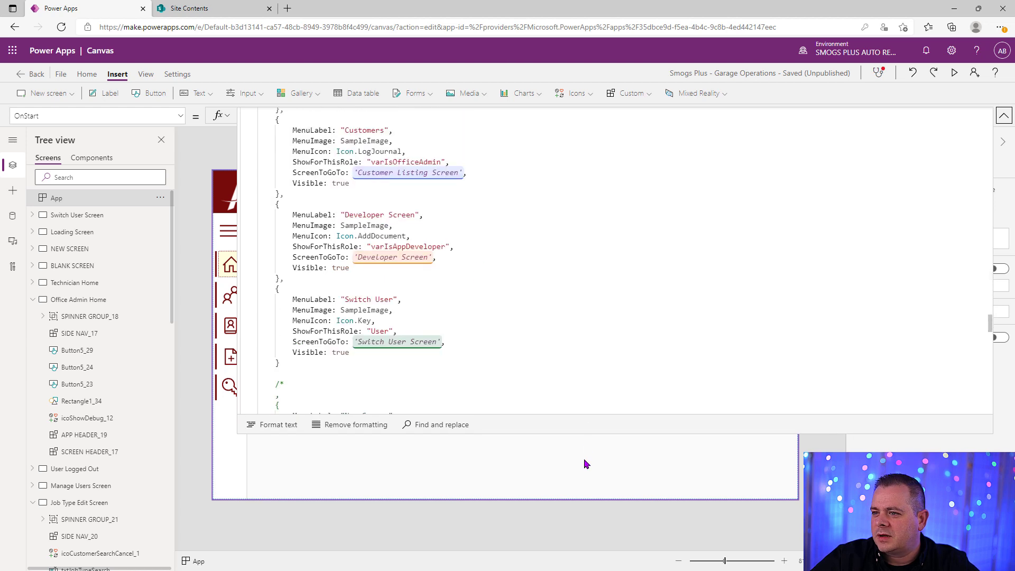
click(586, 262)
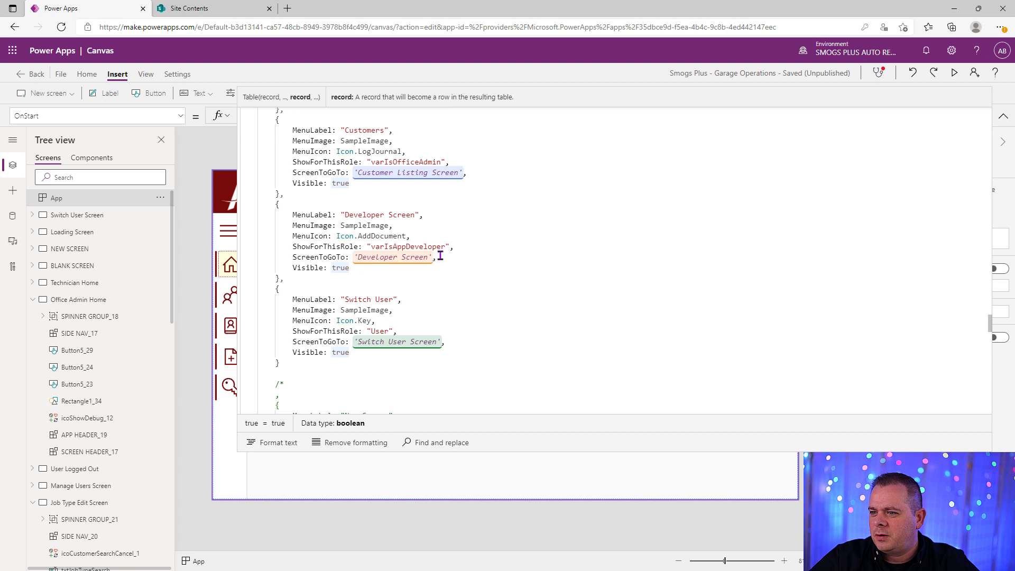
double_click(371, 236)
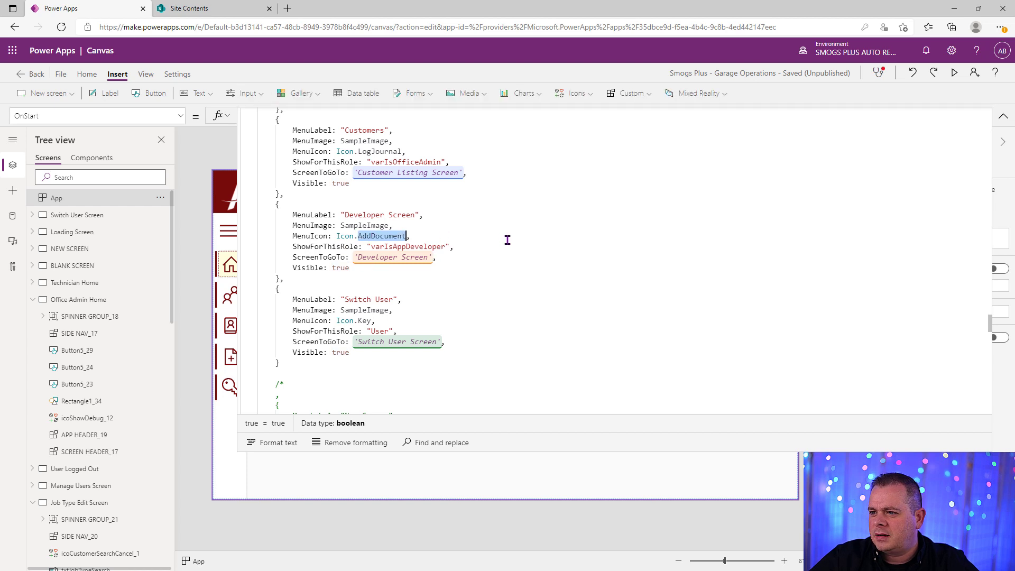
text(Support)
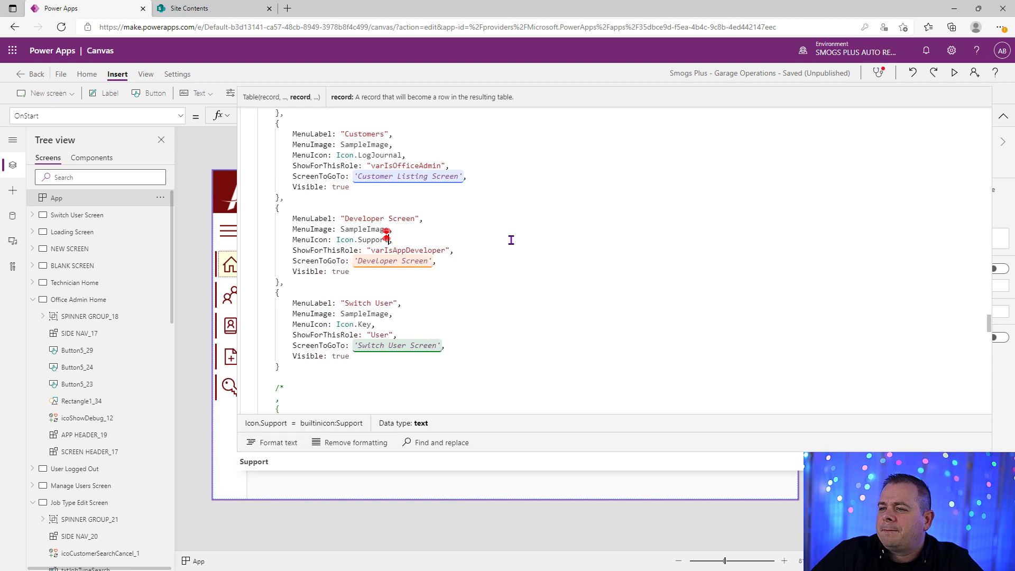
Duplicate the Customers navigation menu record directly below itself, ahead of the Developer Screen record.
scroll(463, 259, up, 3)
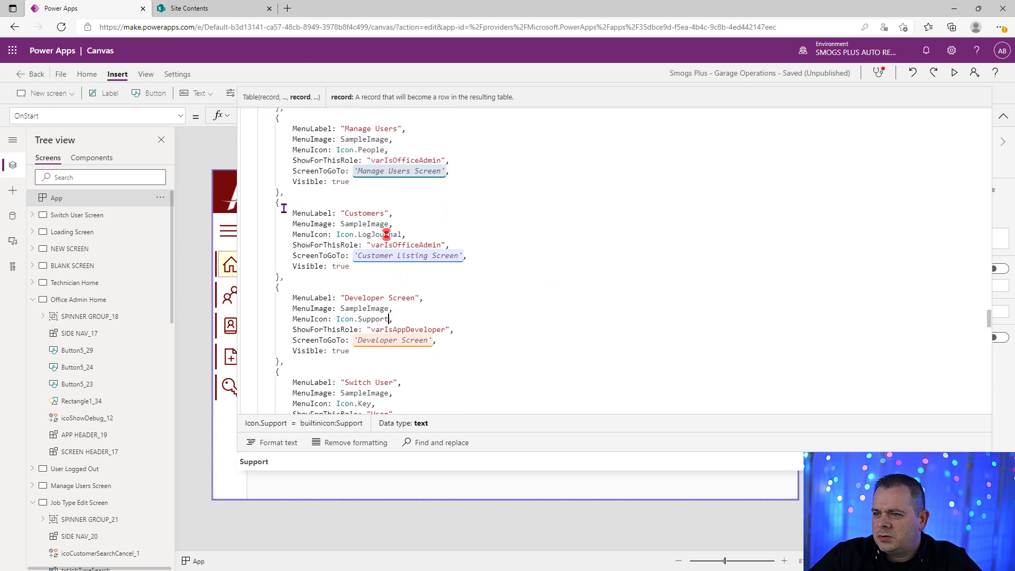
drag(312, 277, 240, 203)
key(ctrl+c)
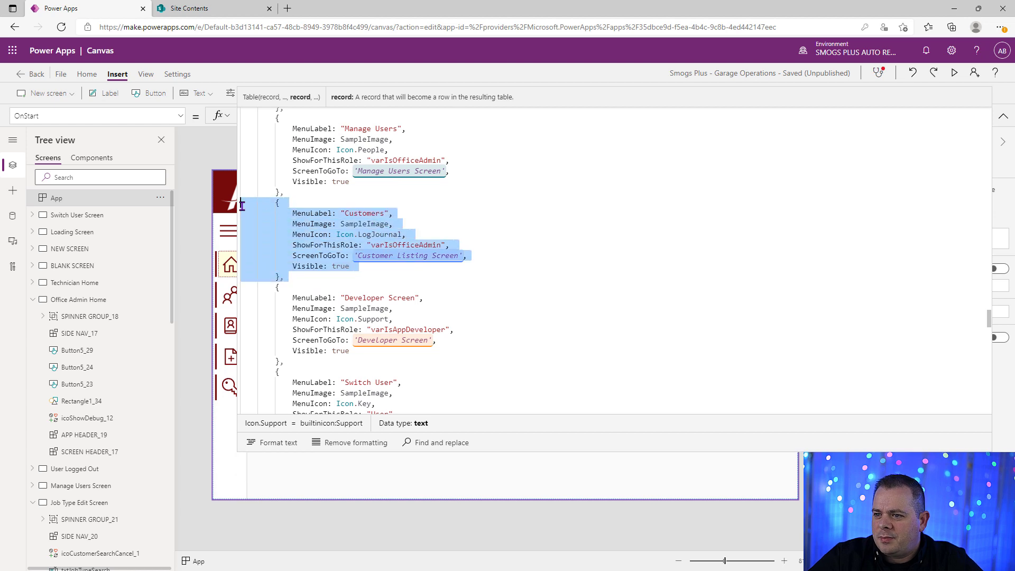
click(303, 277)
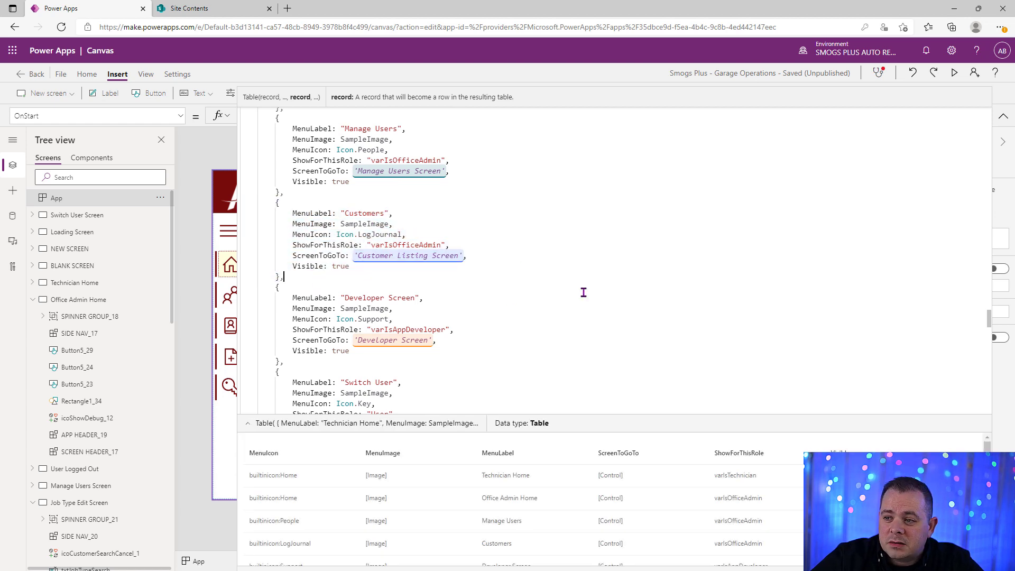
key(Return)
key(shift+Home)
key(ctrl+v)
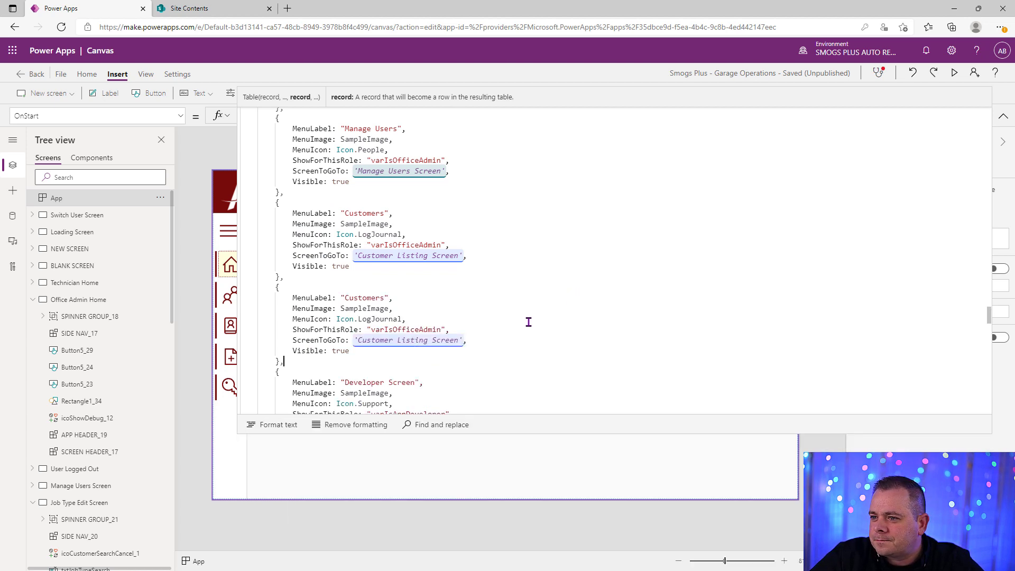
Set the duplicated record's MenuLabel to "Job Types" and its MenuIcon to Icon.Notebook.
double_click(357, 296)
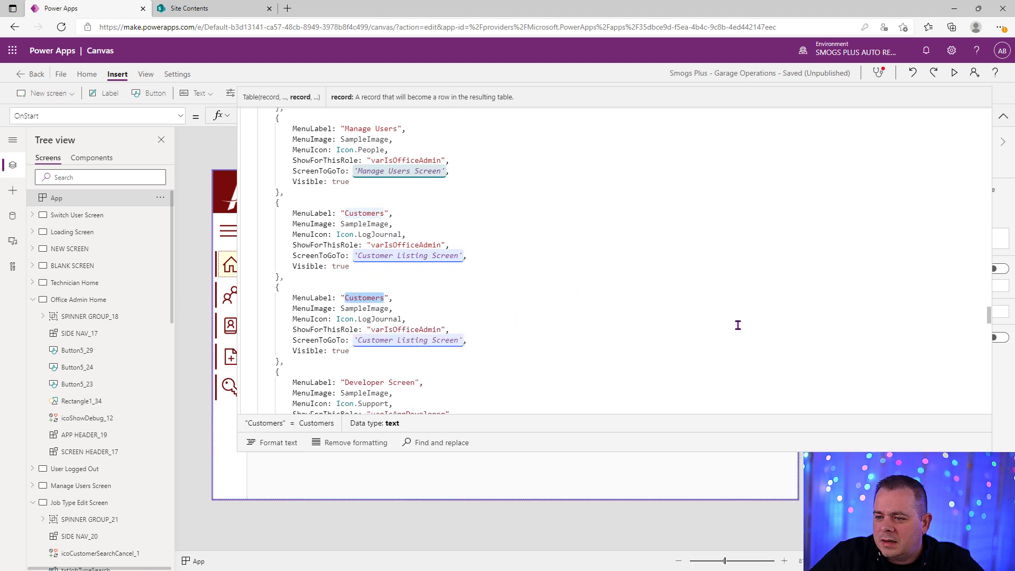
text(Job Typ)
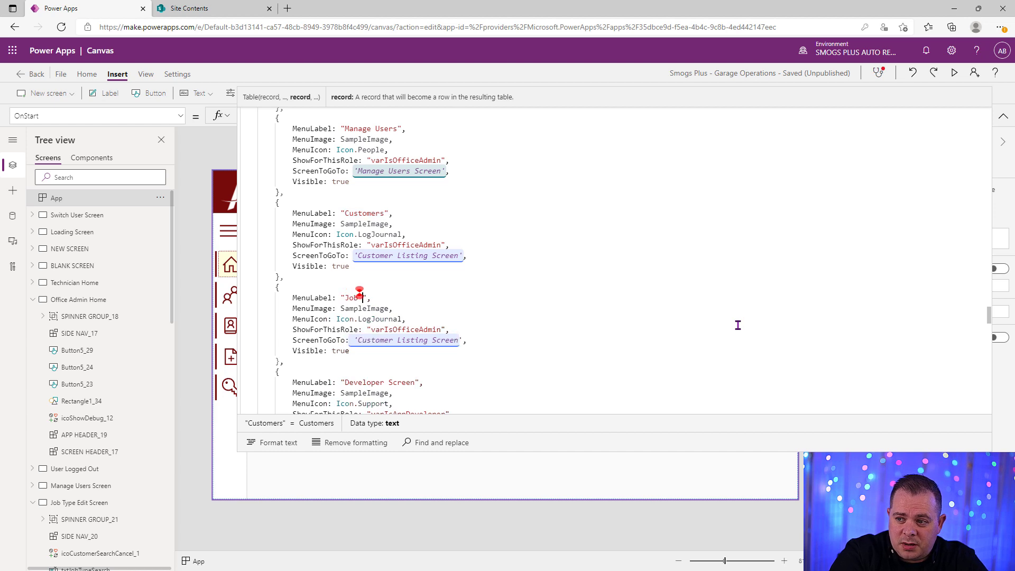
text(es)
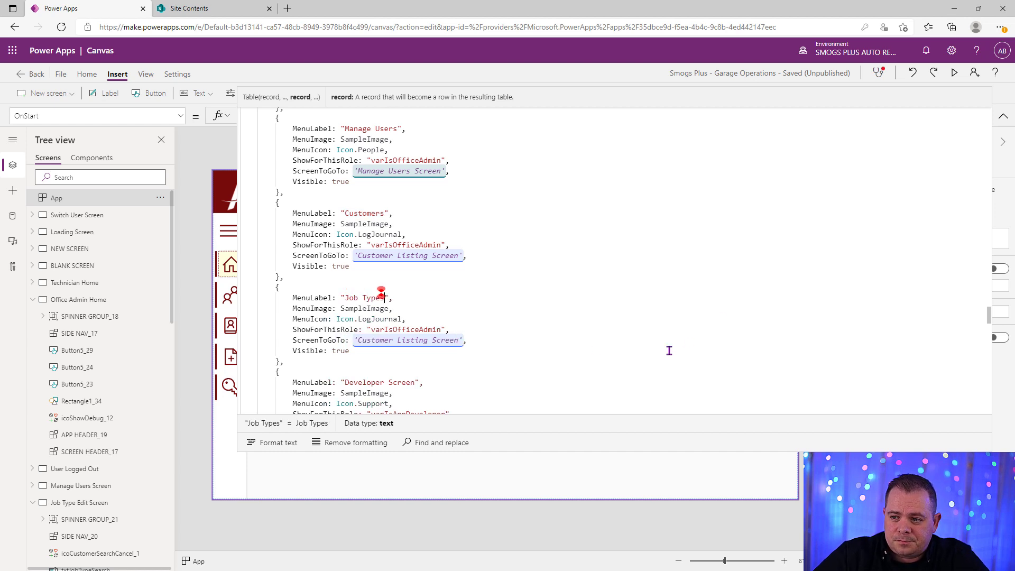
double_click(391, 319)
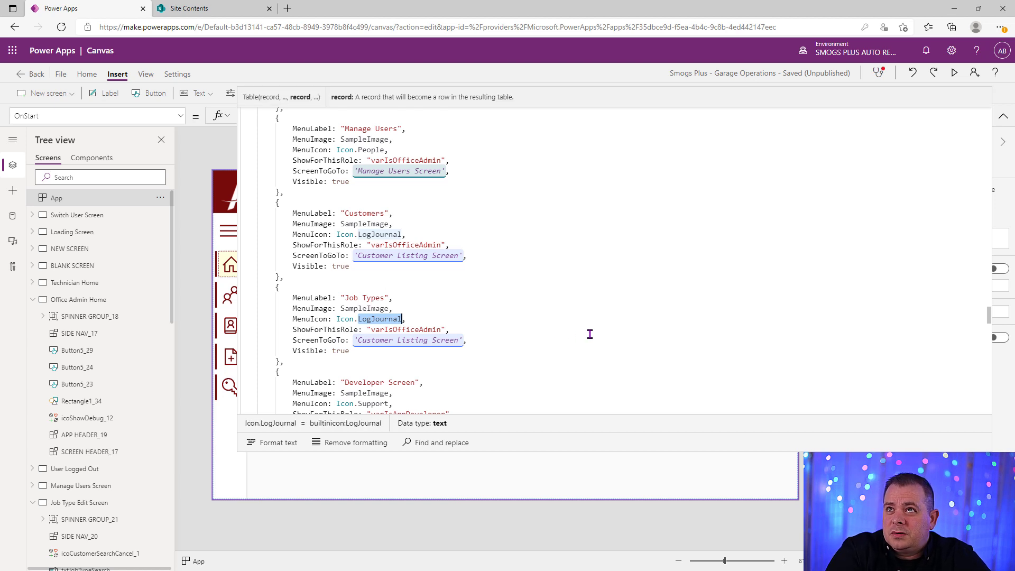
text(Note)
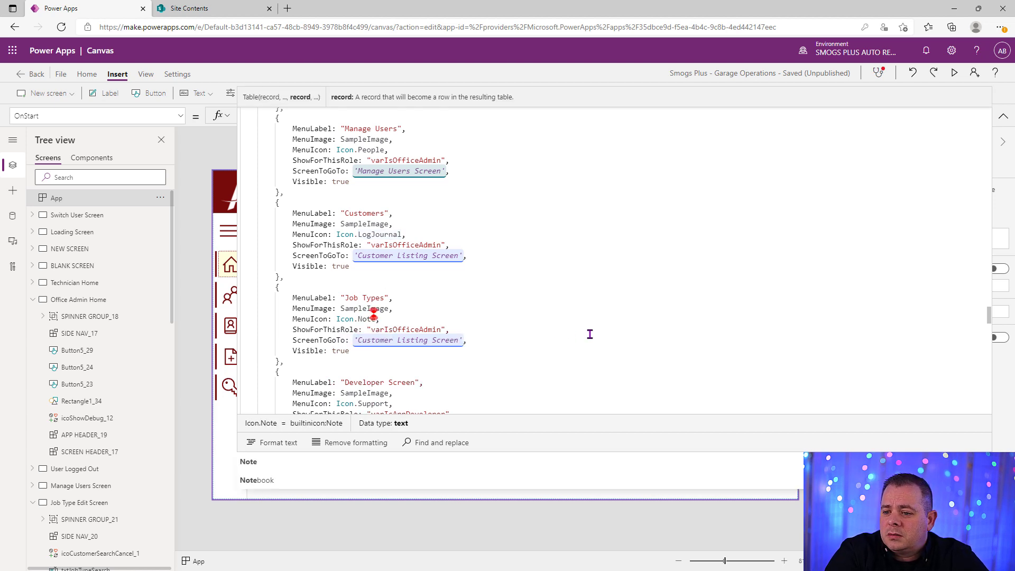
text(b)
key(Tab)
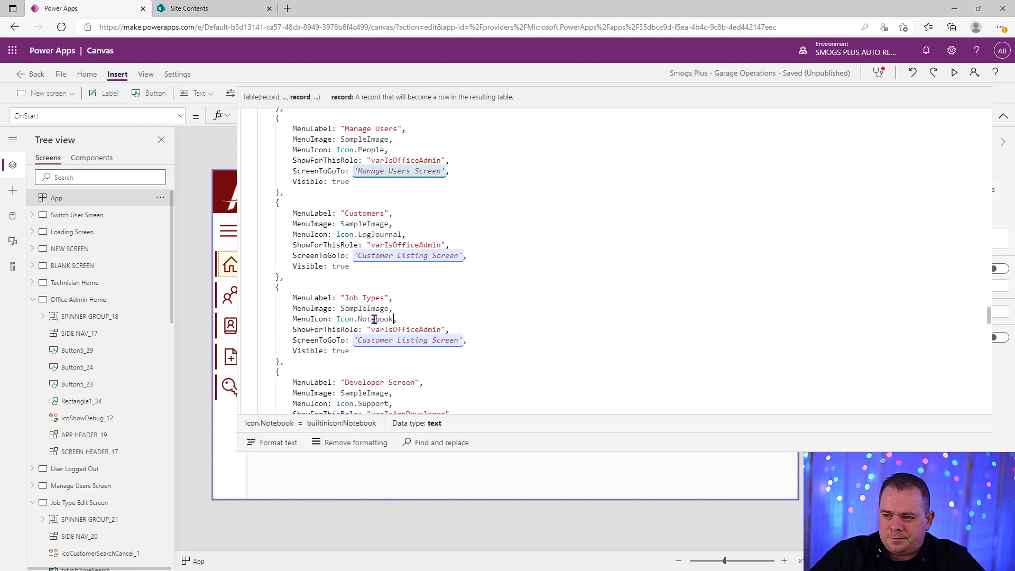
Point the Job Types record's ScreenToGoTo to 'Job Type Edit Screen'.
double_click(419, 330)
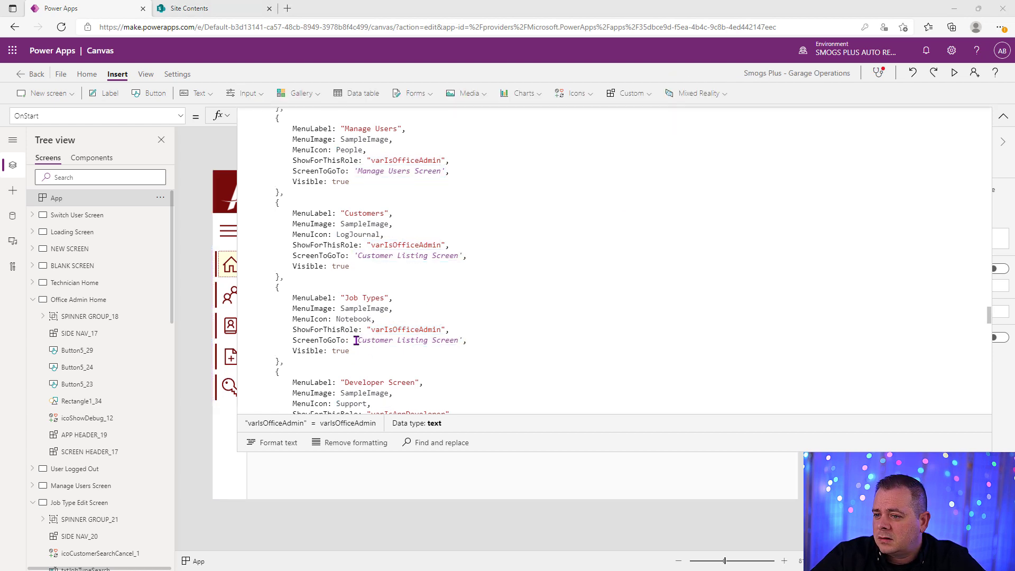
drag(356, 340, 460, 340)
text('Job Type Edit Screen')
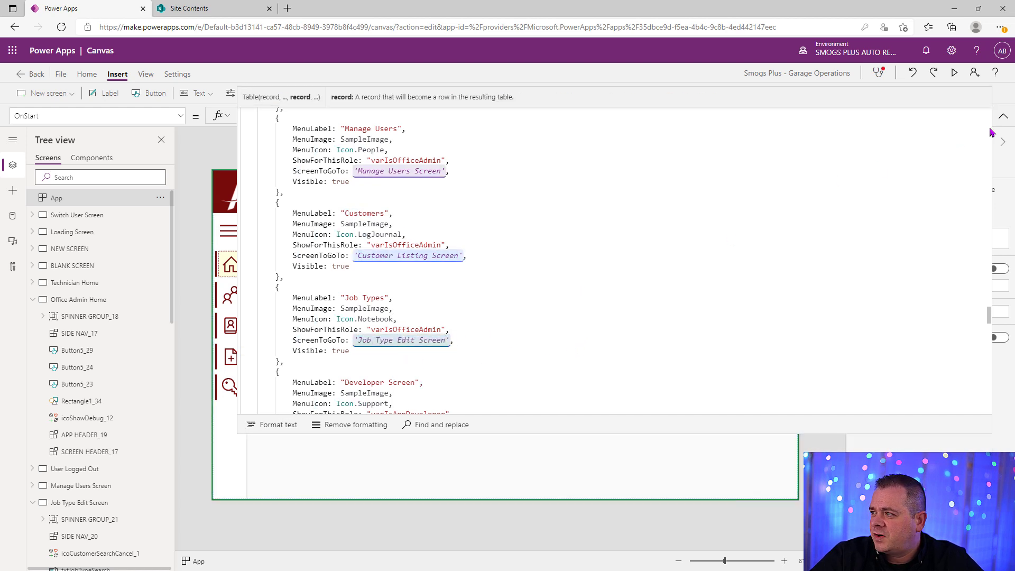
Run the App object's OnStart to rebuild the navigation menu, and collapse the formula editor.
click(160, 198)
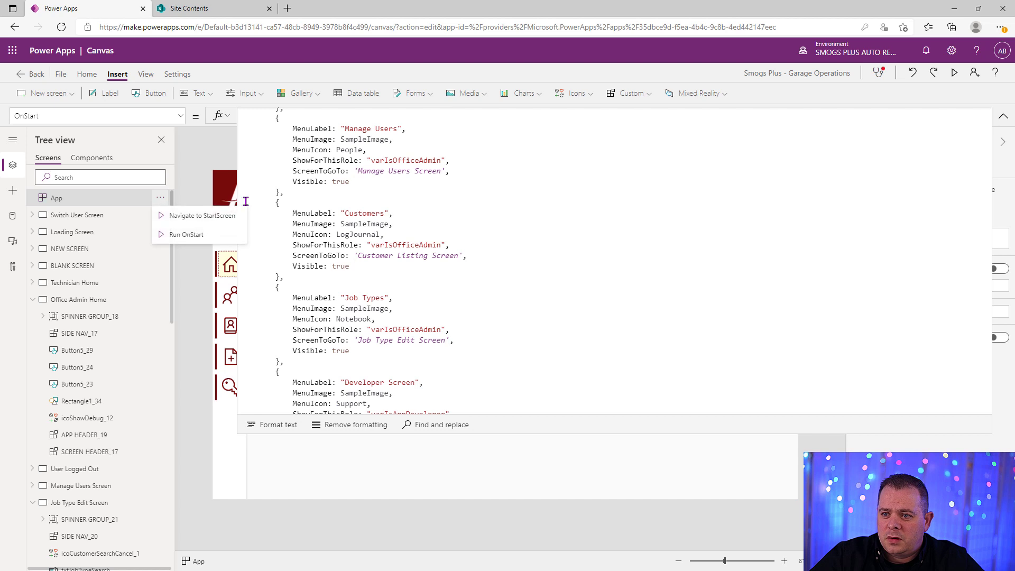
click(186, 234)
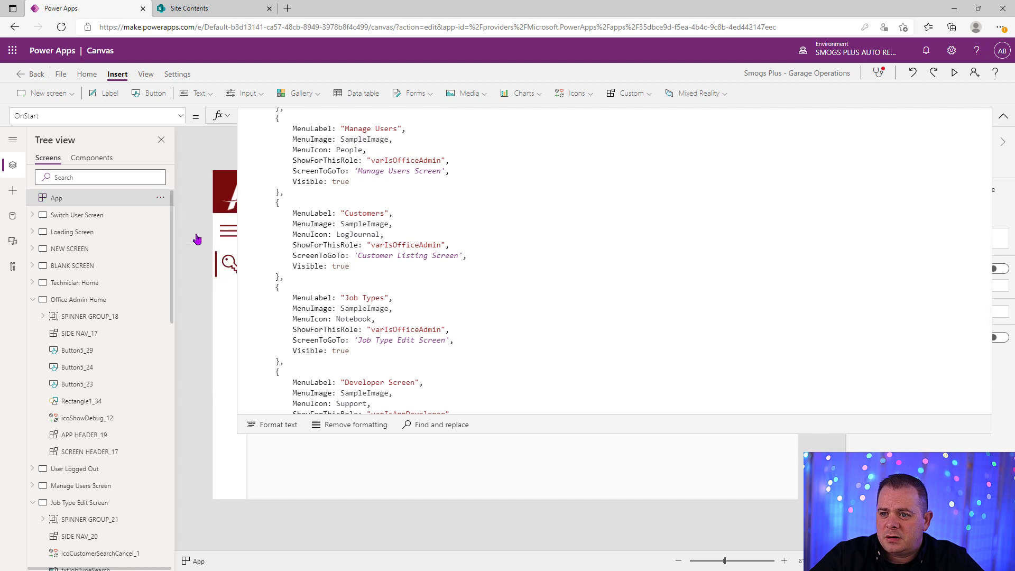
click(1003, 116)
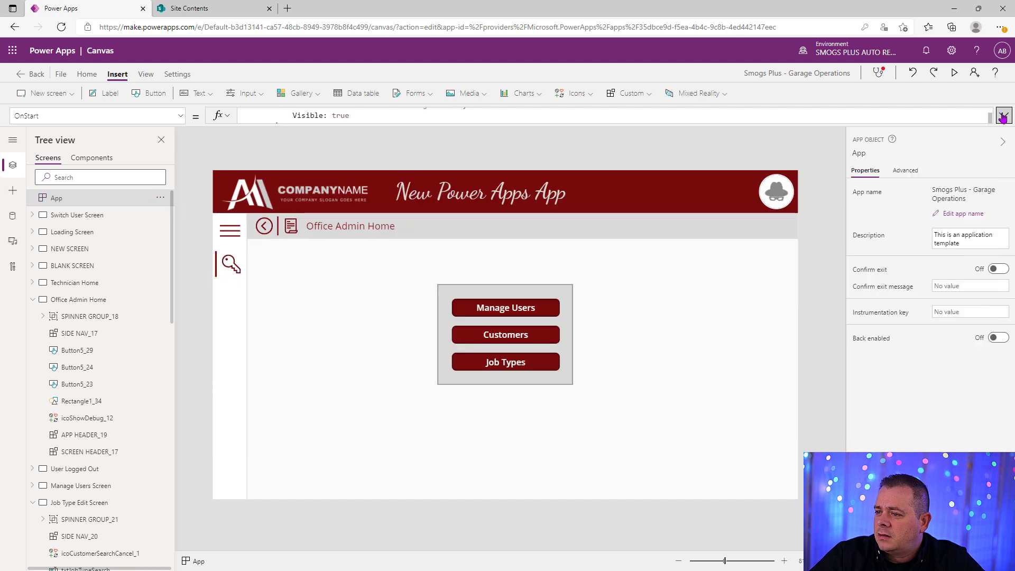
Preview the app, open the Switch User Screen and log in as the first office admin by entering the PIN.
click(954, 72)
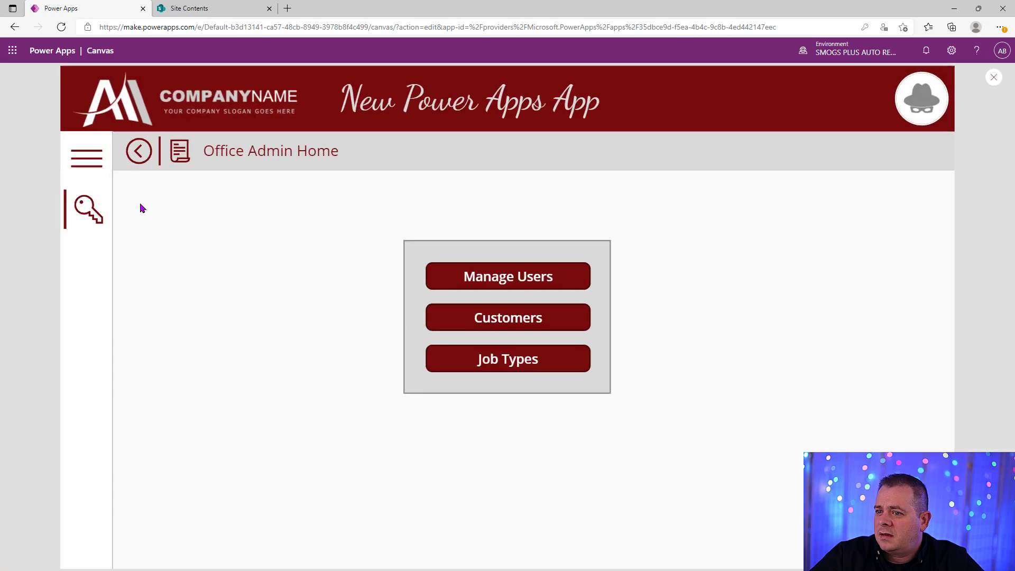
click(87, 209)
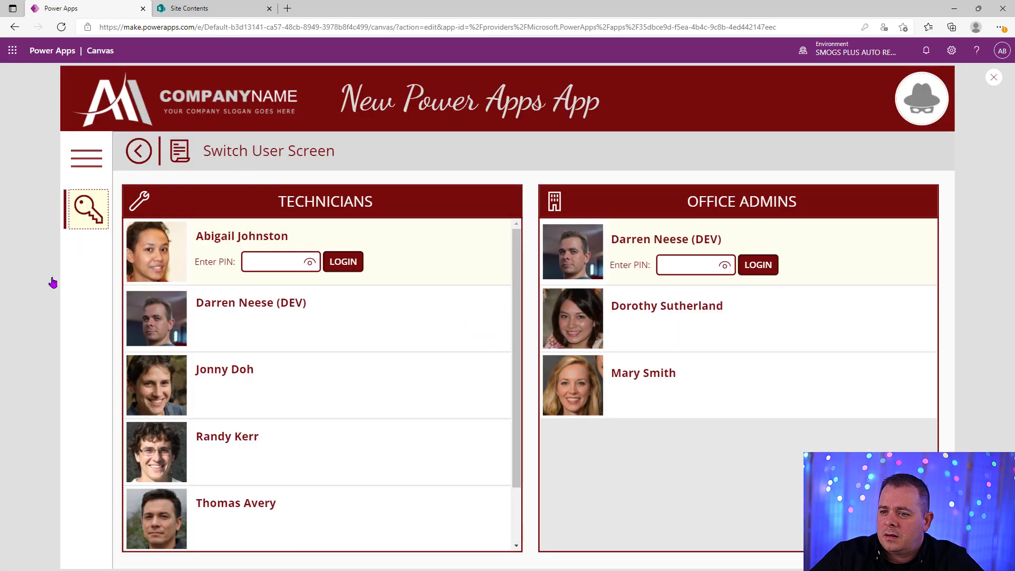
click(684, 262)
text(••••)
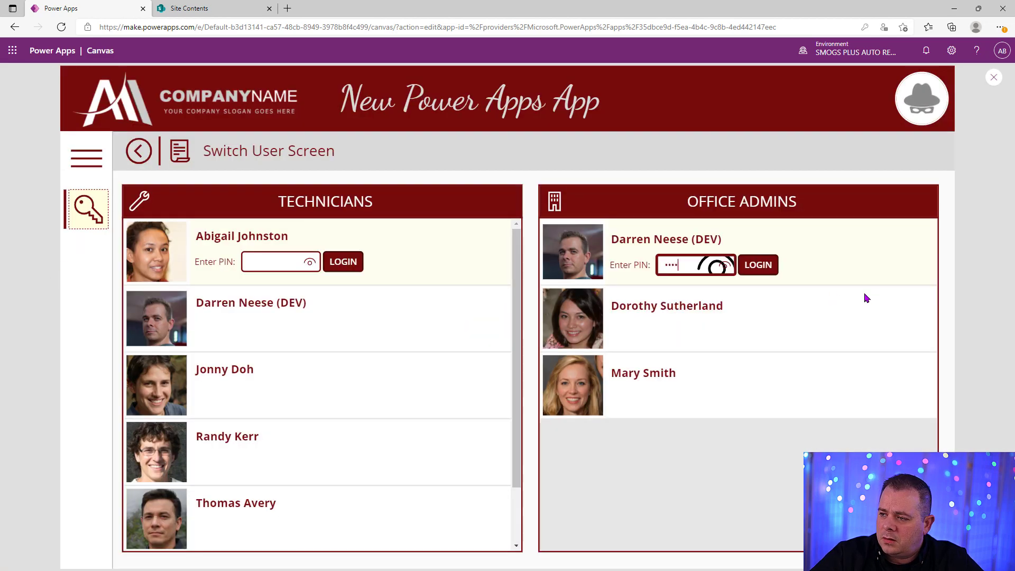
click(766, 267)
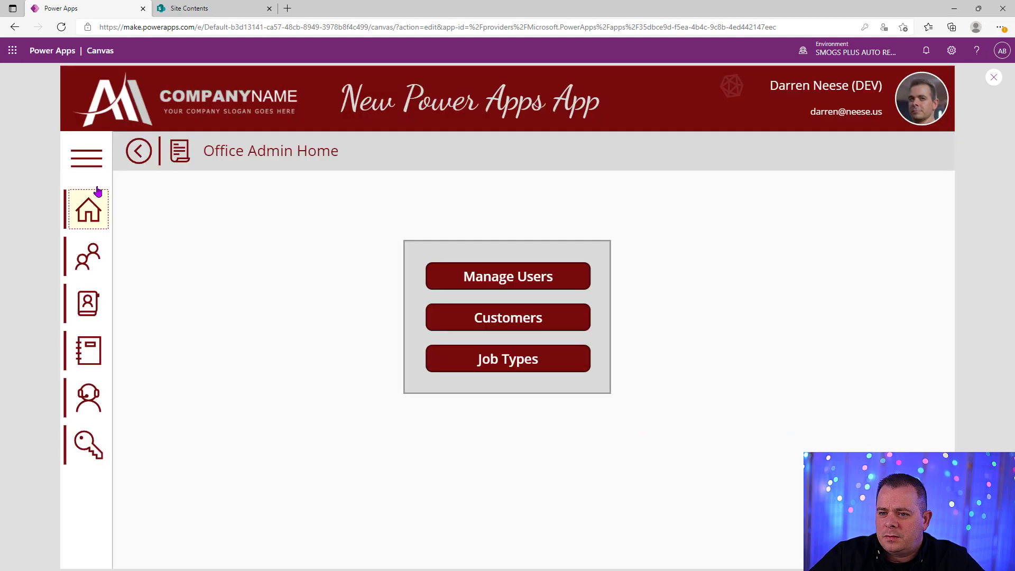
Expand the navigation menu, test the Developer Screen item and the Job Types button, and go back to Office Admin Home after each.
click(86, 158)
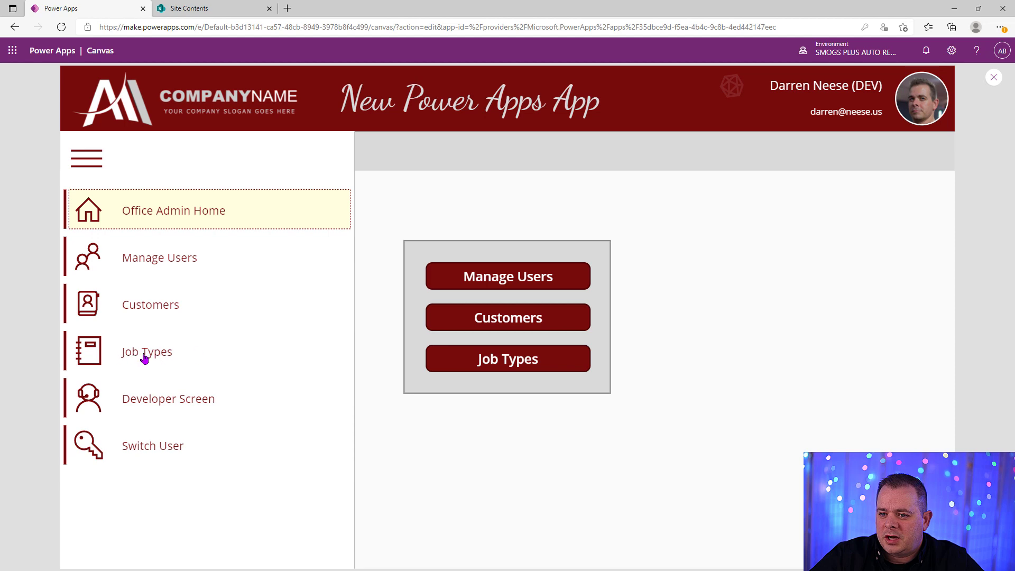
click(214, 403)
click(140, 152)
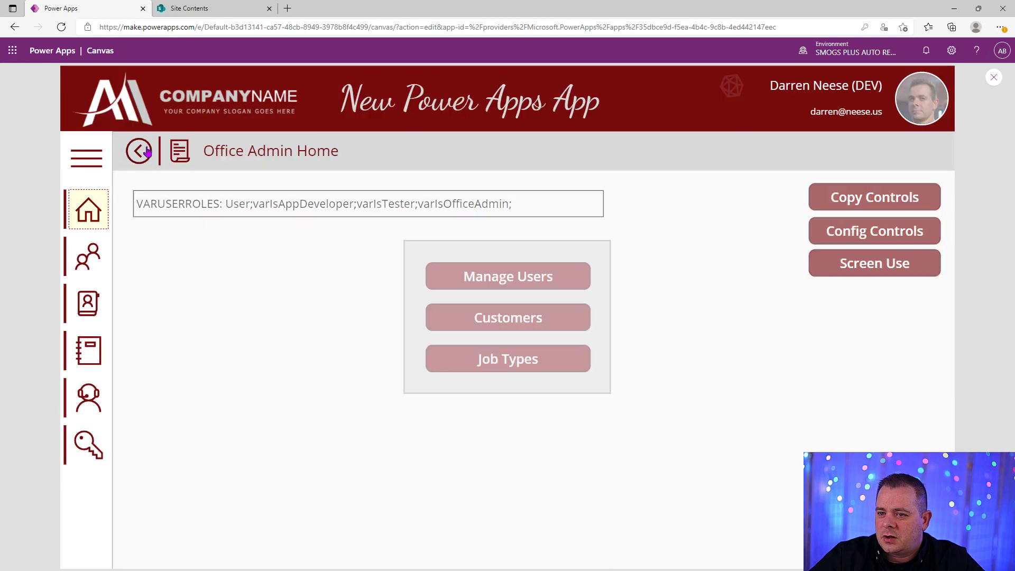
click(541, 362)
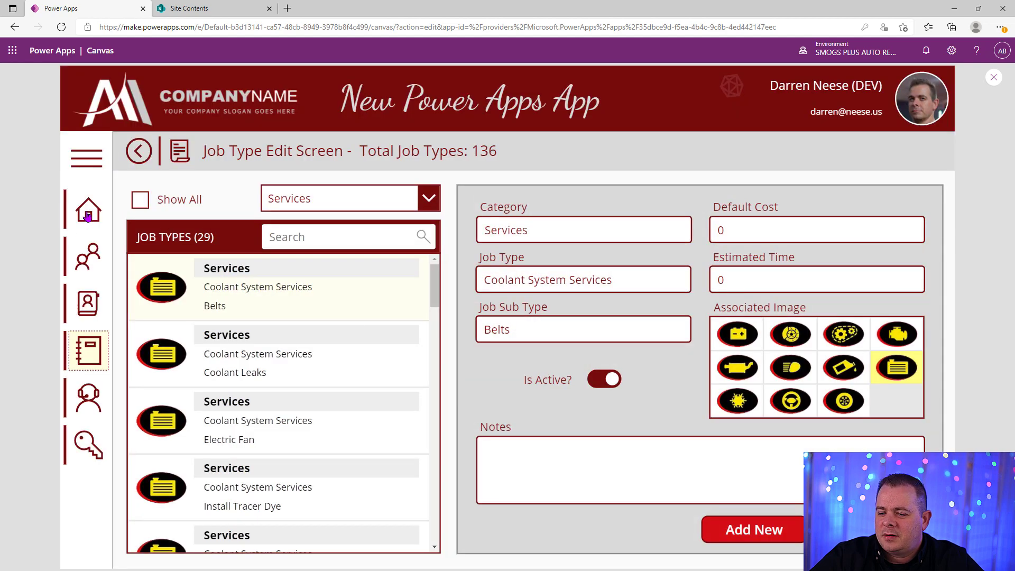
click(88, 213)
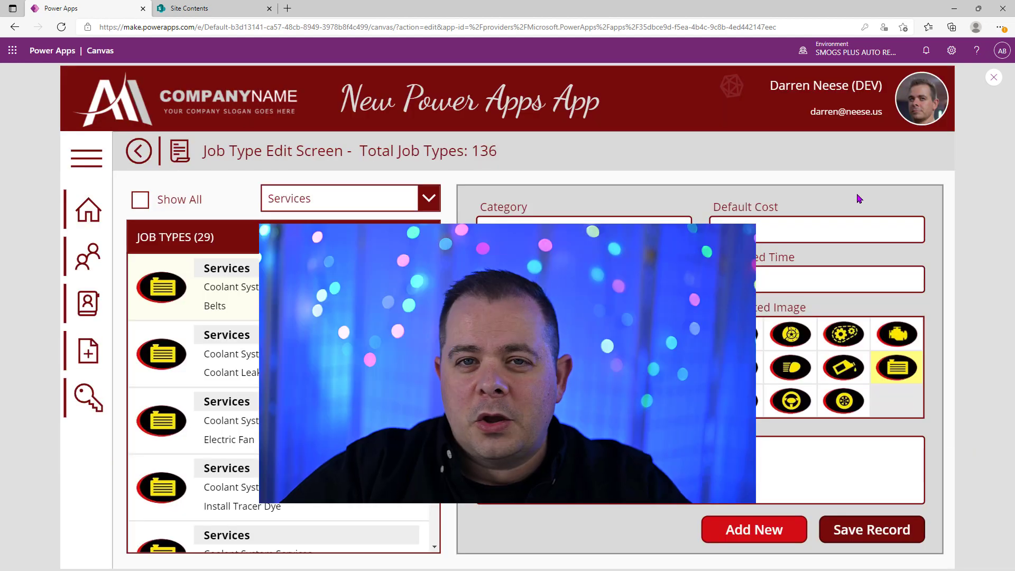